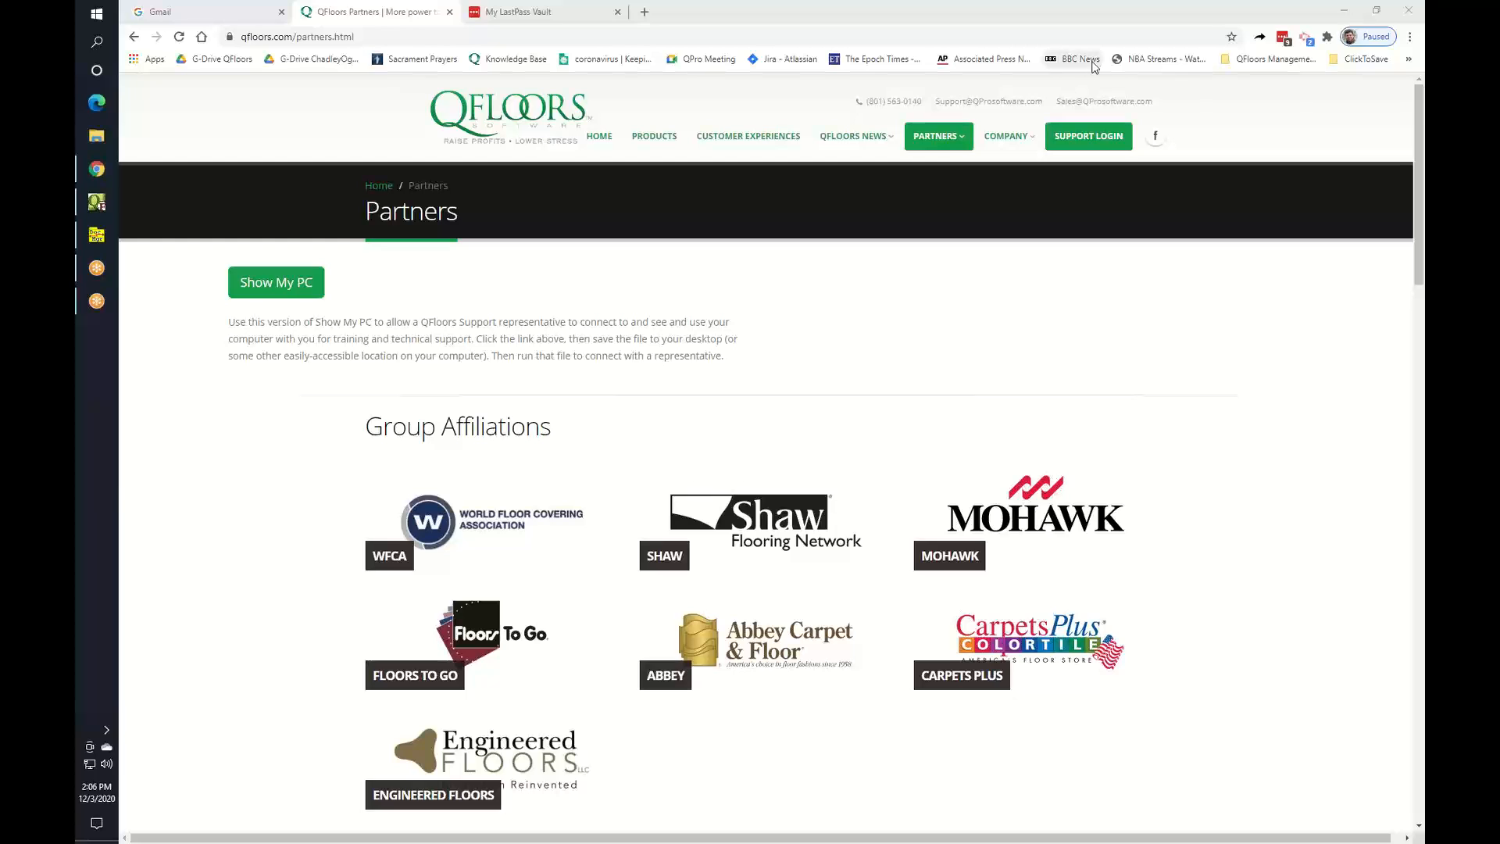
Step: Switch to QFloors and view the sales confirmations with the Hold filter on, then return to the unfiltered list
{"action": "mouse_move", "coordinate": [963, 141]}
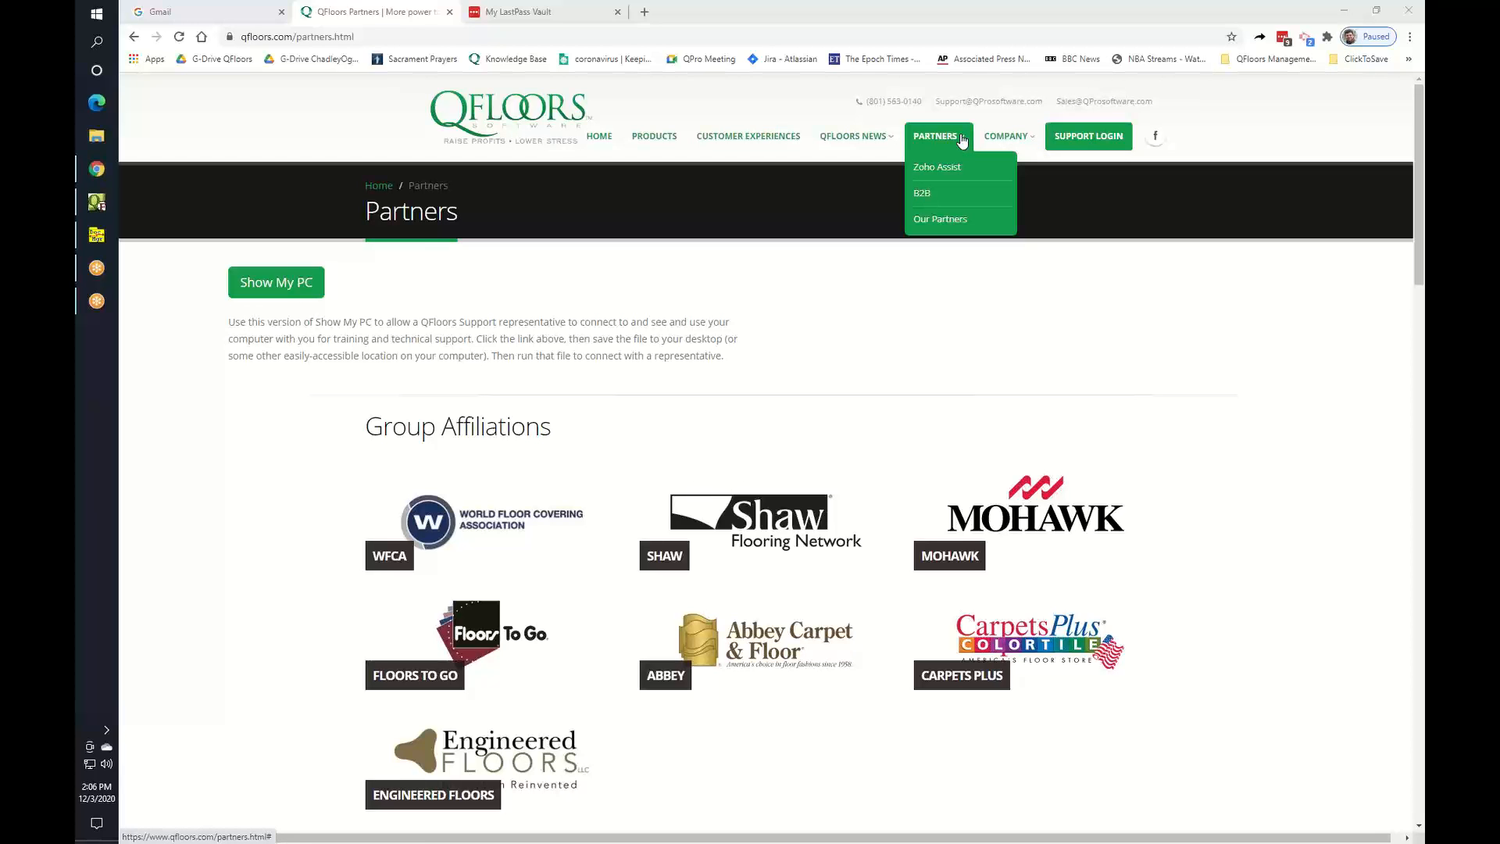
{"action": "left_click", "coordinate": [97, 201]}
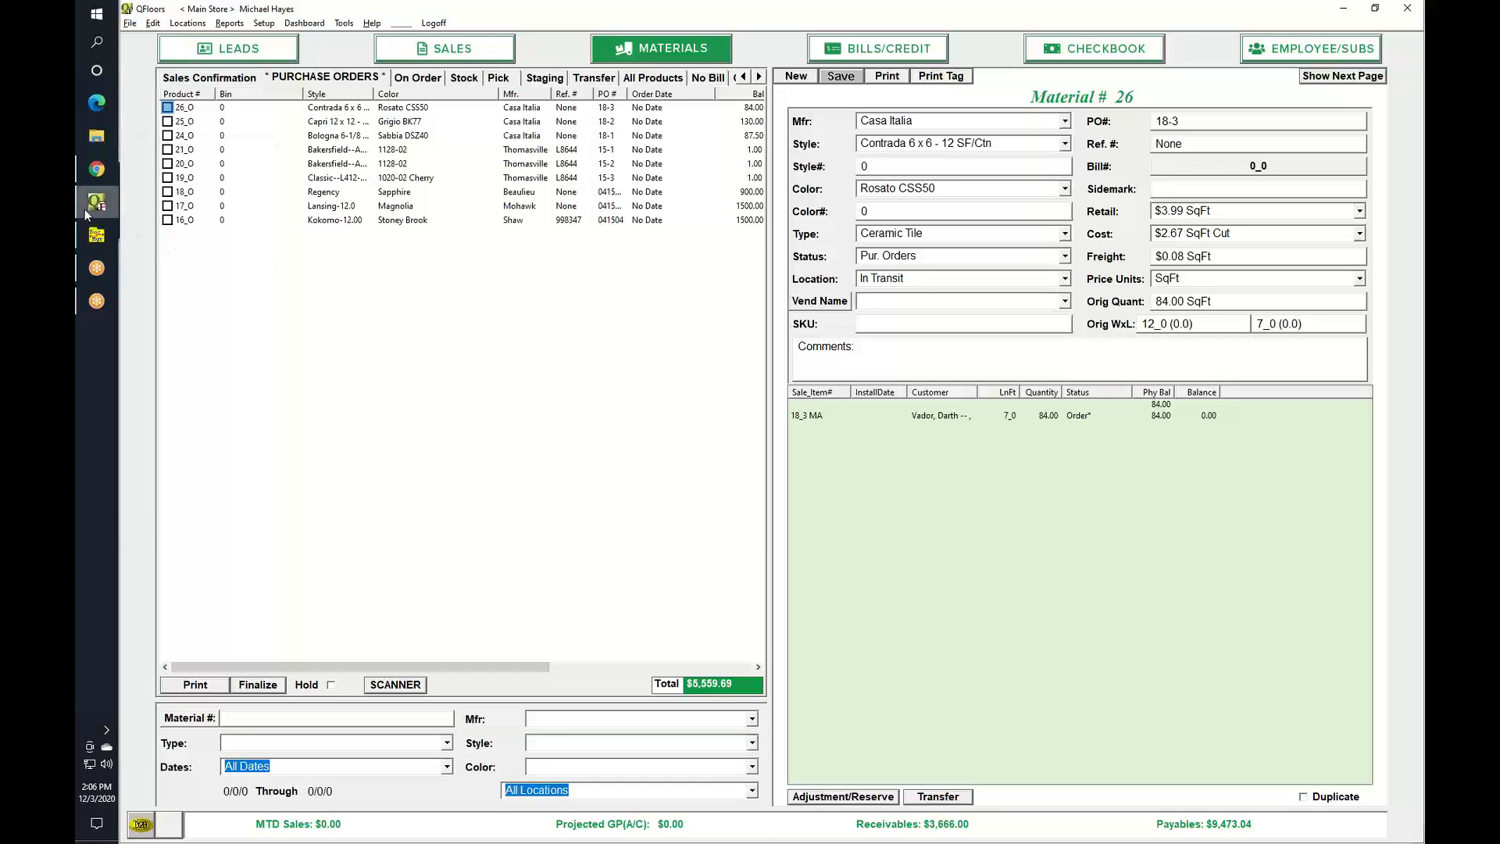
{"action": "mouse_move", "coordinate": [84, 208]}
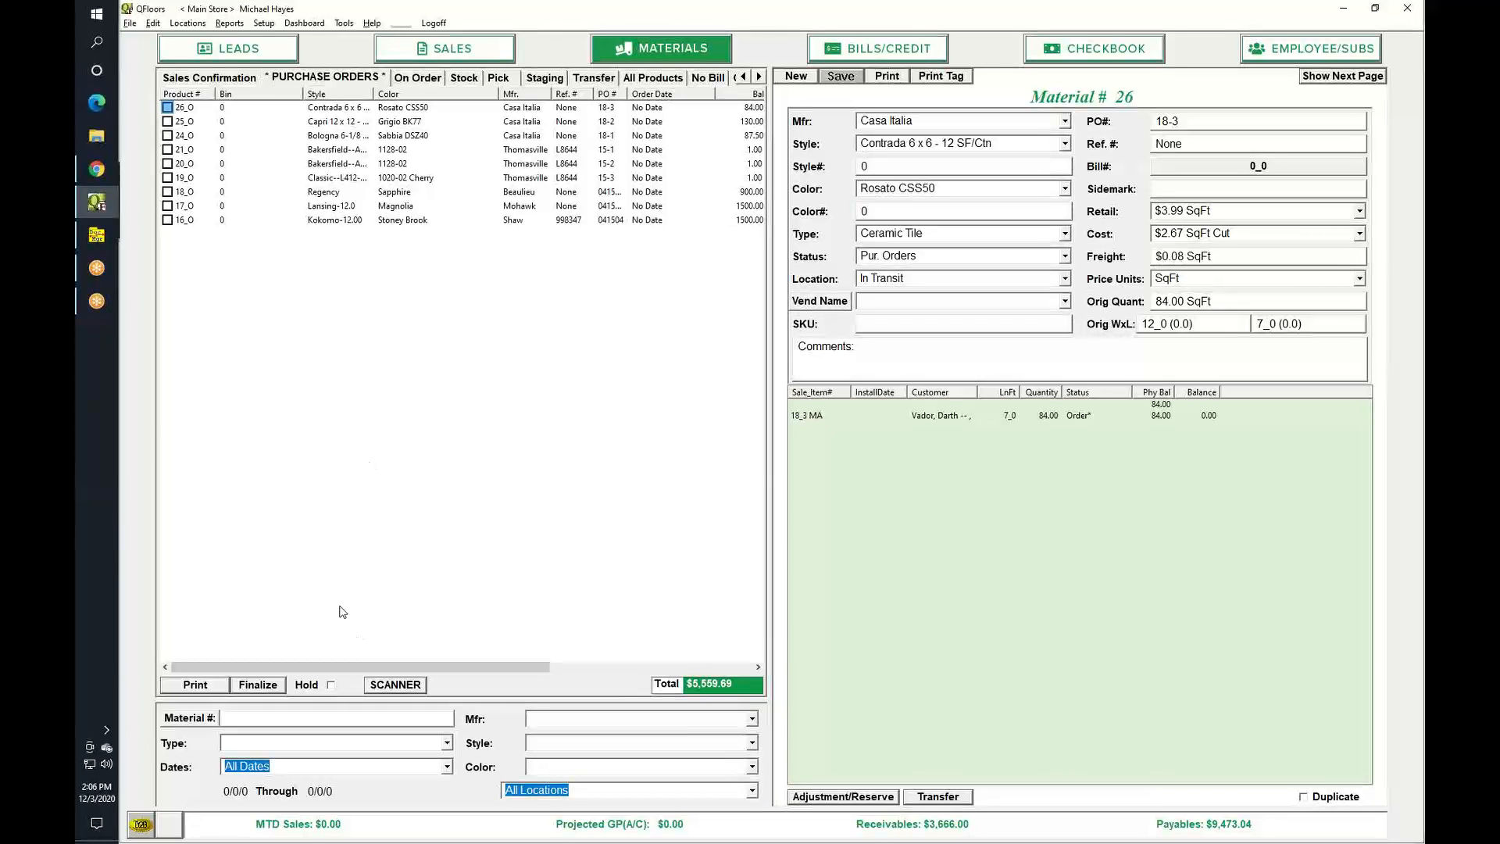
{"action": "left_click", "coordinate": [231, 81]}
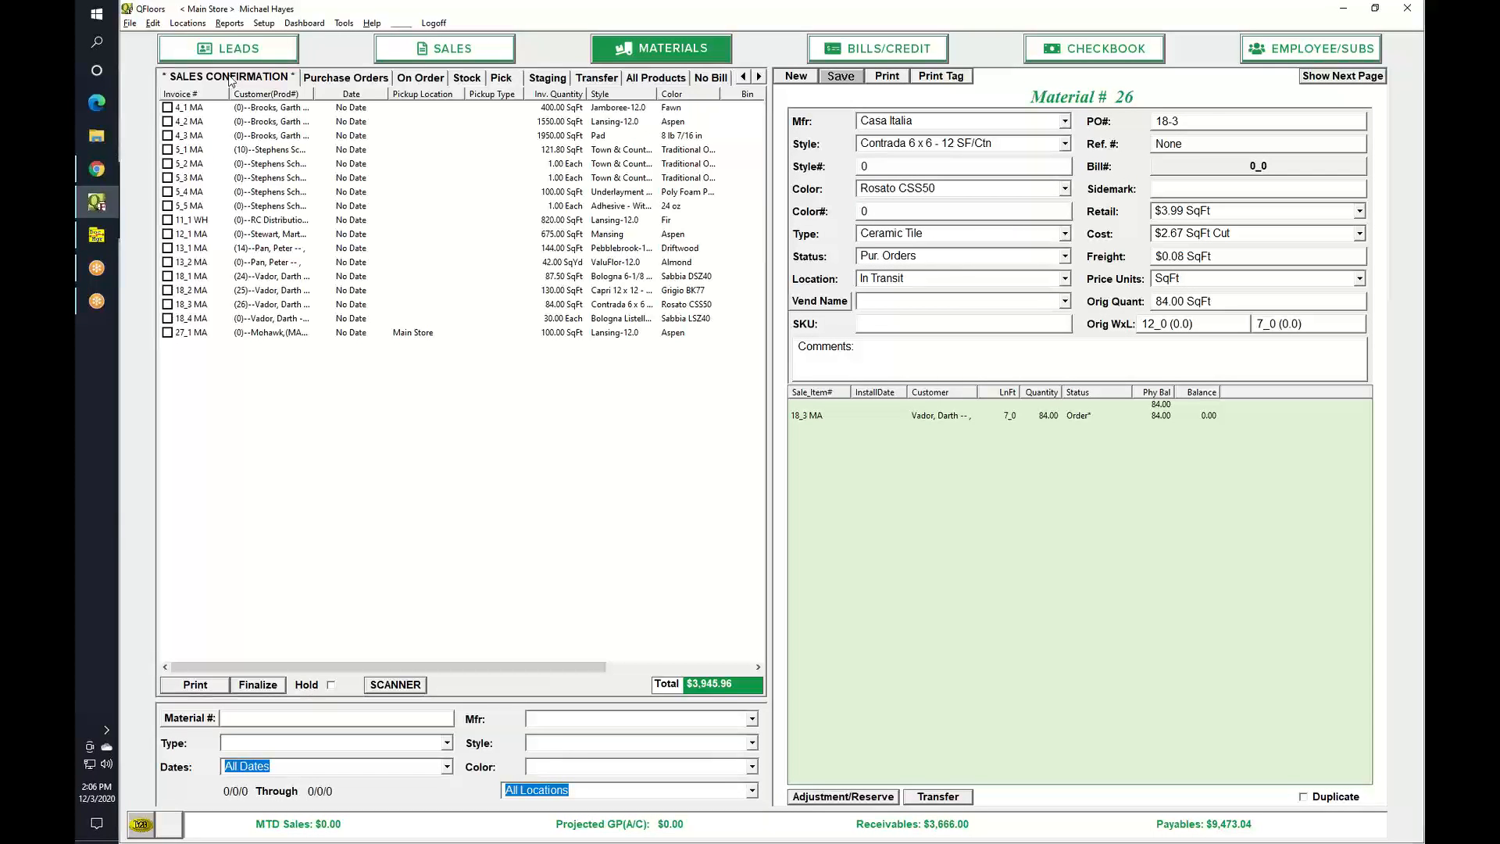
{"action": "left_click", "coordinate": [332, 686]}
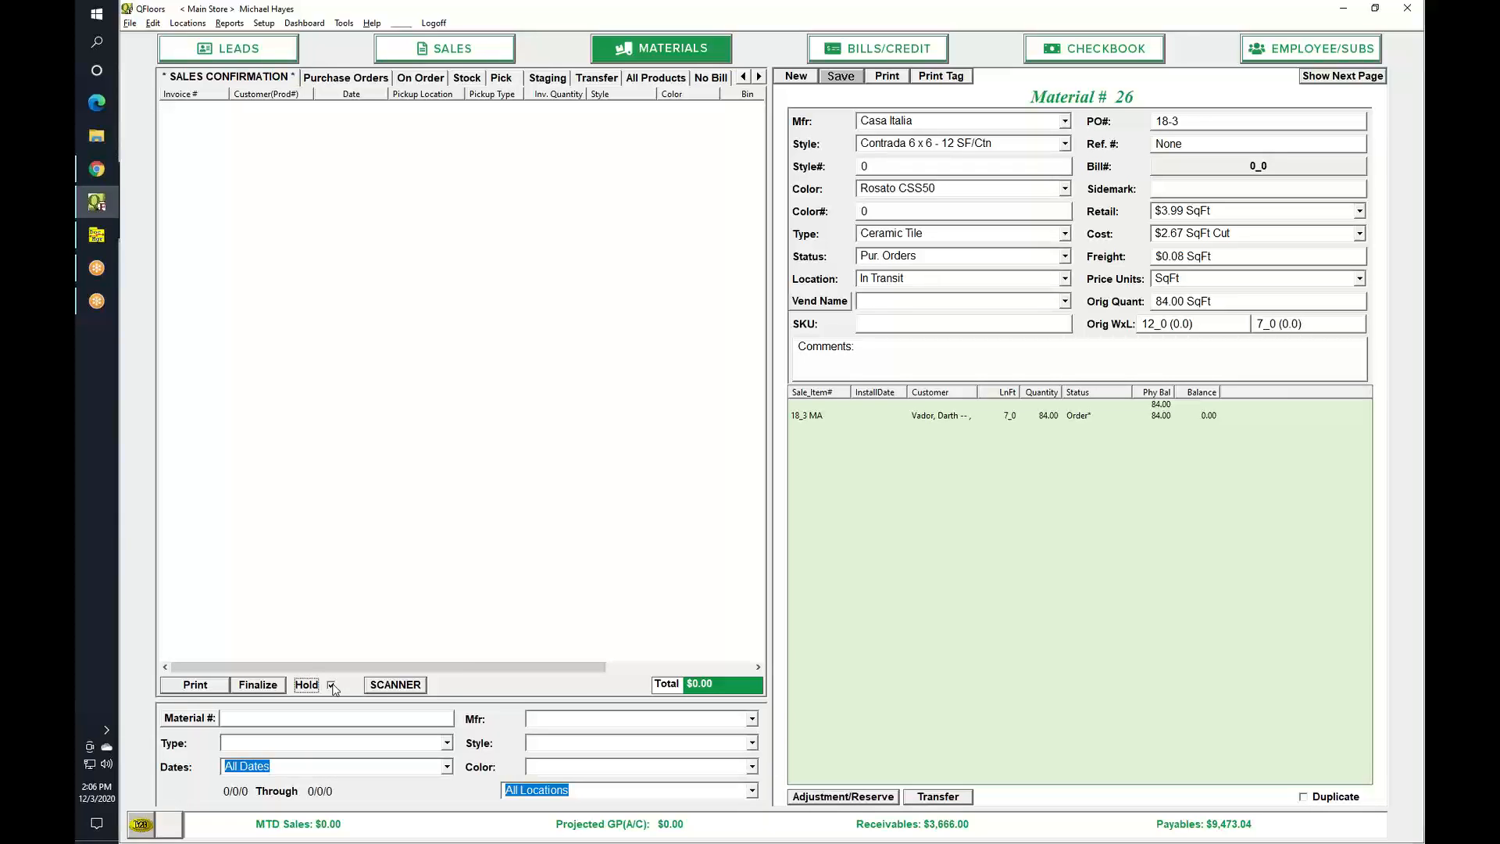
{"action": "left_click", "coordinate": [331, 686]}
{"action": "left_click", "coordinate": [332, 686]}
{"action": "left_click", "coordinate": [331, 686]}
Step: View the purchase orders with and without the Hold filter, then return to the sales confirmations
{"action": "left_click", "coordinate": [332, 83]}
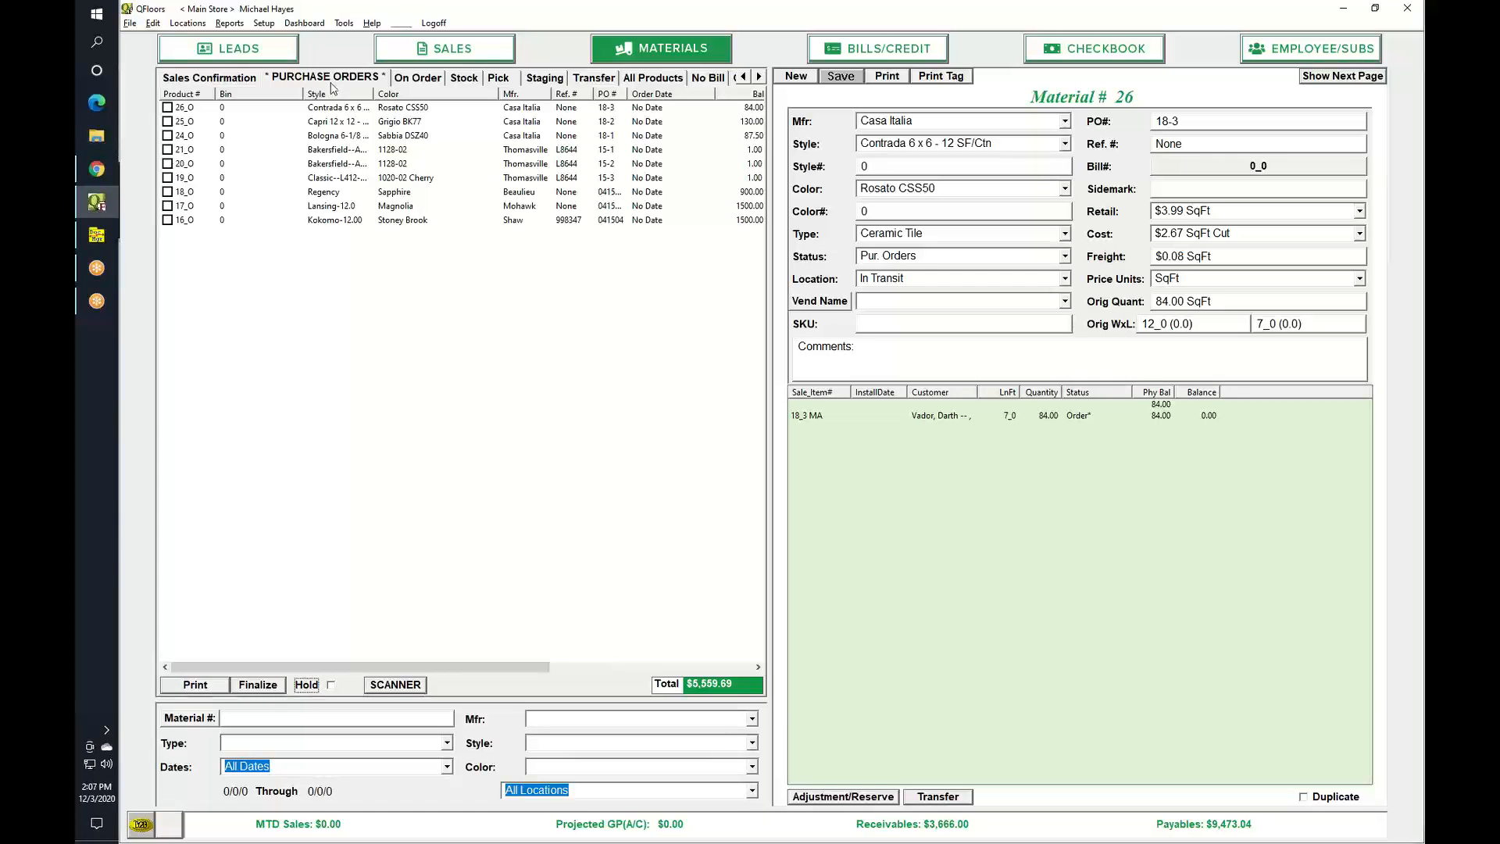
{"action": "left_click", "coordinate": [331, 687]}
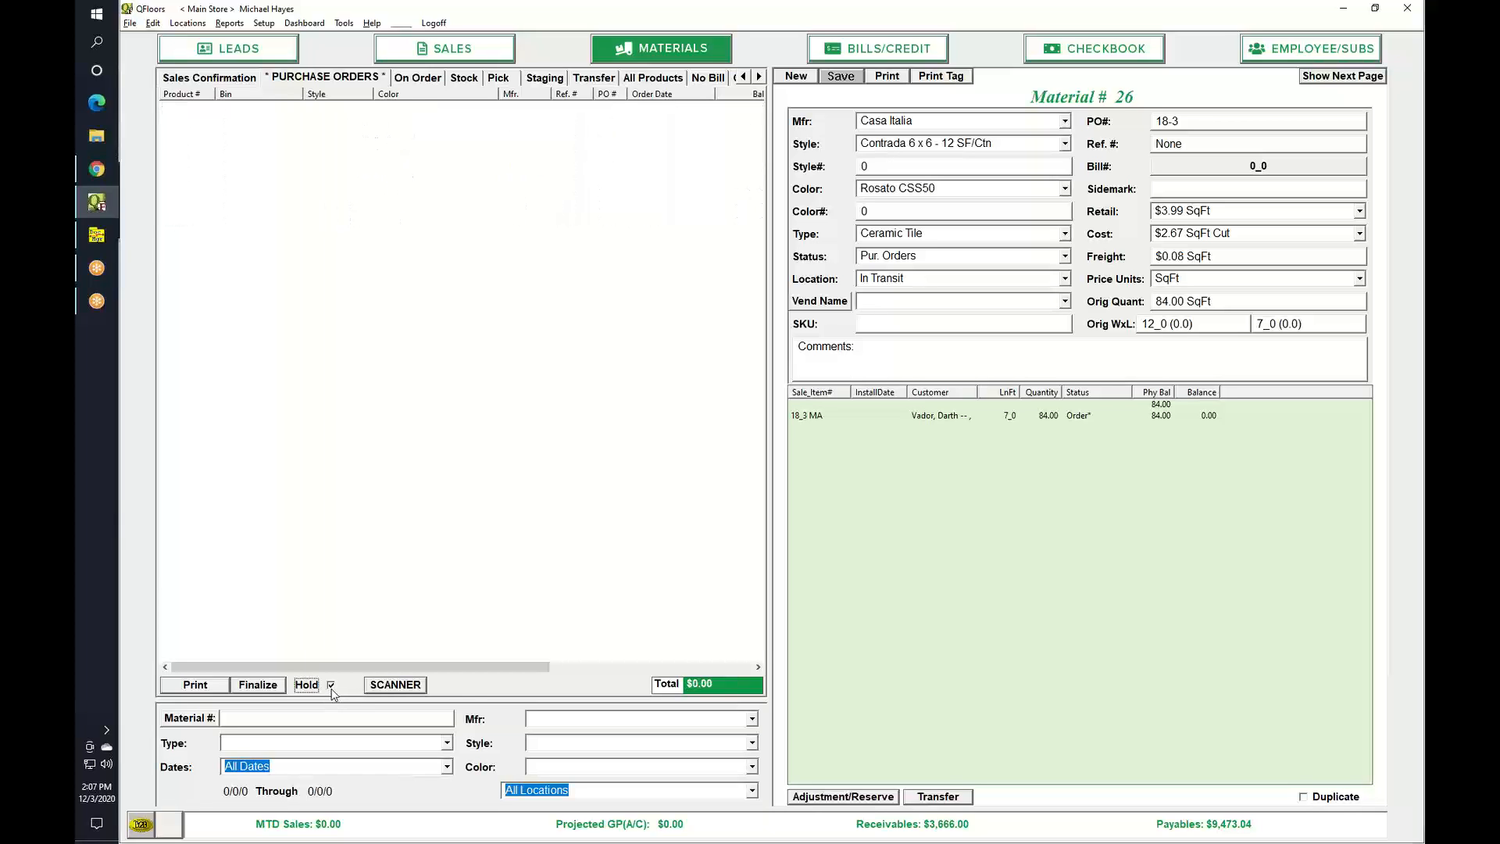
{"action": "left_click", "coordinate": [332, 686]}
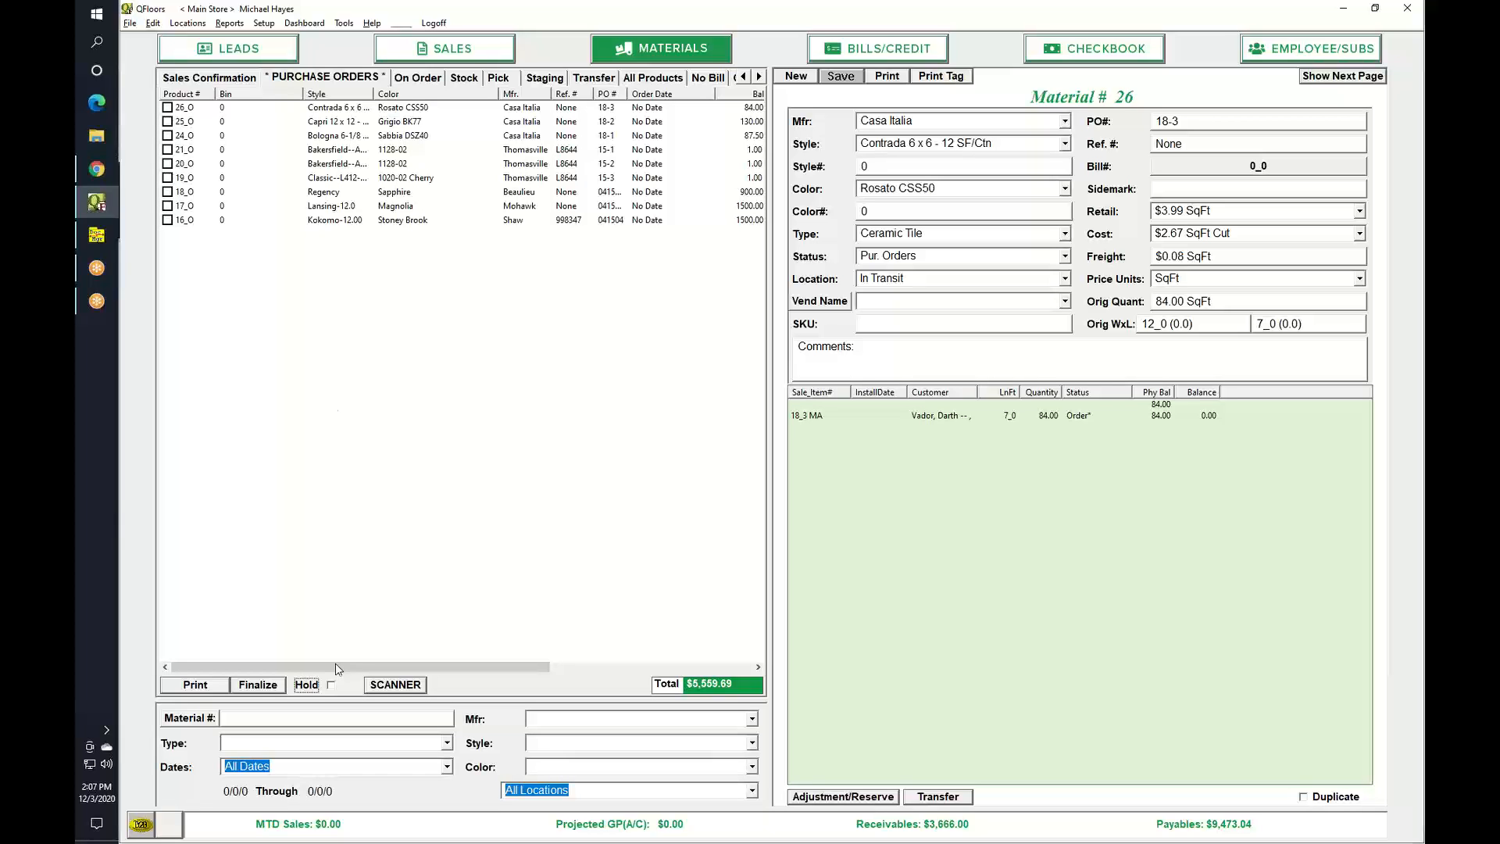
{"action": "left_click", "coordinate": [243, 76]}
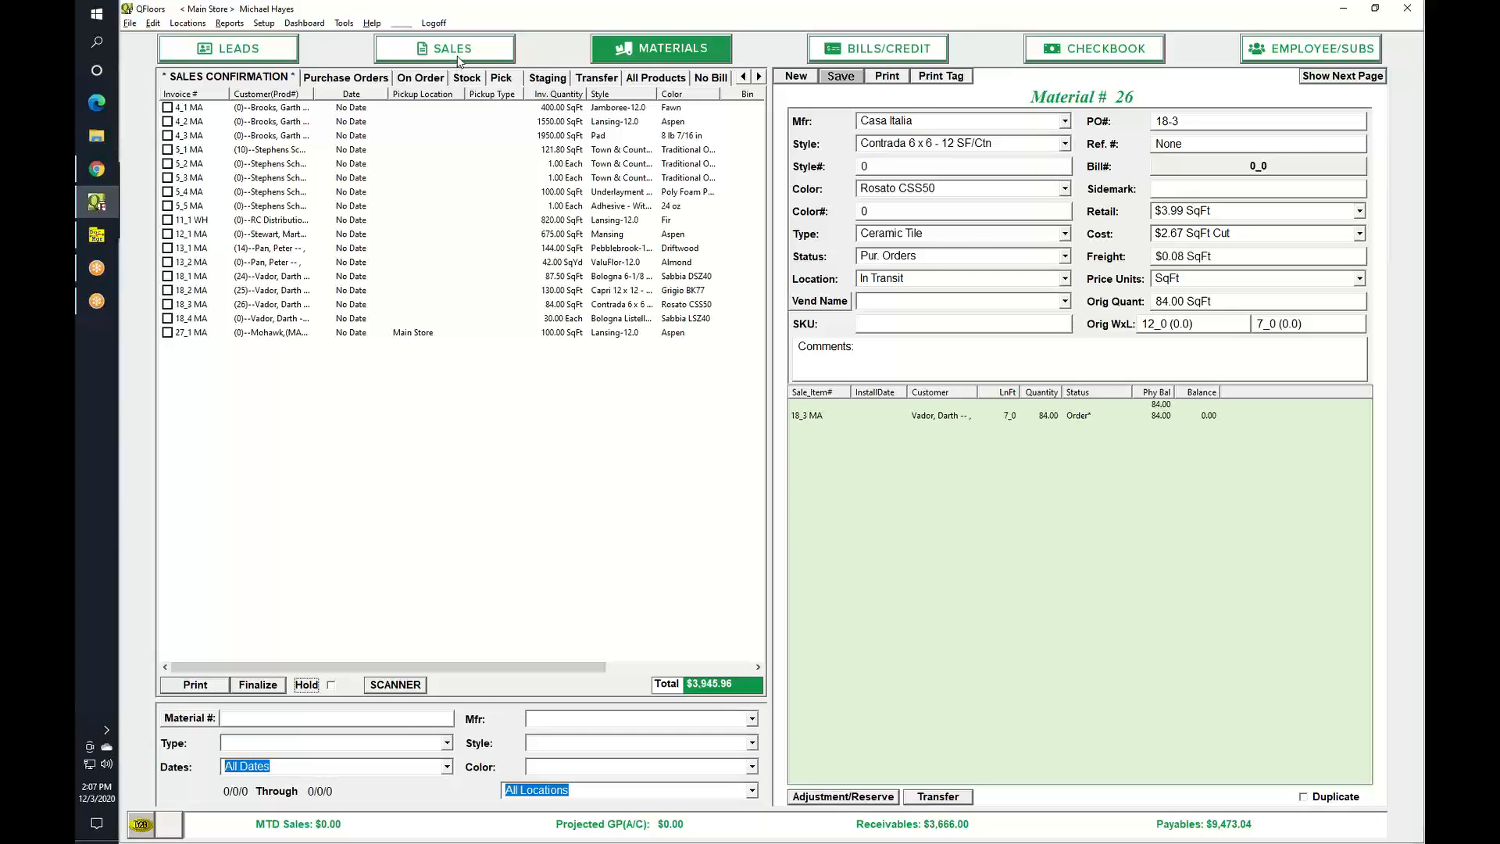
Step: Open the sale containing the Mansing Aspen carpet, set that line's status to Hold and save the sale
{"action": "left_click", "coordinate": [459, 61]}
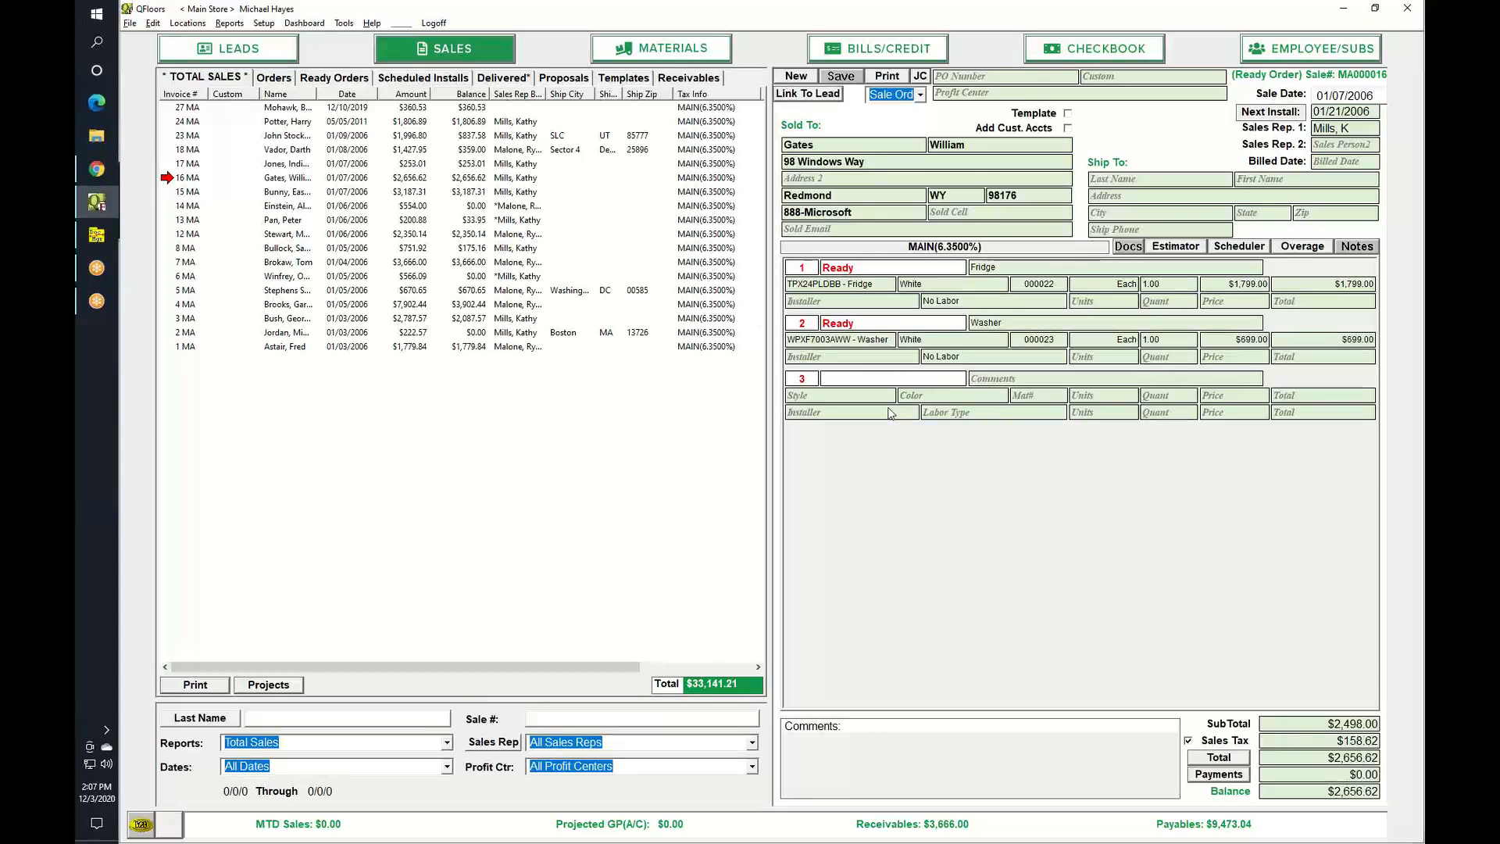
{"action": "left_click", "coordinate": [289, 208]}
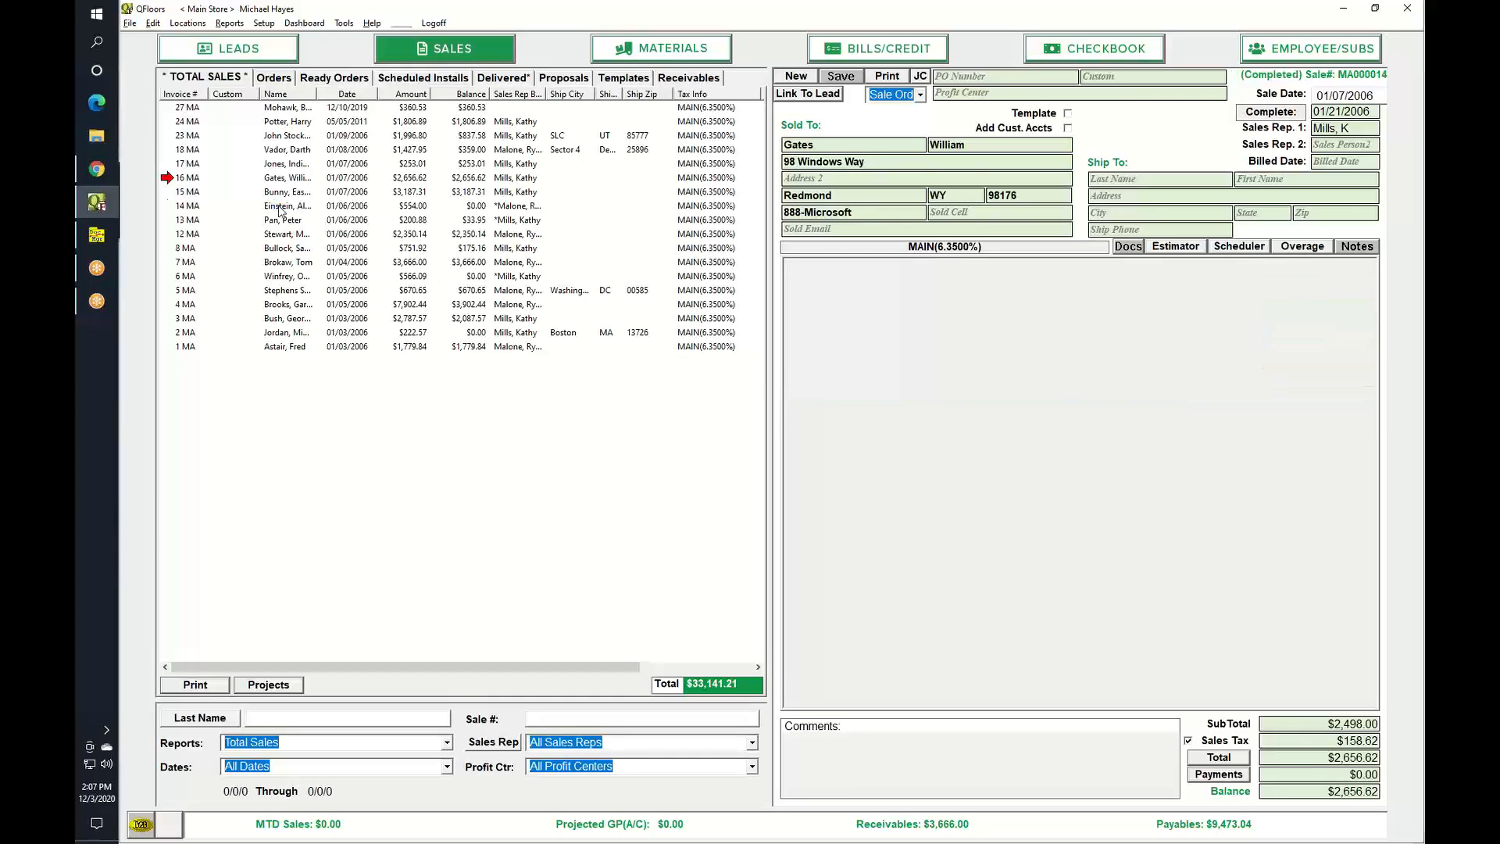
{"action": "left_click", "coordinate": [266, 233]}
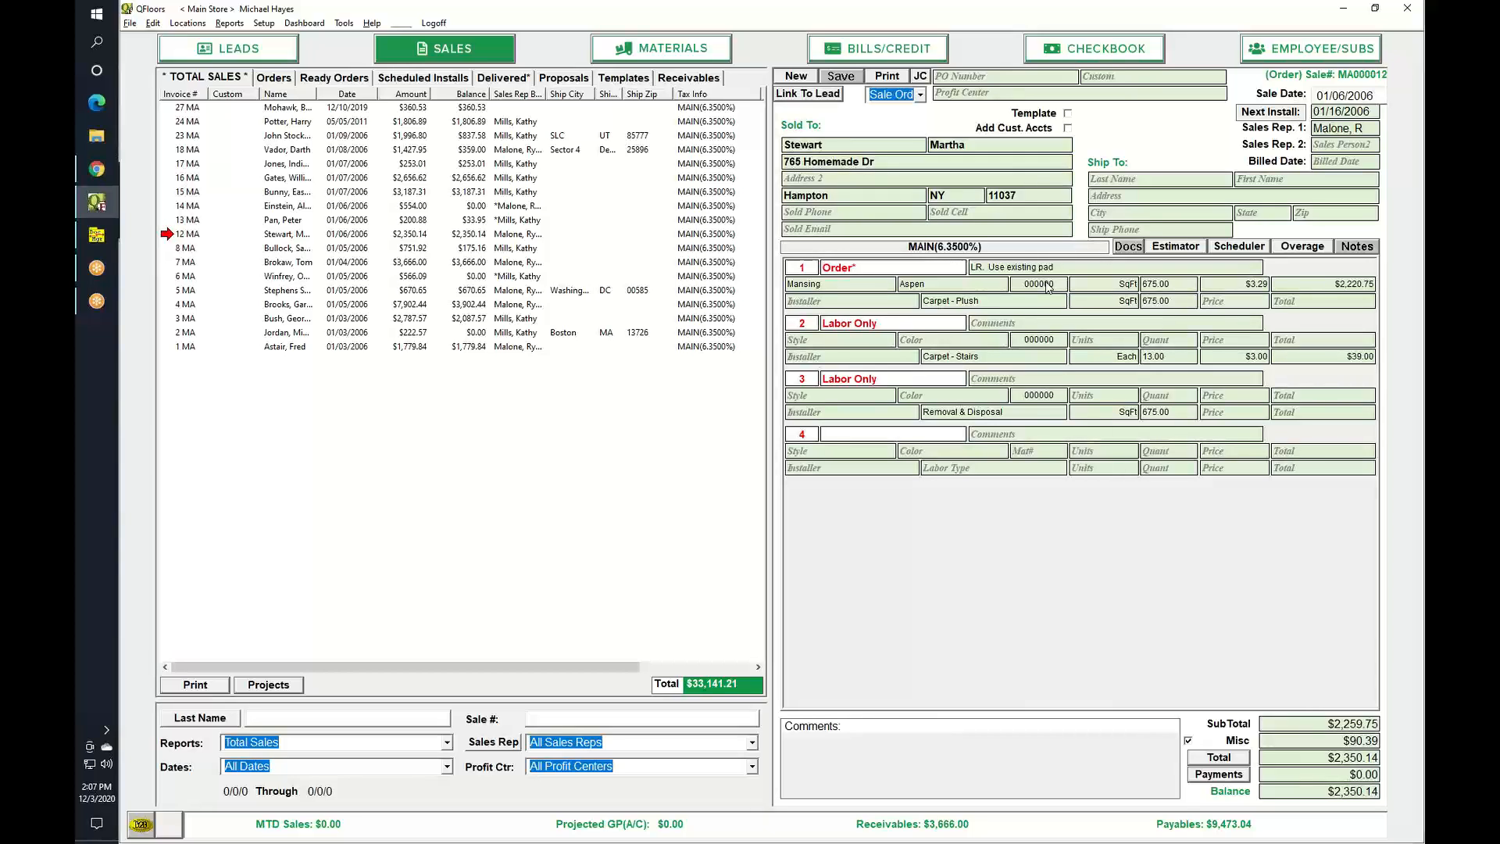
{"action": "left_click", "coordinate": [917, 273]}
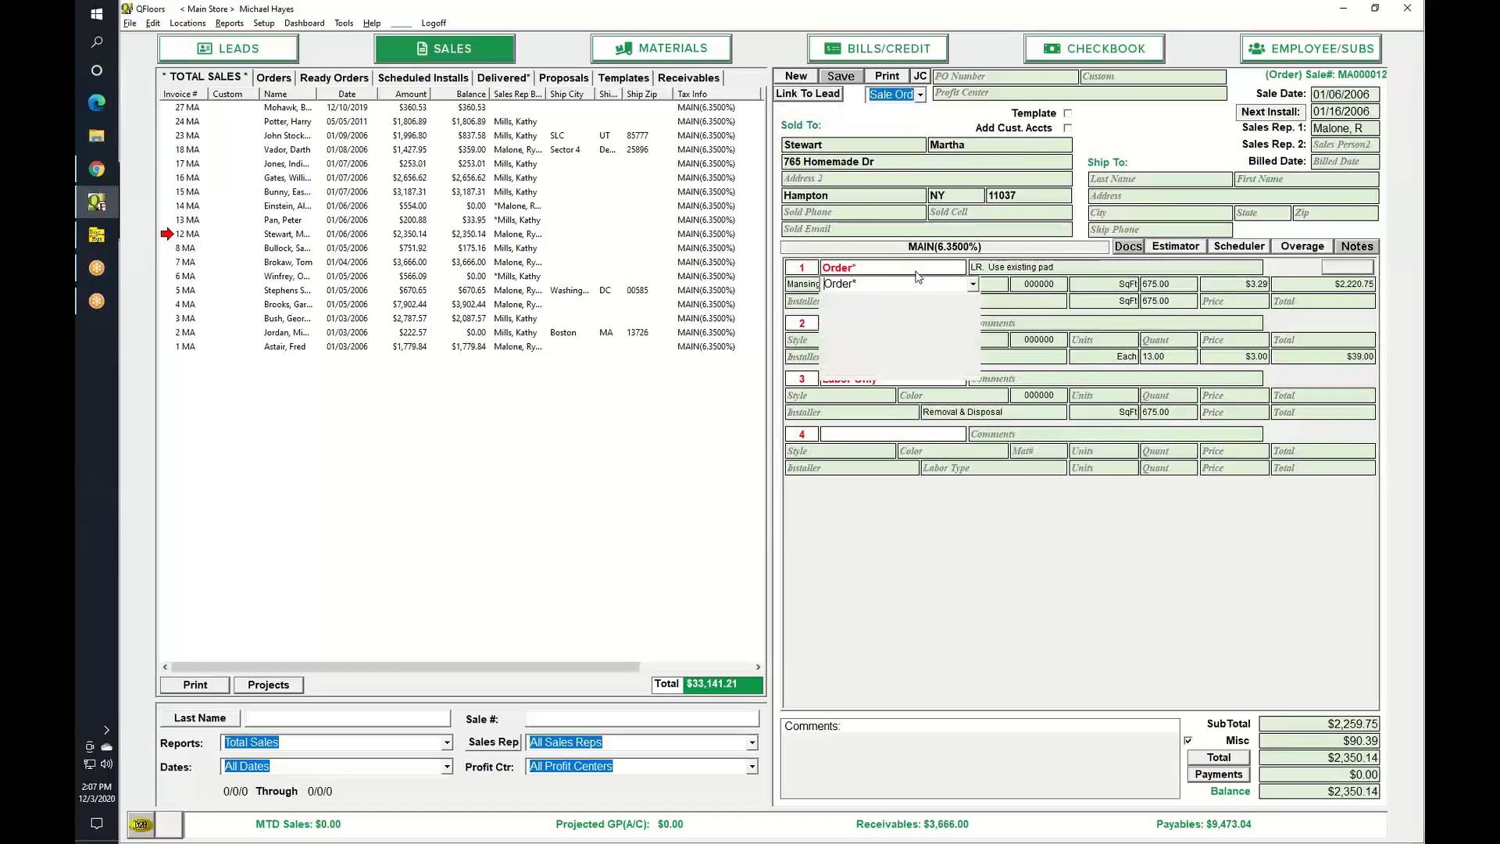
{"action": "left_click", "coordinate": [975, 284]}
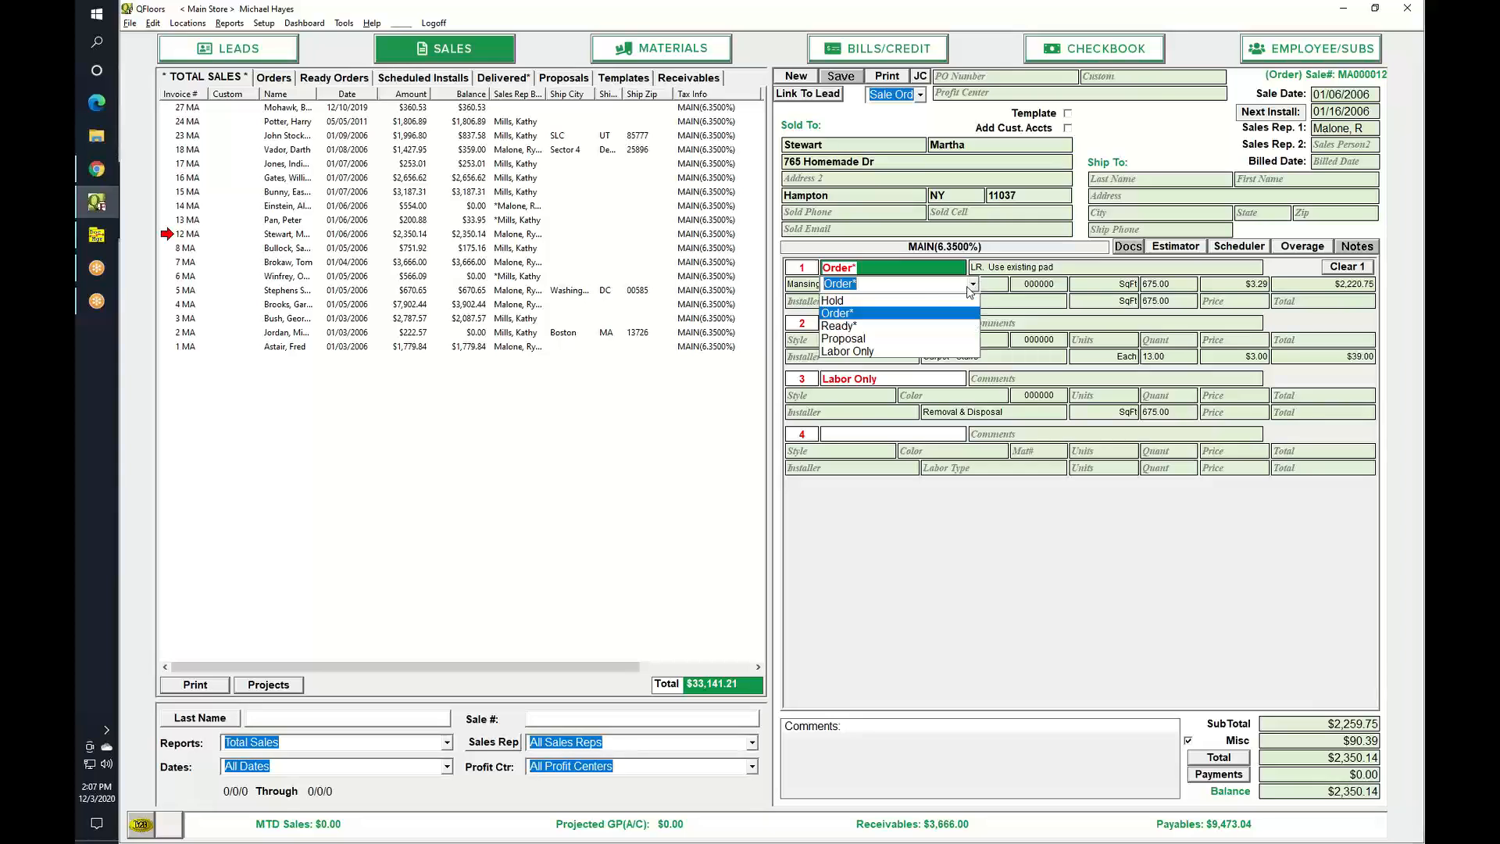
{"action": "left_click", "coordinate": [849, 309]}
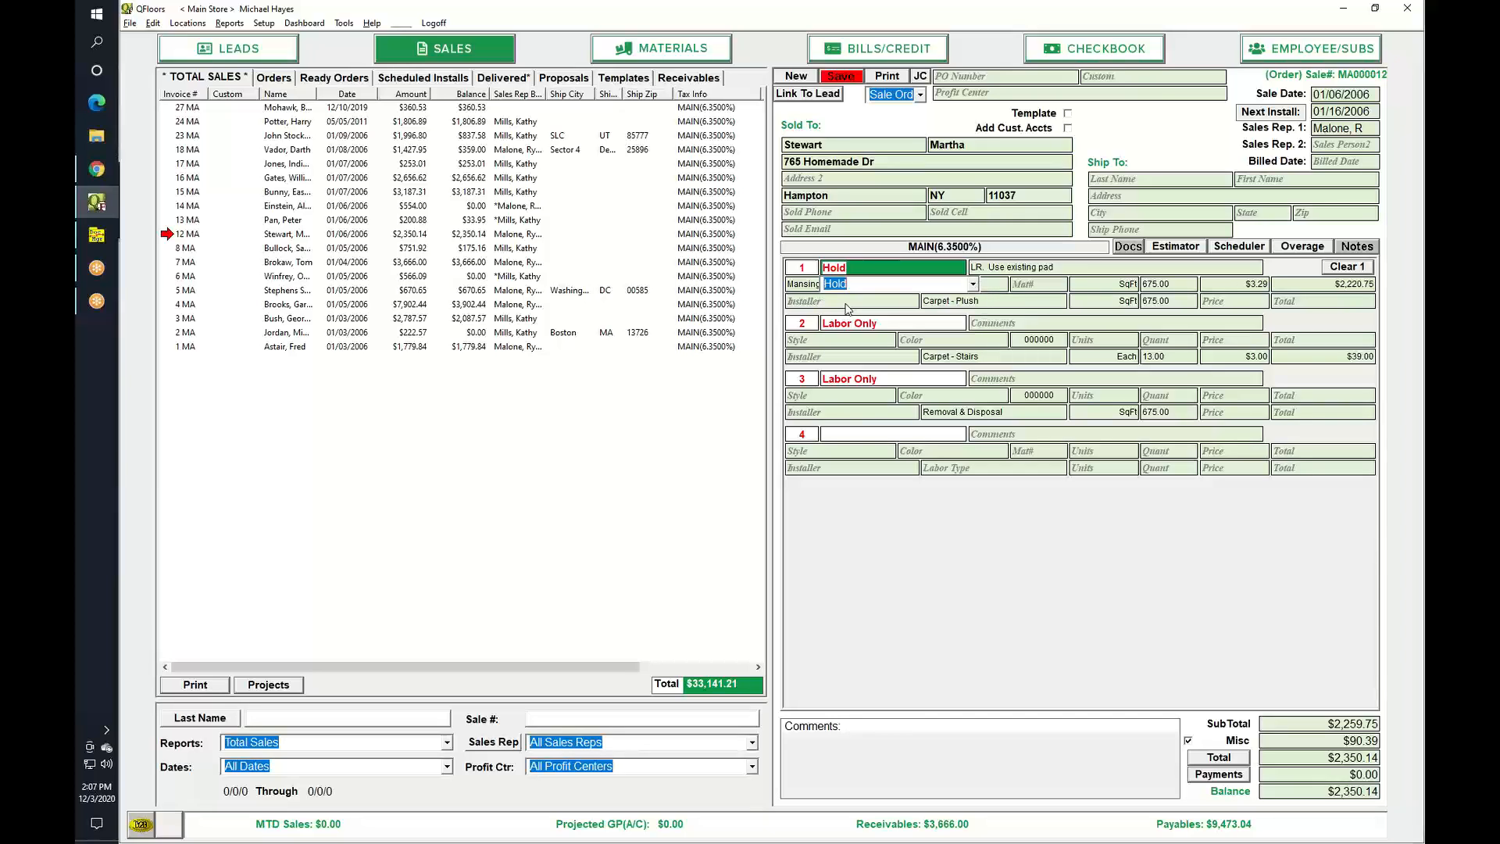
{"action": "left_click", "coordinate": [838, 76]}
Step: Check the held materials under the sales confirmations, then show the regular sales confirmations again
{"action": "left_click", "coordinate": [635, 53]}
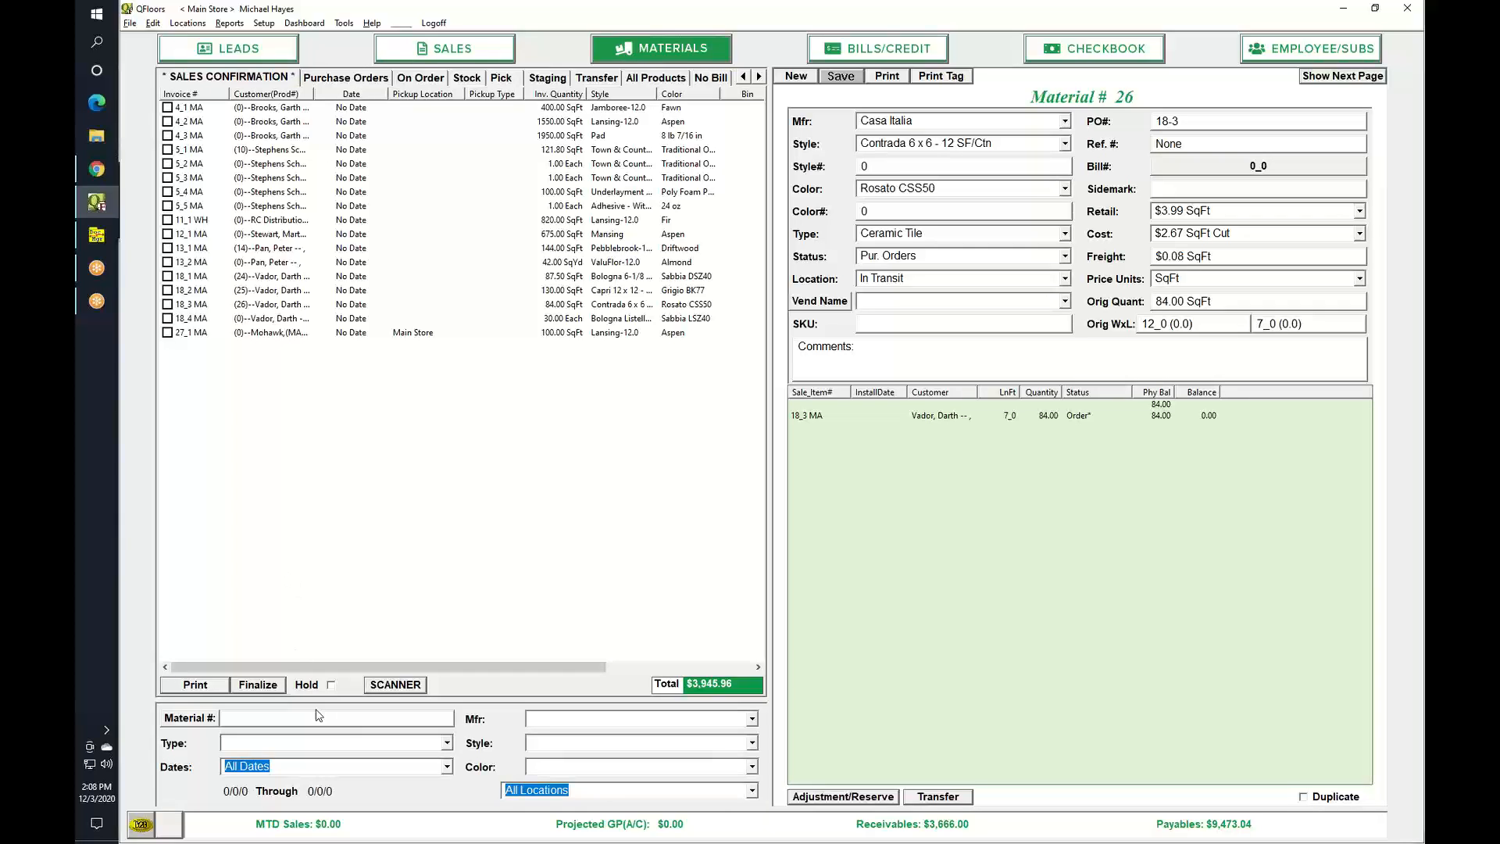
{"action": "left_click", "coordinate": [331, 686]}
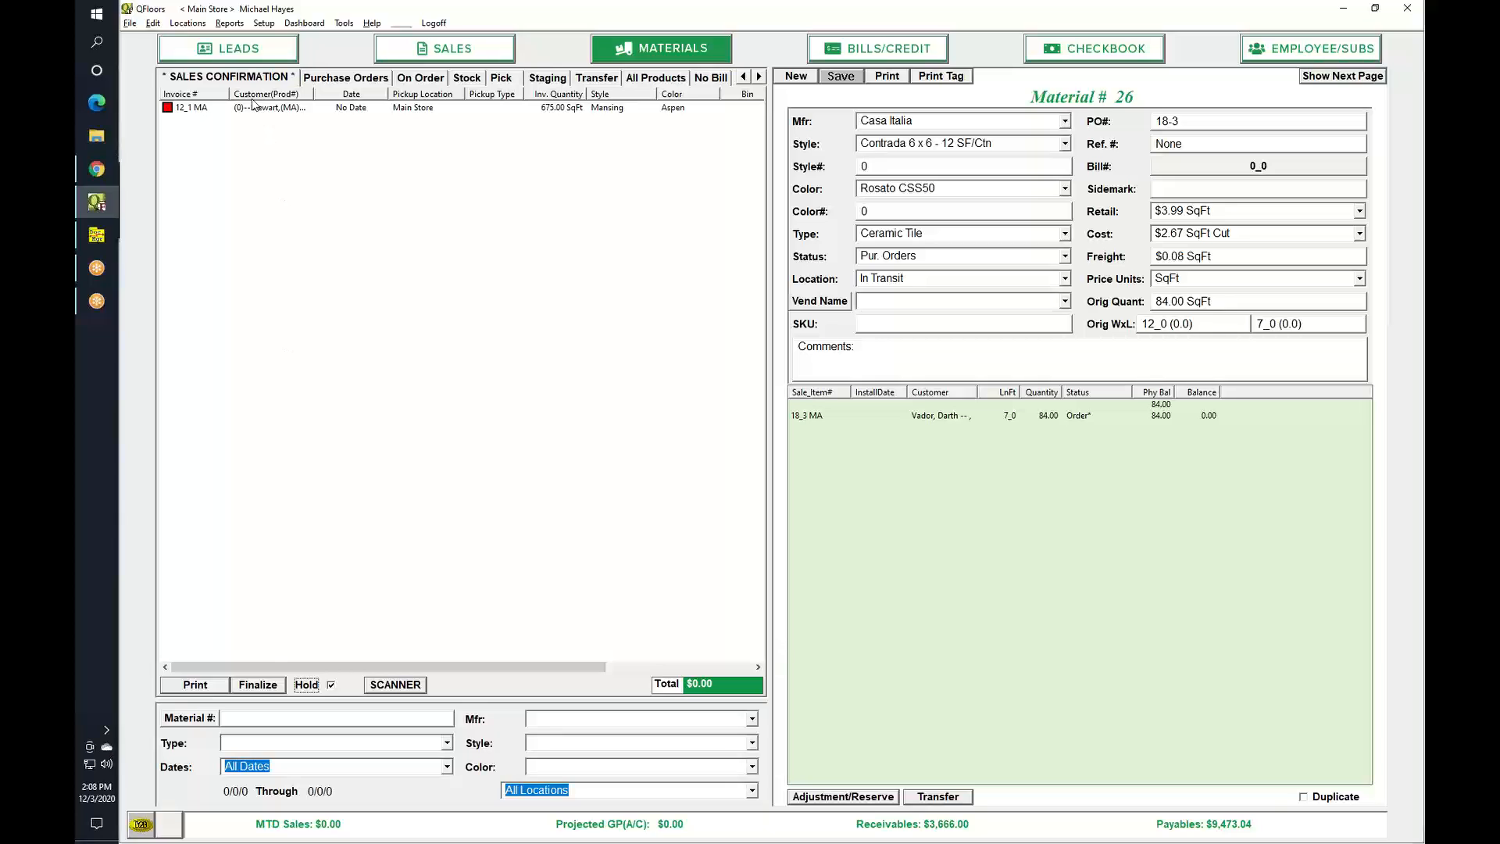
{"action": "left_click", "coordinate": [247, 76]}
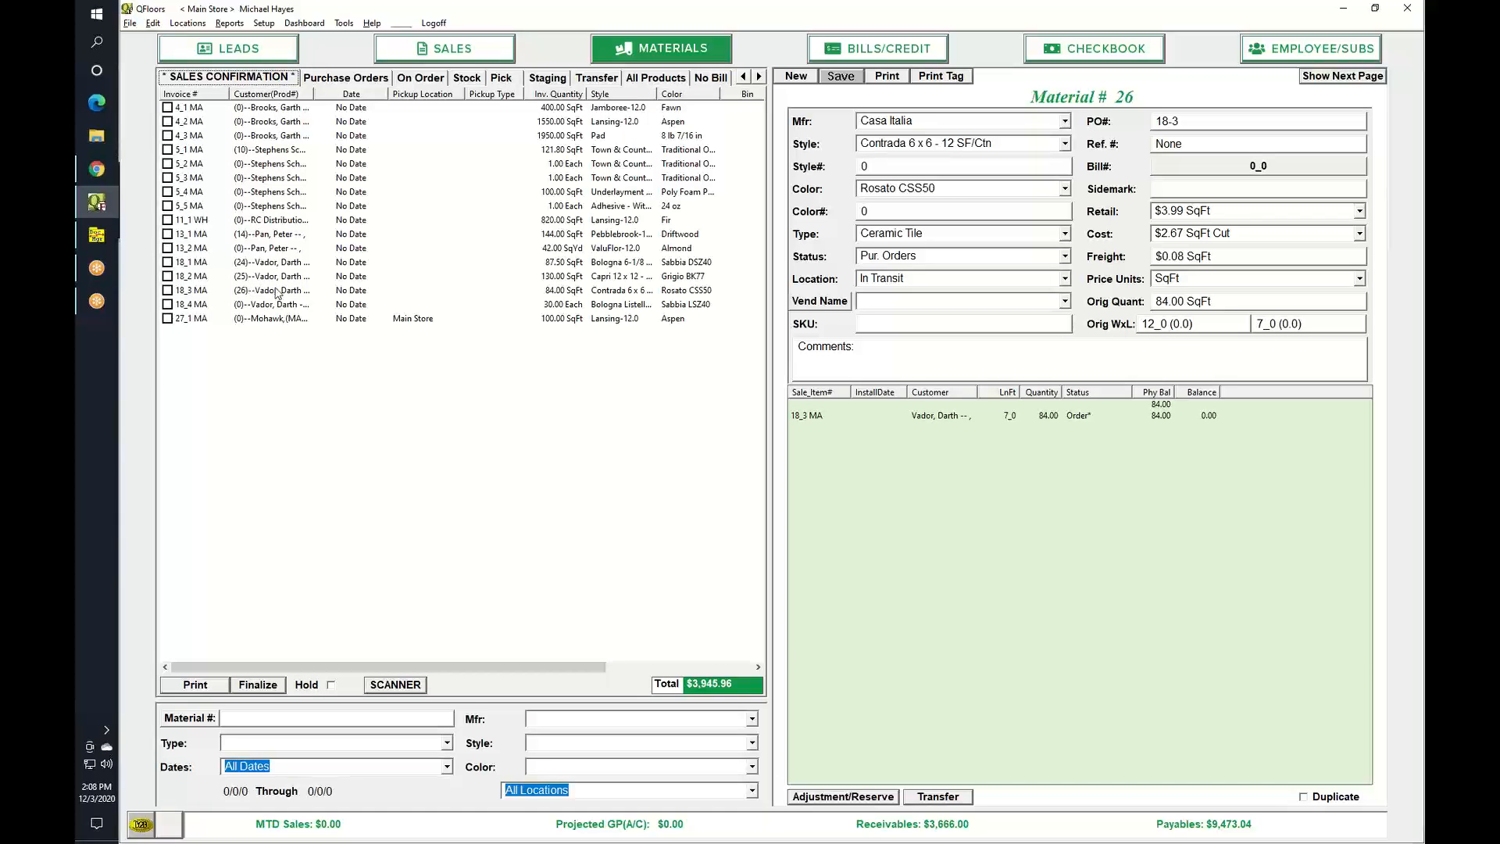
Step: Review the held carpet line in its sale and again among the held sales confirmations, then return to the regular confirmations
{"action": "left_click", "coordinate": [488, 56]}
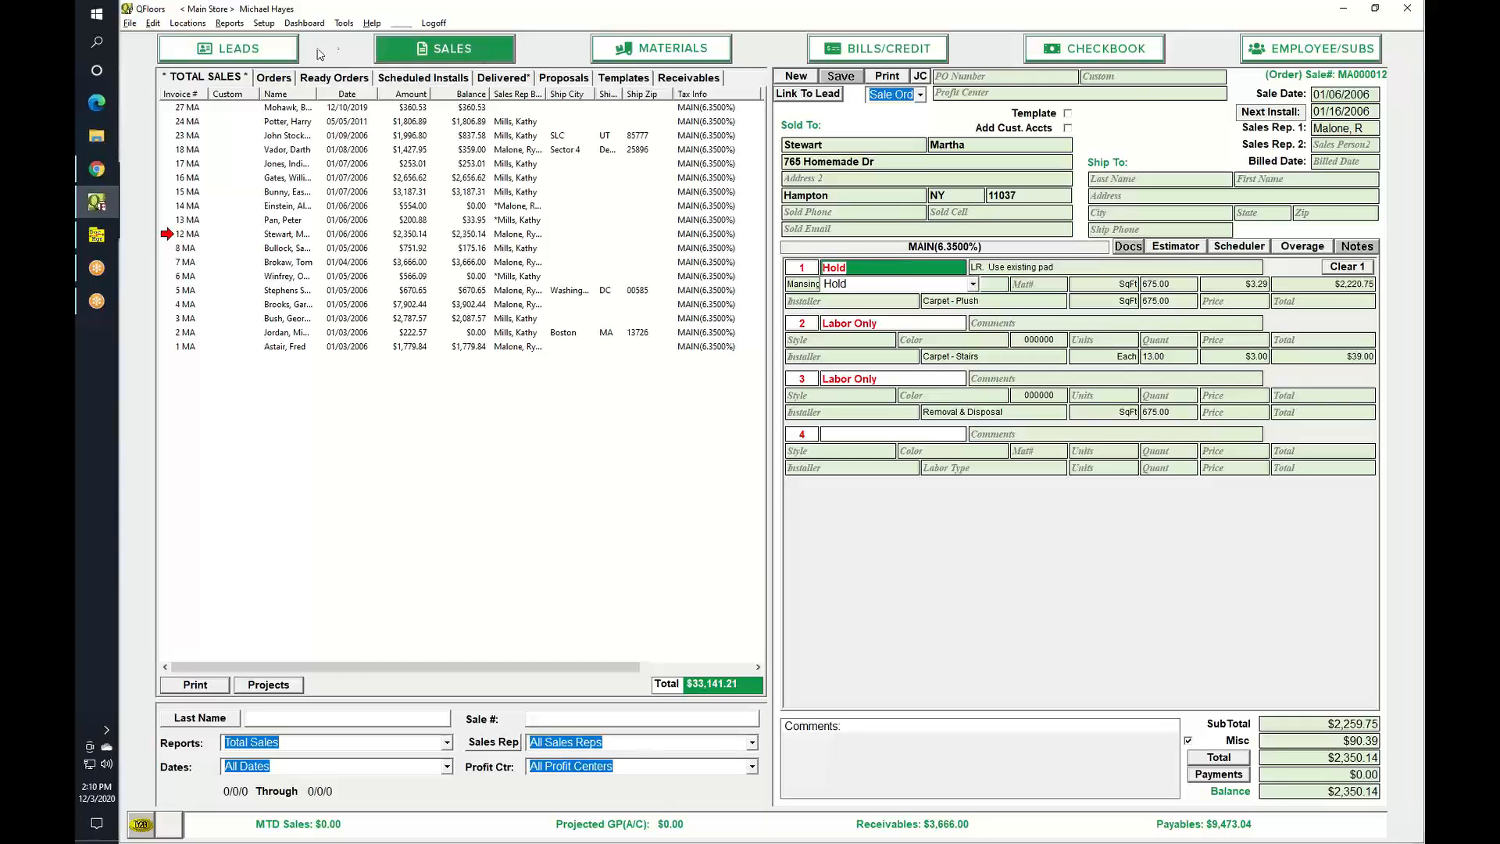
{"action": "left_click", "coordinate": [660, 57]}
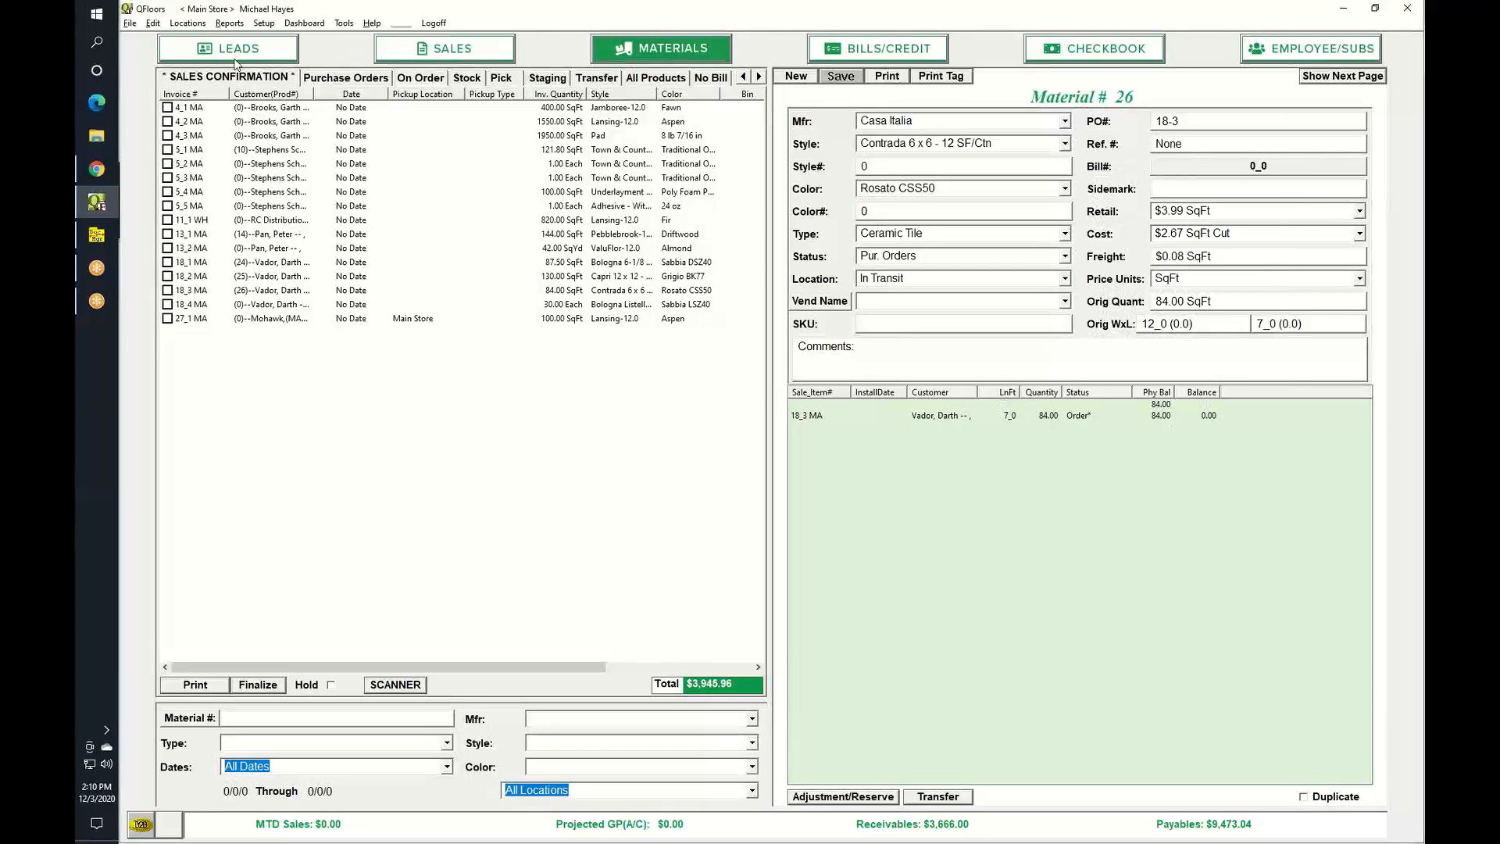
{"action": "left_click", "coordinate": [329, 686]}
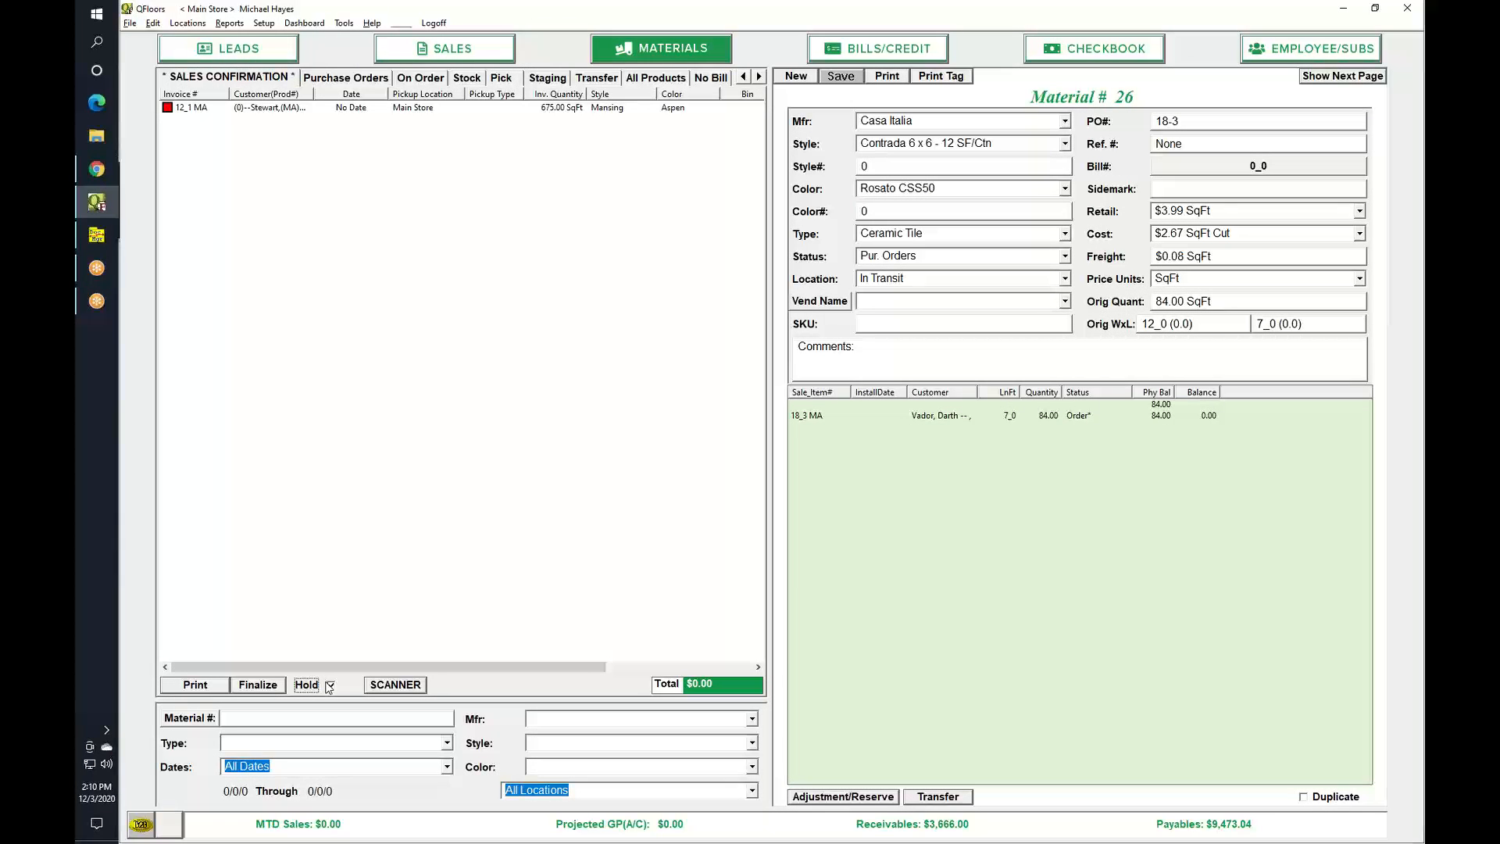
{"action": "left_click", "coordinate": [327, 80]}
{"action": "left_click", "coordinate": [245, 79]}
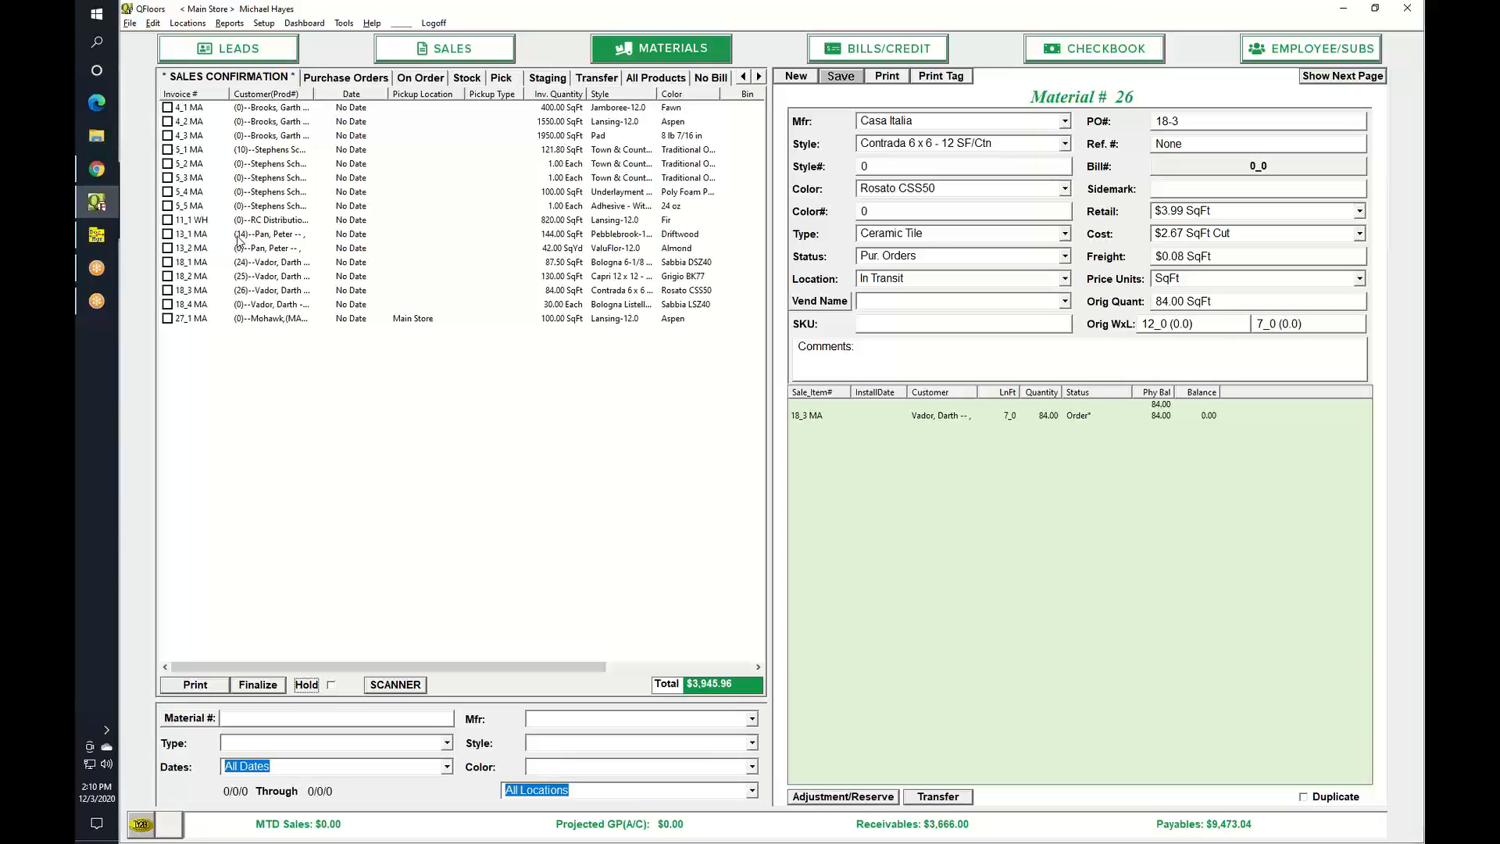
Step: Set the status of the Beaulieu Regency Sapphire purchase order to Hold and save the material
{"action": "left_click", "coordinate": [332, 80]}
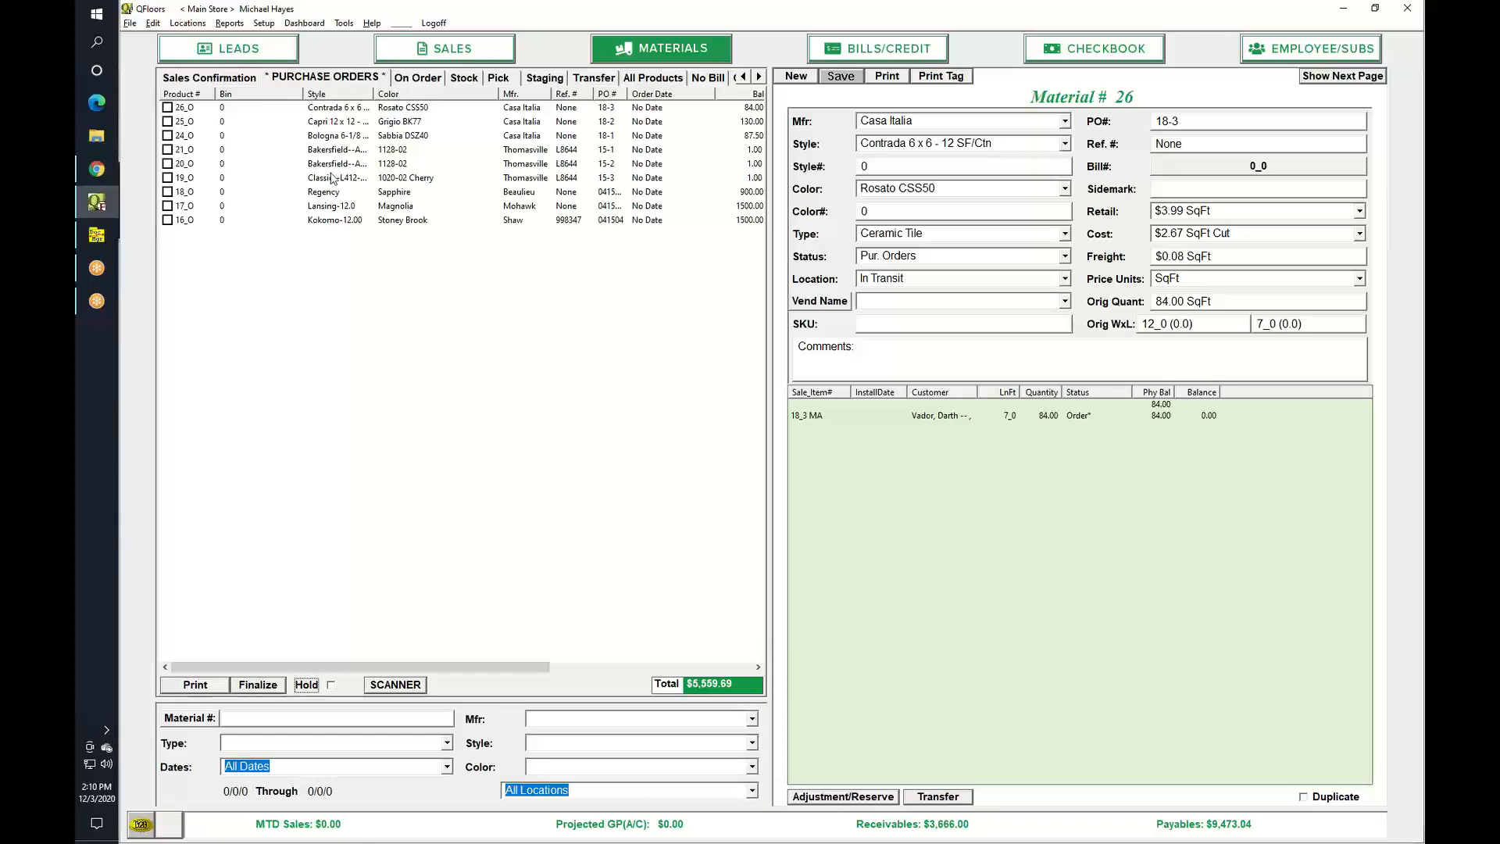
{"action": "left_click", "coordinate": [167, 192]}
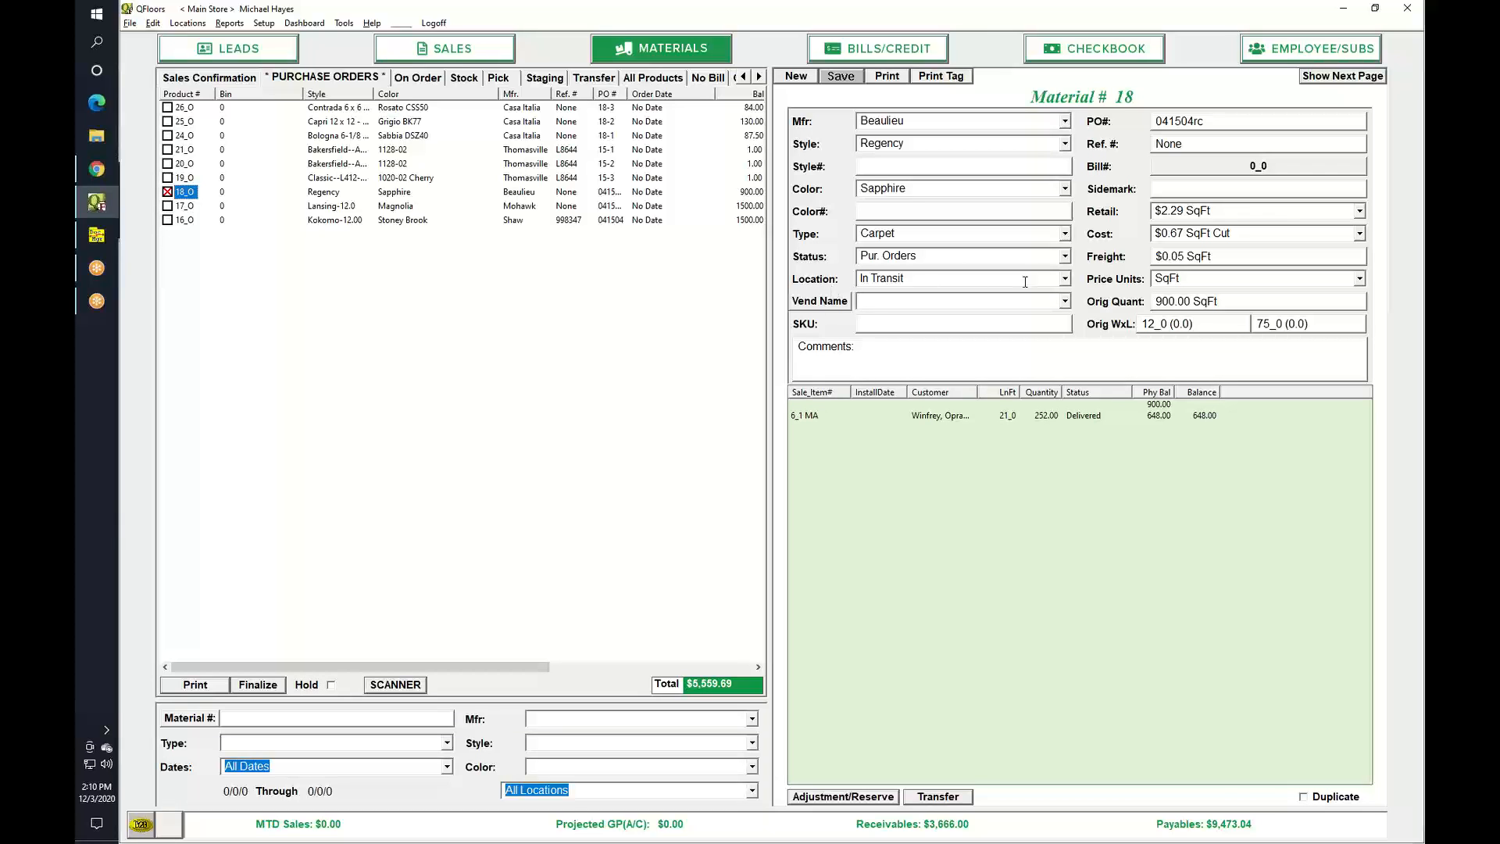
{"action": "left_click", "coordinate": [1066, 258]}
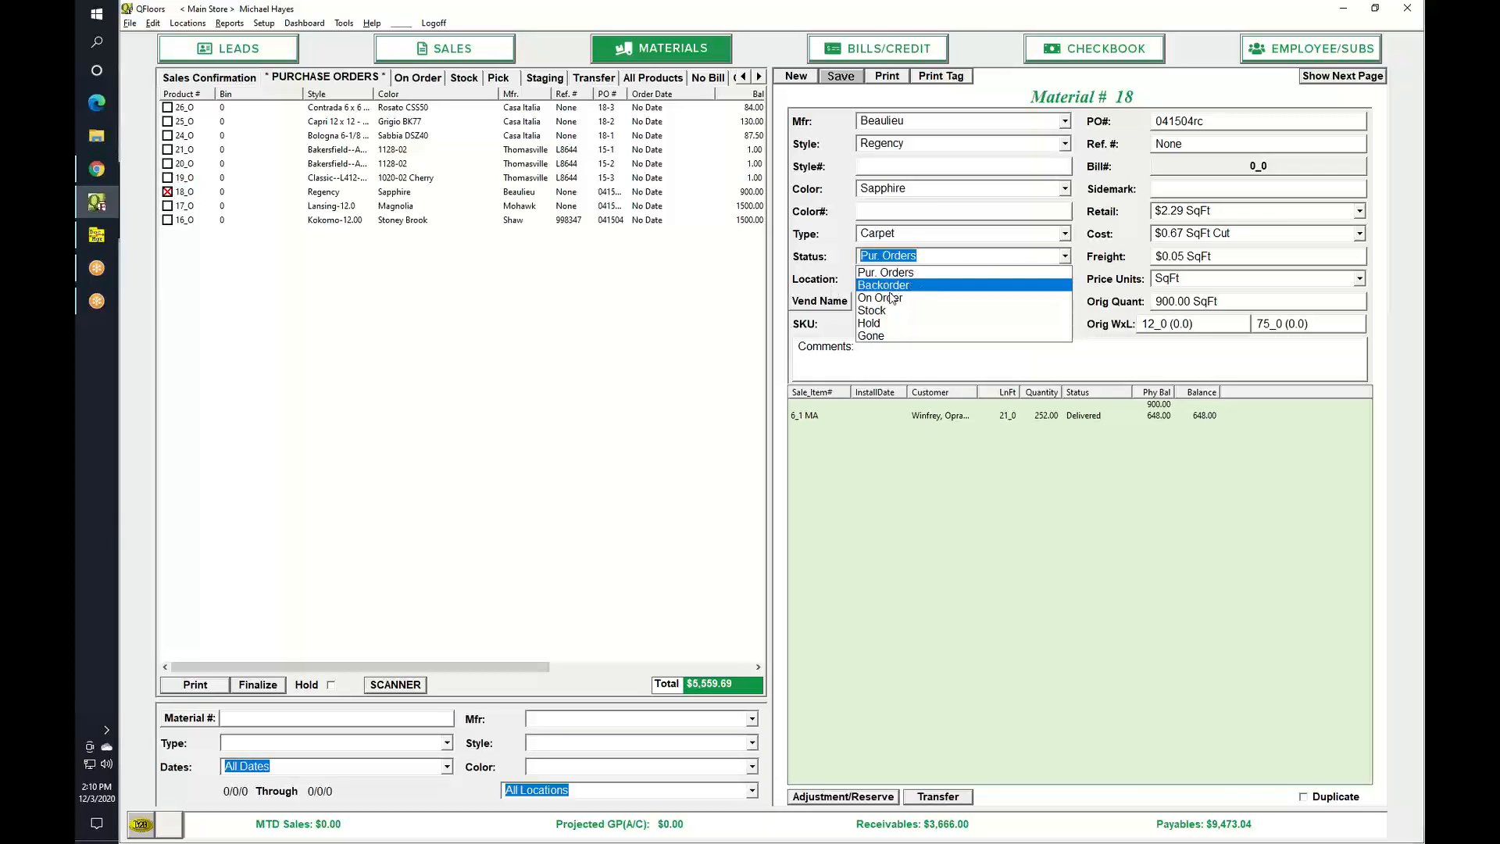
{"action": "left_click", "coordinate": [866, 322]}
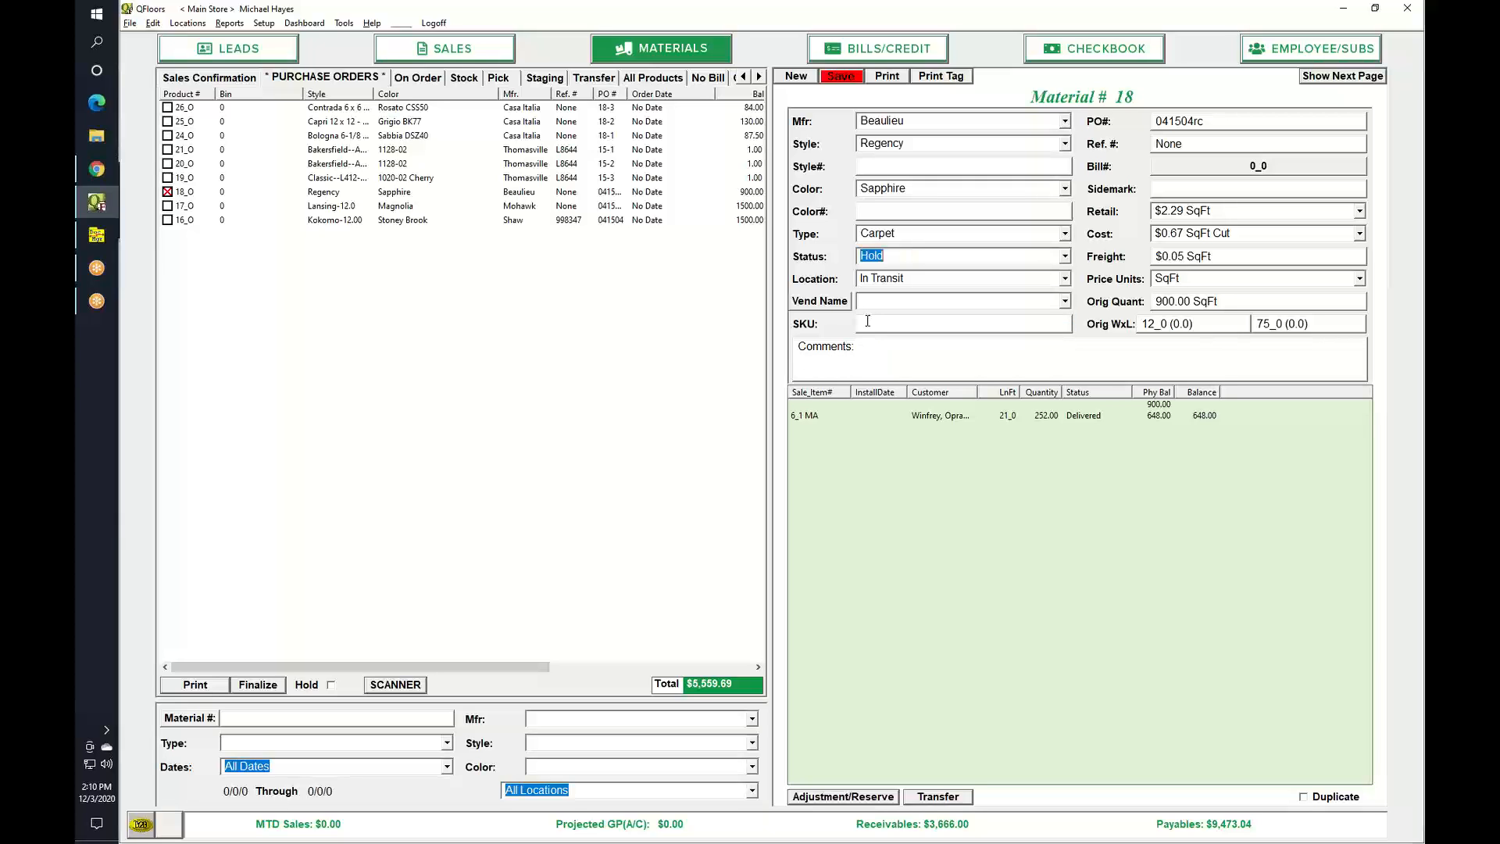
{"action": "left_click", "coordinate": [842, 77]}
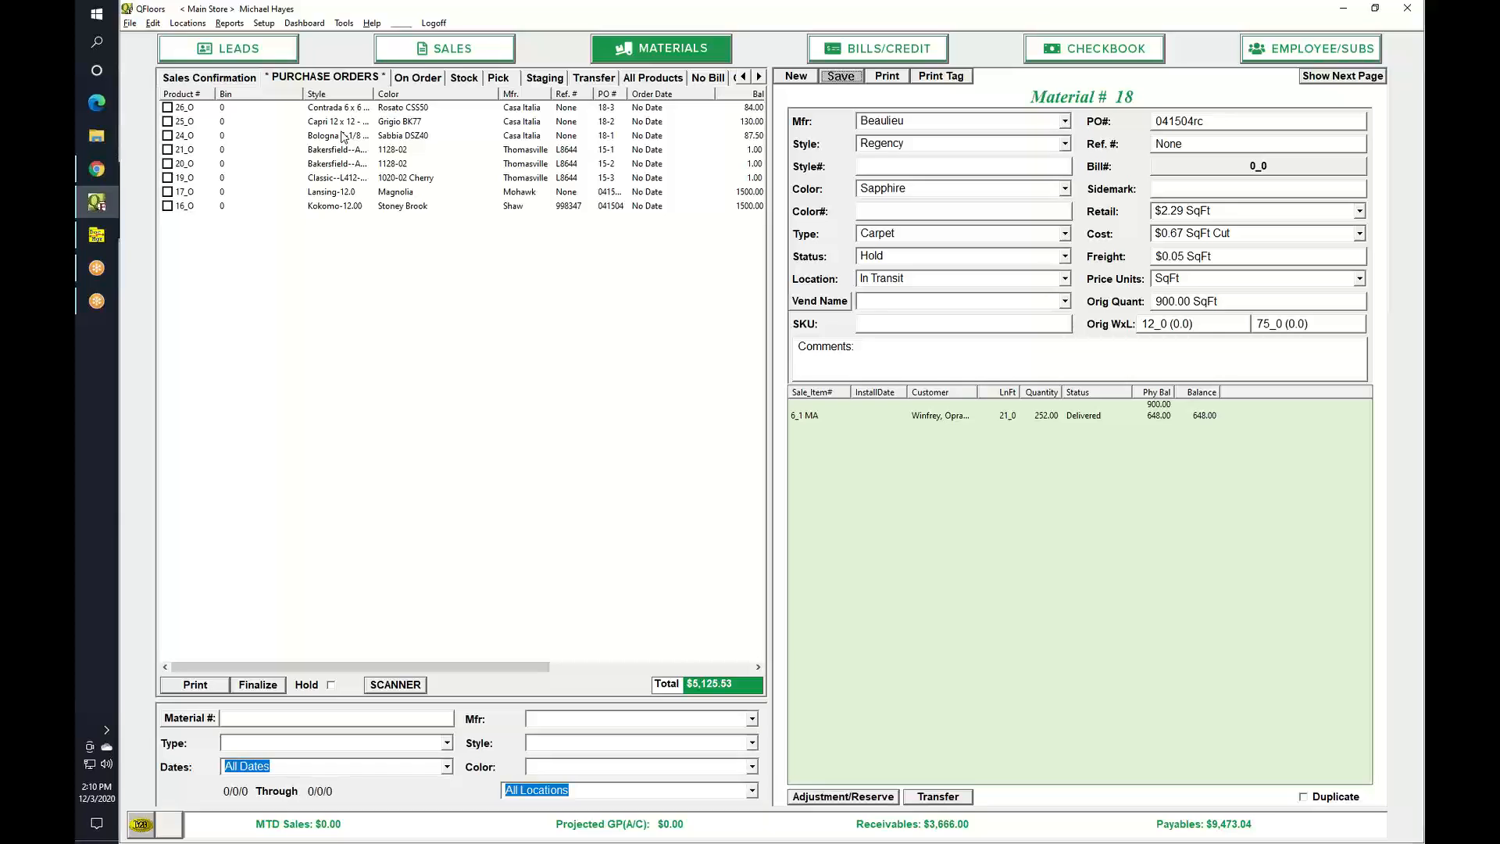
Step: Review the held purchase orders and the held sales confirmations, then return to the regular purchase orders
{"action": "left_click", "coordinate": [332, 686]}
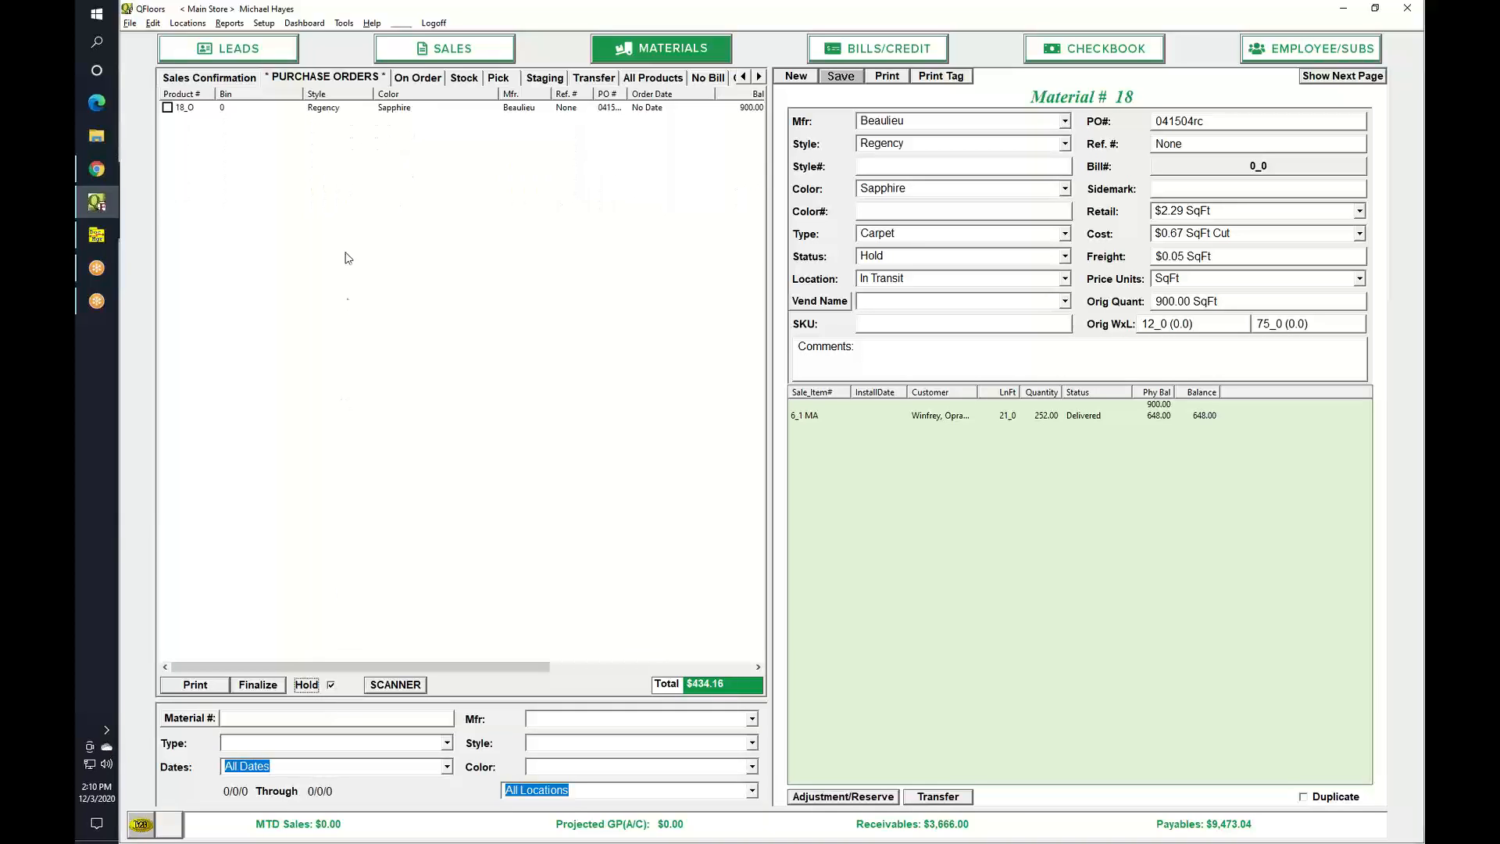
{"action": "left_click", "coordinate": [246, 81]}
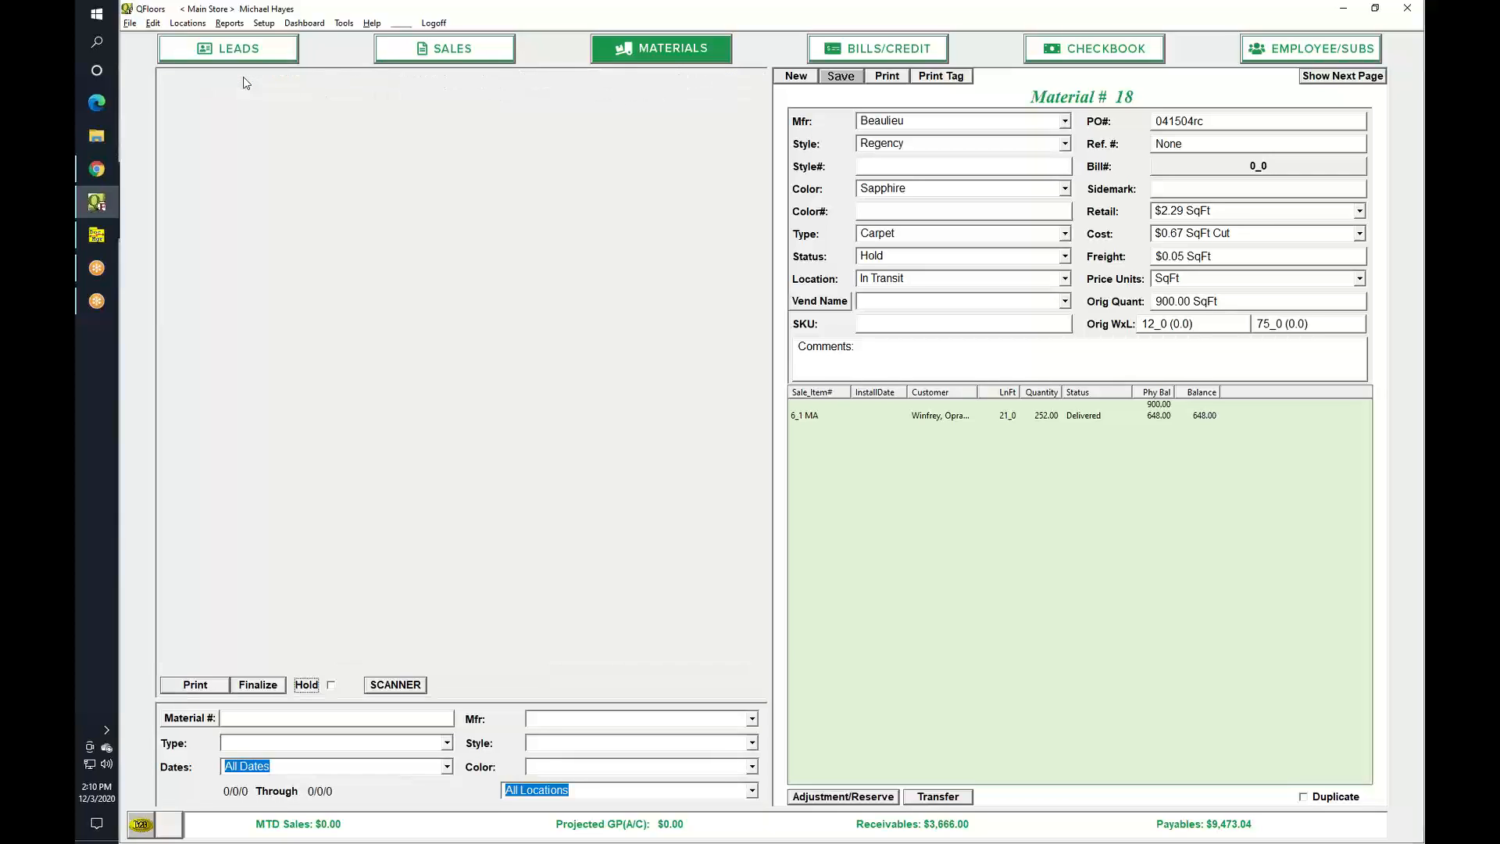
{"action": "left_click", "coordinate": [332, 686]}
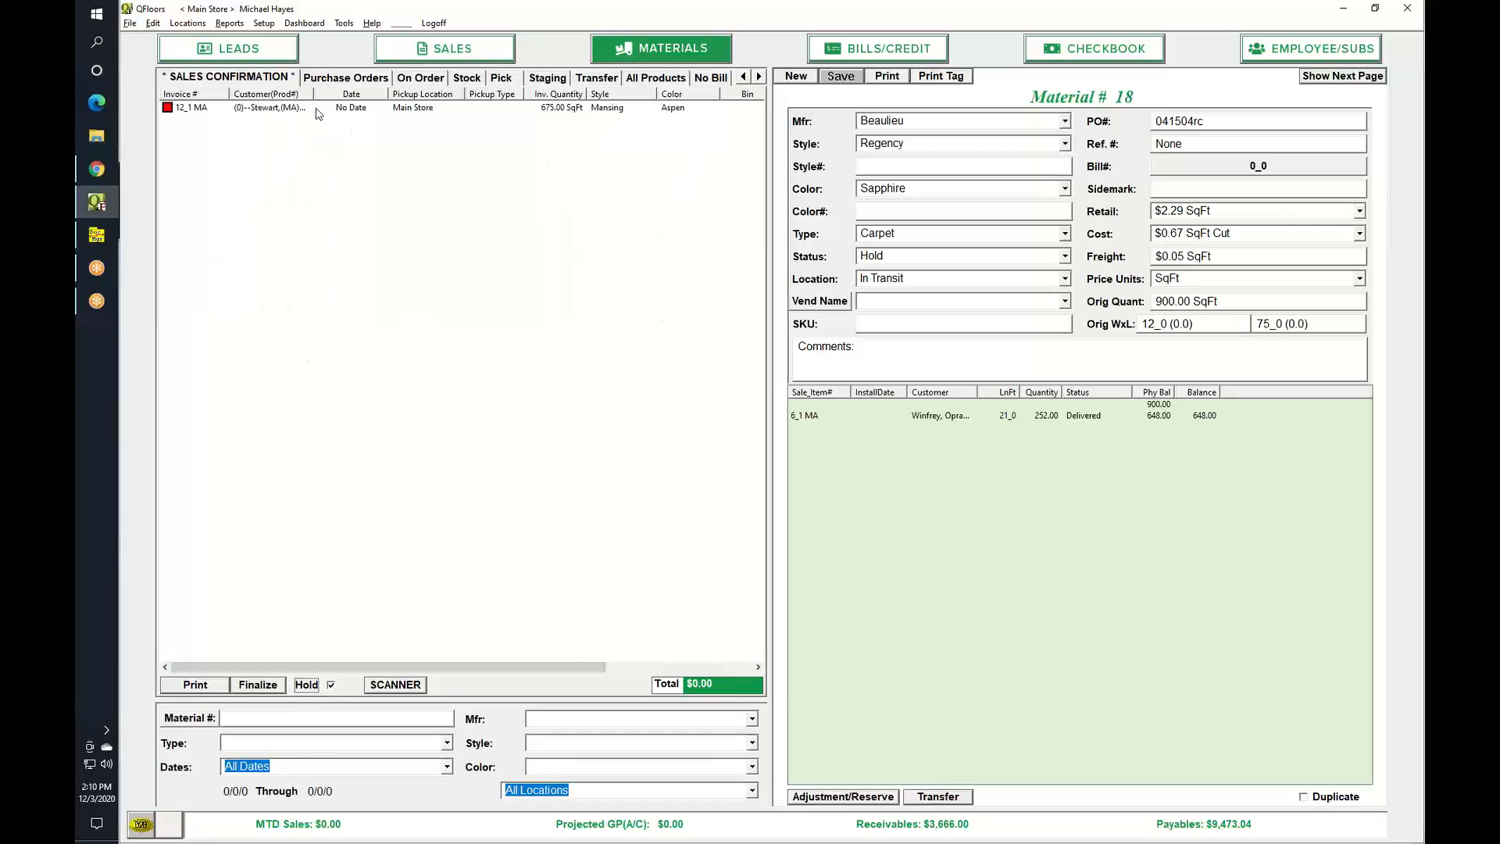
{"action": "left_click", "coordinate": [344, 80]}
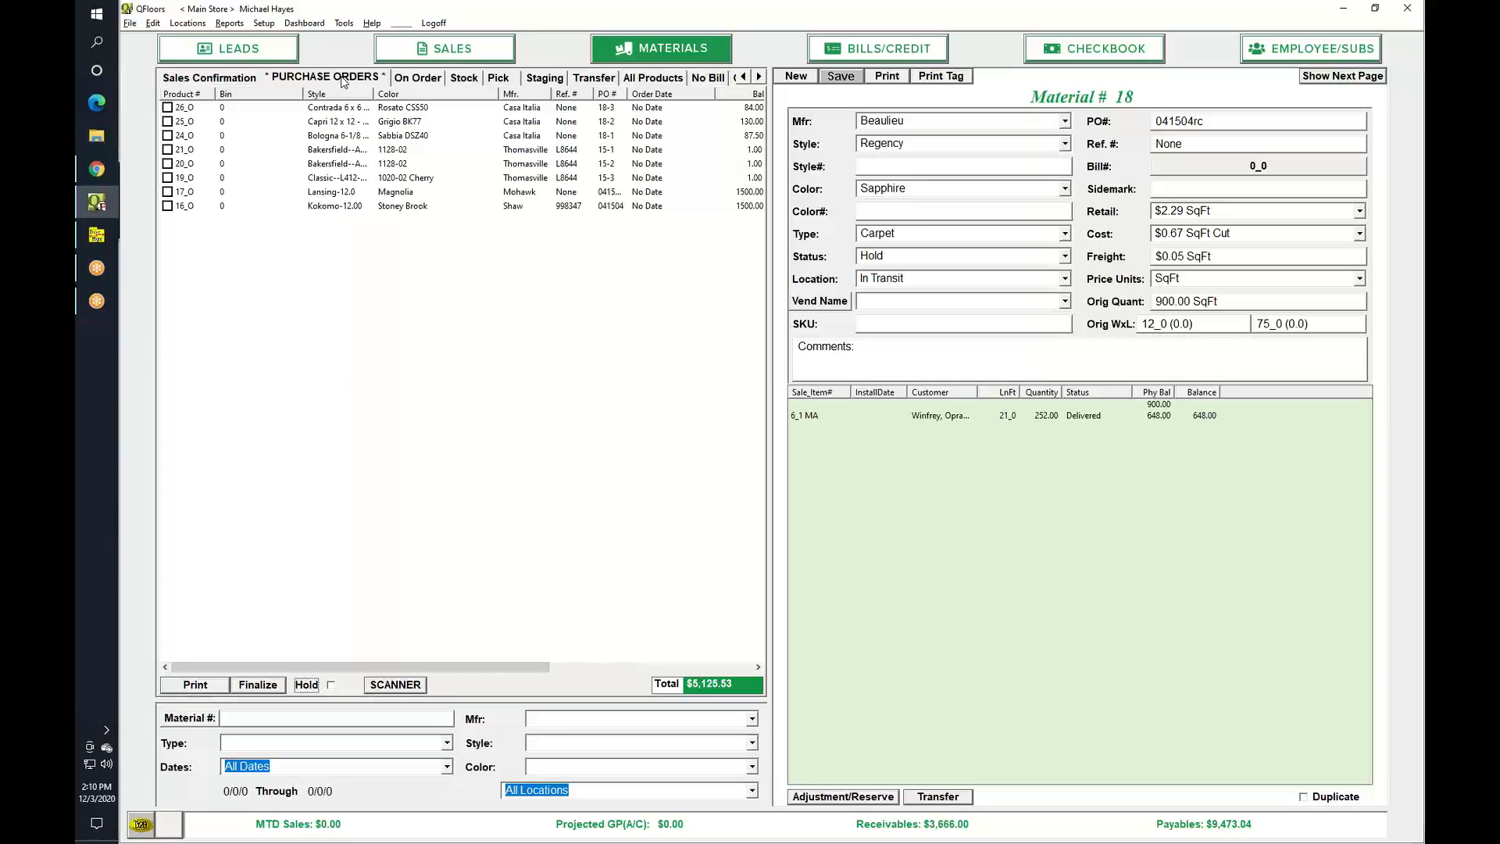
Step: From the held purchase orders, set the Regency Sapphire material's status to Pur. Orders and save it
{"action": "left_click", "coordinate": [330, 685]}
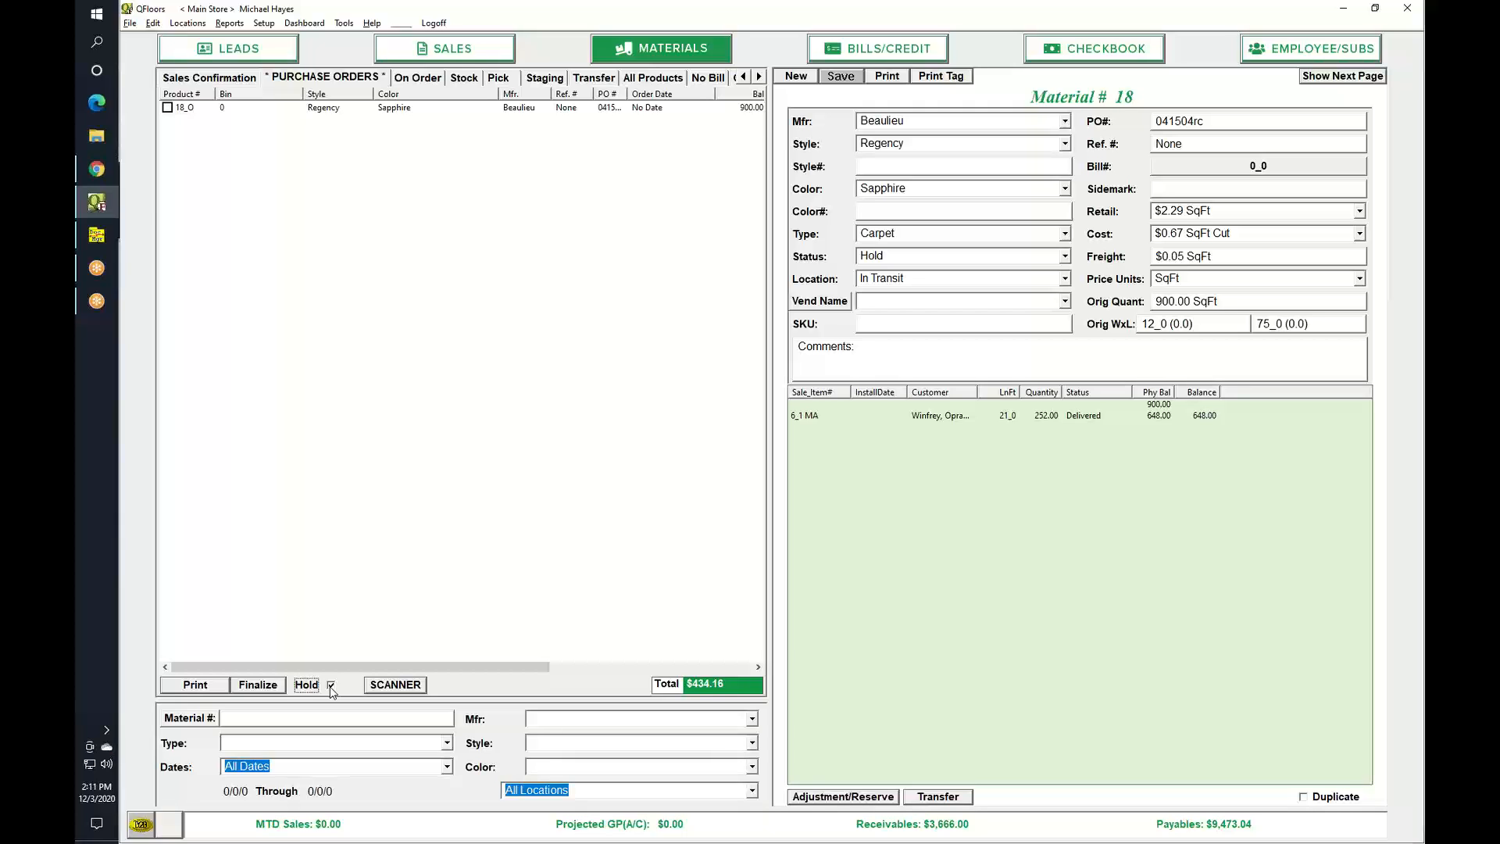
{"action": "left_click", "coordinate": [329, 108]}
{"action": "left_click", "coordinate": [1064, 256]}
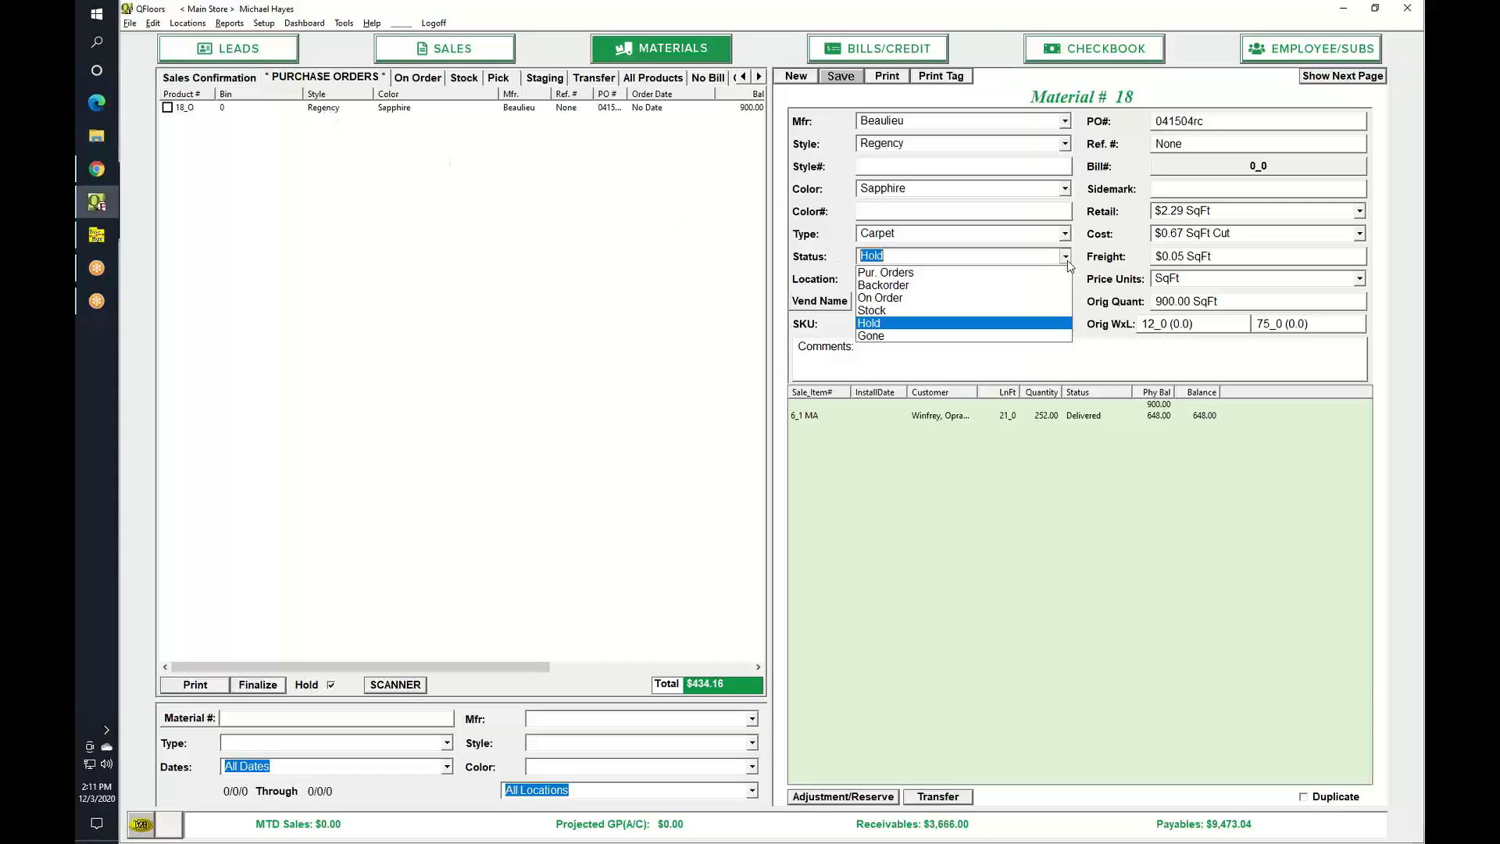
{"action": "left_click", "coordinate": [891, 272]}
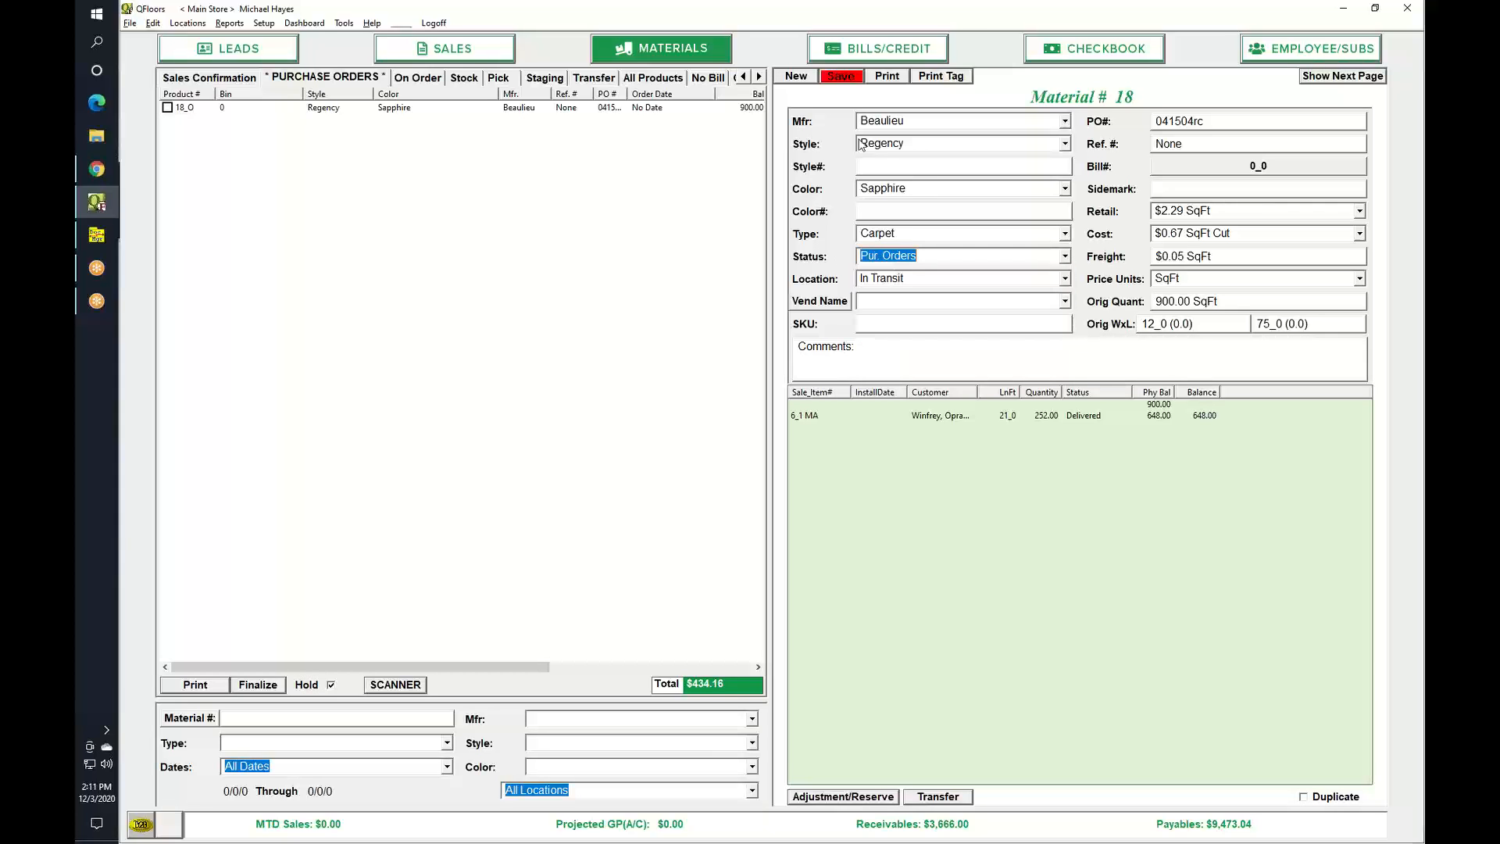
{"action": "left_click", "coordinate": [851, 80]}
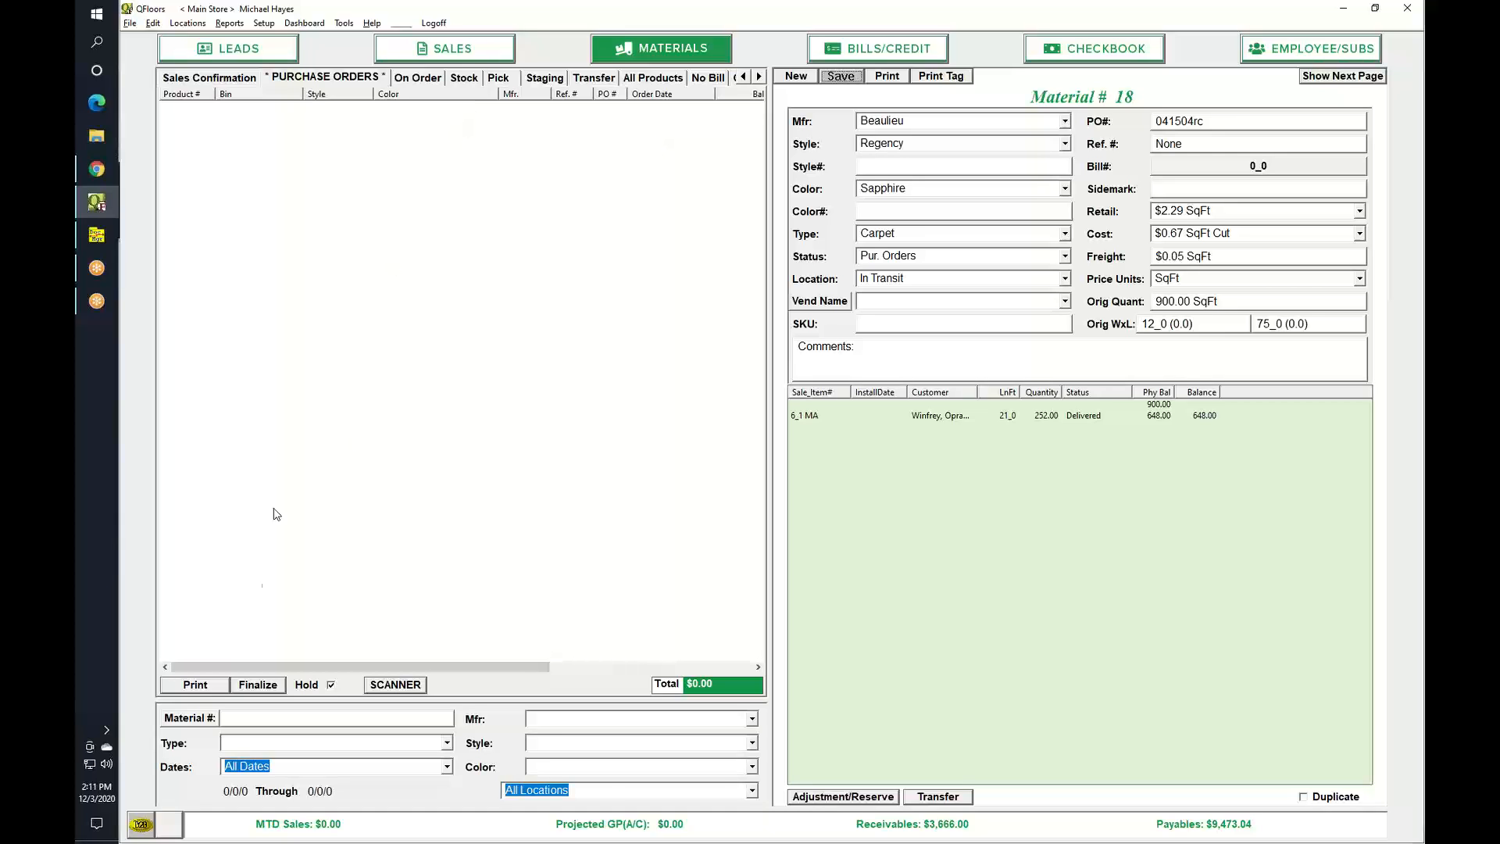
Step: Select the Casa Italia Contrada, Capri and Bologna tiles in the regular purchase orders and start finalizing them
{"action": "left_click", "coordinate": [332, 77]}
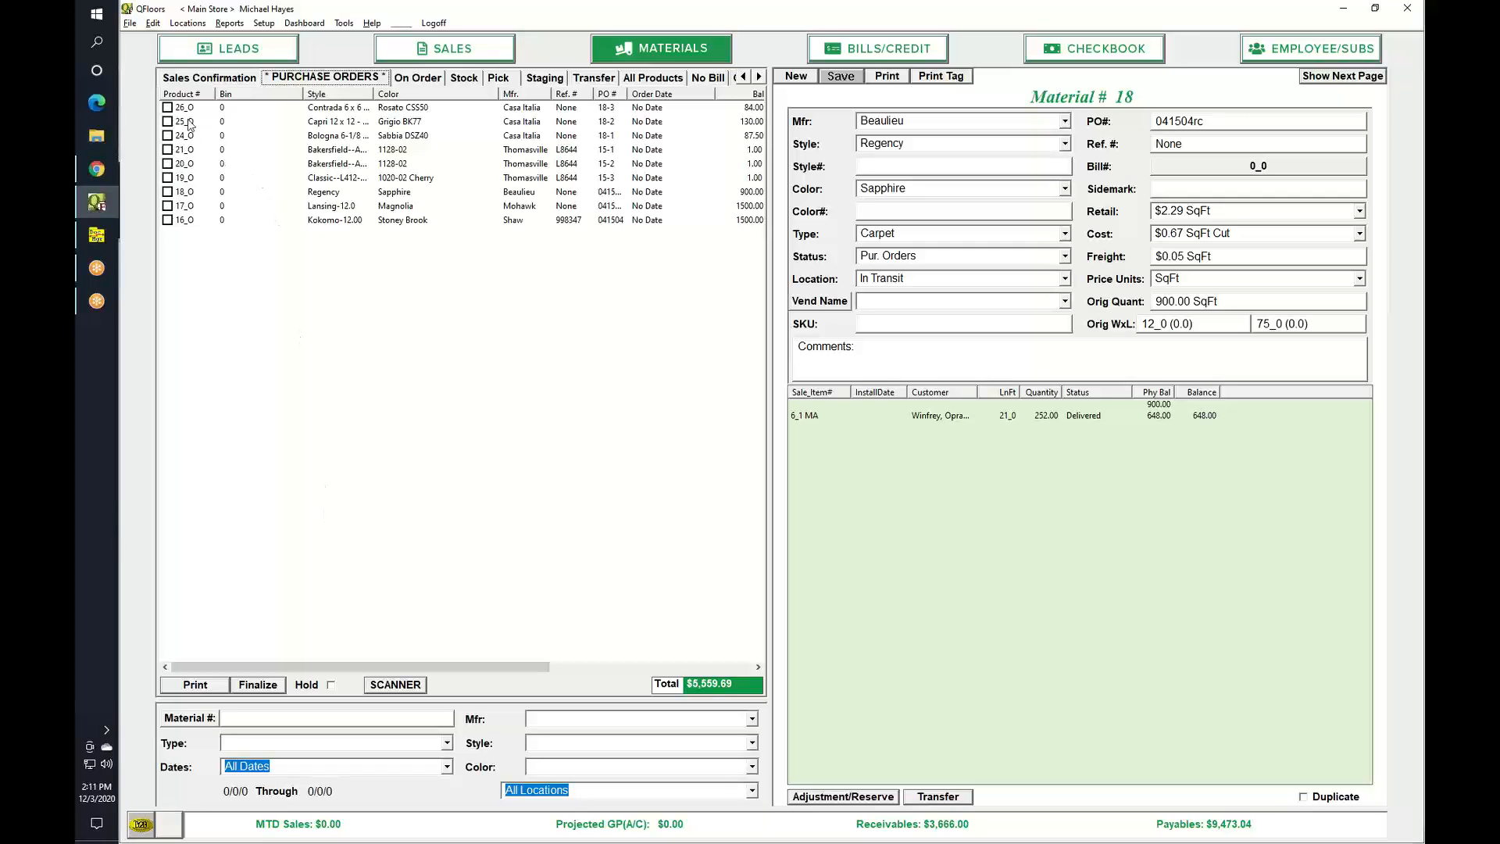
{"action": "left_click", "coordinate": [169, 109]}
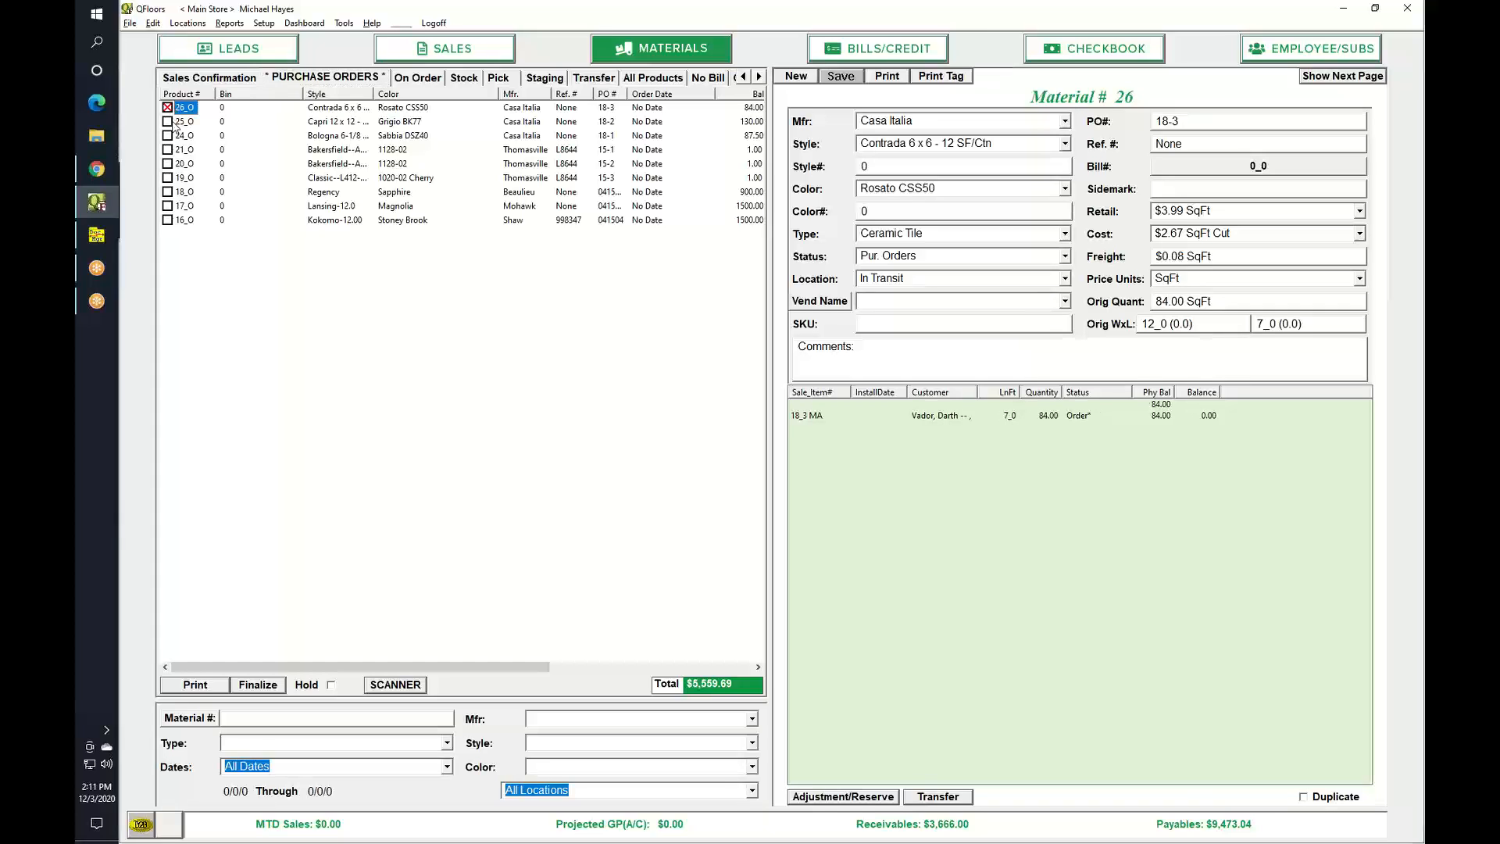
{"action": "left_click", "coordinate": [168, 122]}
{"action": "left_click", "coordinate": [168, 138]}
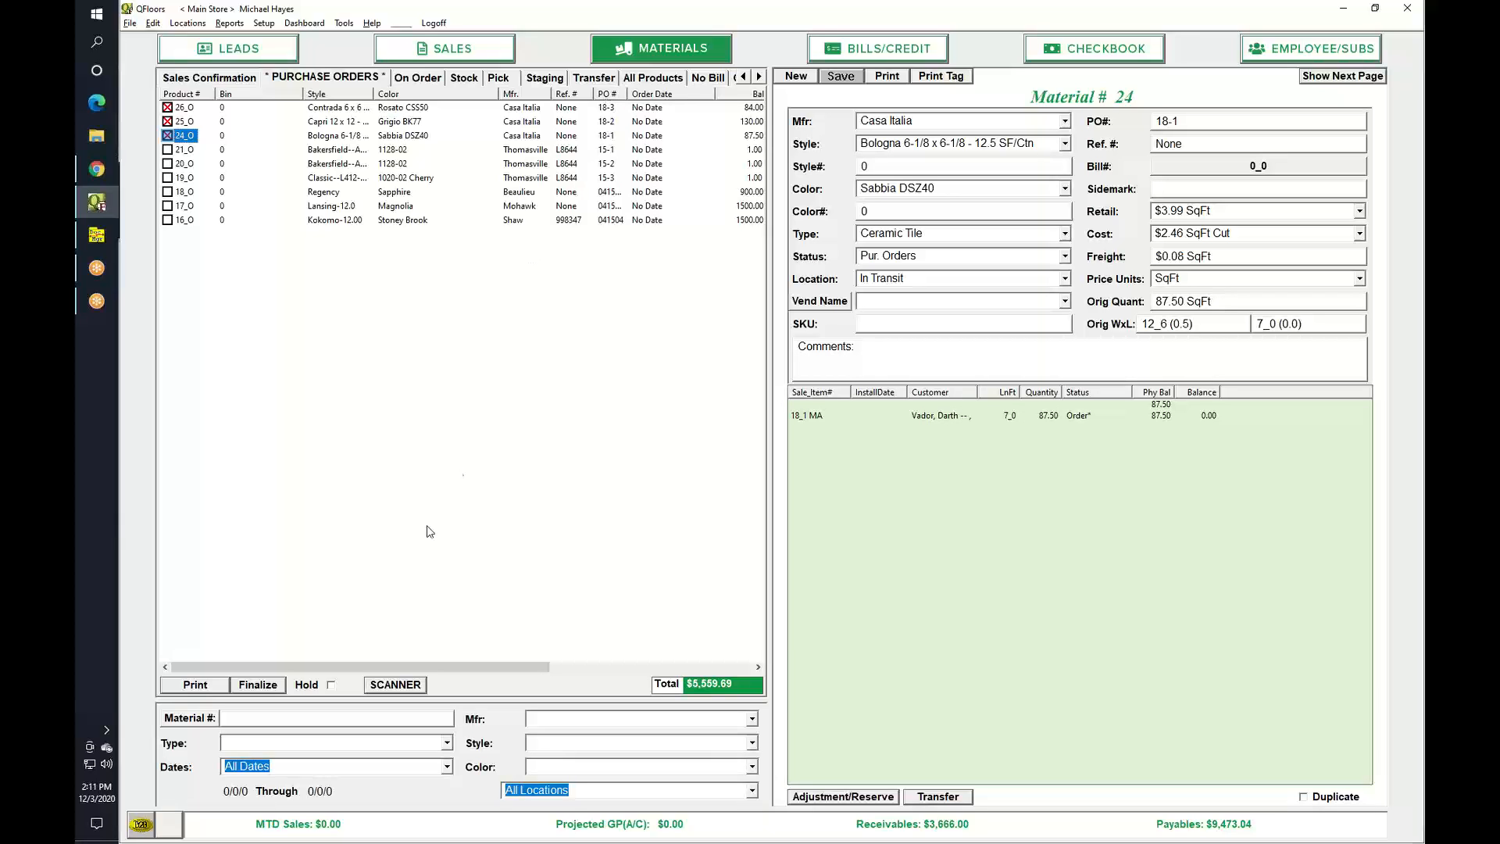
{"action": "left_click", "coordinate": [276, 688]}
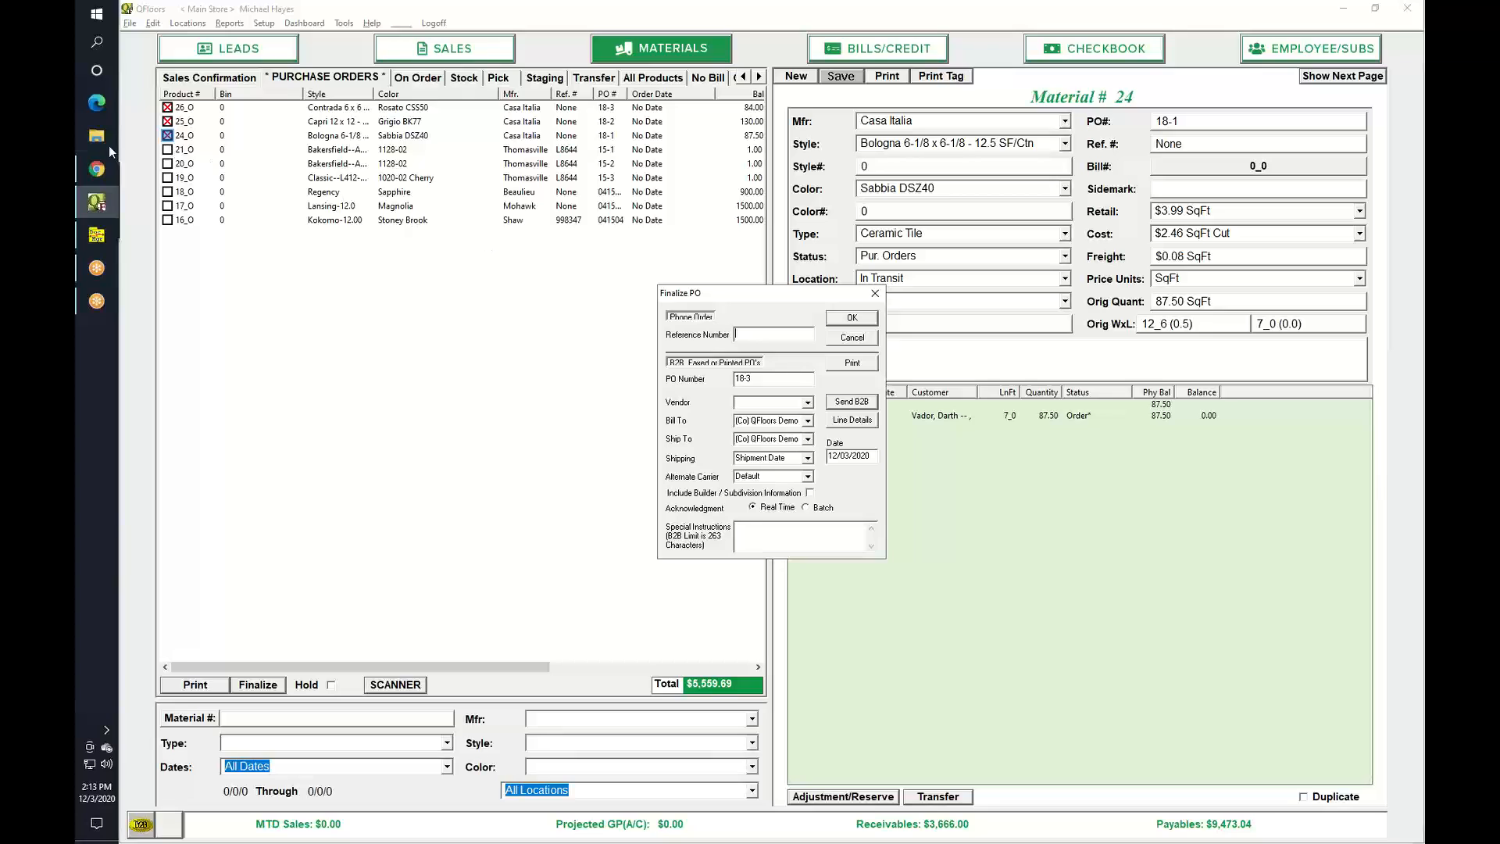
Step: Switch to Chrome and review the QFloors partners' B2B page through its getting-started section
{"action": "mouse_move", "coordinate": [95, 169]}
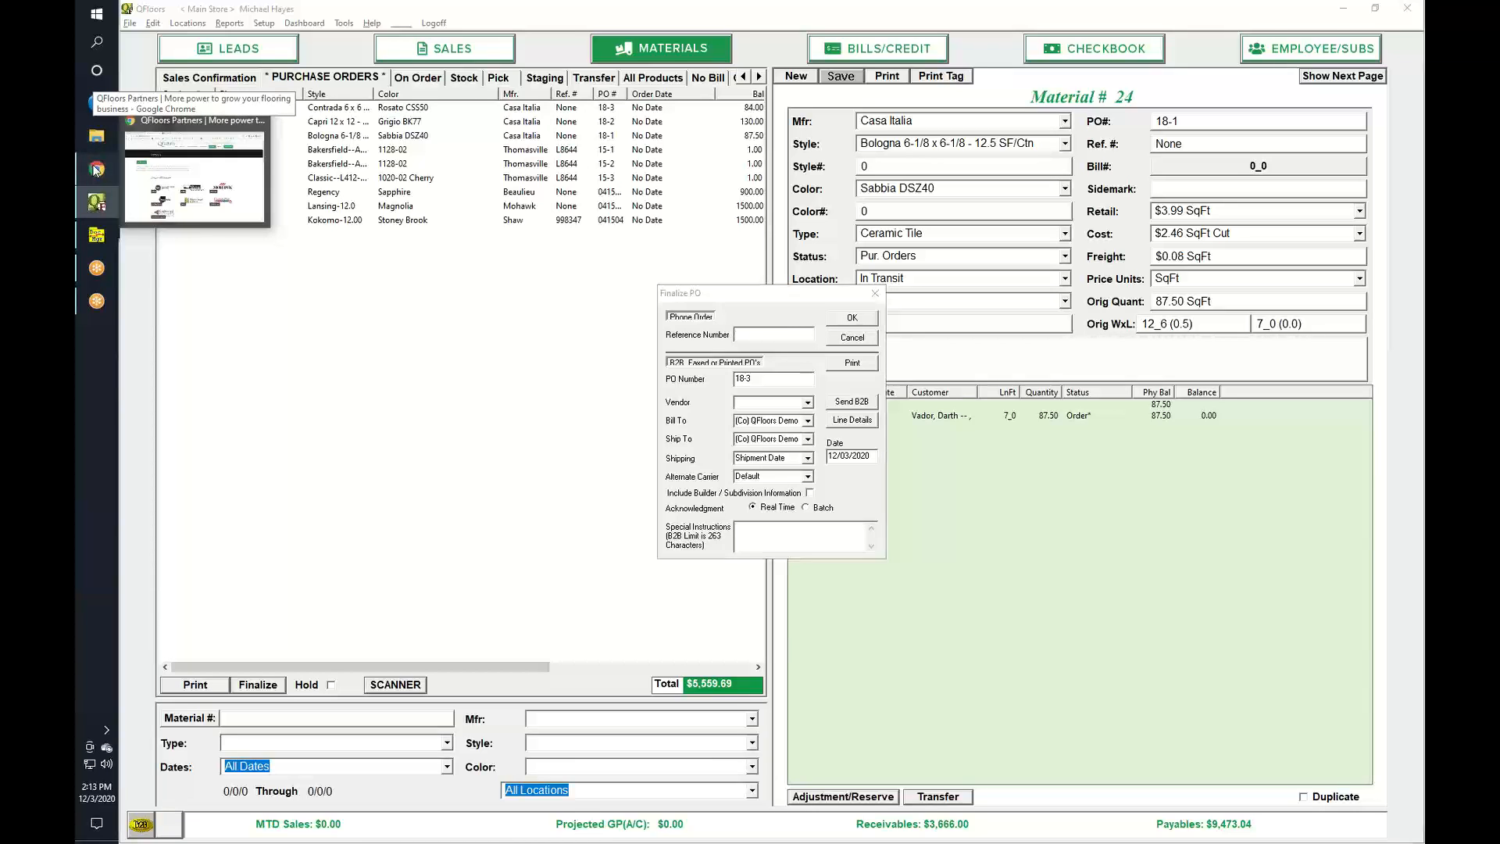
{"action": "left_click", "coordinate": [166, 195]}
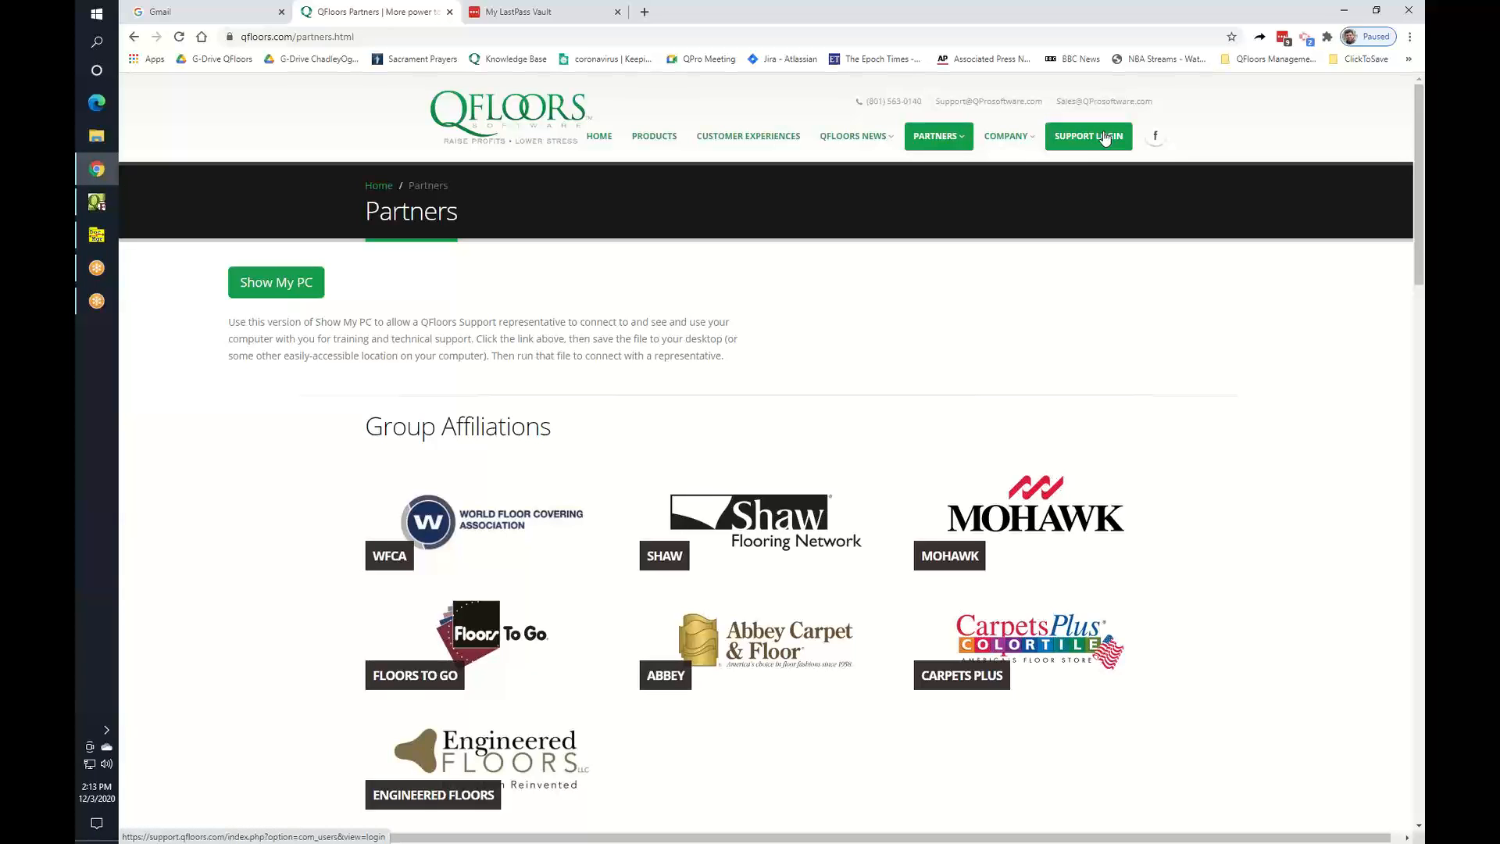
{"action": "mouse_move", "coordinate": [954, 148]}
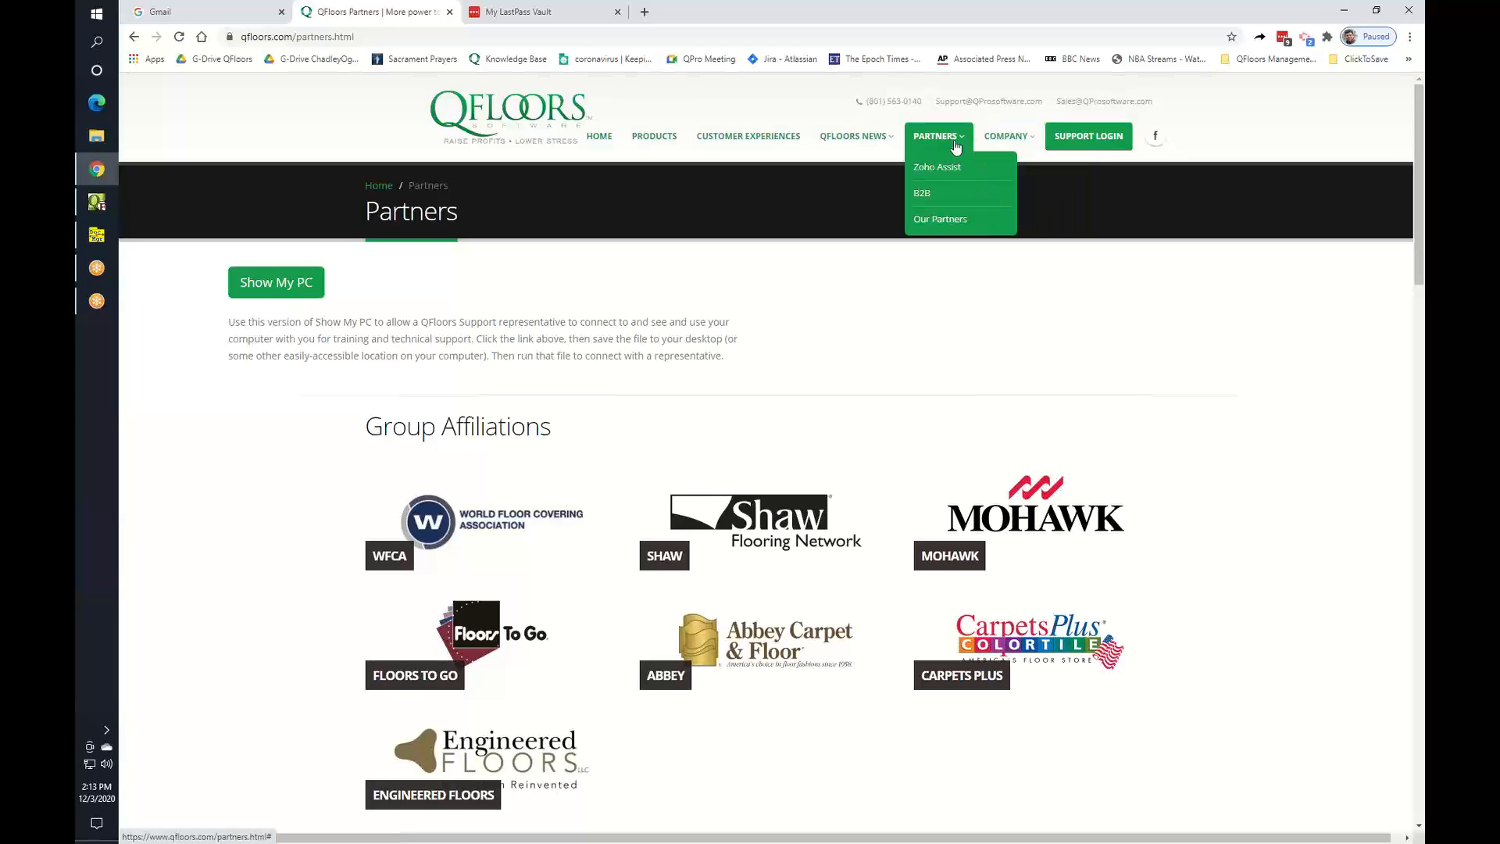
{"action": "left_click", "coordinate": [924, 195]}
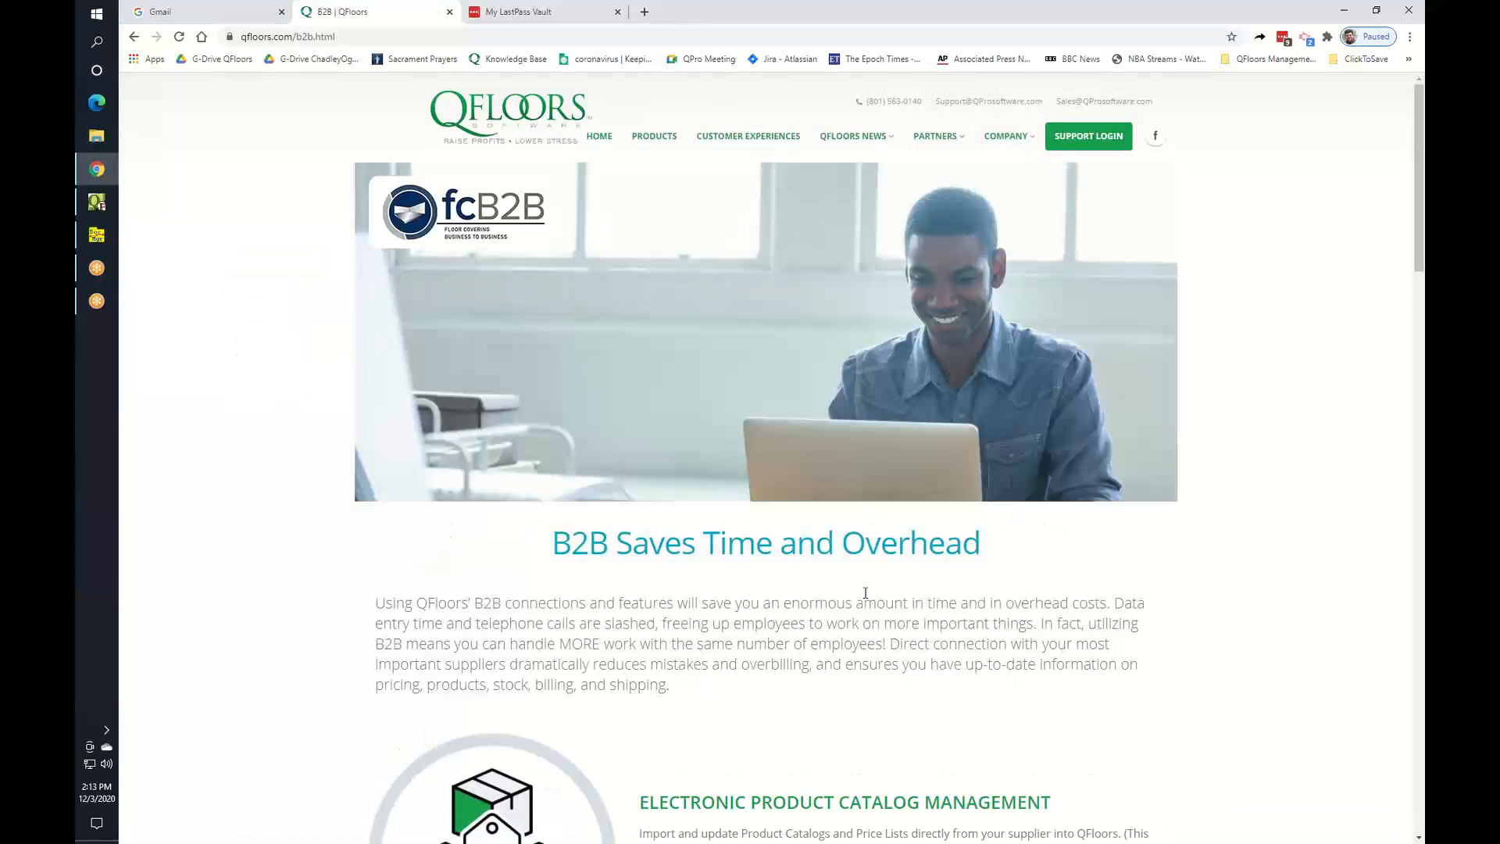
{"action": "scroll", "coordinate": [866, 597], "scroll_direction": "down", "scroll_amount": 3}
{"action": "scroll", "coordinate": [866, 598], "scroll_direction": "up", "scroll_amount": 3}
{"action": "scroll", "coordinate": [866, 599], "scroll_direction": "down", "scroll_amount": 2}
{"action": "scroll", "coordinate": [866, 597], "scroll_direction": "down", "scroll_amount": 15}
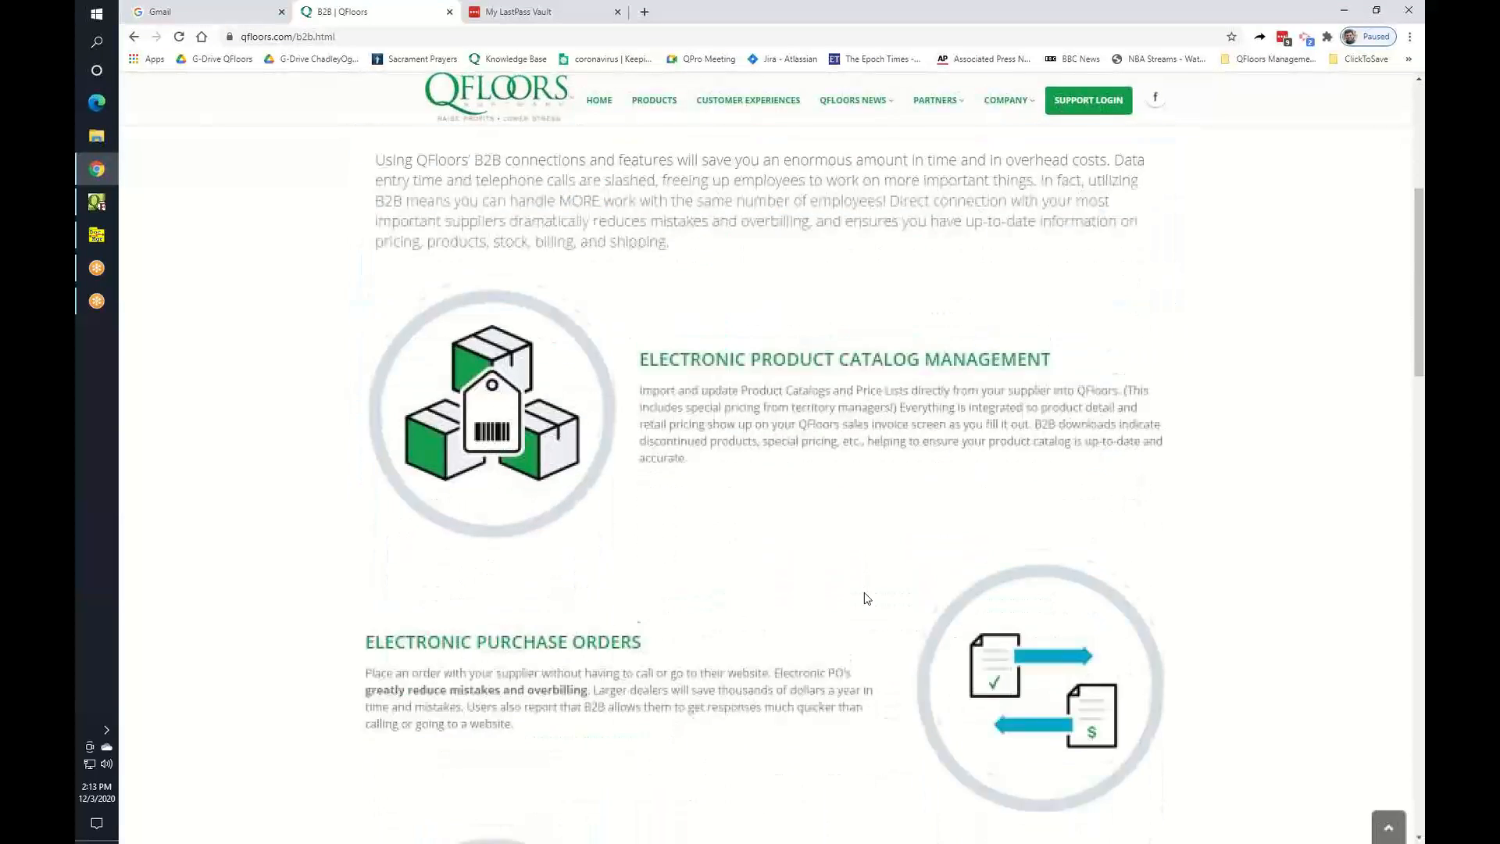
{"action": "scroll", "coordinate": [865, 598], "scroll_direction": "down", "scroll_amount": 5}
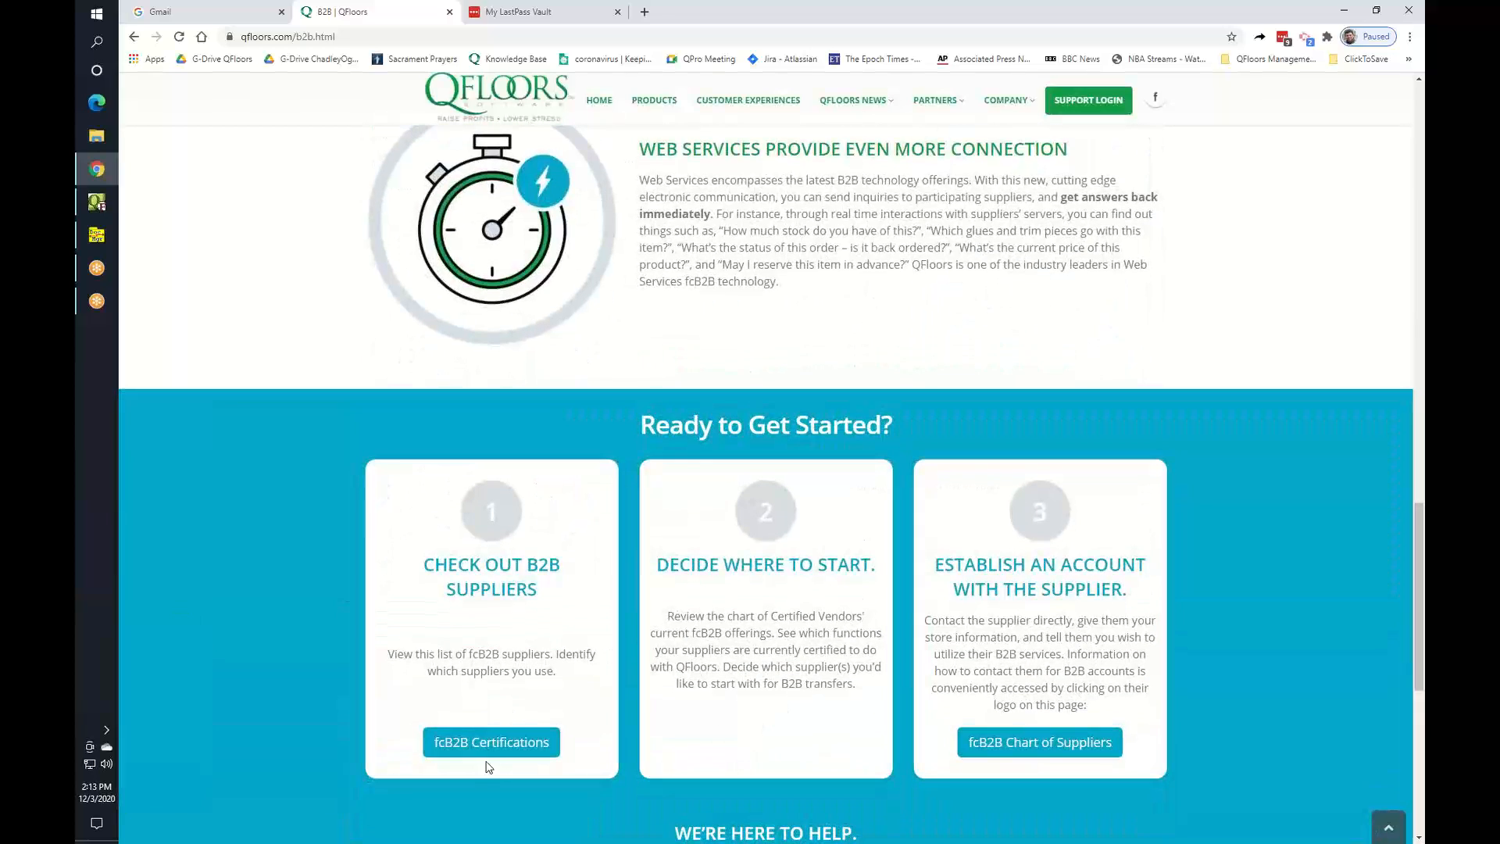
Step: Open the fcB2B Certifications page and examine which transactions each vendor is certified for
{"action": "left_click", "coordinate": [492, 755]}
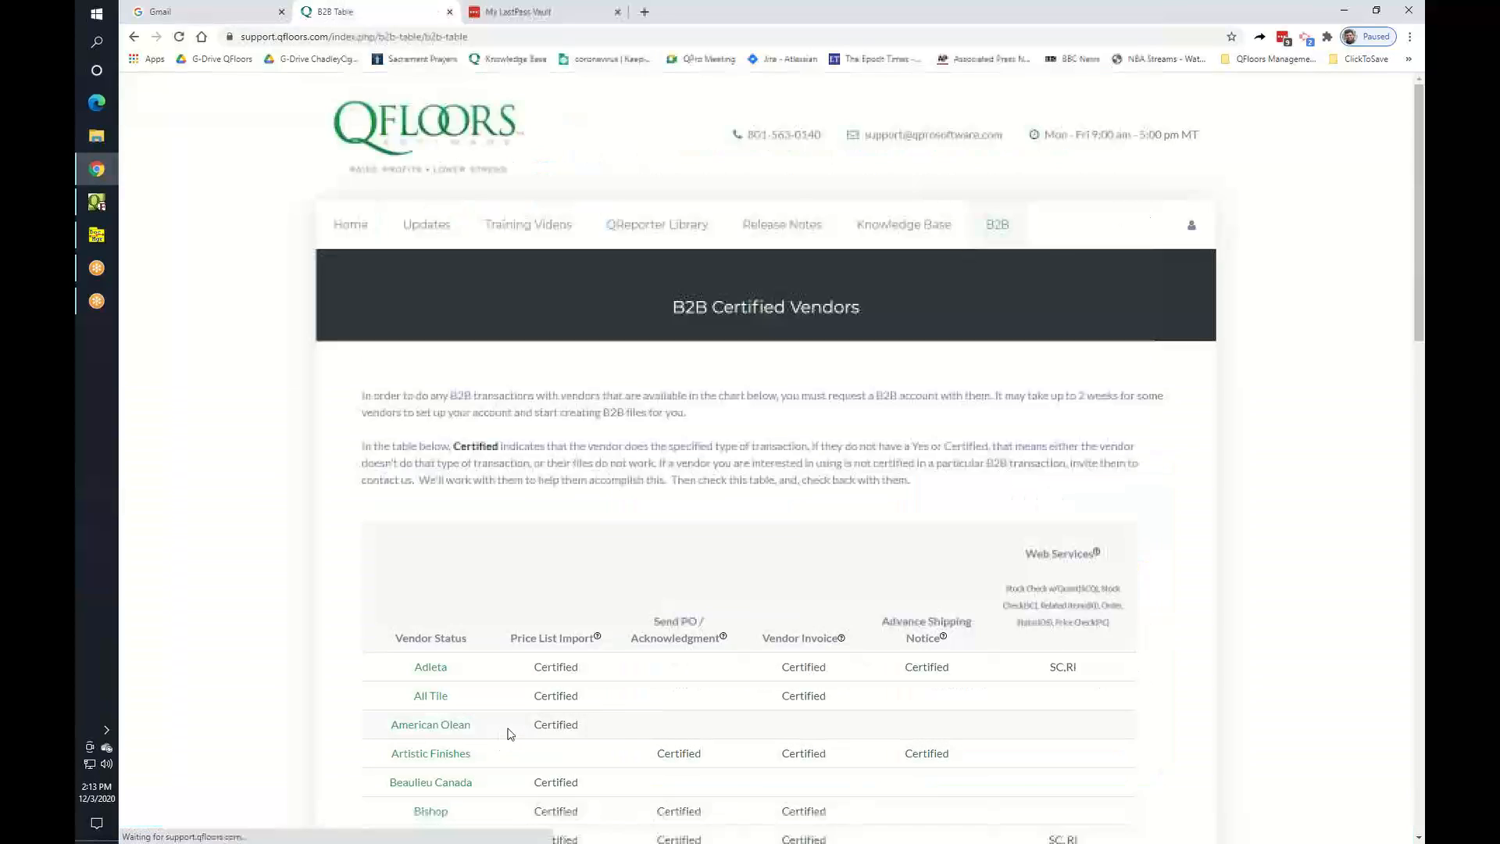
{"action": "scroll", "coordinate": [770, 525], "scroll_direction": "down", "scroll_amount": 5}
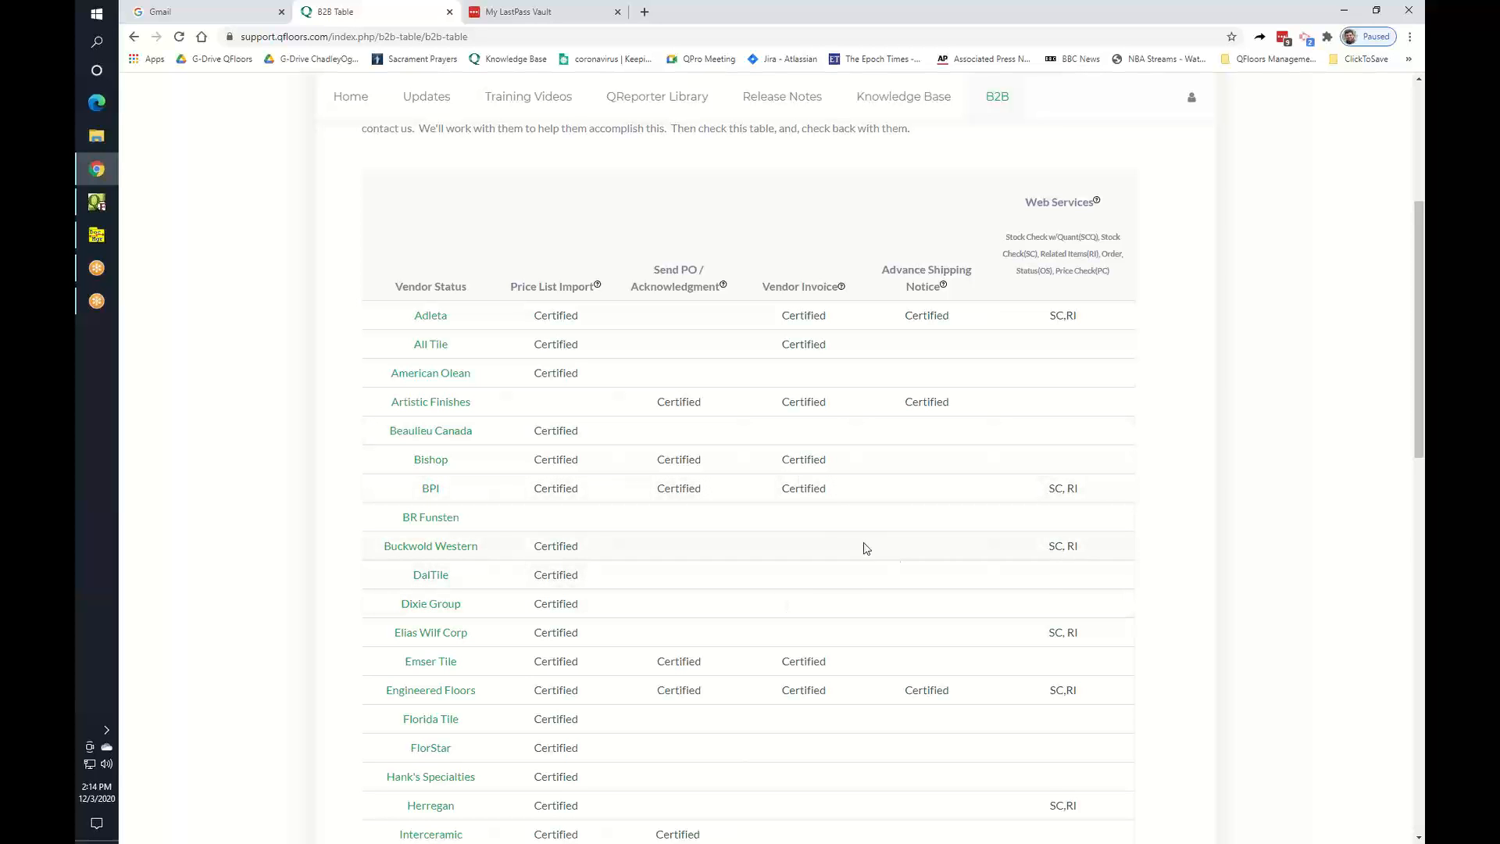
{"action": "scroll", "coordinate": [1027, 393], "scroll_direction": "up", "scroll_amount": 1}
{"action": "scroll", "coordinate": [1027, 393], "scroll_direction": "up", "scroll_amount": 4}
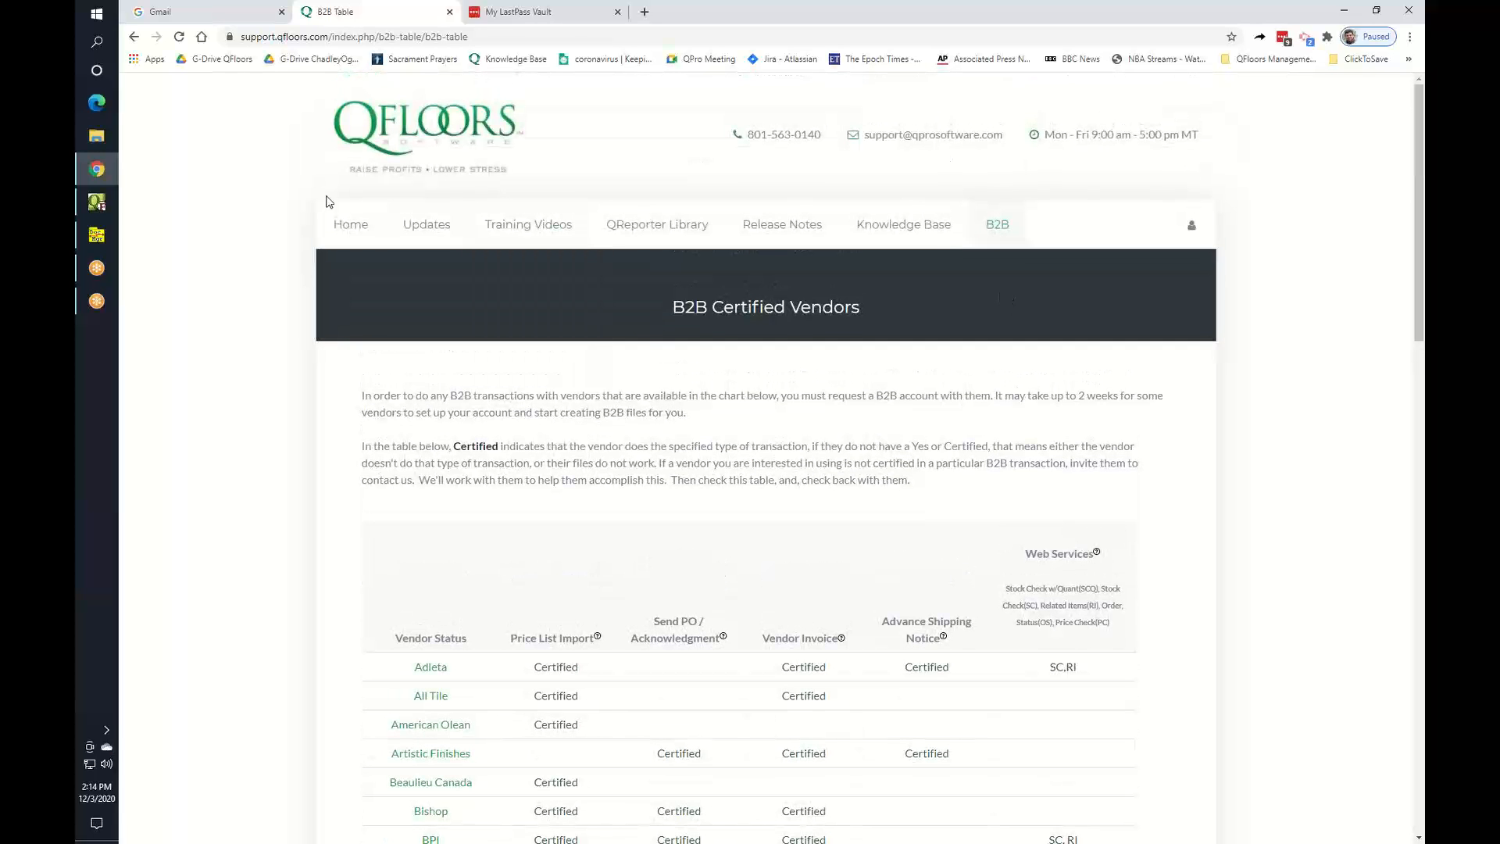
Step: Back in QFloors, set the Finalize PO vendor to Bishop and remove the line suffix from the PO number
{"action": "left_click", "coordinate": [104, 207]}
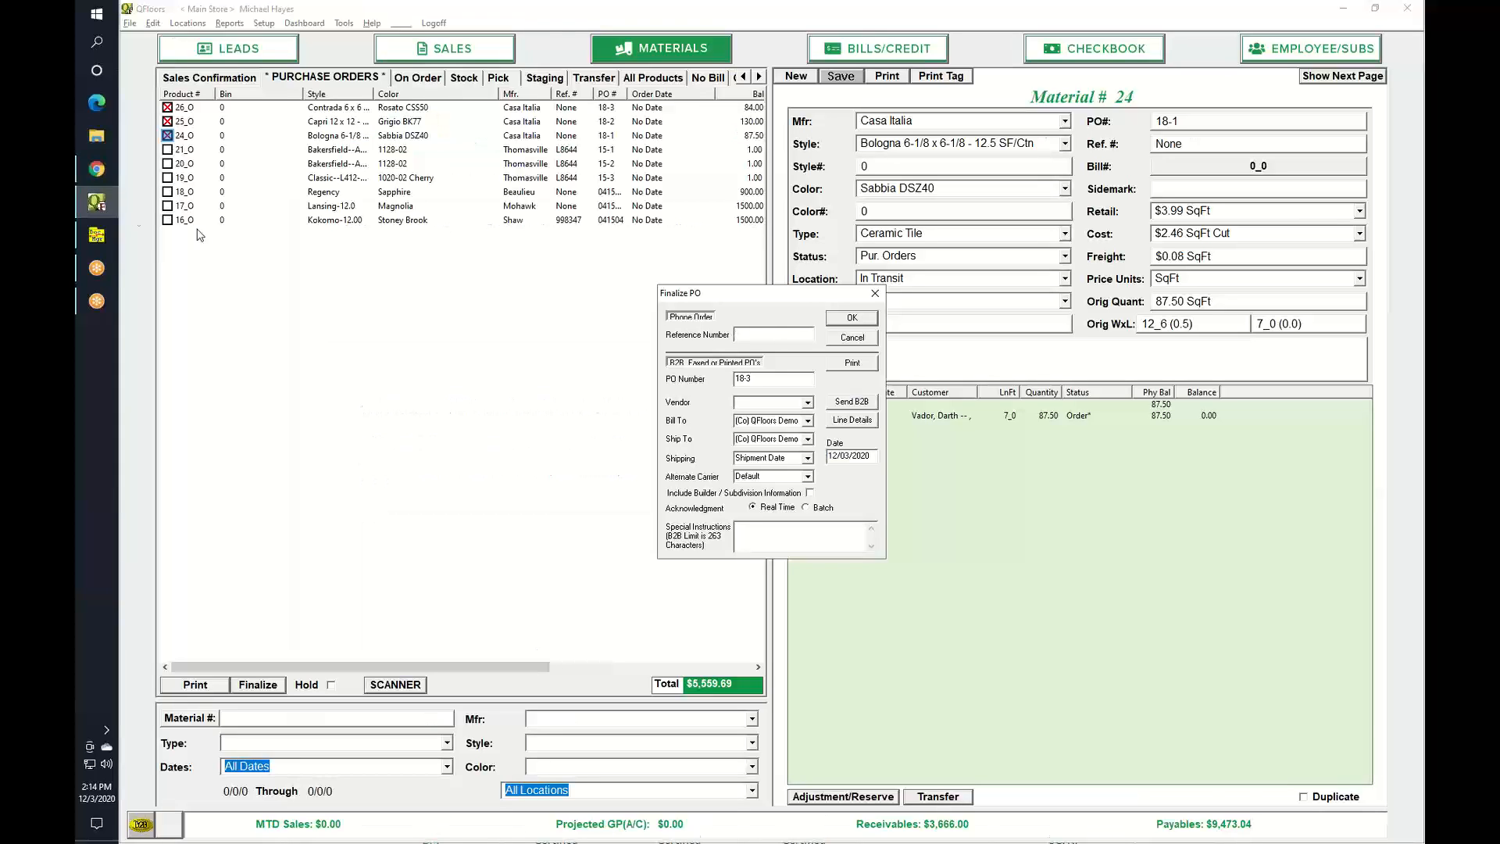
{"action": "left_click", "coordinate": [808, 403]}
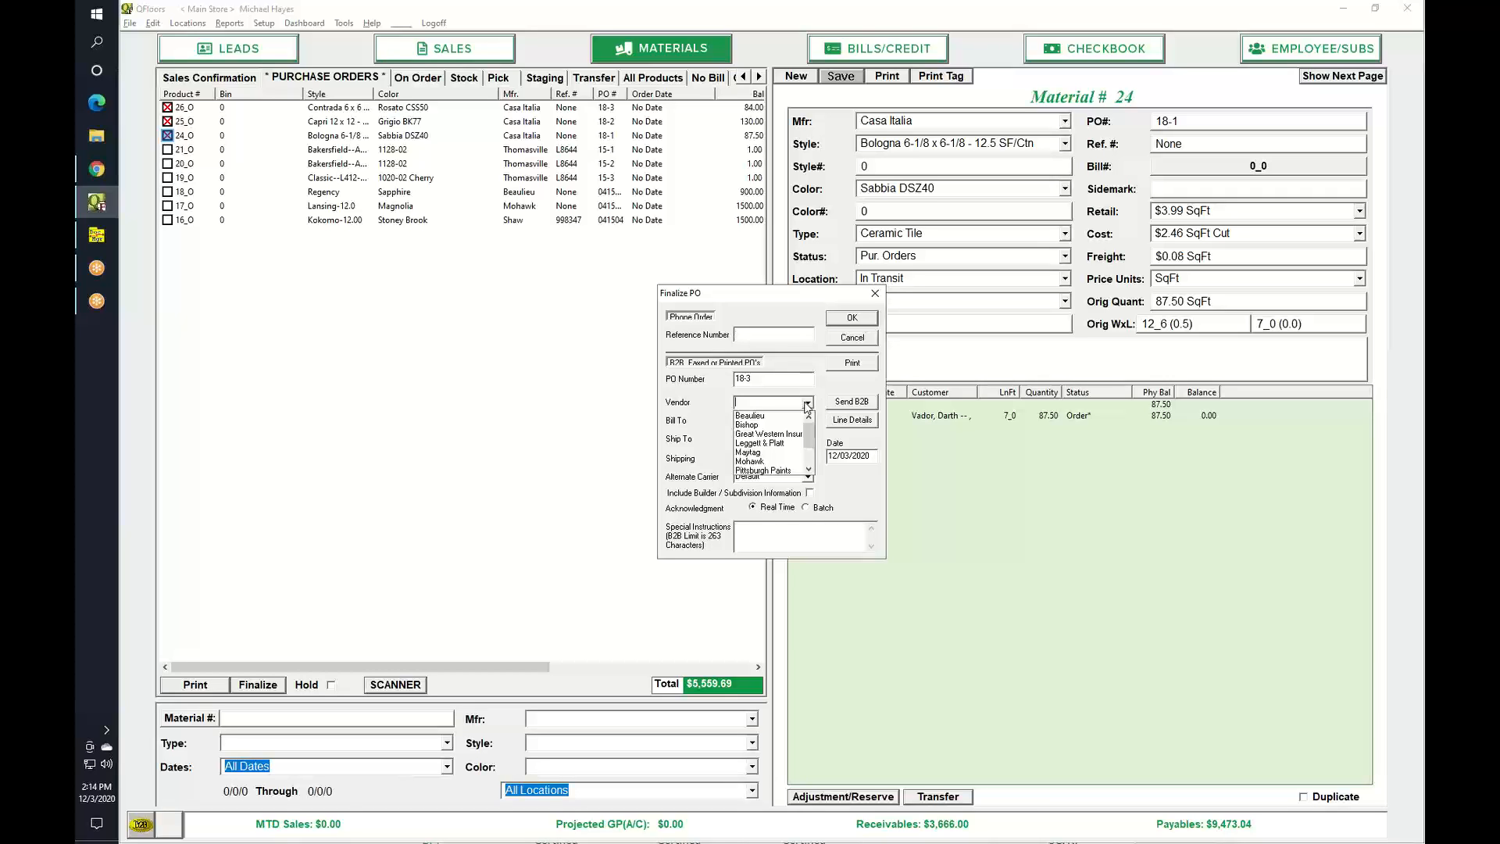
{"action": "left_click", "coordinate": [762, 424]}
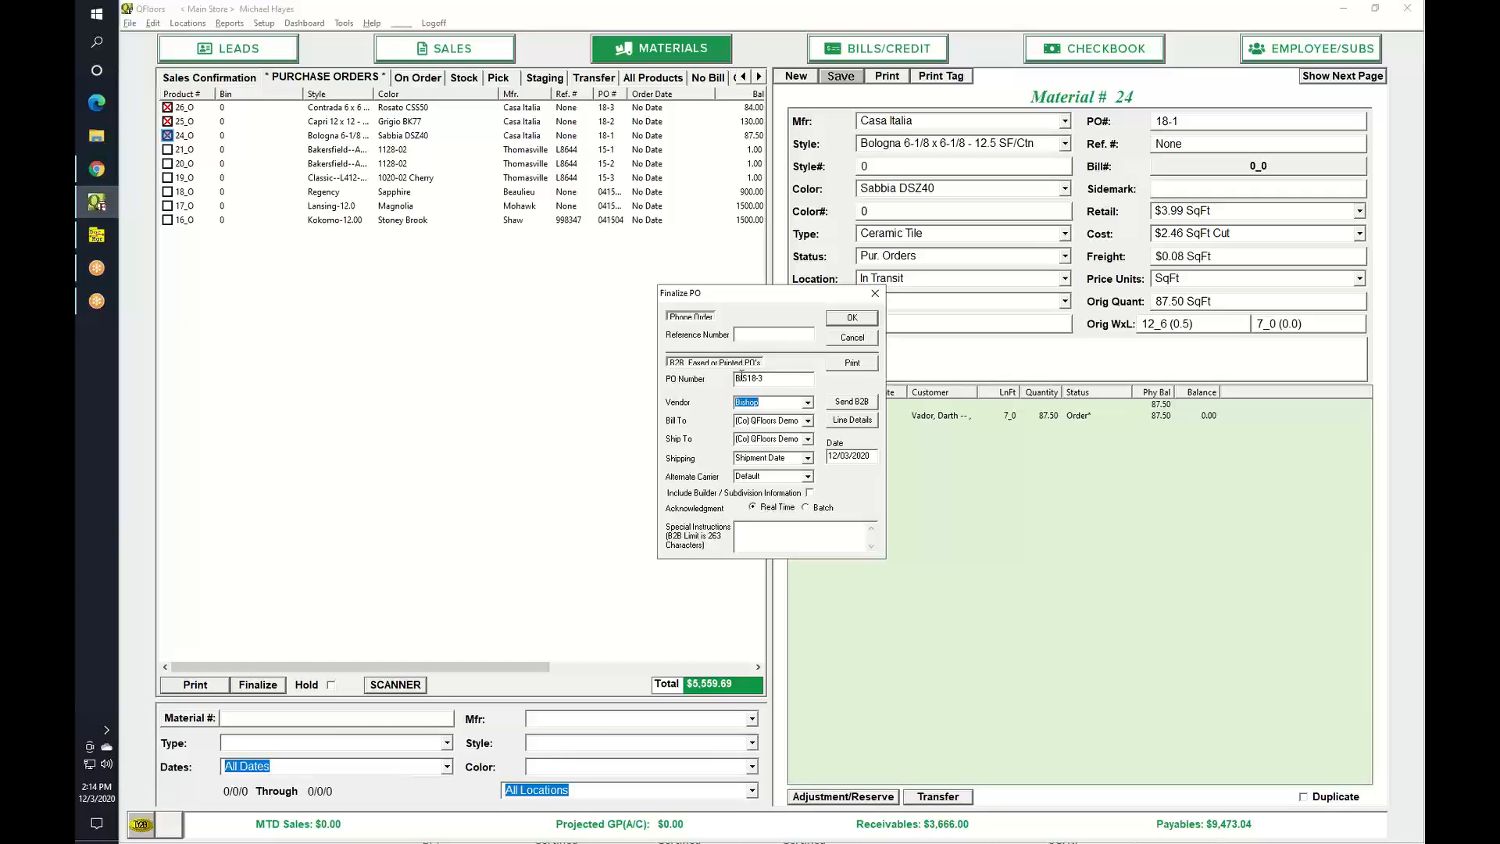
{"action": "left_click", "coordinate": [768, 380]}
{"action": "key", "text": "BackSpace"}
{"action": "key", "text": "BackSpace"}
{"action": "key", "text": "Tab"}
Step: Check the Ship To choices, keep the QFloors Demo company address, and finalize the selected materials as a phone order
{"action": "left_click", "coordinate": [808, 440]}
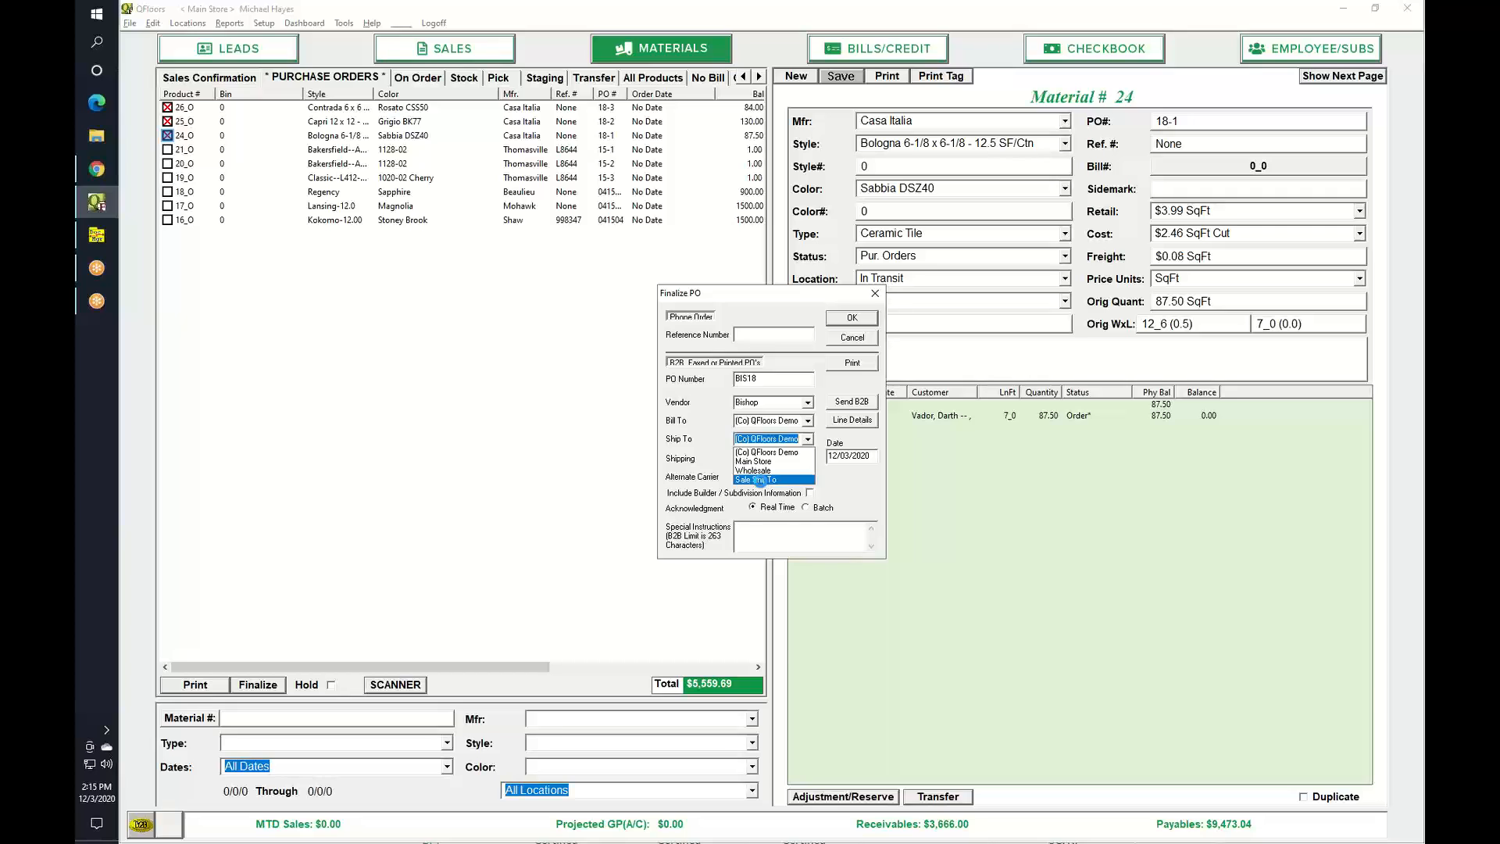
{"action": "left_click", "coordinate": [848, 482]}
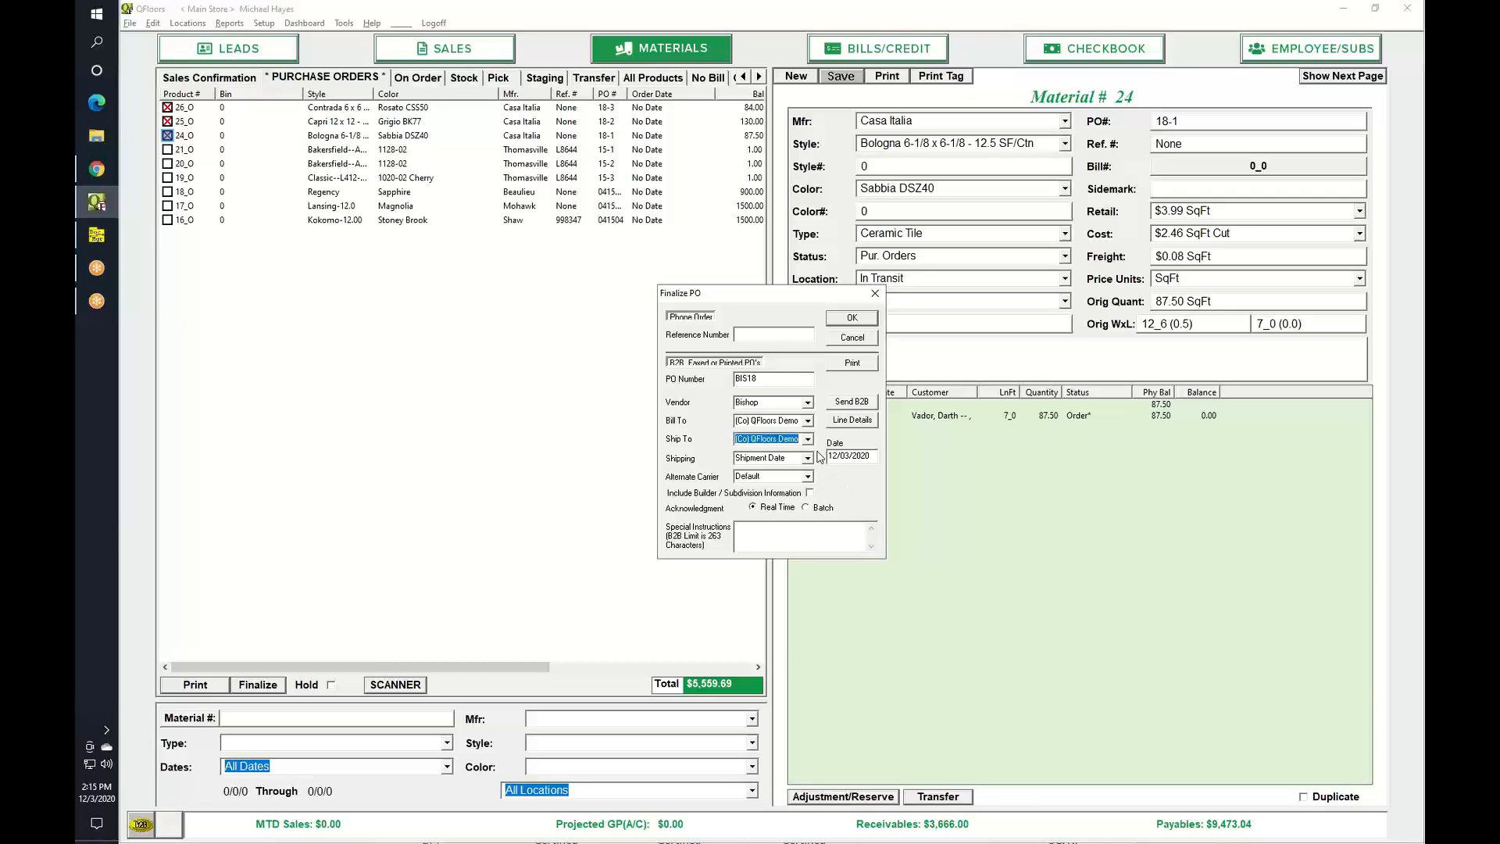
{"action": "left_click", "coordinate": [763, 535]}
{"action": "left_click", "coordinate": [851, 319]}
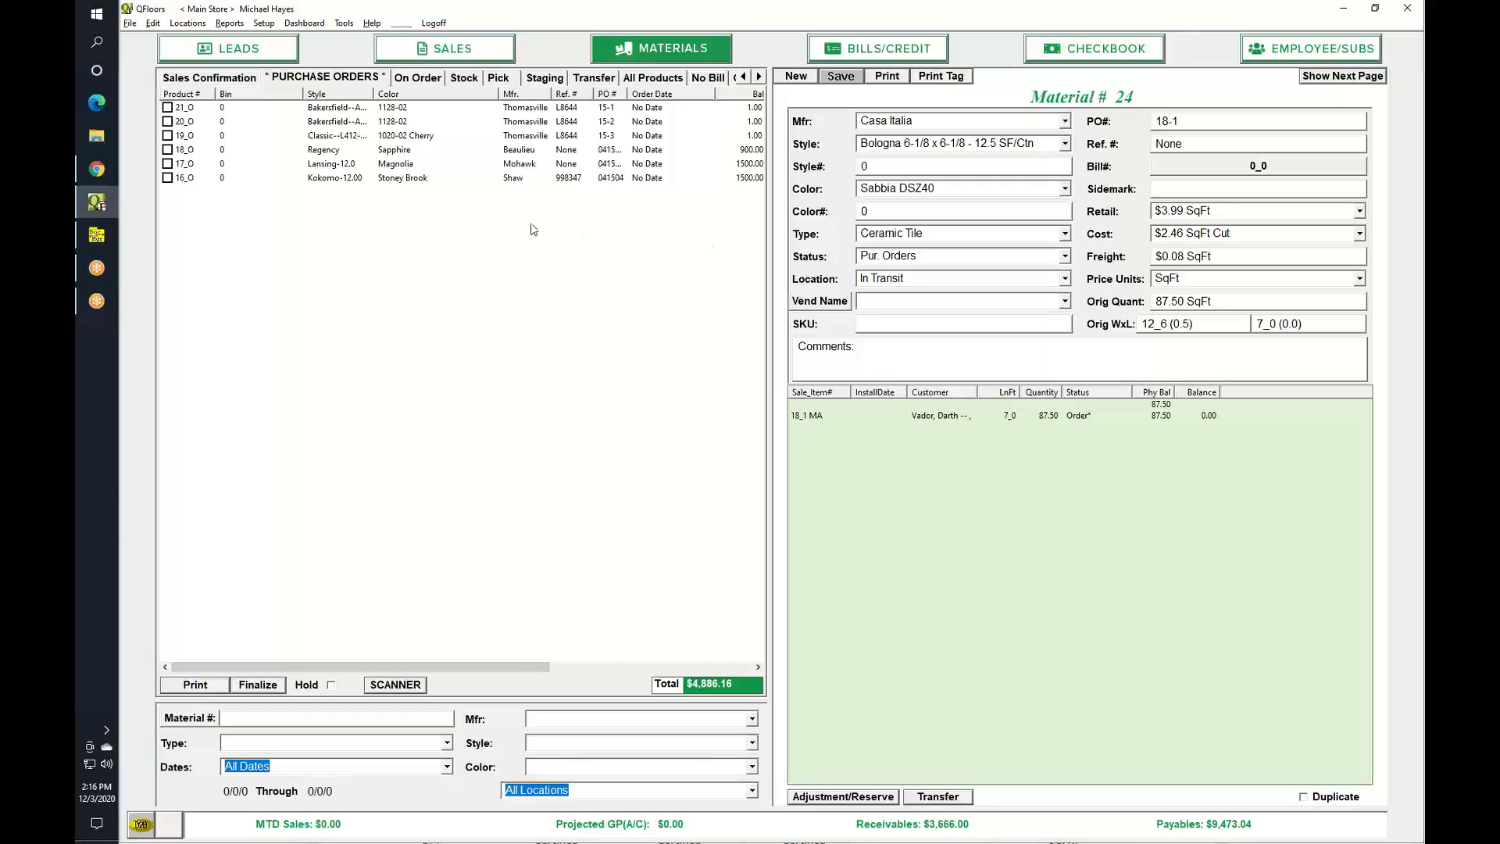
Step: Among the on-order materials, remove the line suffix from the Contrada Rosato tile's PO number and save it
{"action": "left_click", "coordinate": [408, 77]}
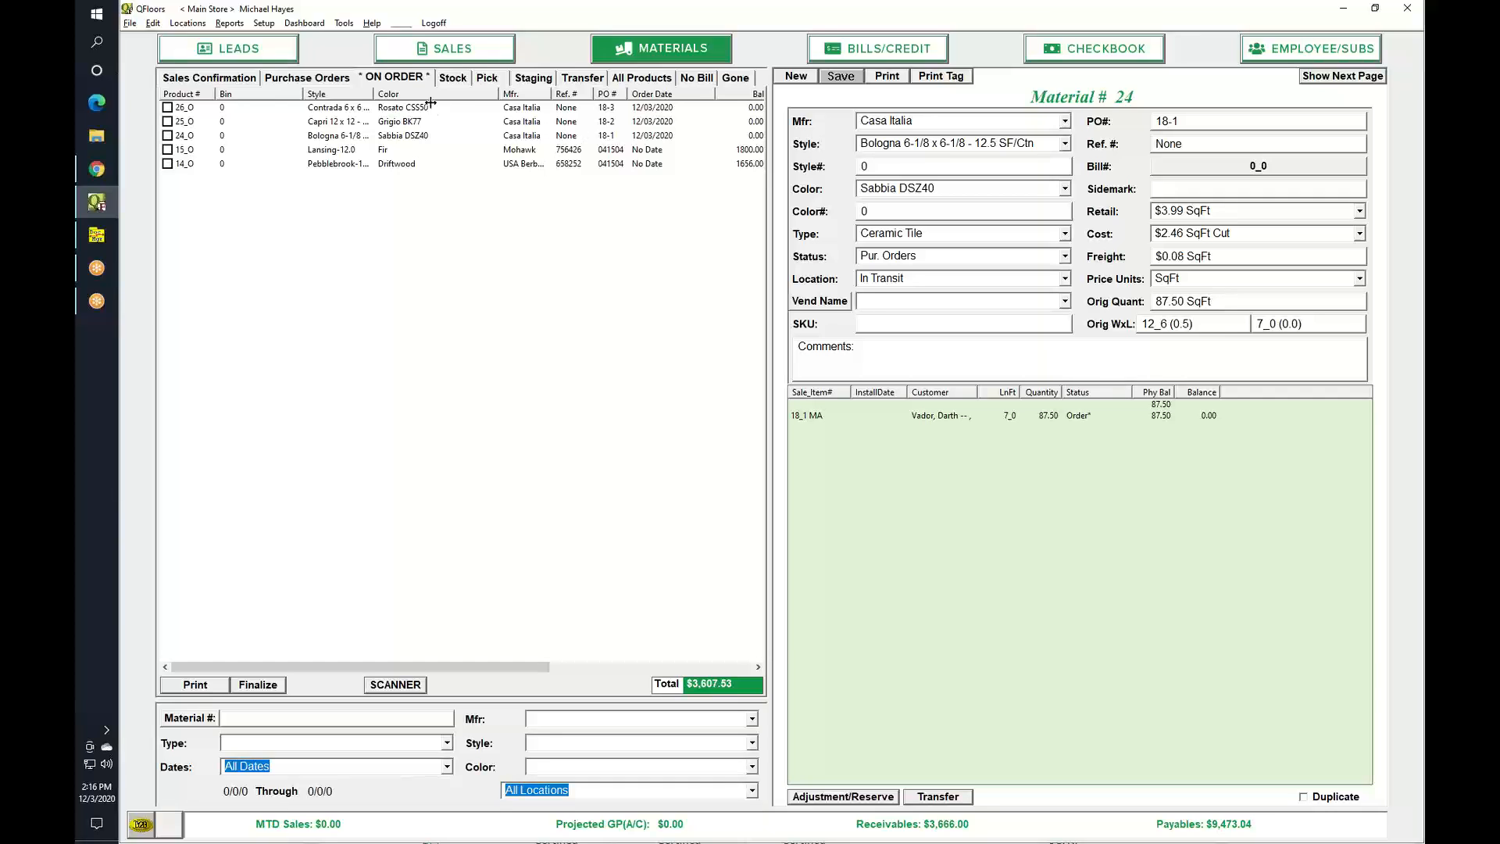
{"action": "left_click", "coordinate": [319, 108]}
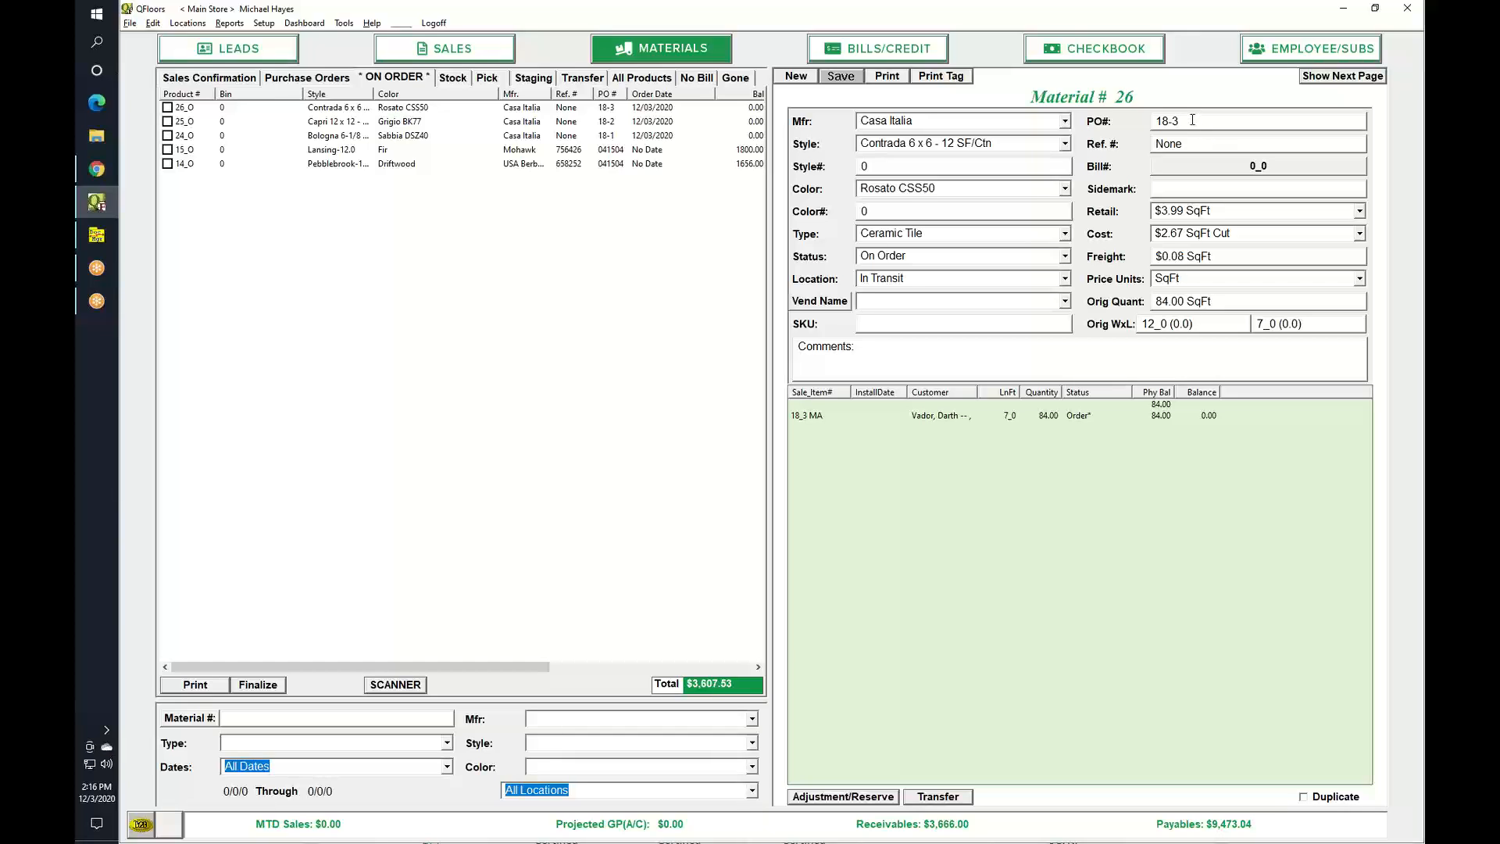
{"action": "key", "text": "BackSpace"}
{"action": "key", "text": "BackSpace"}
{"action": "key", "text": "Tab"}
{"action": "left_click", "coordinate": [841, 75]}
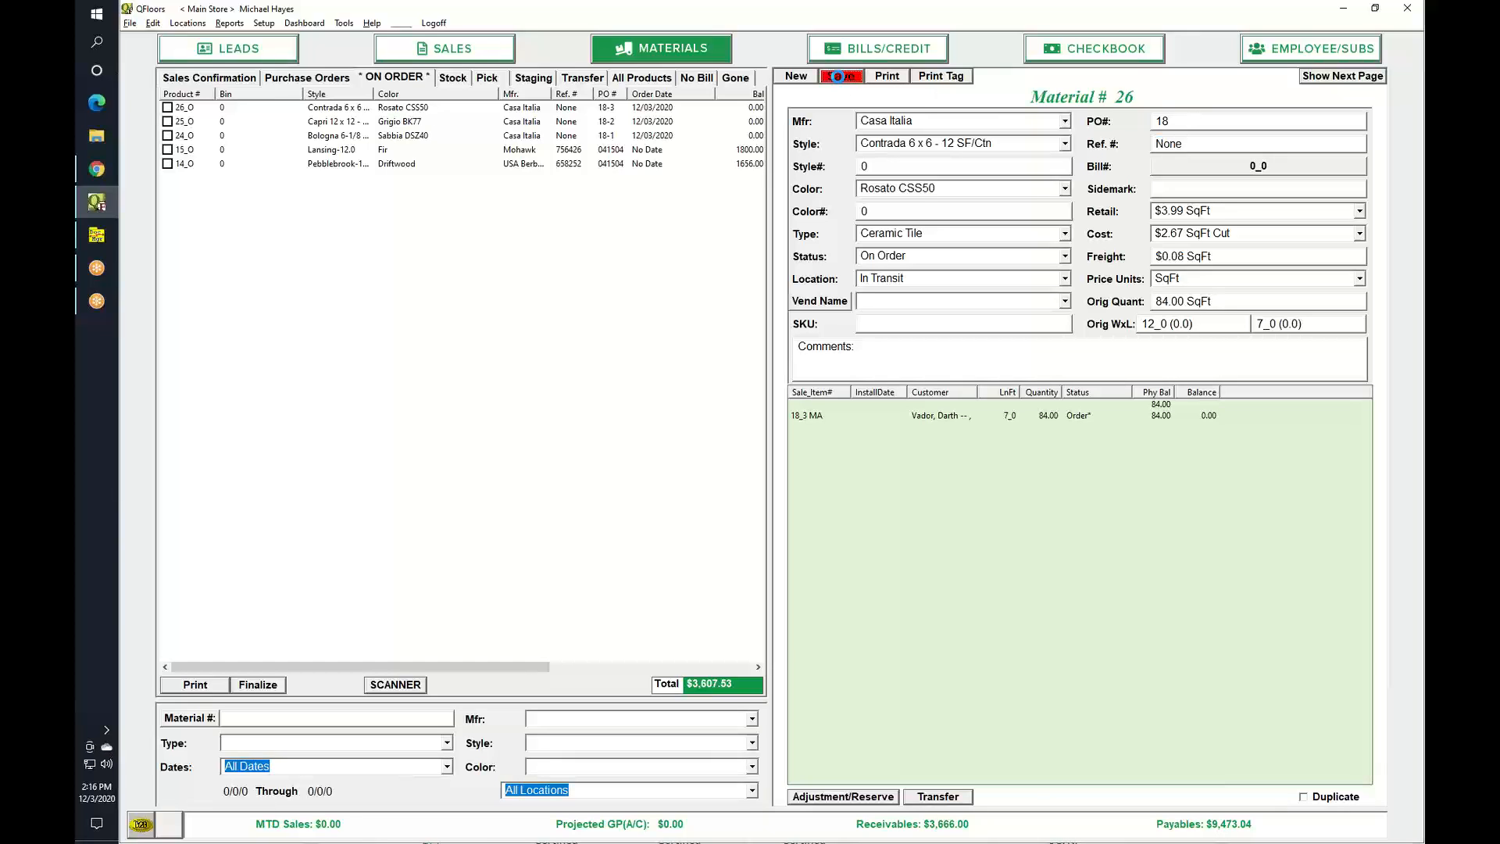
Step: Remove the line suffix from the Capri Grigio tile's PO number and save the material
{"action": "left_click", "coordinate": [567, 122]}
{"action": "left_click", "coordinate": [1201, 119]}
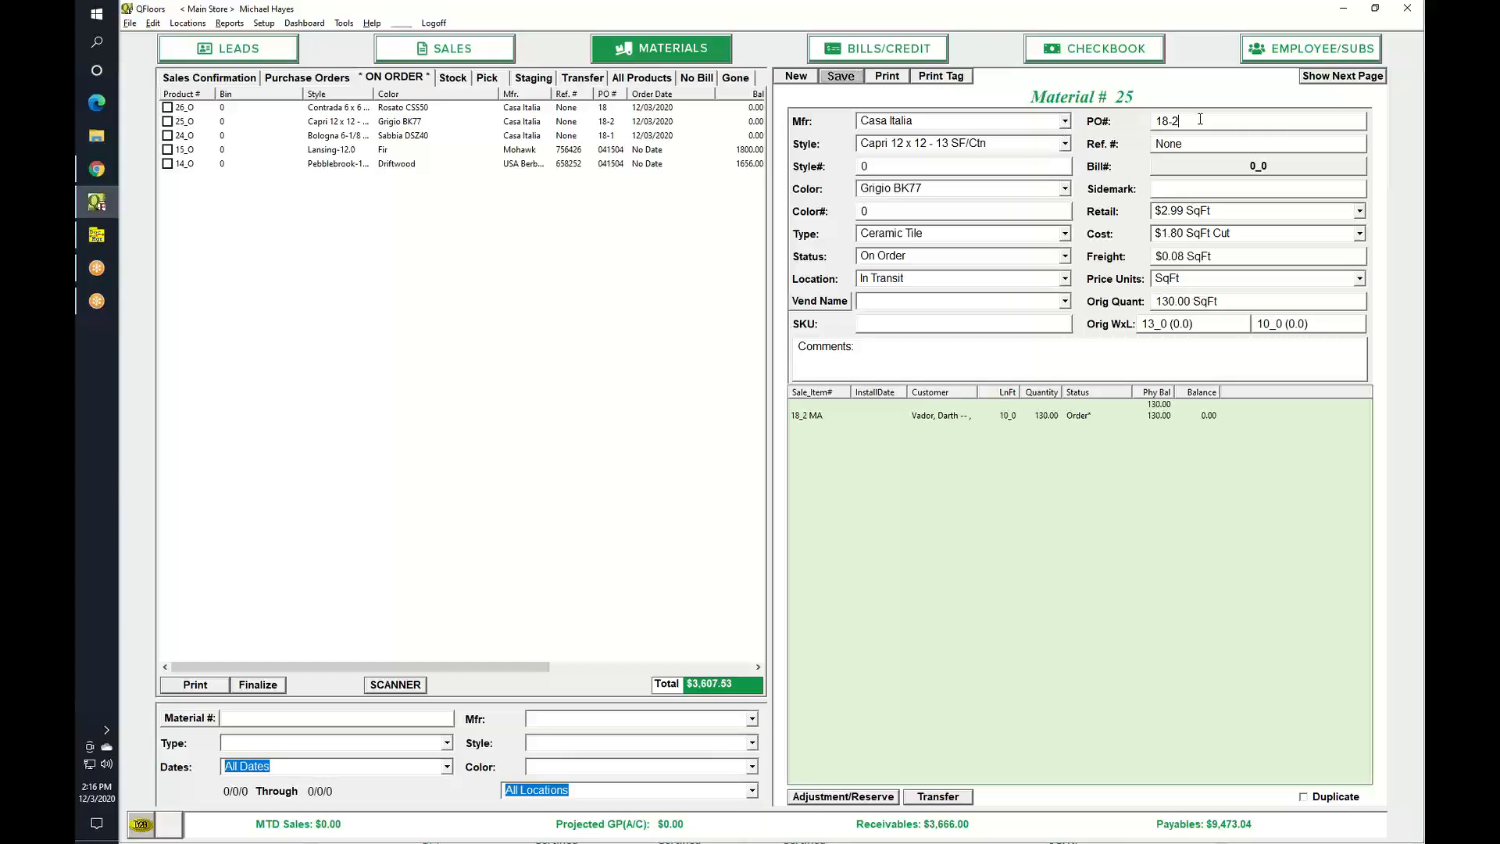
{"action": "key", "text": "BackSpace"}
{"action": "key", "text": "BackSpace"}
{"action": "key", "text": "Tab"}
{"action": "left_click", "coordinate": [849, 76]}
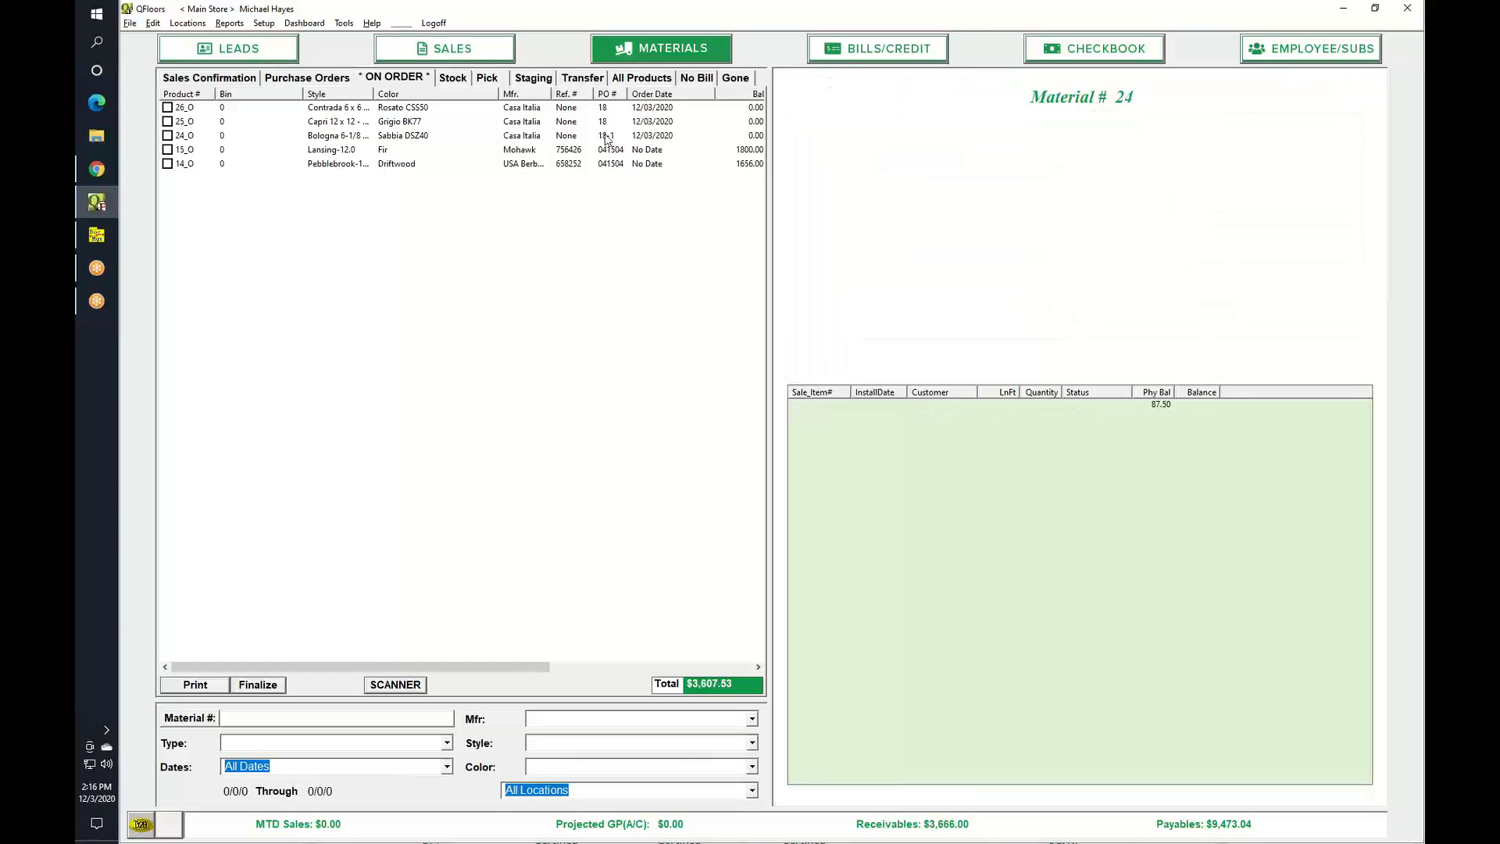
Step: Remove the line suffix from the Bologna Sabbia tile's PO number and save the material
{"action": "left_click", "coordinate": [1184, 121]}
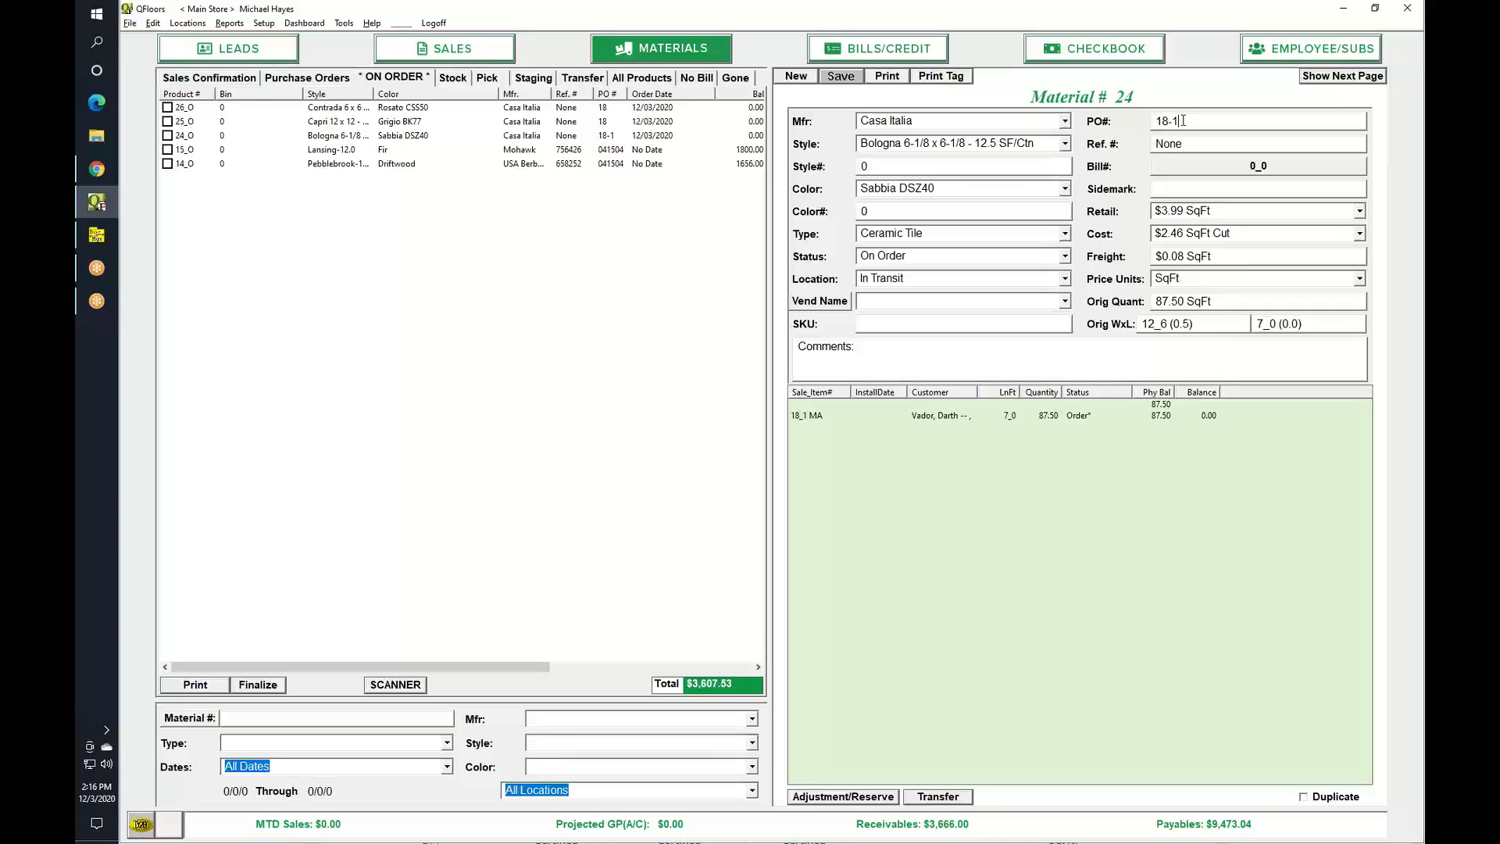
{"action": "key", "text": "BackSpace"}
{"action": "key", "text": "BackSpace"}
{"action": "key", "text": "Tab"}
{"action": "left_click", "coordinate": [841, 78]}
Step: In the stock materials, examine the Cleanup Stock options and the scanner's Move options, closing both without changes
{"action": "left_click", "coordinate": [454, 80]}
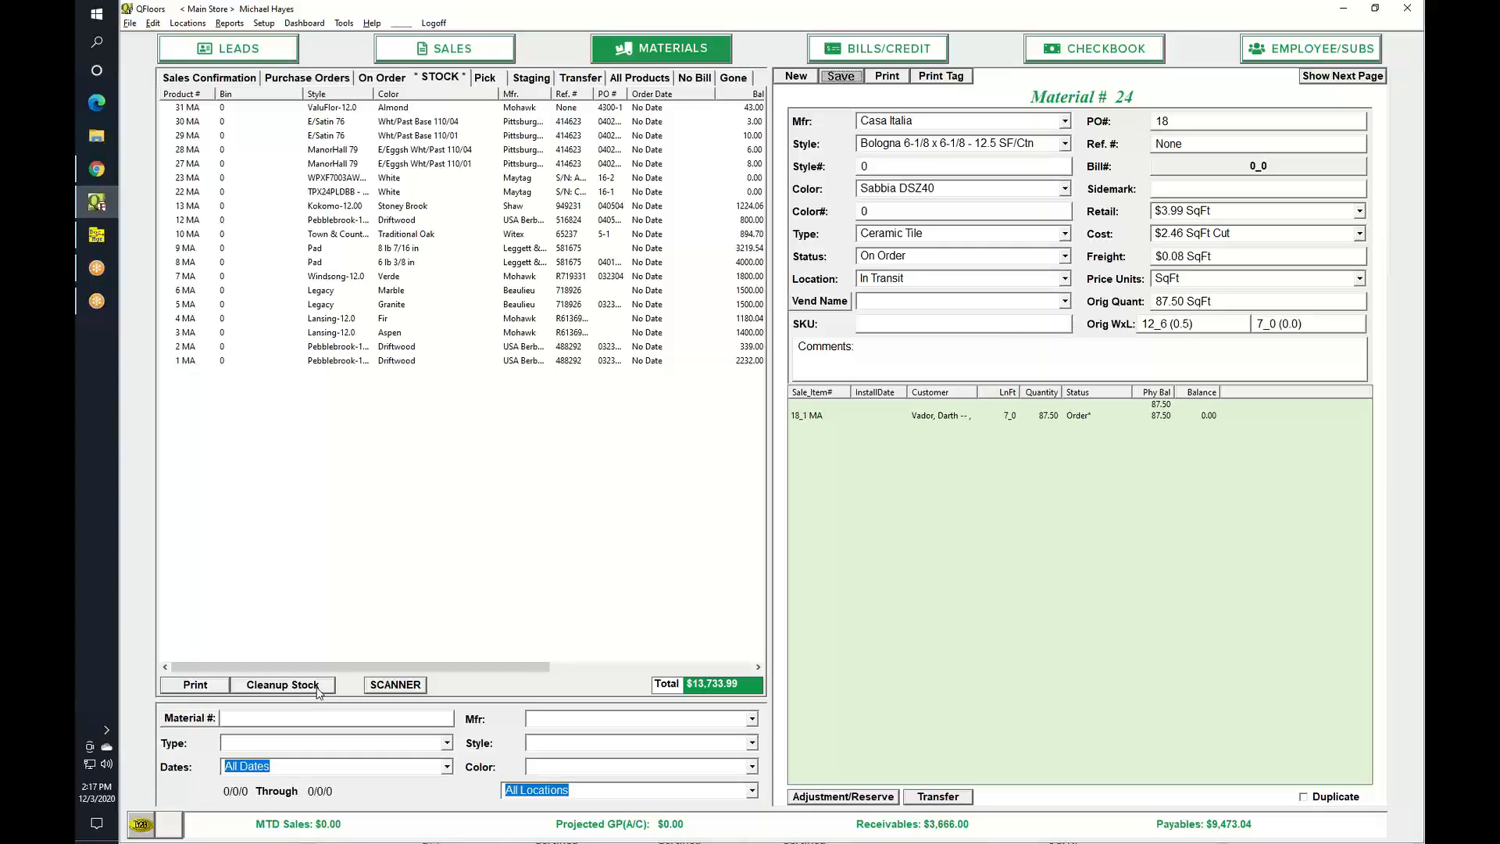
{"action": "left_click", "coordinate": [283, 685]}
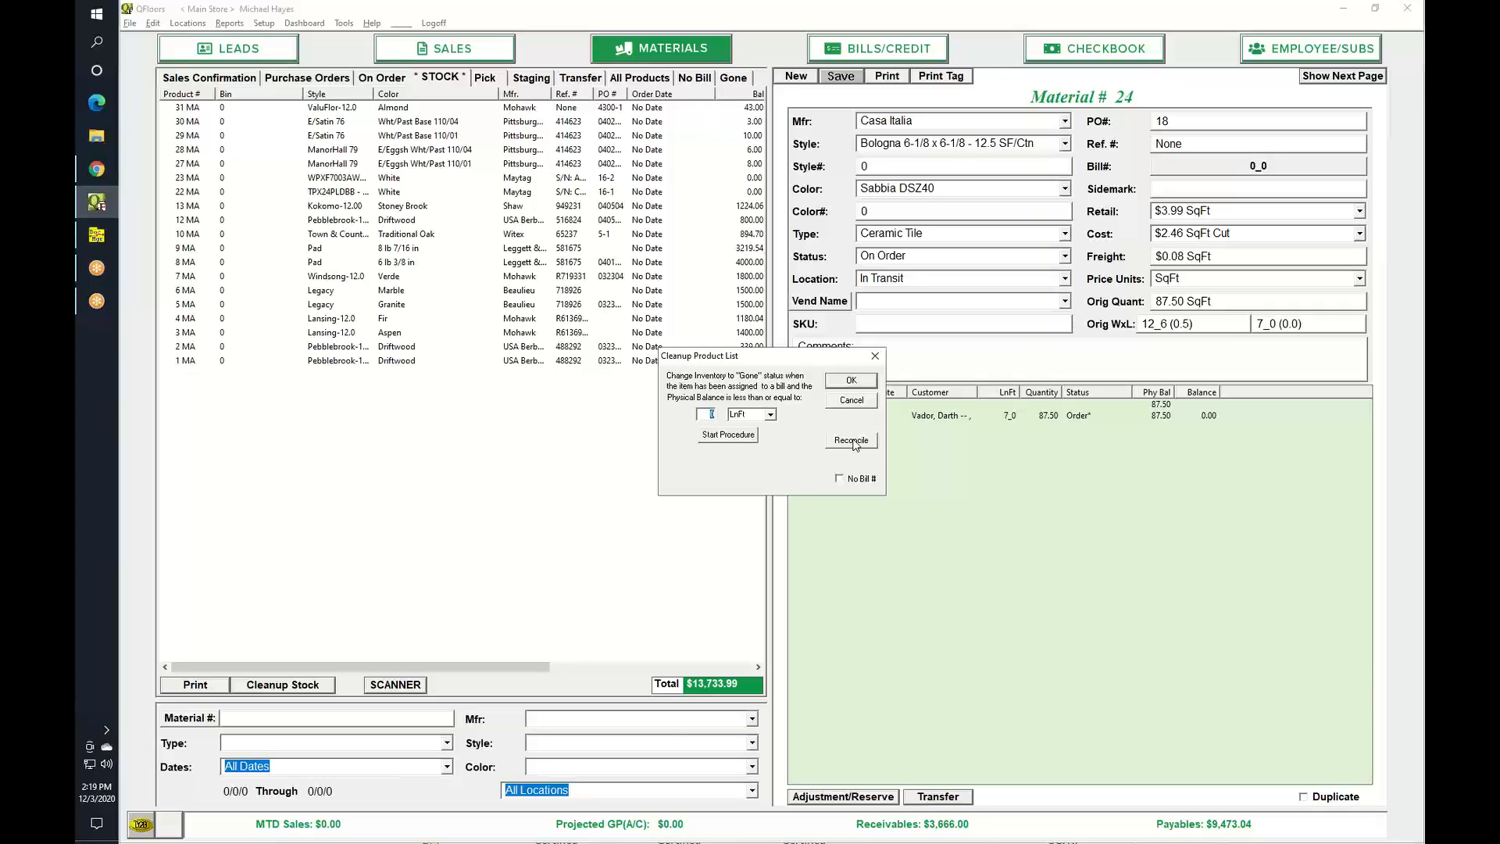
{"action": "left_click", "coordinate": [851, 400]}
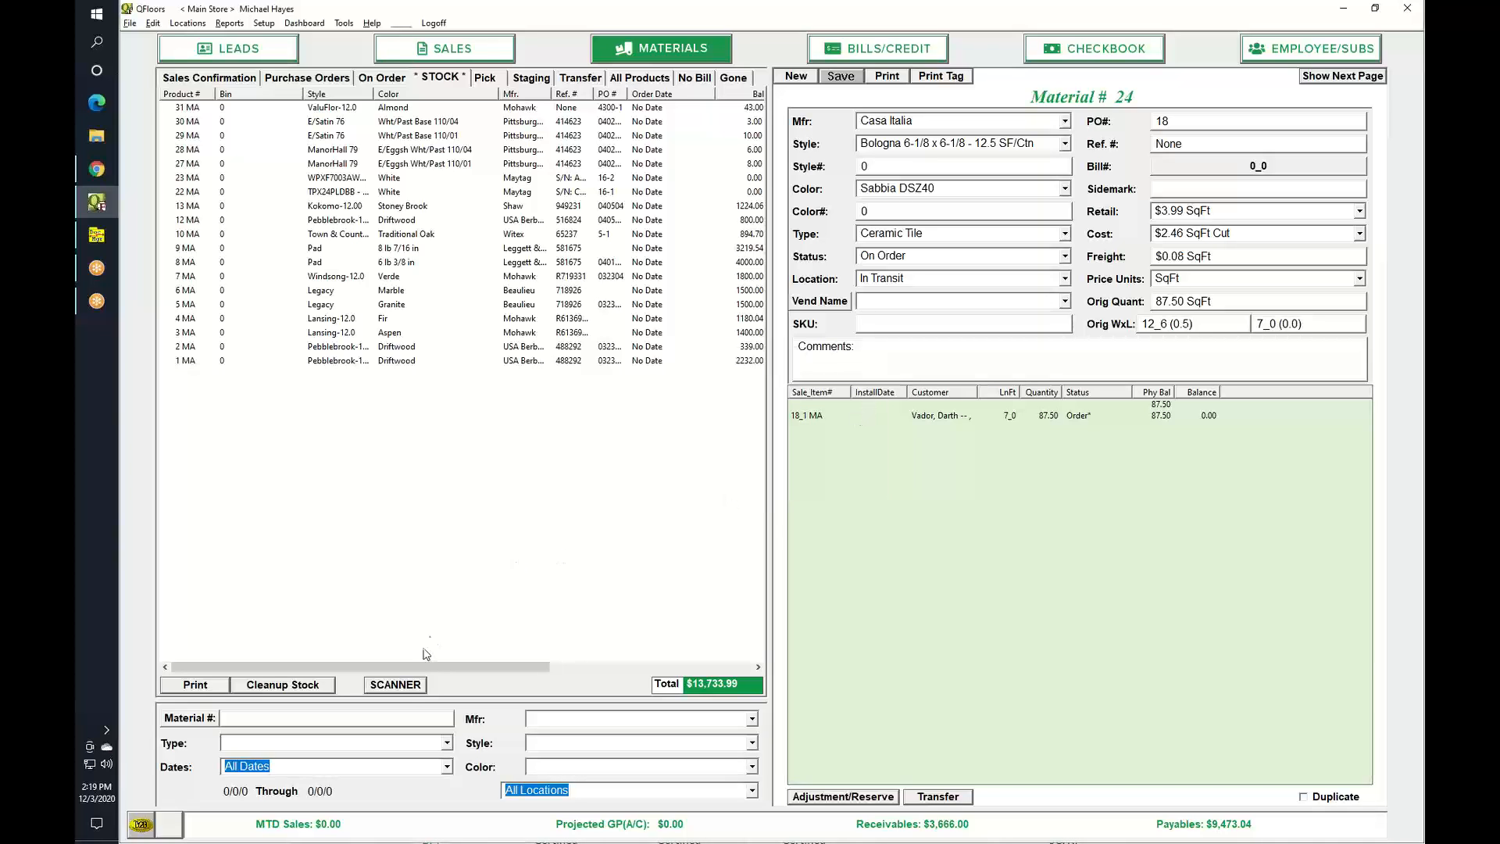
{"action": "left_click", "coordinate": [396, 685]}
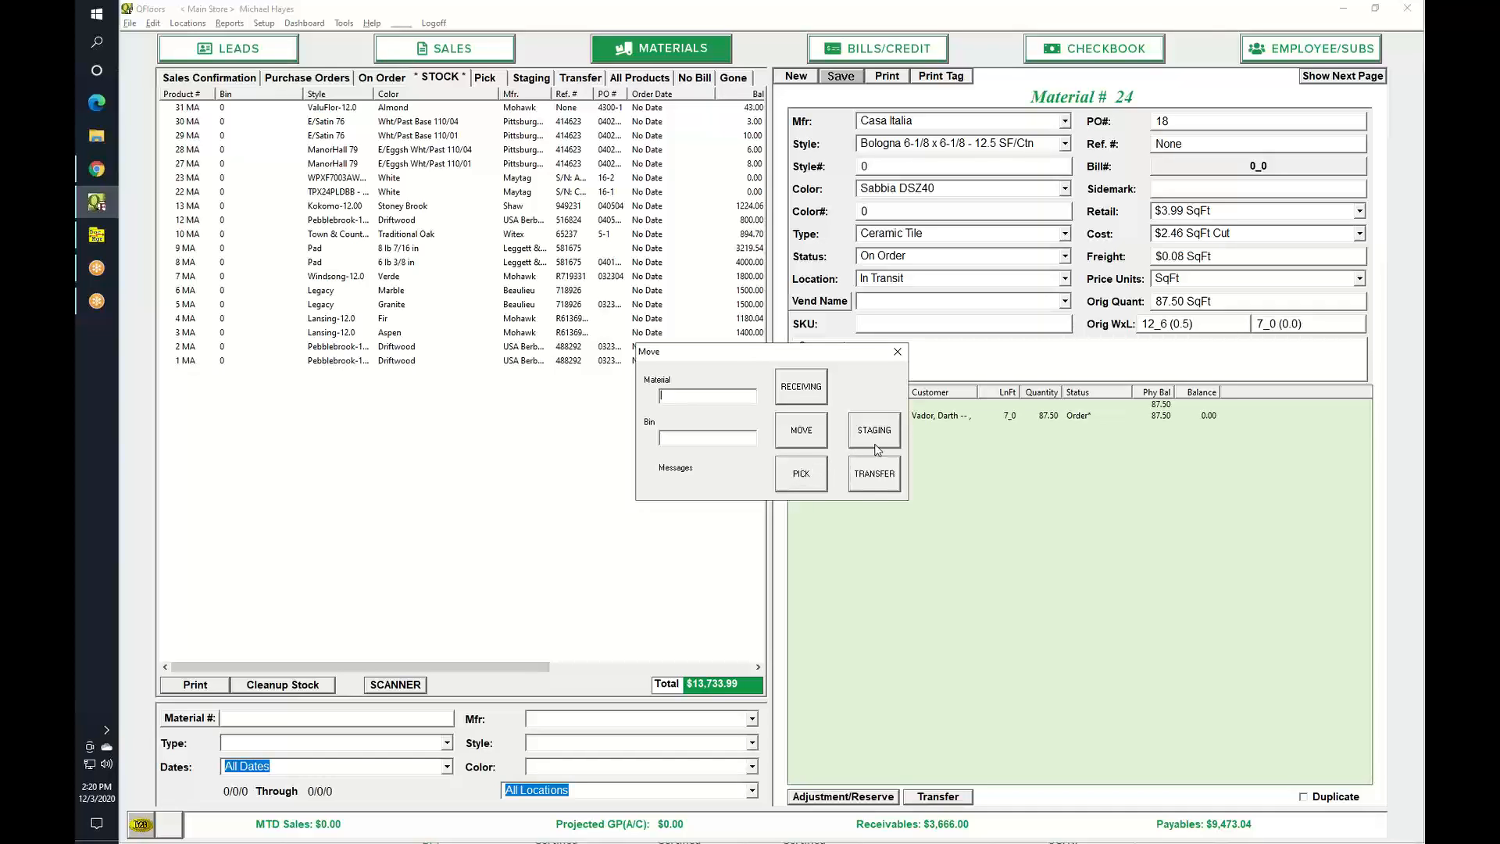
{"action": "left_click", "coordinate": [898, 353]}
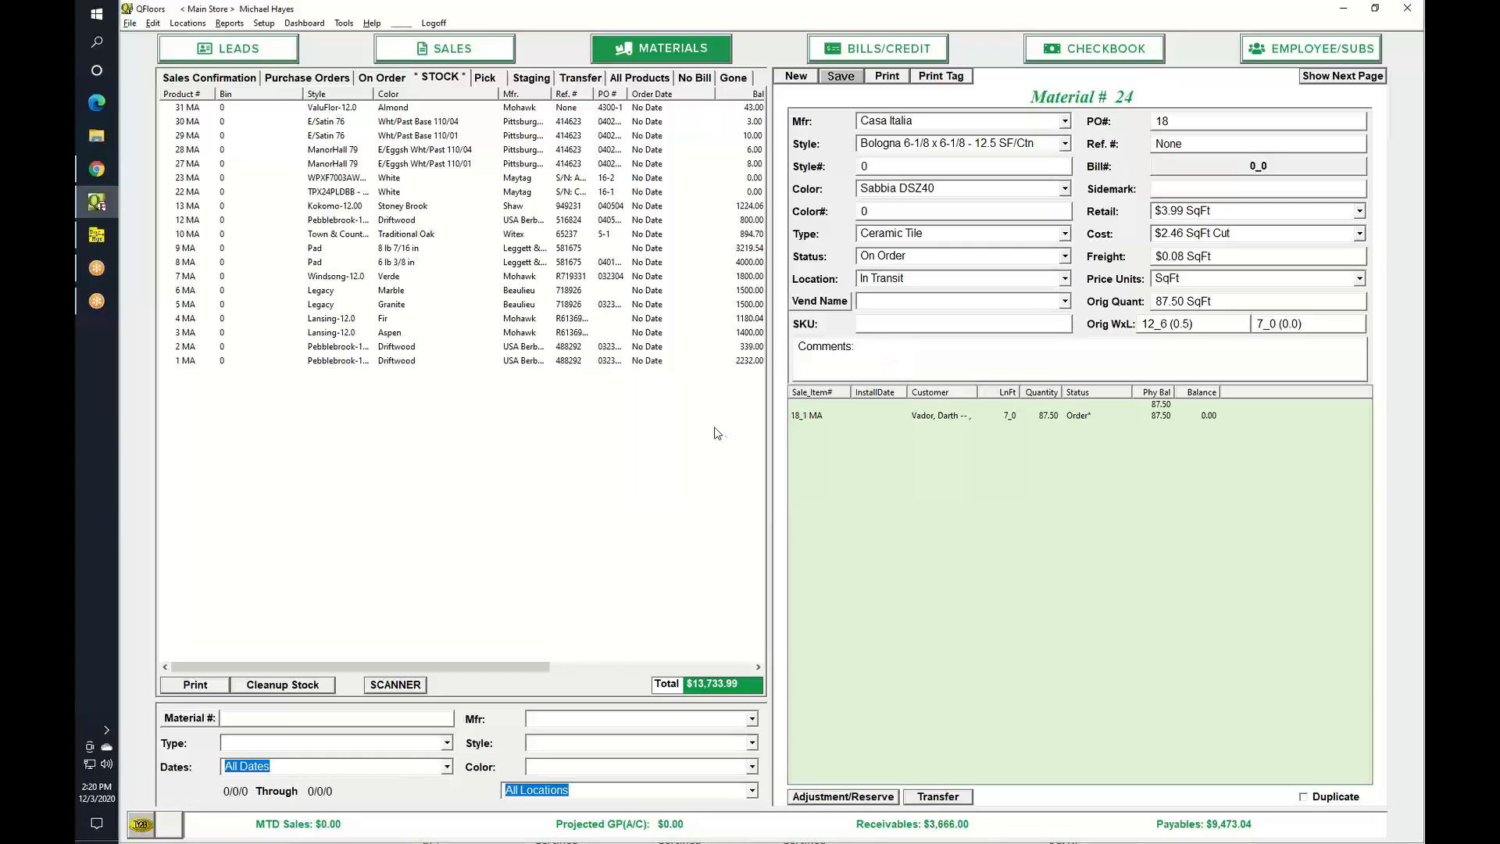
Step: Review the pick, staging and transfer materials, then return to the stock materials
{"action": "left_click", "coordinate": [483, 79]}
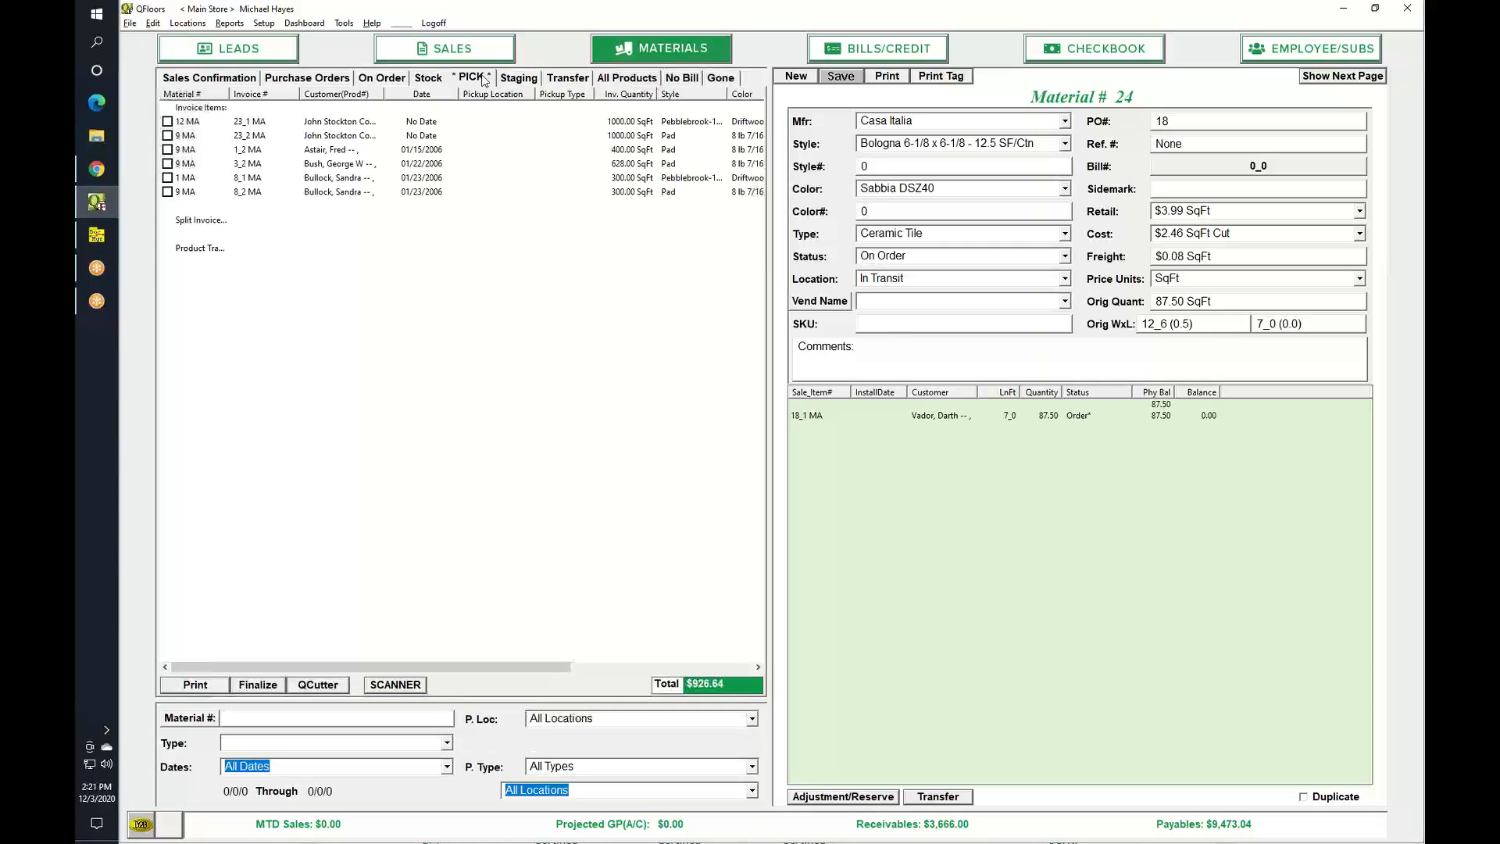
{"action": "left_click", "coordinate": [520, 81]}
{"action": "left_click", "coordinate": [567, 86]}
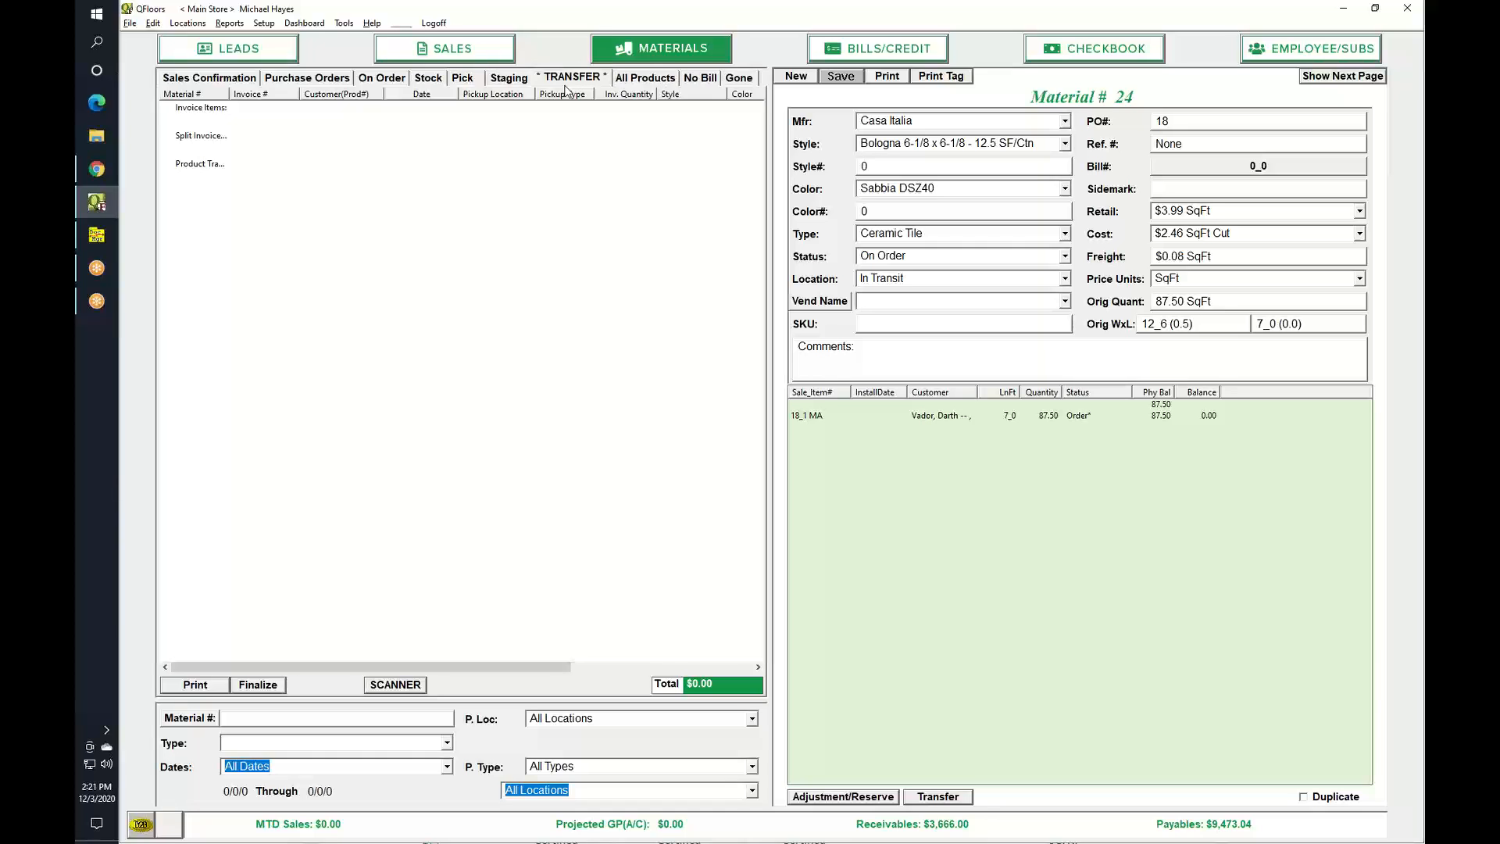
{"action": "left_click", "coordinate": [463, 81]}
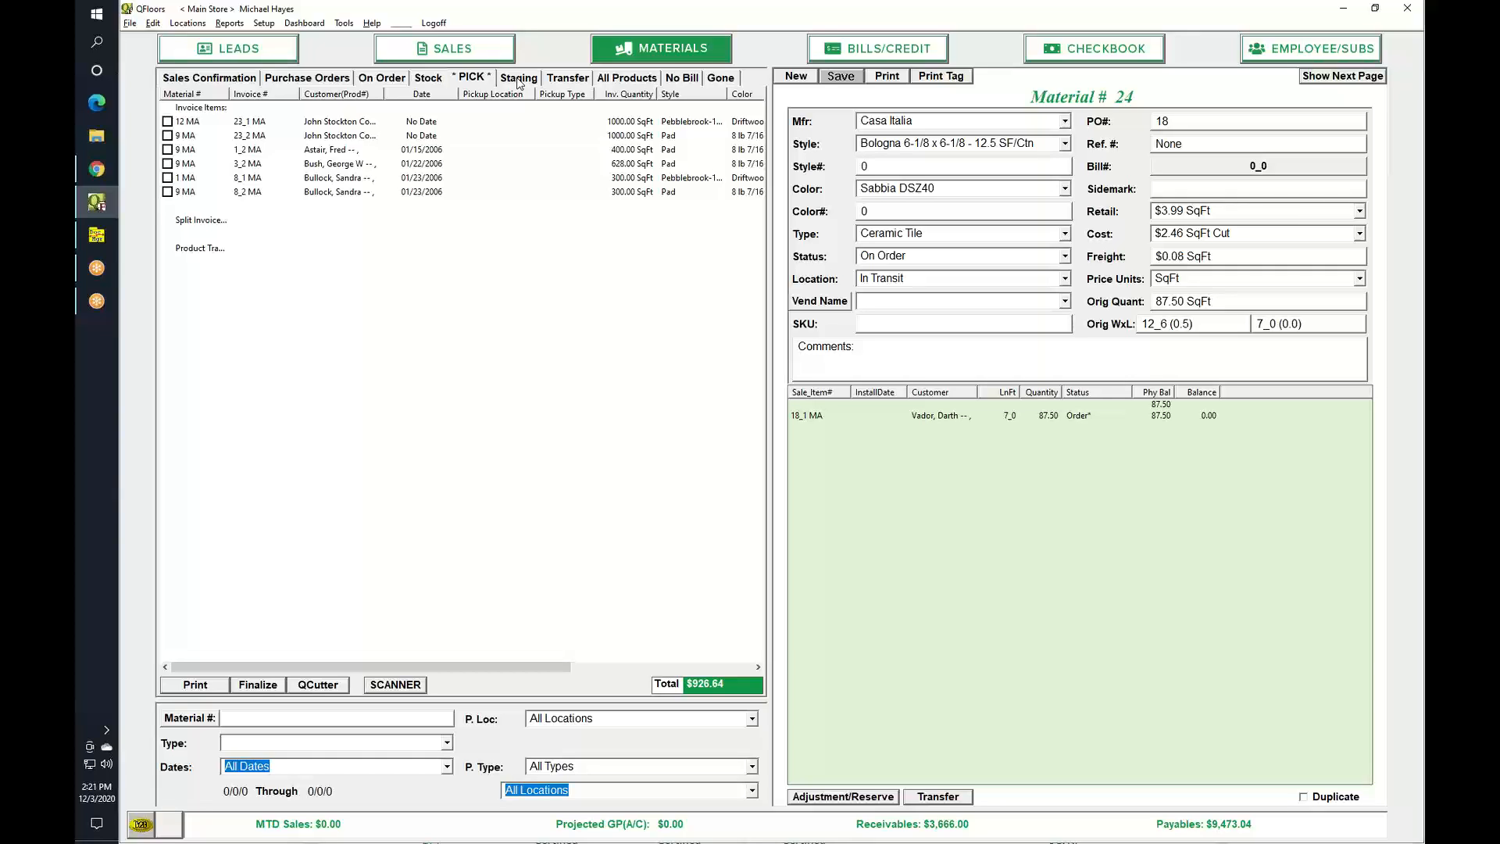
{"action": "left_click", "coordinate": [438, 81]}
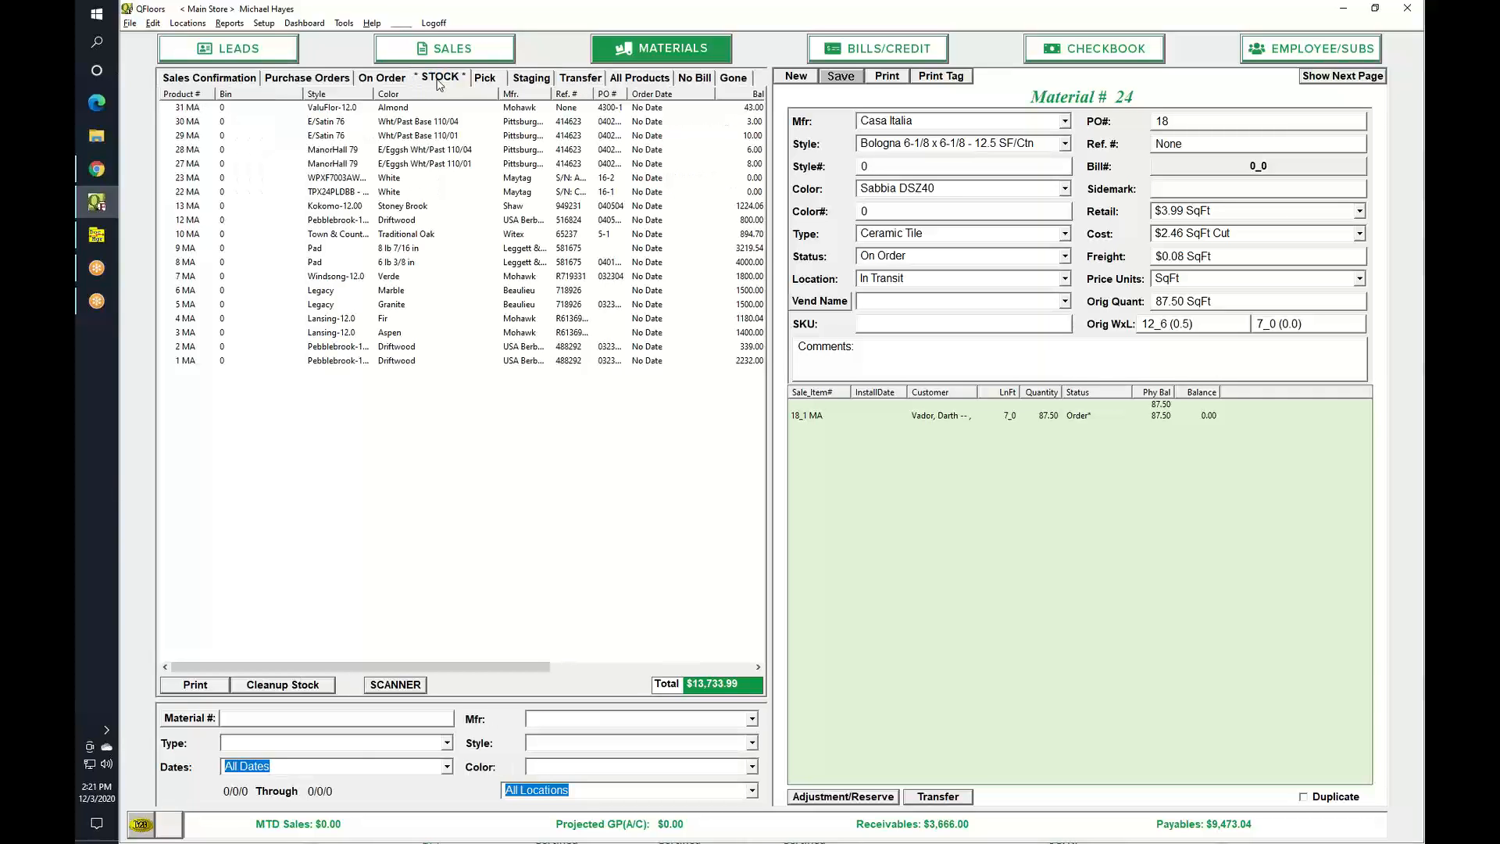
Step: Enable Merge Products On Bin Change in the Misc setup, save the setting and close the dialog
{"action": "left_click", "coordinate": [342, 23]}
{"action": "left_click", "coordinate": [264, 23]}
{"action": "left_click", "coordinate": [264, 23]}
{"action": "left_click", "coordinate": [264, 23]}
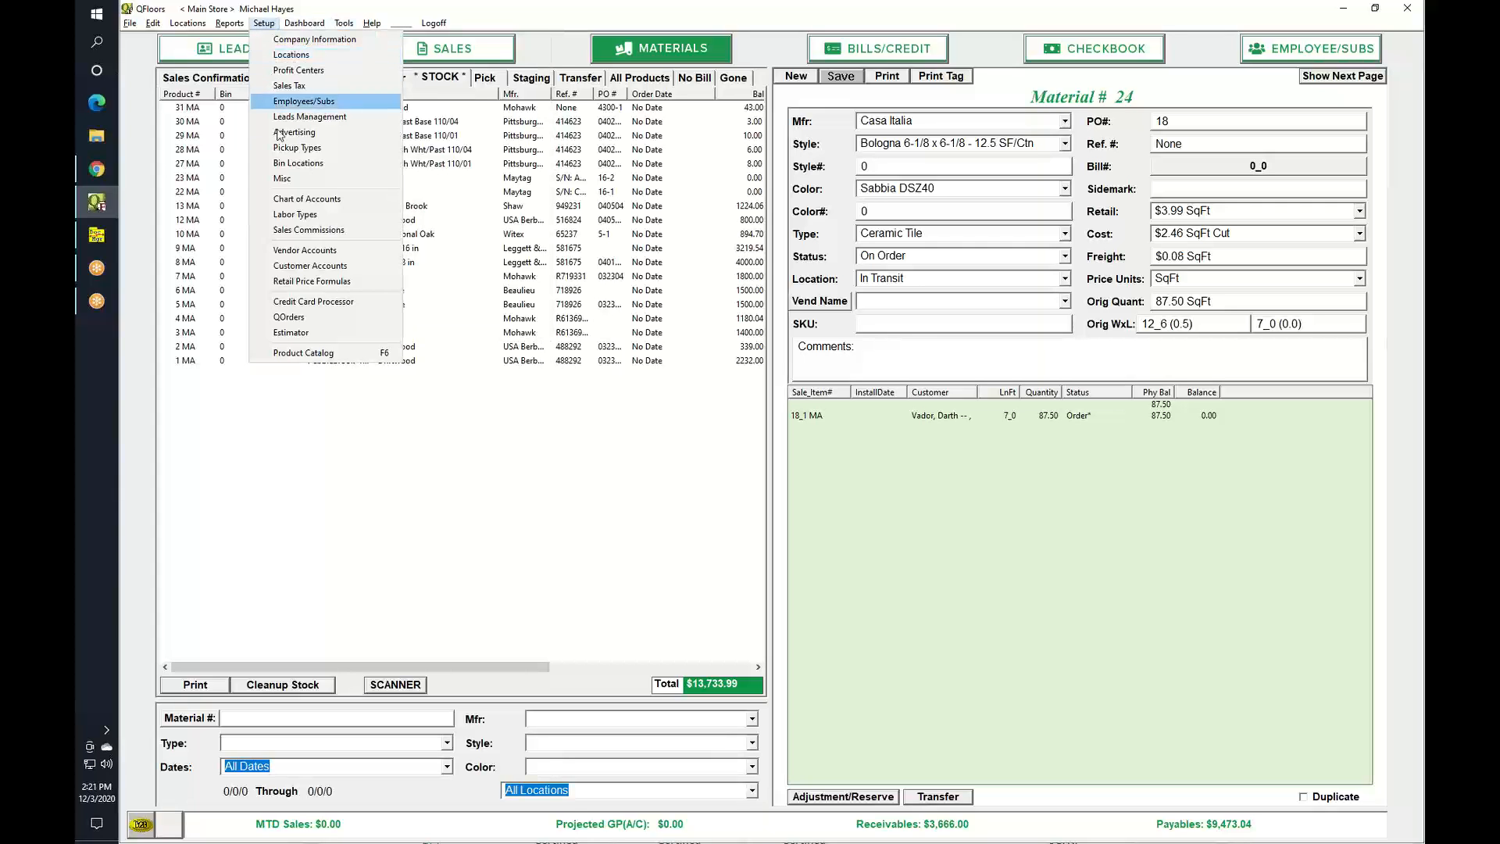
{"action": "left_click", "coordinate": [281, 179]}
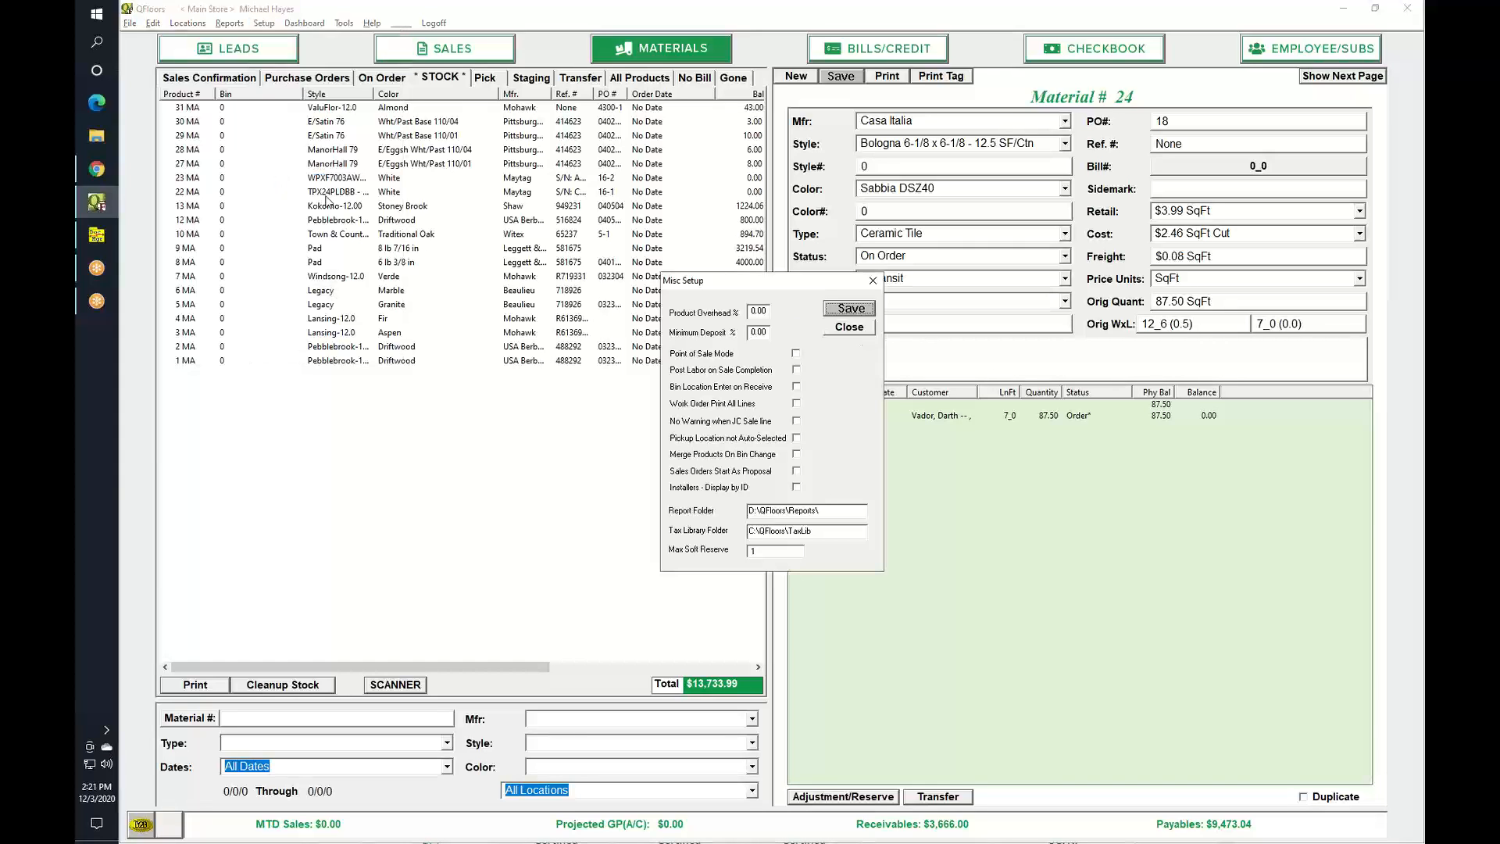
{"action": "left_click", "coordinate": [796, 456]}
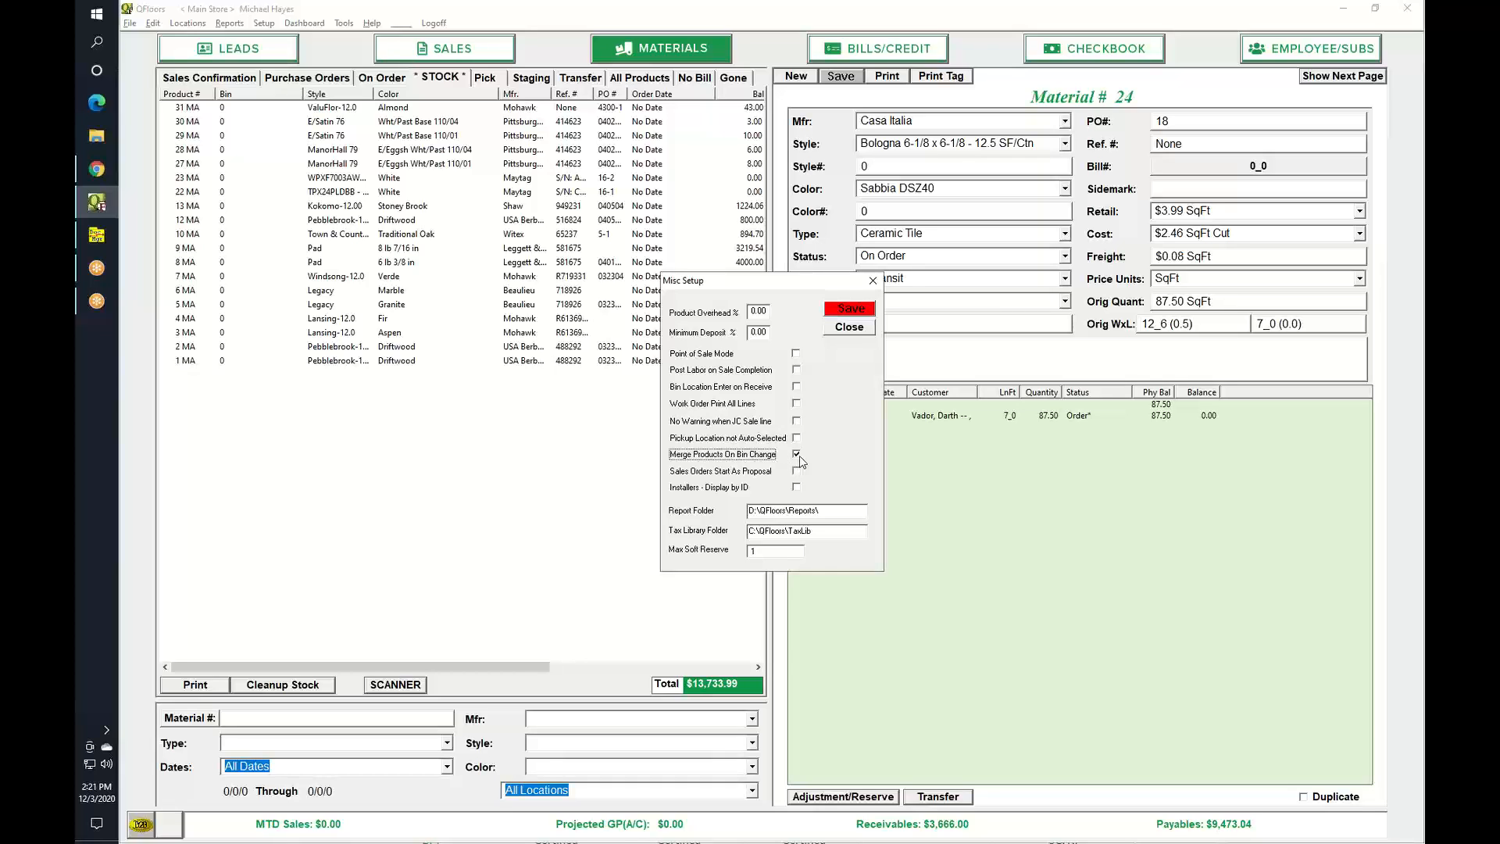
{"action": "left_click", "coordinate": [859, 311]}
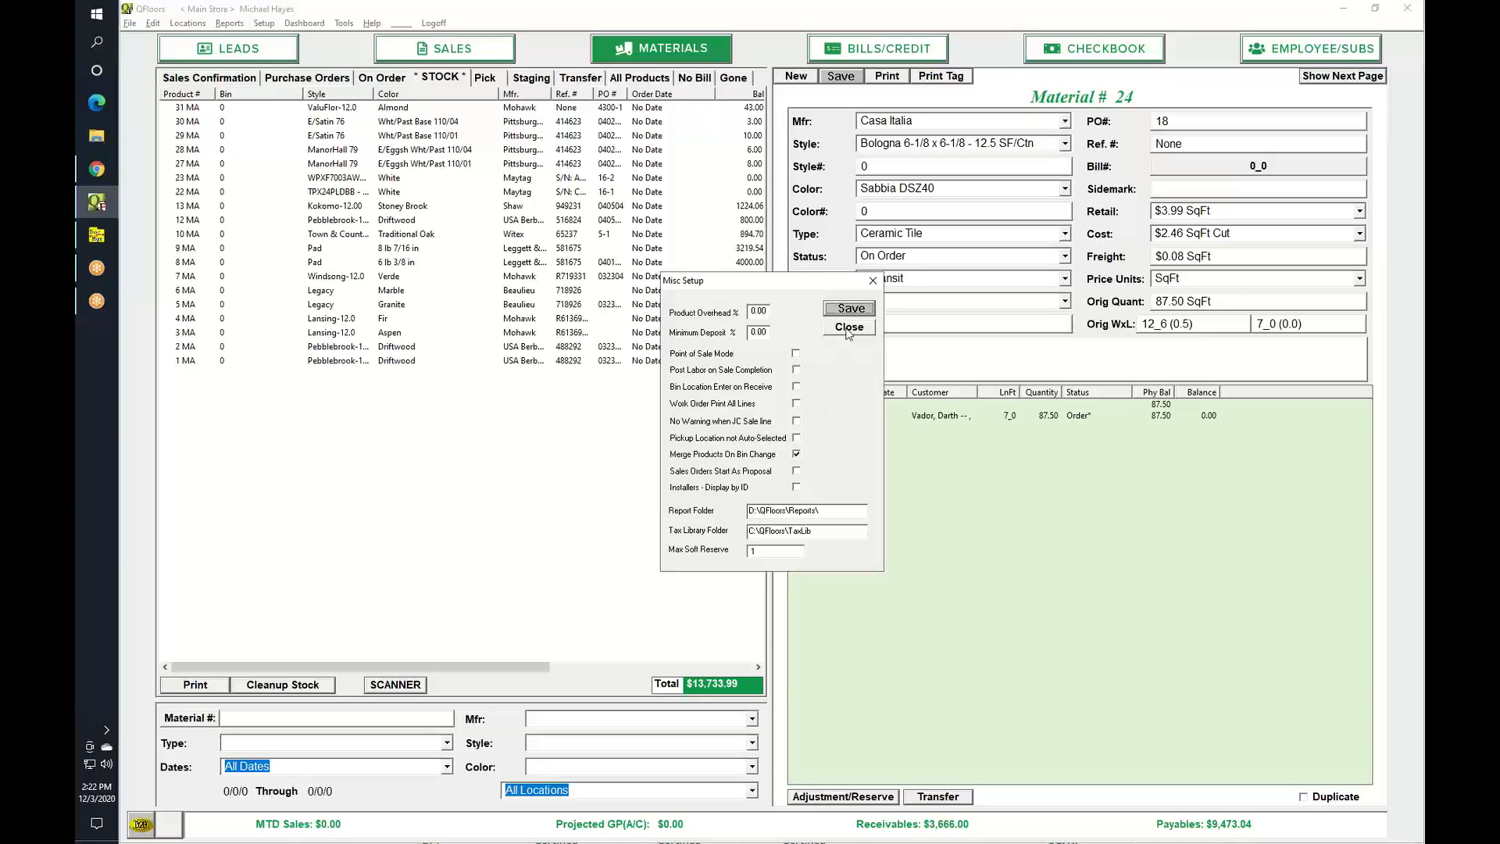
{"action": "left_click", "coordinate": [848, 328]}
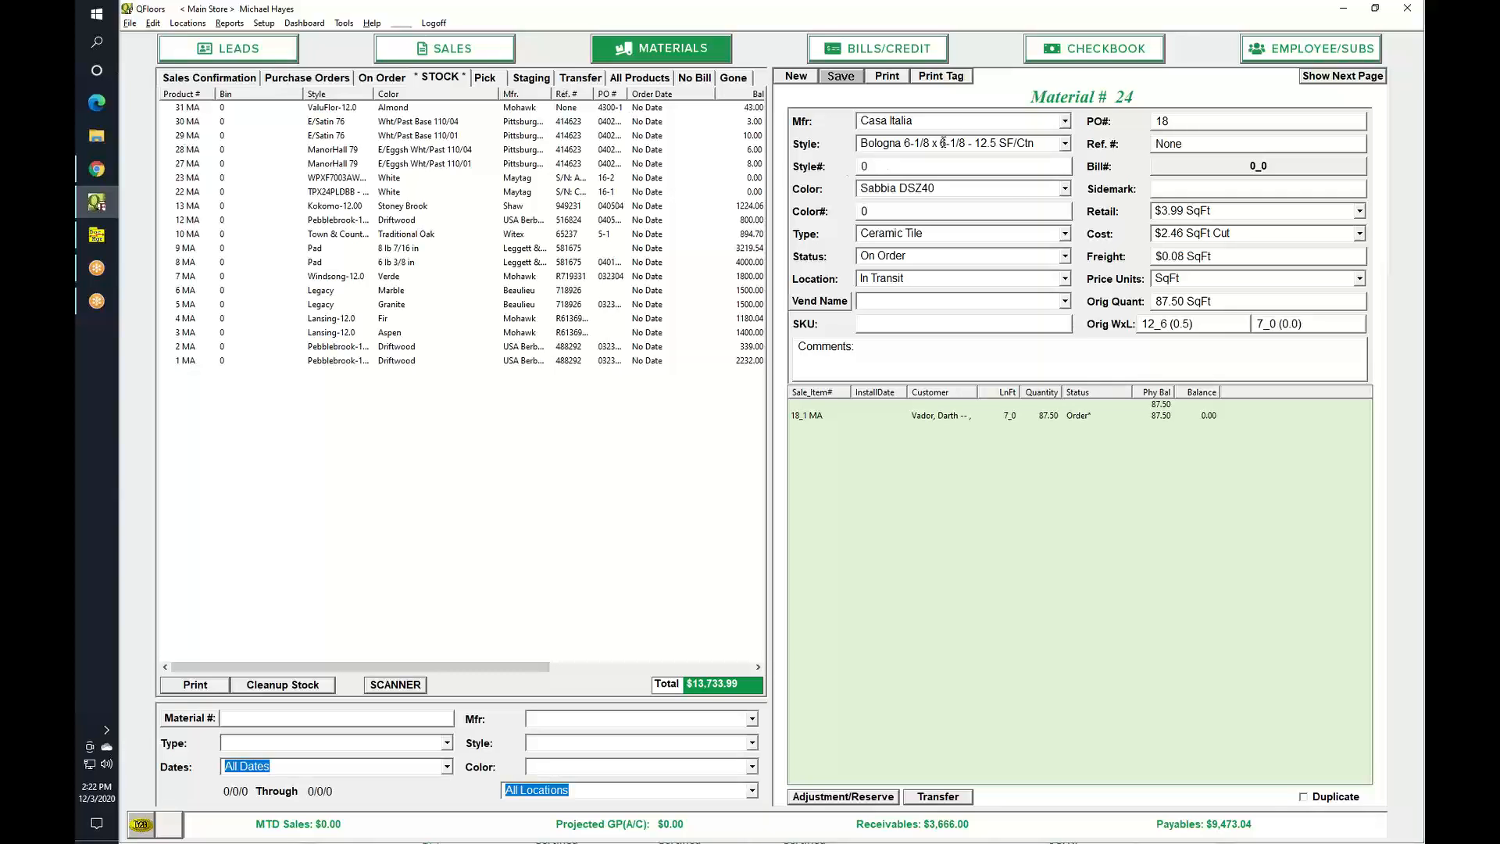
Step: Examine the additional details page of material 24 and the status options on its main page
{"action": "left_click", "coordinate": [948, 118]}
{"action": "left_click", "coordinate": [1355, 78]}
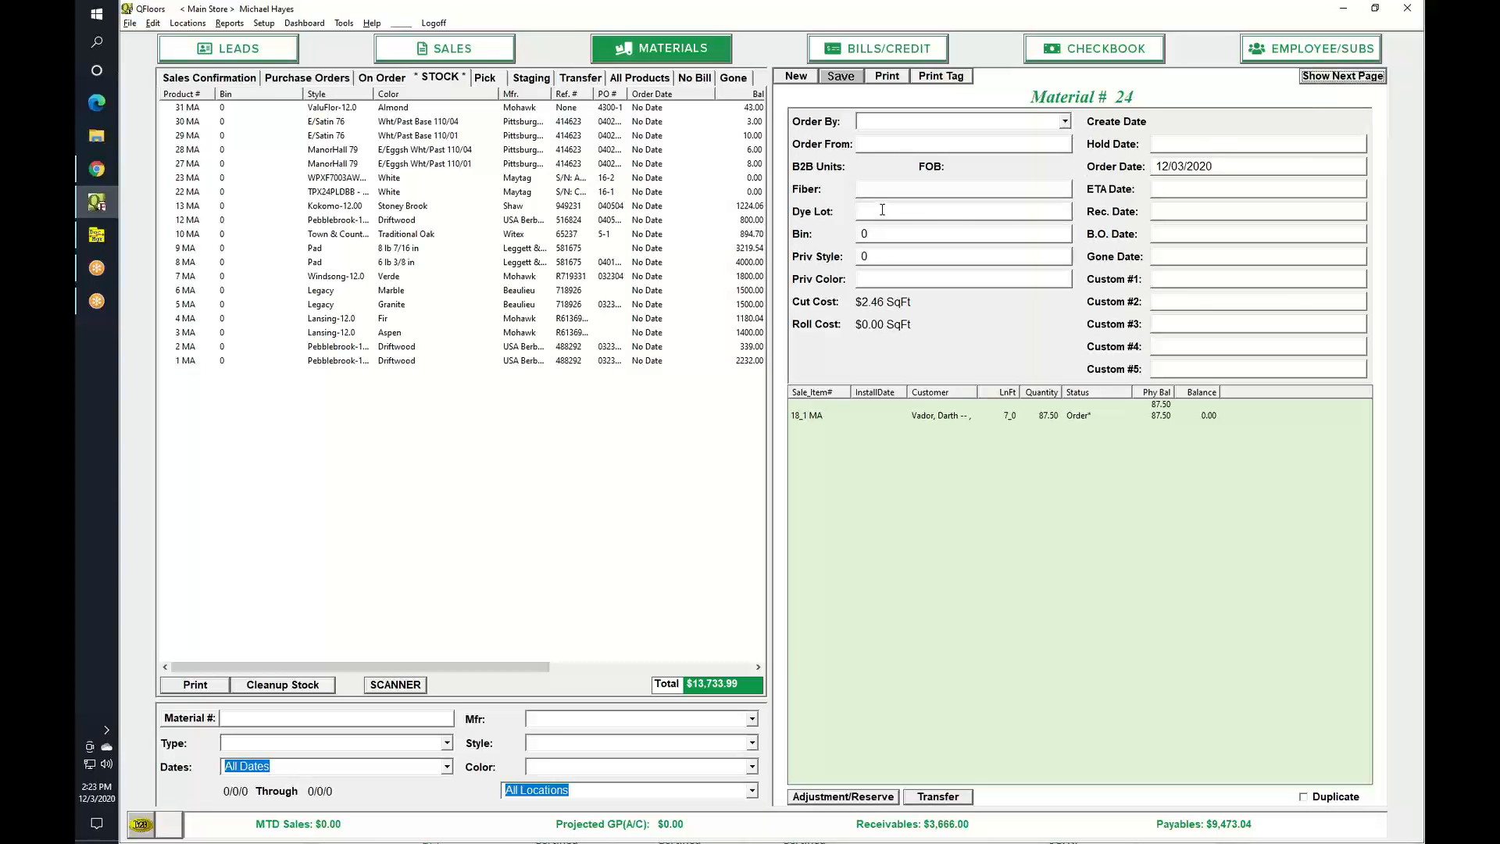
{"action": "left_click", "coordinate": [1341, 79]}
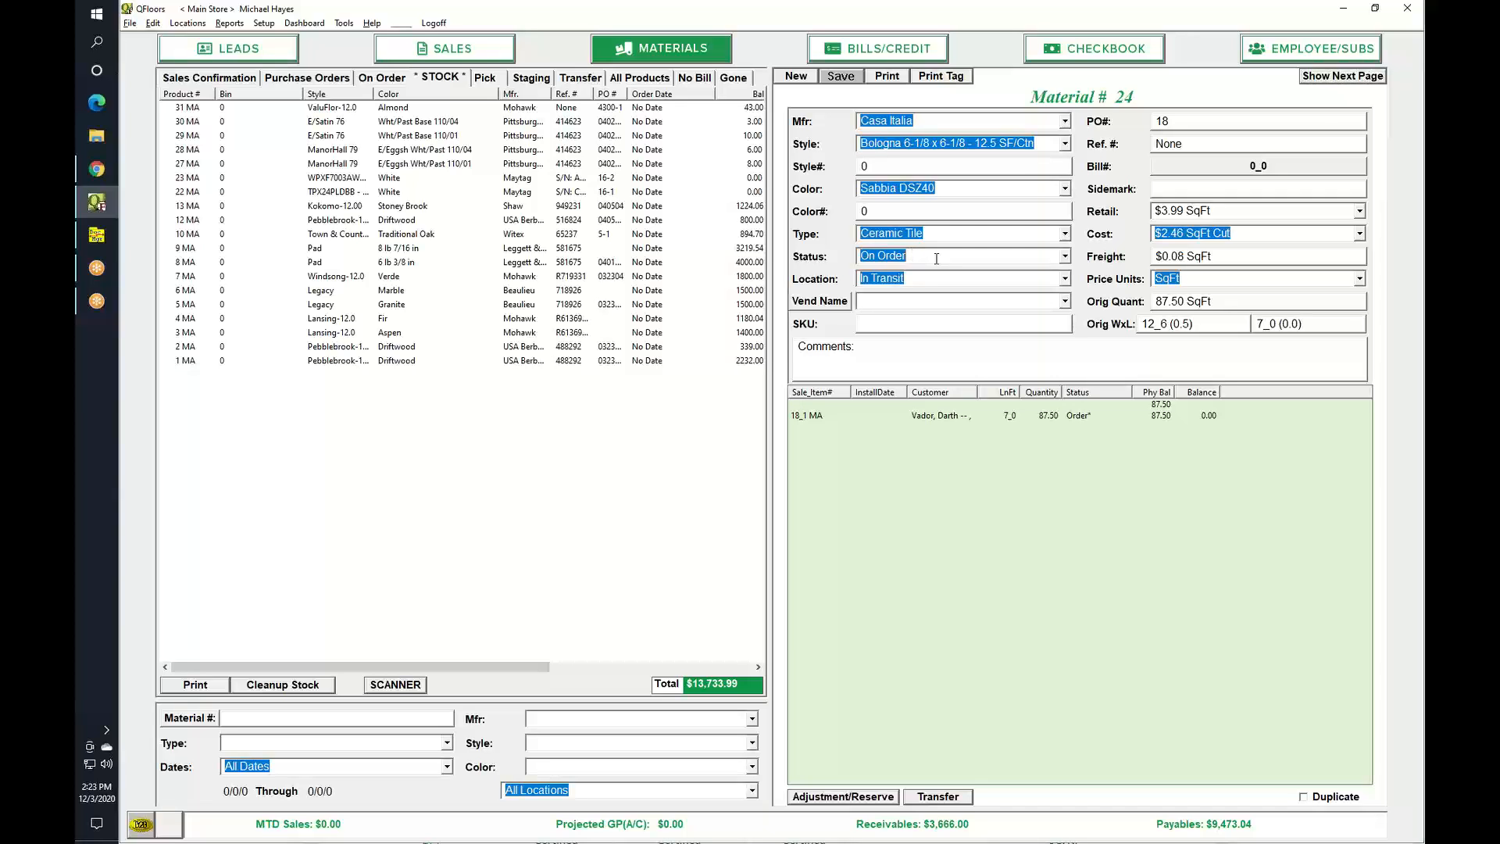
{"action": "left_click", "coordinate": [1065, 257]}
{"action": "left_click", "coordinate": [1066, 258]}
Step: Set the bin of material 24 to 4 and save the material
{"action": "left_click", "coordinate": [1349, 79]}
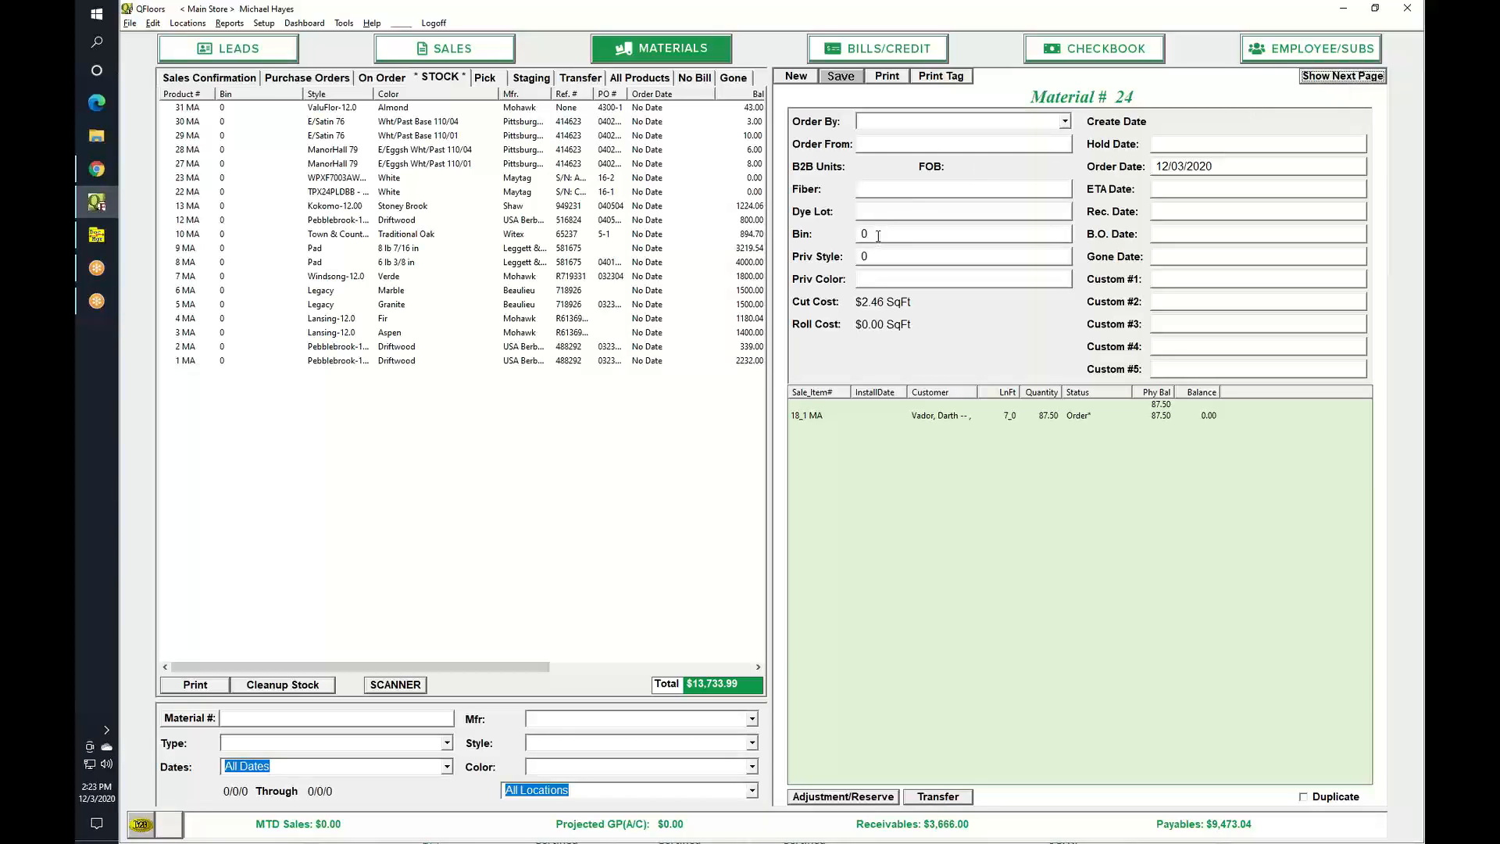
{"action": "left_click", "coordinate": [878, 236]}
{"action": "type", "text": "4"}
{"action": "key", "text": "Tab"}
{"action": "left_click", "coordinate": [840, 77]}
{"action": "left_click", "coordinate": [882, 239]}
{"action": "left_click", "coordinate": [885, 232]}
{"action": "left_click_drag", "start_coordinate": [886, 232], "coordinate": [854, 252]}
Step: Examine the scanner's Move and Pick functions, then close the scanner without moving any material
{"action": "left_click", "coordinate": [393, 688]}
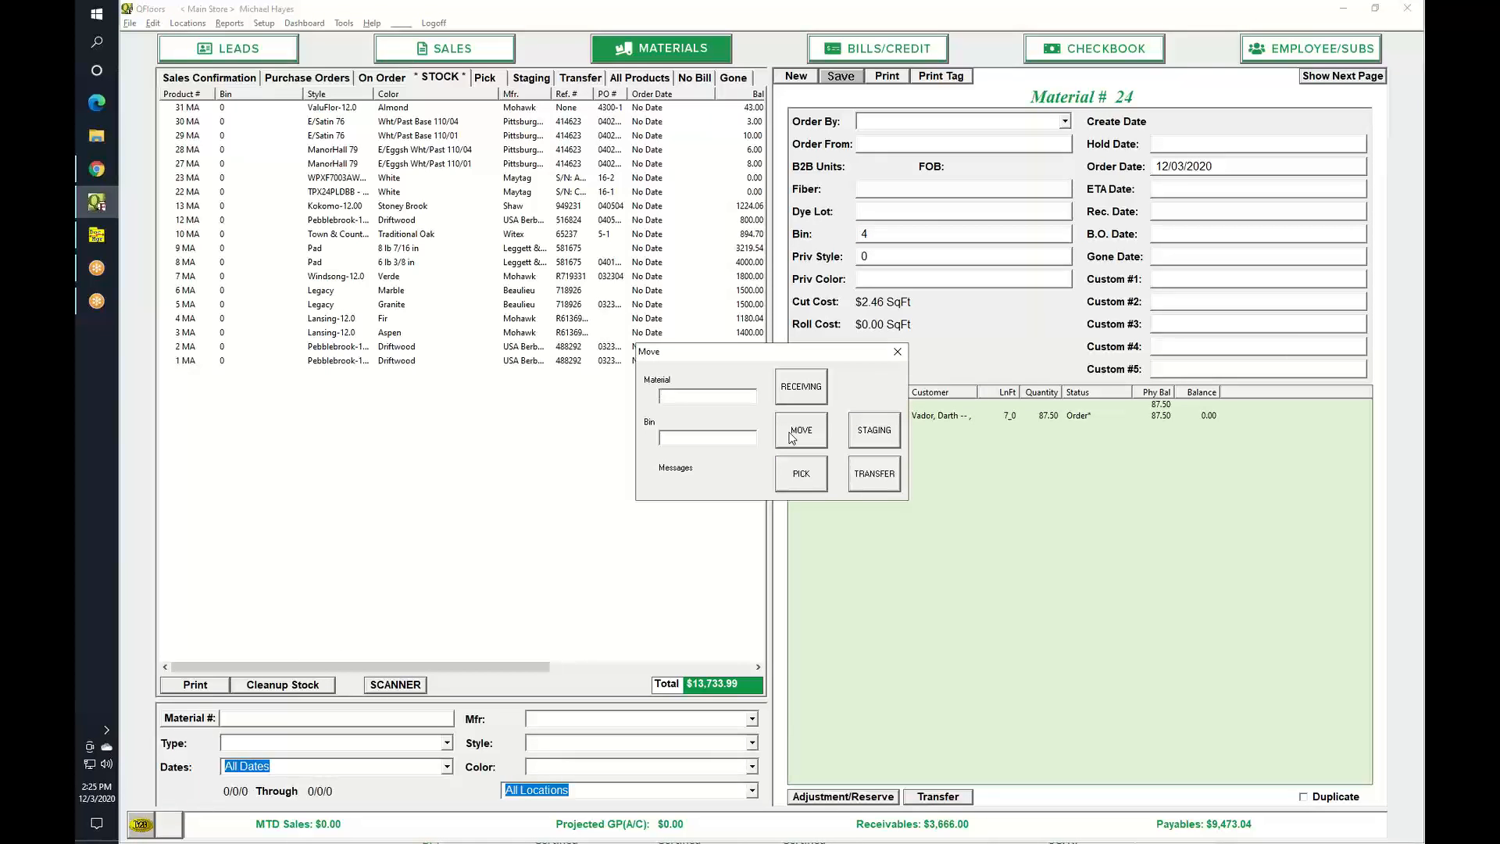
{"action": "left_click", "coordinate": [790, 438]}
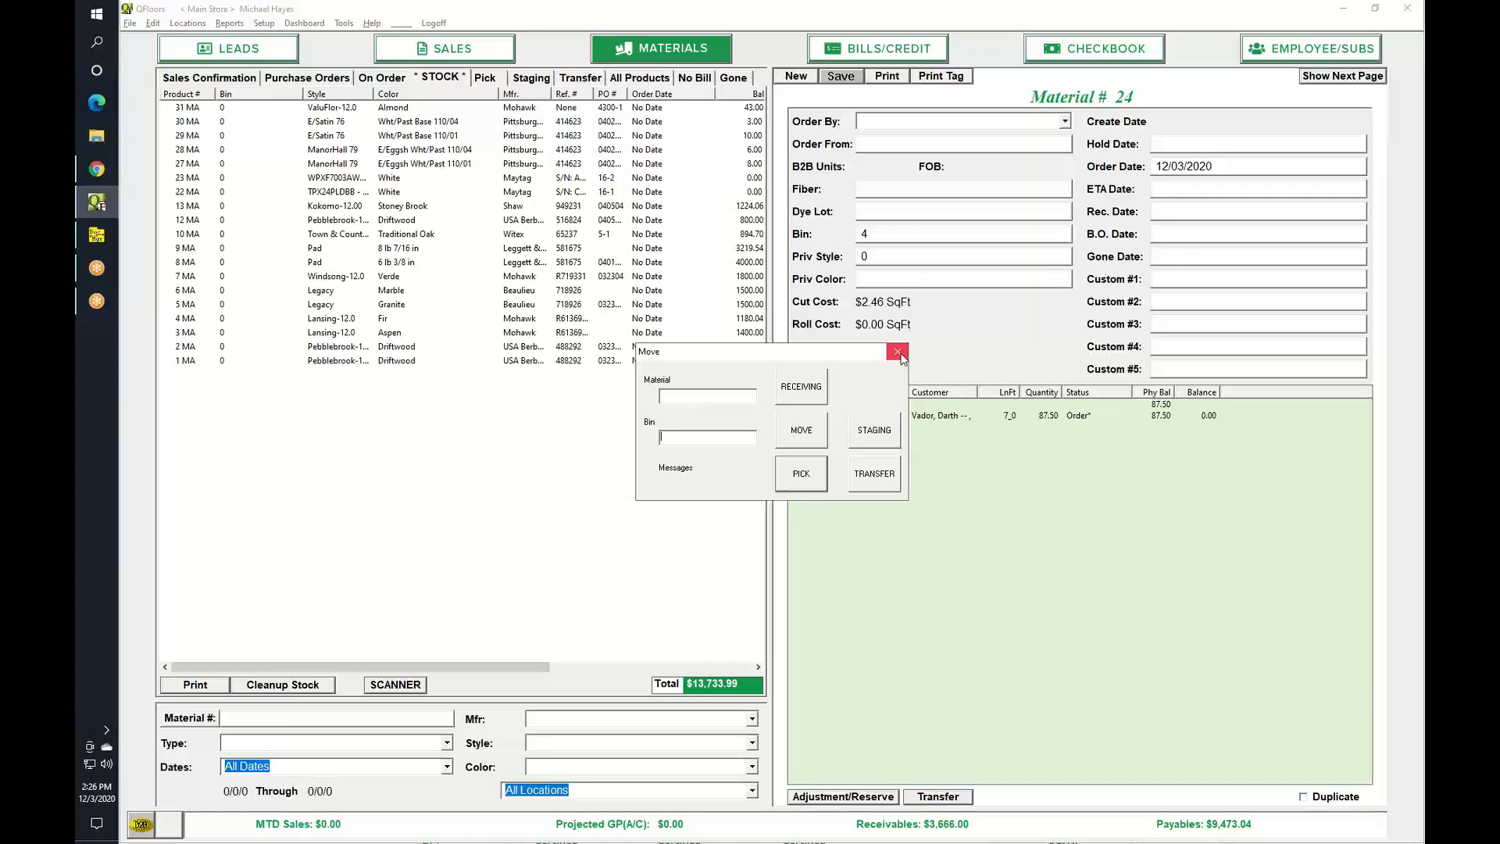
{"action": "left_click", "coordinate": [898, 353]}
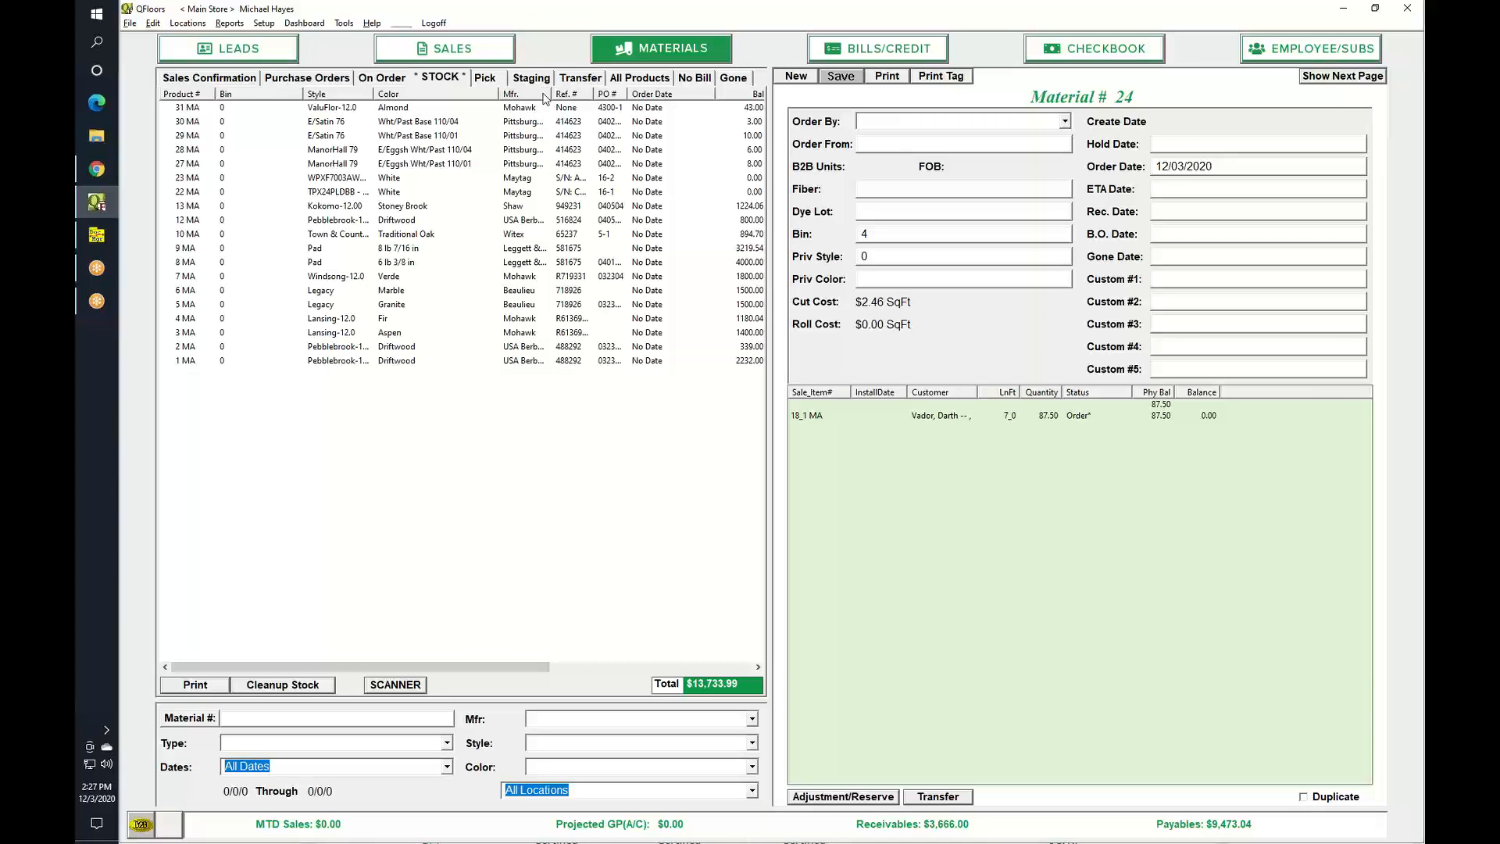
Step: Remove the Bin column from the stock materials list
{"action": "right_click", "coordinate": [256, 97]}
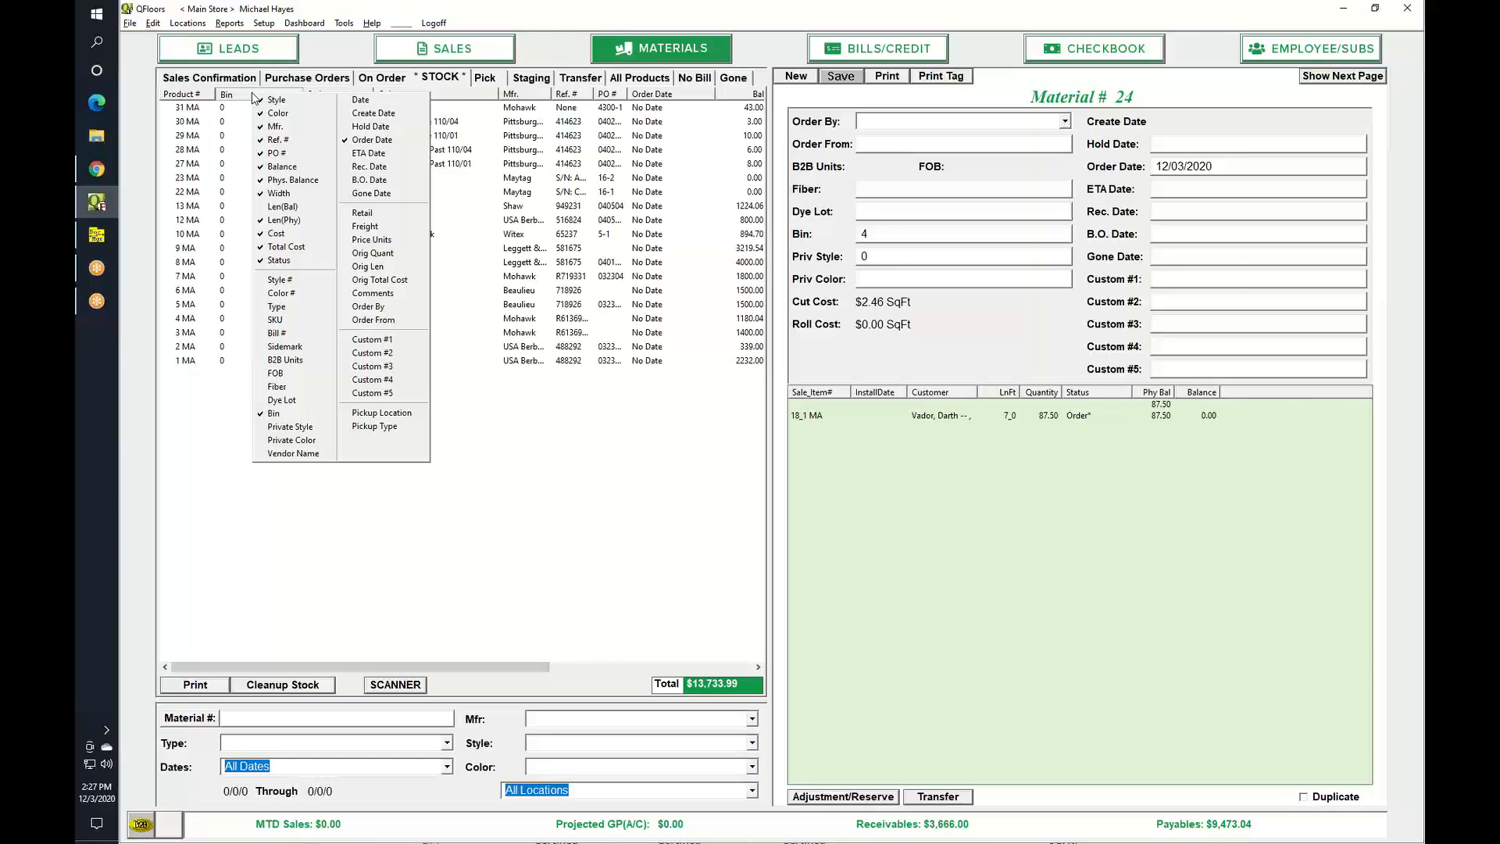
{"action": "left_click", "coordinate": [237, 97]}
{"action": "right_click", "coordinate": [237, 96]}
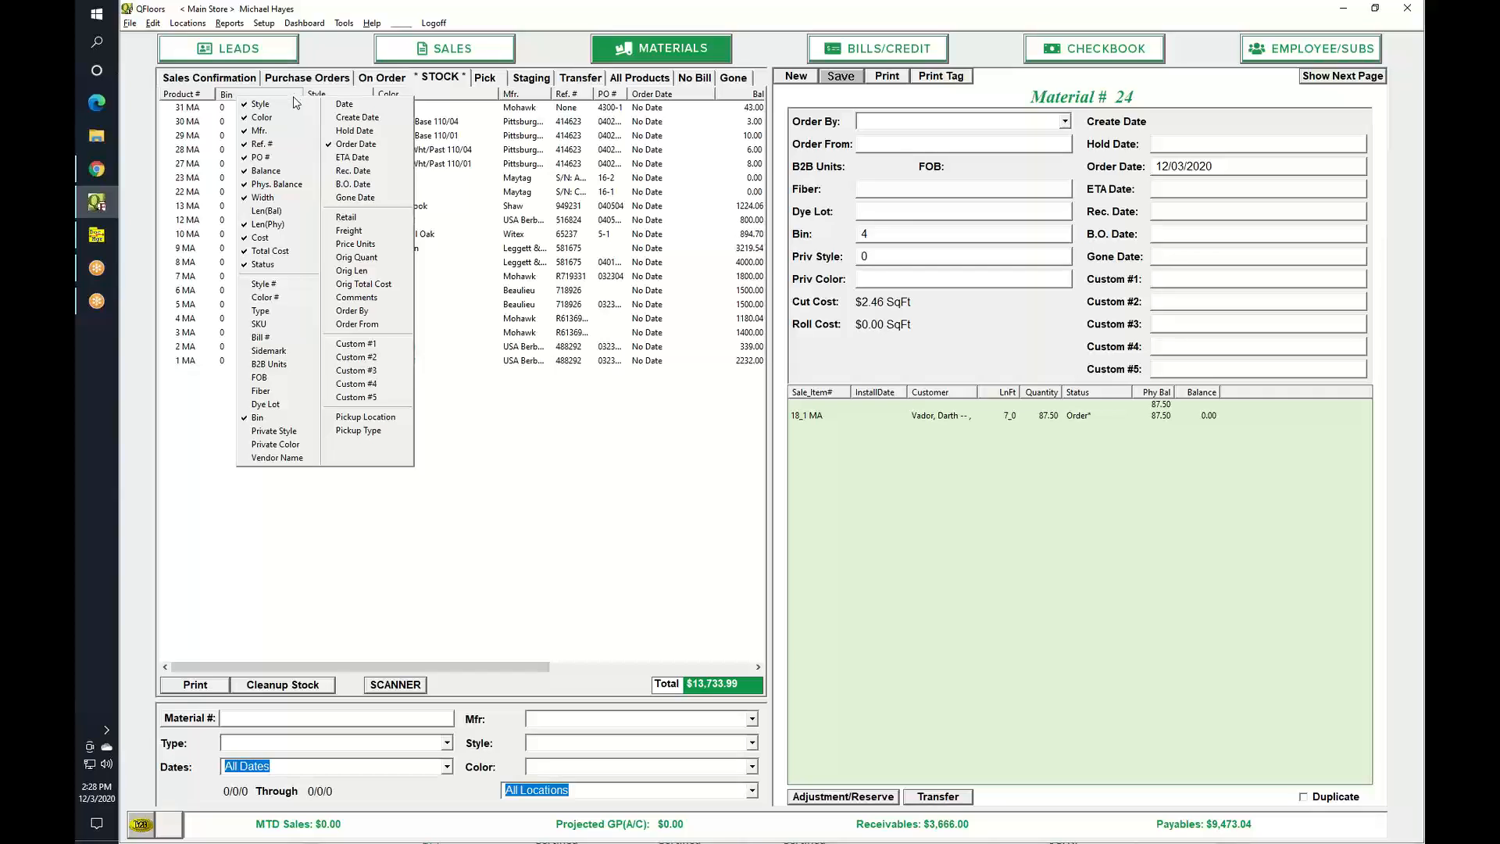
{"action": "left_click", "coordinate": [260, 423]}
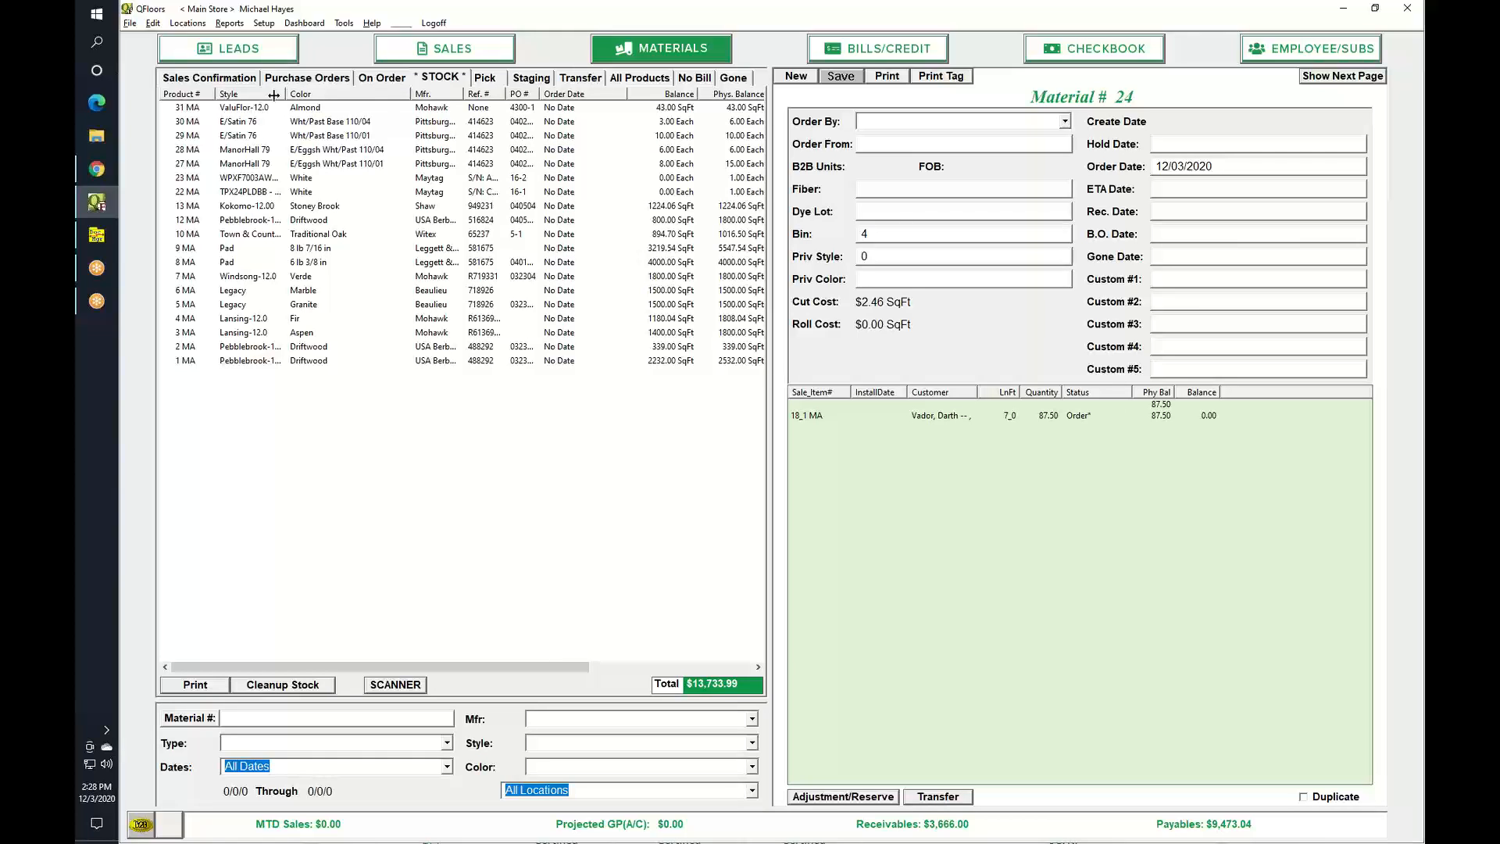
Step: Insert a left-aligned Bin column before the Ref. # column of the stock list and narrow it
{"action": "right_click", "coordinate": [484, 100]}
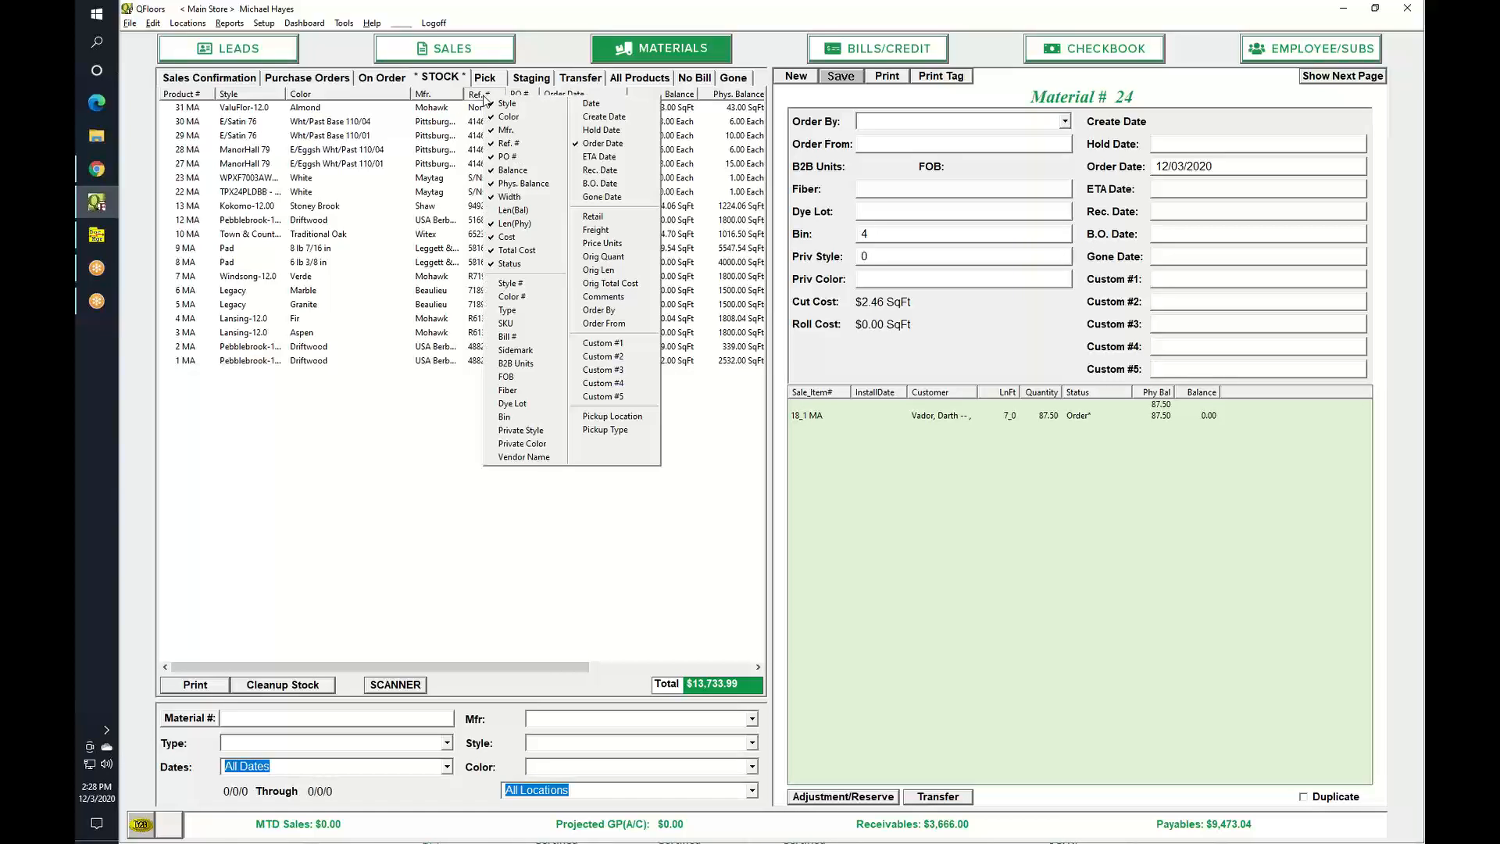
{"action": "left_click", "coordinate": [498, 416]}
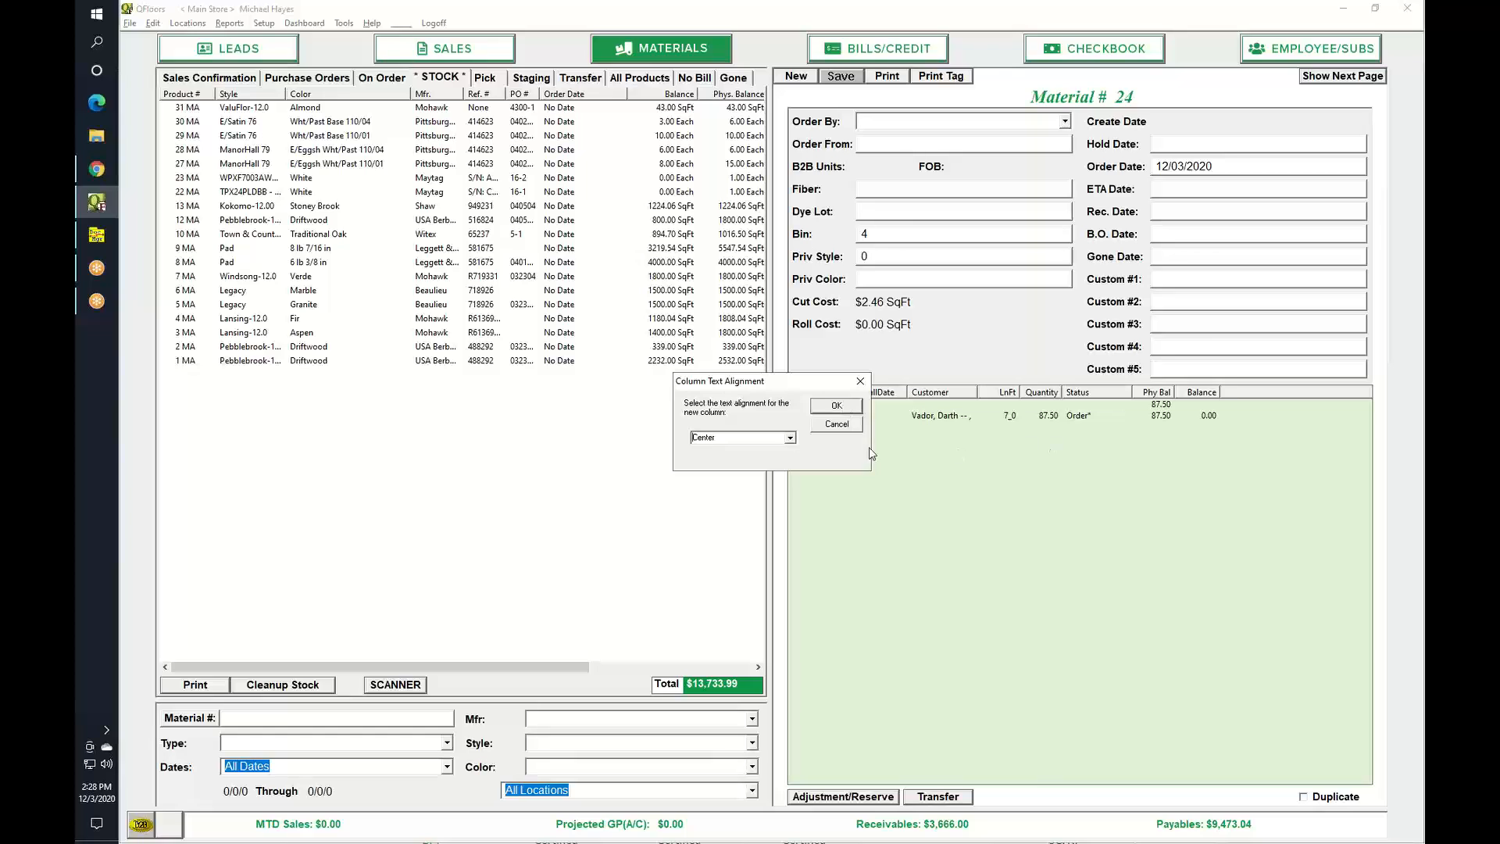
{"action": "left_click", "coordinate": [790, 438]}
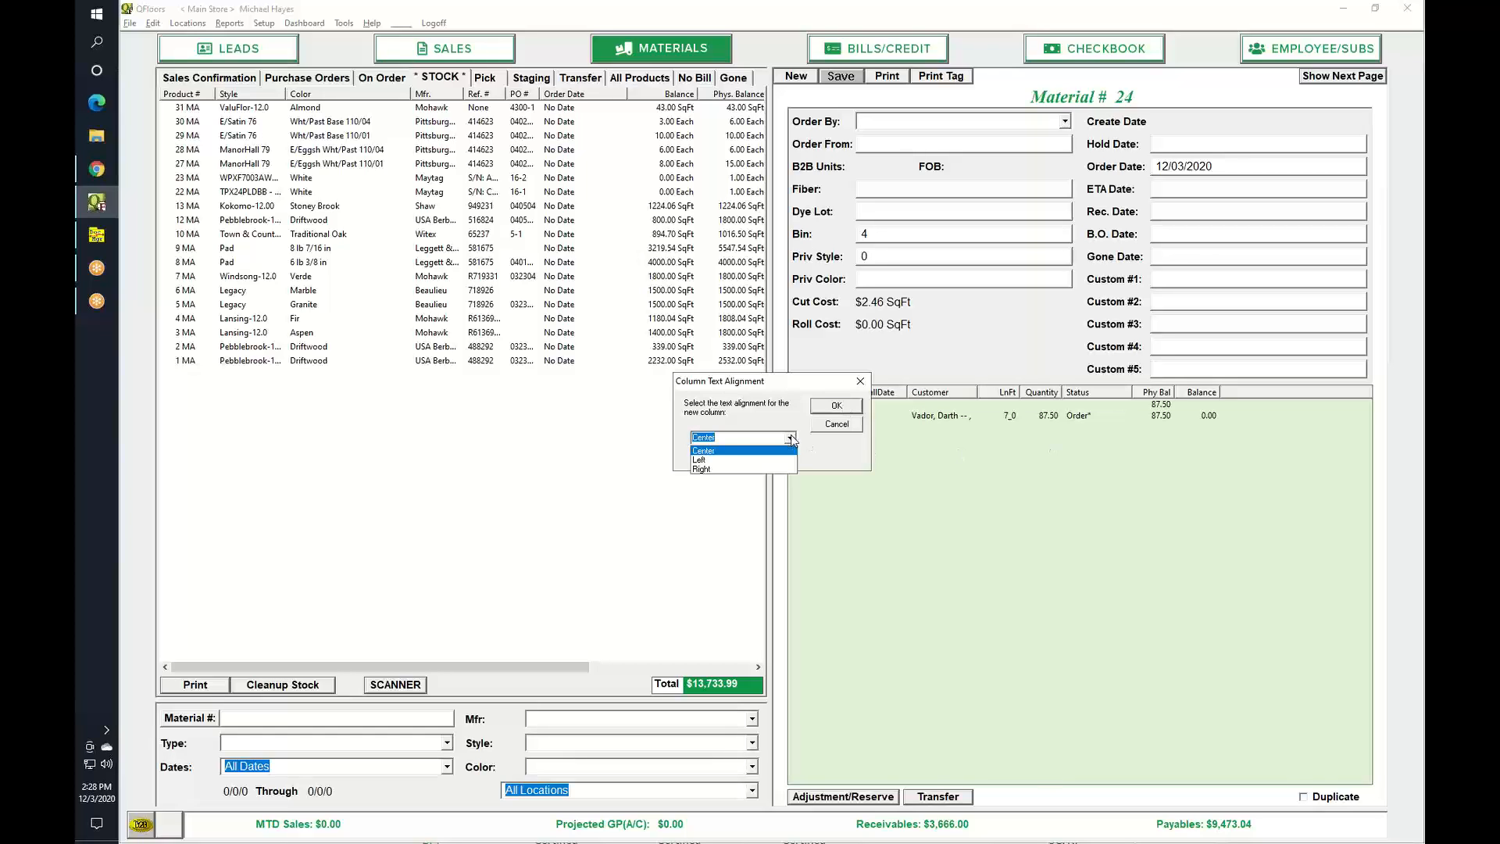
{"action": "left_click", "coordinate": [707, 461]}
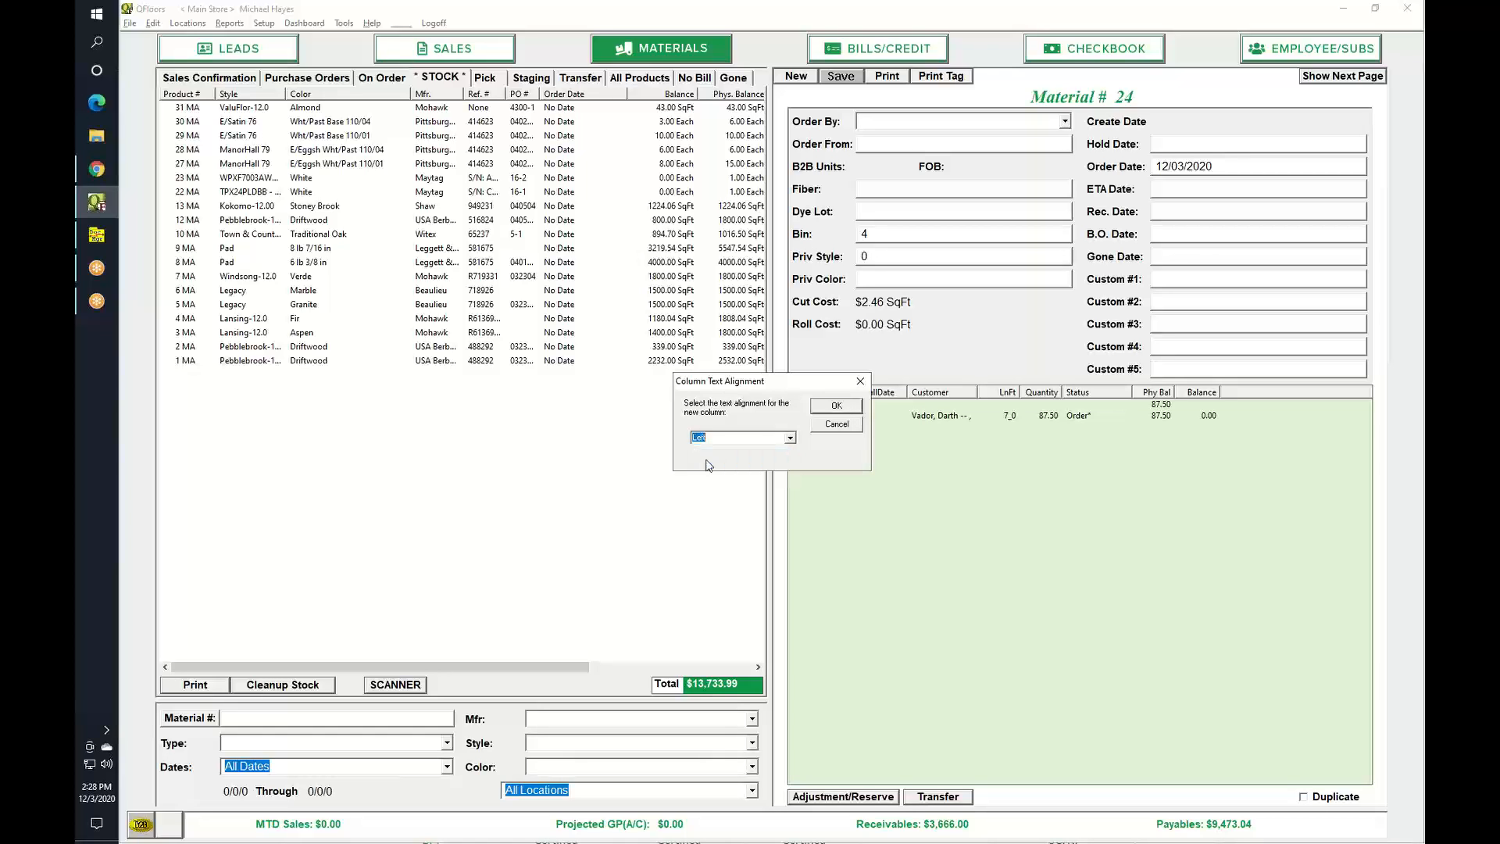
{"action": "left_click", "coordinate": [835, 407]}
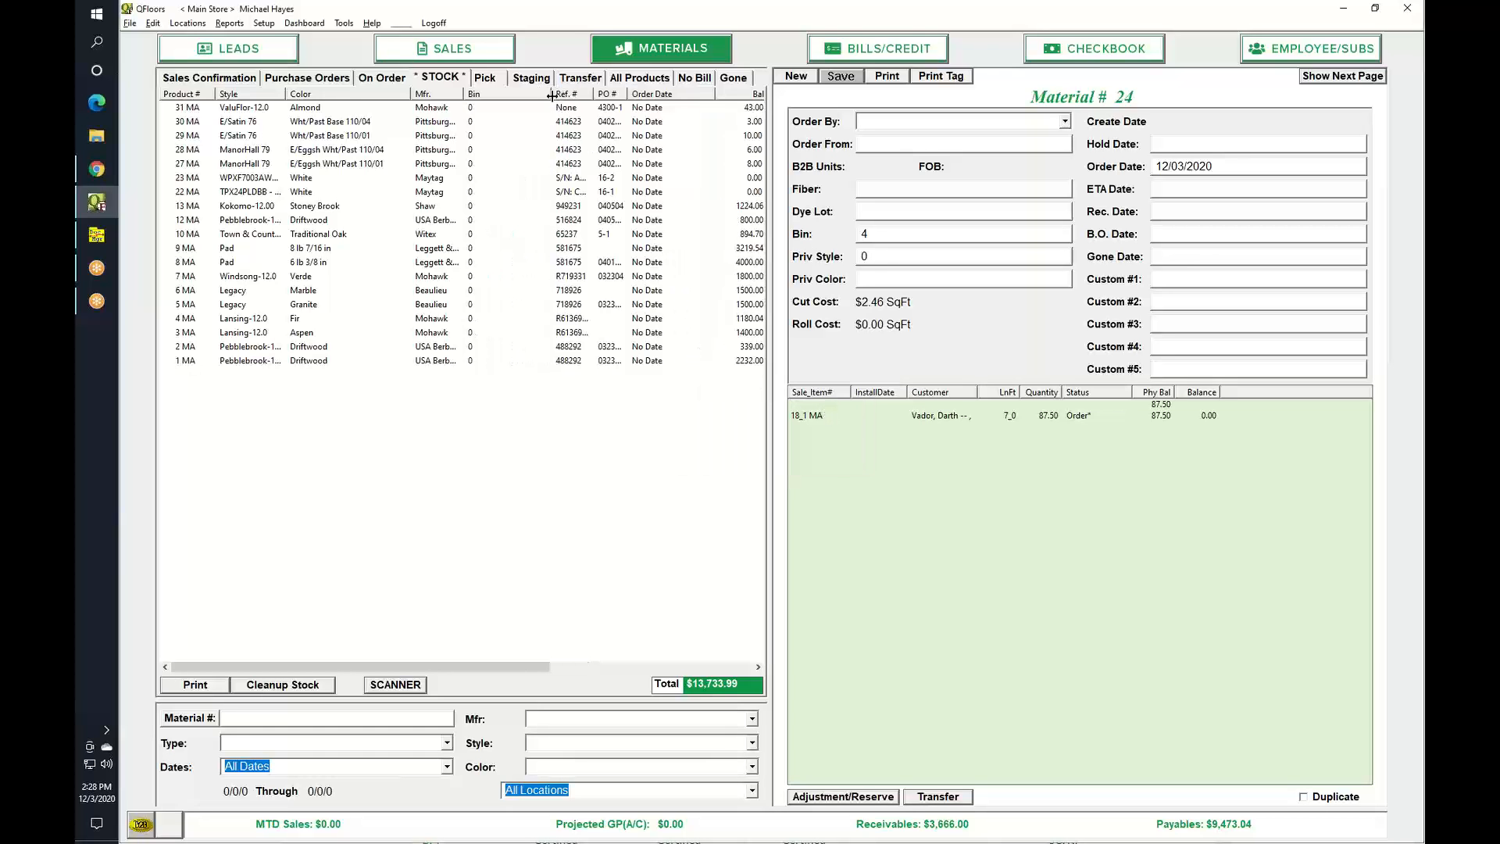
{"action": "left_click_drag", "start_coordinate": [552, 95], "coordinate": [508, 96]}
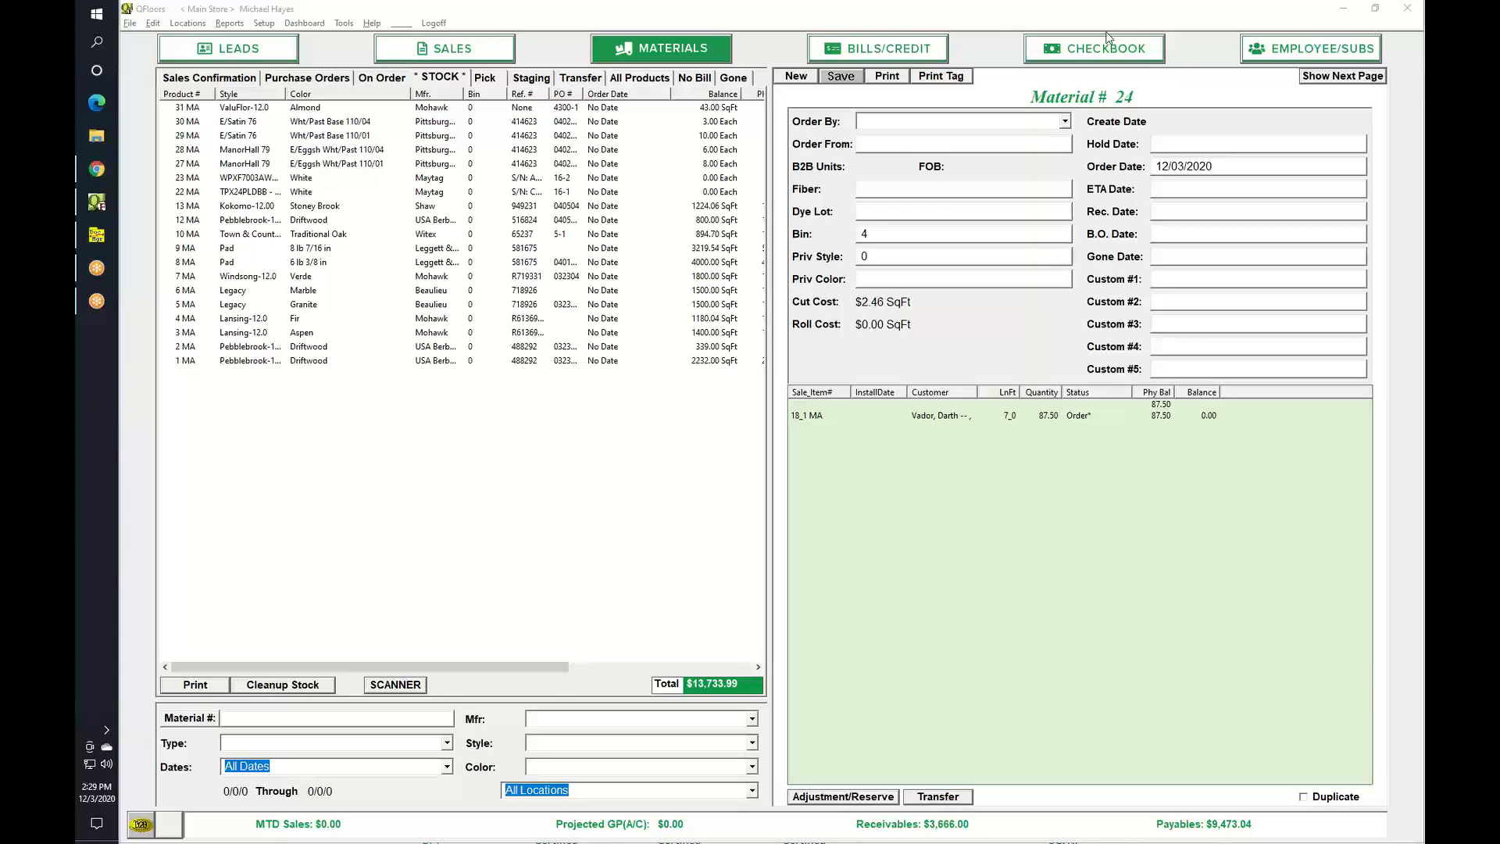
Step: Remove the Order Date column from the stock materials list
{"action": "left_click", "coordinate": [986, 18]}
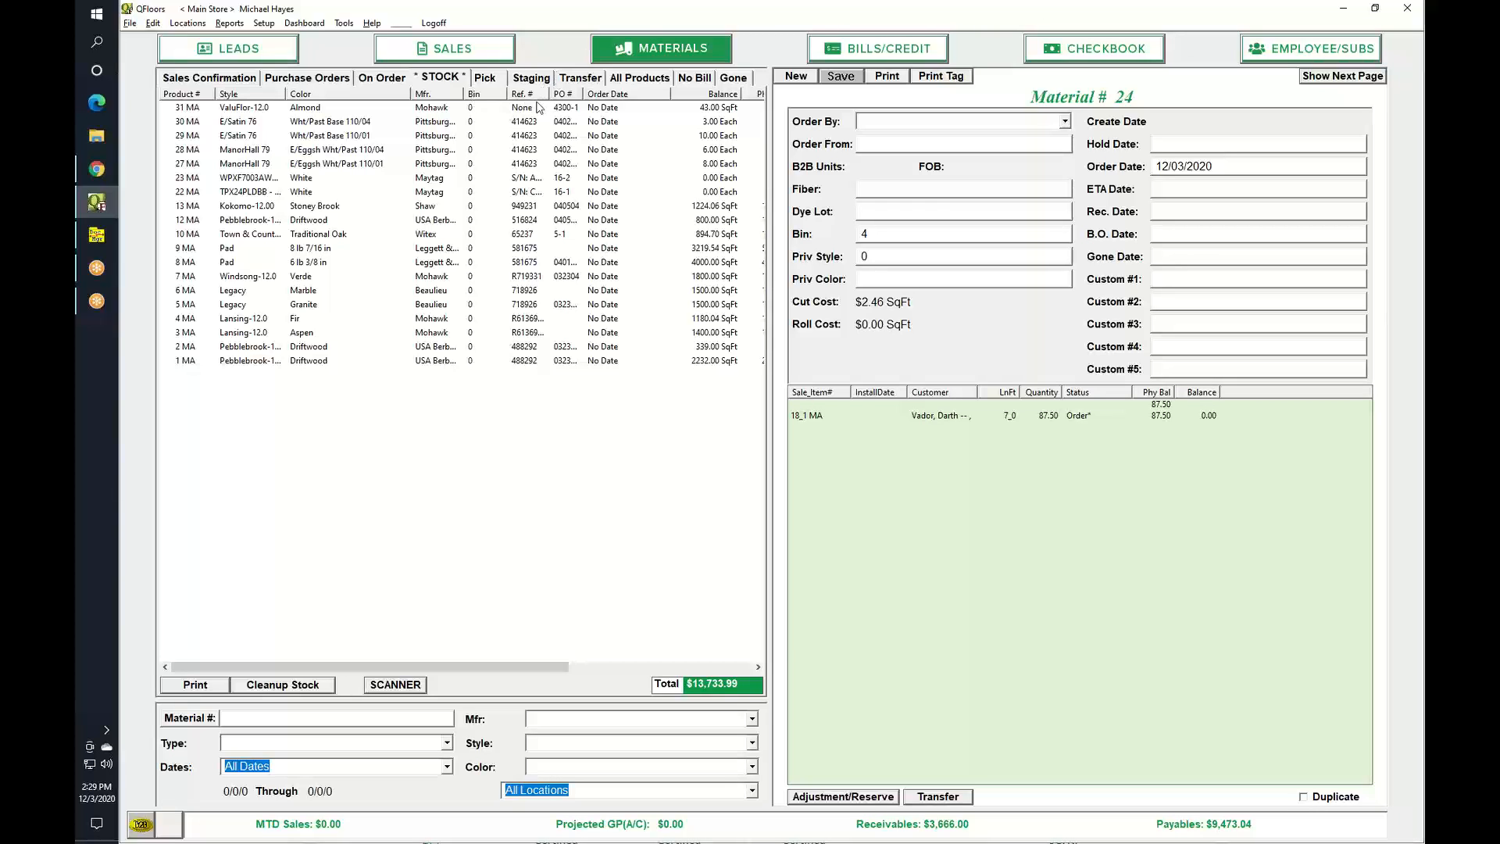
{"action": "right_click", "coordinate": [621, 100]}
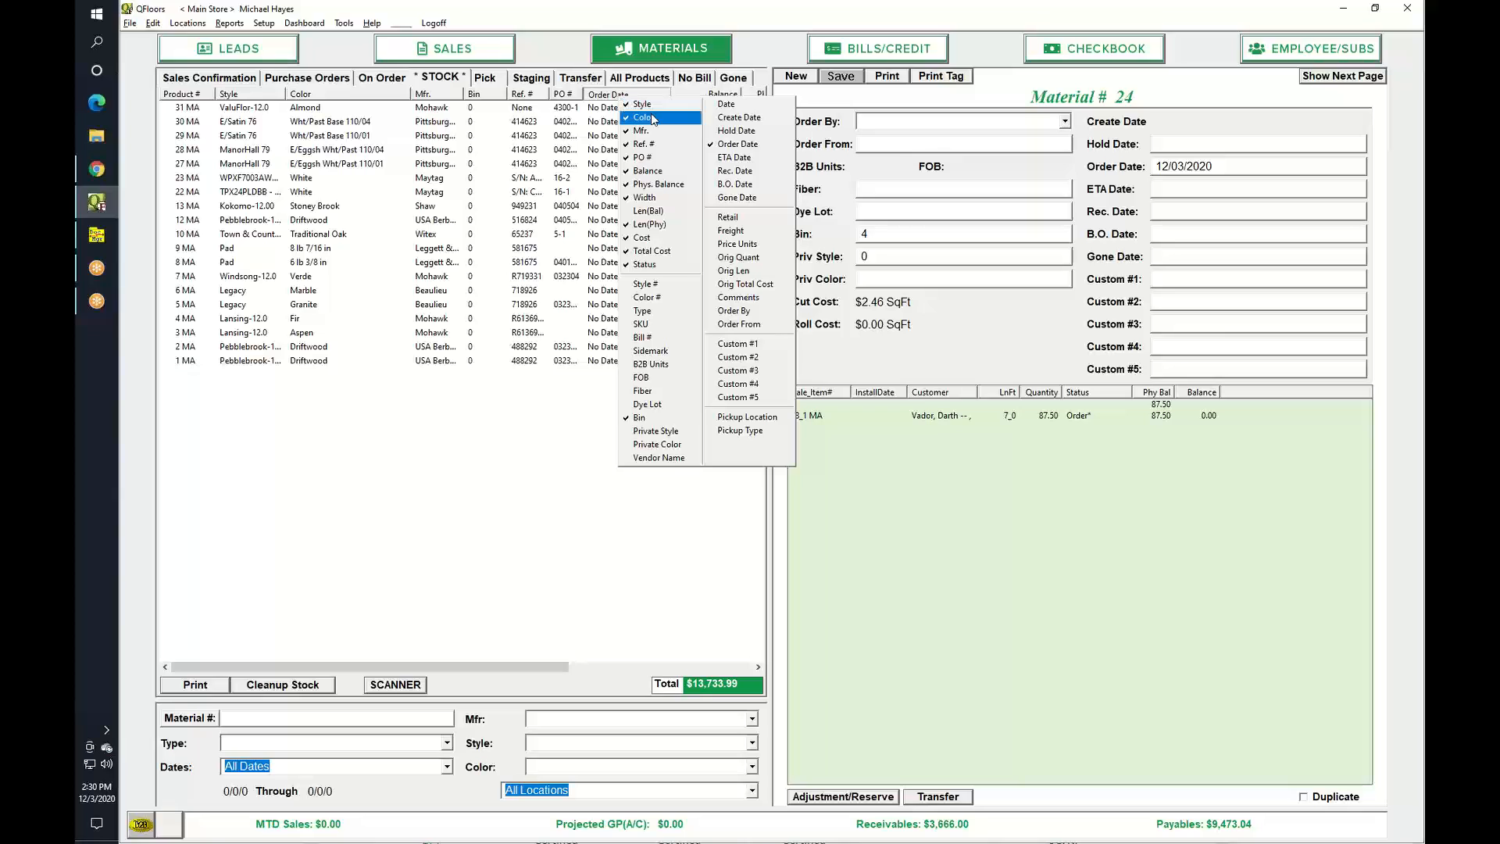
{"action": "left_click", "coordinate": [718, 145]}
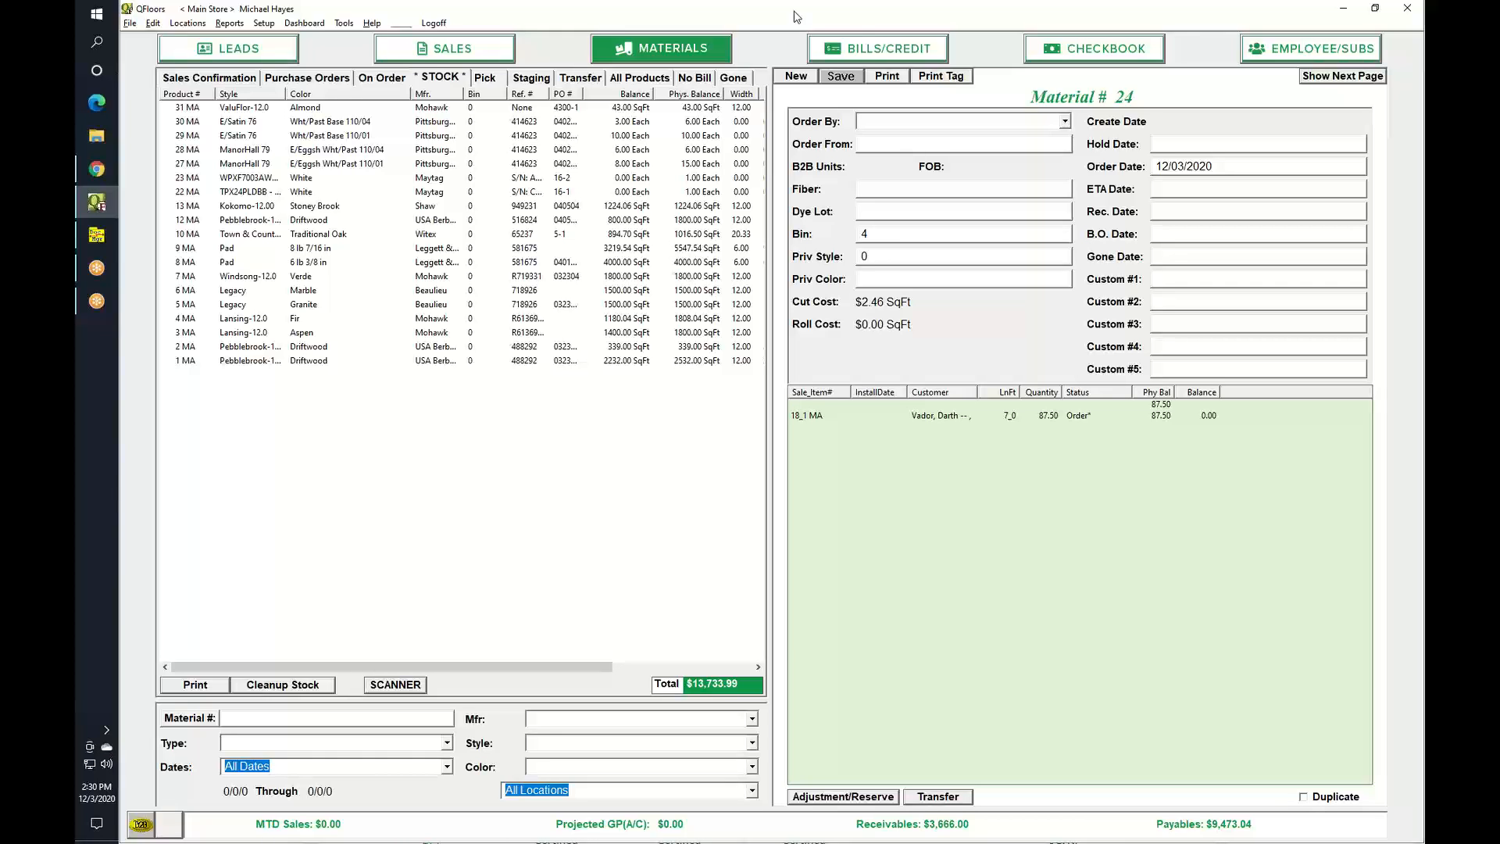
Step: Create a new bill in Bills/Credit and choose Bishop as the vendor
{"action": "left_click", "coordinate": [862, 50]}
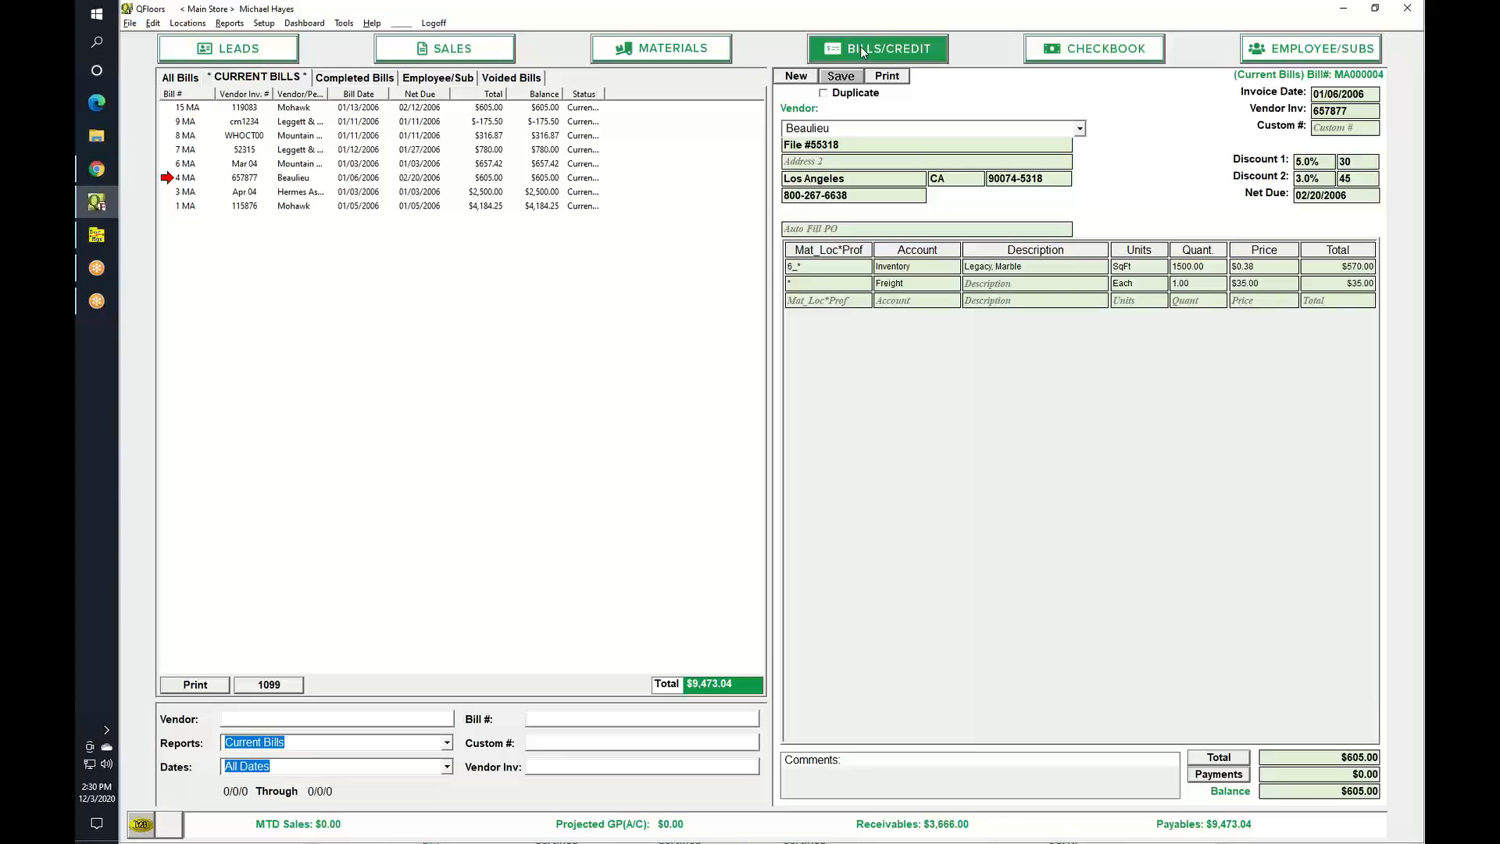
{"action": "left_click", "coordinate": [807, 77]}
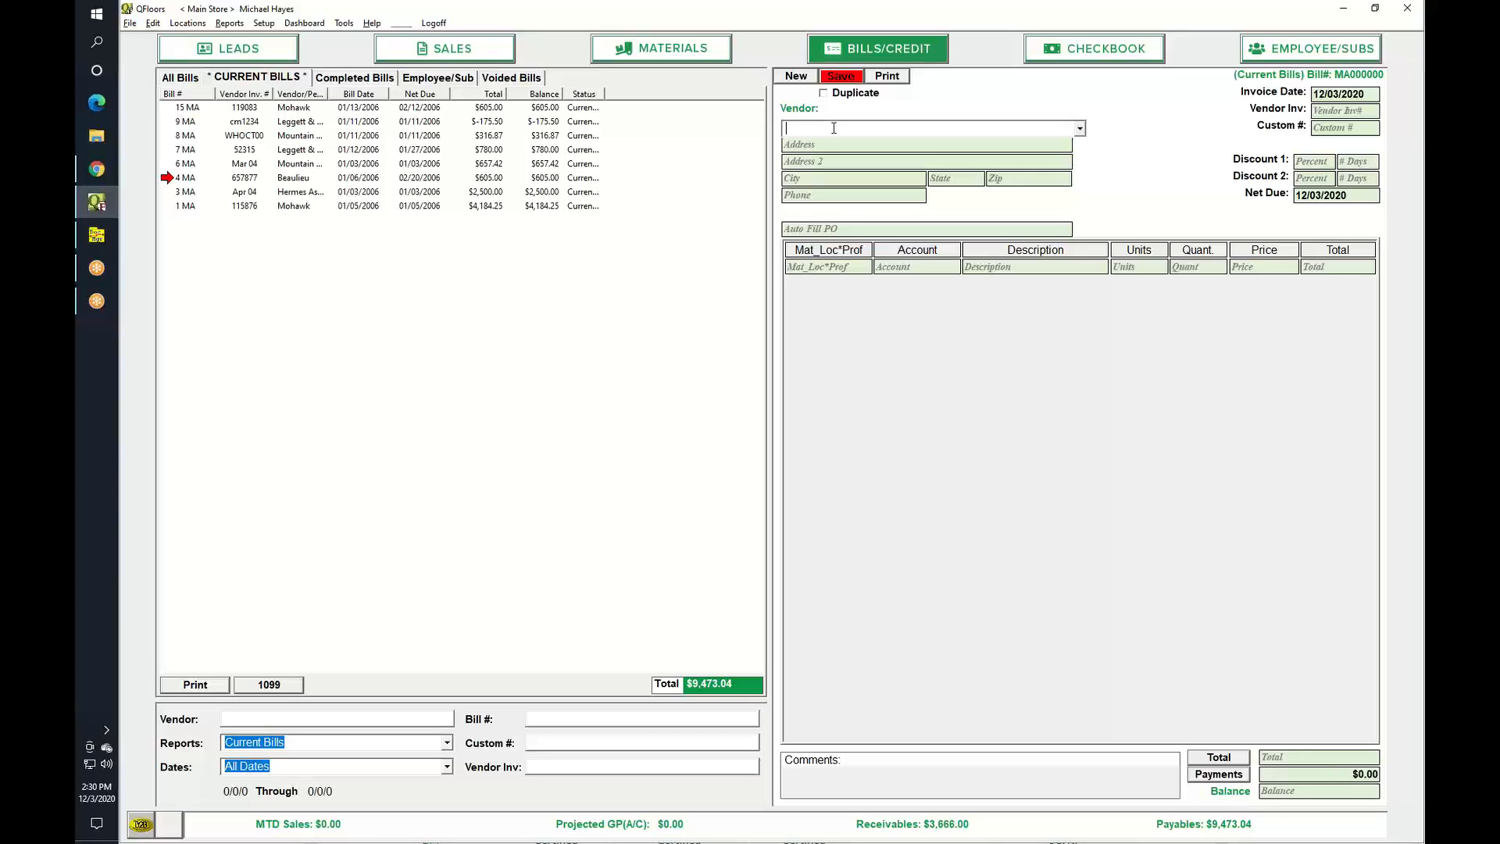
{"action": "left_click", "coordinate": [1080, 128]}
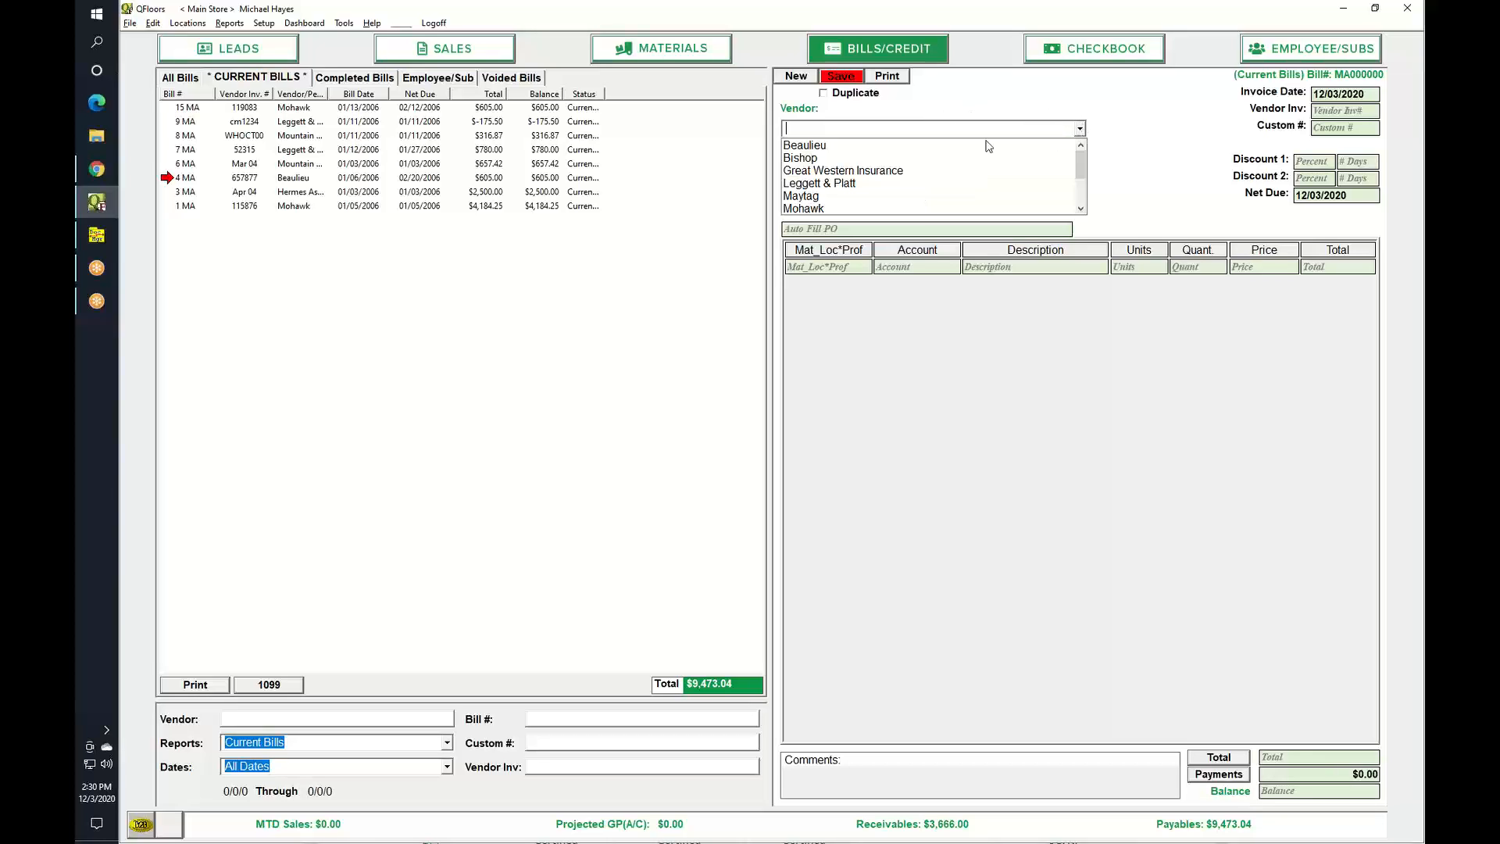
{"action": "left_click", "coordinate": [811, 159]}
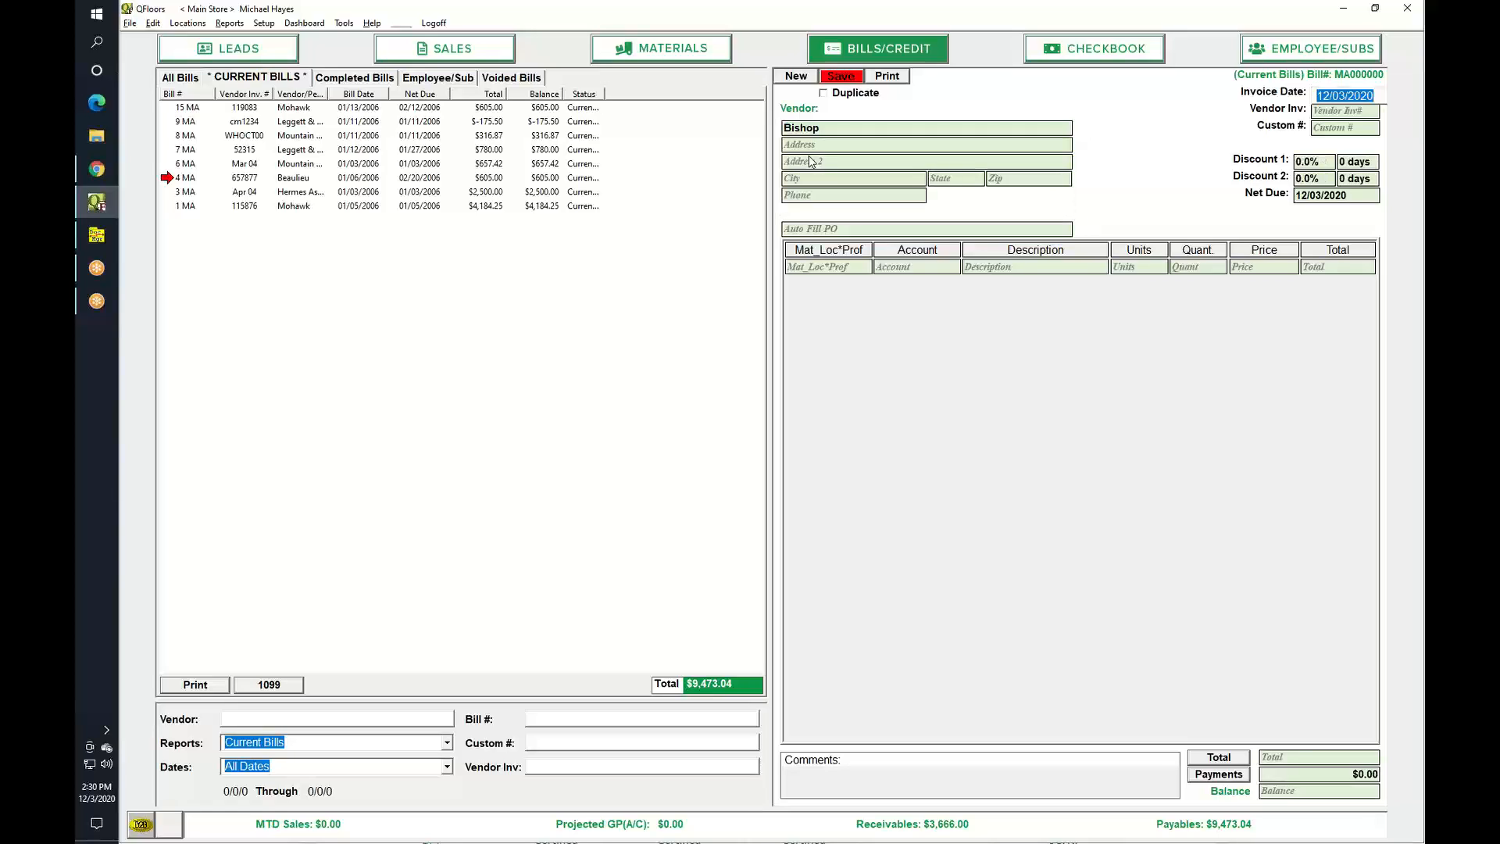
Step: Set the bill's vendor invoice to 32457, keeping the default invoice date and discounts and leaving the custom number blank
{"action": "key", "text": "Tab"}
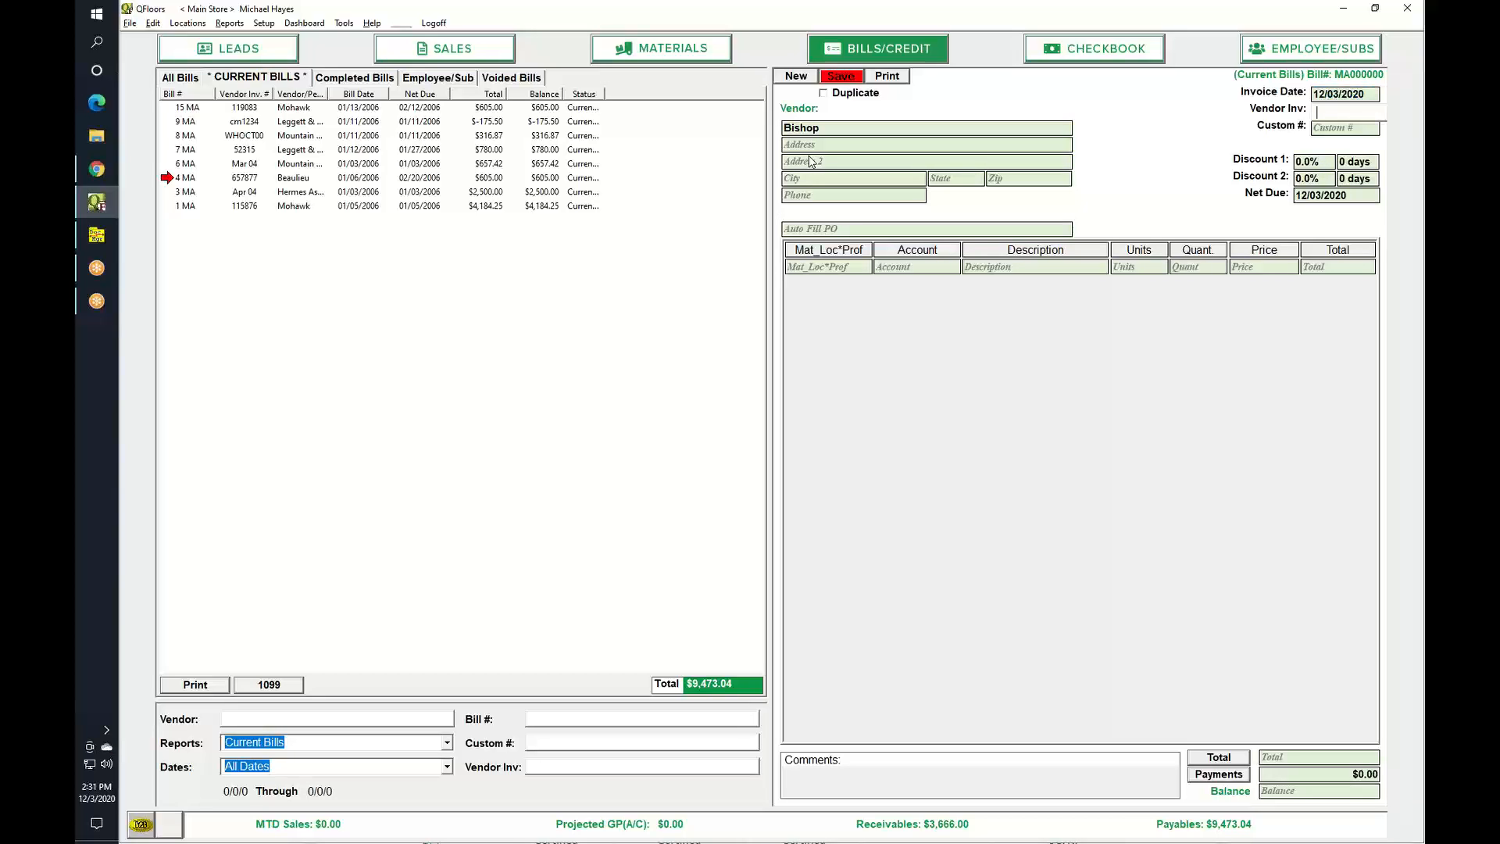
{"action": "type", "text": "32457"}
{"action": "key", "text": "Tab"}
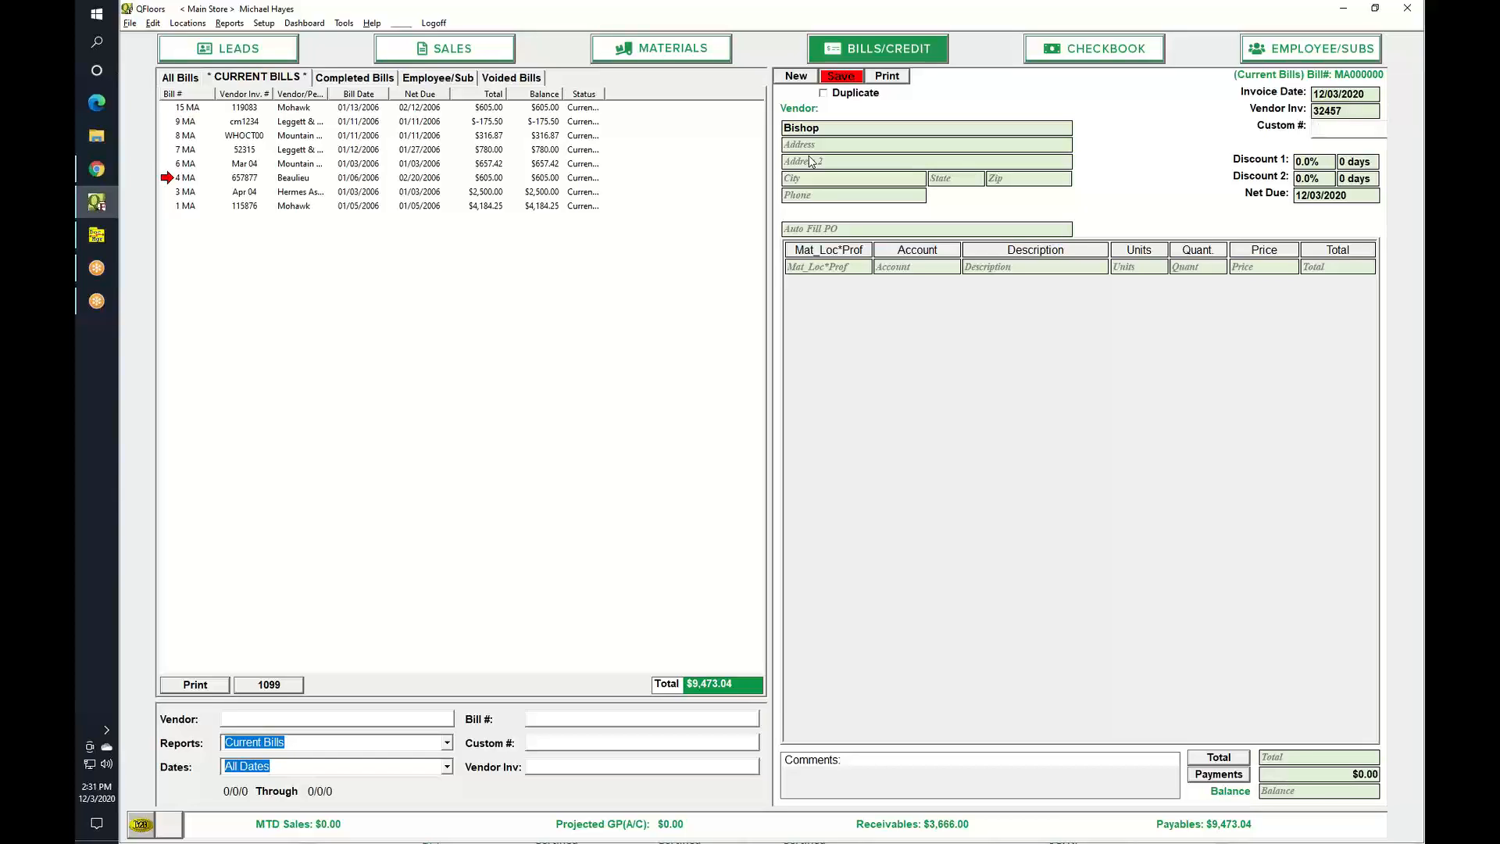
{"action": "key", "text": "Tab"}
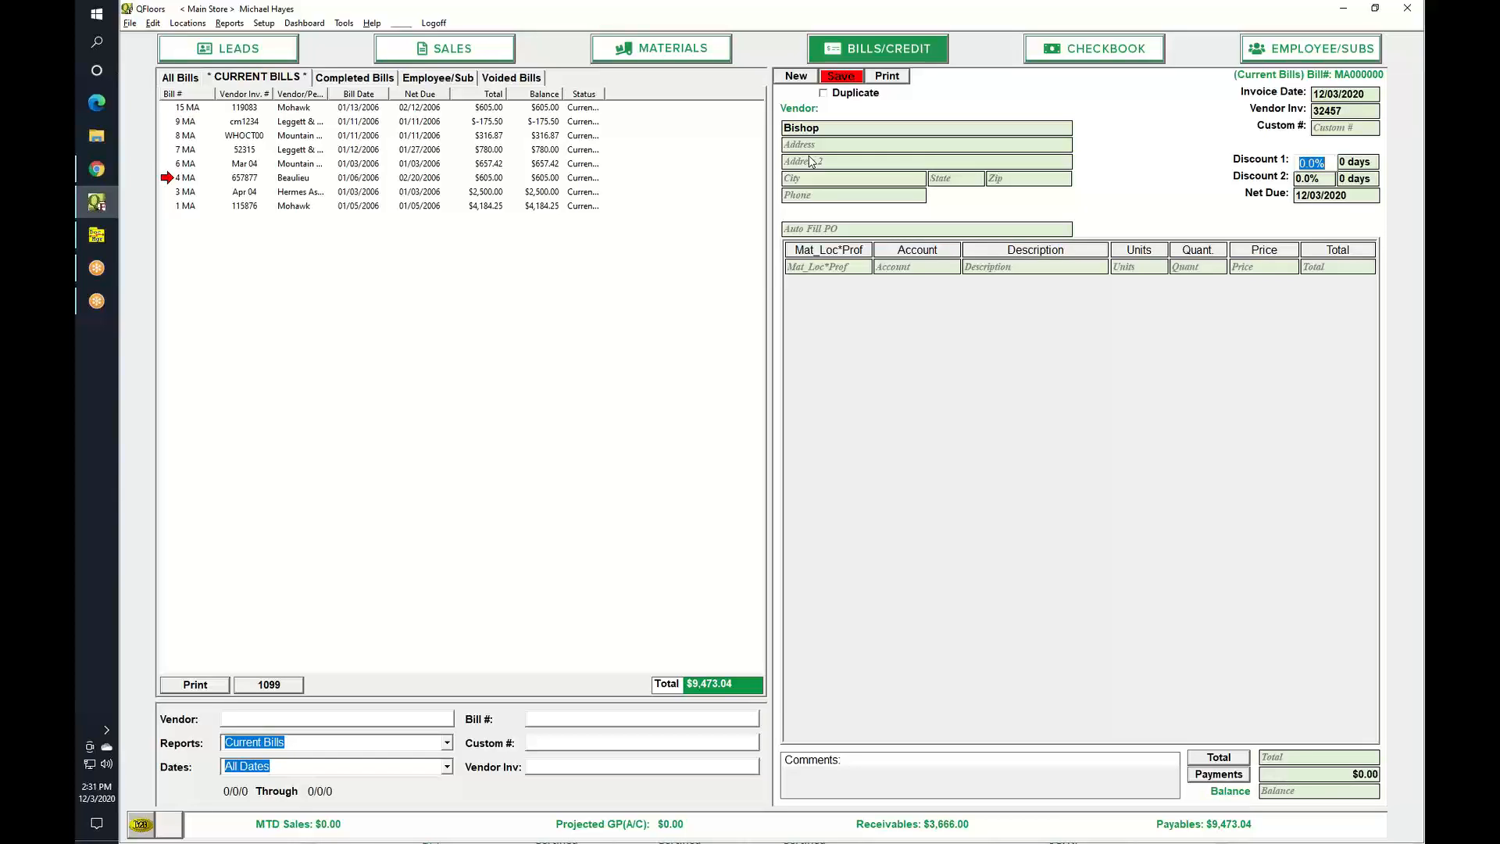
{"action": "key", "text": "Tab"}
{"action": "key", "text": "Tab"}
{"action": "key", "text": "Tab"}
{"action": "key", "text": "Tab"}
{"action": "key", "text": "Tab"}
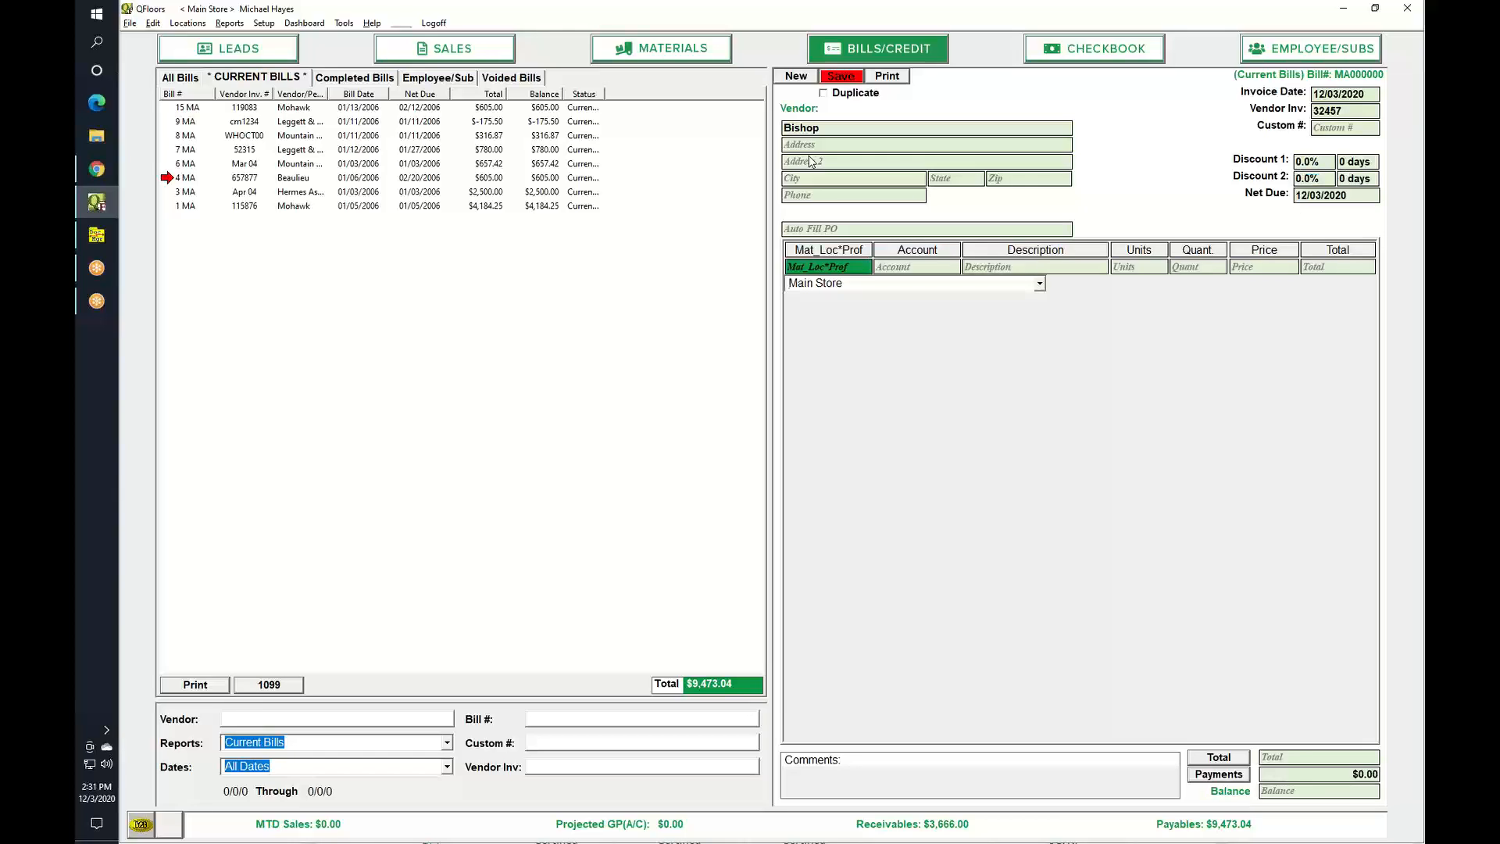
Step: Auto-fill the Bishop bill's lines from purchase order 18, using location Main Store and profit center Carpet
{"action": "left_click", "coordinate": [823, 227]}
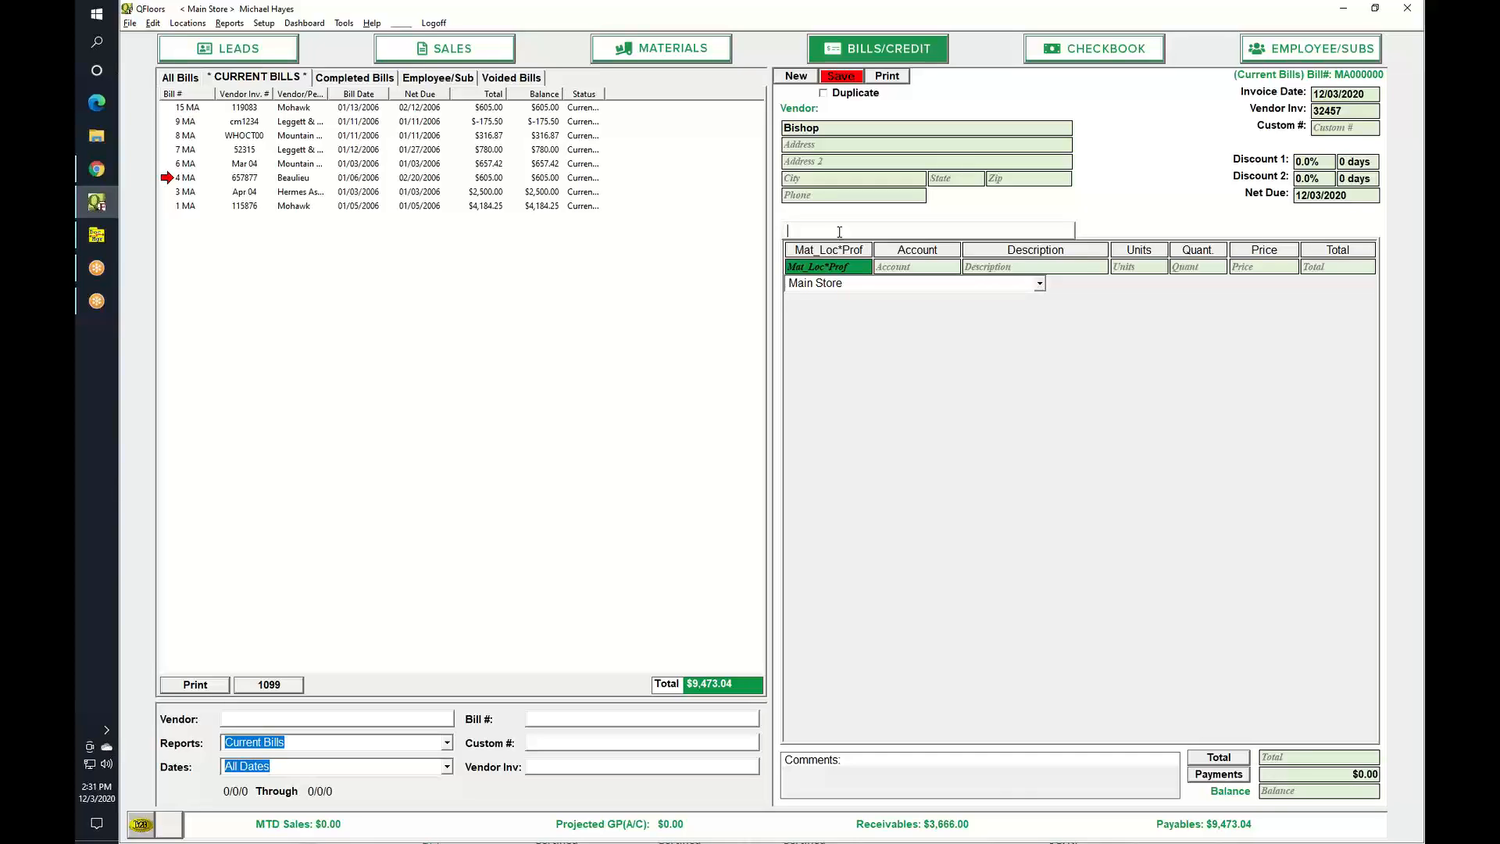
{"action": "type", "text": "18"}
{"action": "key", "text": "Return"}
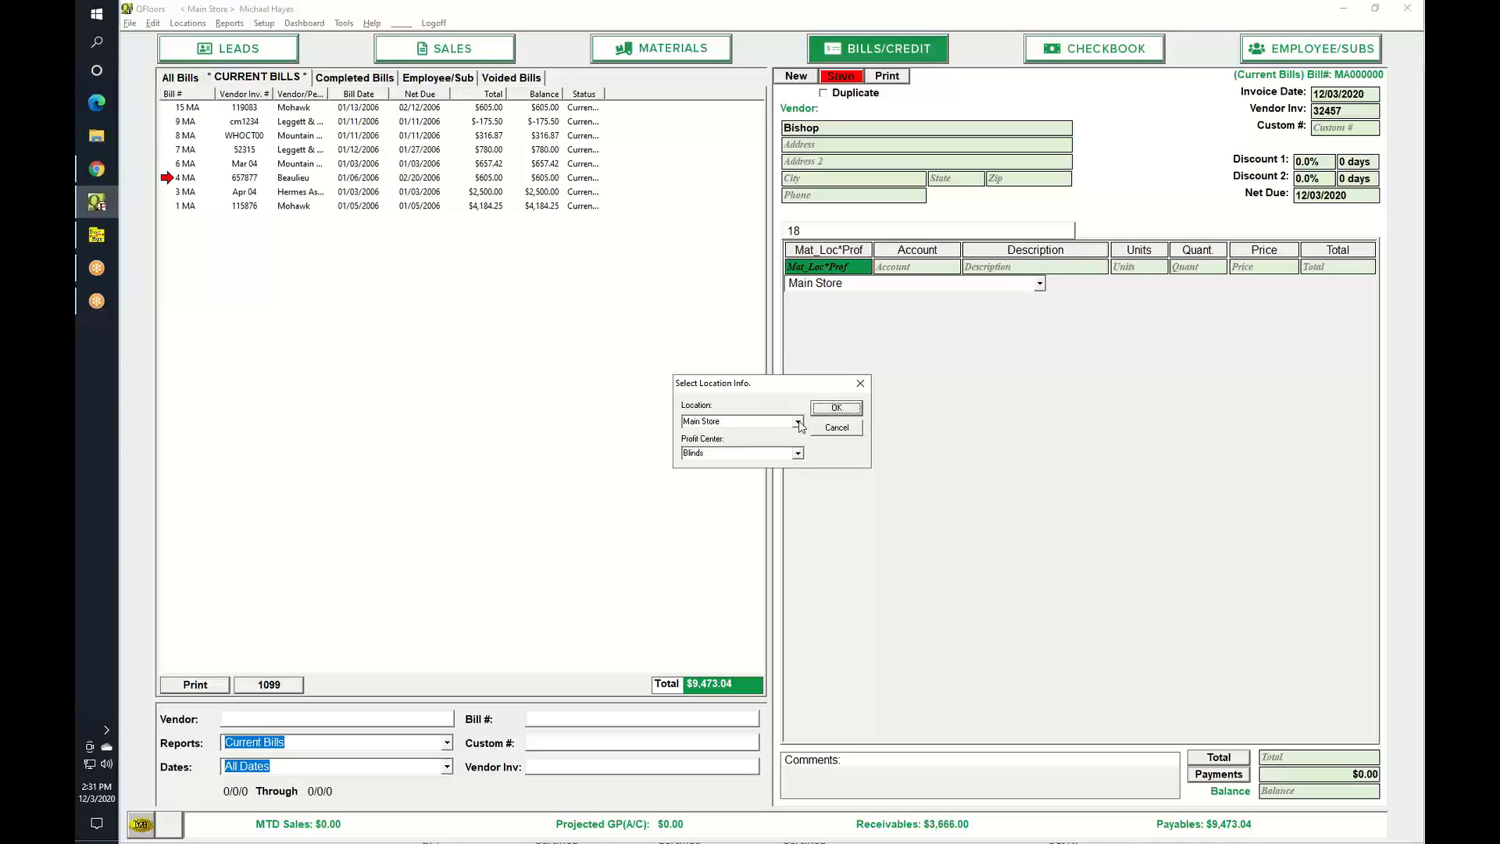
{"action": "left_click", "coordinate": [797, 454]}
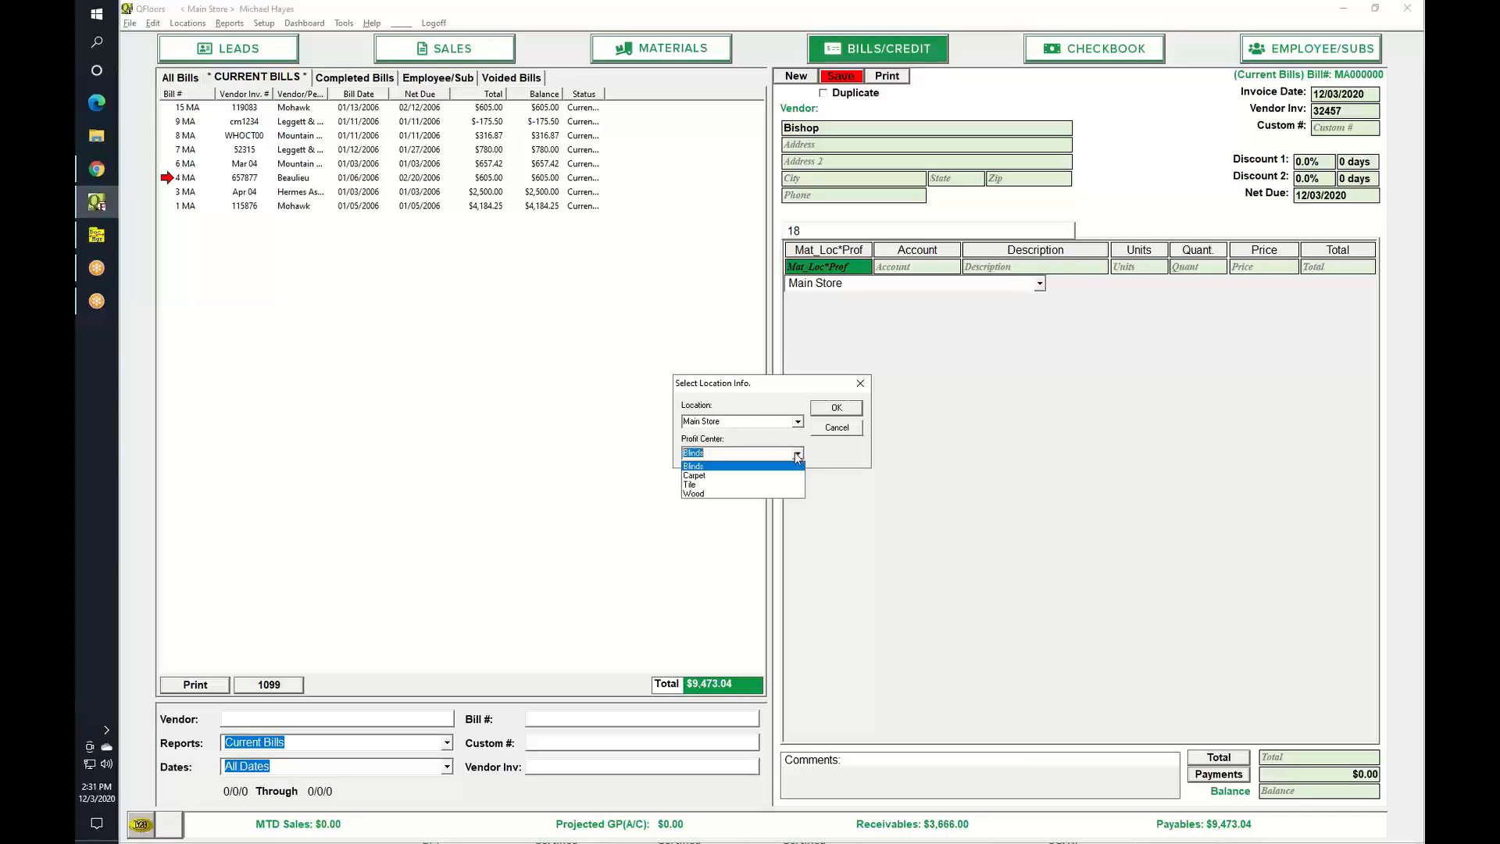
{"action": "left_click", "coordinate": [712, 476]}
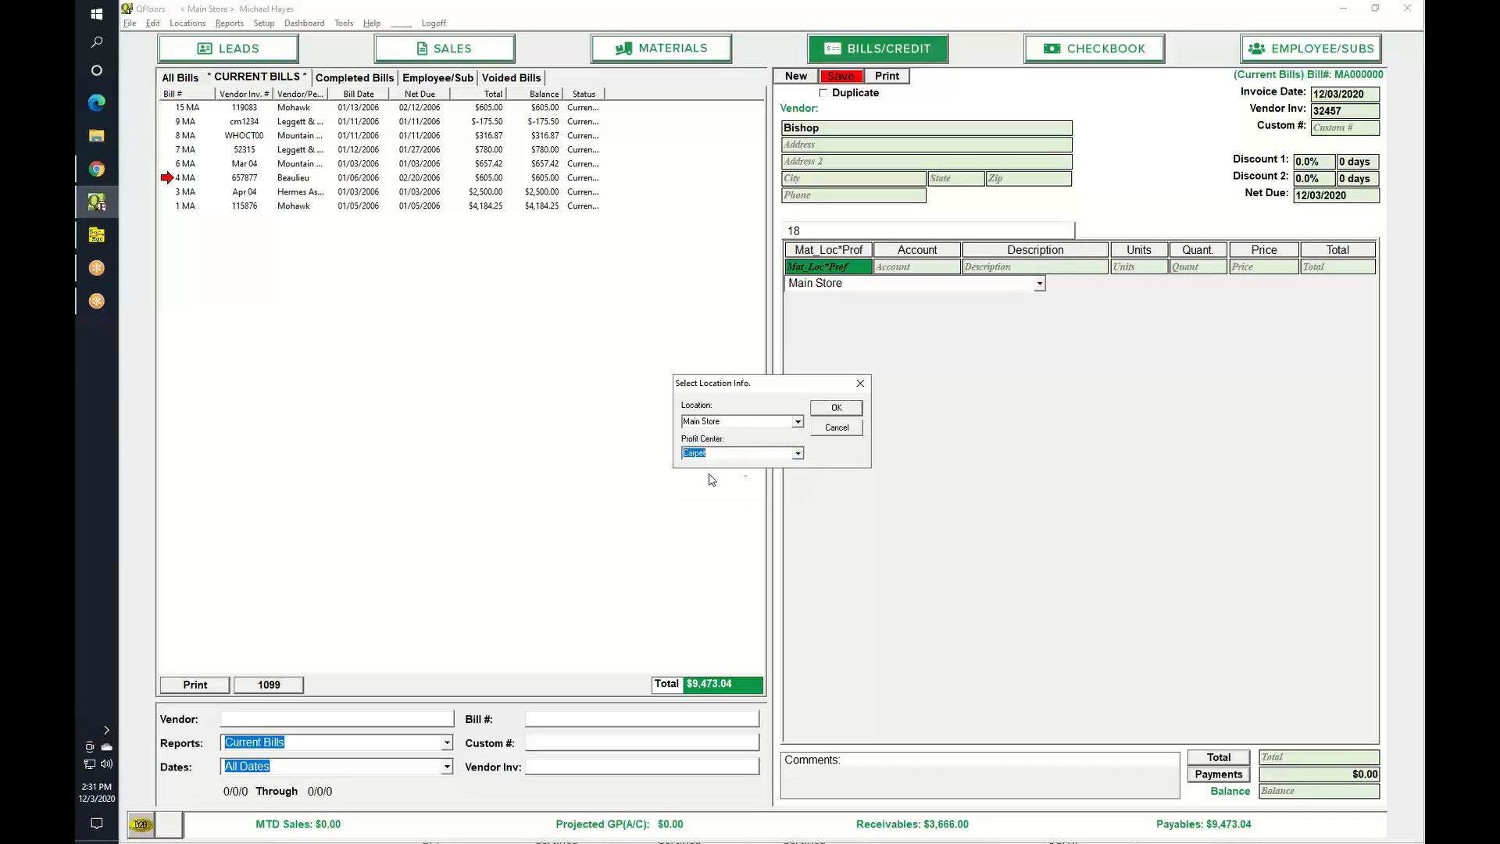
{"action": "left_click", "coordinate": [836, 408]}
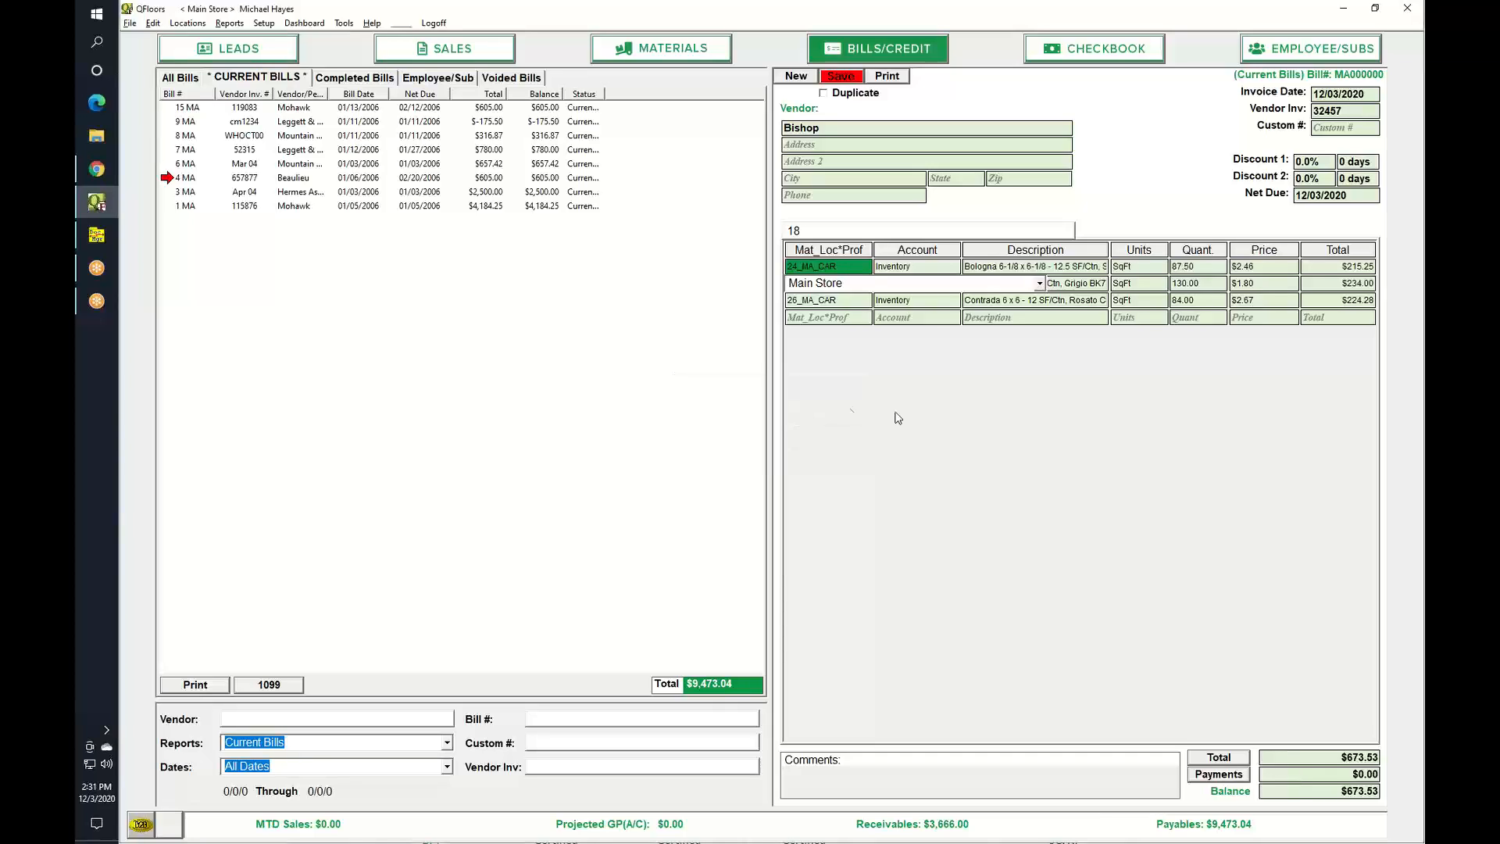
{"action": "left_click", "coordinate": [931, 321]}
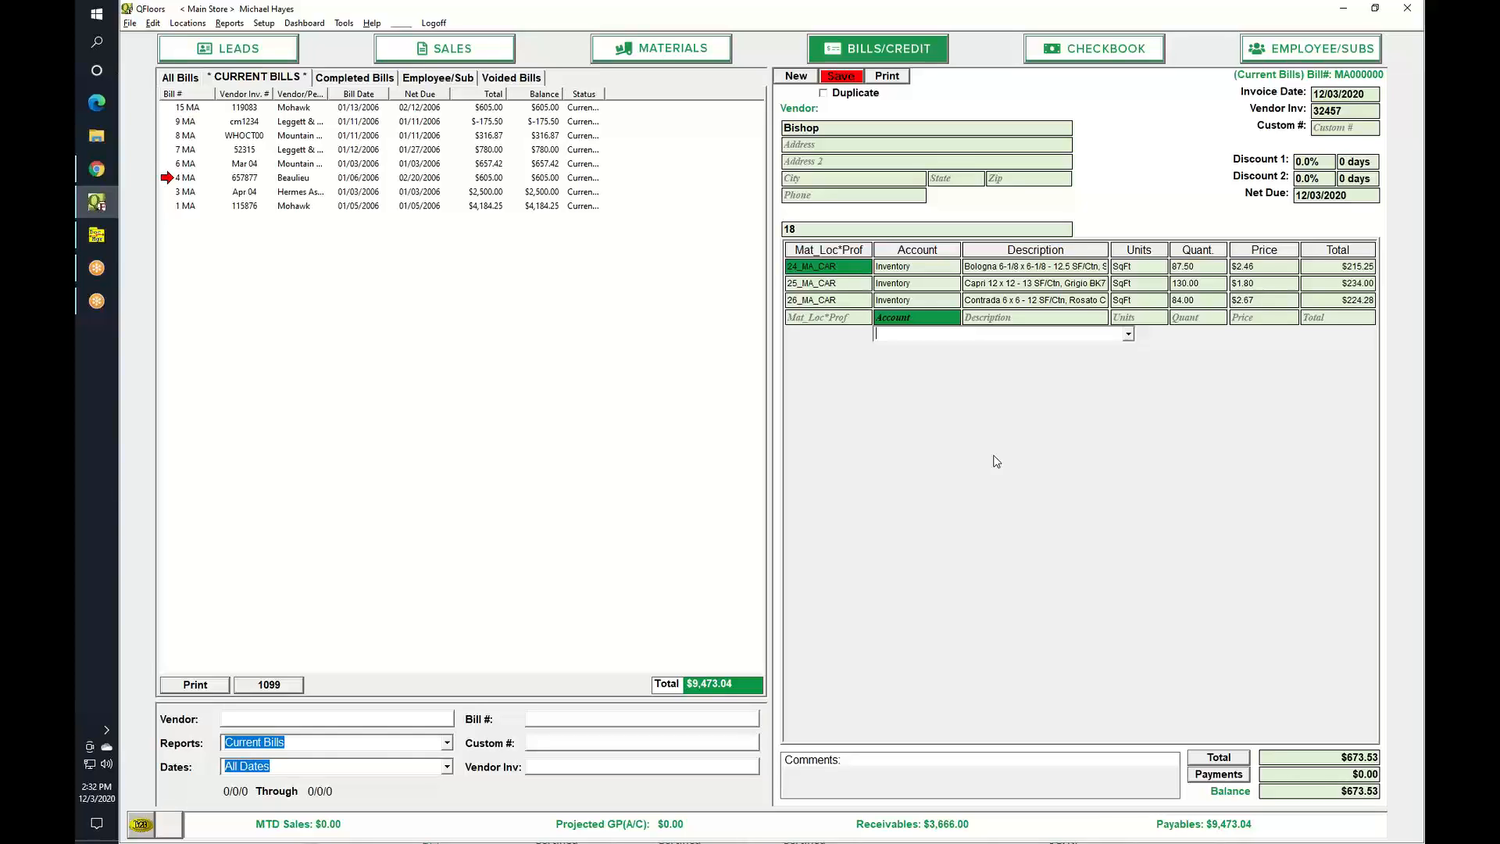
{"action": "left_click", "coordinate": [792, 228]}
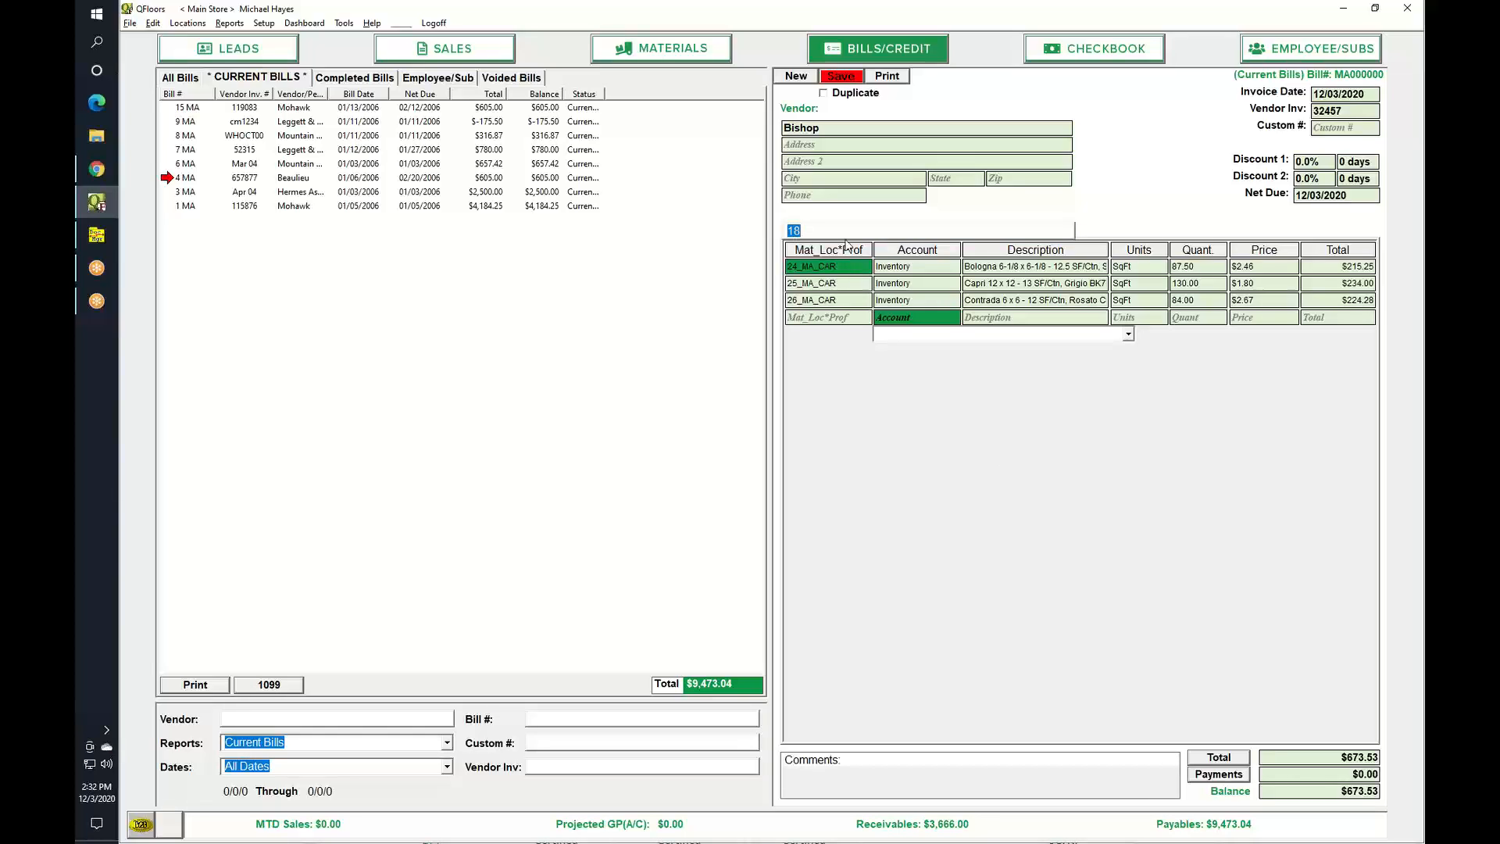
Step: Select the three Thomasville products, 21, 20 and 19, in the Materials purchase orders list
{"action": "left_click", "coordinate": [659, 50]}
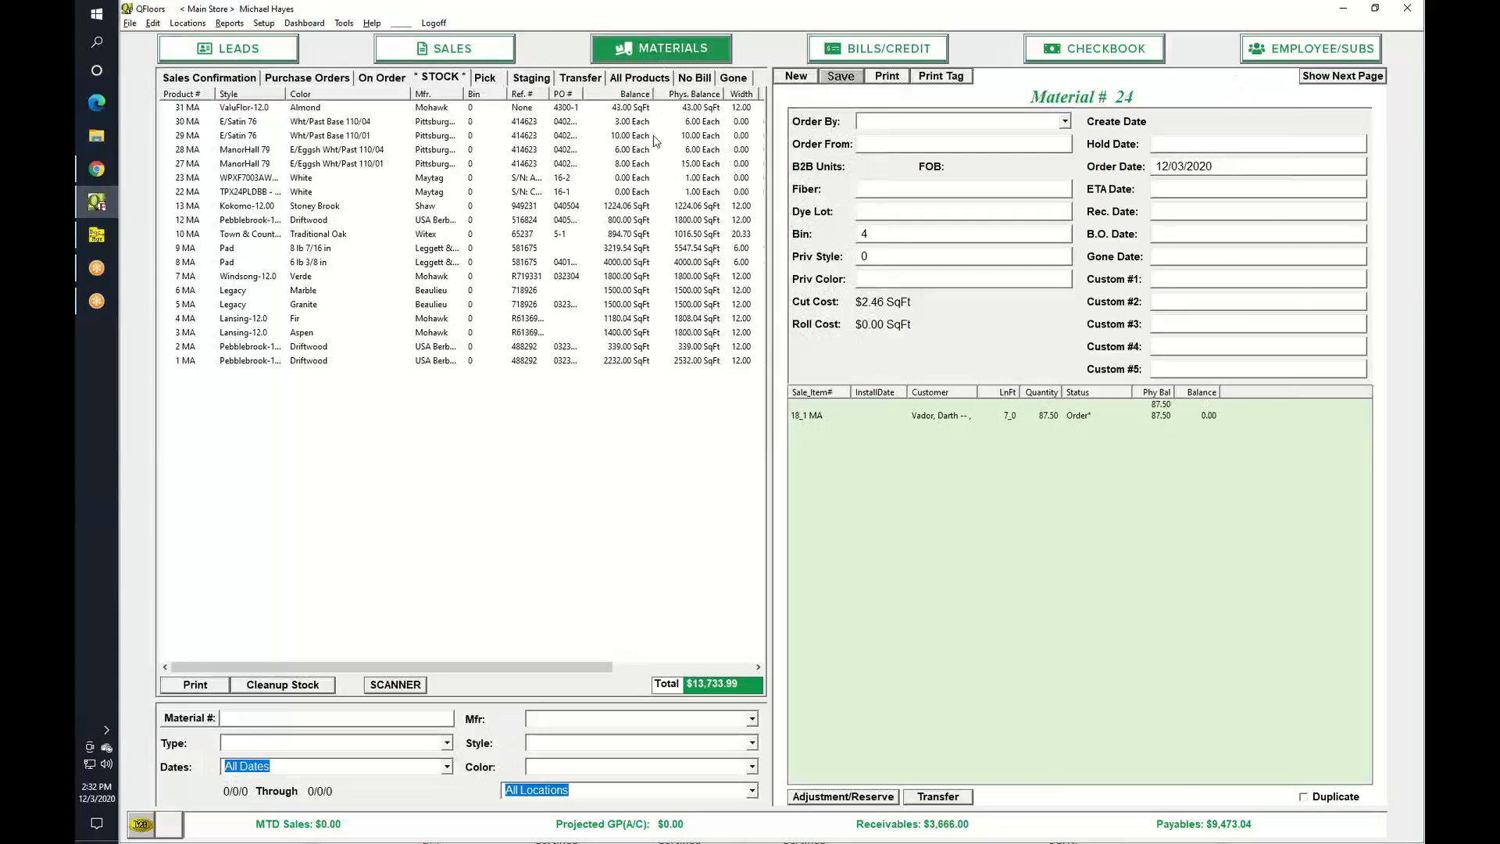
{"action": "left_click", "coordinate": [386, 79]}
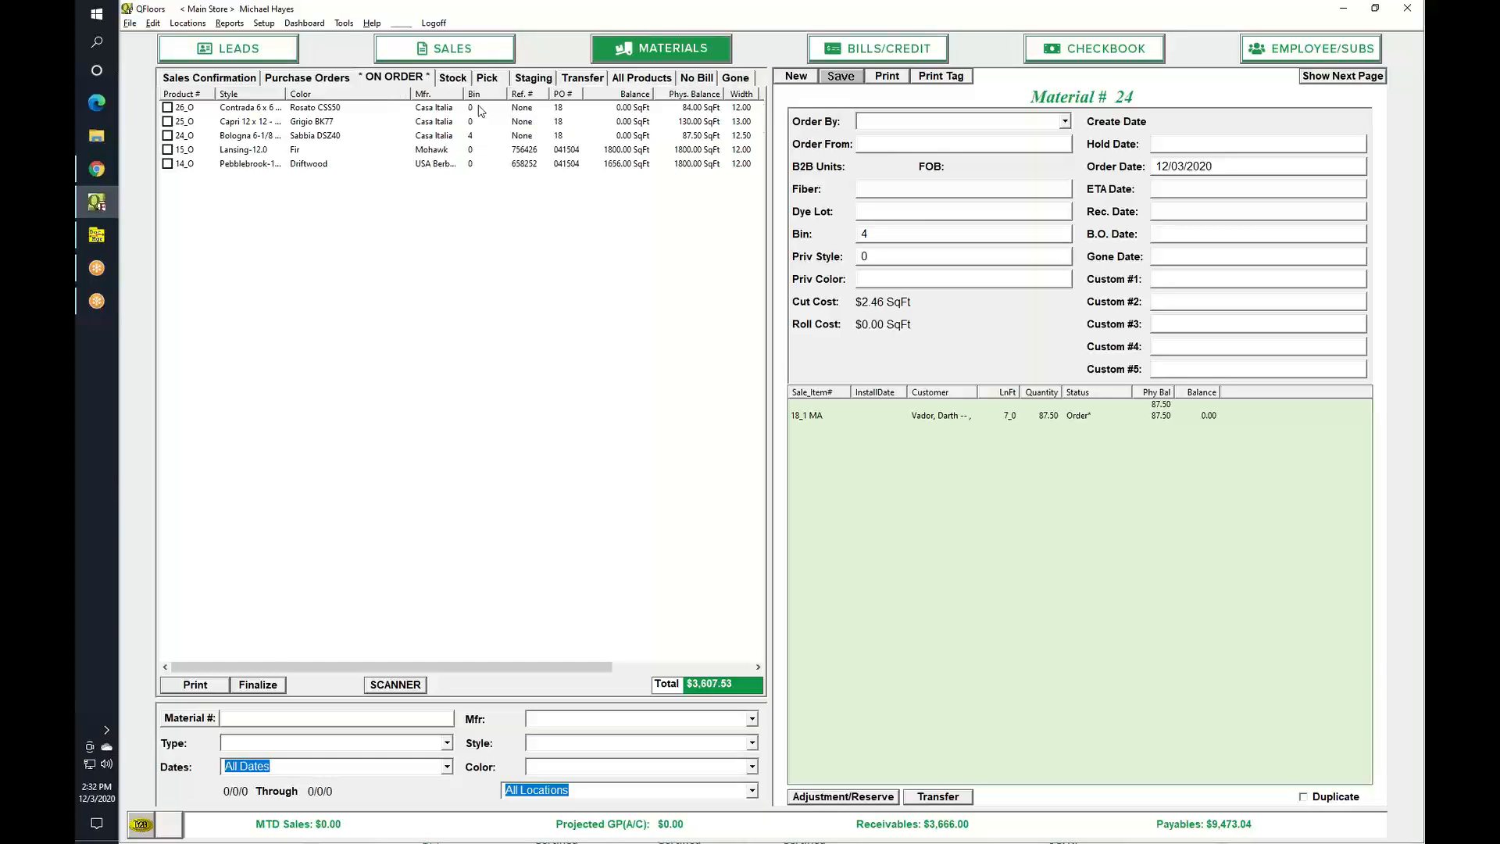
{"action": "left_click", "coordinate": [328, 78]}
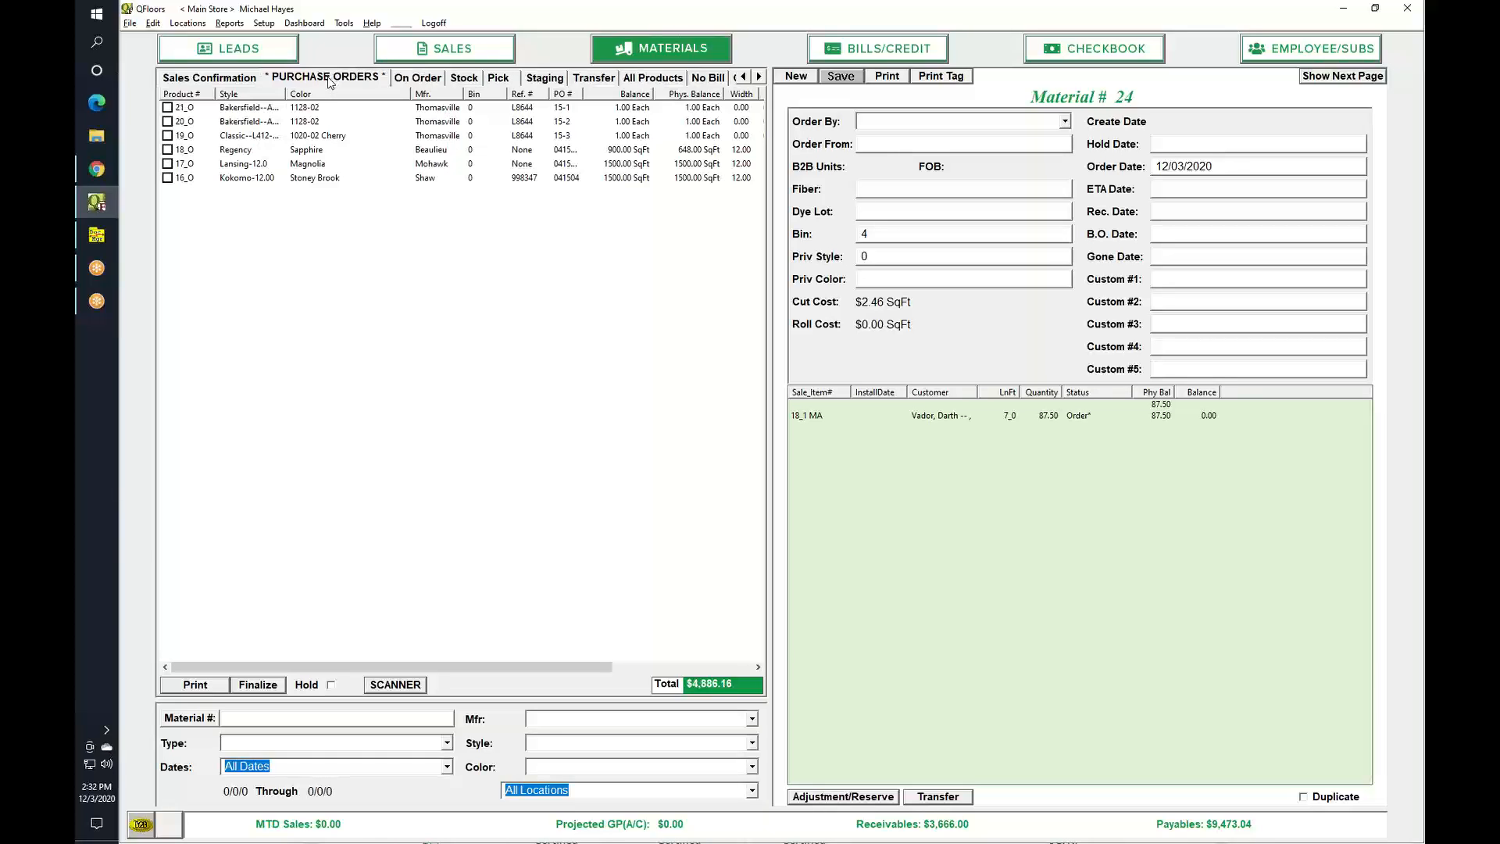
{"action": "left_click", "coordinate": [167, 108]}
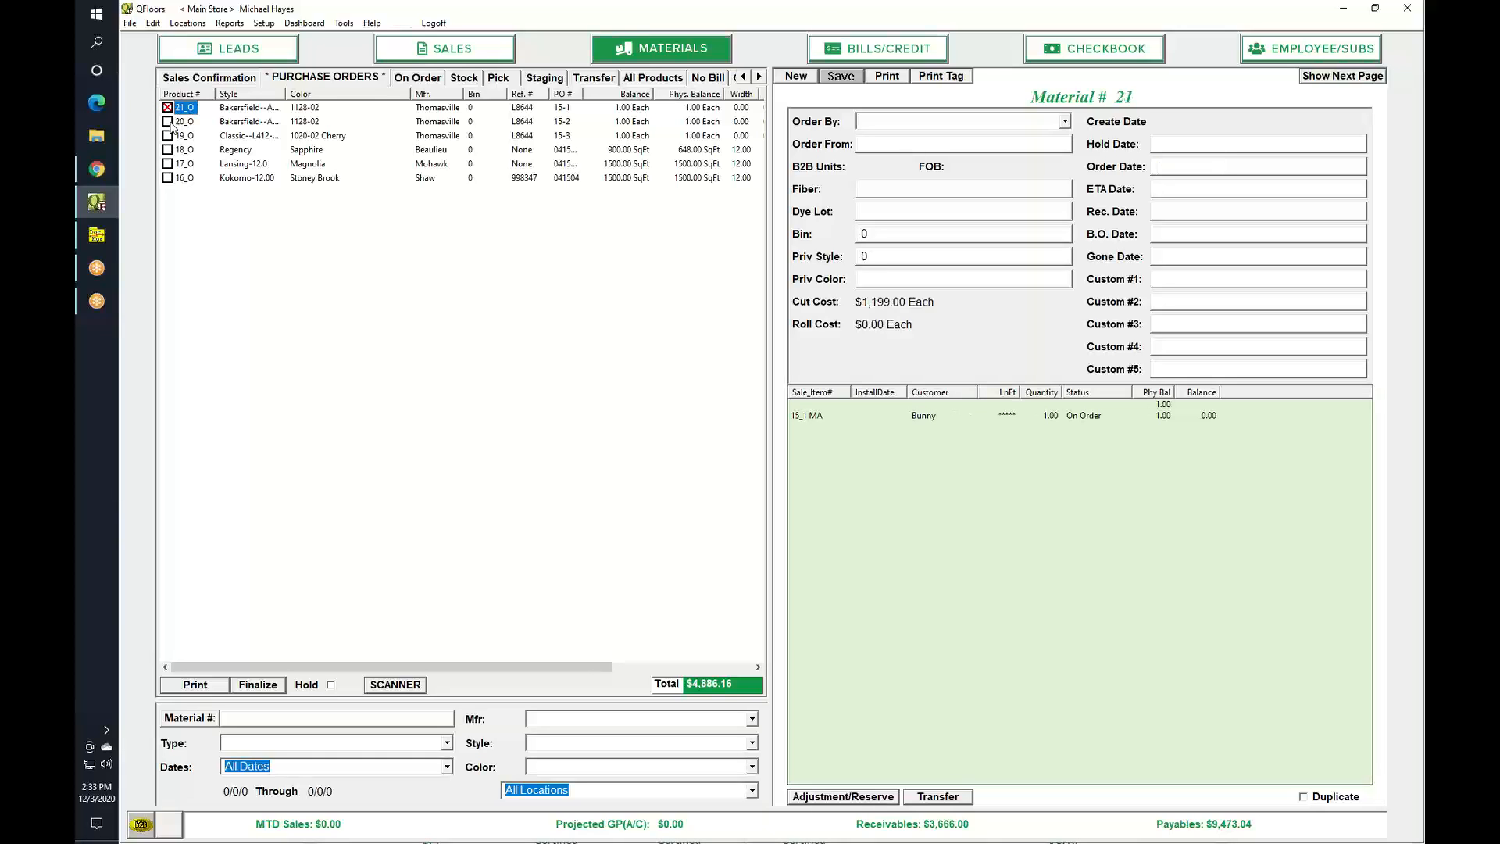
{"action": "left_click", "coordinate": [167, 122]}
{"action": "left_click", "coordinate": [167, 136]}
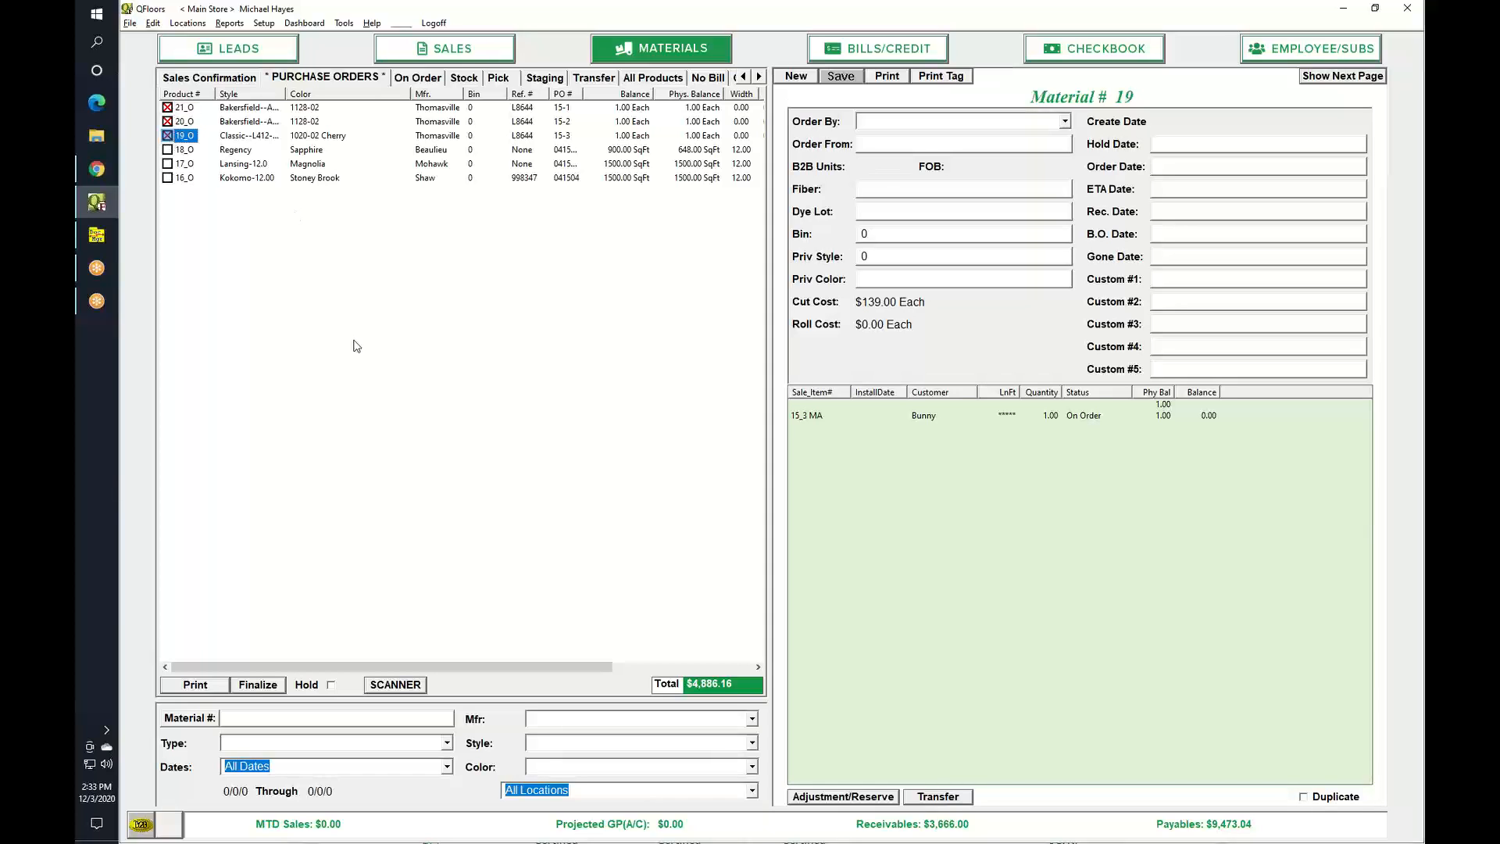
Step: Finalize the selected products with vendor Thomasville and PO number THO15, applying that number to all of them
{"action": "left_click", "coordinate": [264, 685]}
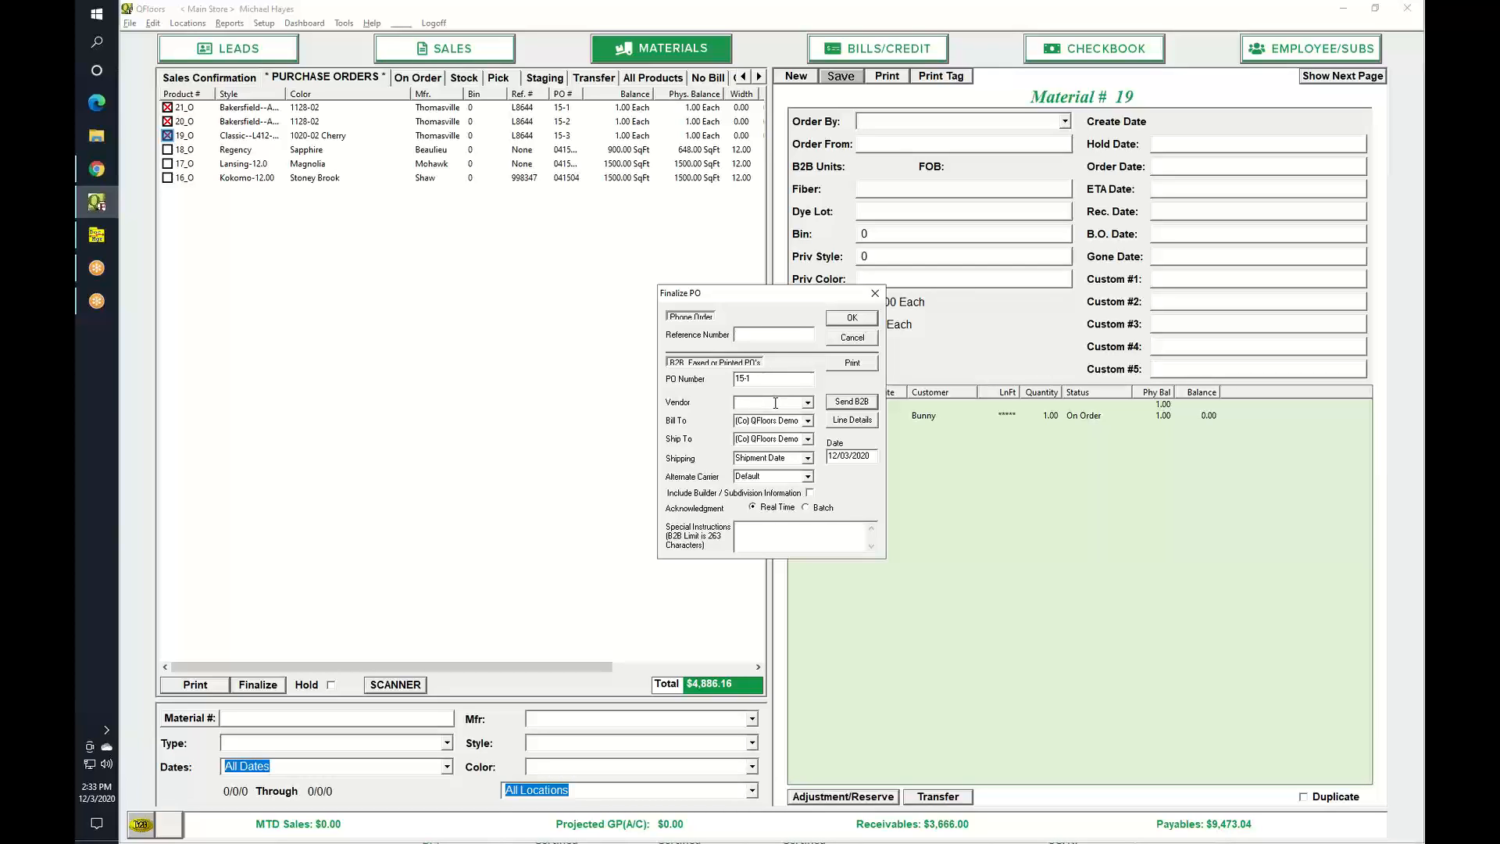
{"action": "type", "text": "Thomasville"}
{"action": "key", "text": "Return"}
{"action": "key", "text": "BackSpace"}
{"action": "key", "text": "BackSpace"}
{"action": "key", "text": "Tab"}
{"action": "left_click", "coordinate": [854, 365]}
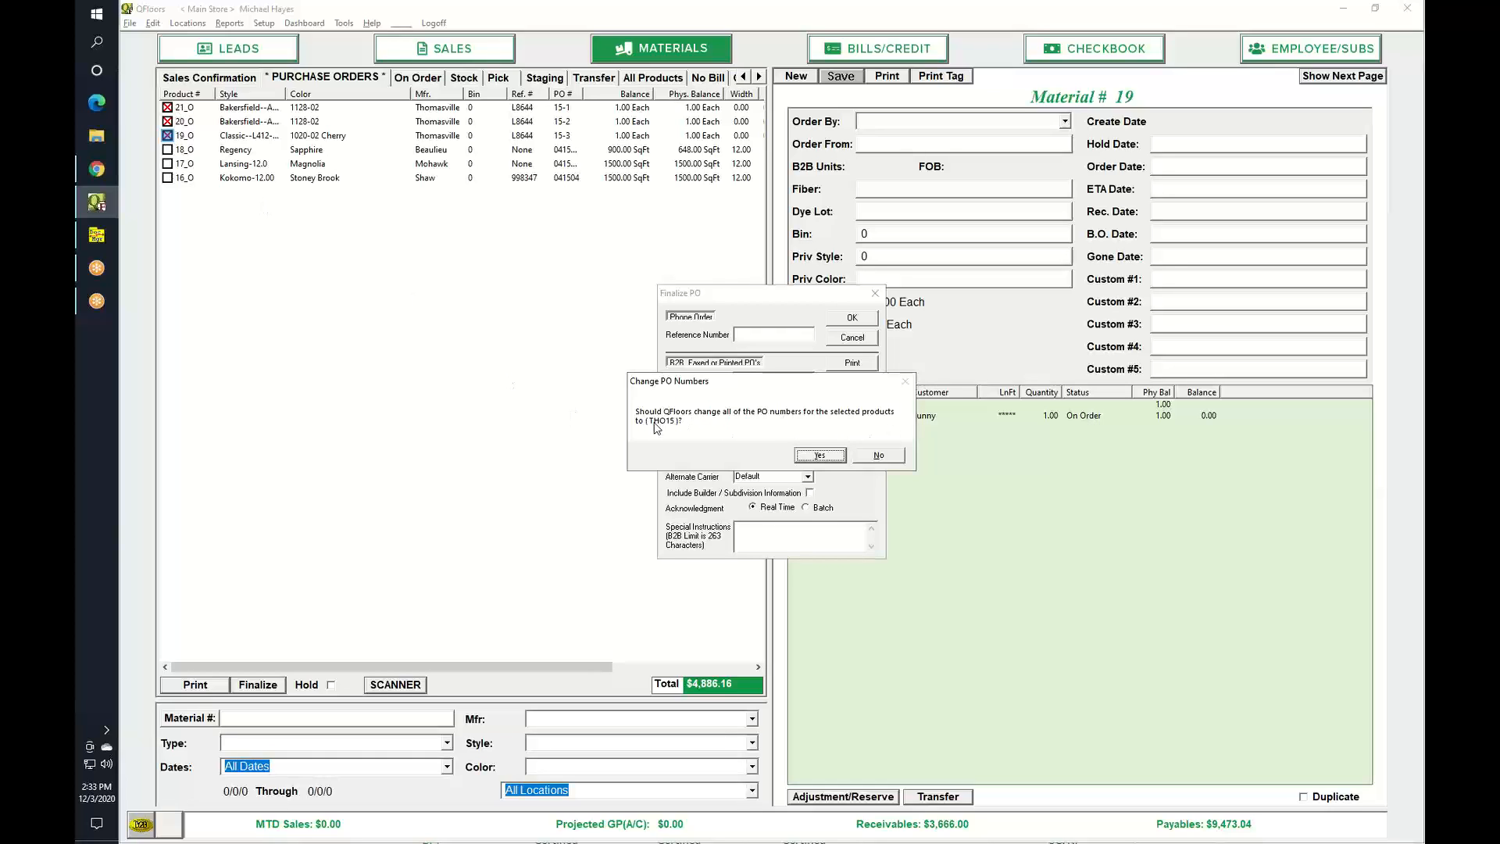
{"action": "left_click", "coordinate": [822, 456]}
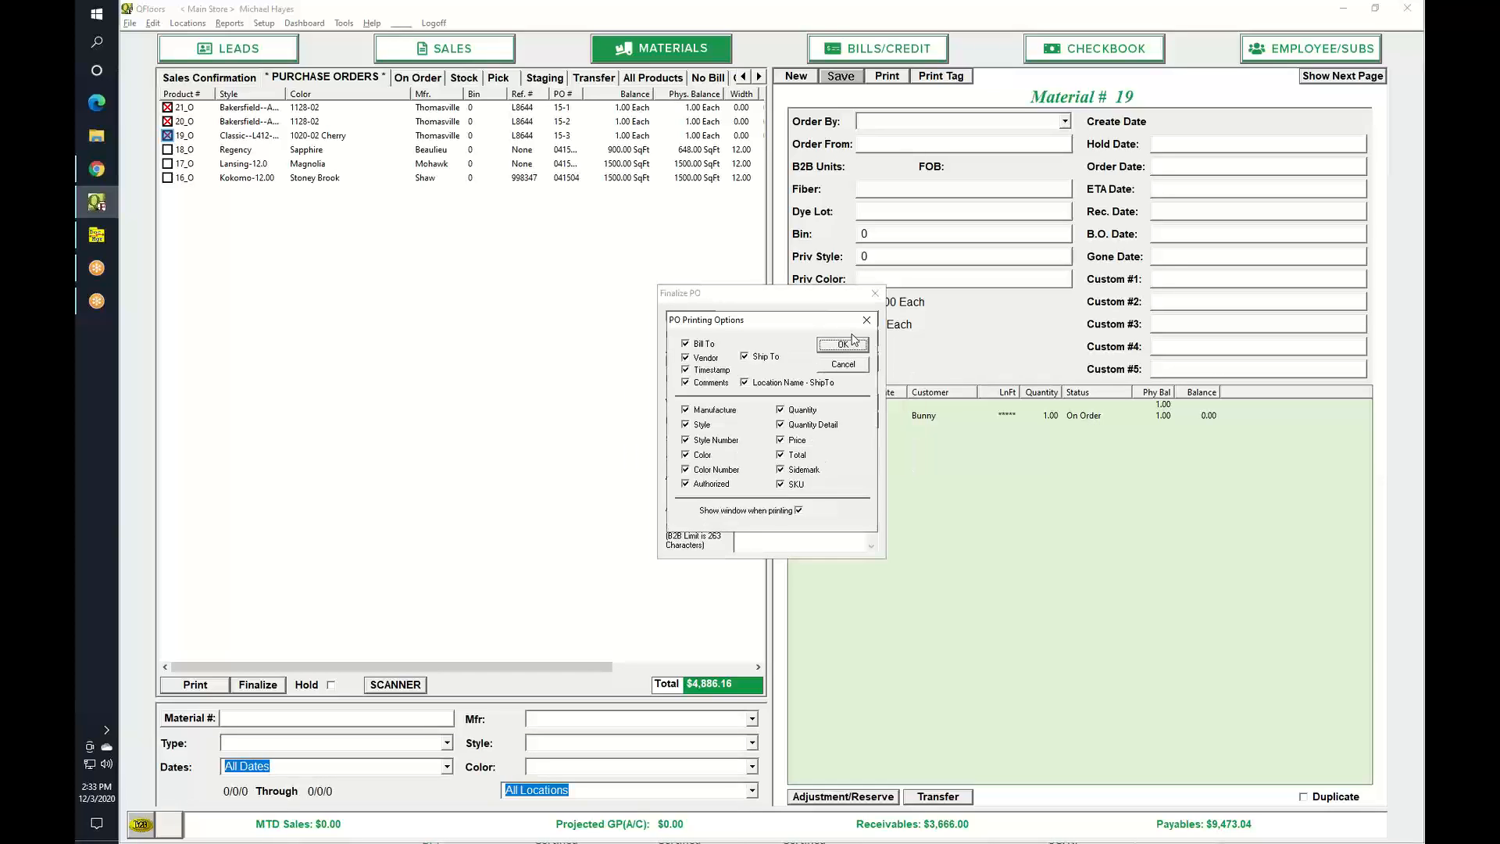
Step: Accept the default PO printing options, cancel the printout and complete the finalization without a reference number
{"action": "left_click", "coordinate": [844, 345]}
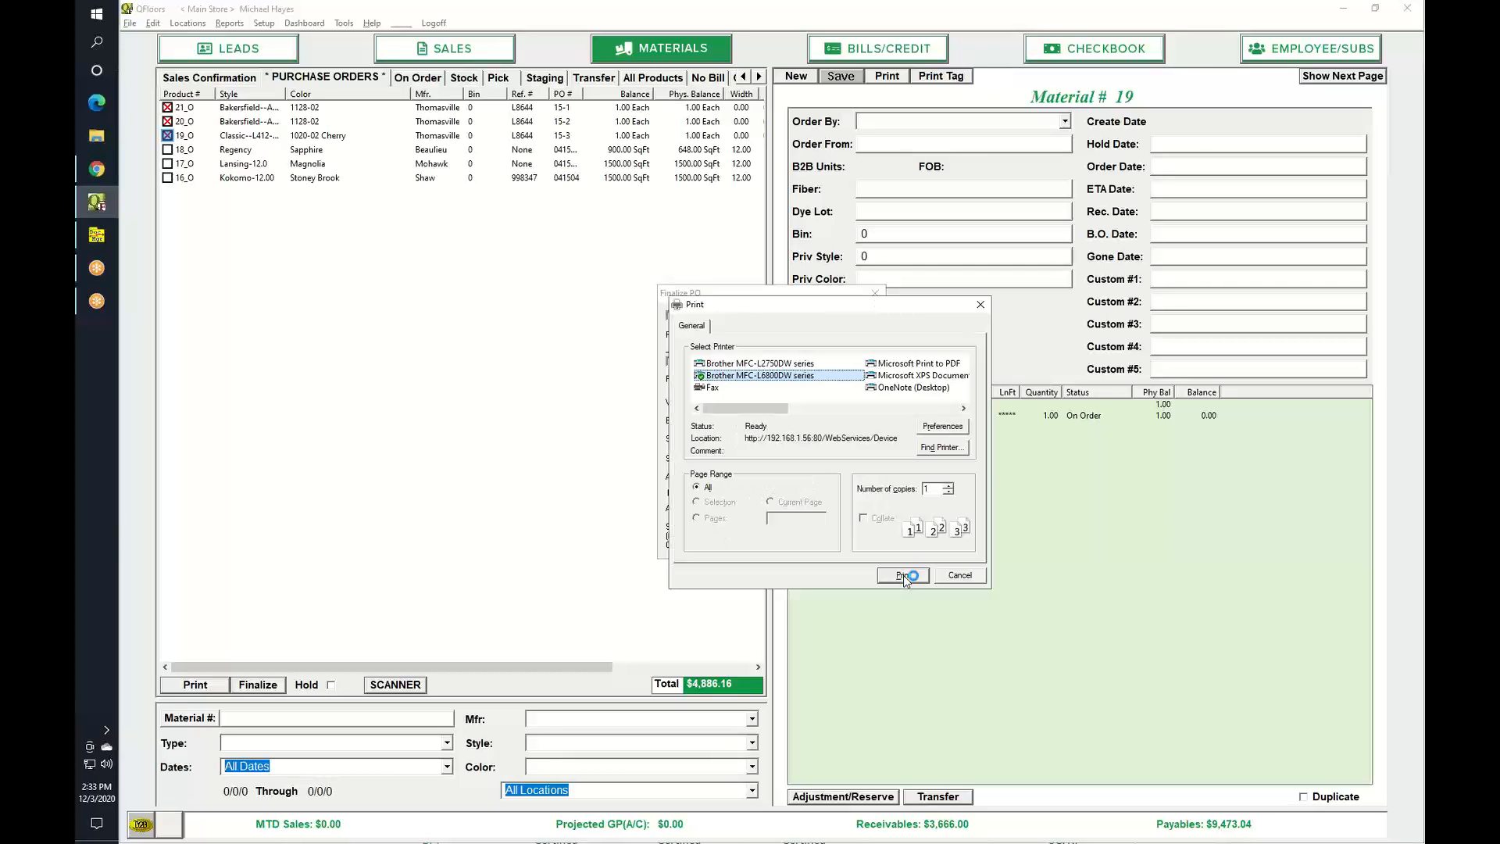
{"action": "left_click", "coordinate": [960, 575]}
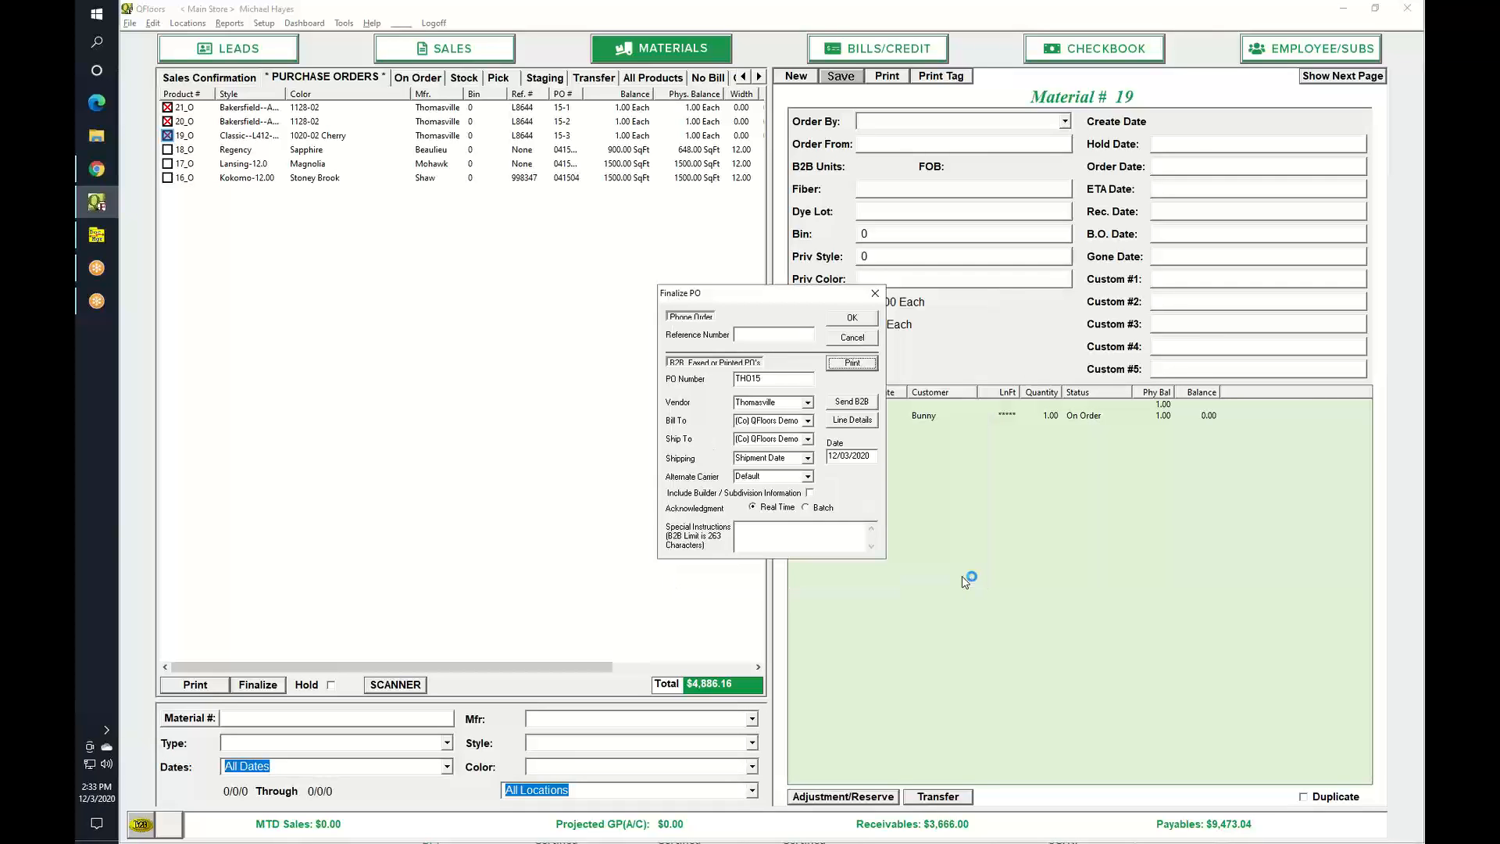
{"action": "left_click", "coordinate": [853, 318]}
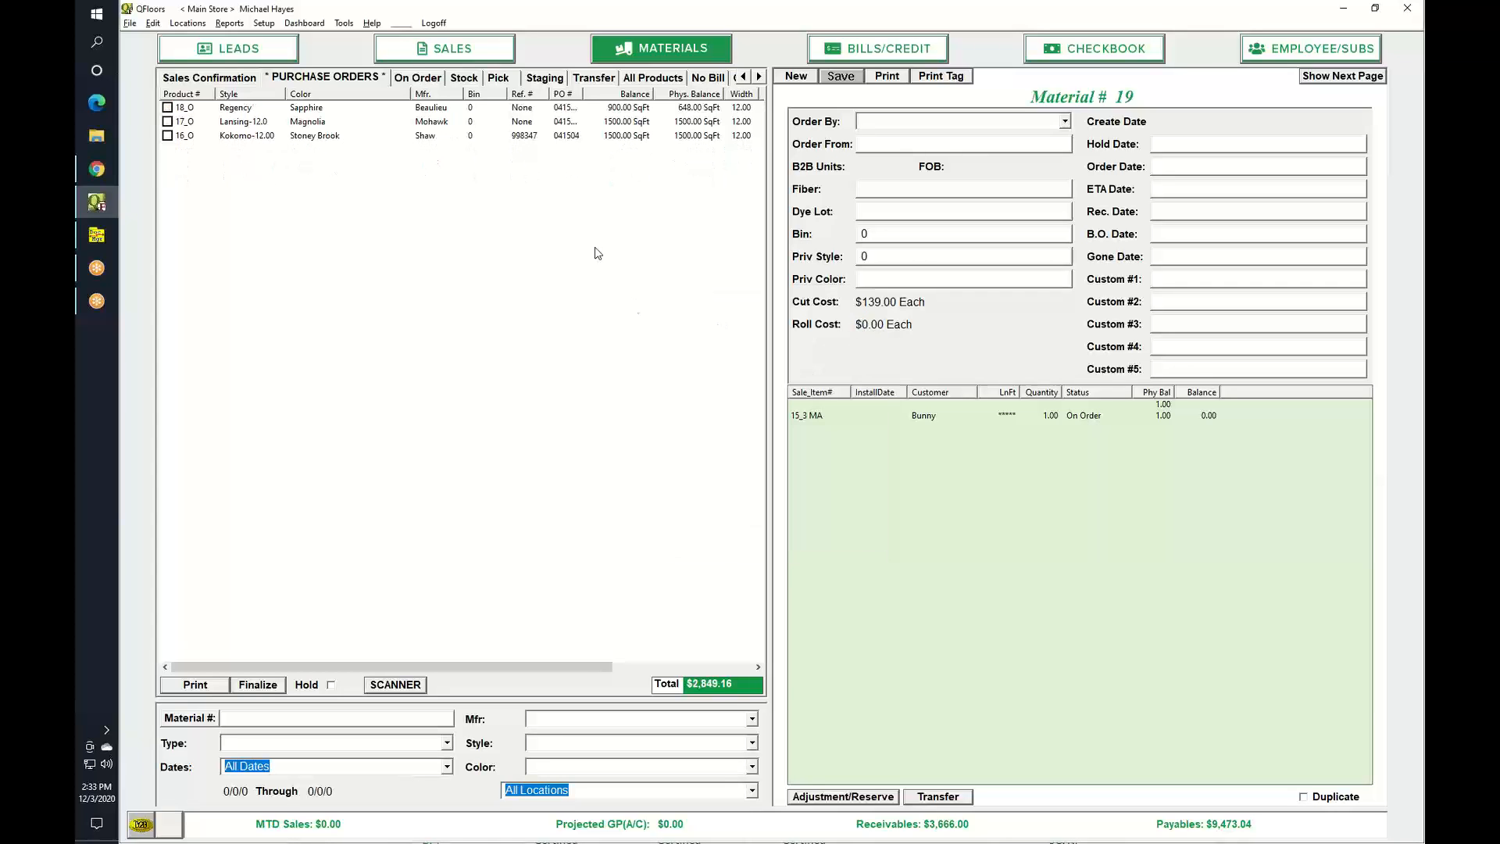
Step: Widen the PO # column of the On Order materials list so the full PO numbers fit
{"action": "left_click", "coordinate": [407, 78]}
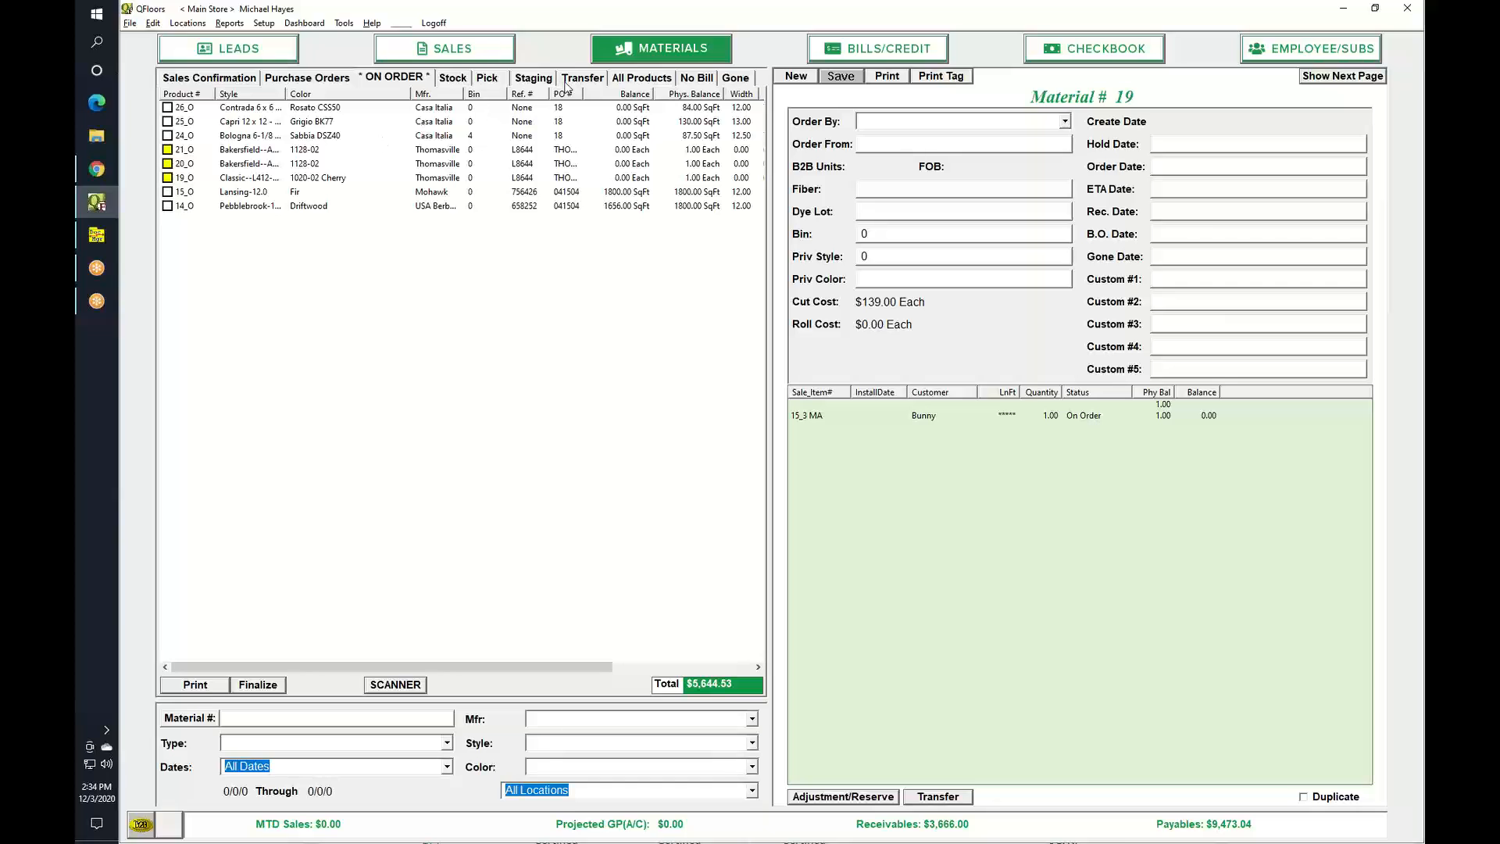
{"action": "left_click_drag", "start_coordinate": [585, 93], "coordinate": [601, 93]}
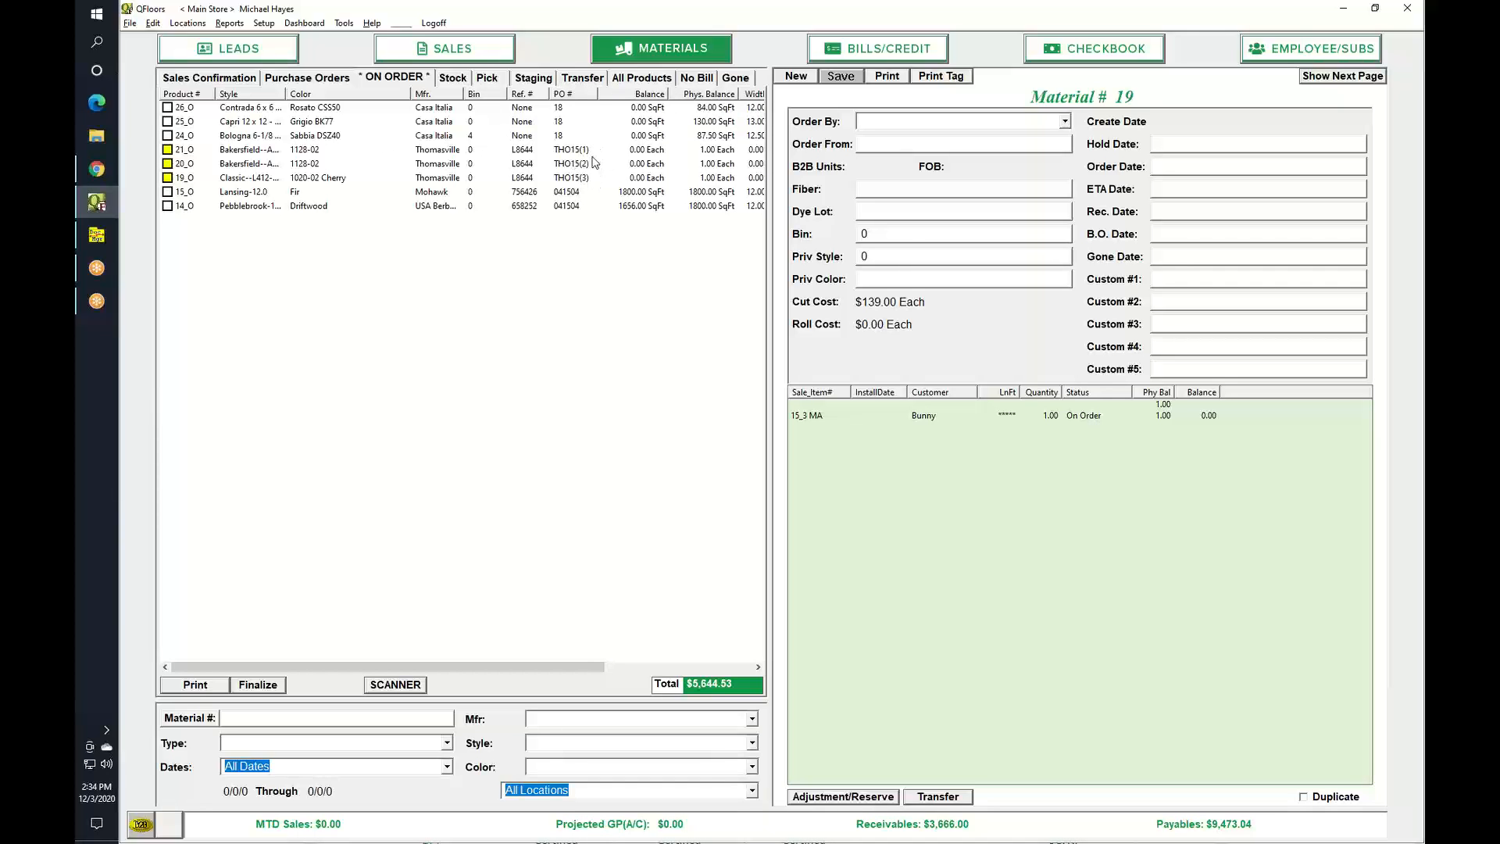
{"action": "left_click", "coordinate": [868, 50]}
{"action": "left_click", "coordinate": [690, 50]}
Step: Save the Bishop bill and schedule its full payoff as a check due 12/03/2020
{"action": "left_click", "coordinate": [871, 53]}
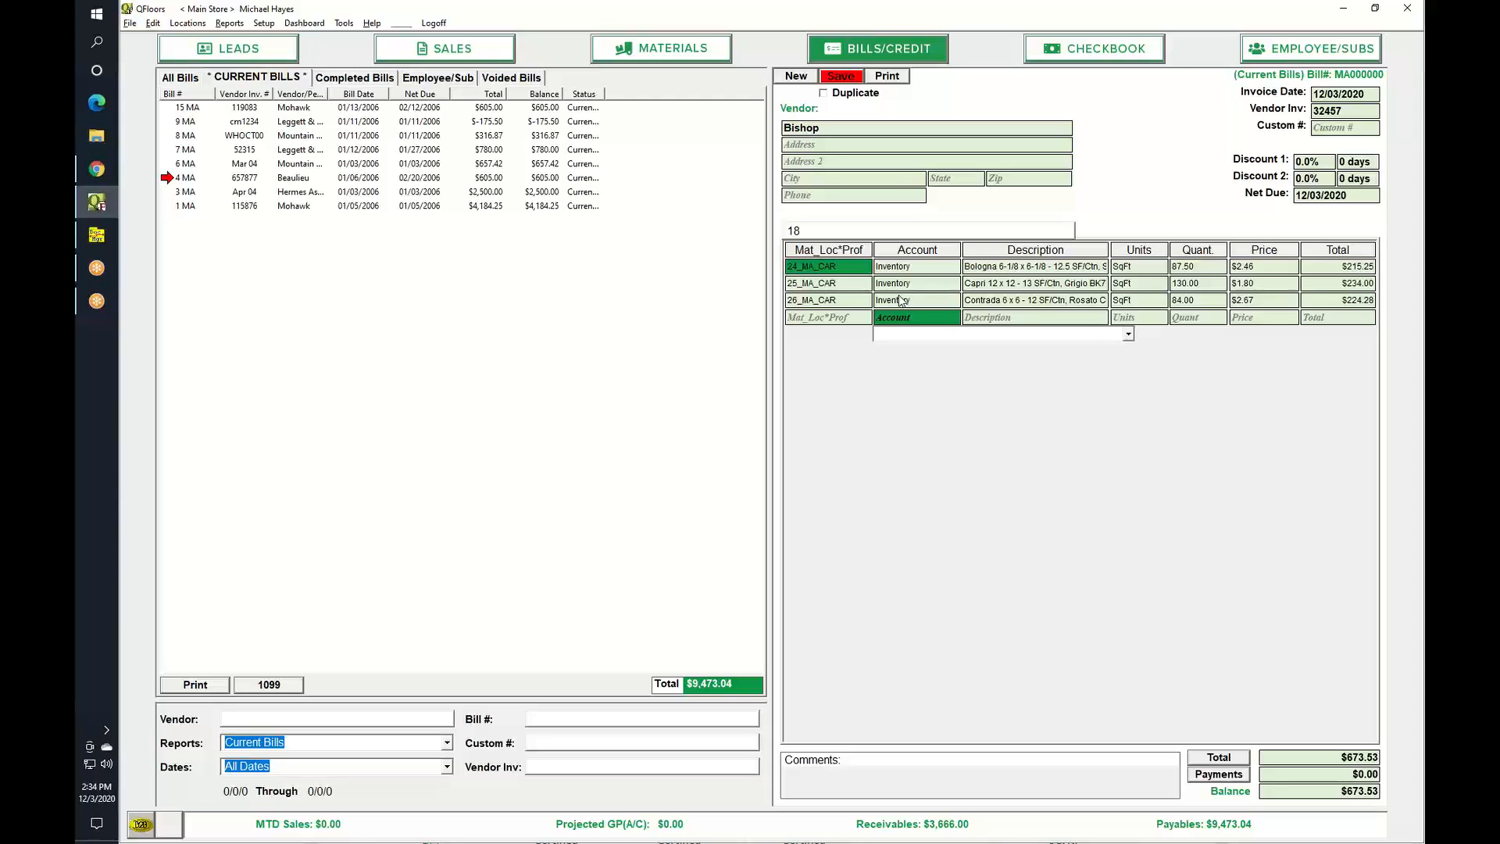
{"action": "left_click", "coordinate": [859, 81]}
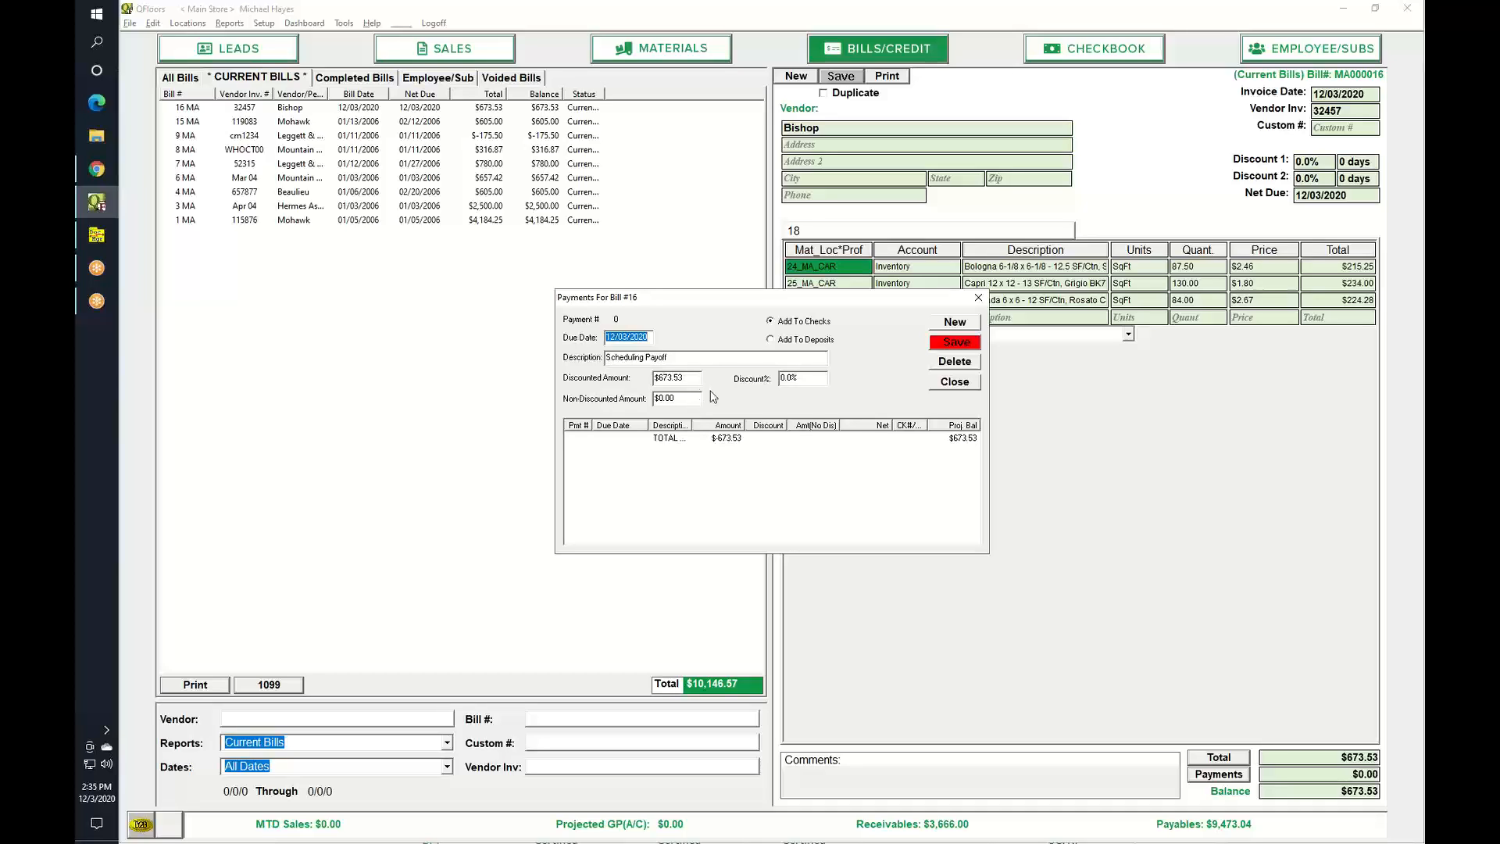
{"action": "left_click", "coordinate": [955, 342]}
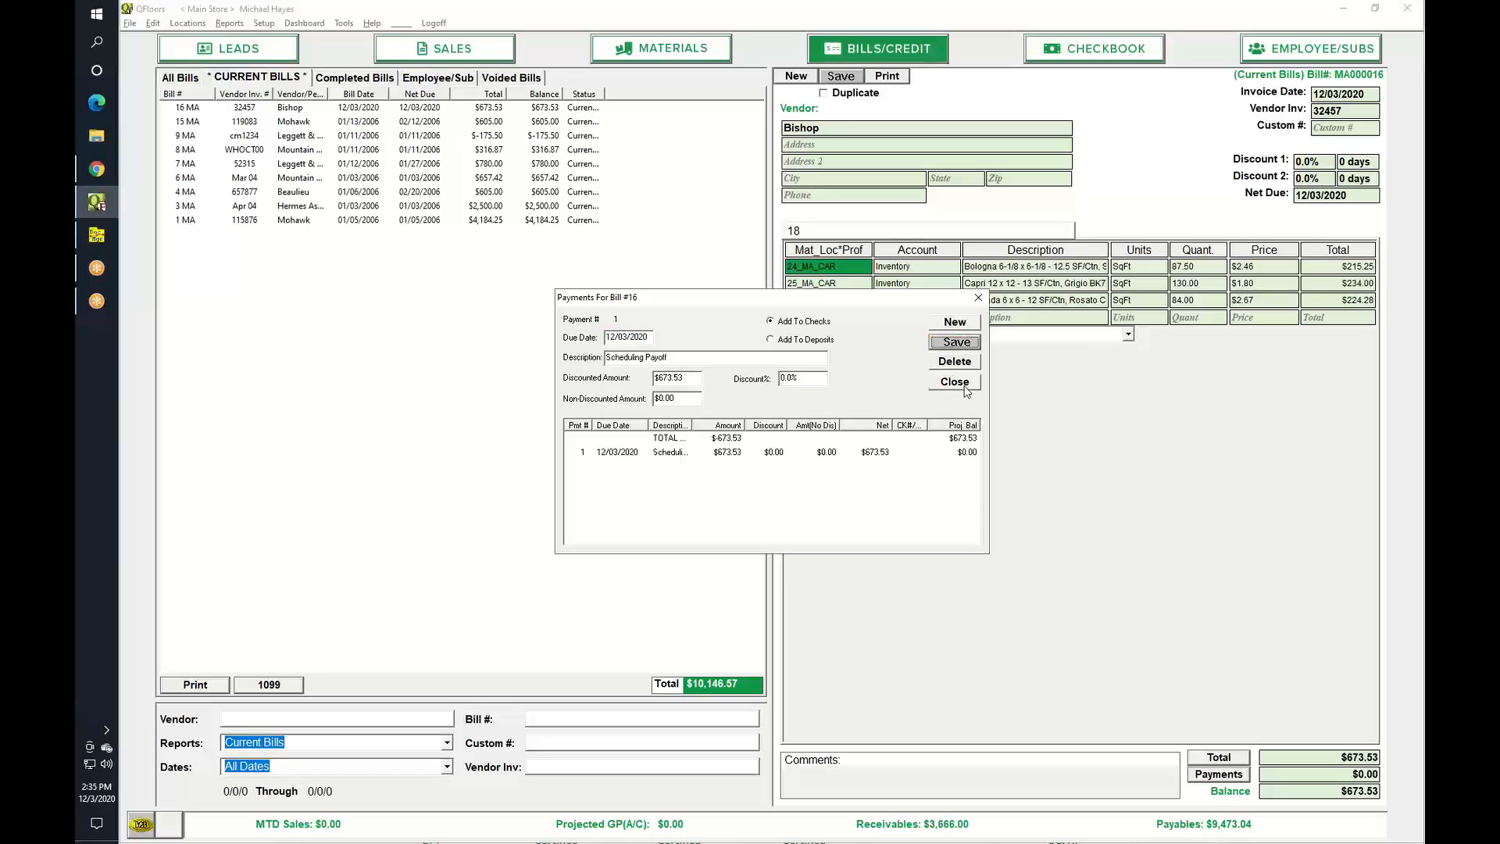
{"action": "left_click", "coordinate": [967, 385]}
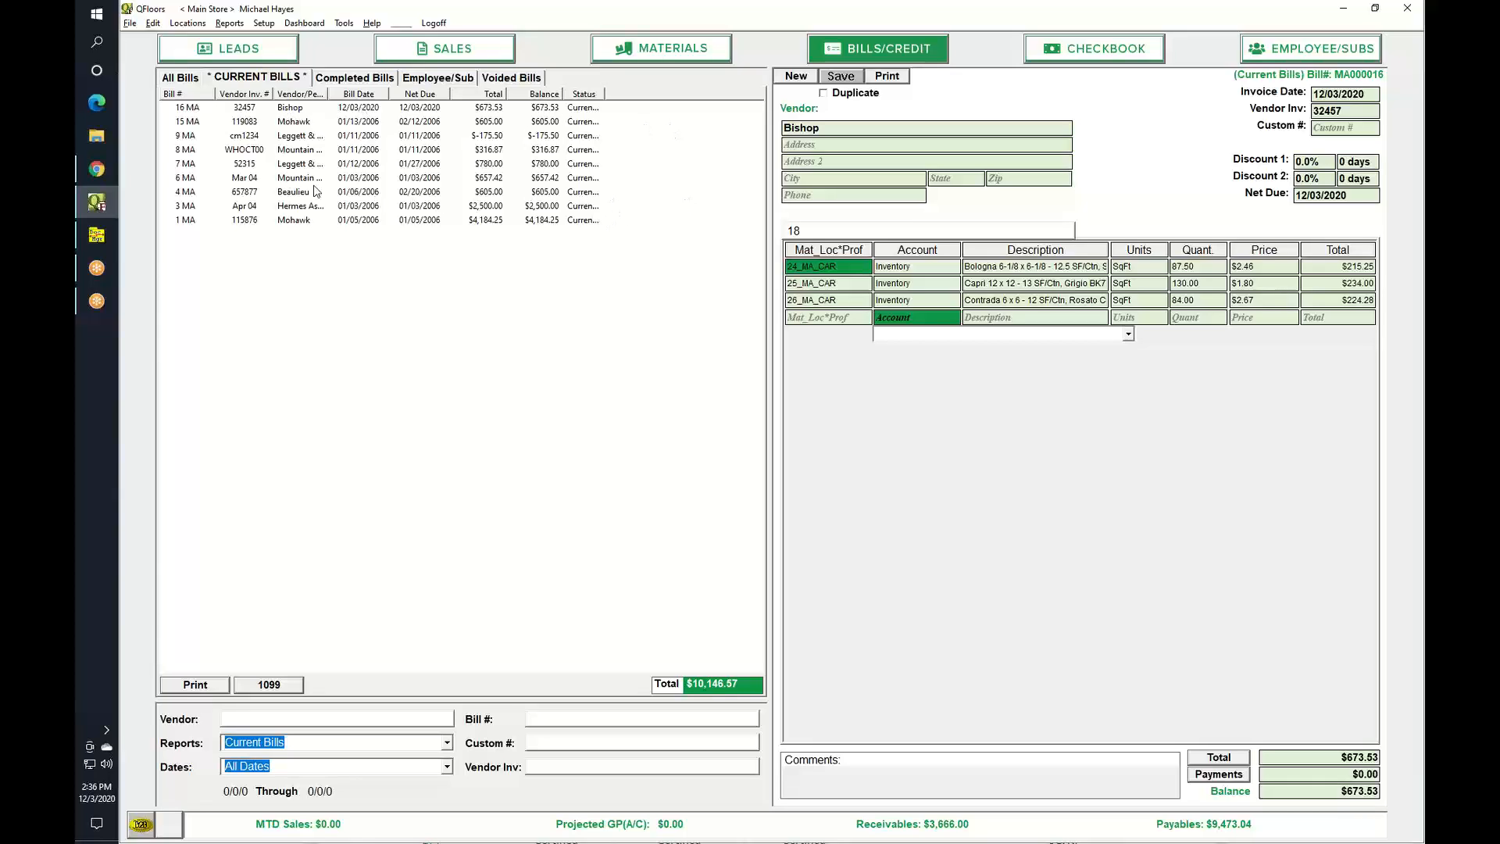
Step: Duplicate the Hermes Associates warehouse rent bill as a new bill for the Main Store location
{"action": "left_click", "coordinate": [188, 207]}
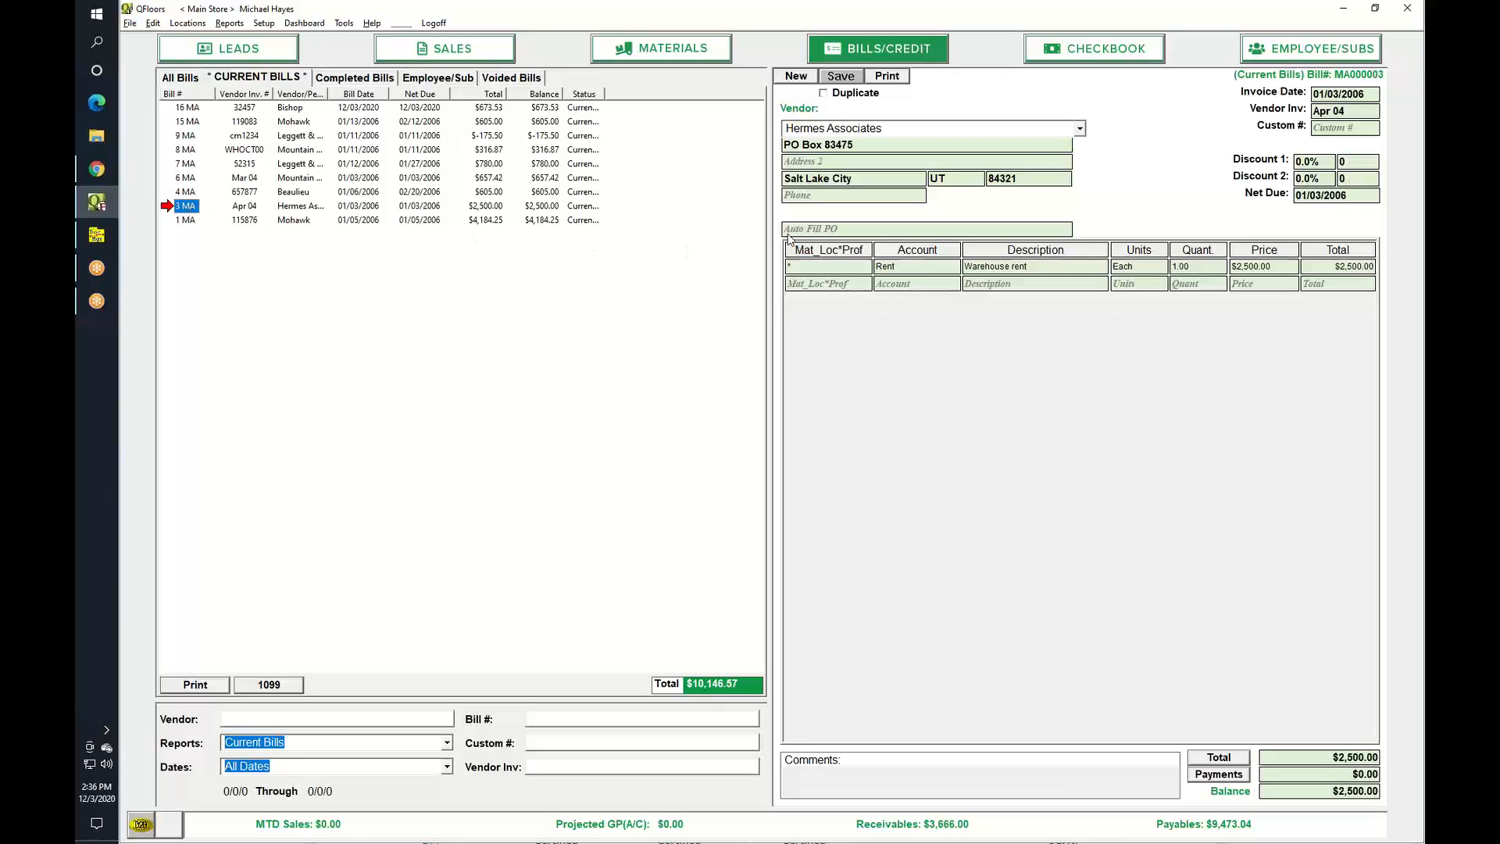
{"action": "left_click", "coordinate": [828, 95]}
{"action": "left_click", "coordinate": [809, 76]}
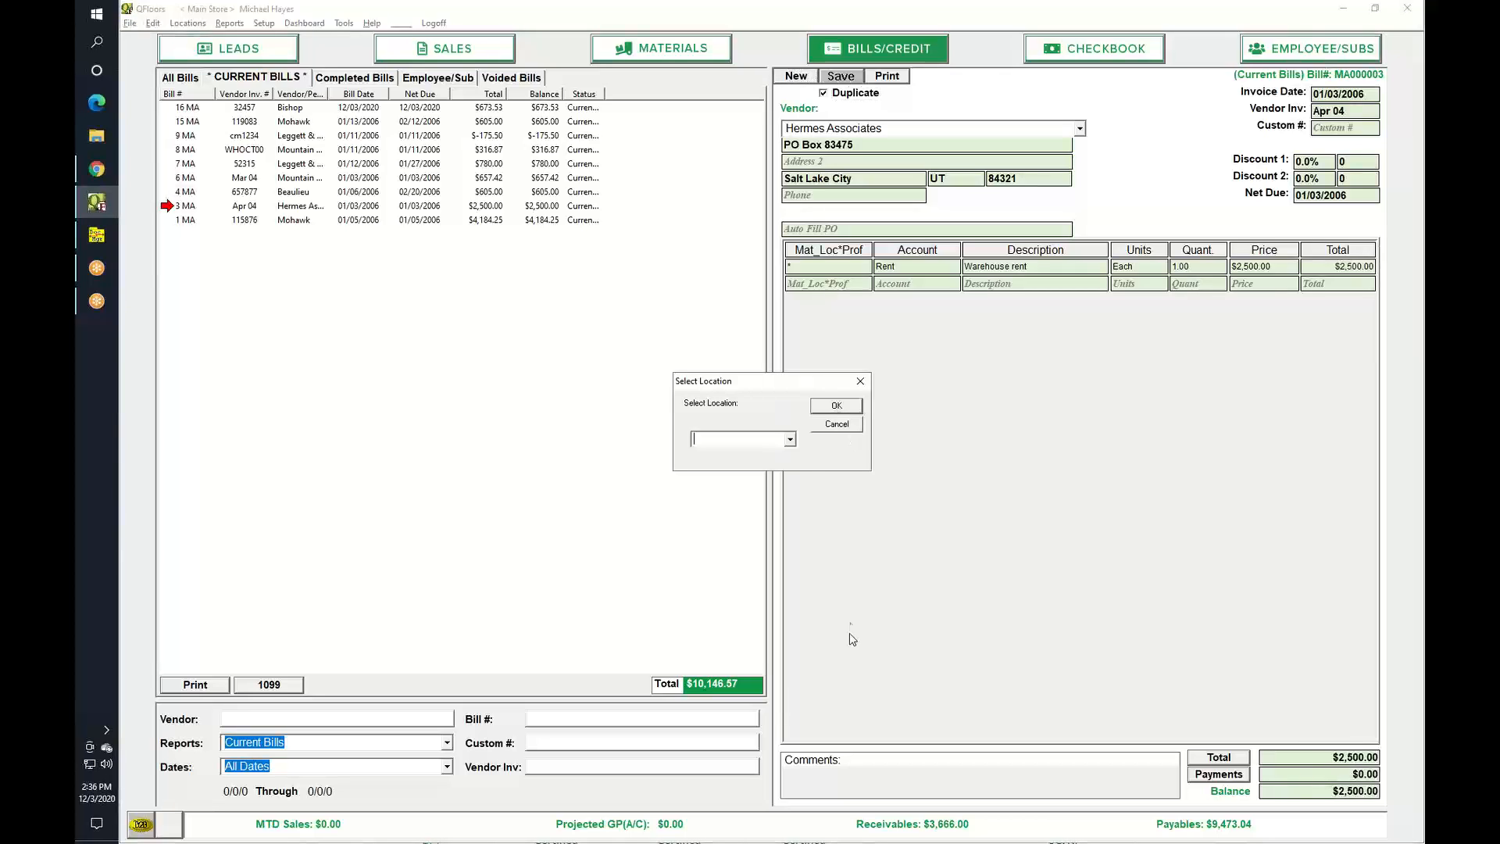
{"action": "left_click", "coordinate": [790, 439]}
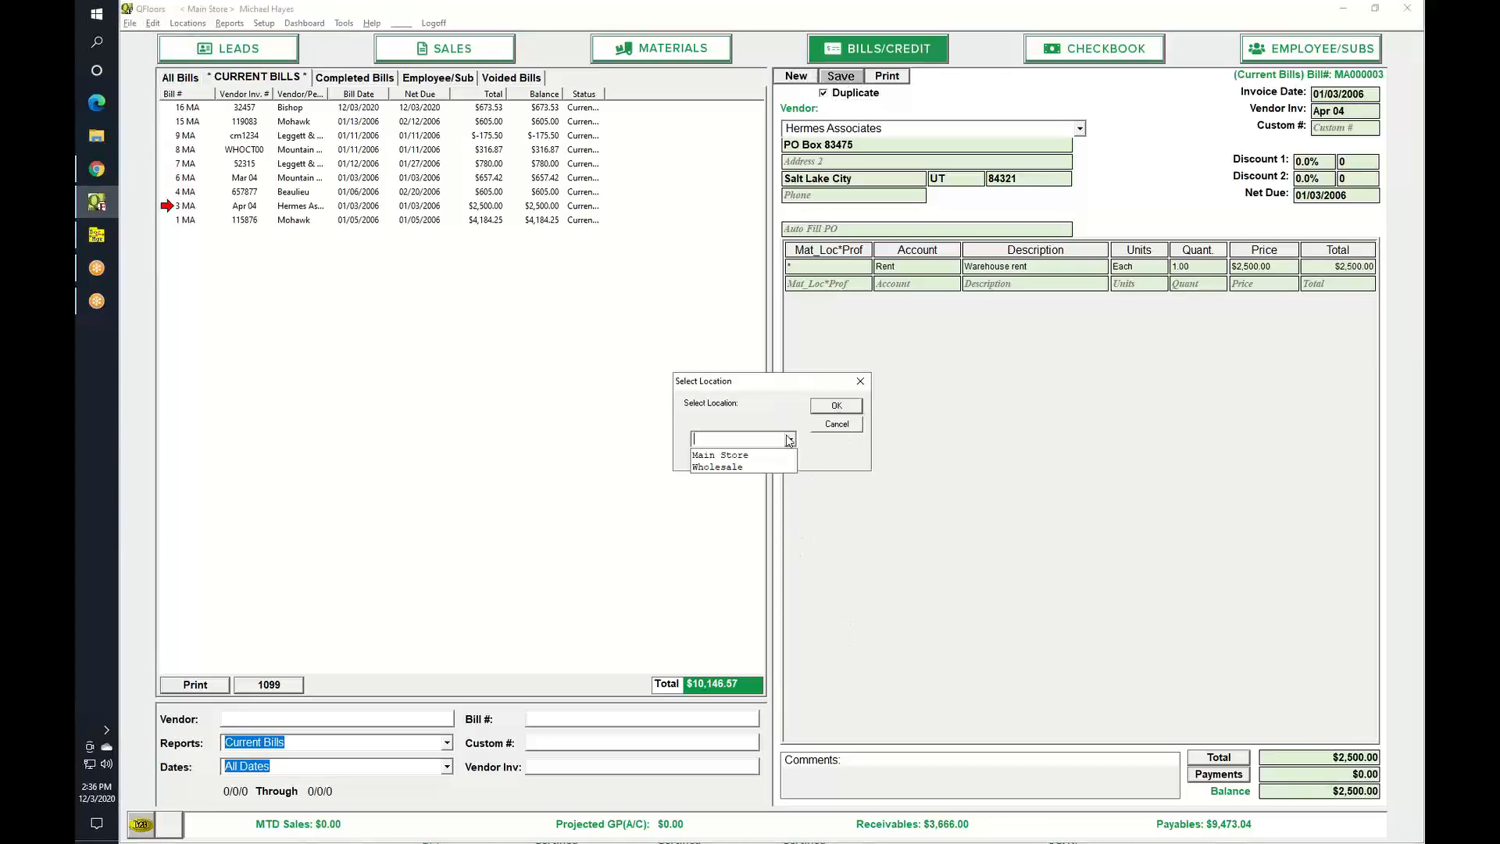
{"action": "left_click", "coordinate": [750, 456]}
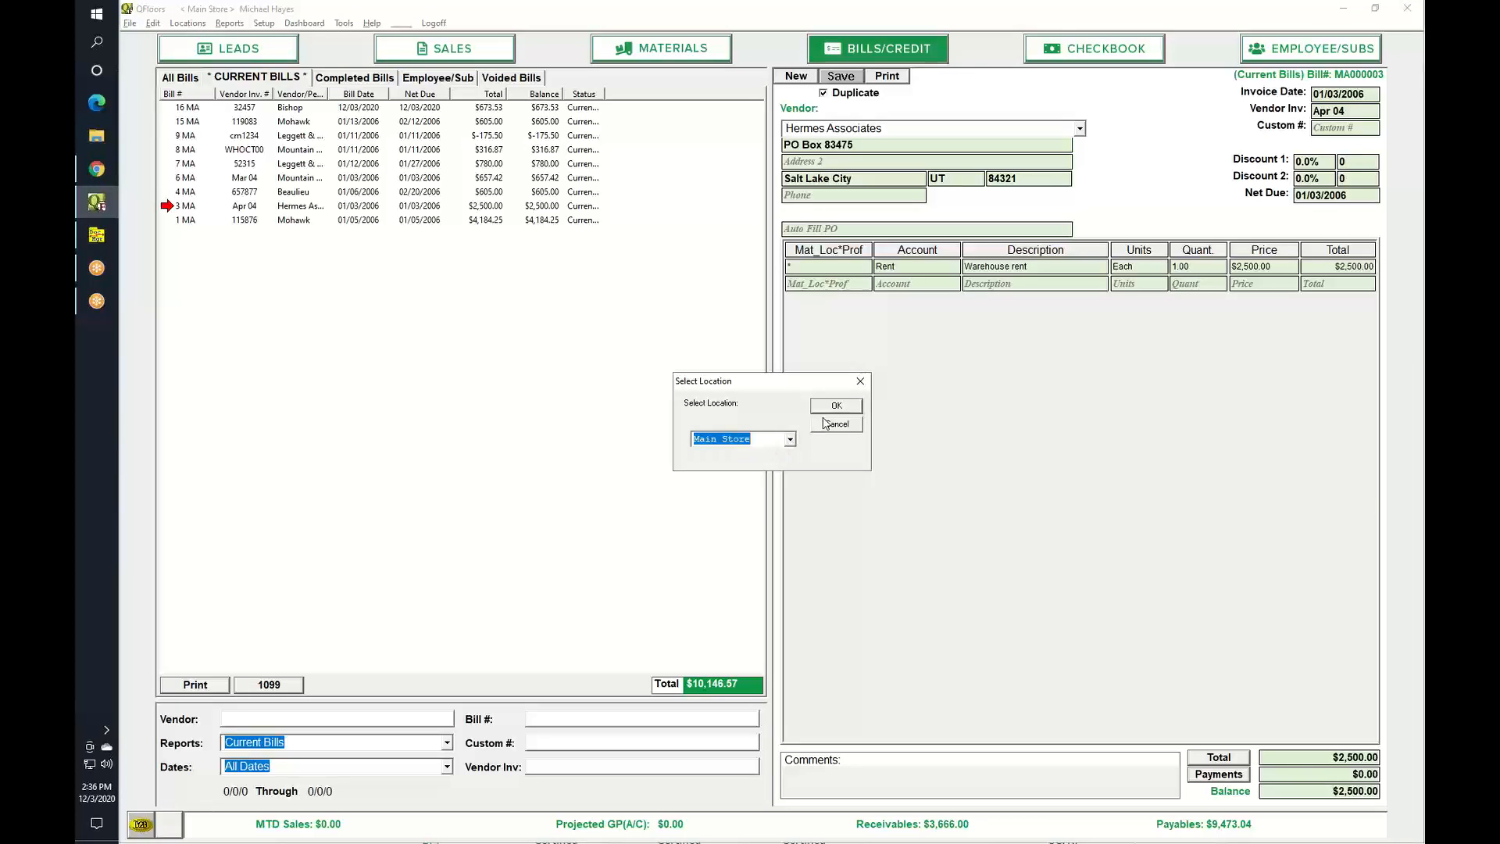
{"action": "left_click", "coordinate": [832, 408]}
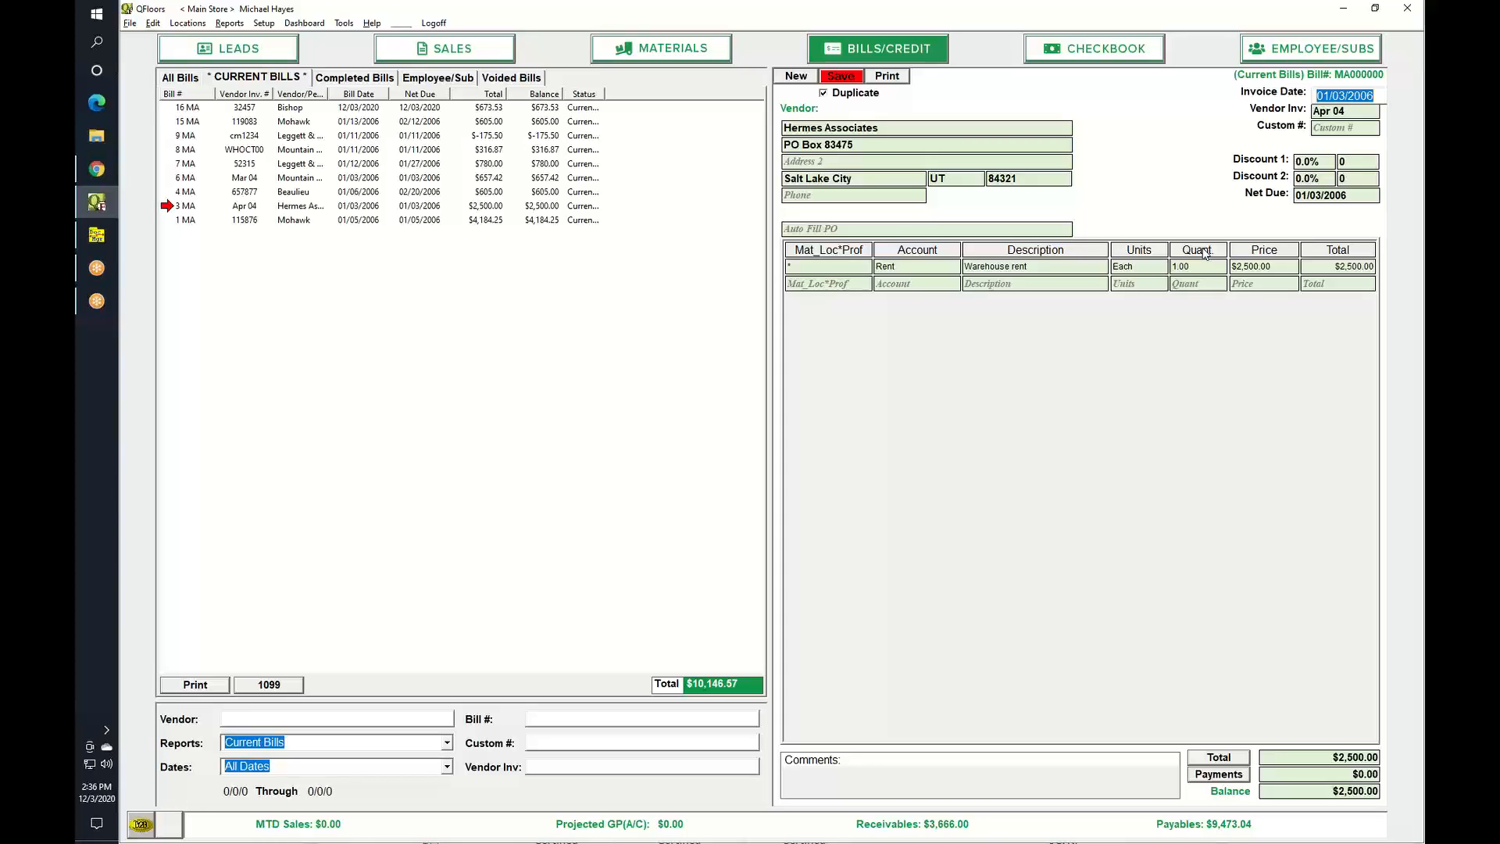
Step: Set the duplicated rent bill's invoice date to 01/01/2021 and clear its vendor invoice
{"action": "type", "text": "01/01/2021"}
{"action": "key", "text": "Tab"}
{"action": "key", "text": "Return"}
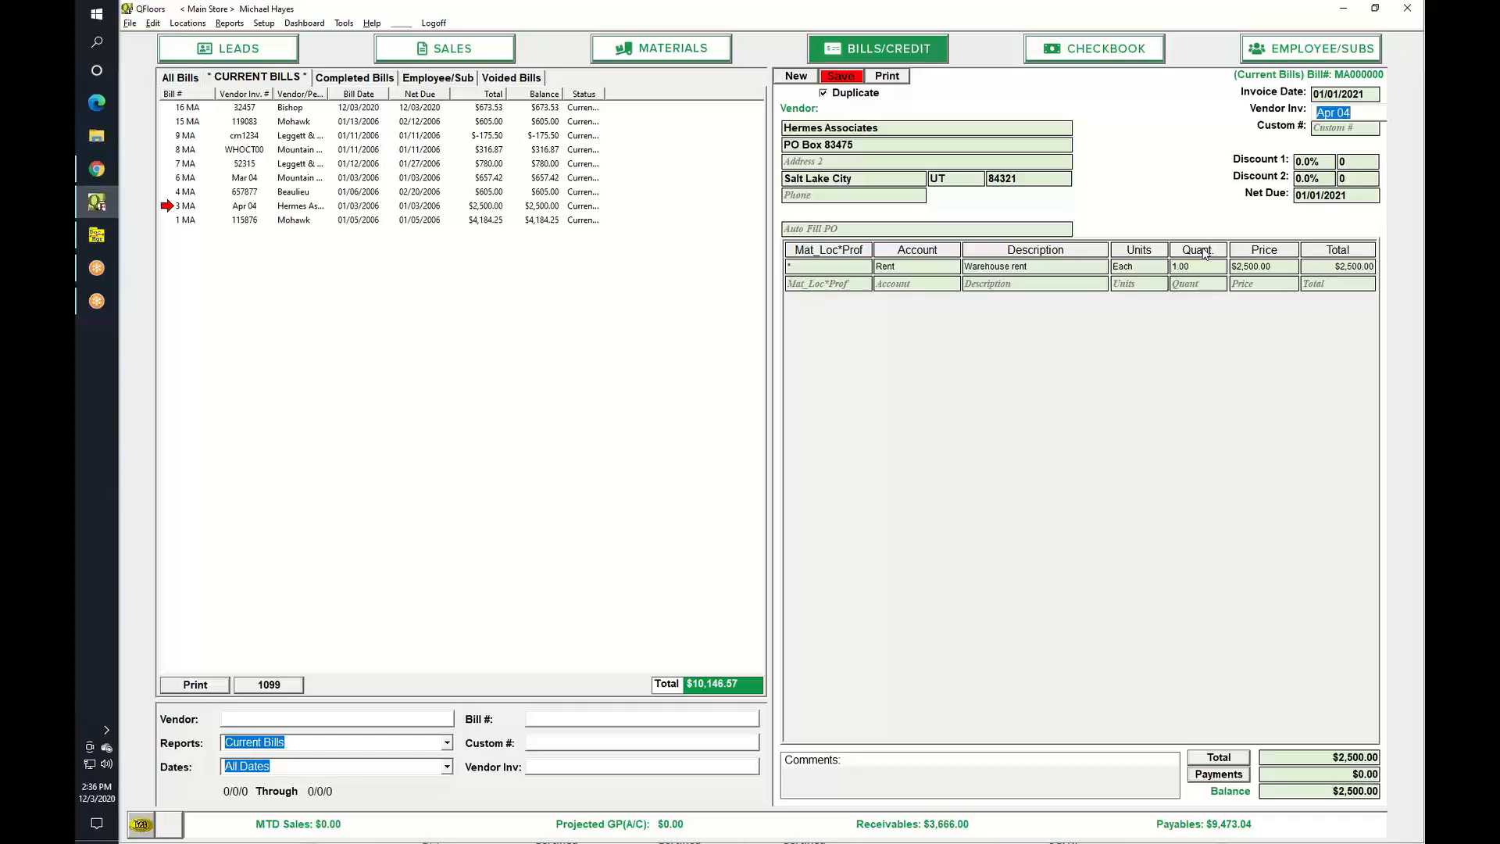
{"action": "key", "text": "BackSpace"}
{"action": "key", "text": "Tab"}
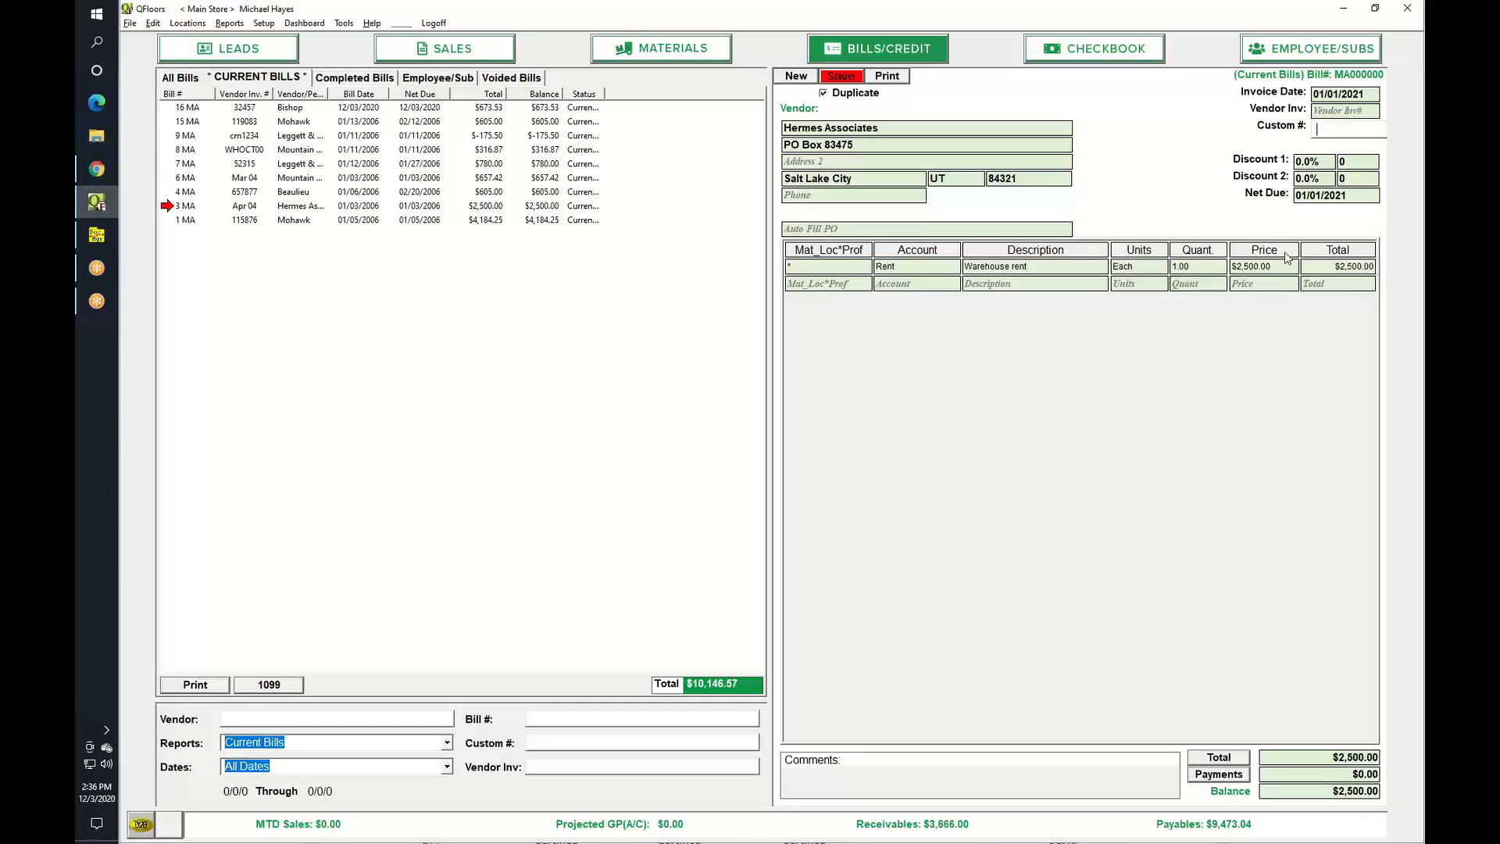
Step: Save the duplicated rent bill and schedule its full payoff as a check due 01/01/2021
{"action": "left_click", "coordinate": [841, 76]}
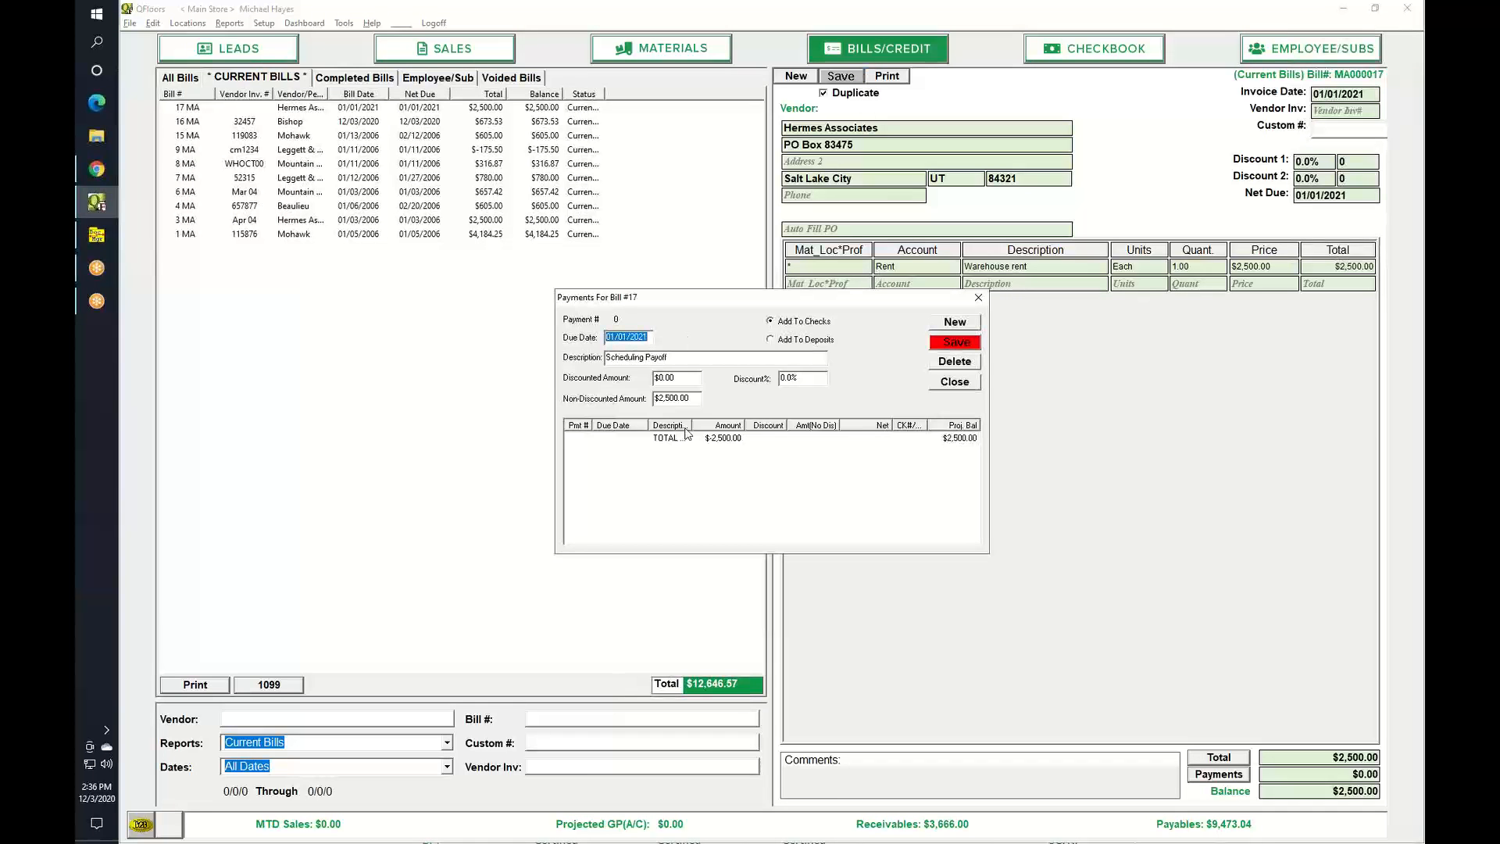
{"action": "left_click", "coordinate": [960, 346]}
{"action": "left_click", "coordinate": [957, 381]}
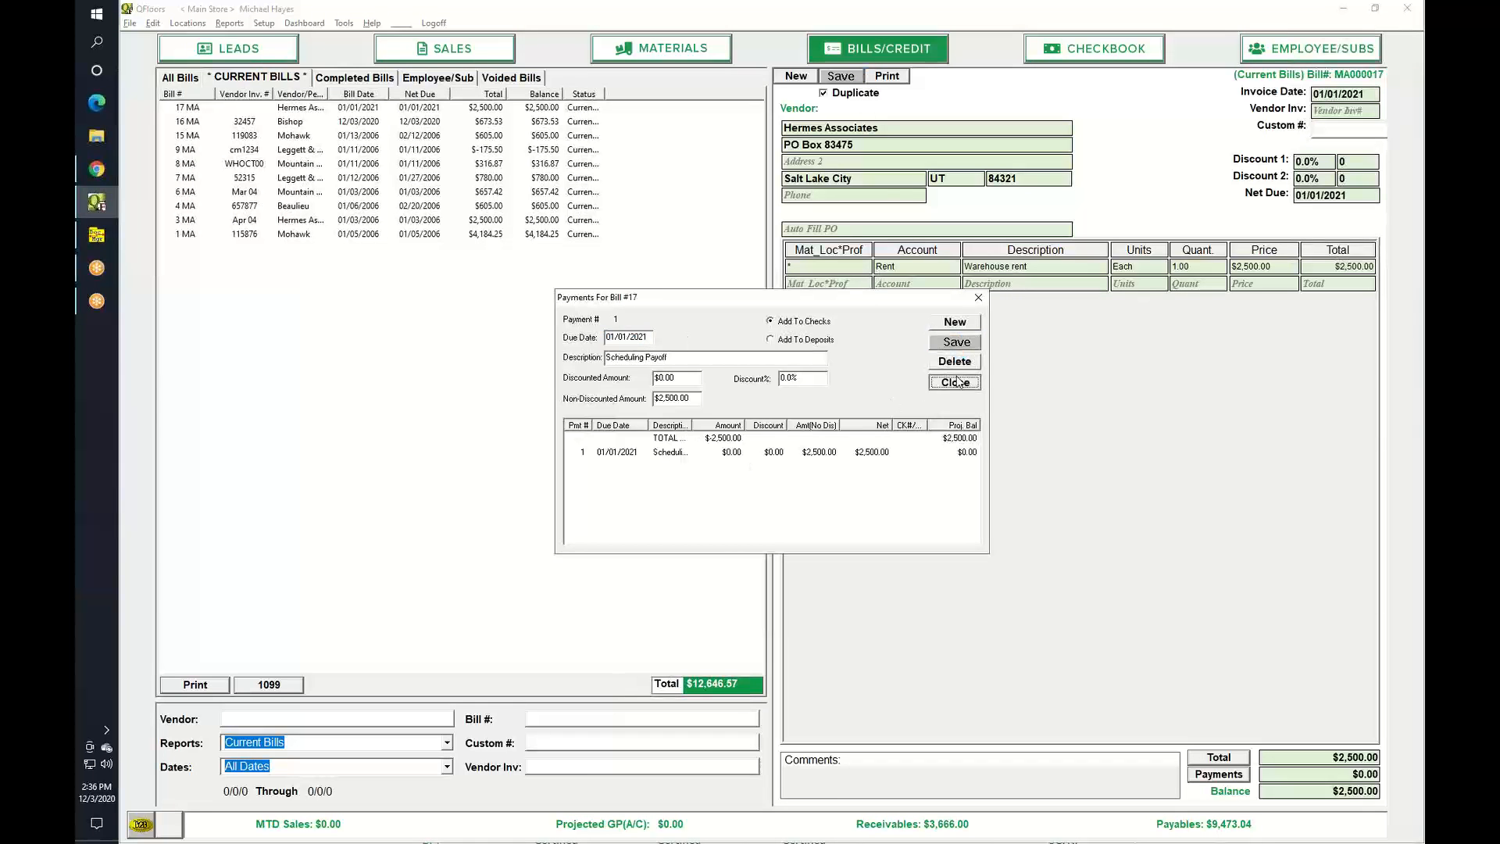
Step: Duplicate the Hermes Associates warehouse rent bill again for the Main Store location, with invoice date 02/01/2021
{"action": "left_click", "coordinate": [798, 77]}
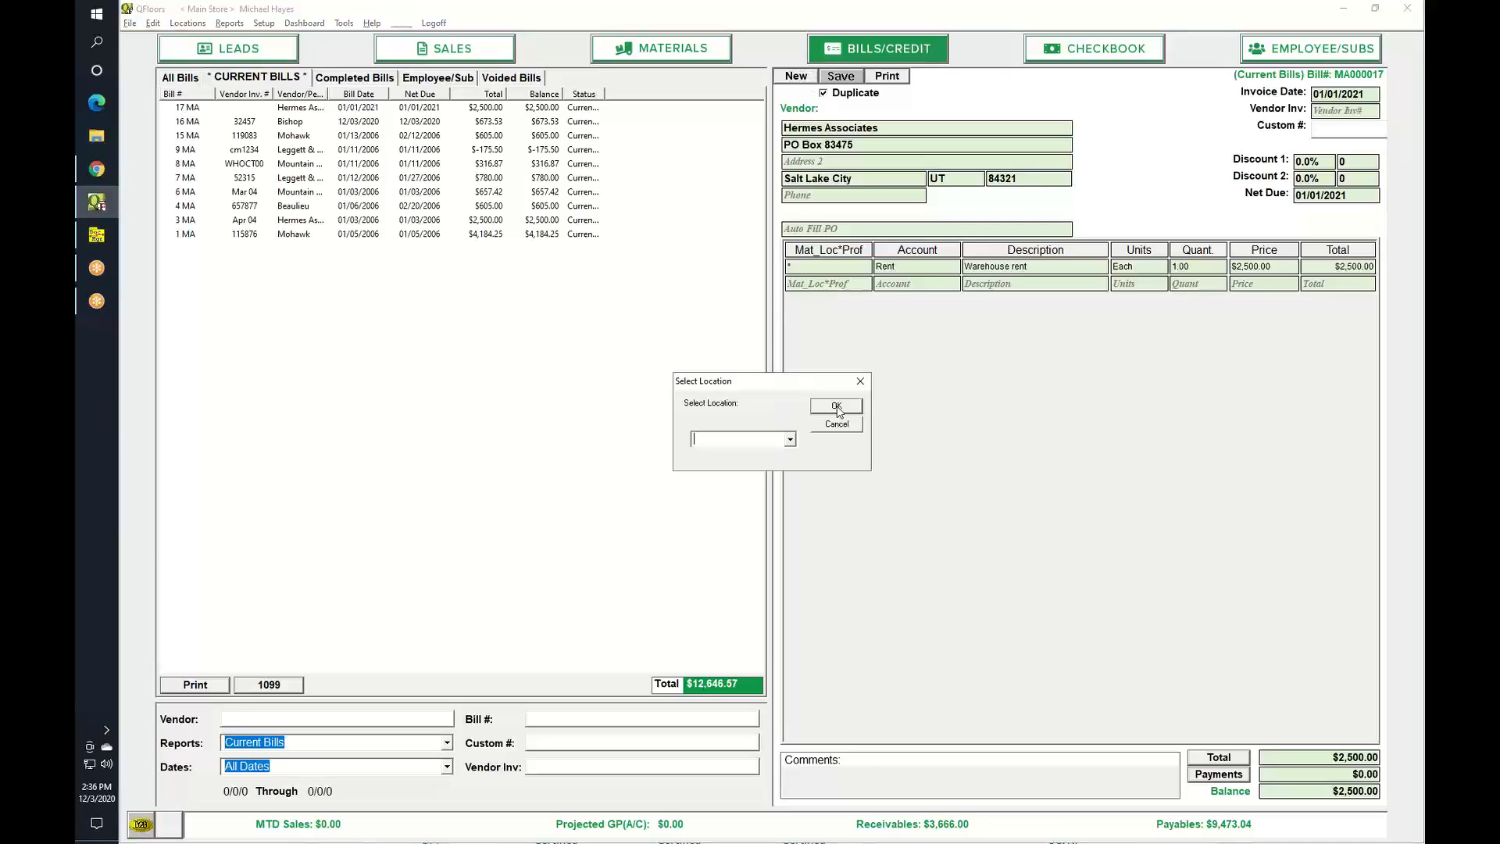
{"action": "left_click", "coordinate": [790, 440]}
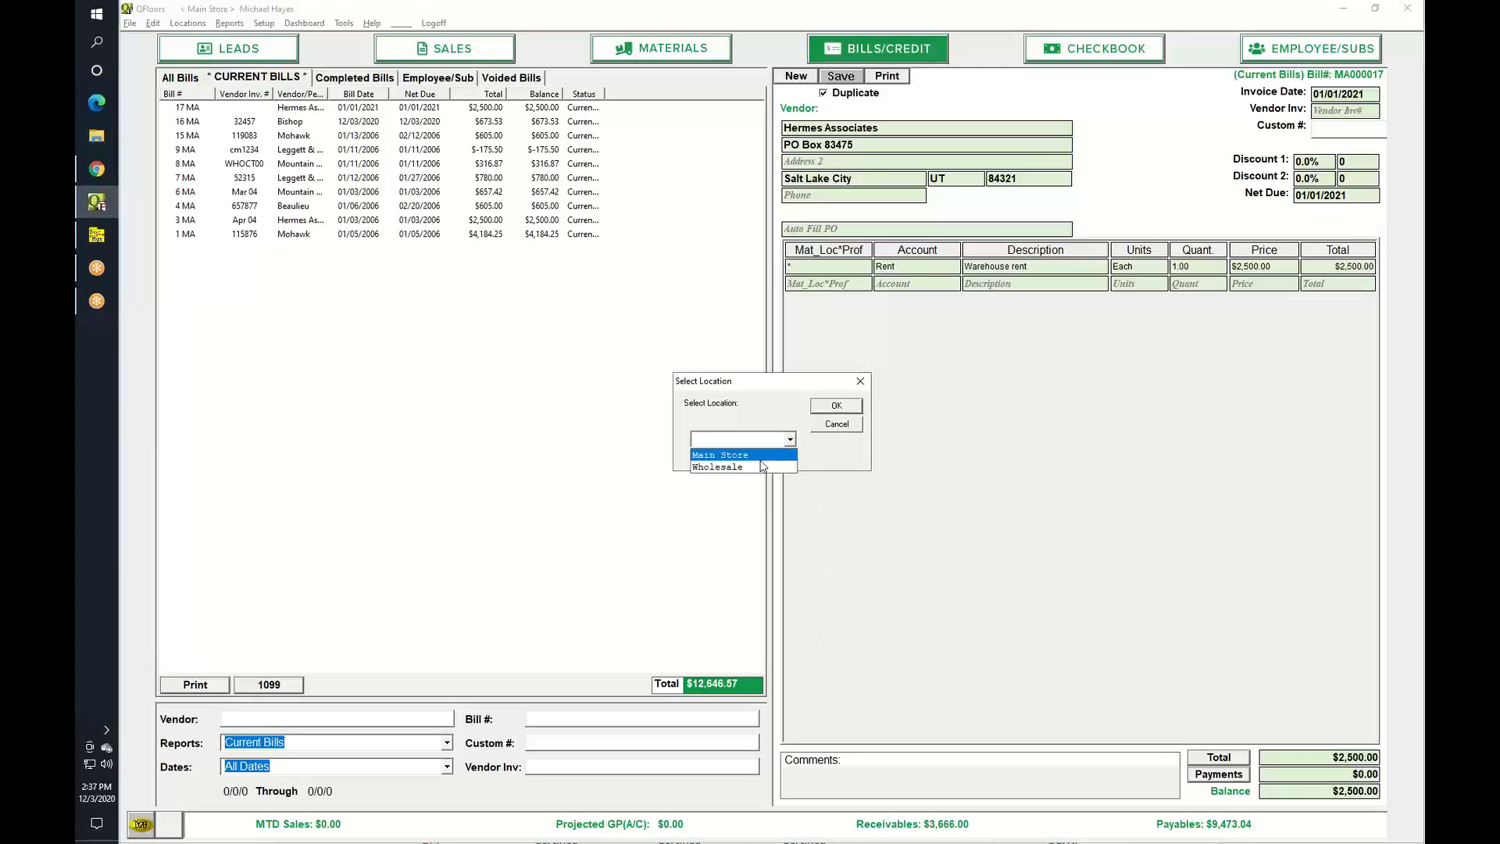
{"action": "left_click", "coordinate": [762, 457]}
{"action": "left_click", "coordinate": [817, 406]}
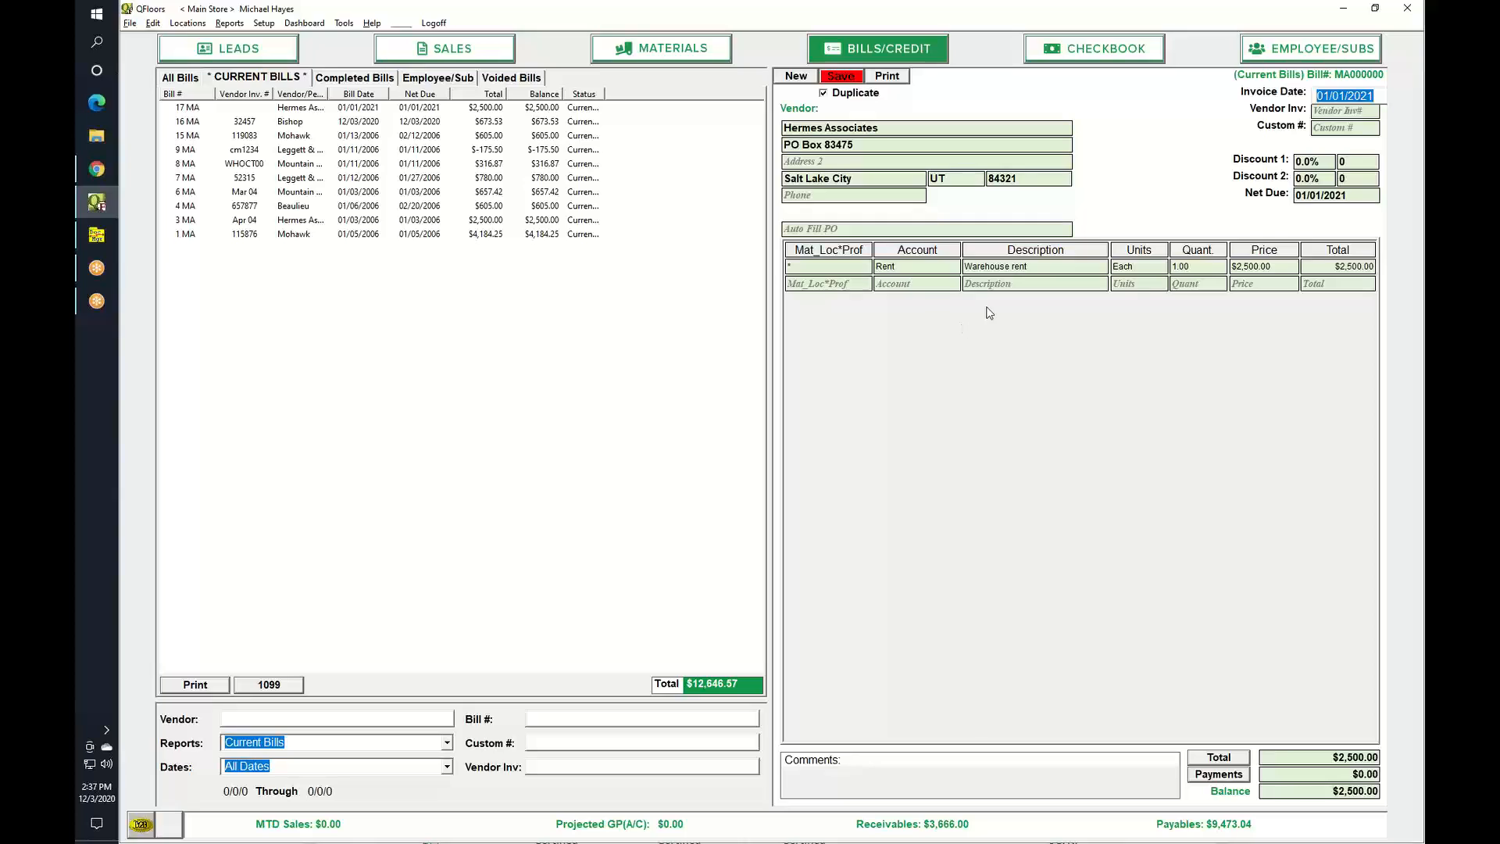
{"action": "type", "text": "02012021"}
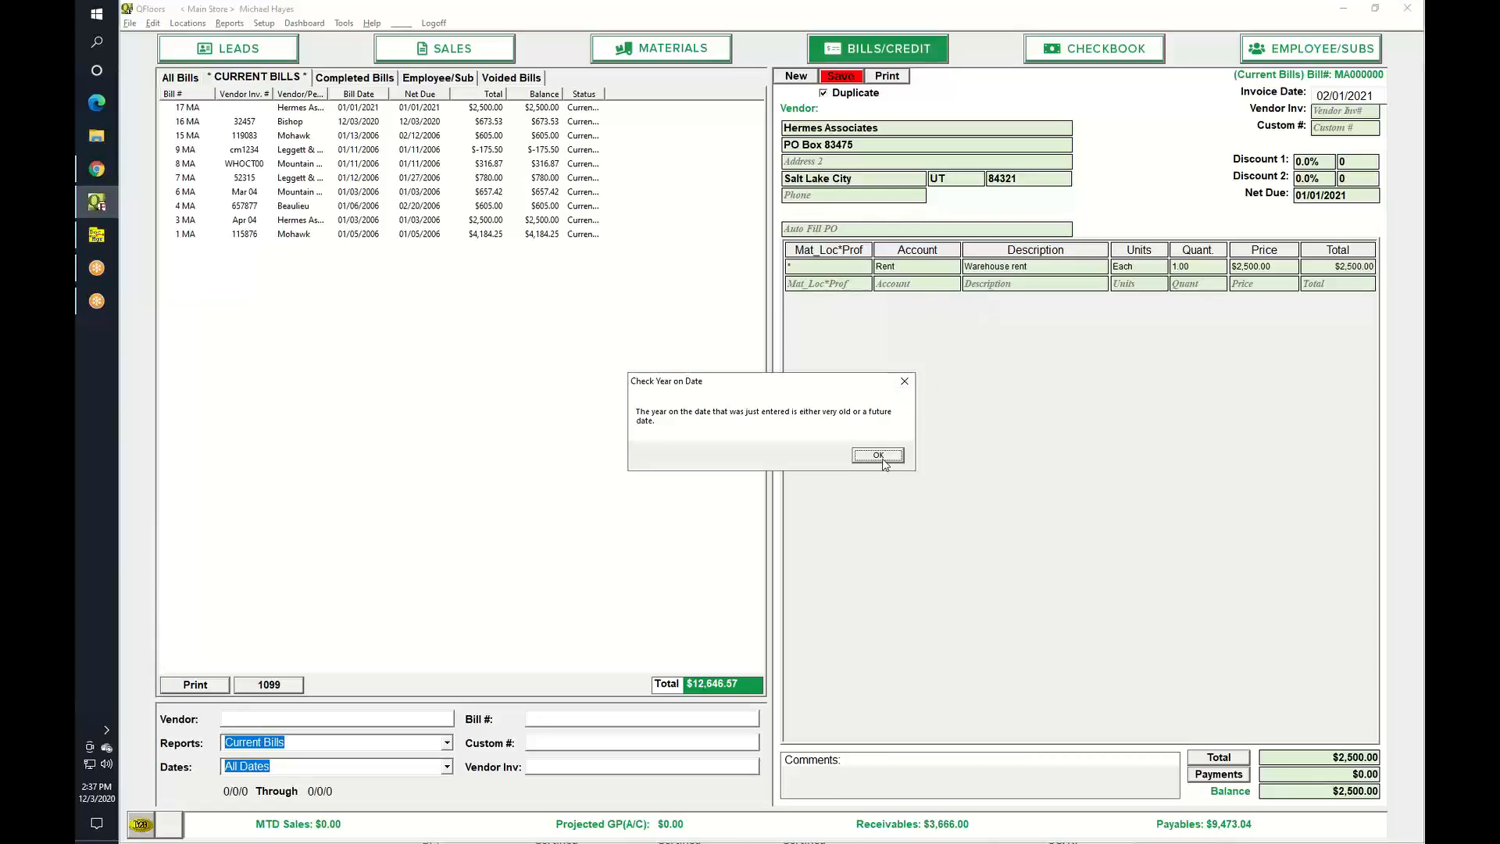
{"action": "left_click", "coordinate": [878, 454]}
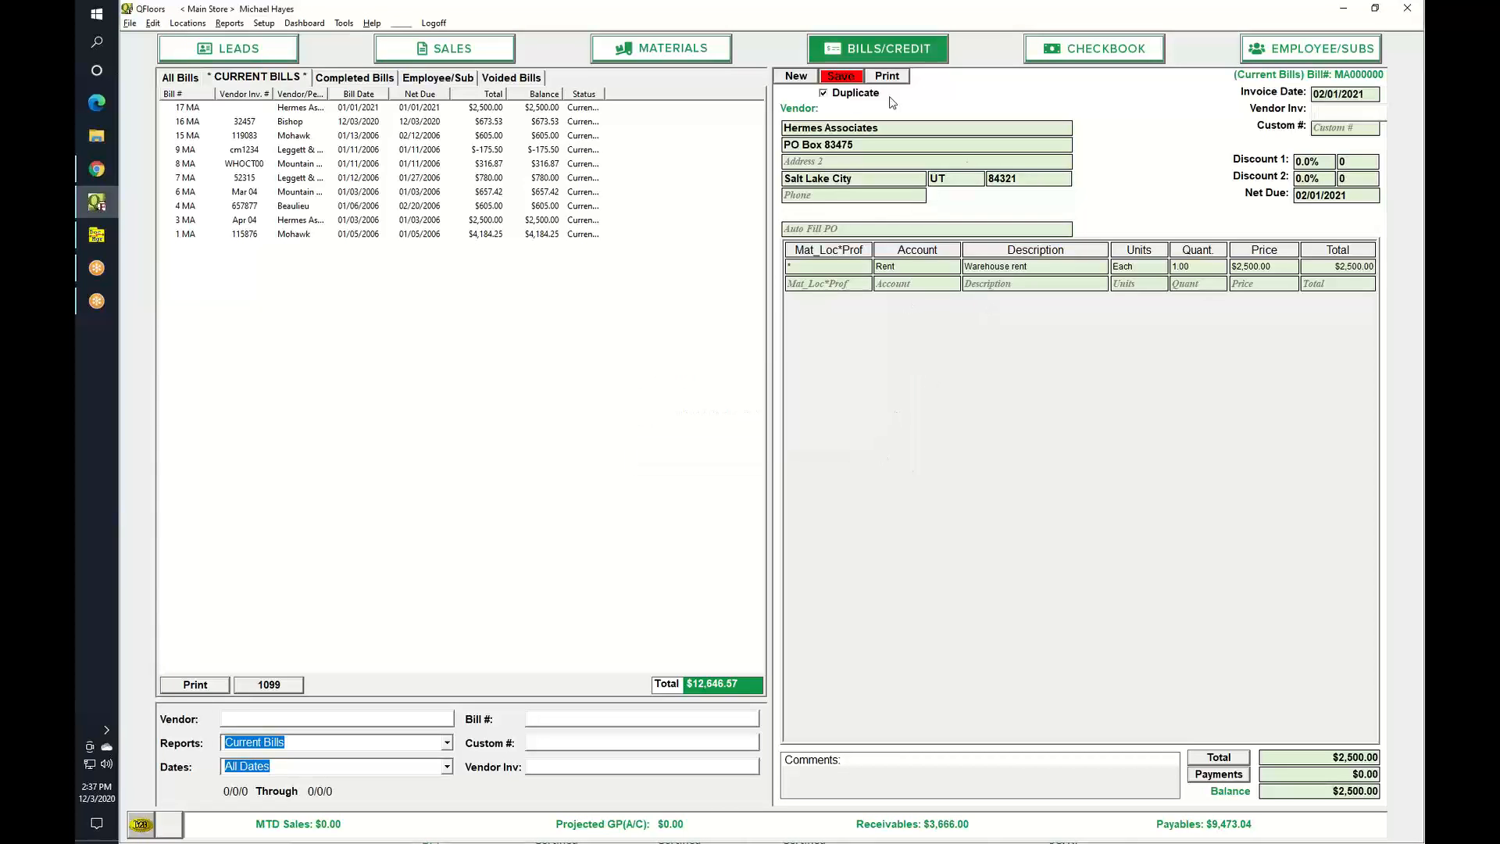
Step: Save the second duplicated rent bill and schedule its full payoff as a check due 02/01/2021
{"action": "left_click", "coordinate": [846, 79]}
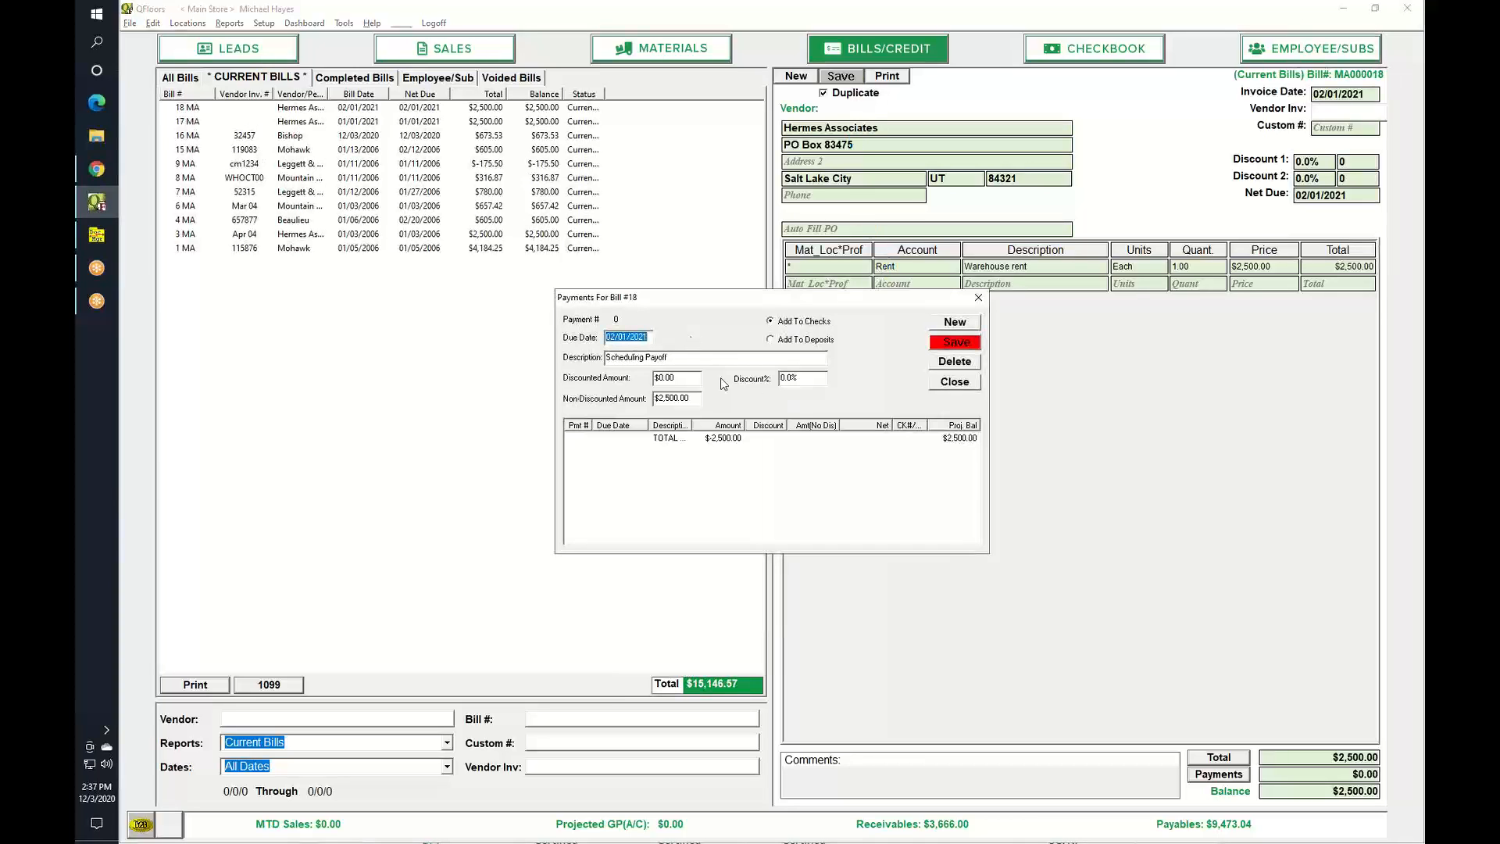
{"action": "left_click", "coordinate": [955, 344]}
{"action": "left_click", "coordinate": [955, 381]}
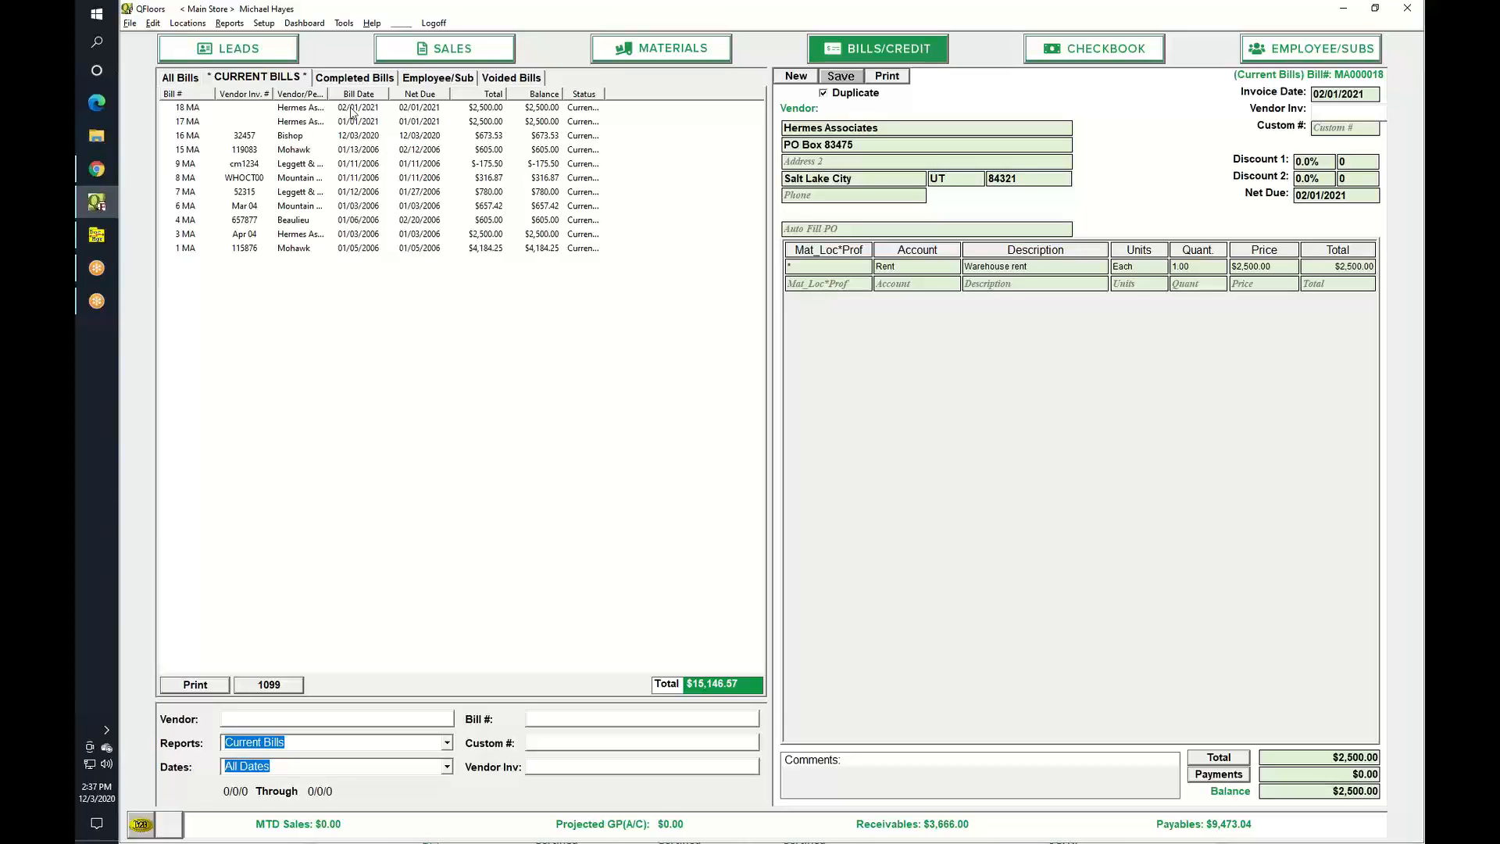
Step: Review the original and duplicated Hermes Associates rent bills and the checkbook's projected payments
{"action": "left_click", "coordinate": [190, 110]}
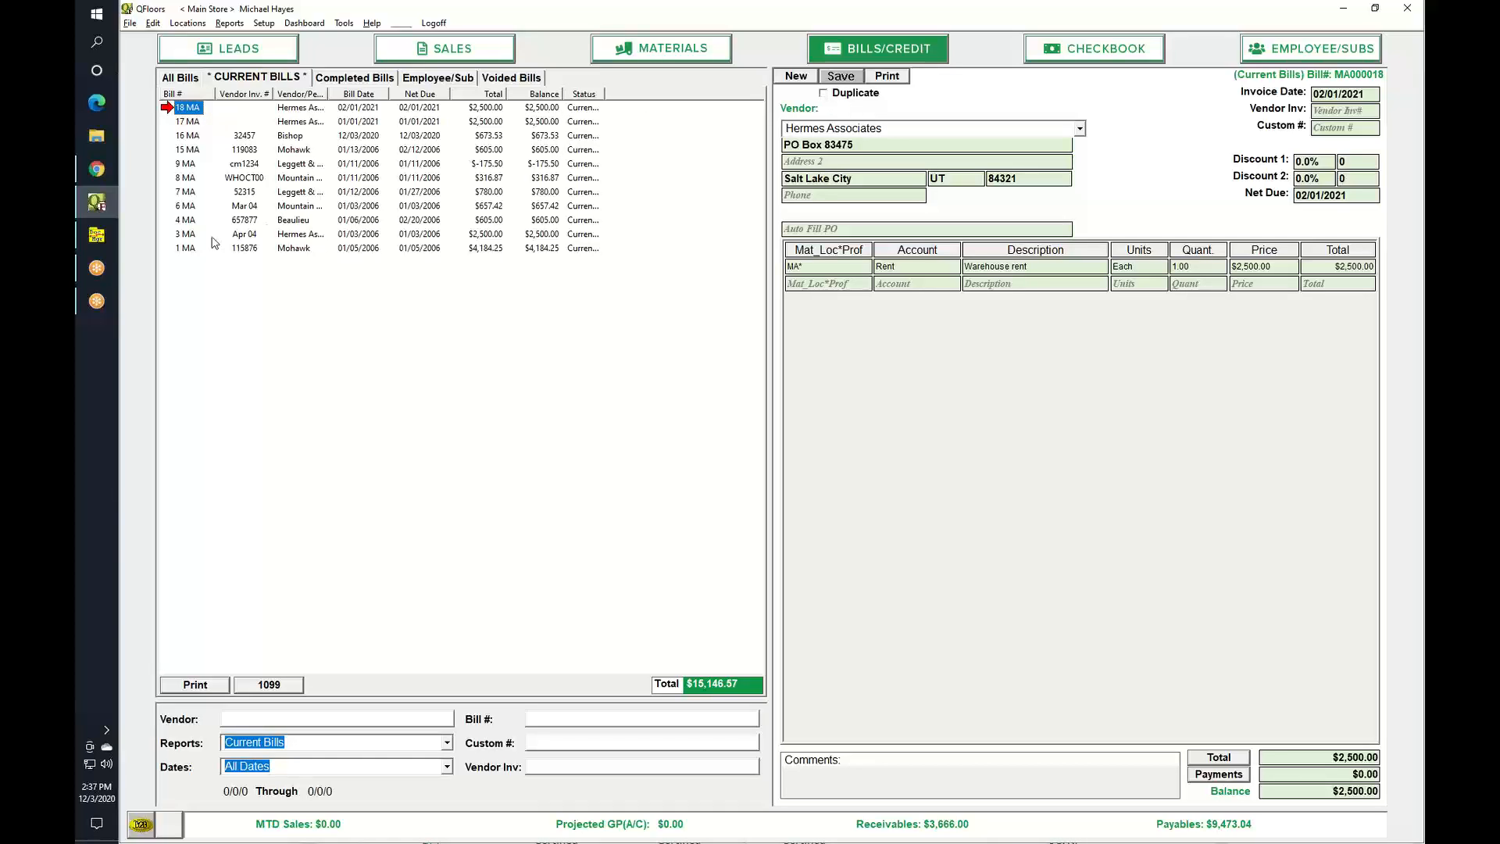
{"action": "left_click", "coordinate": [187, 235]}
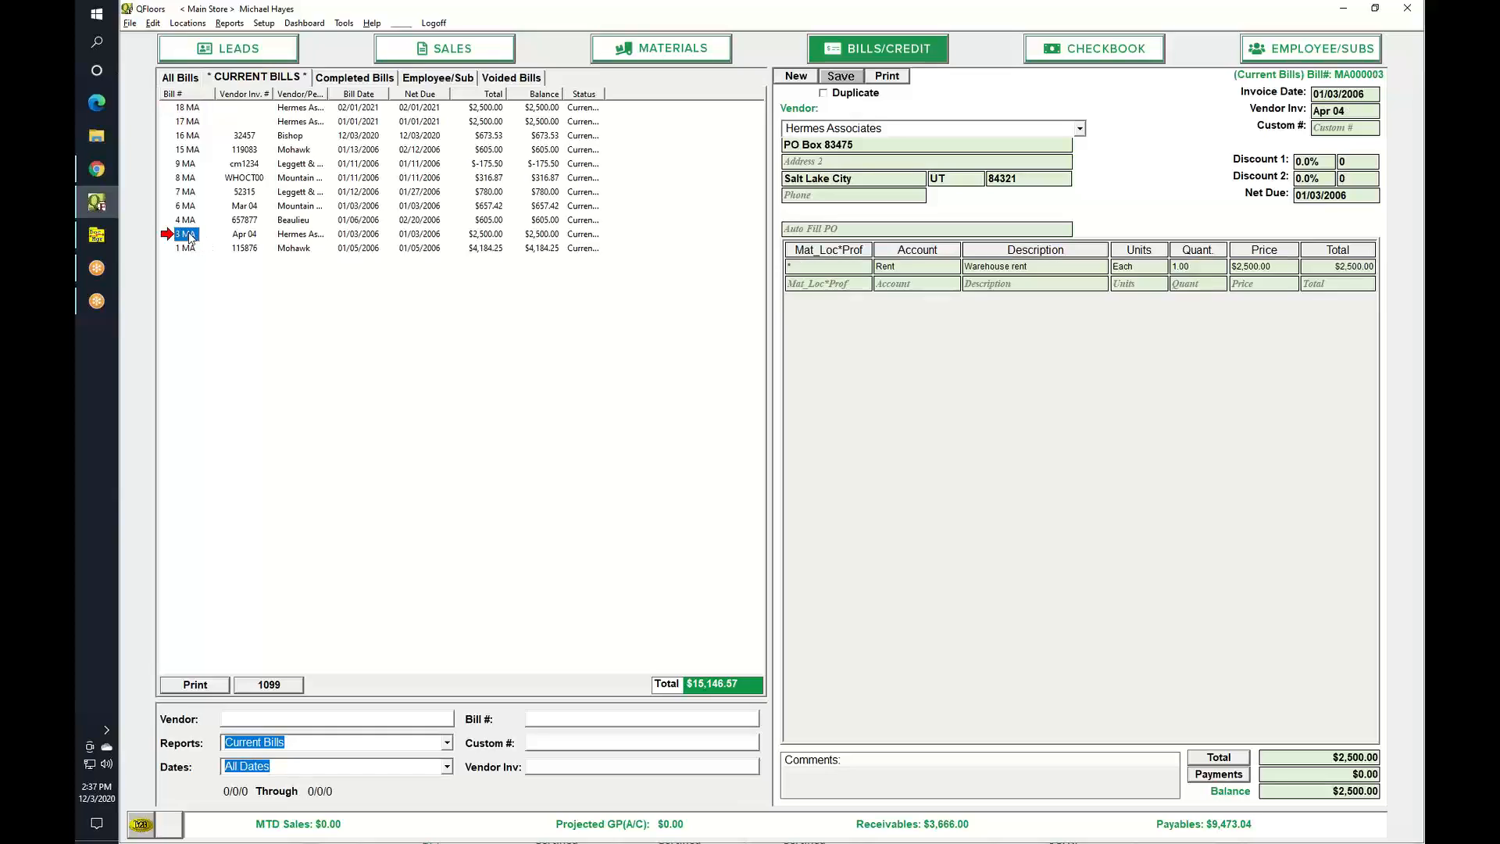
{"action": "left_click", "coordinate": [183, 123]}
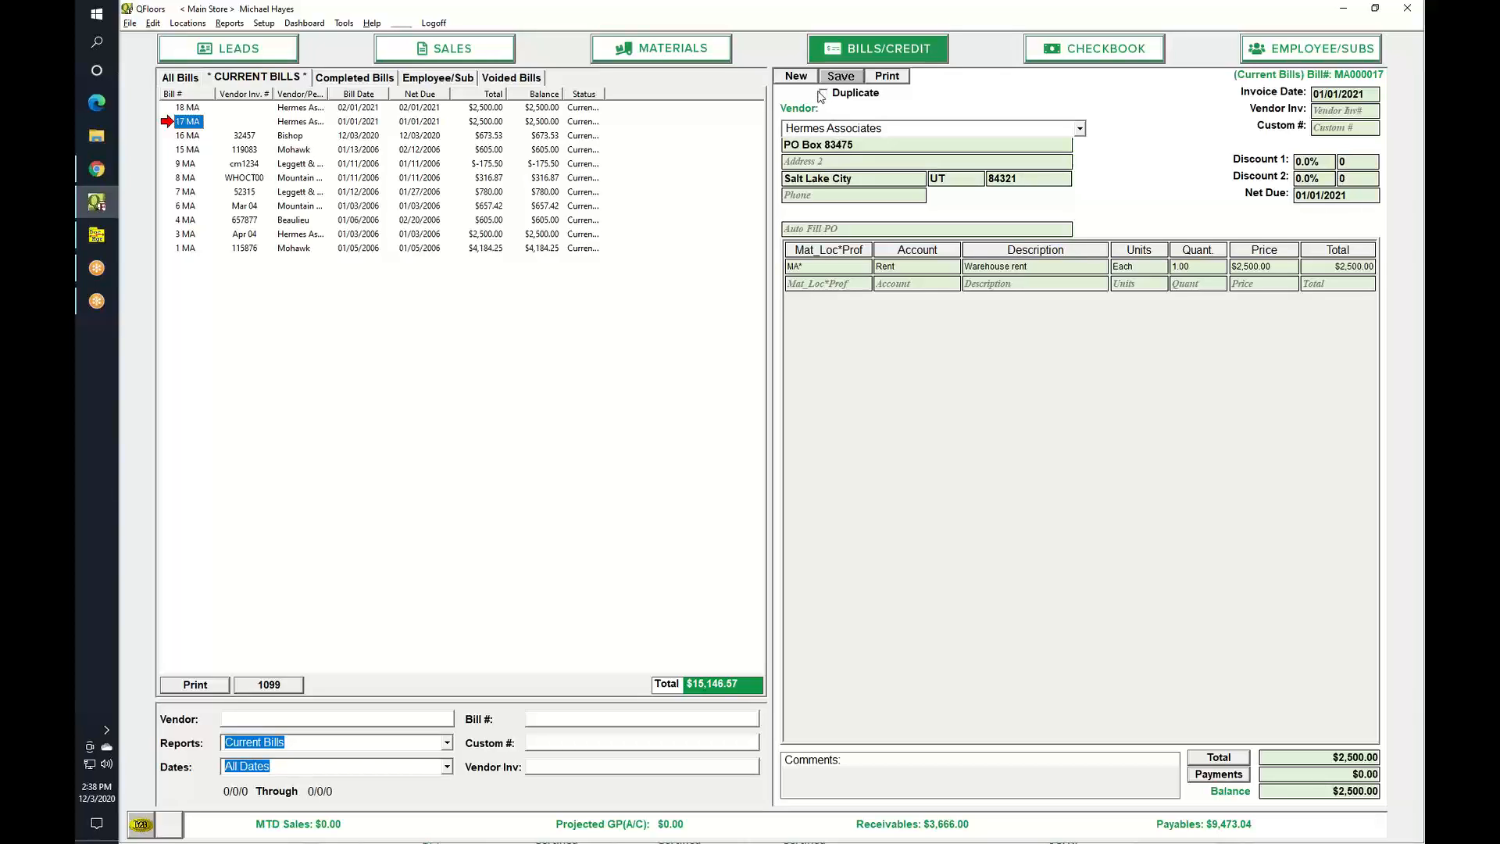
{"action": "left_click", "coordinate": [1061, 65]}
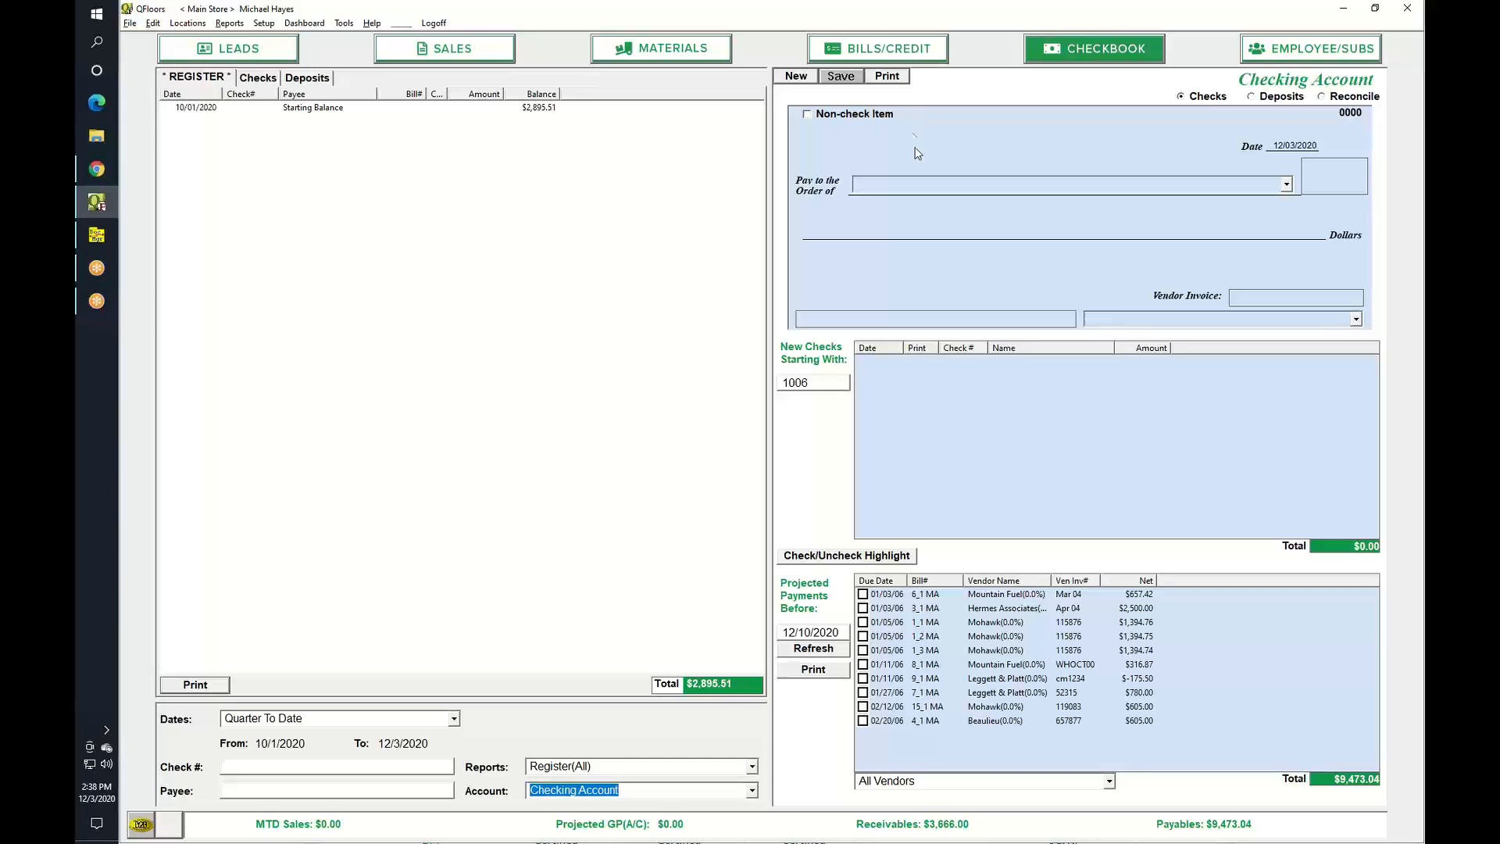
{"action": "left_click", "coordinate": [926, 59]}
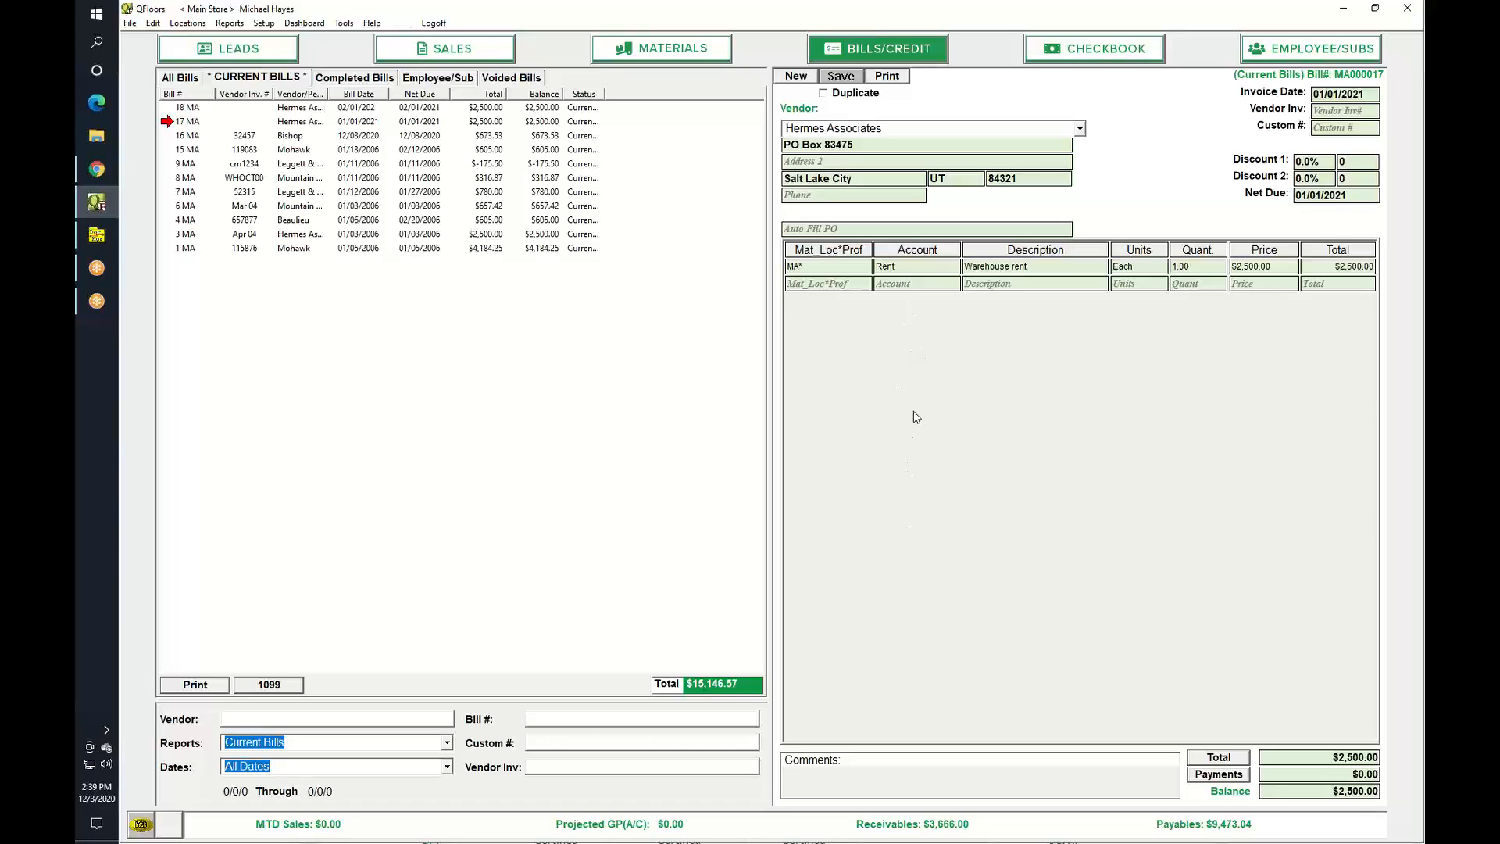
{"action": "left_click", "coordinate": [1283, 273]}
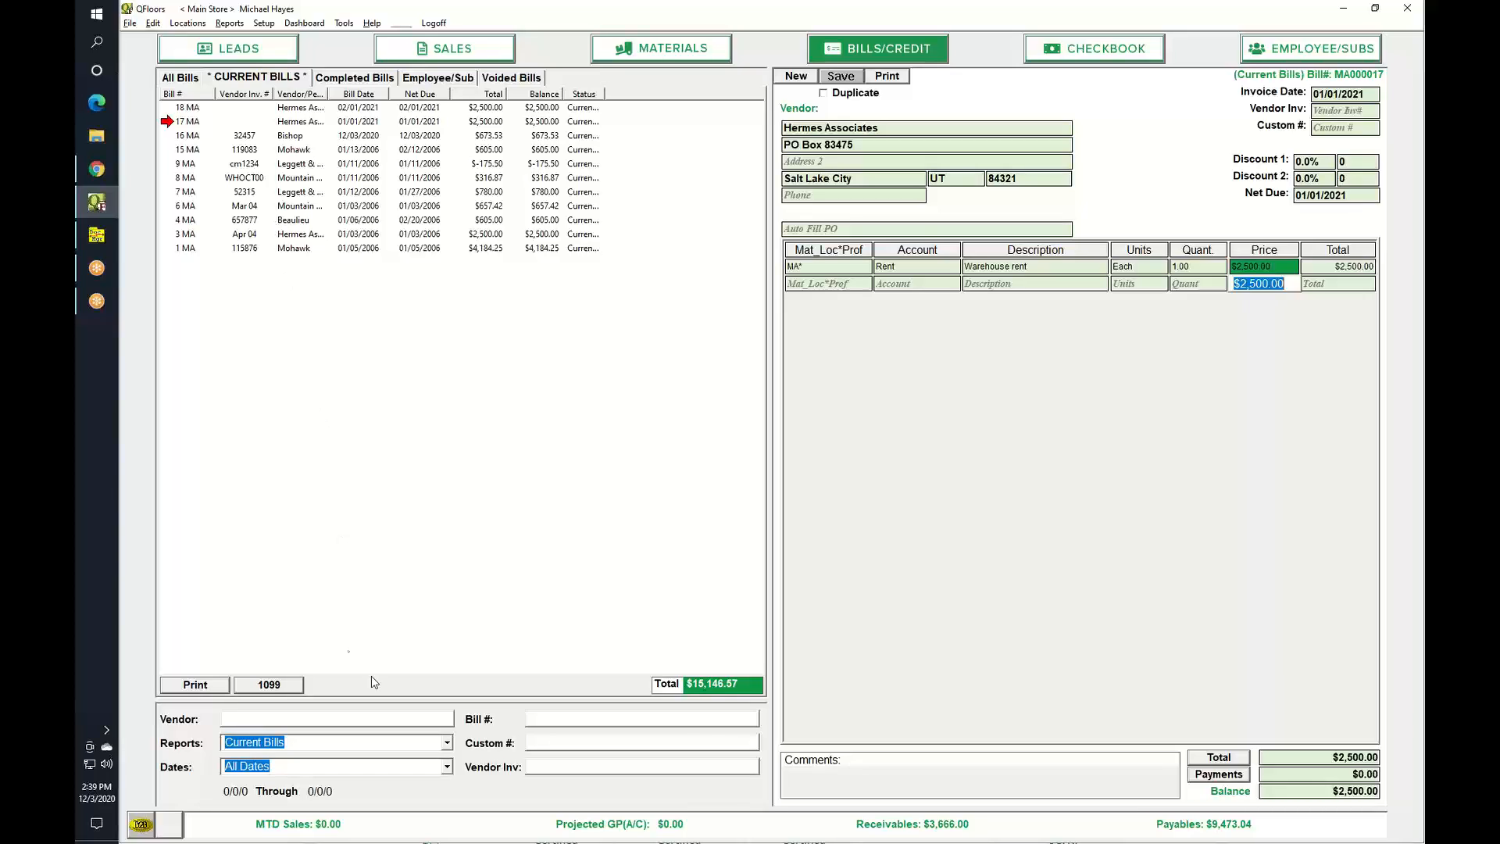
Step: List all bills and duplicate the completed AT & T cell phone bill, number 2, for the Main Store location
{"action": "left_click", "coordinate": [276, 718]}
{"action": "left_click", "coordinate": [190, 82]}
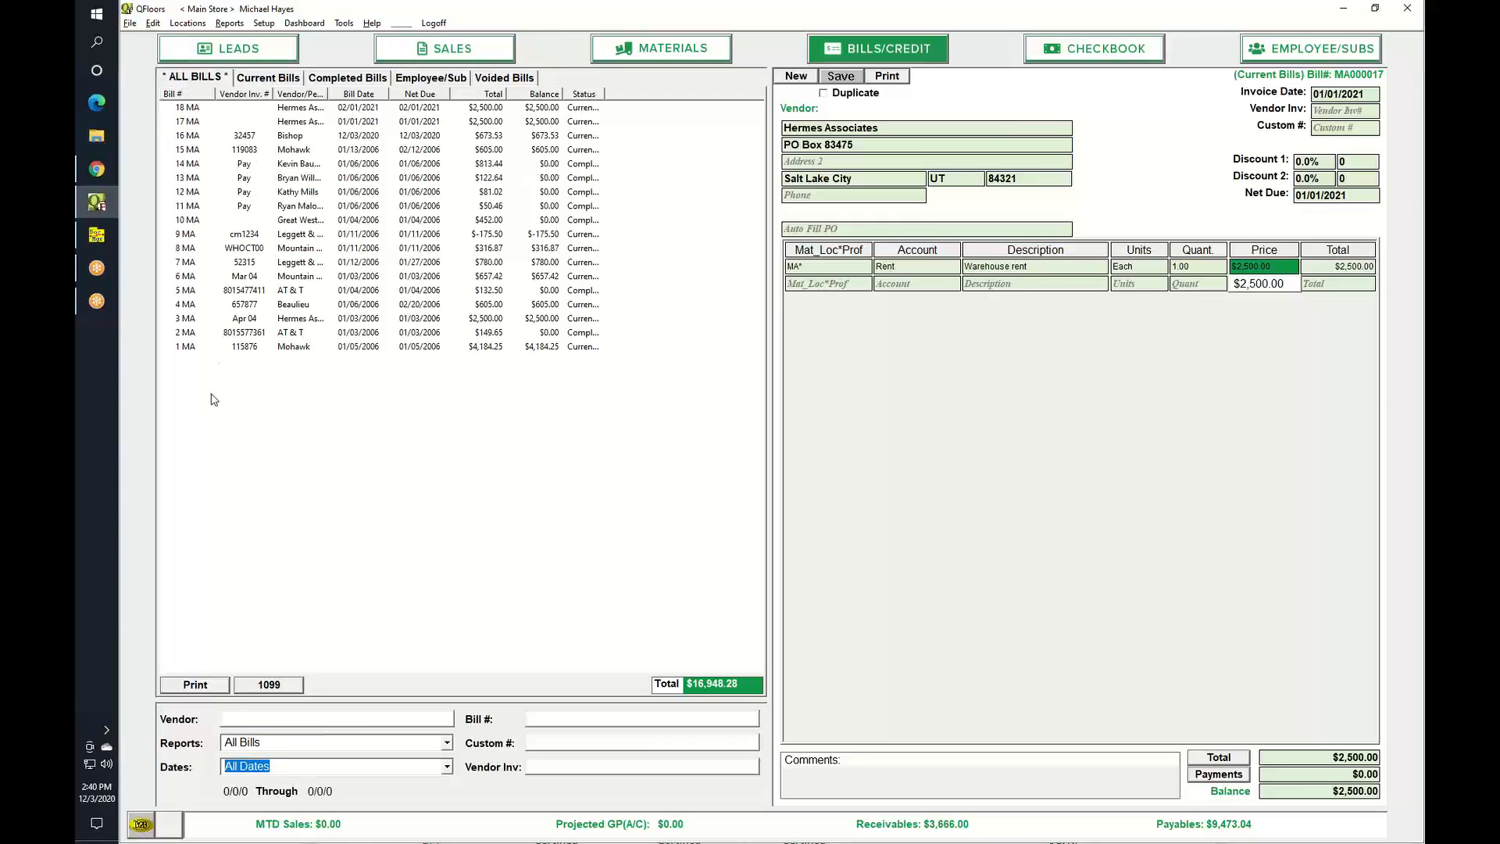
{"action": "left_click", "coordinate": [186, 333]}
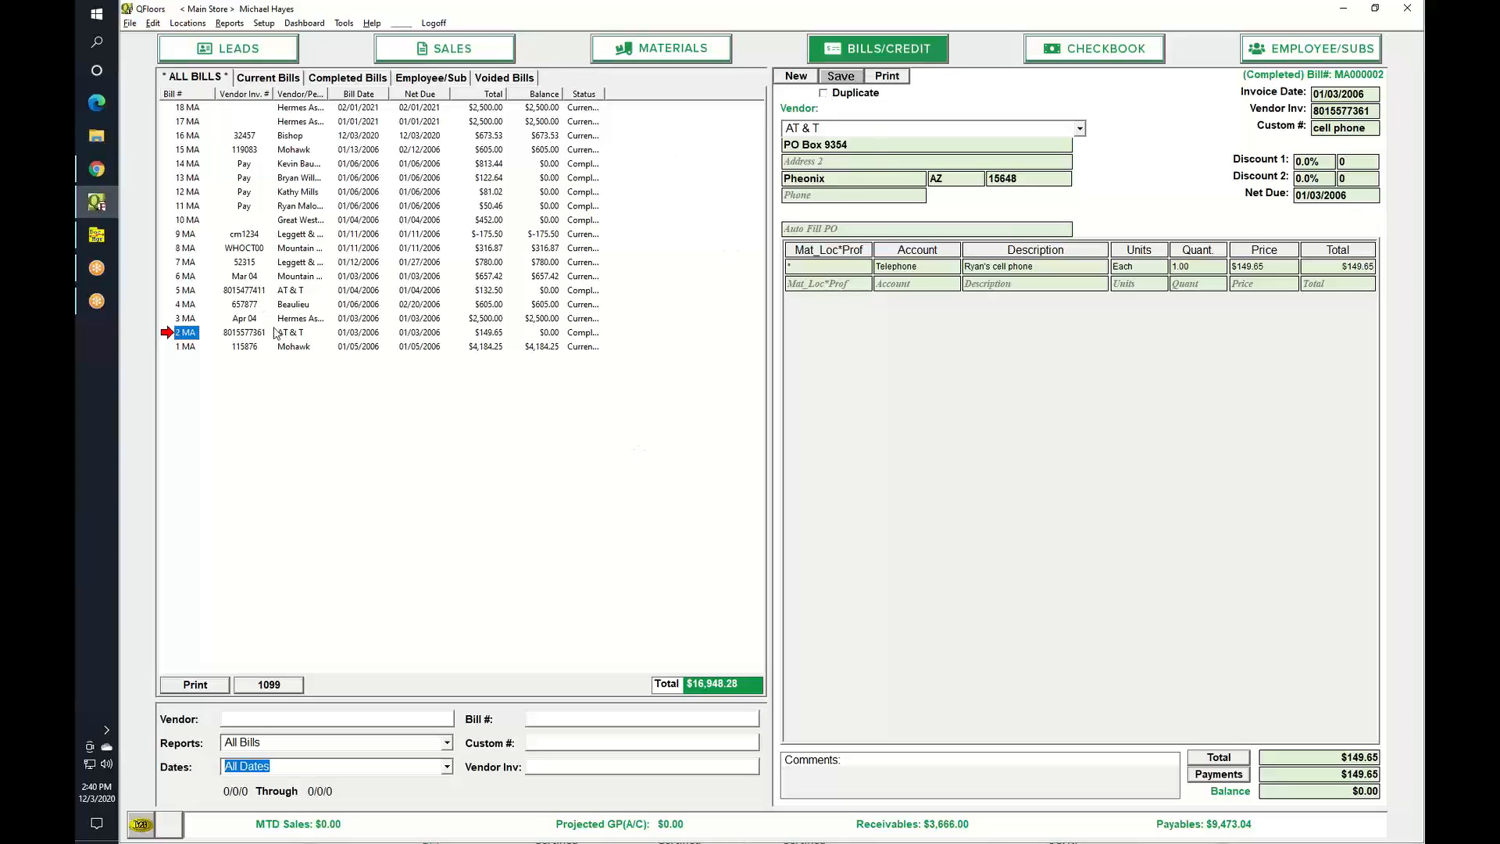
{"action": "left_click", "coordinate": [823, 93]}
{"action": "left_click", "coordinate": [810, 78]}
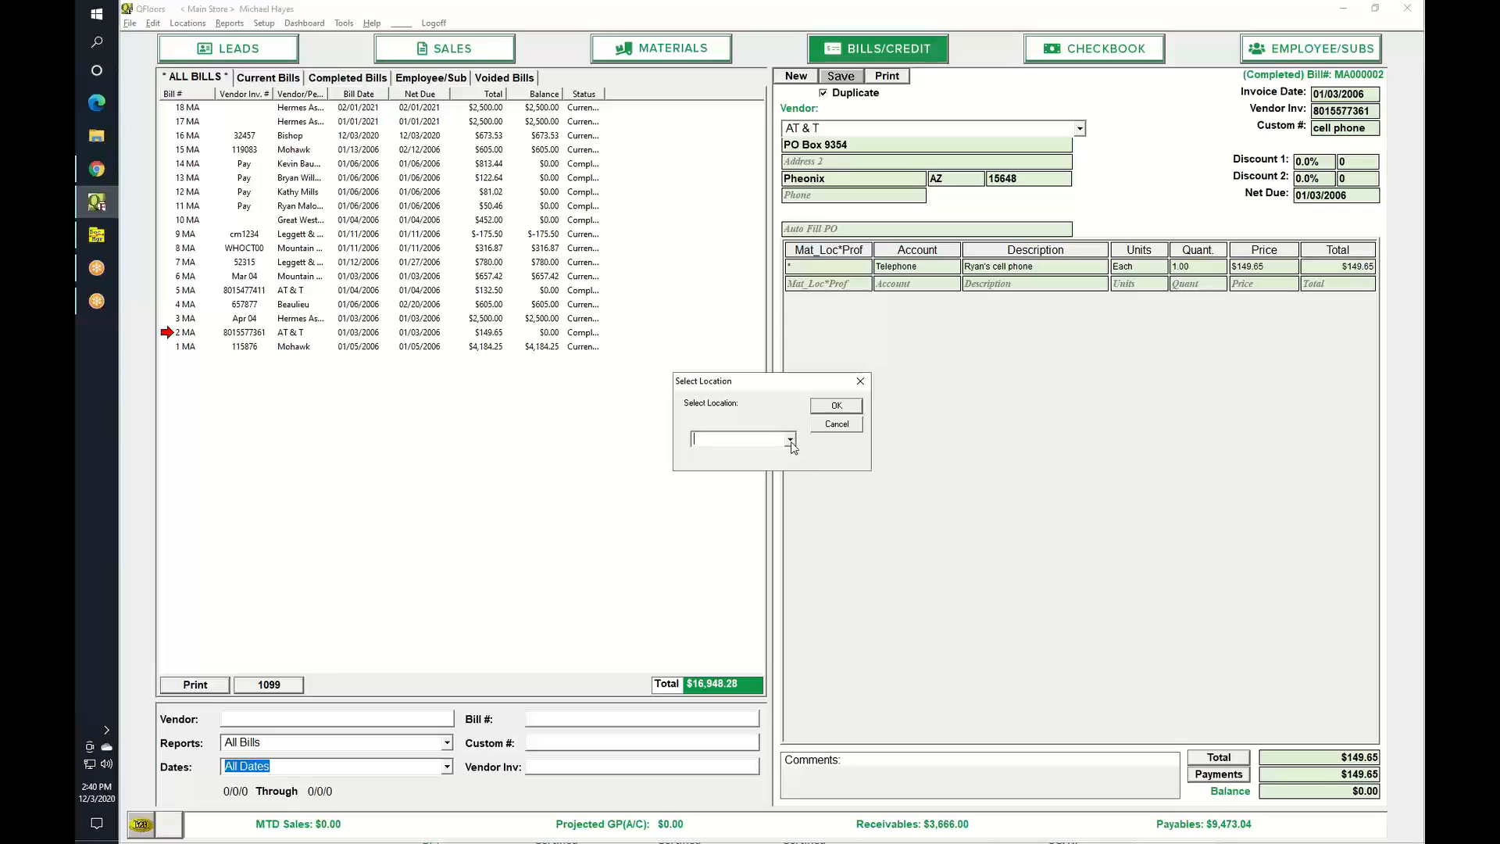
{"action": "left_click", "coordinate": [791, 439]}
{"action": "left_click", "coordinate": [783, 456]}
{"action": "left_click", "coordinate": [836, 406]}
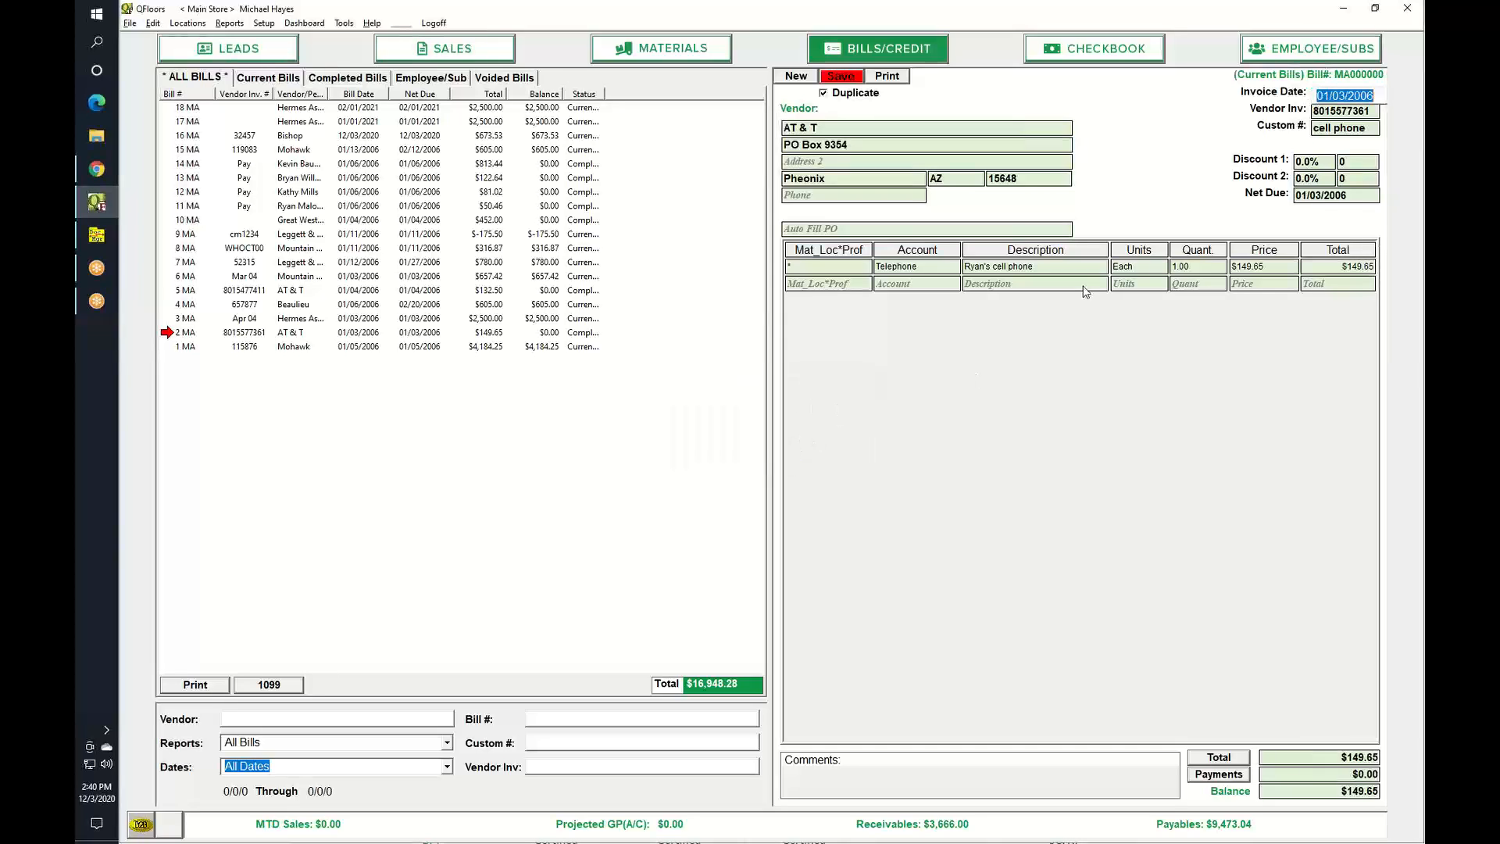
Step: Set the duplicated AT & T bill's invoice date to 12/01/2020 and its telephone line's price to $165
{"action": "type", "text": "1201"}
{"action": "key", "text": "Tab"}
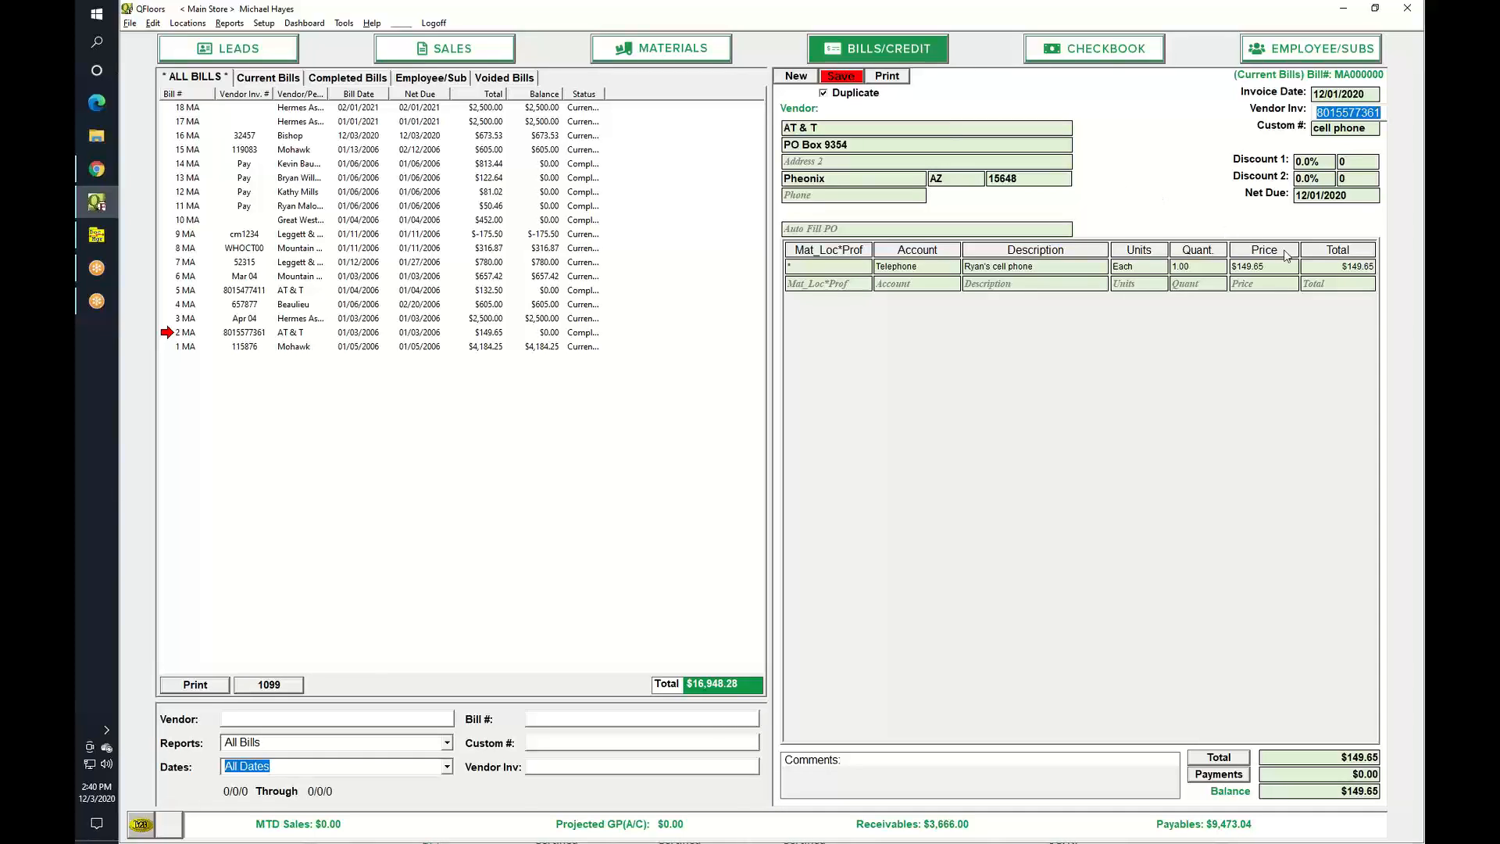
{"action": "left_click", "coordinate": [1269, 268]}
{"action": "type", "text": "165"}
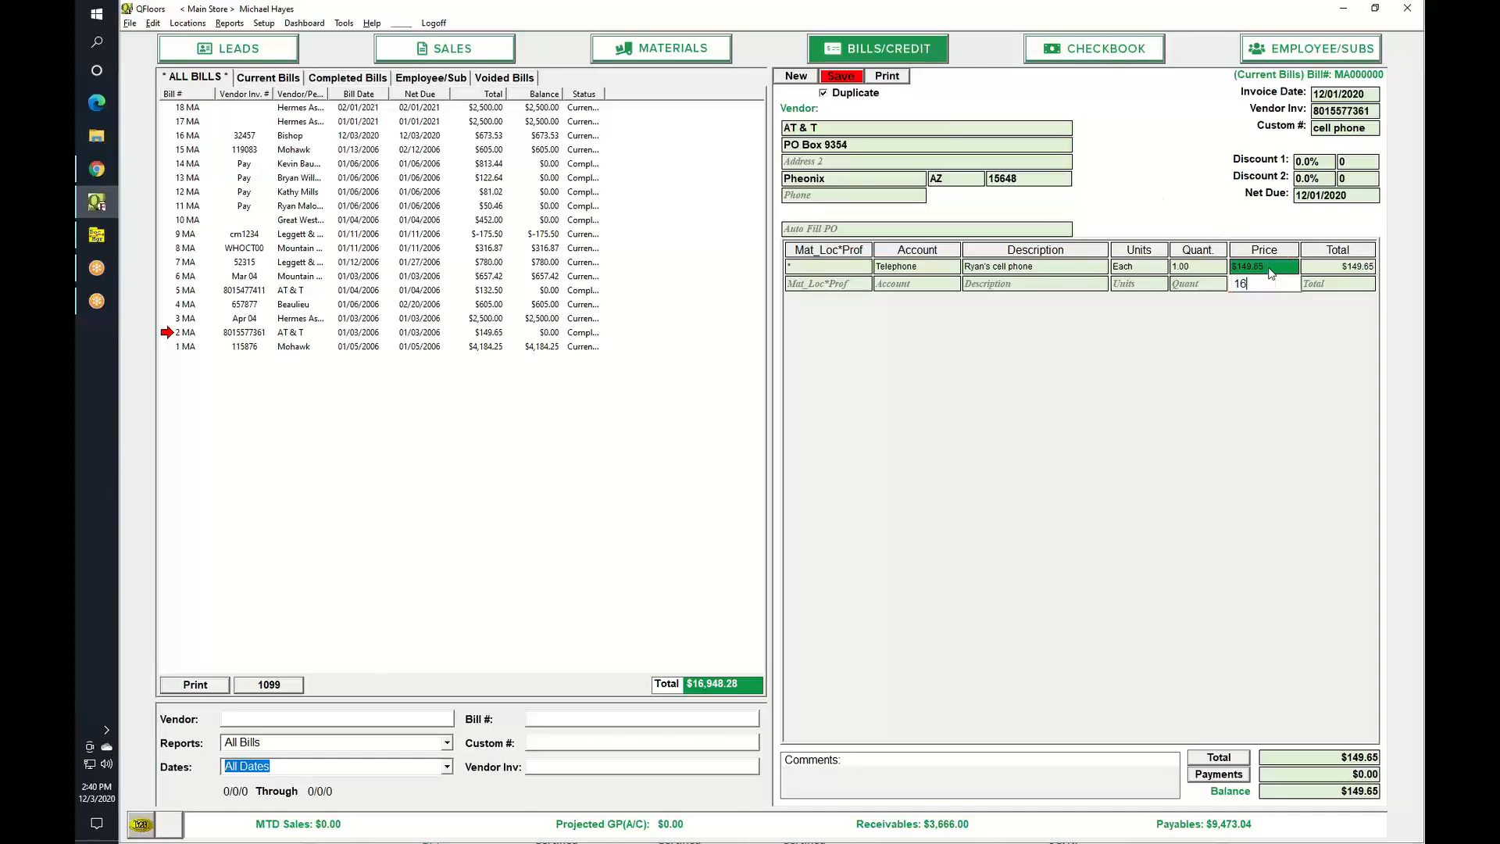
{"action": "key", "text": "Tab"}
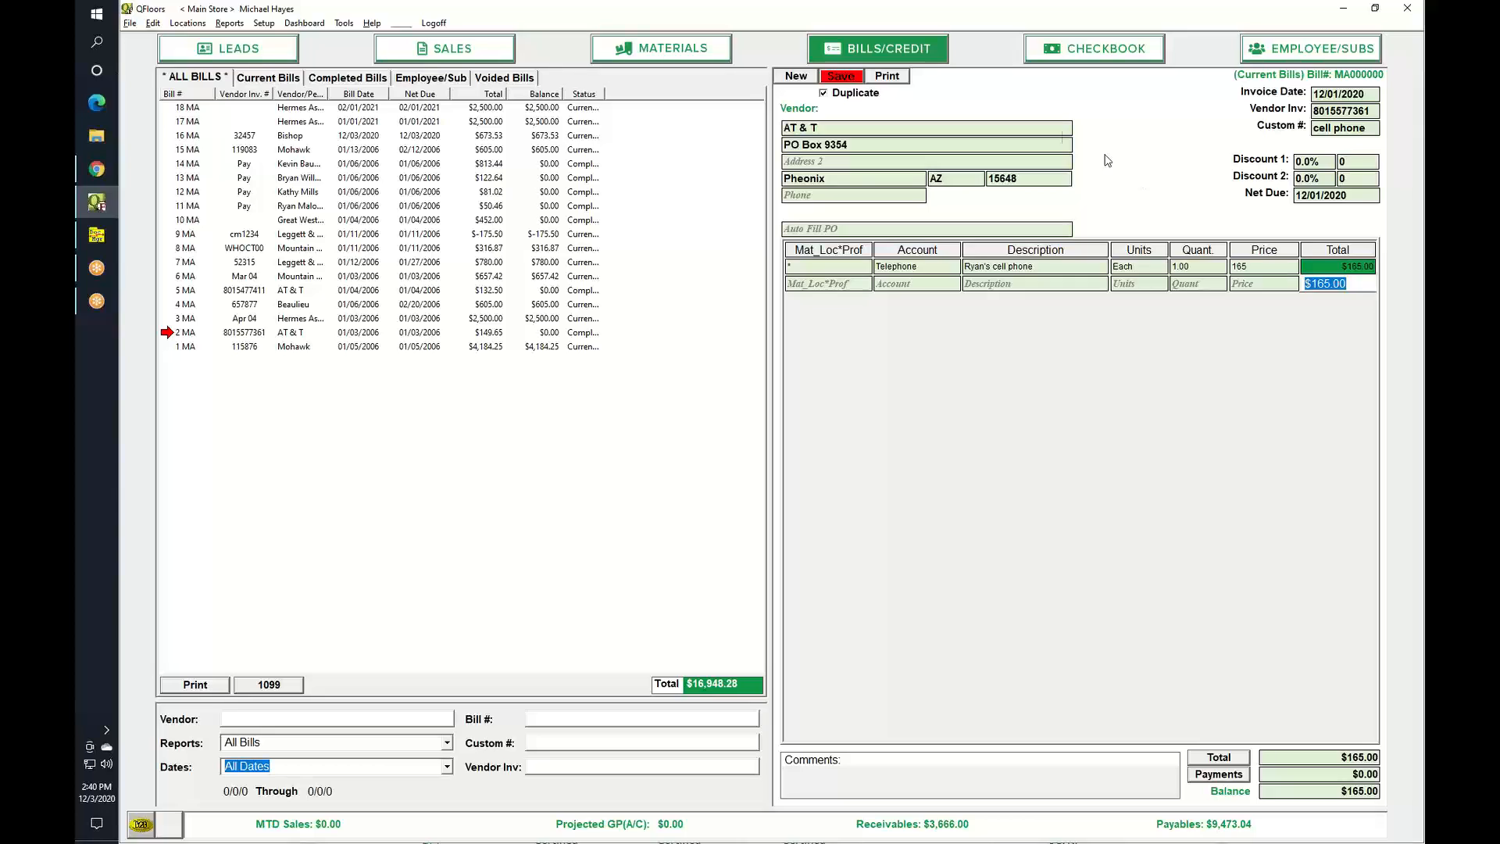
Step: Save the duplicated AT & T bill and schedule its full payoff as a check due 12/01/2020
{"action": "left_click", "coordinate": [842, 76]}
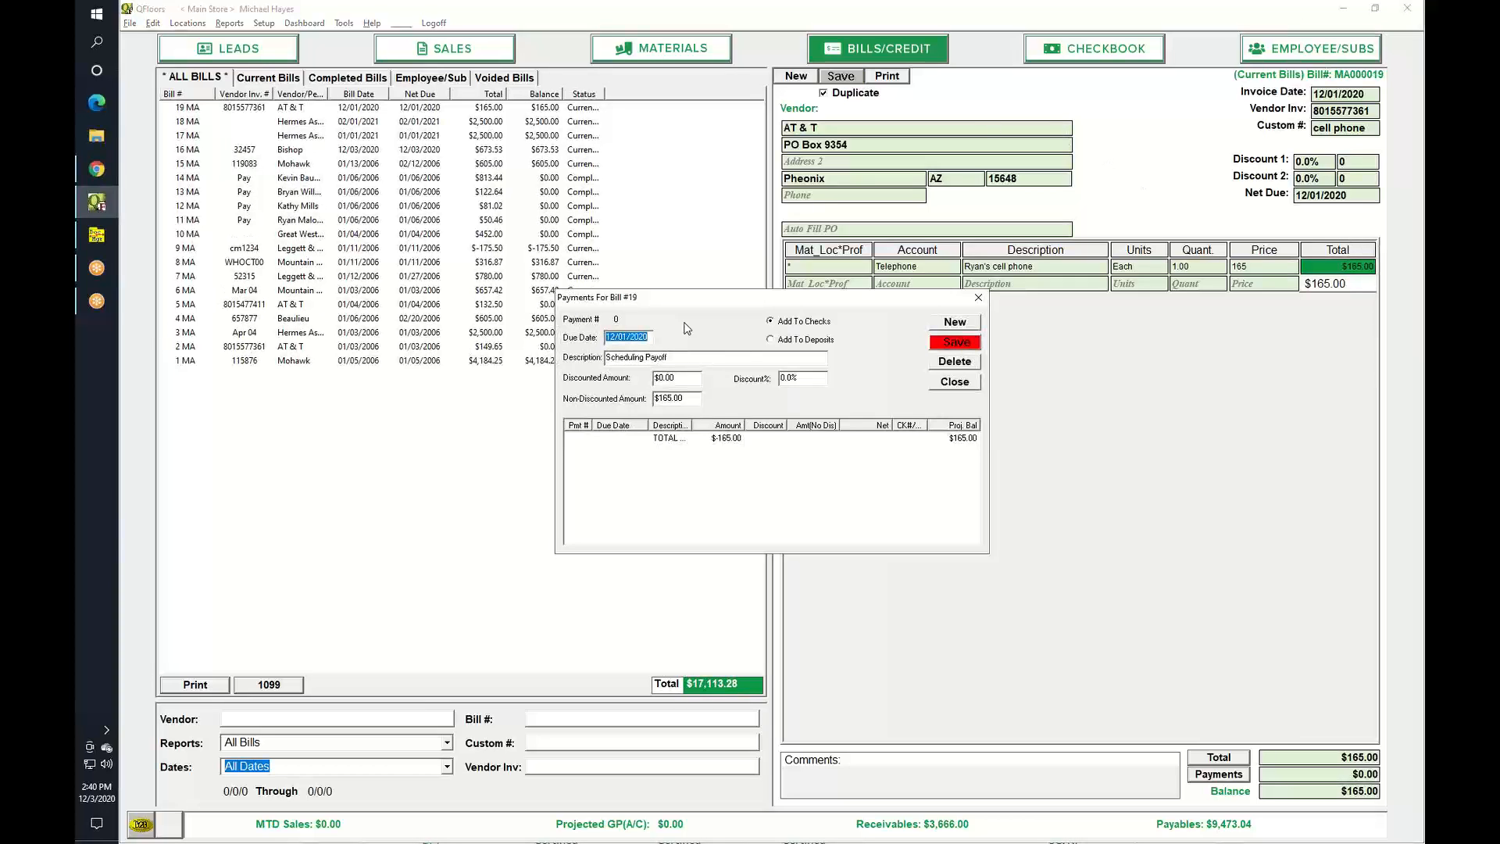
{"action": "left_click", "coordinate": [940, 338]}
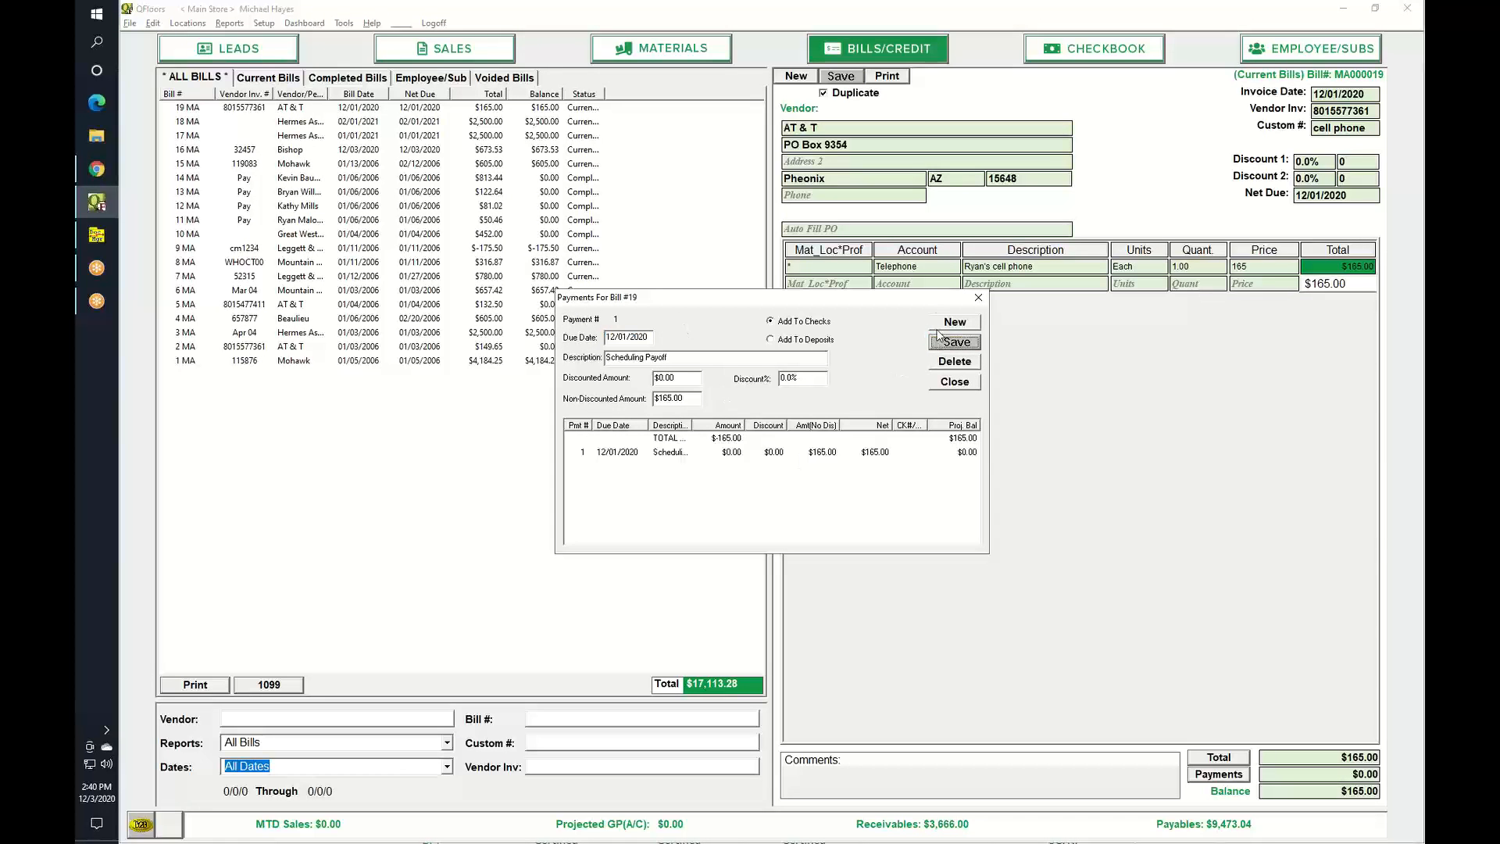
{"action": "left_click", "coordinate": [967, 381]}
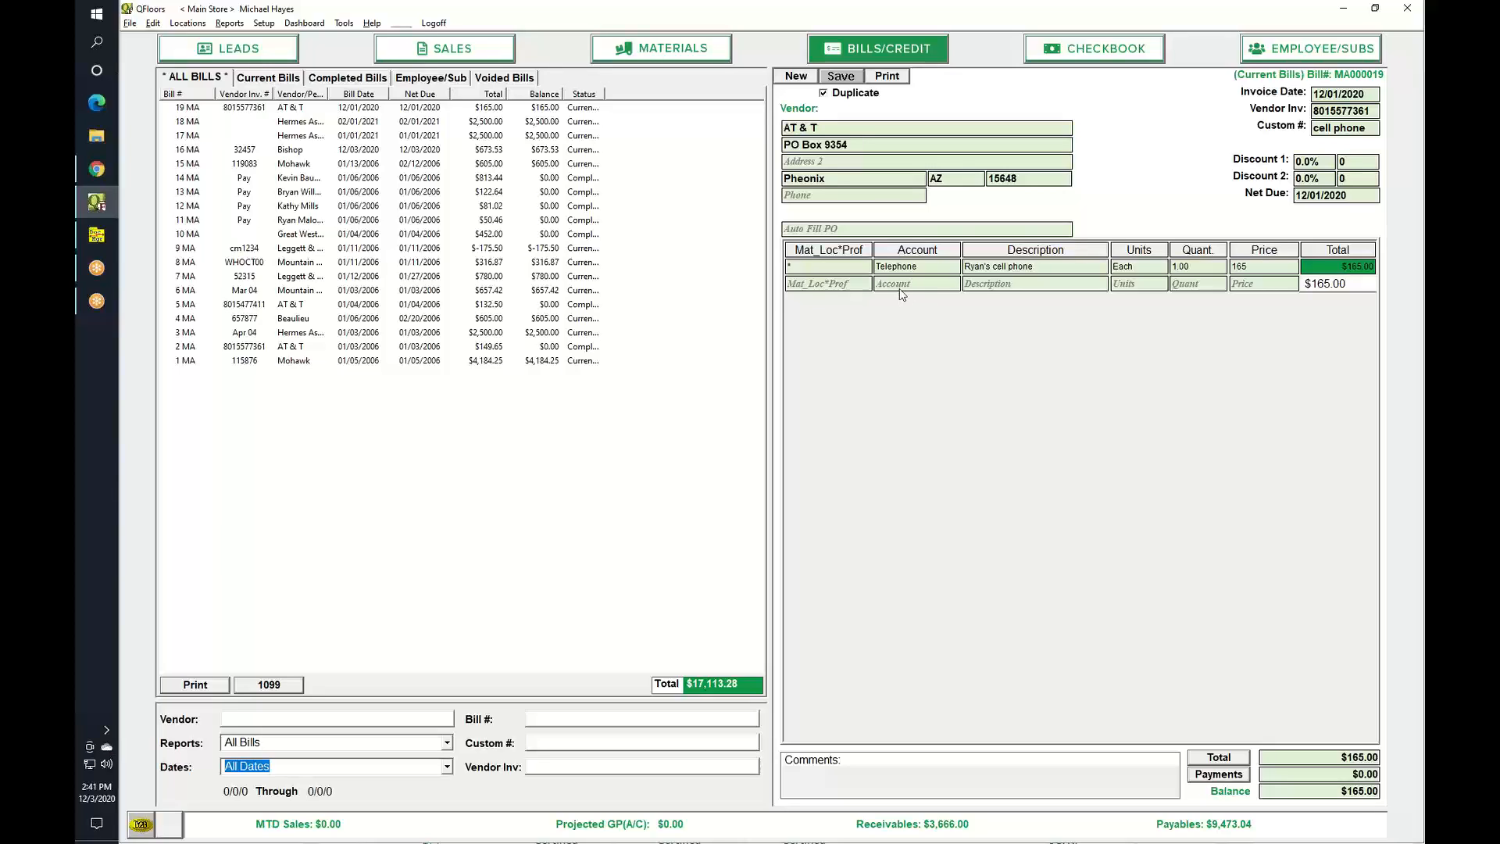
Step: Try to assign the AT & T bill's existing telephone line to the Main Store location
{"action": "left_click", "coordinate": [794, 266]}
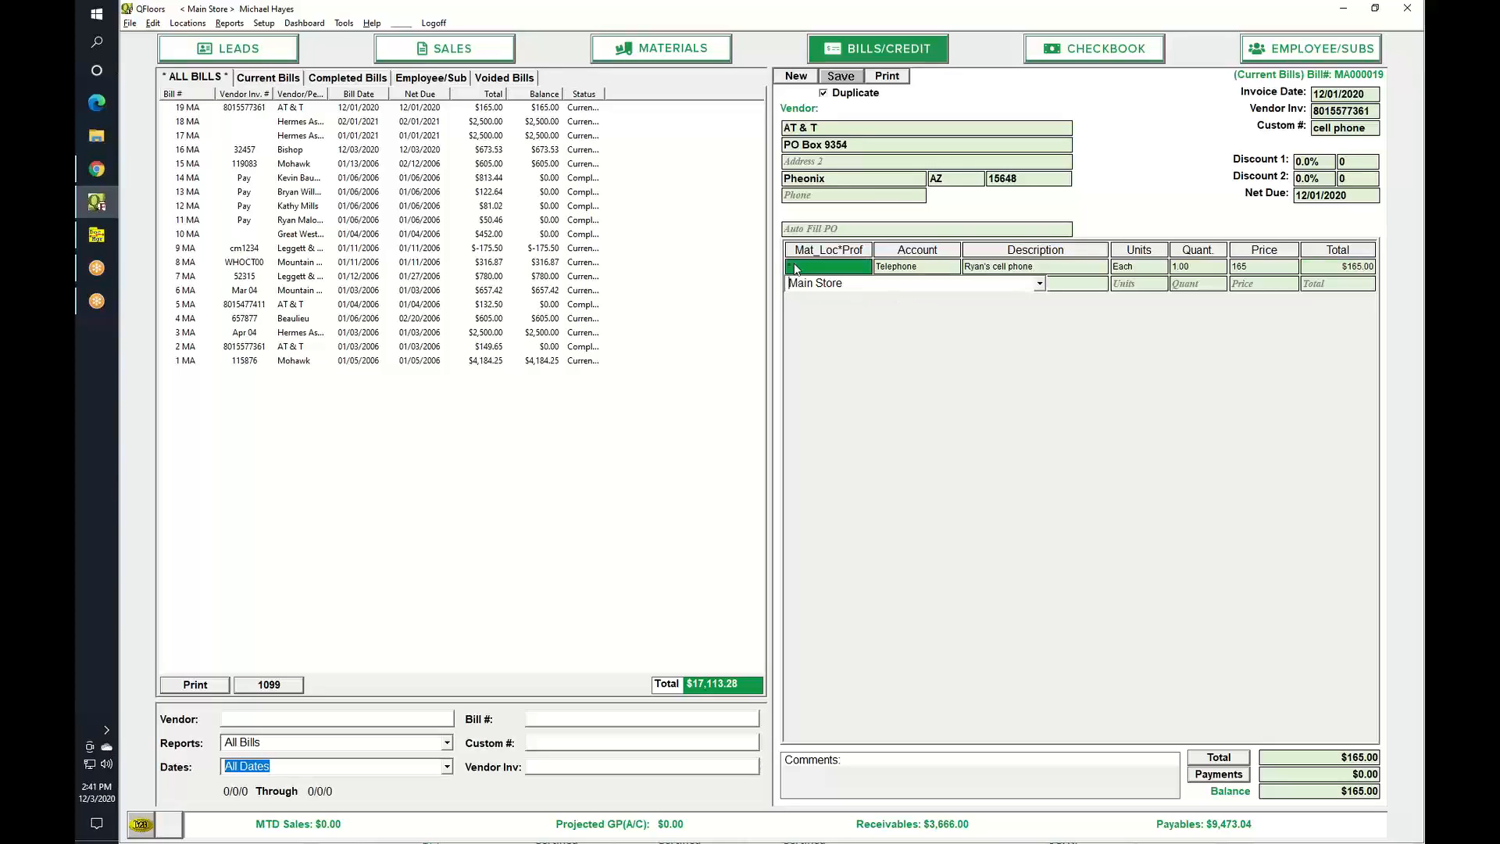
{"action": "left_click", "coordinate": [1040, 284]}
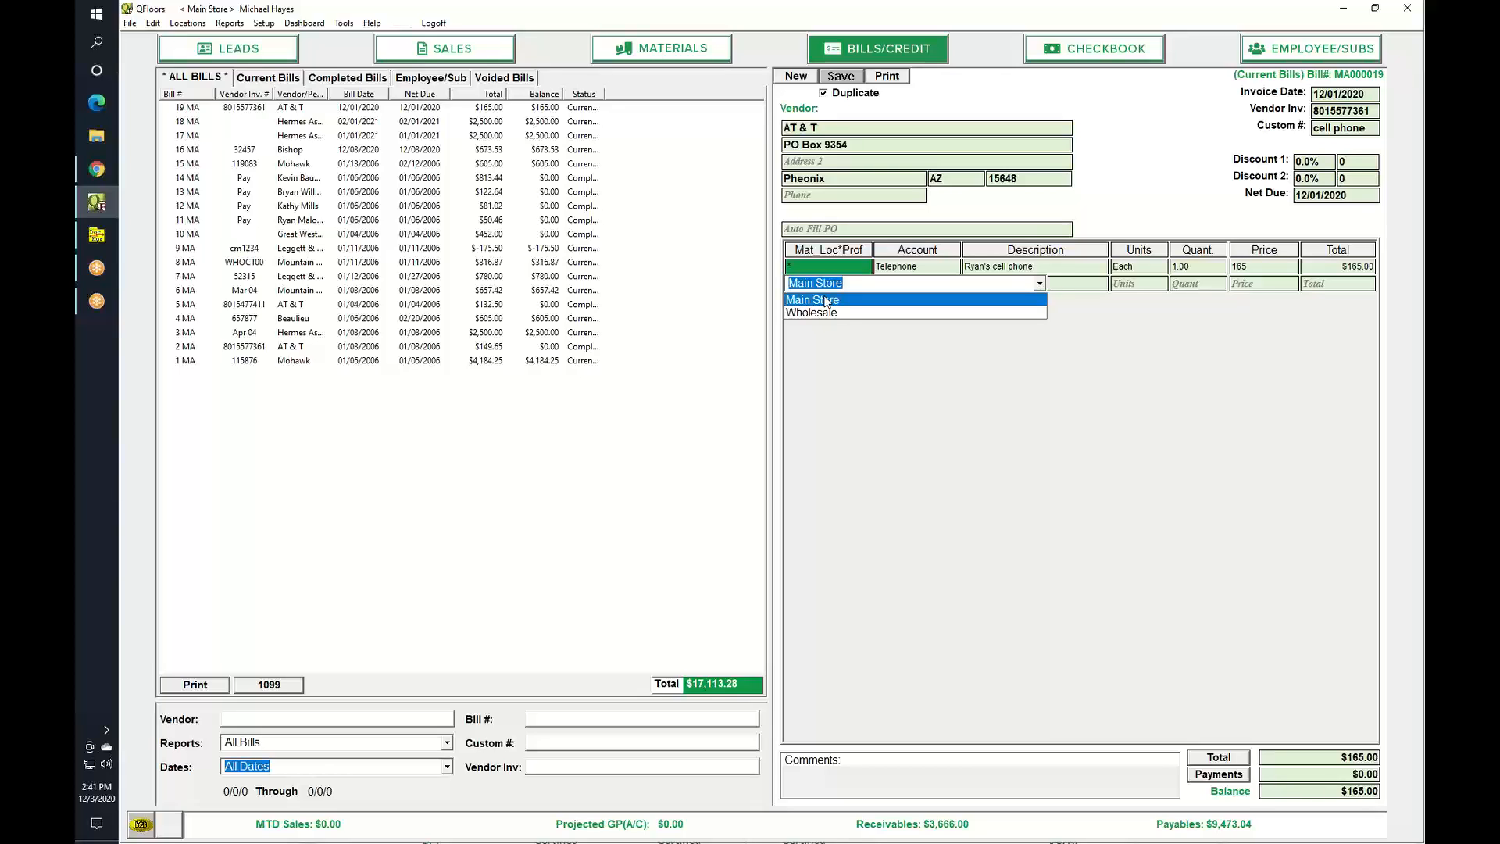
{"action": "left_click", "coordinate": [827, 301]}
{"action": "key", "text": "Tab"}
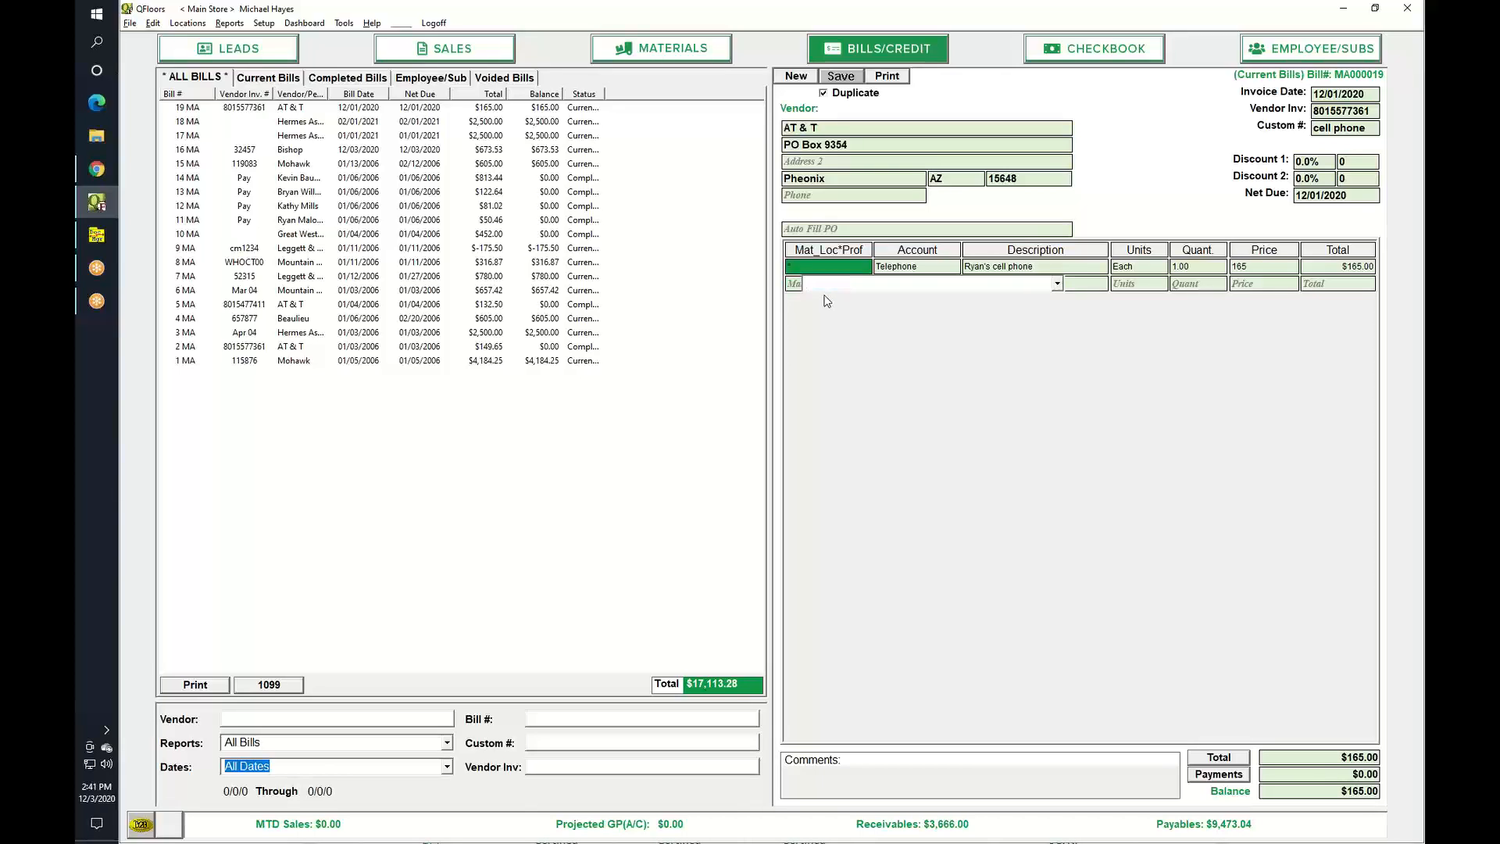
{"action": "key", "text": "Tab"}
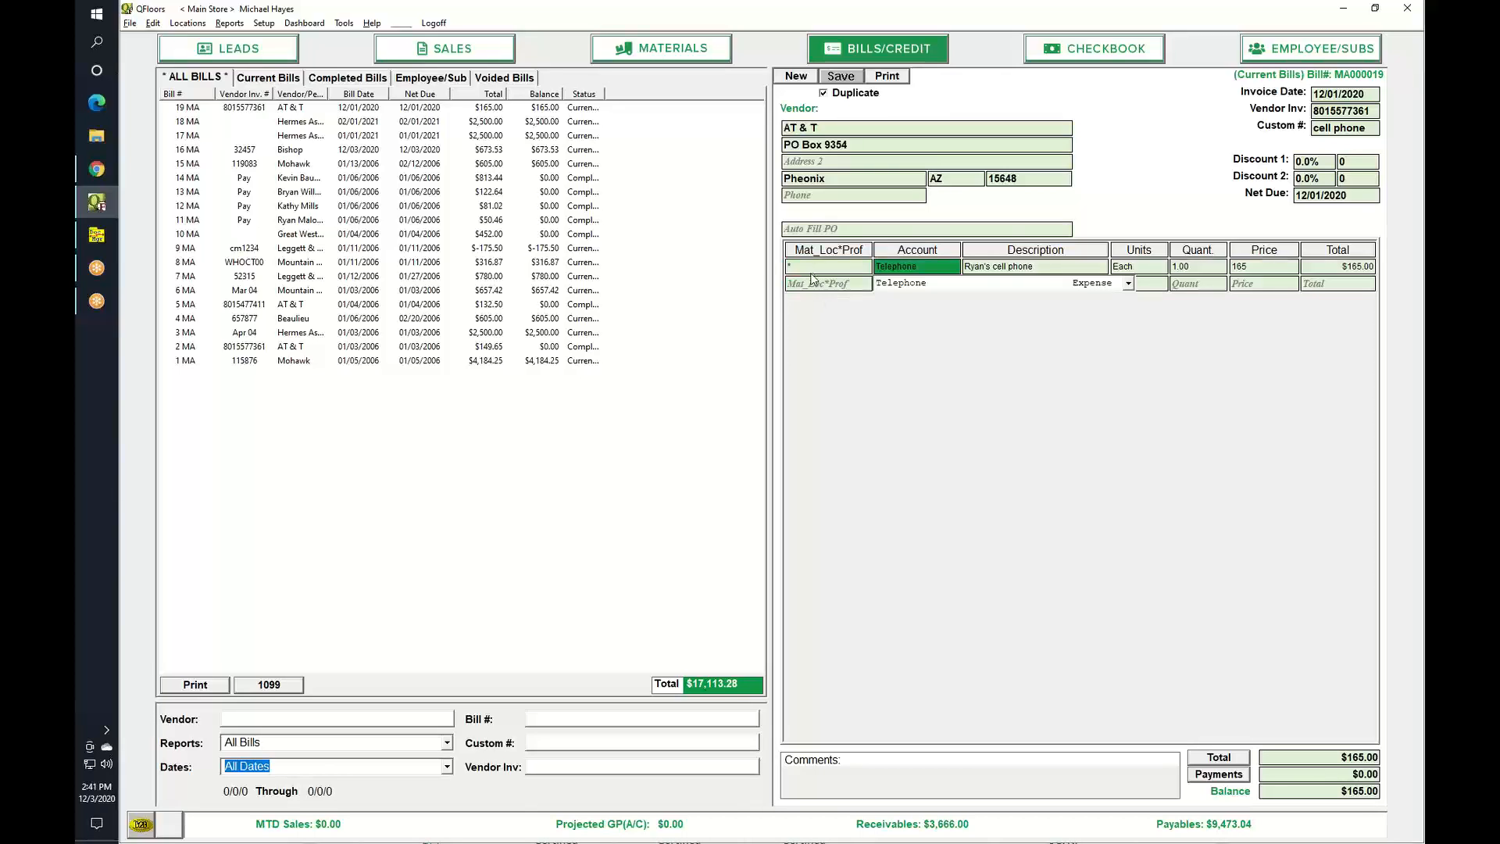
Step: Add a second line to the AT & T bill for the Wholesale location, charged to the Telephone account
{"action": "left_click", "coordinate": [803, 285]}
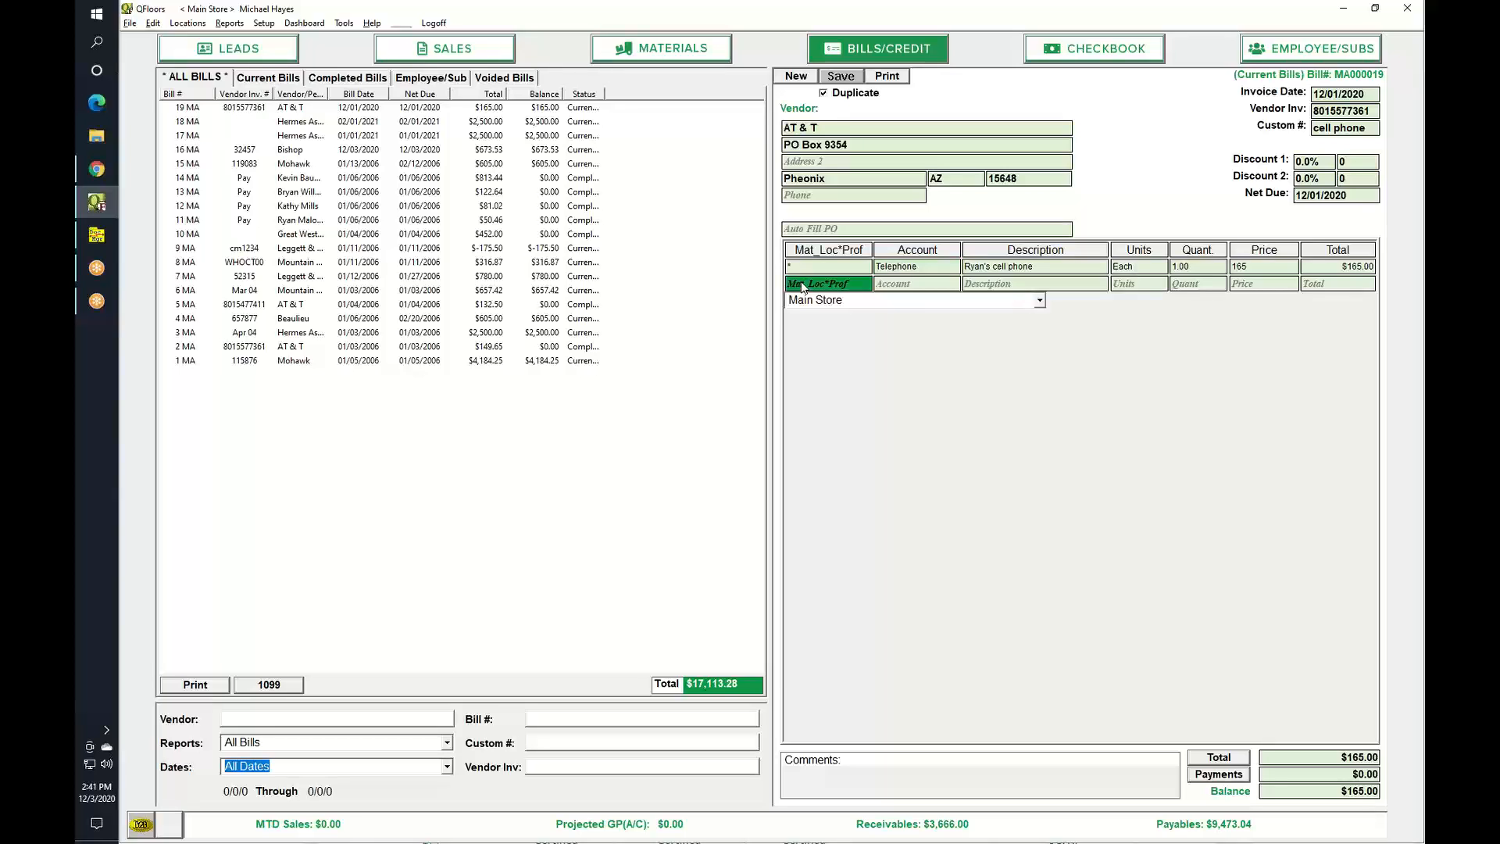
{"action": "left_click", "coordinate": [1040, 302]}
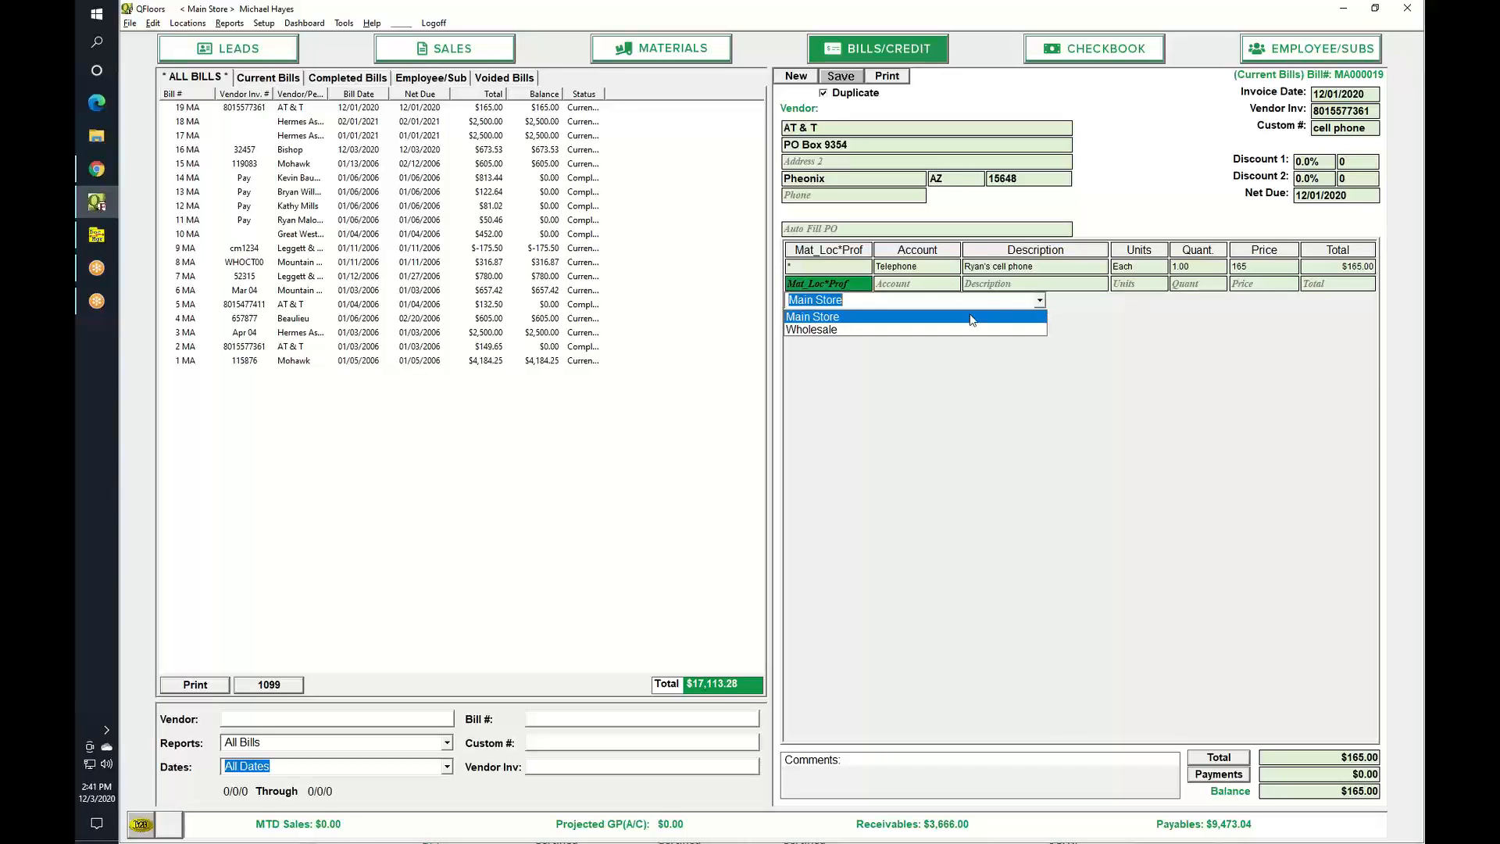
{"action": "left_click", "coordinate": [832, 332]}
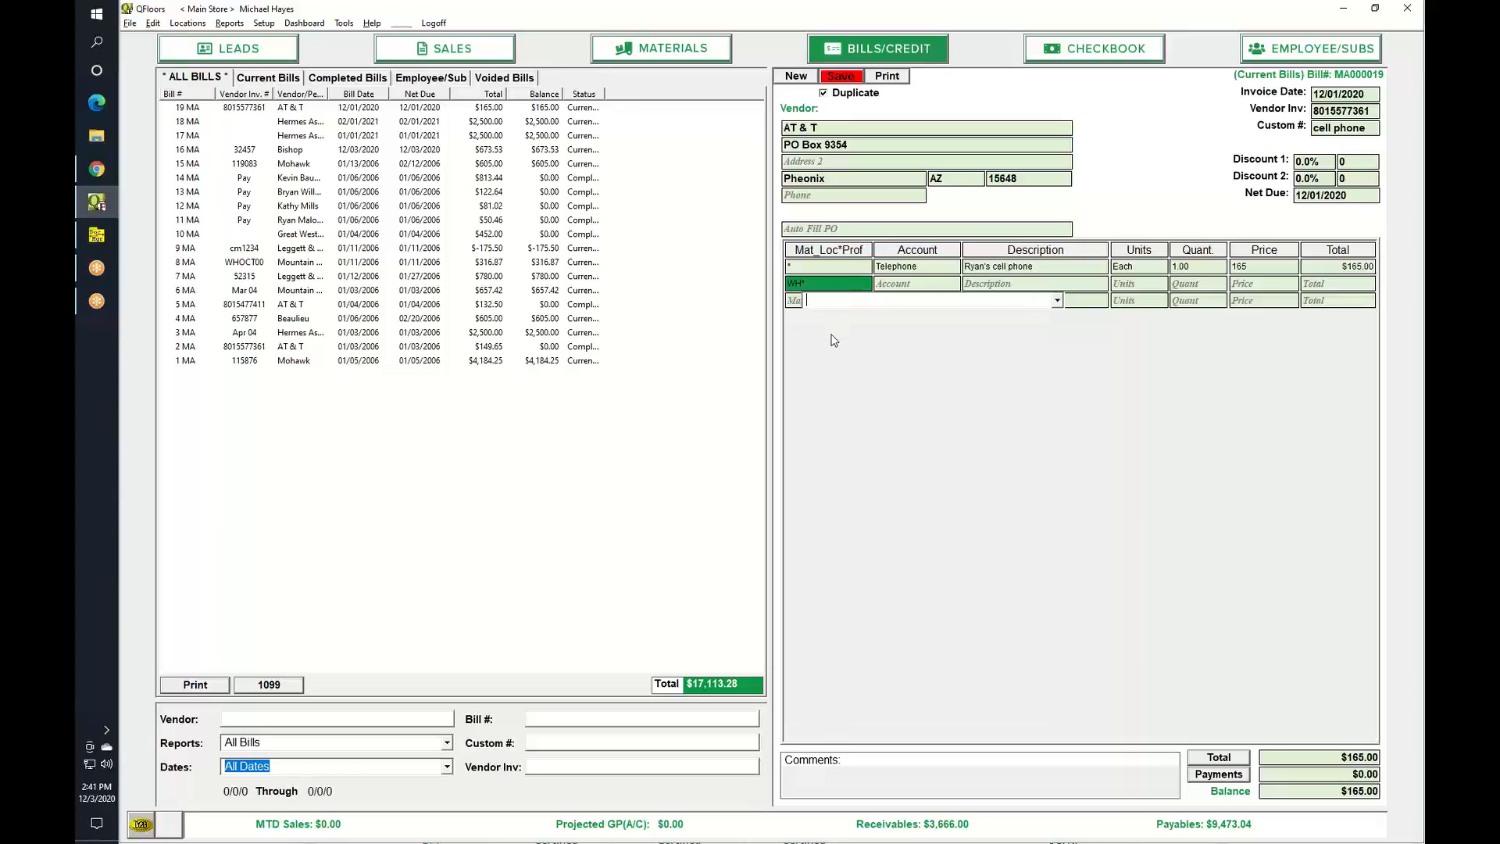
{"action": "left_click", "coordinate": [931, 288]}
{"action": "type", "text": "te"}
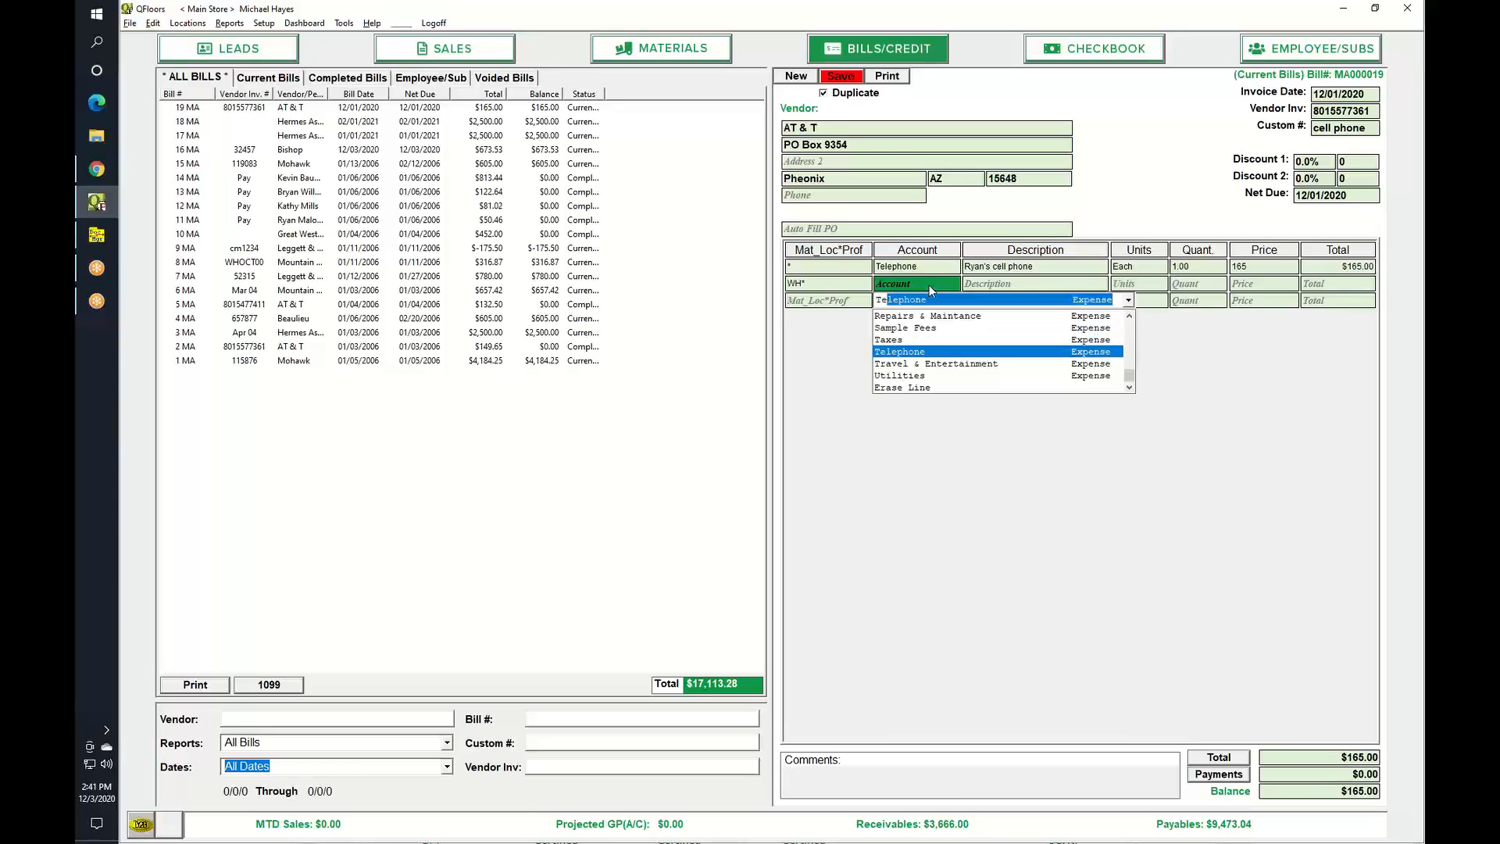
{"action": "key", "text": "Tab"}
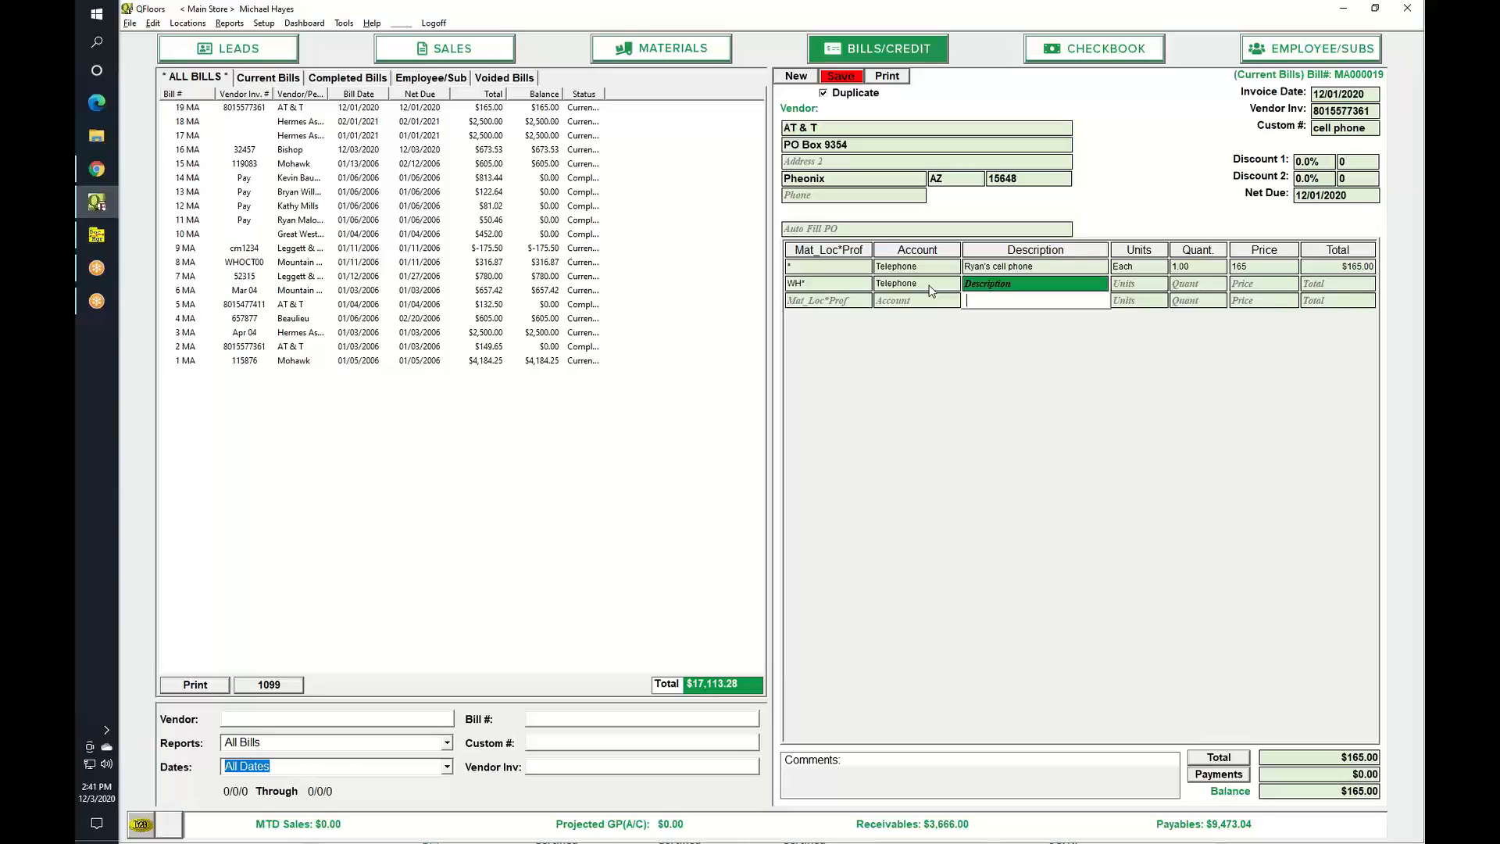
Step: Set the Wholesale telephone line's units to Each, quantity to 1 and price to $120
{"action": "key", "text": "Tab"}
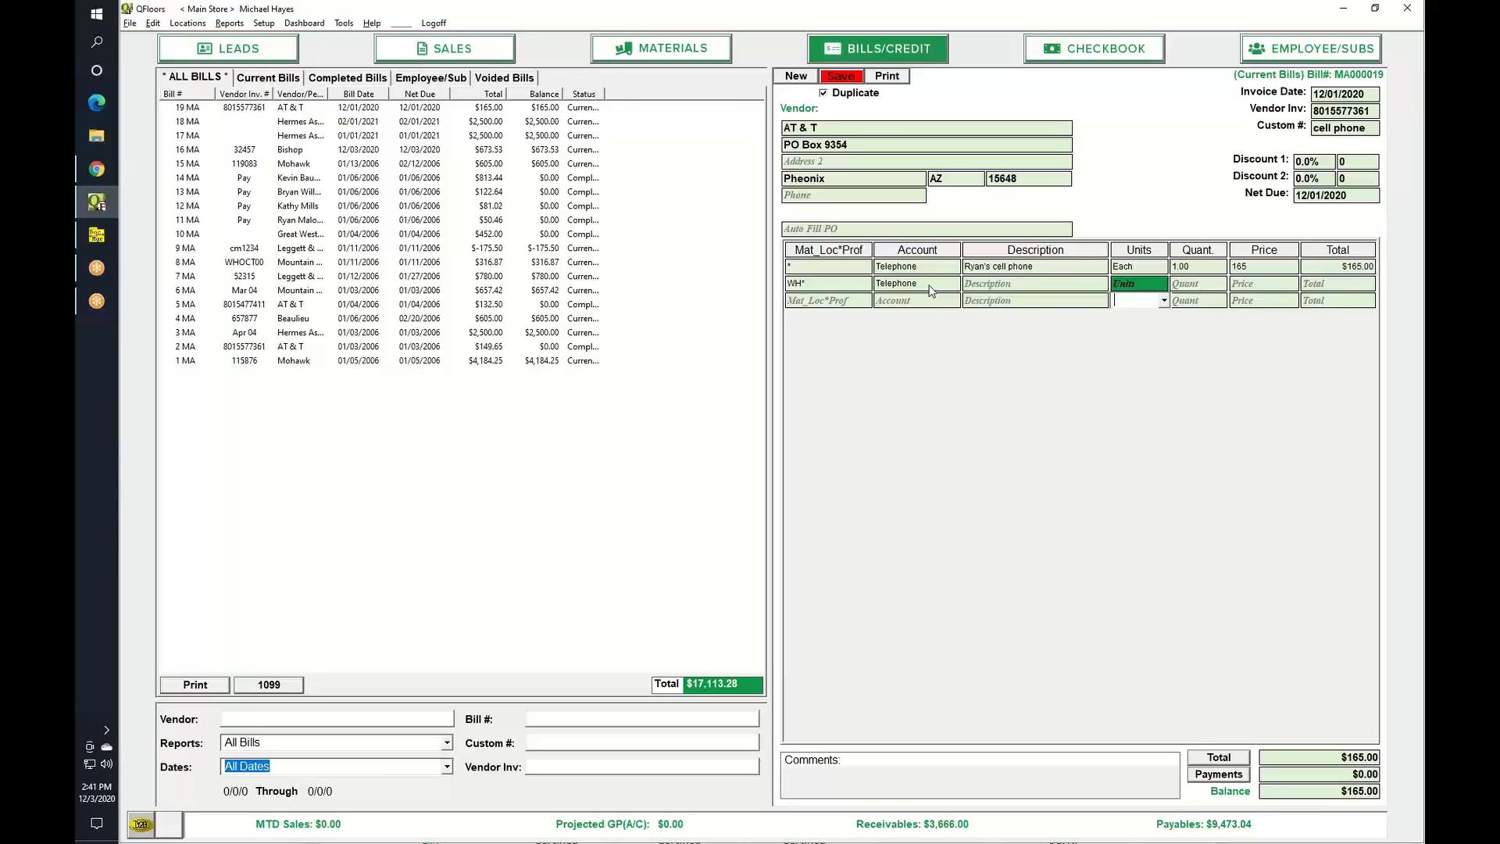
{"action": "type", "text": "e"}
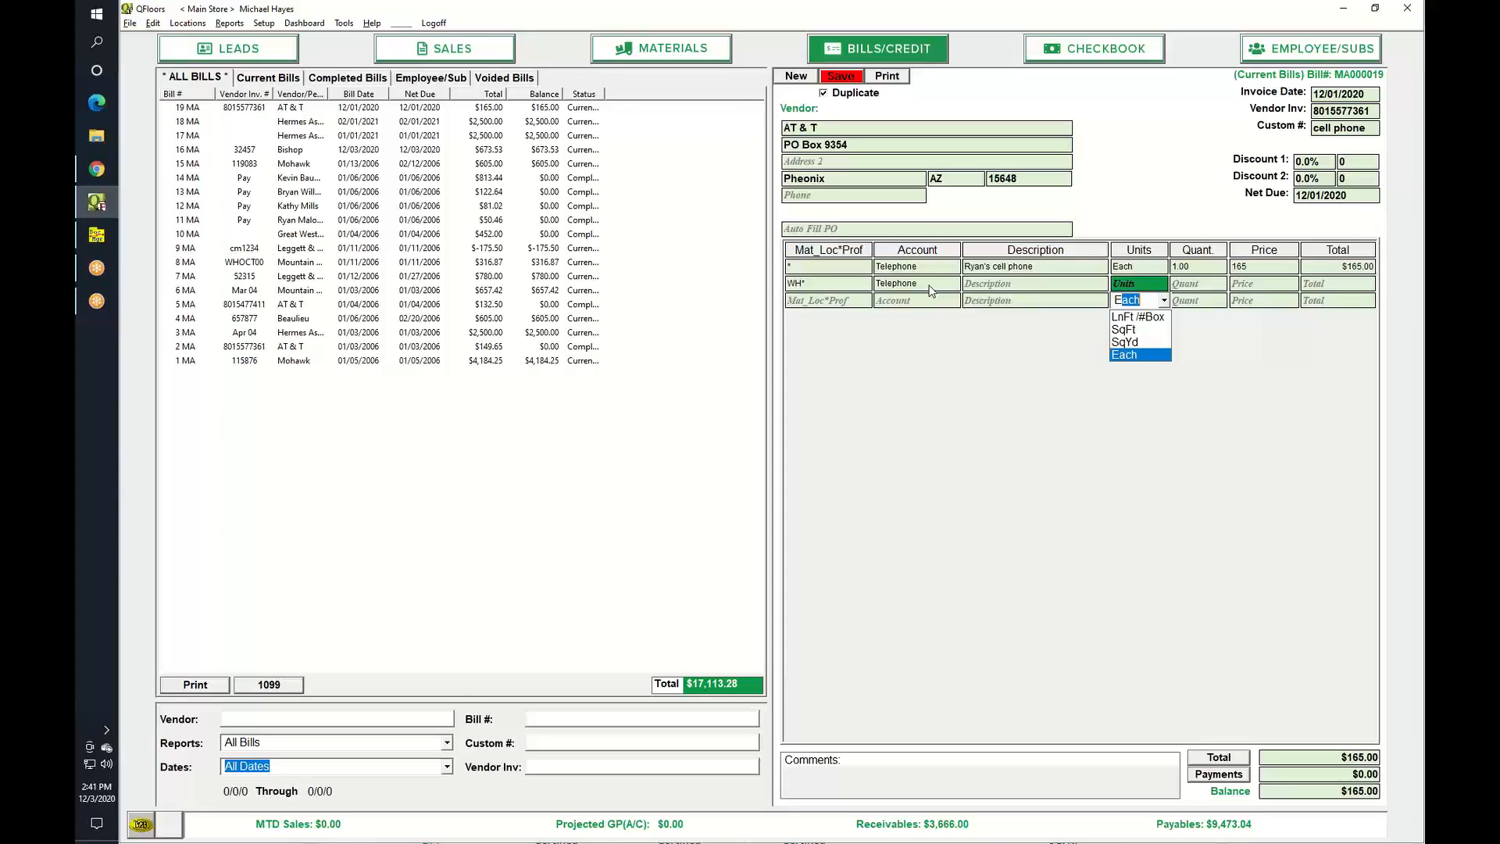
{"action": "key", "text": "Tab"}
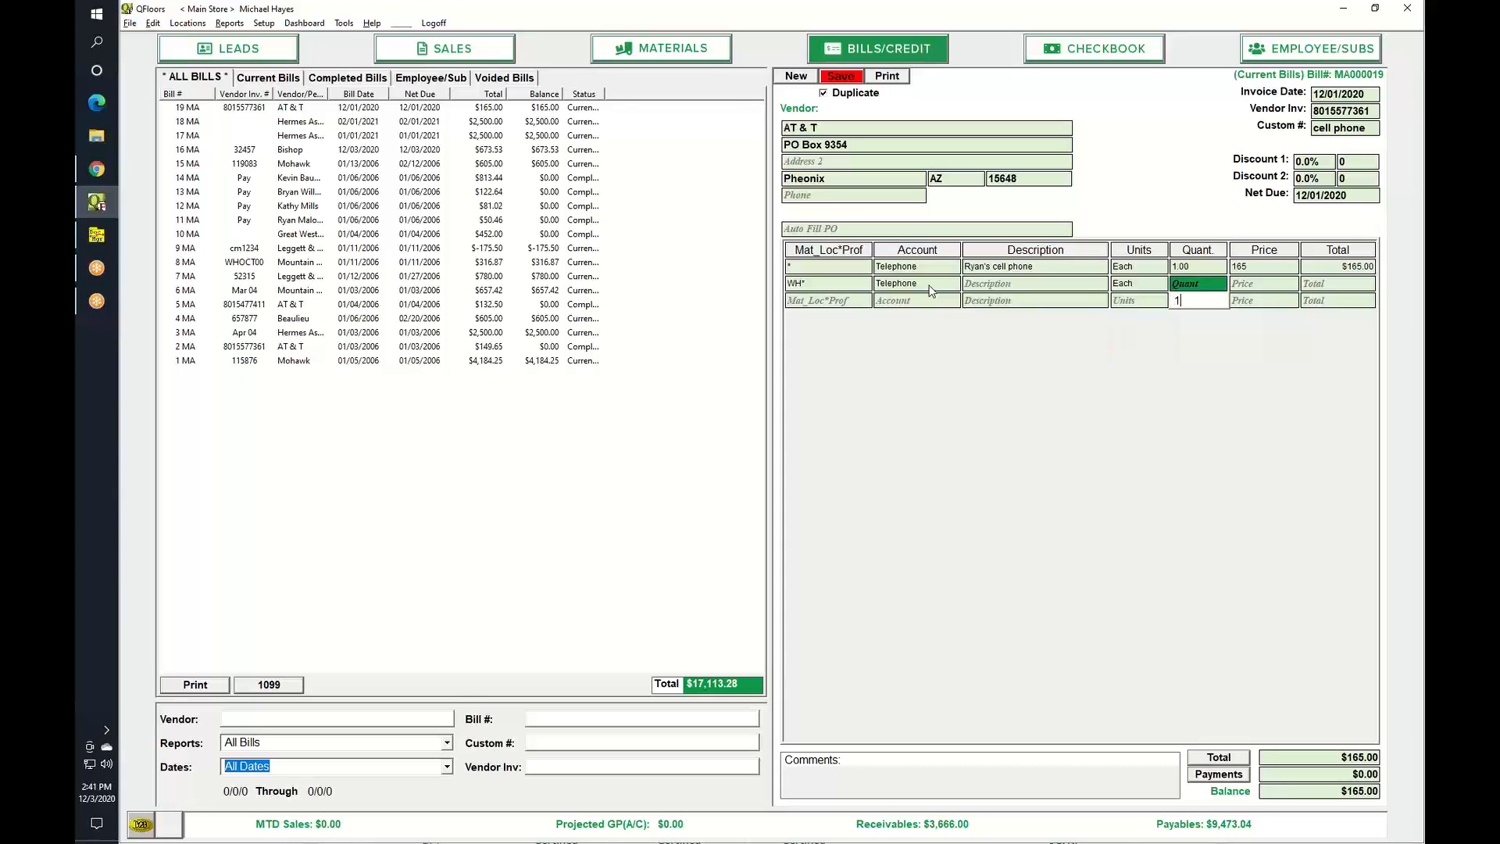
{"action": "key", "text": "Tab"}
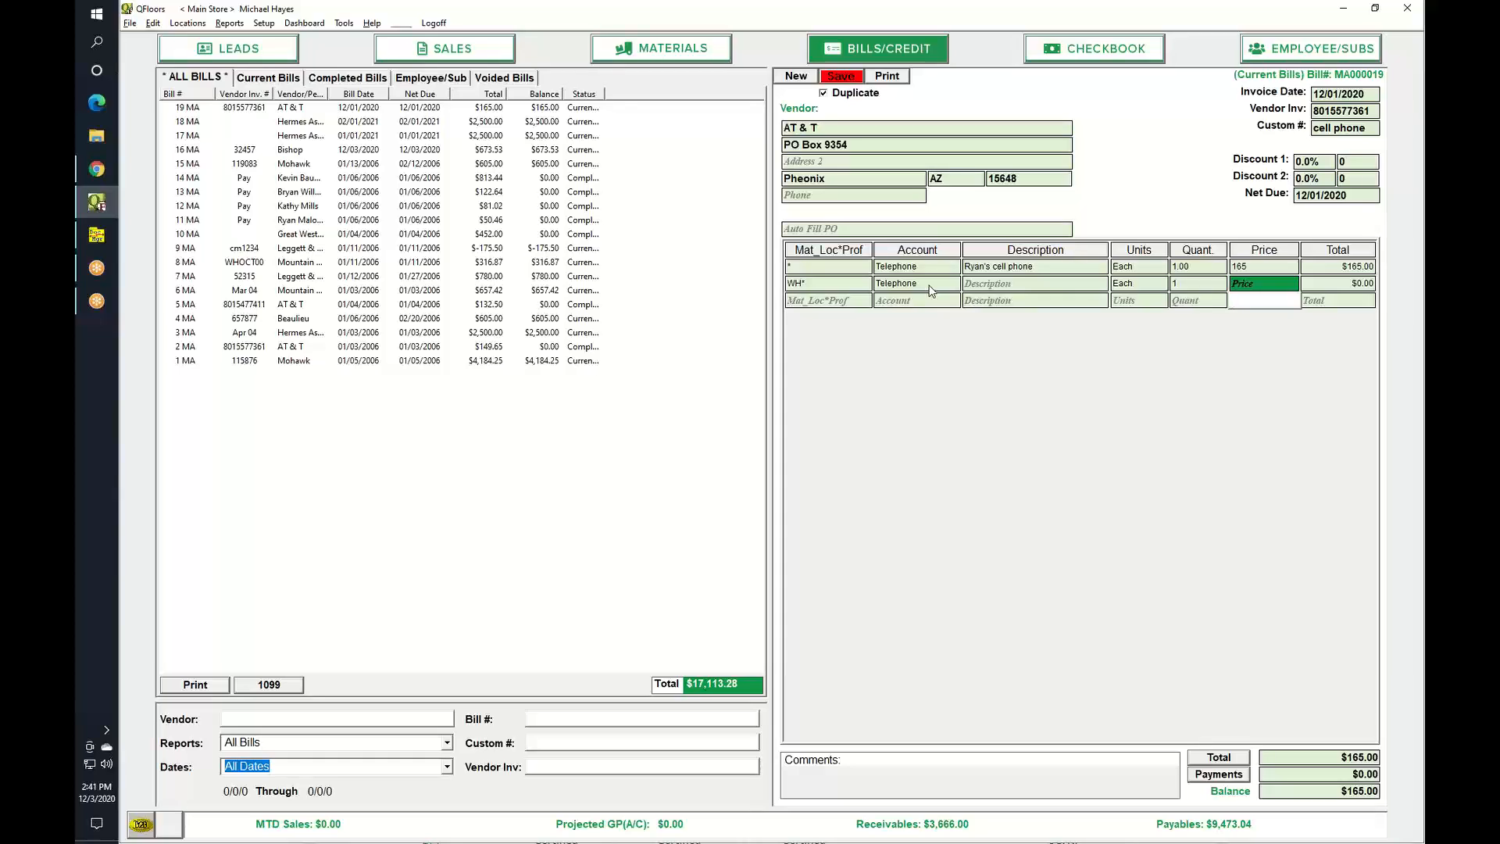
{"action": "type", "text": "120"}
{"action": "key", "text": "Tab"}
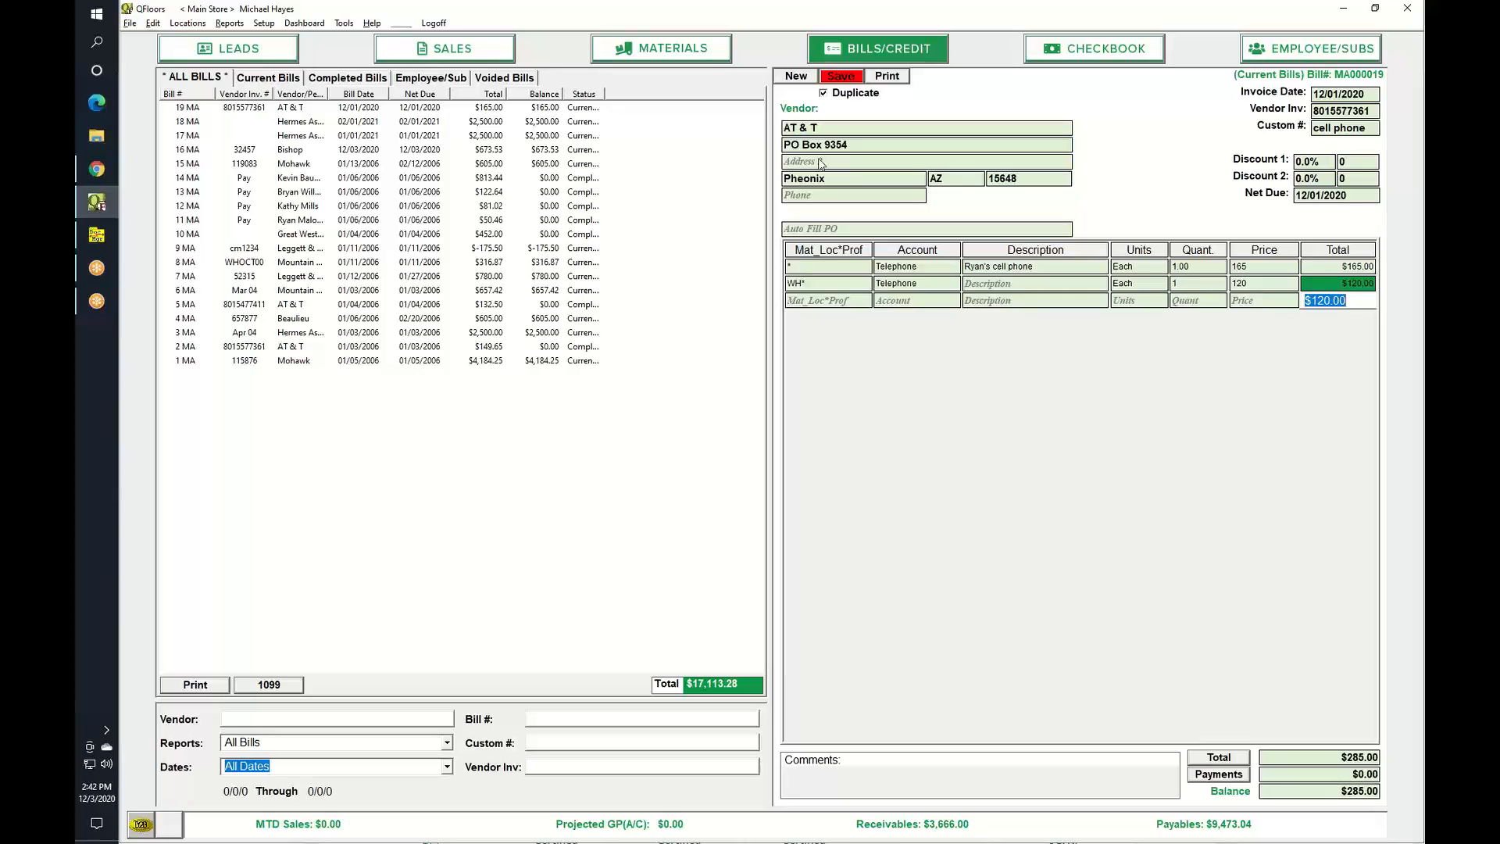
Step: Try to assign the AT & T bill's first telephone line to the Wholesale location
{"action": "left_click", "coordinate": [802, 283]}
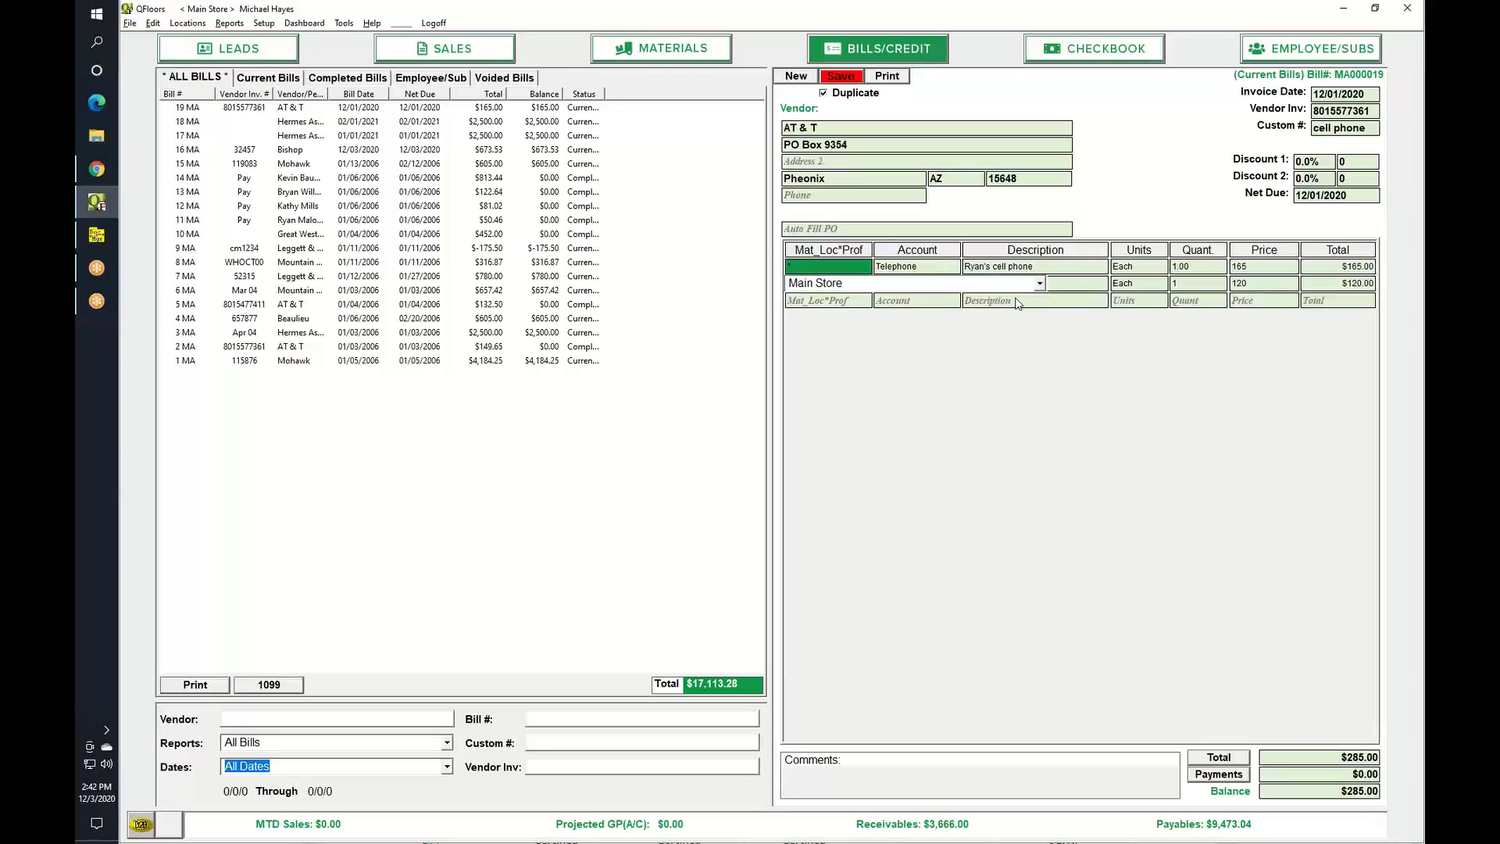
{"action": "left_click", "coordinate": [1040, 284]}
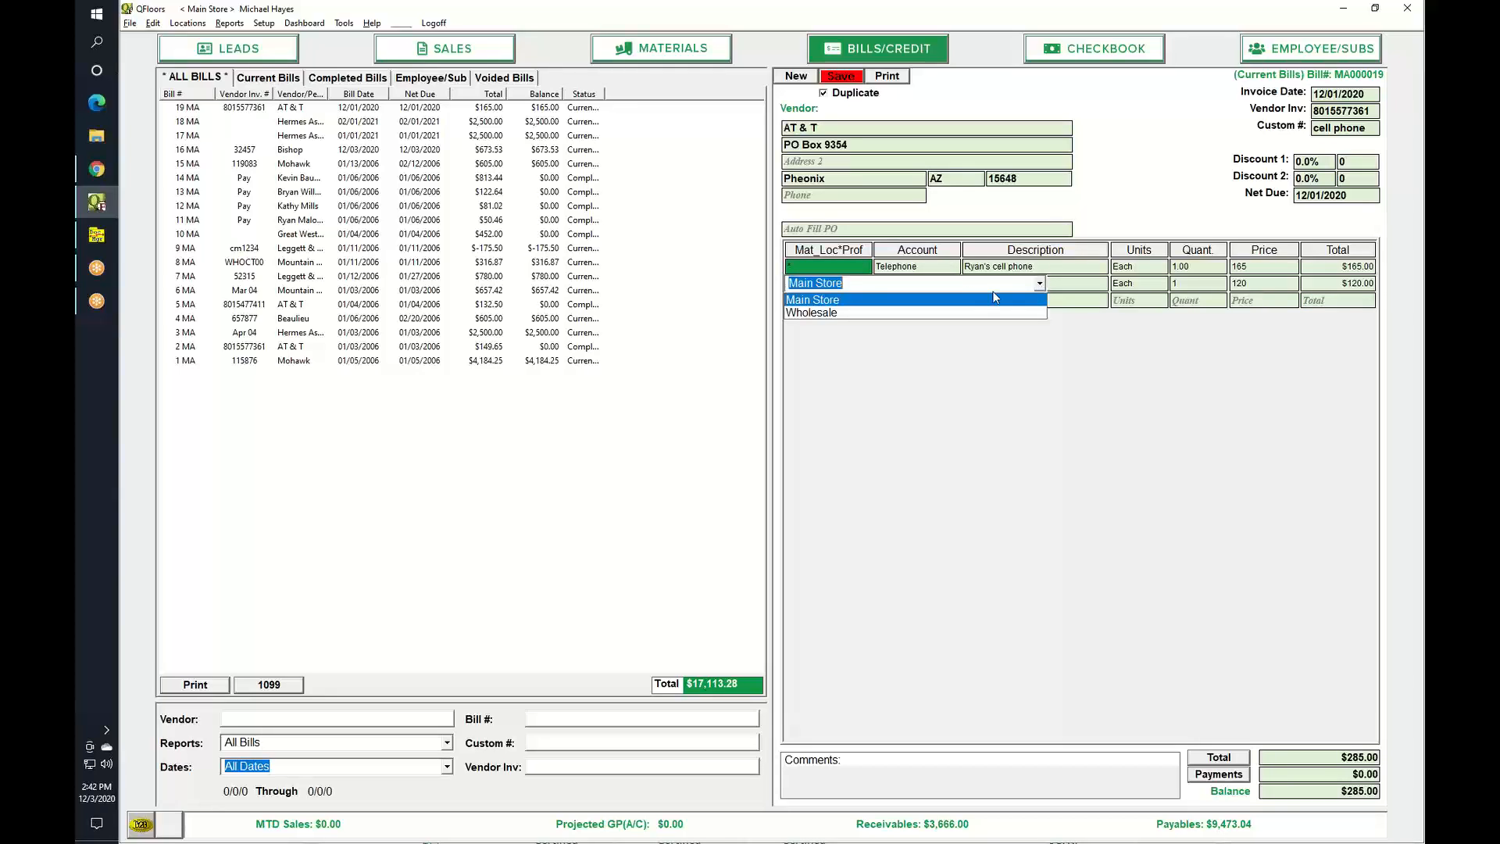
{"action": "left_click", "coordinate": [817, 309]}
{"action": "key", "text": "Tab"}
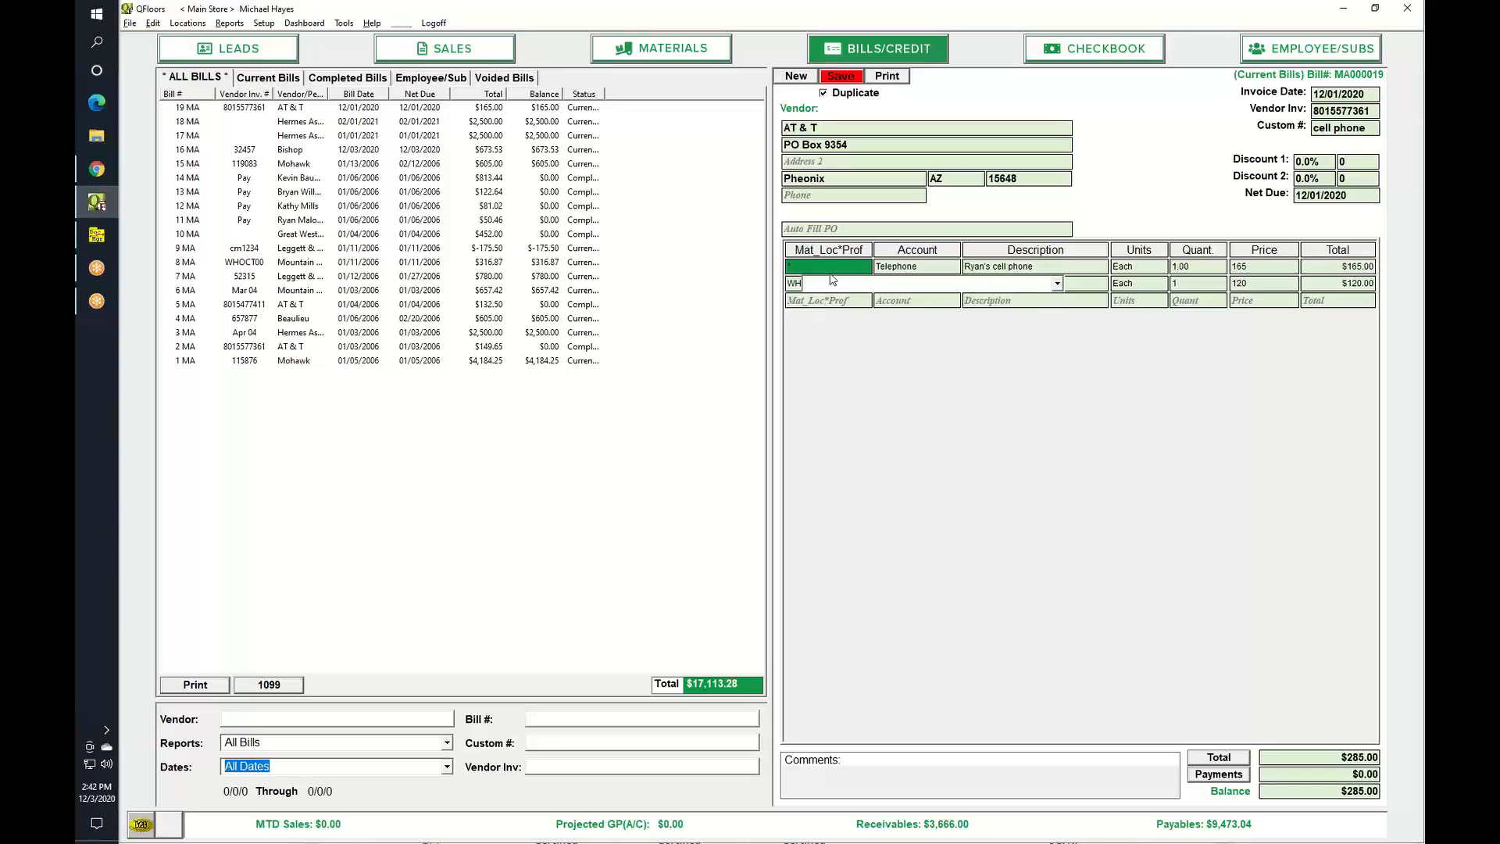
Step: Switch the first telephone line's location to Wholesale and back to Main Store, and save the AT & T bill
{"action": "left_click", "coordinate": [790, 268]}
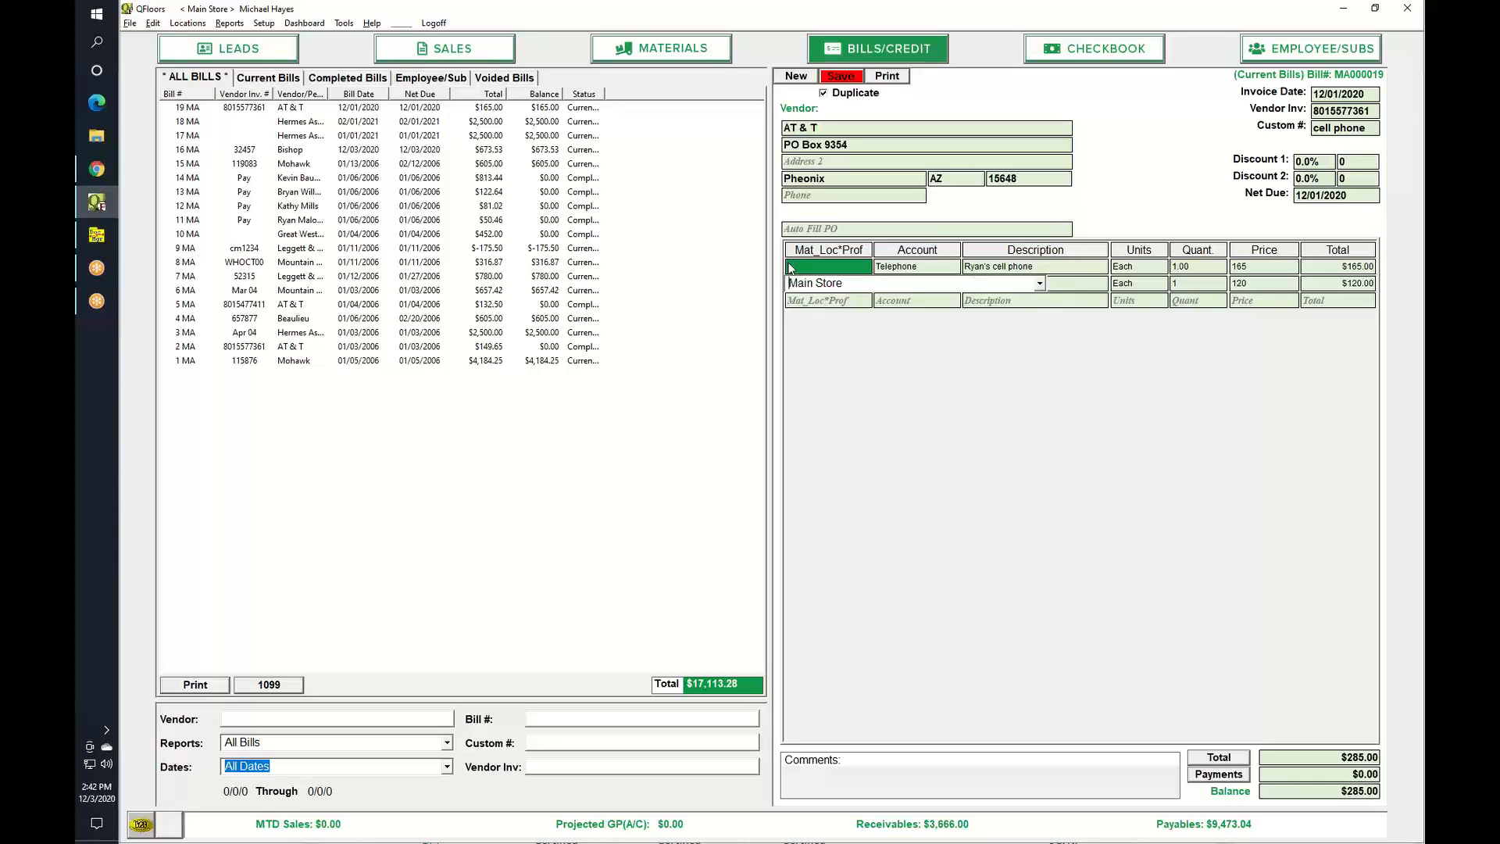
{"action": "left_click", "coordinate": [1040, 284]}
{"action": "left_click", "coordinate": [815, 314]}
{"action": "left_click", "coordinate": [1039, 284]}
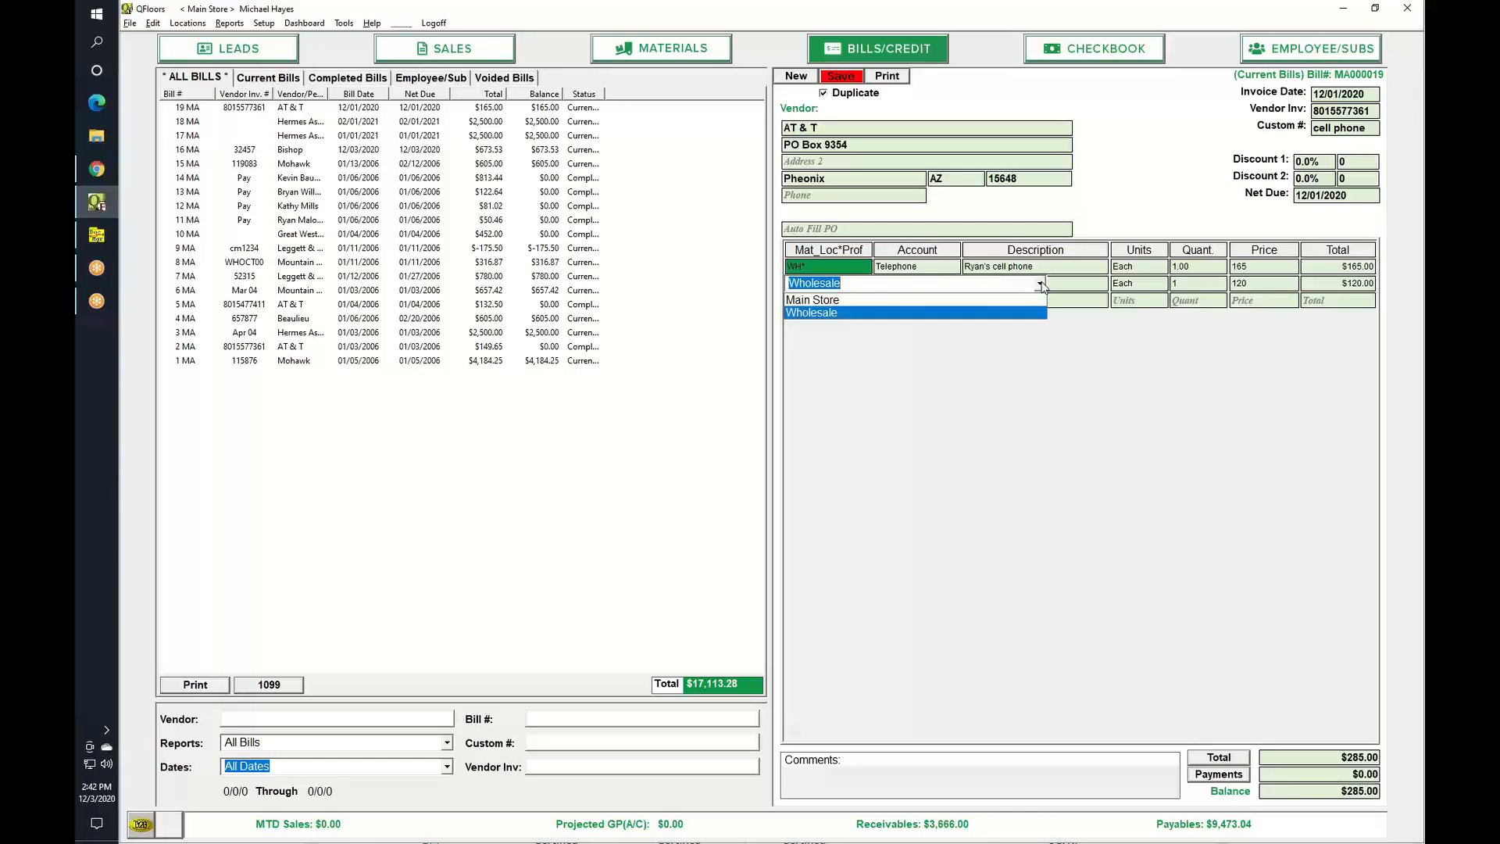
{"action": "left_click", "coordinate": [832, 300]}
{"action": "key", "text": "Tab"}
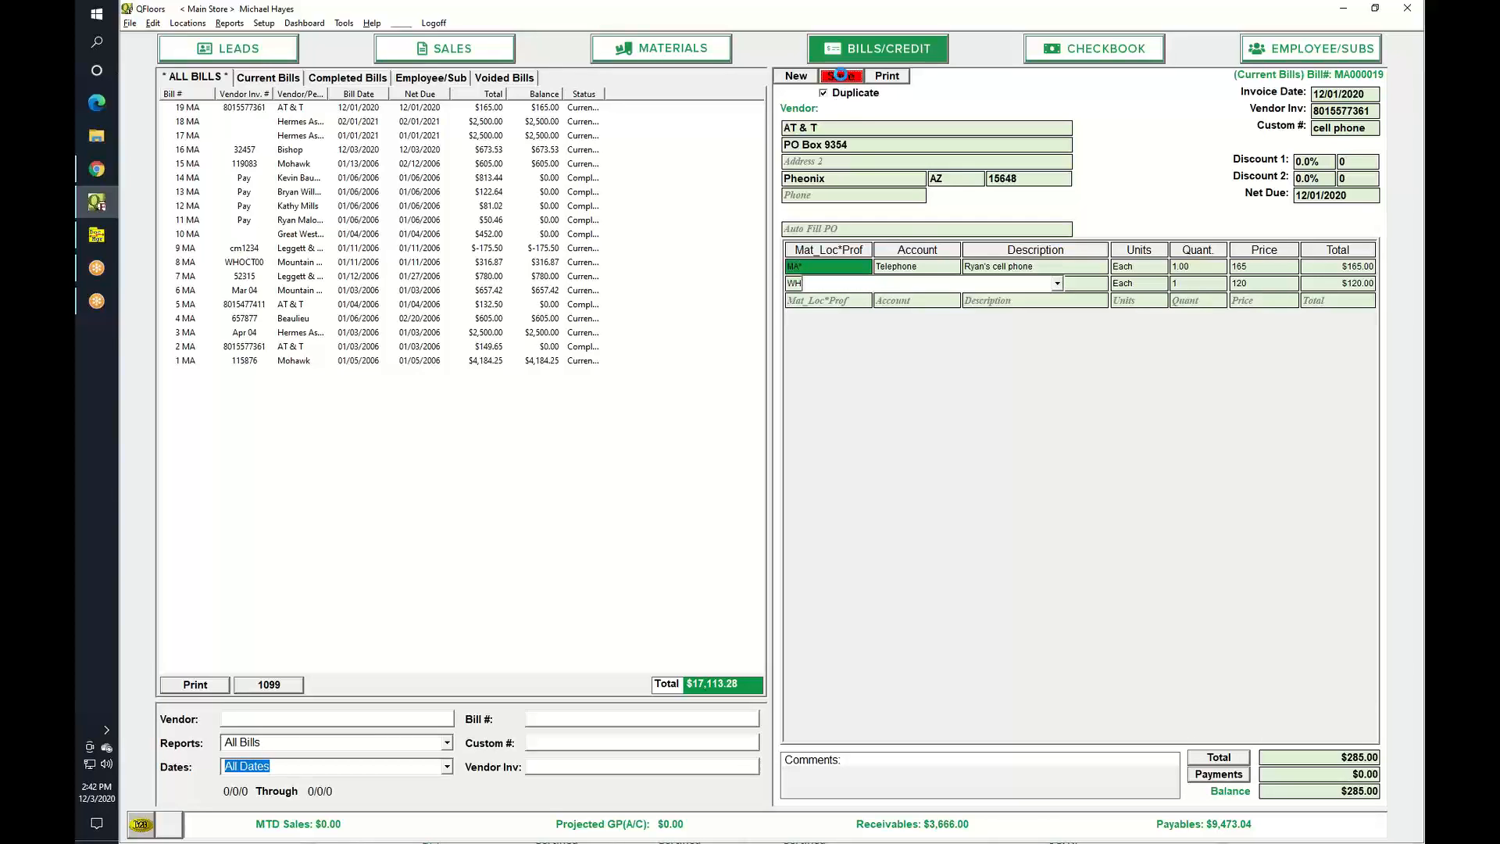
{"action": "left_click", "coordinate": [841, 77]}
{"action": "left_click", "coordinate": [805, 302]}
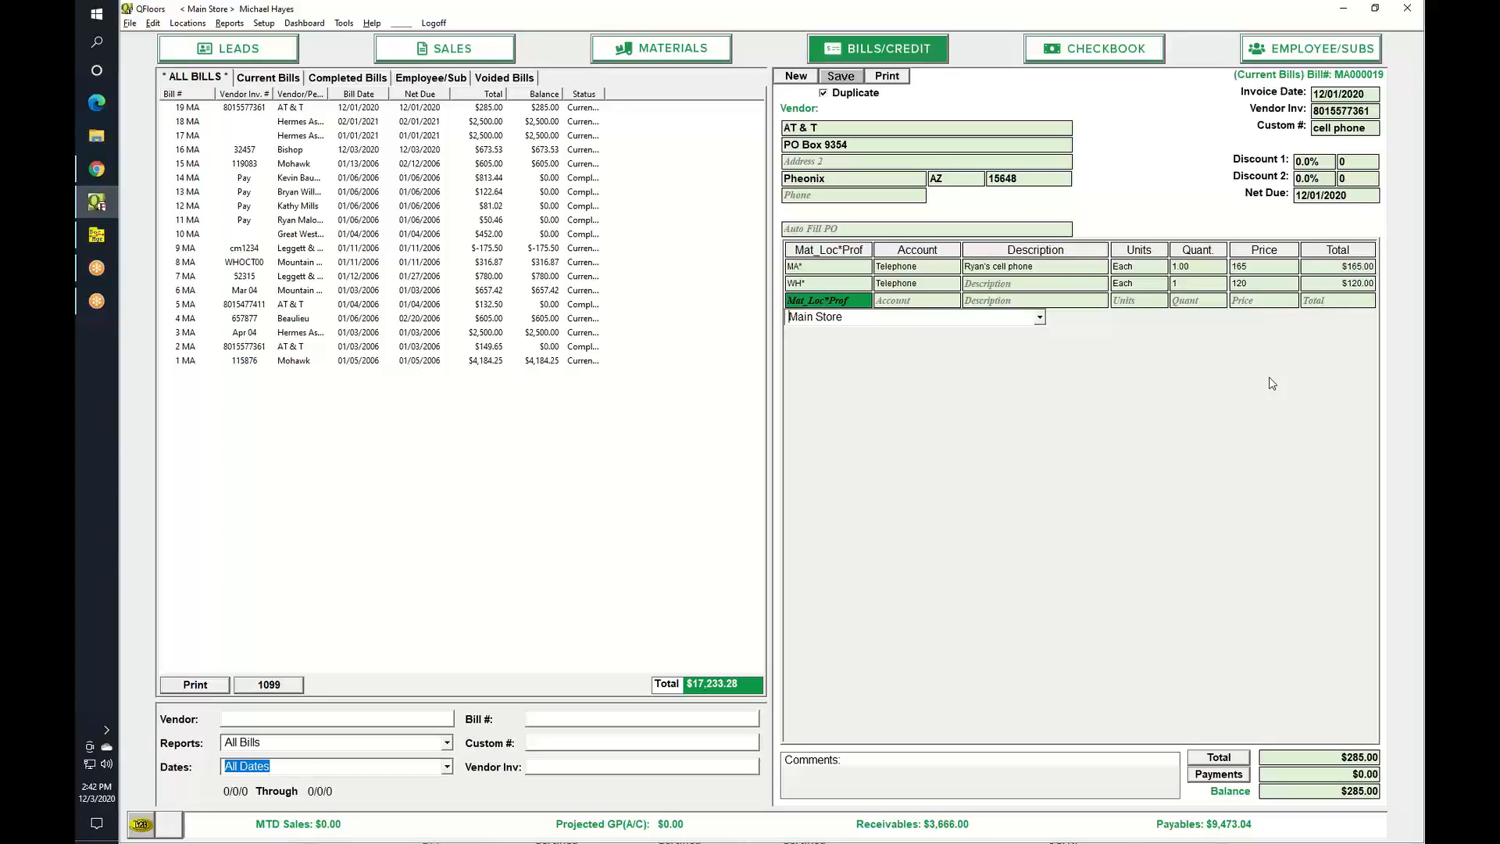
Step: Adjust the AT & T bill's pricing to a total of $300 and save the bill
{"action": "left_click", "coordinate": [1219, 757]}
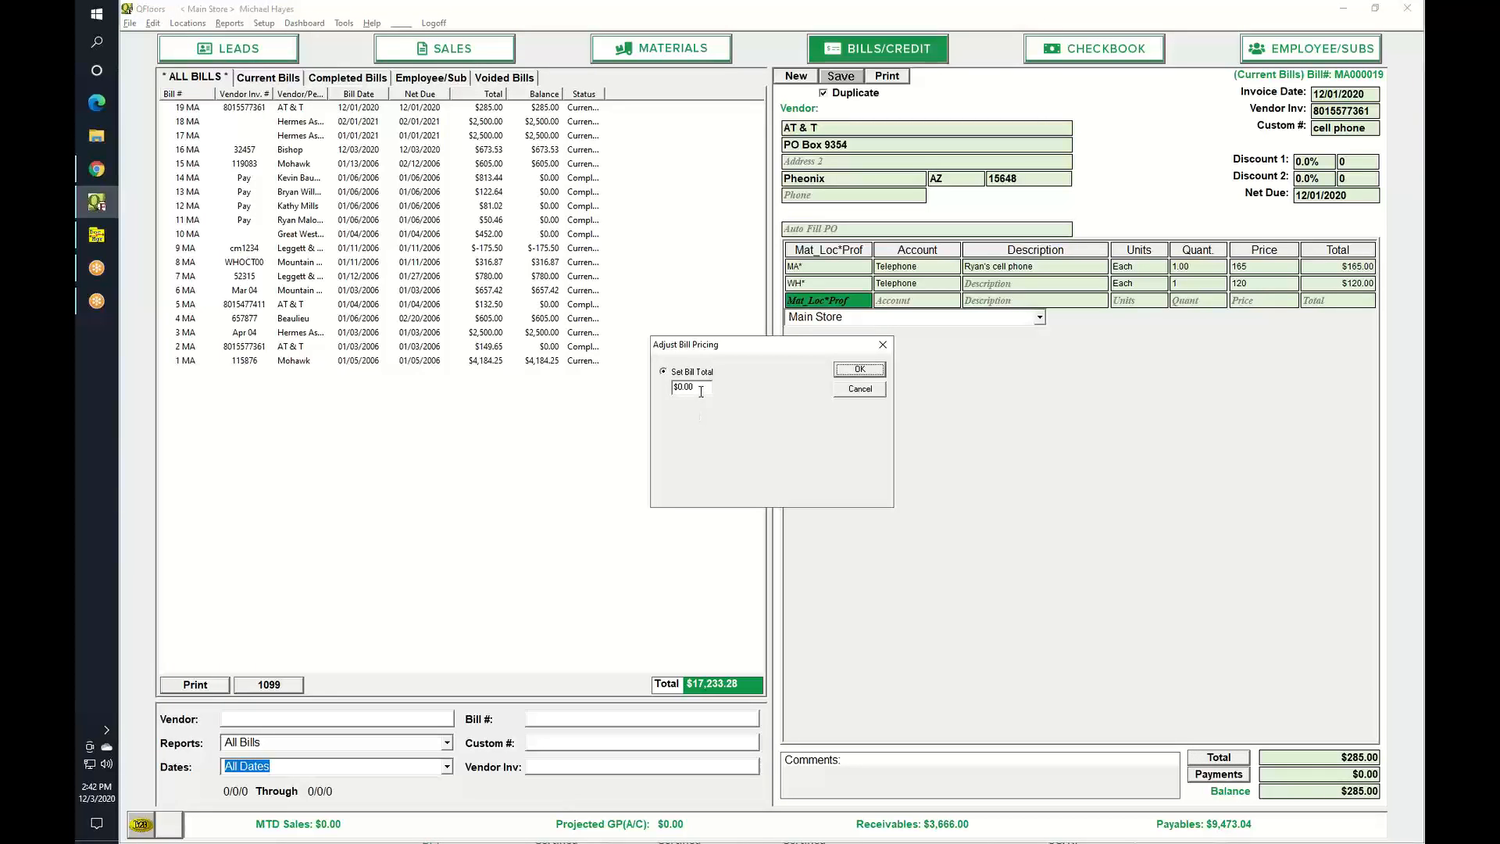
{"action": "left_click_drag", "start_coordinate": [701, 391], "coordinate": [613, 386]}
{"action": "type", "text": "3"}
{"action": "left_click", "coordinate": [875, 378]}
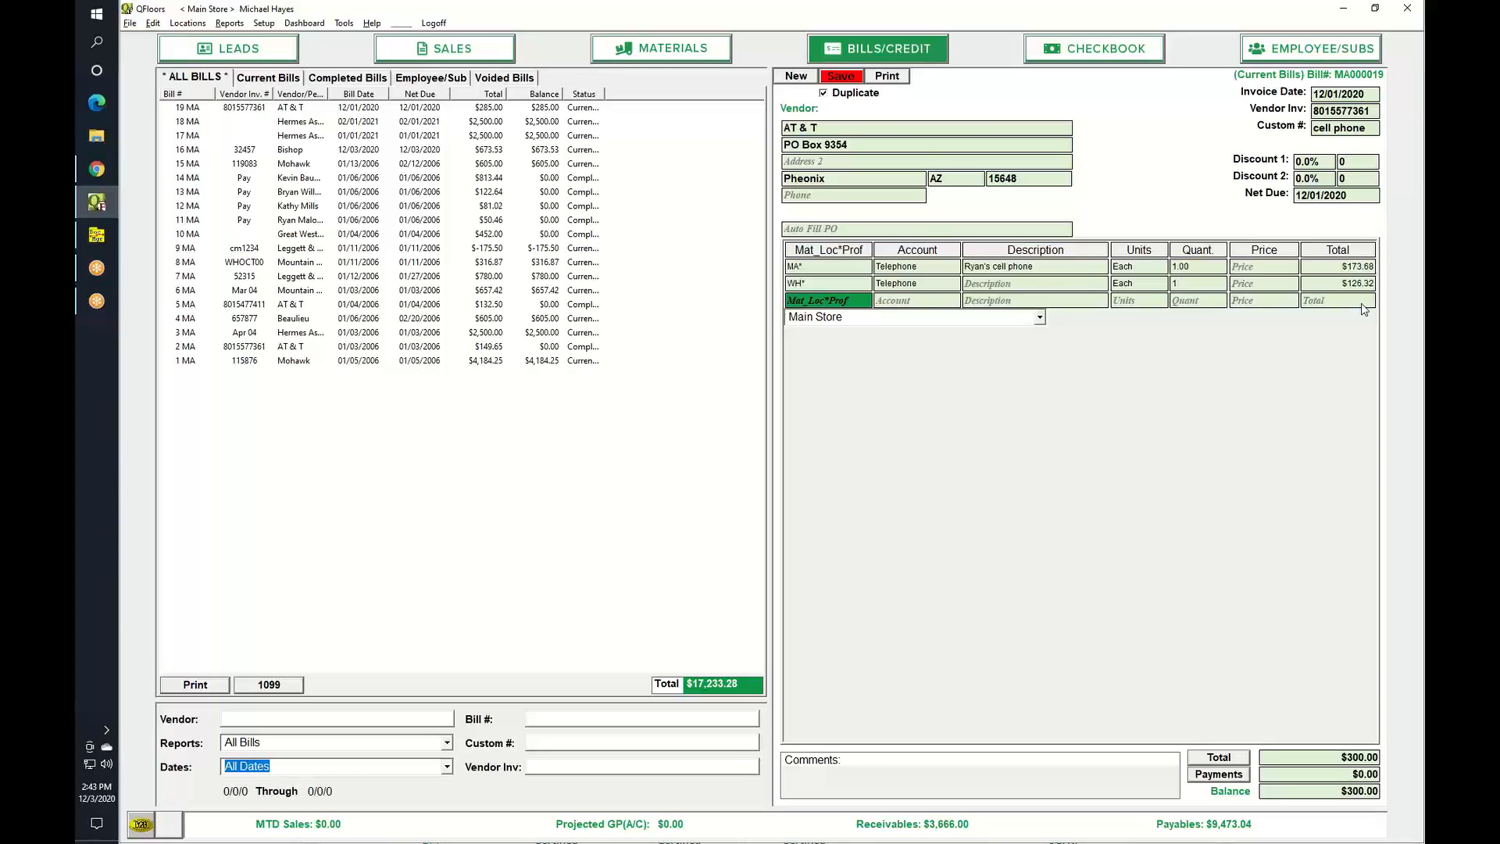
{"action": "left_click", "coordinate": [859, 82]}
{"action": "left_click", "coordinate": [797, 75]}
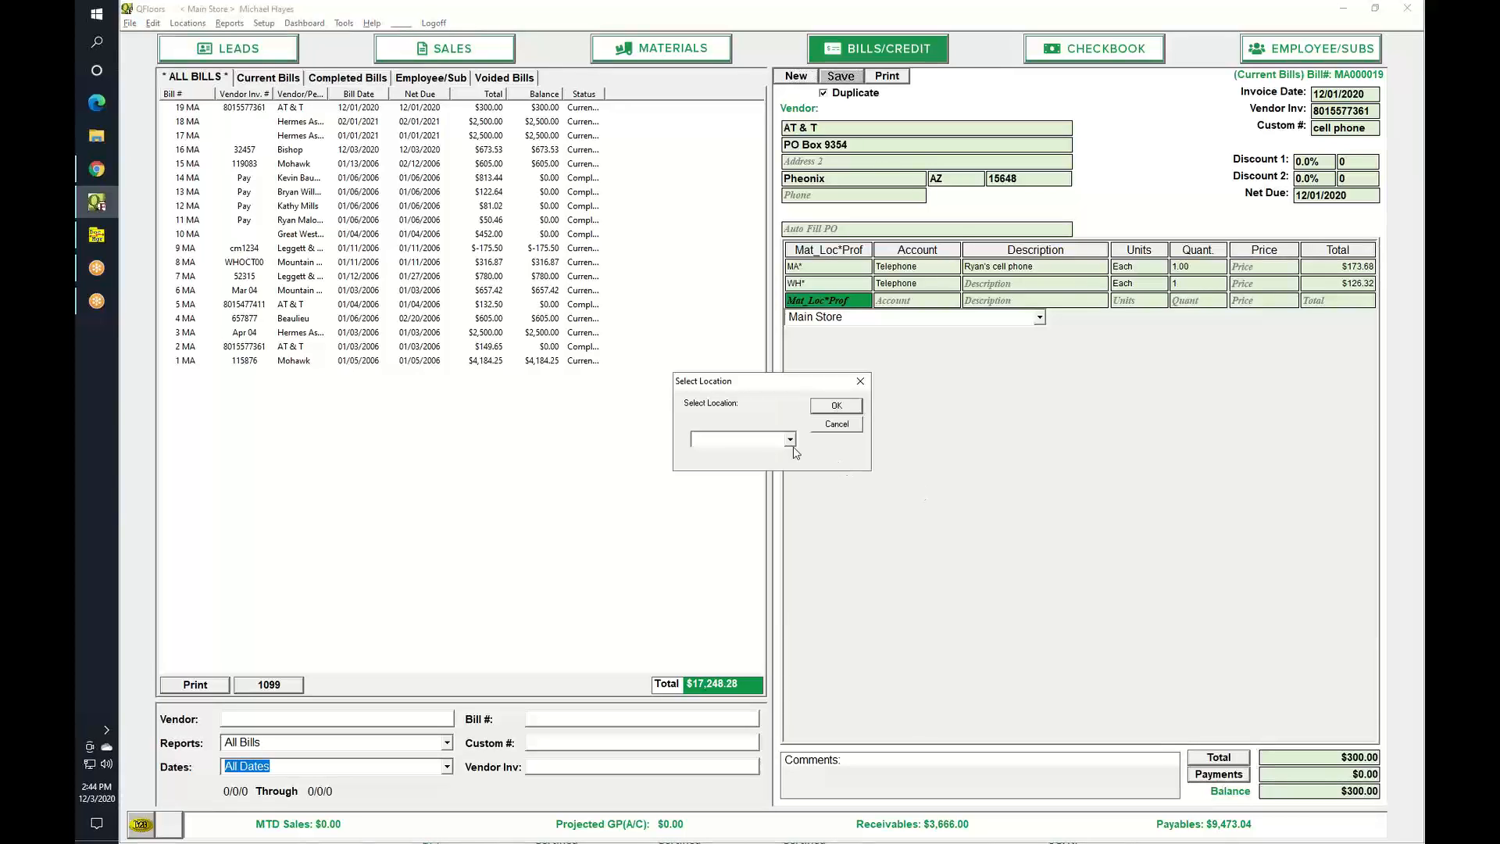
{"action": "left_click", "coordinate": [792, 441]}
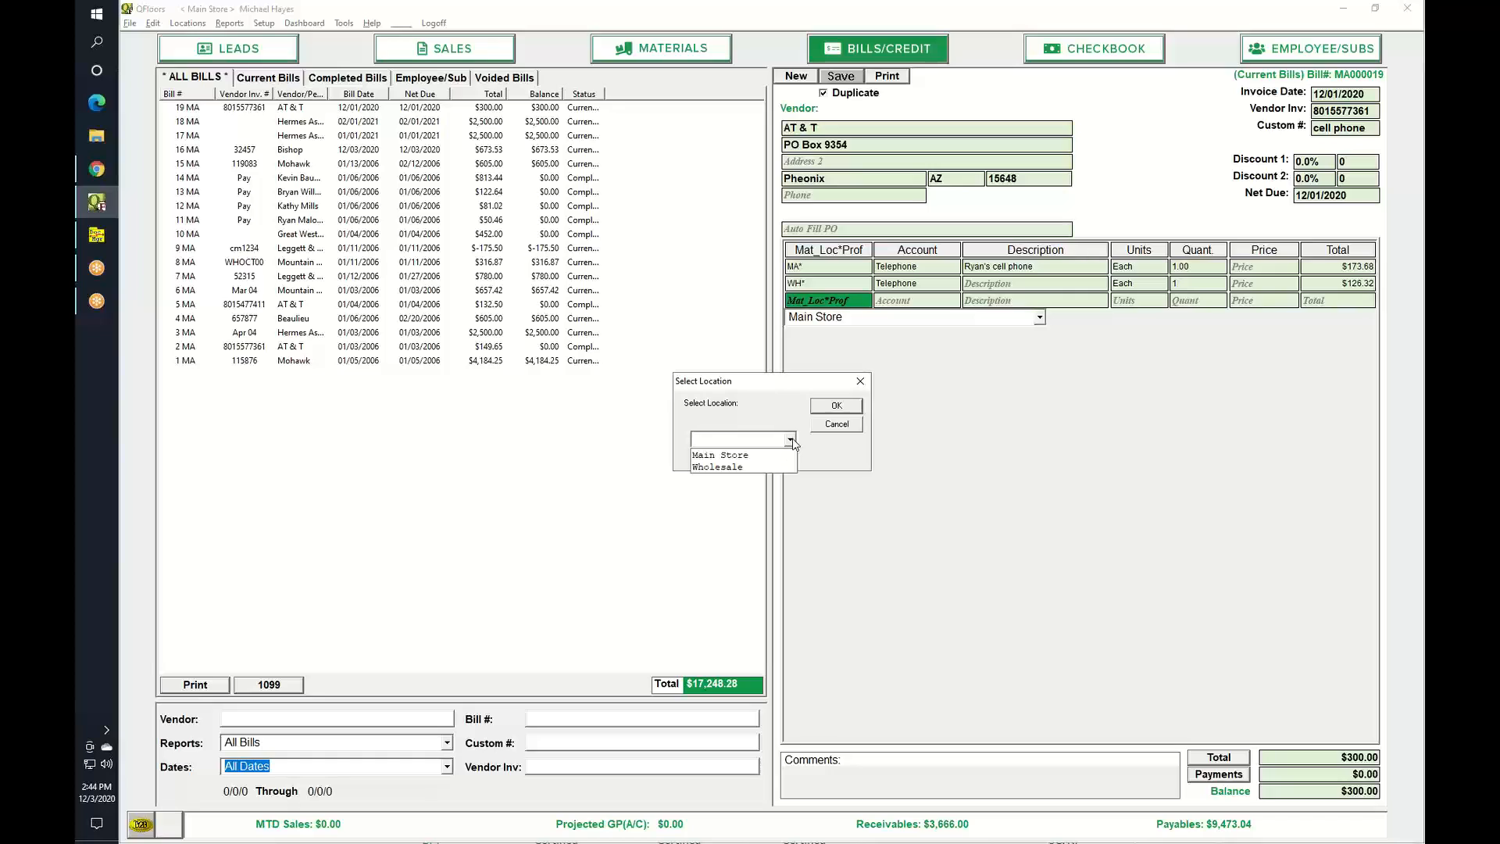
{"action": "left_click", "coordinate": [720, 455]}
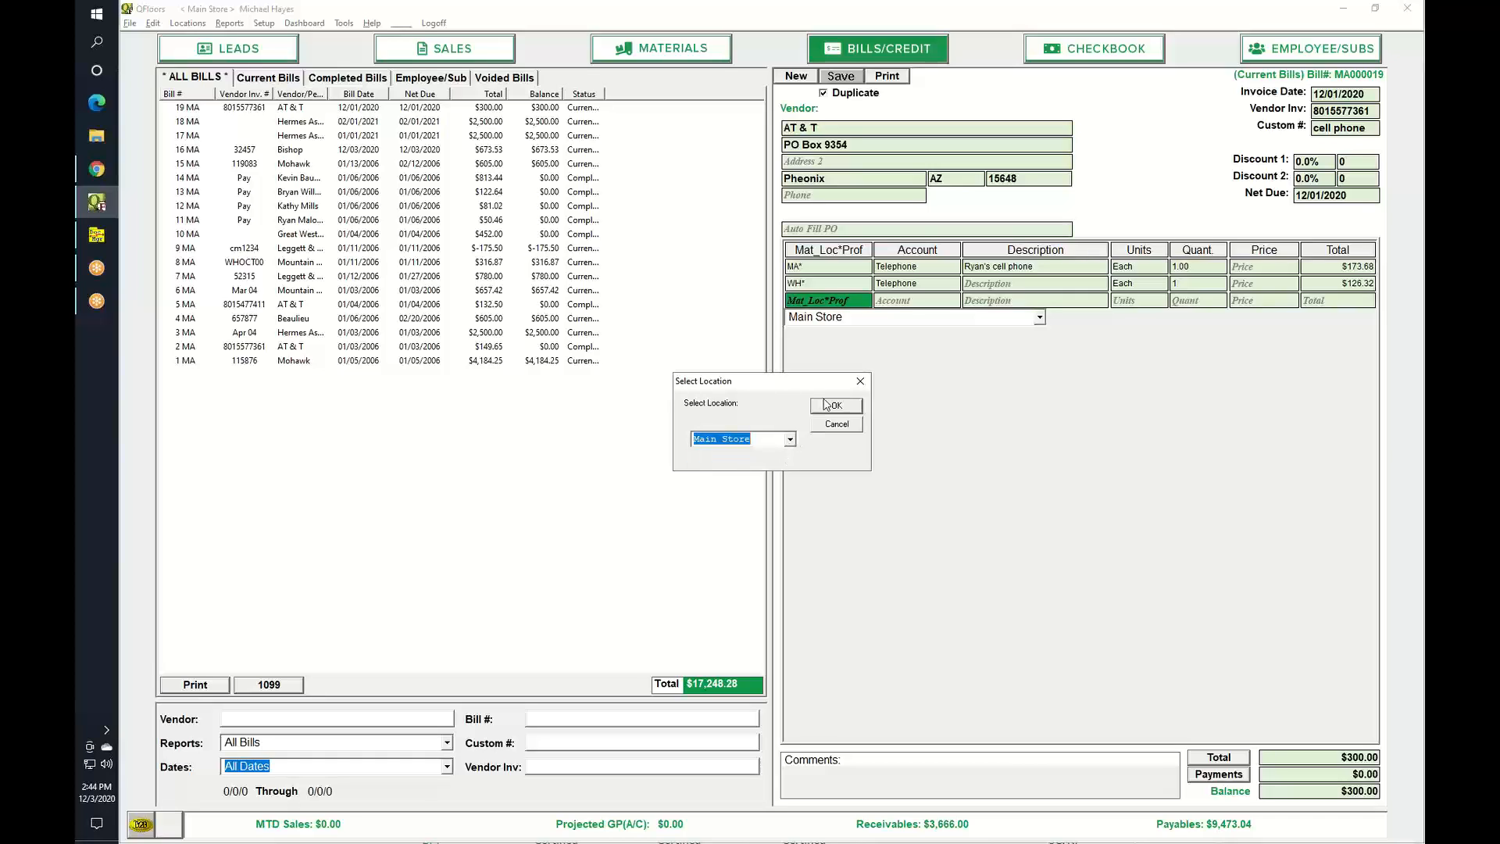
{"action": "left_click", "coordinate": [827, 406]}
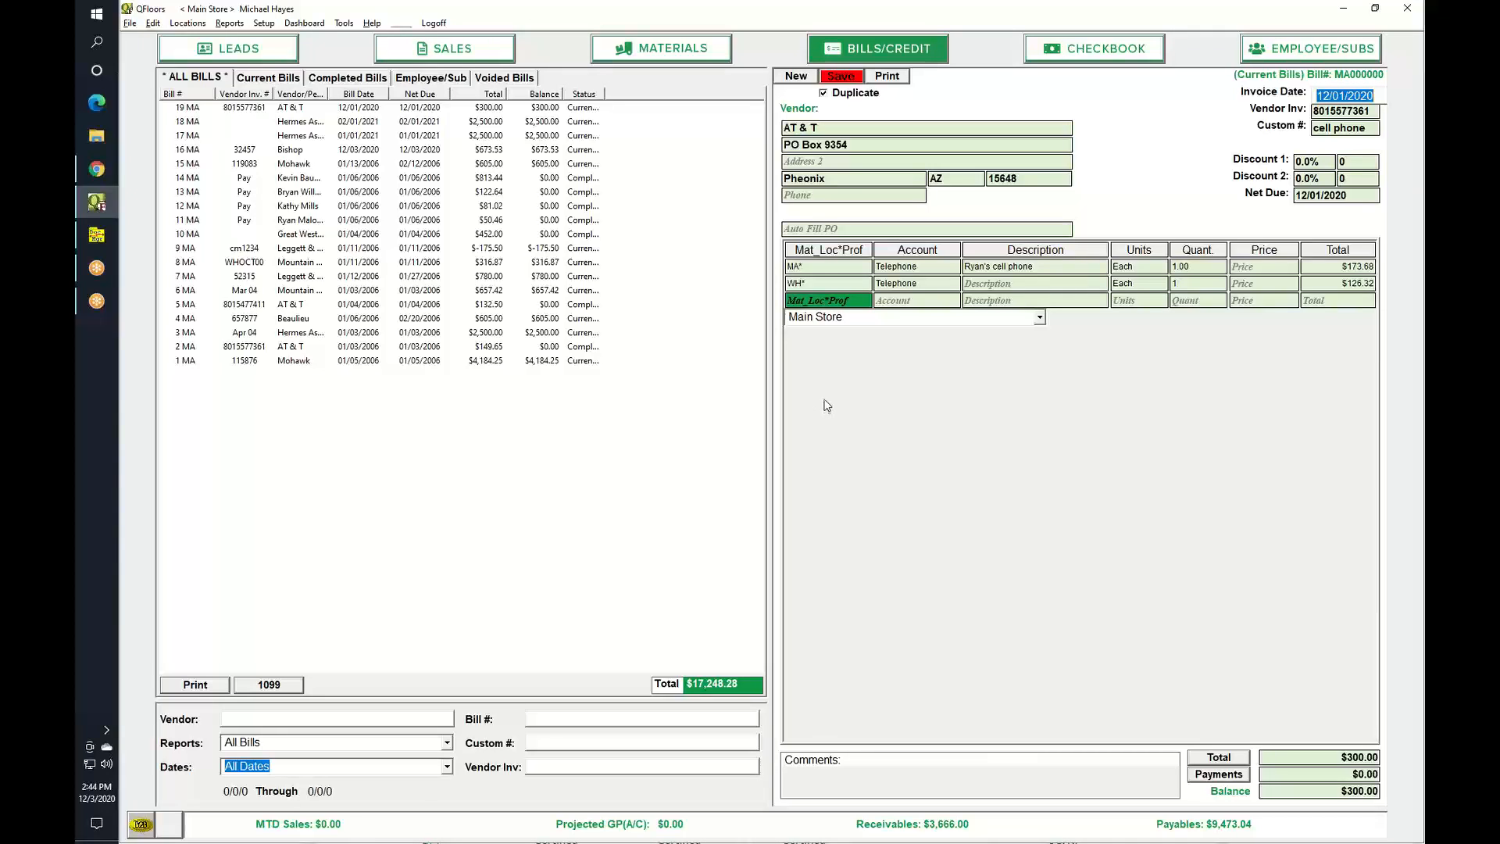
Step: Turn off duplication and start a blank bill for the Main Store with Great Western Insurance as the vendor
{"action": "left_click", "coordinate": [823, 93]}
{"action": "left_click", "coordinate": [798, 77]}
{"action": "left_click", "coordinate": [770, 449]}
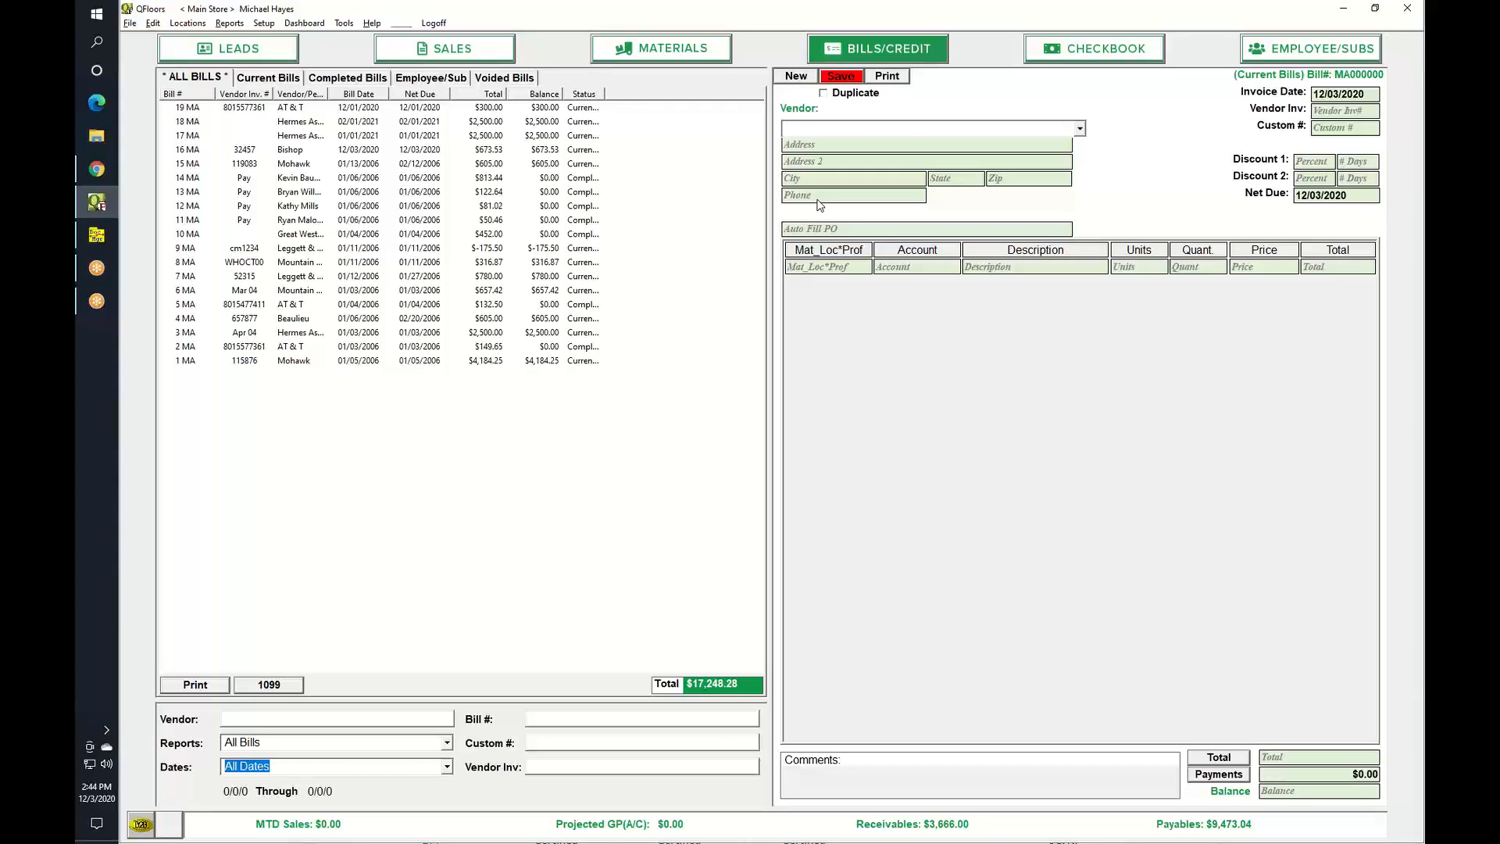
{"action": "type", "text": "Great Western Insurance"}
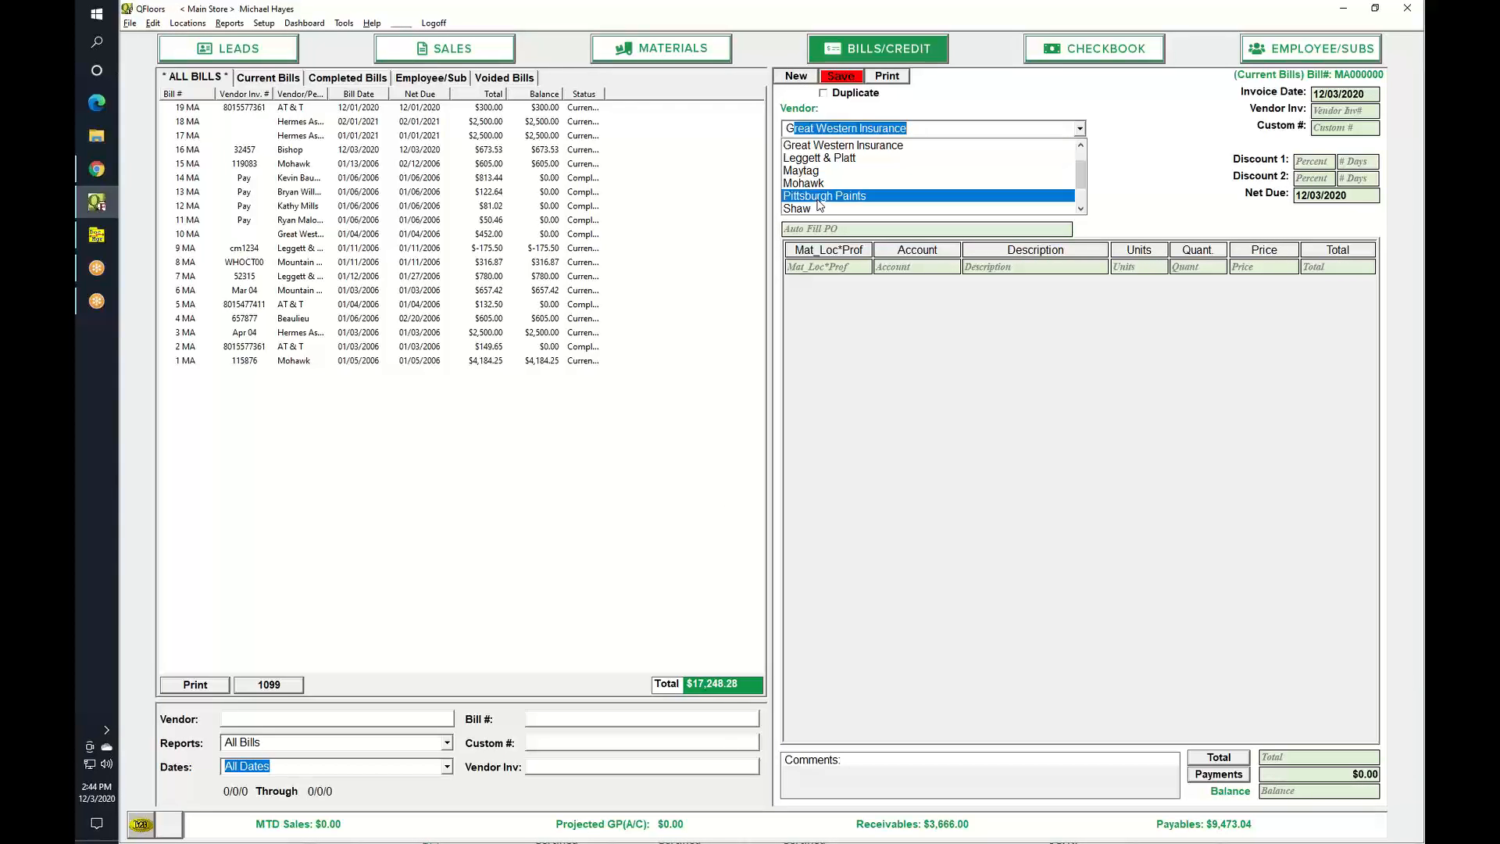
{"action": "key", "text": "Up"}
{"action": "key", "text": "Up"}
{"action": "key", "text": "Up"}
{"action": "key", "text": "Up"}
{"action": "key", "text": "Tab"}
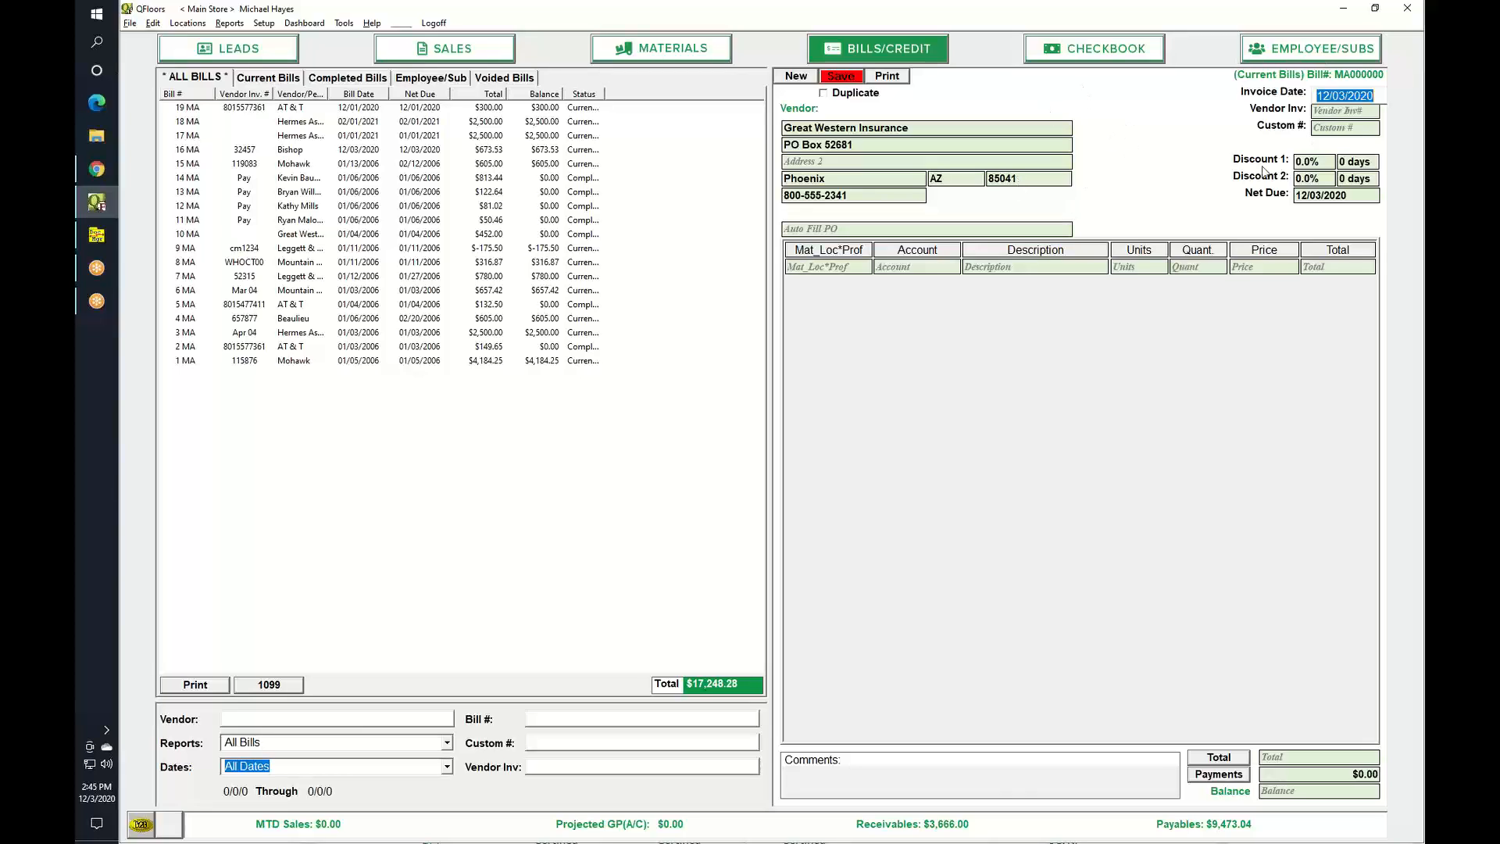
Step: Enter "insurance refund" as the Great Western Insurance bill's vendor invoice and go on to its first line item
{"action": "left_click", "coordinate": [1328, 112]}
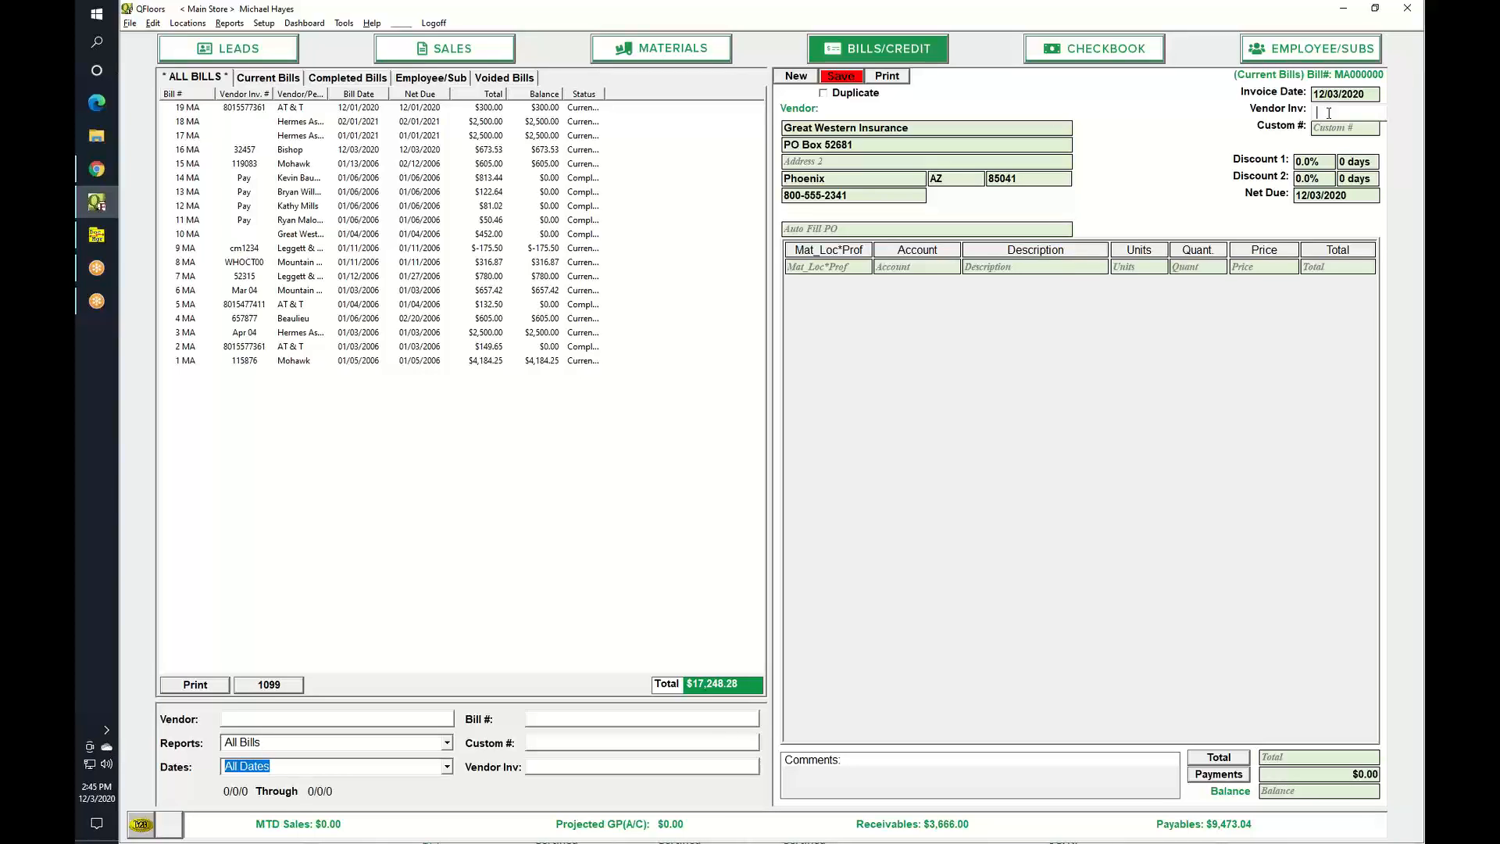
{"action": "type", "text": "insurance refund"}
{"action": "key", "text": "Tab"}
{"action": "key", "text": "Tab"}
{"action": "key", "text": "Tab"}
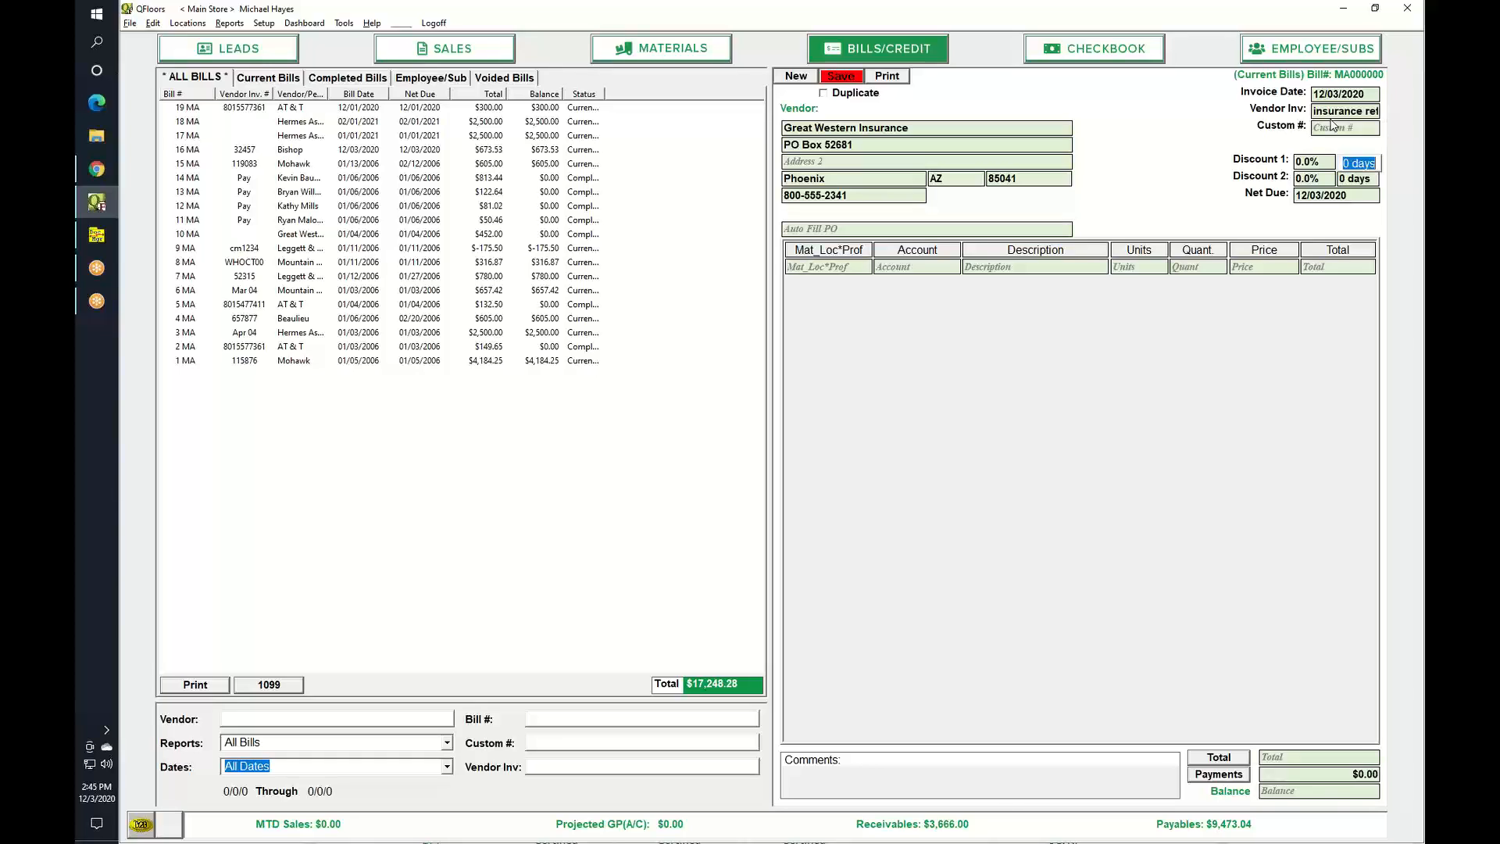
{"action": "key", "text": "Tab"}
{"action": "key", "text": "Tab"}
{"action": "key", "text": "Tab"}
{"action": "key", "text": "Tab"}
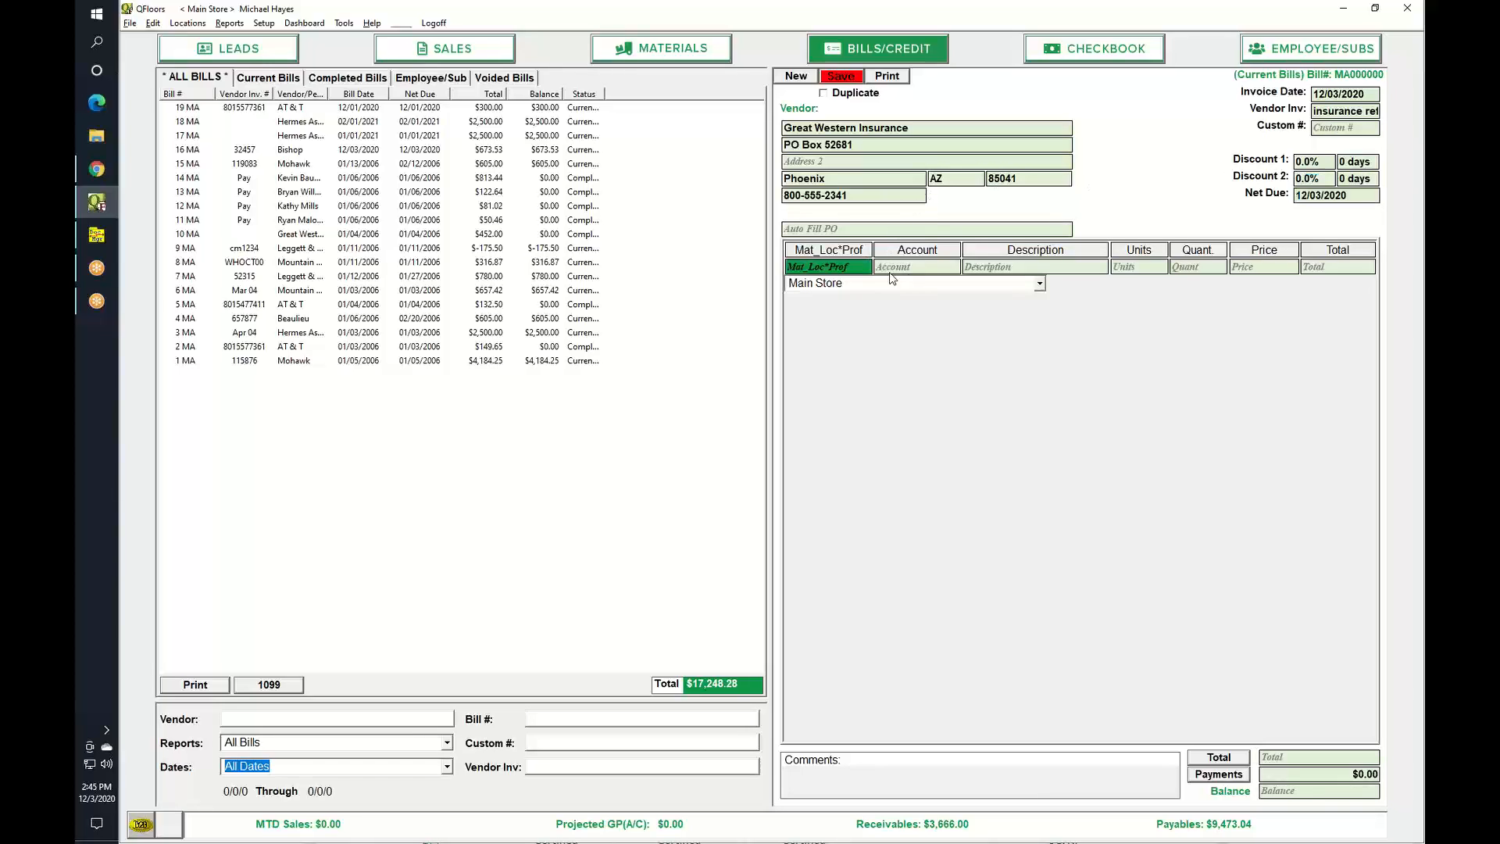
Step: Assign the bill's first line to the Main Store location and the Insurance account
{"action": "key", "text": "Tab"}
{"action": "key", "text": "Tab"}
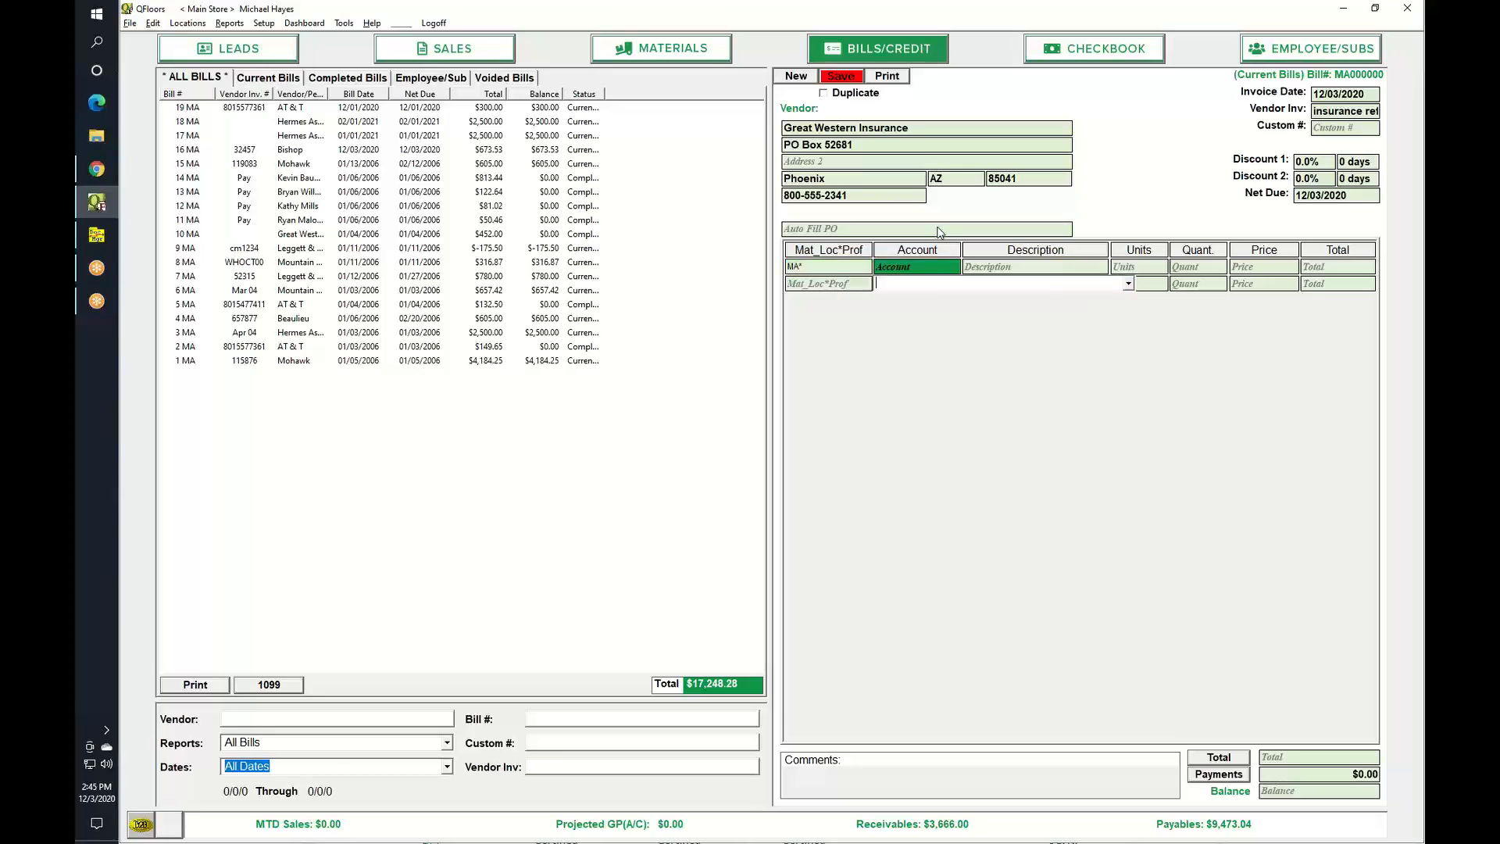
{"action": "type", "text": "i"}
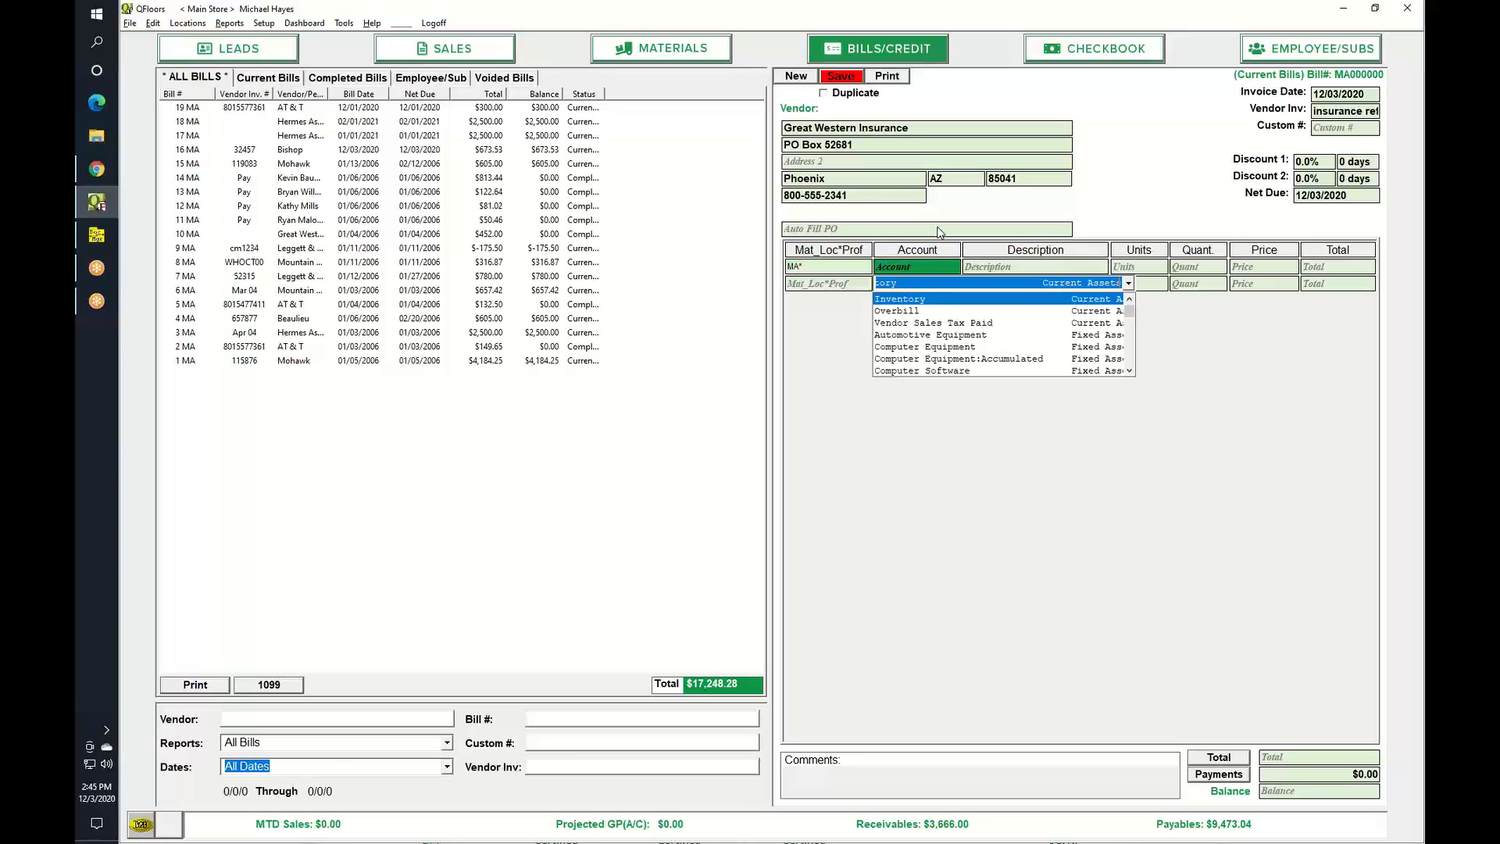
{"action": "type", "text": "nsurance"}
{"action": "key", "text": "Tab"}
{"action": "key", "text": "Tab"}
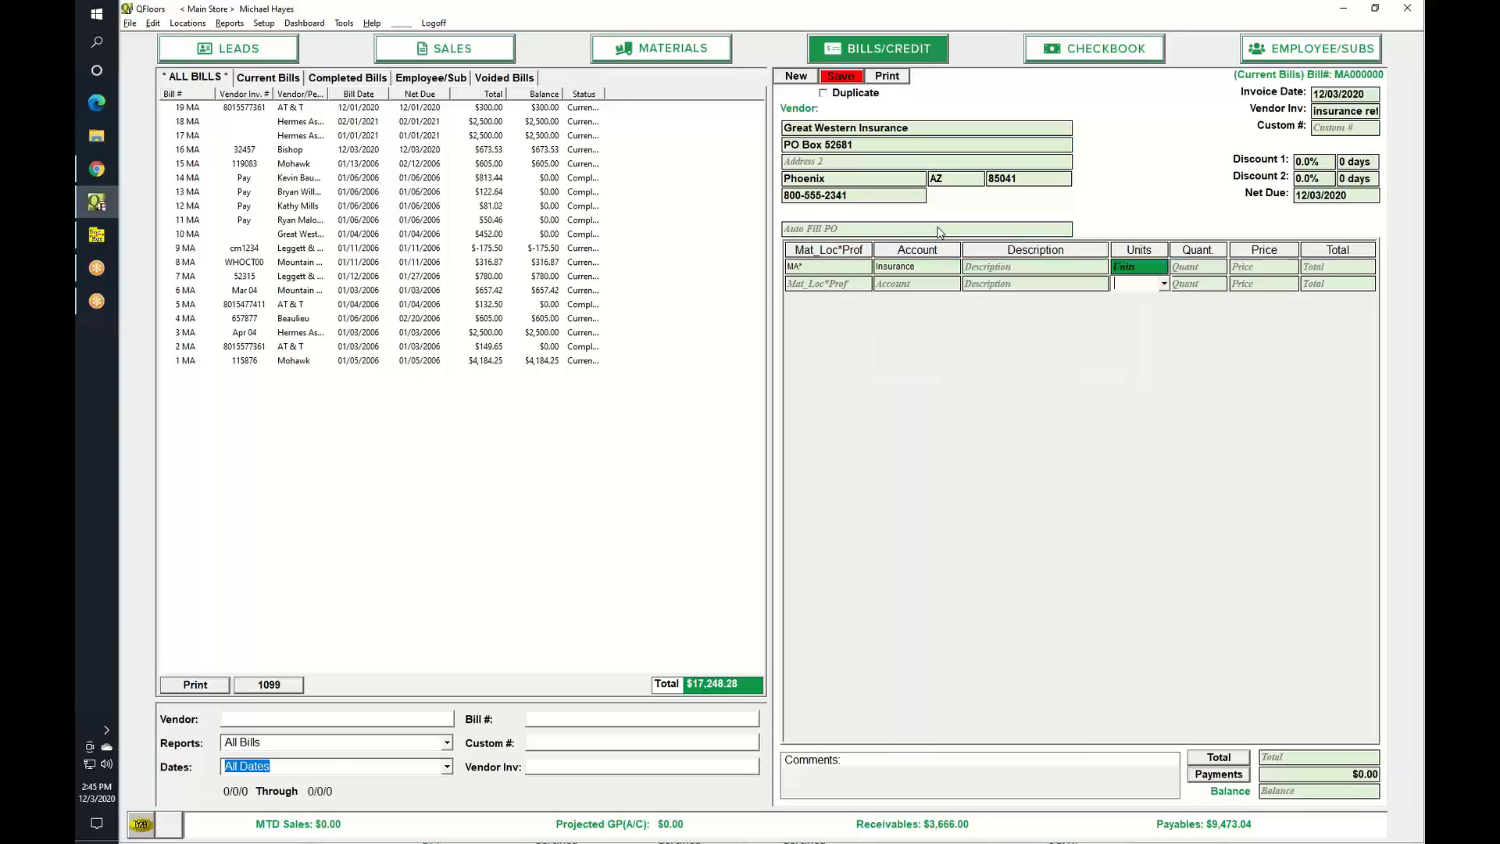
Step: Set the insurance line's units to Each, quantity to -1 and price to $500
{"action": "key", "text": "Tab"}
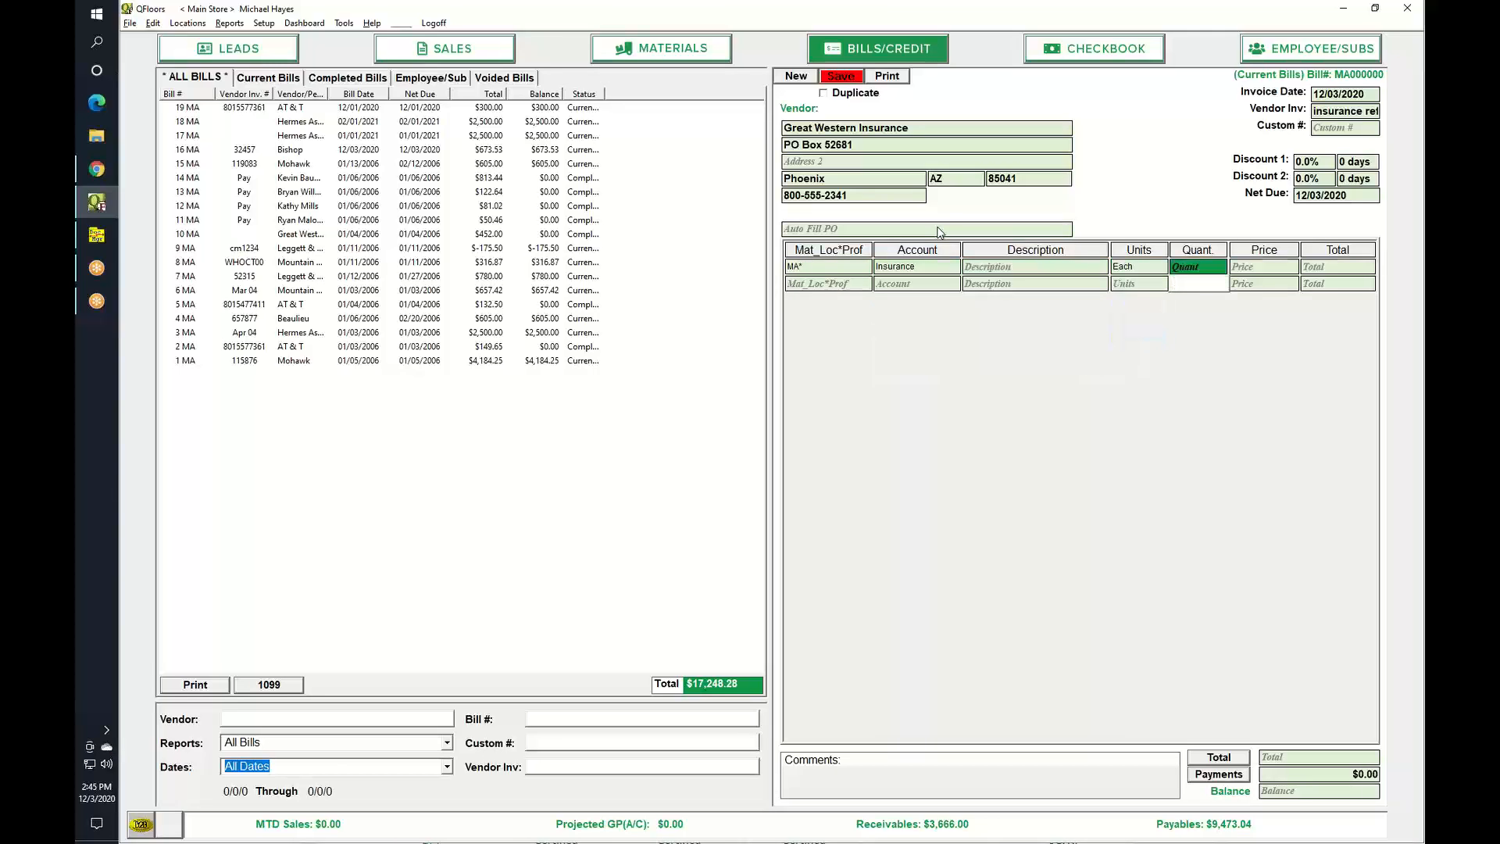
{"action": "type", "text": "-1"}
{"action": "key", "text": "Tab"}
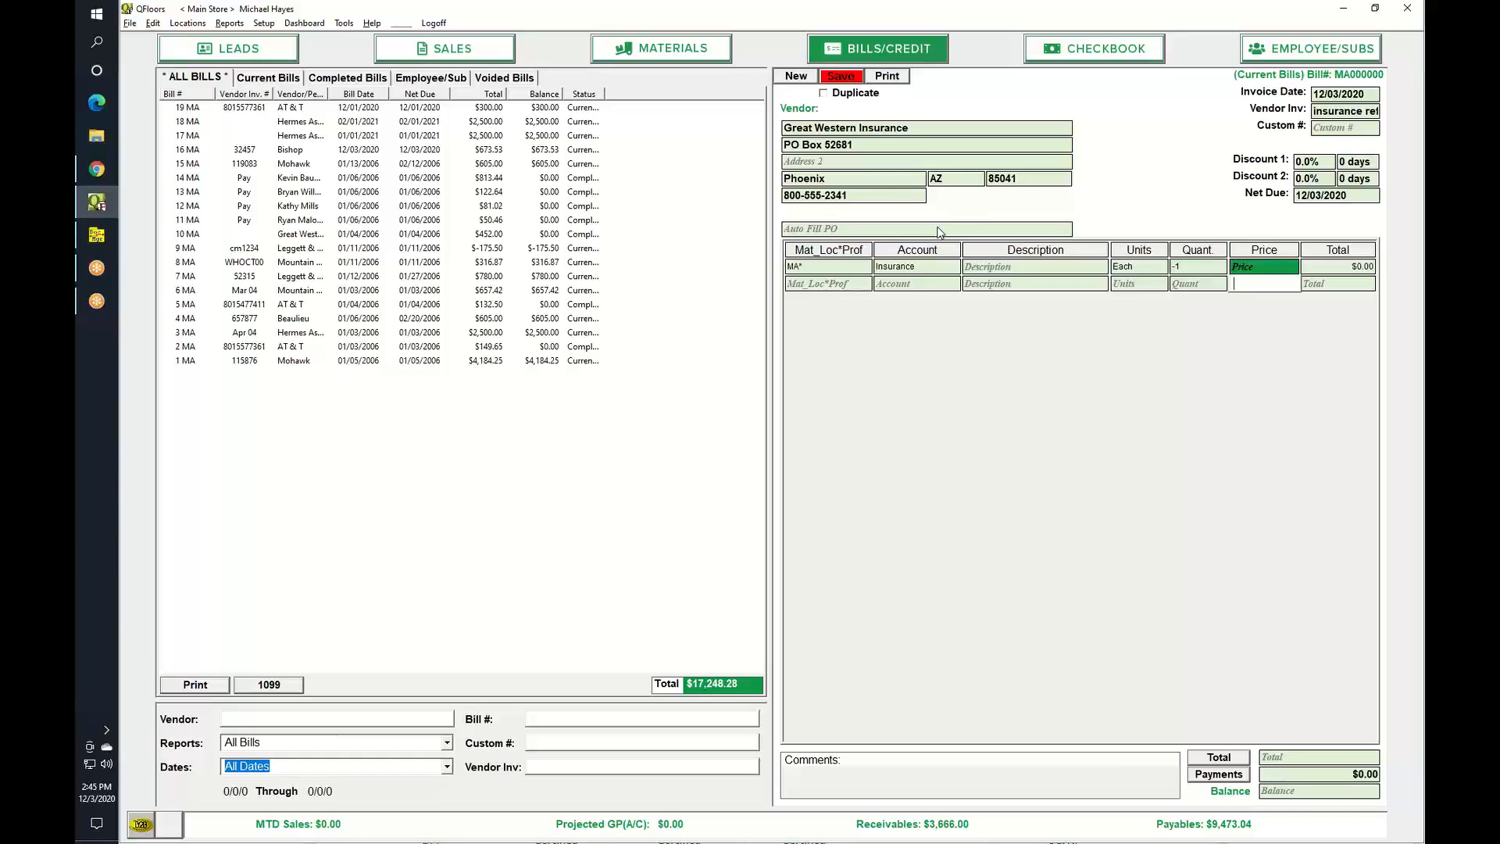
{"action": "type", "text": "500"}
{"action": "key", "text": "Tab"}
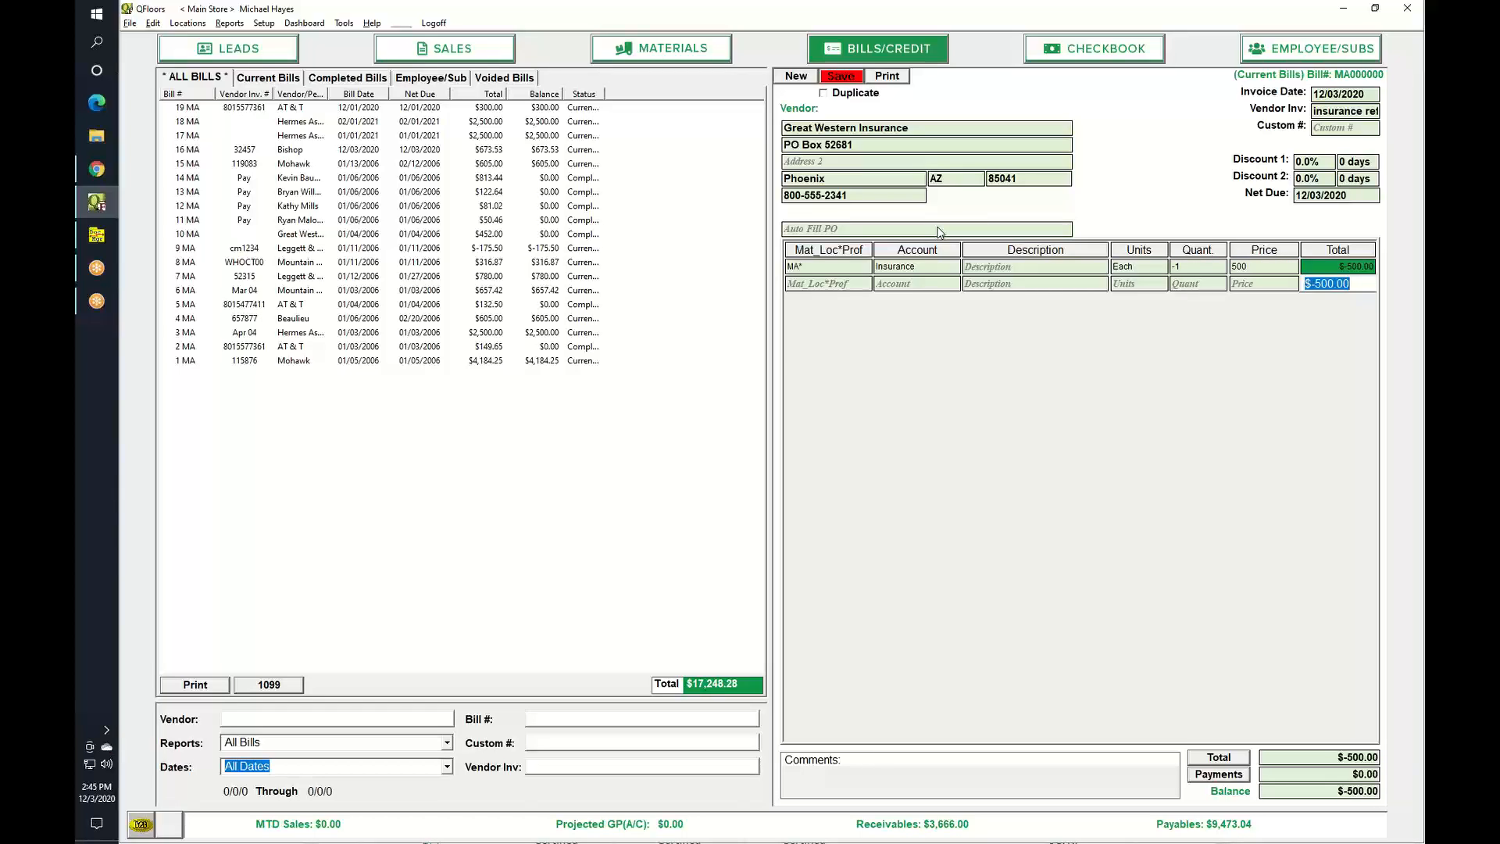
Step: Save the Great Western Insurance refund bill and schedule its $-500 payoff to be added to deposits
{"action": "left_click", "coordinate": [854, 79]}
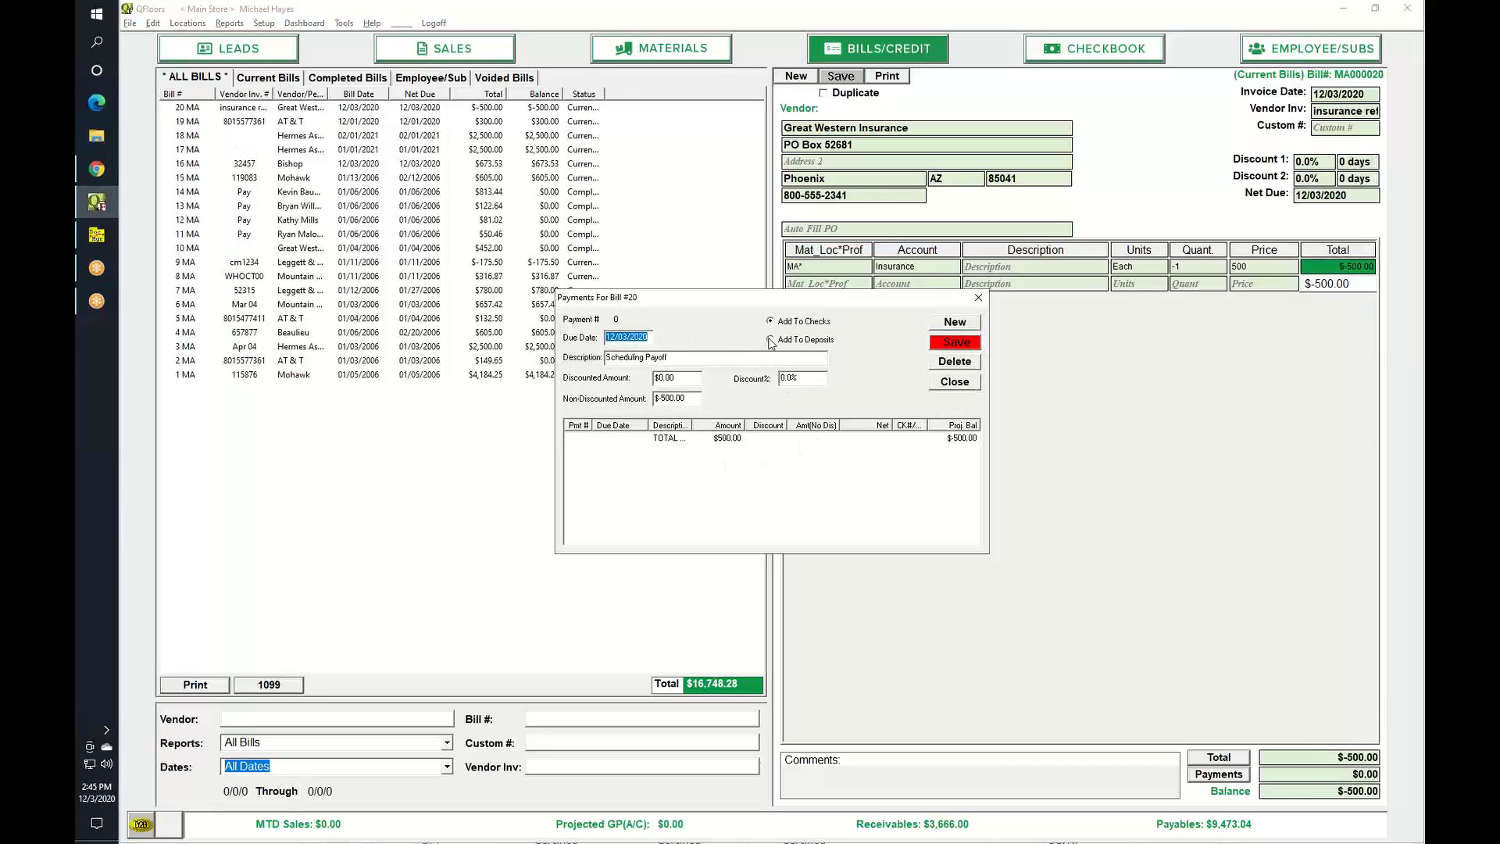
{"action": "left_click", "coordinate": [772, 340]}
{"action": "left_click", "coordinate": [971, 344]}
{"action": "left_click", "coordinate": [955, 381]}
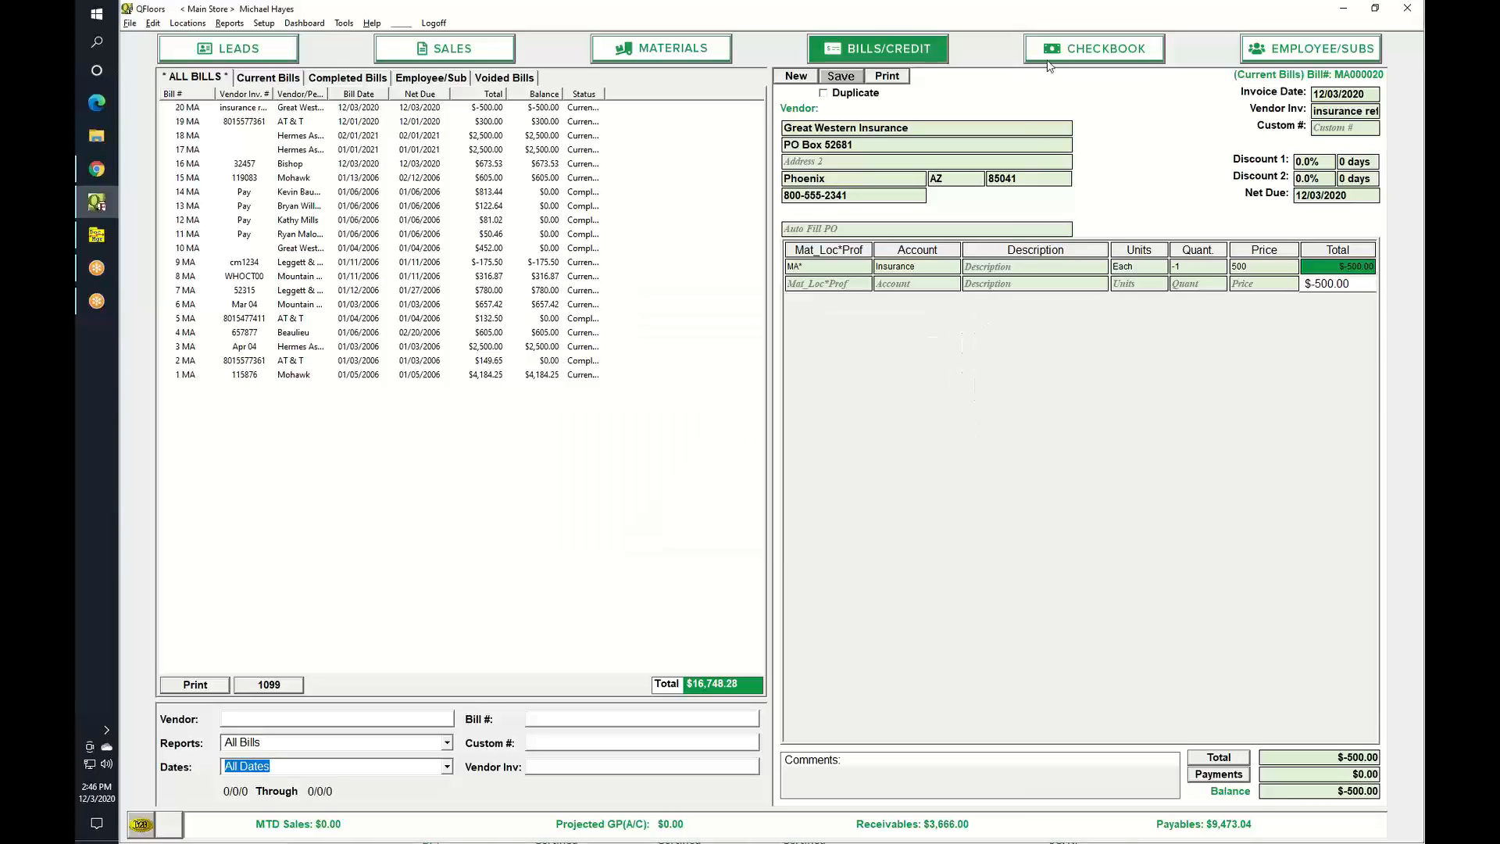
Step: Open the checking account's deposits in the checkbook and refresh the items to deposit
{"action": "left_click", "coordinate": [1054, 46]}
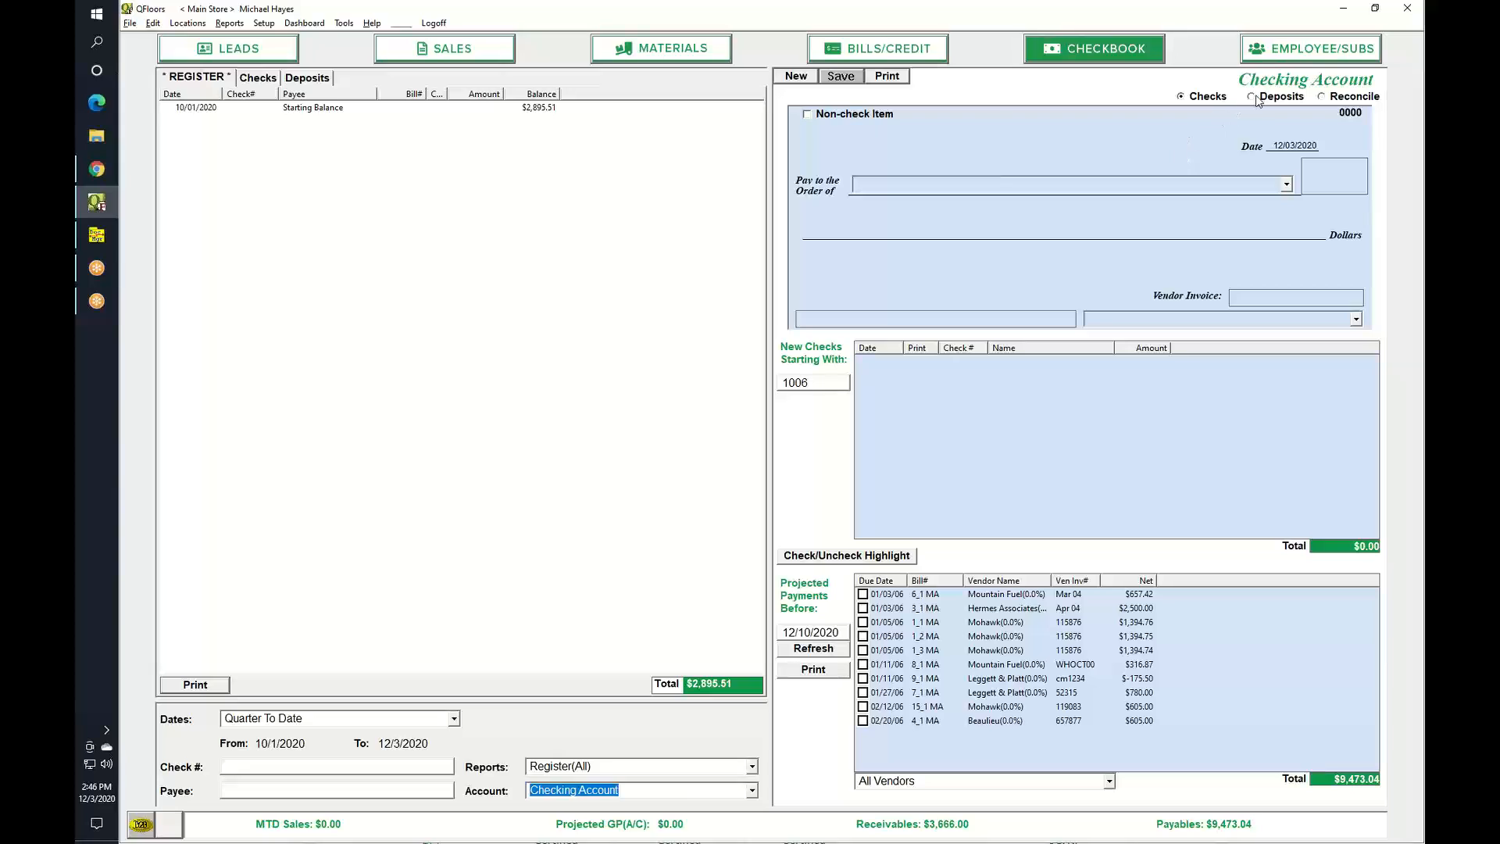
{"action": "left_click", "coordinate": [1254, 101]}
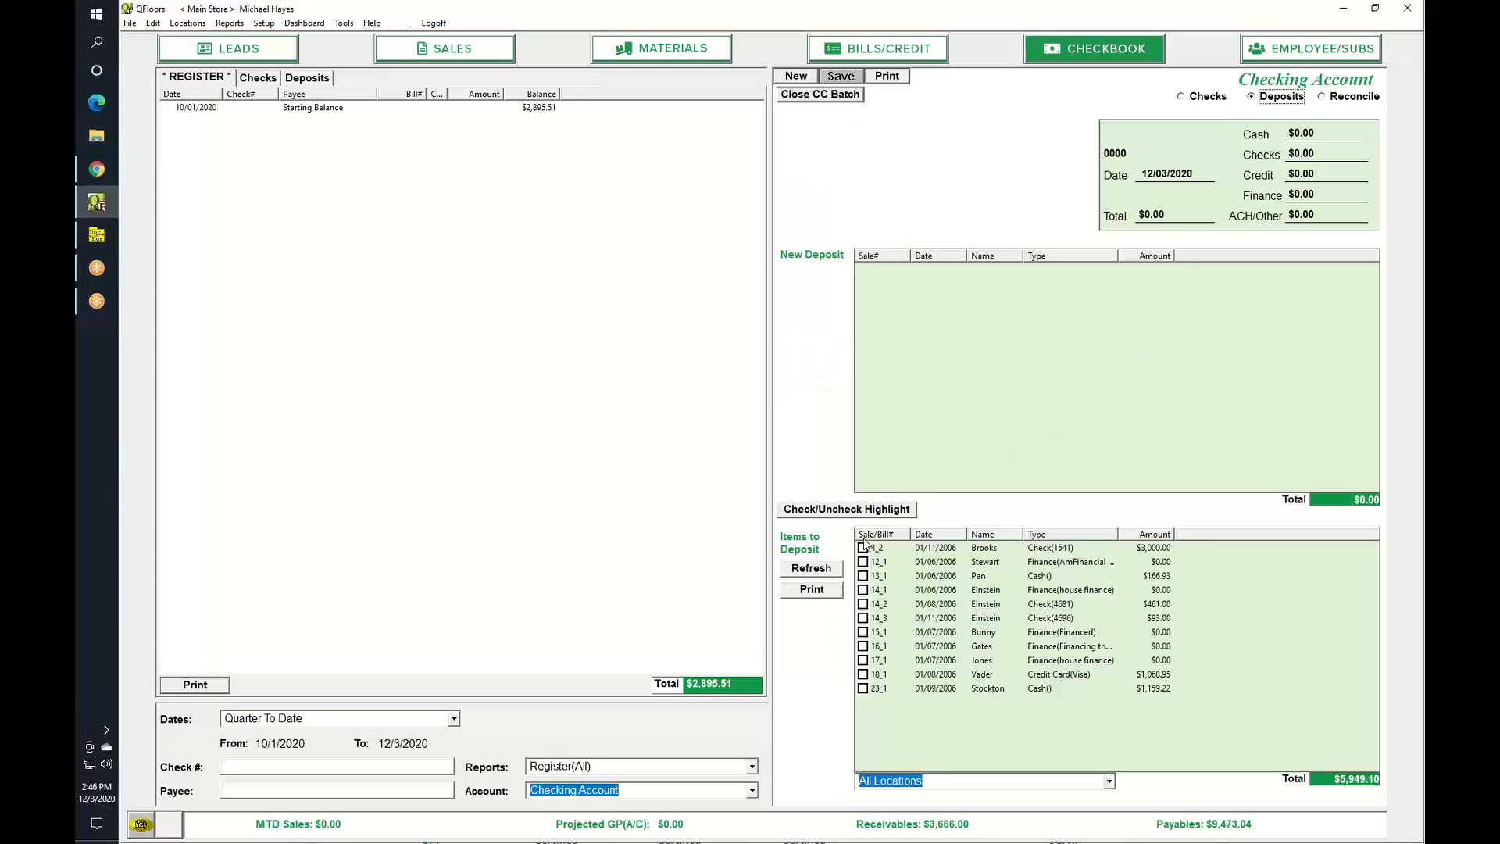
{"action": "left_click", "coordinate": [842, 569]}
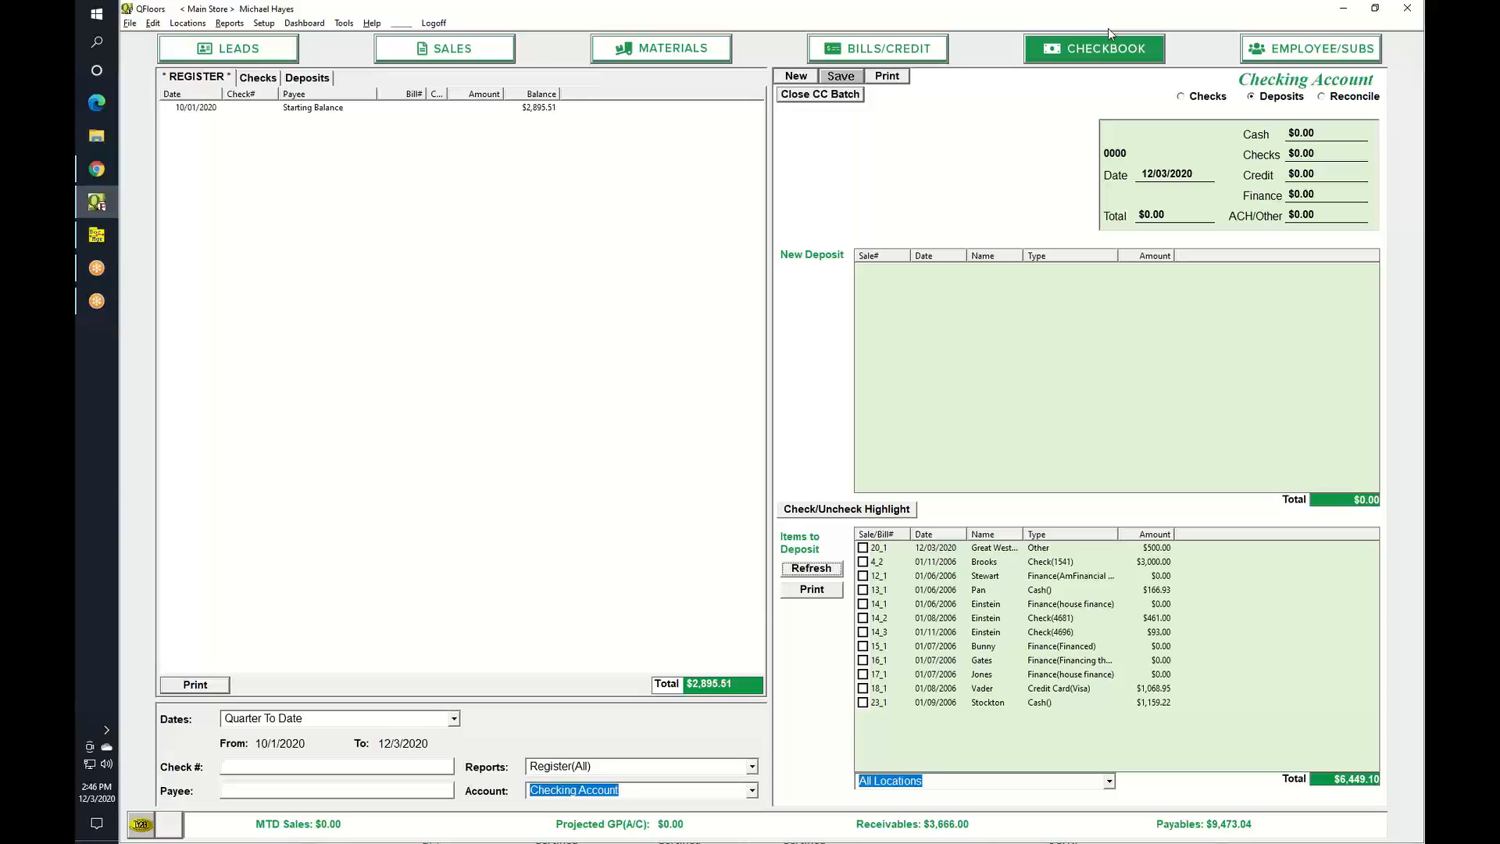
{"action": "left_click", "coordinate": [902, 49]}
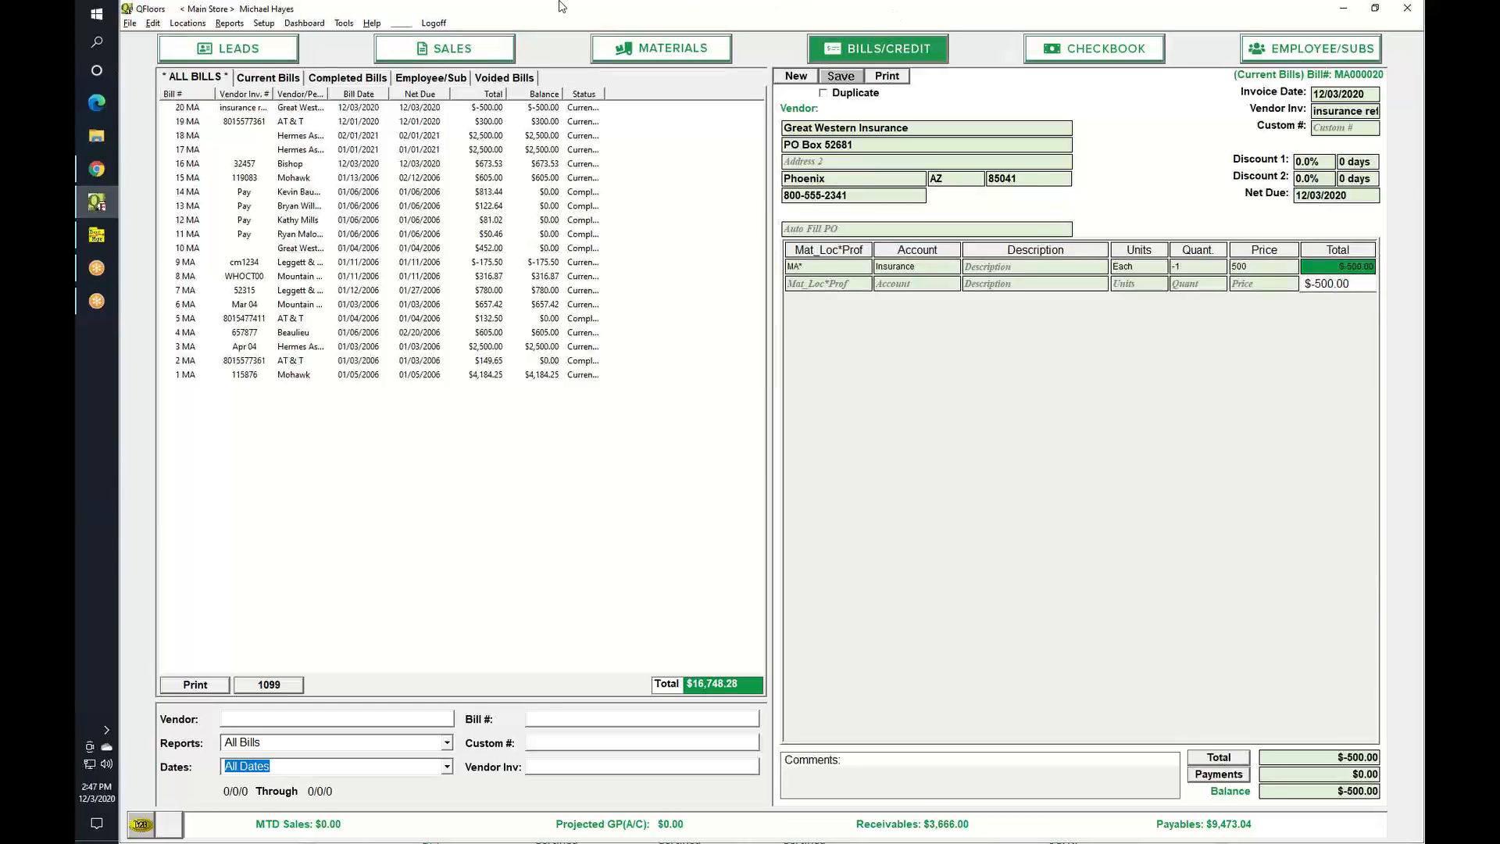
{"action": "left_click", "coordinate": [339, 26]}
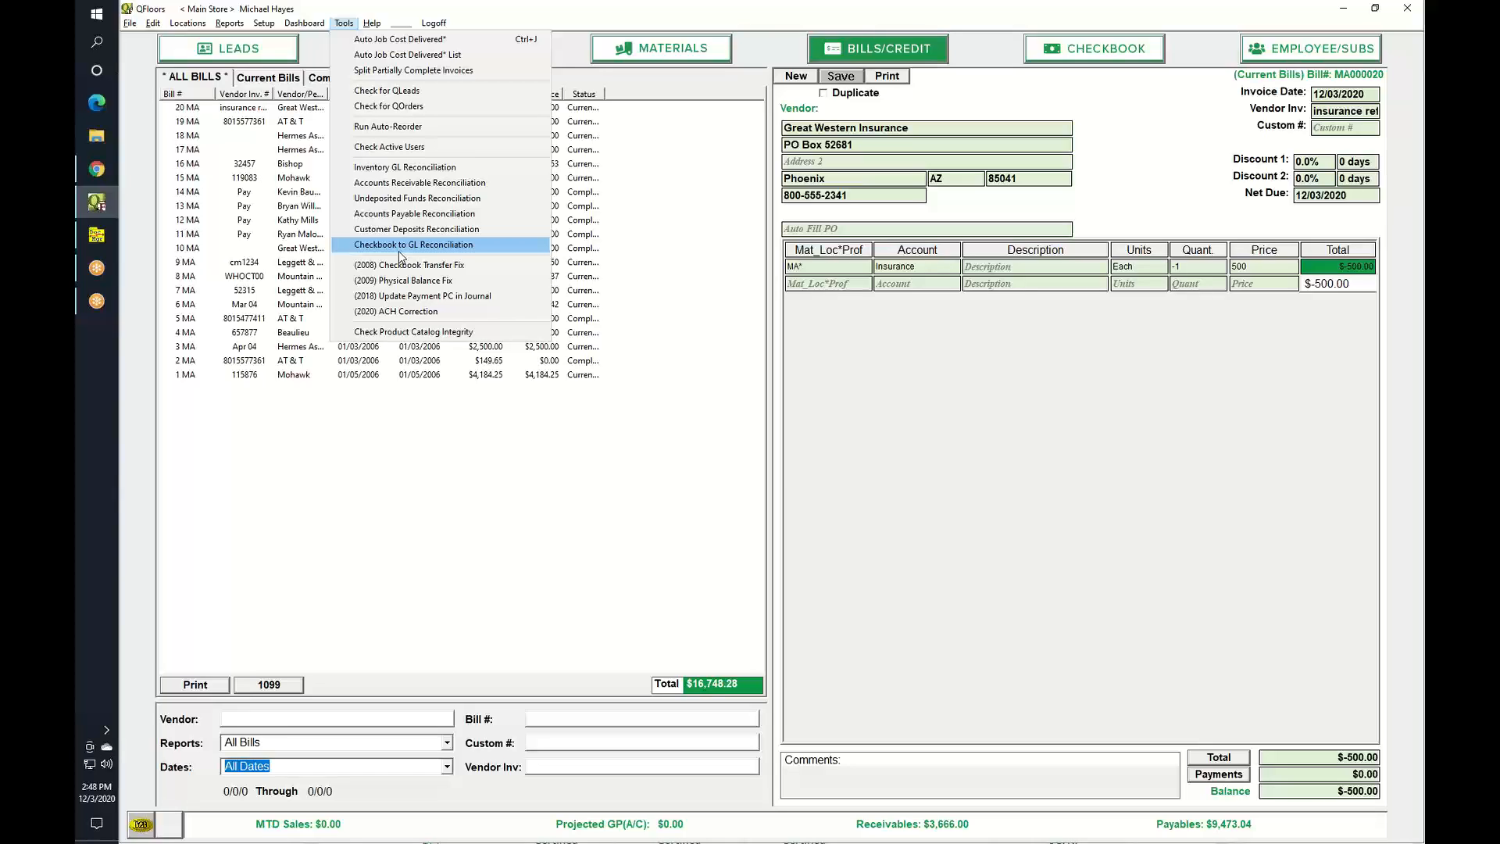
{"action": "left_click", "coordinate": [1303, 61]}
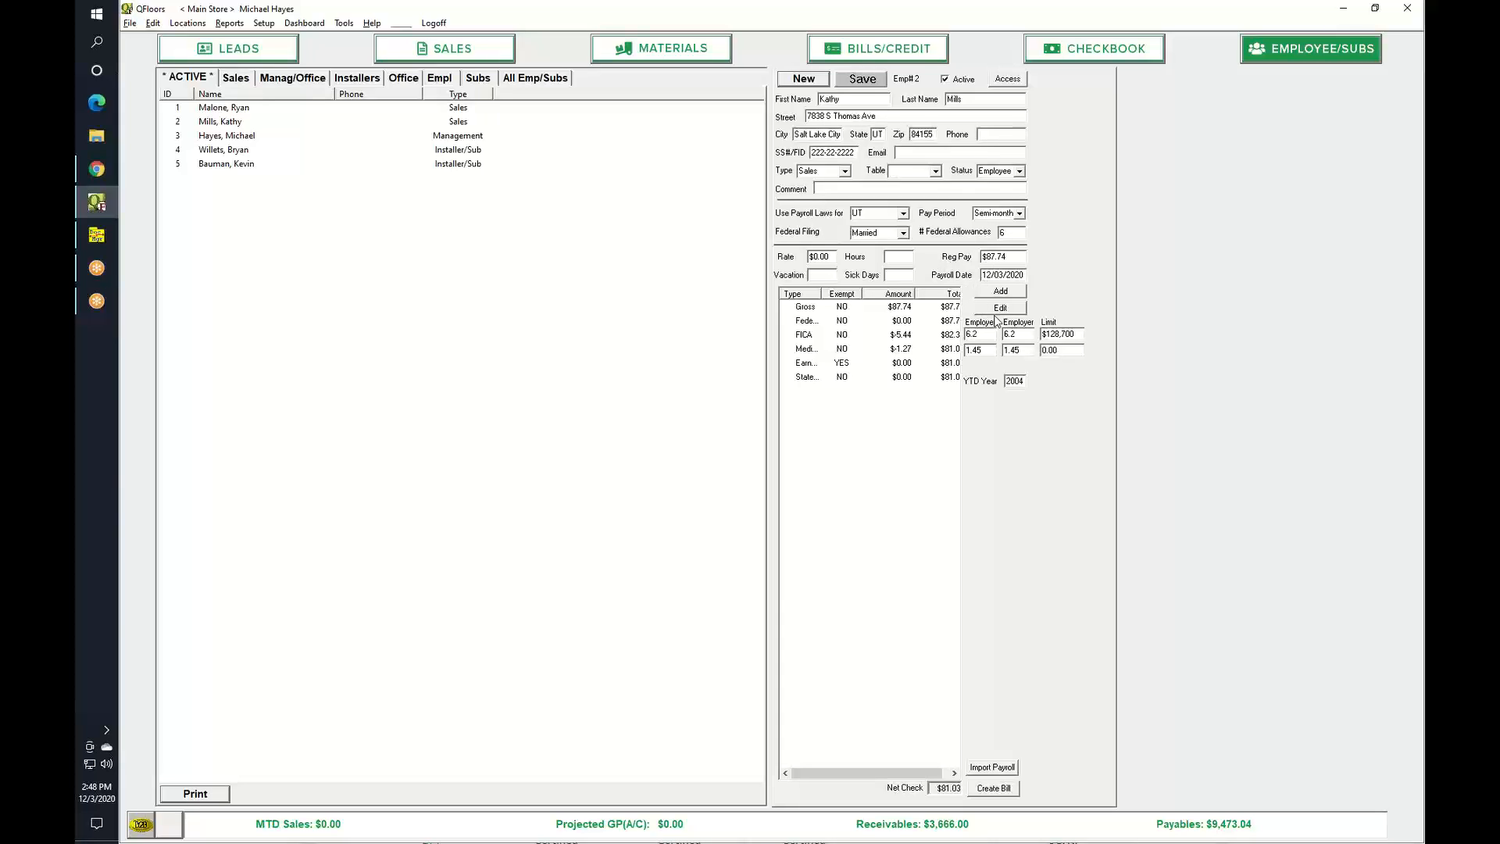
{"action": "left_click", "coordinate": [890, 50]}
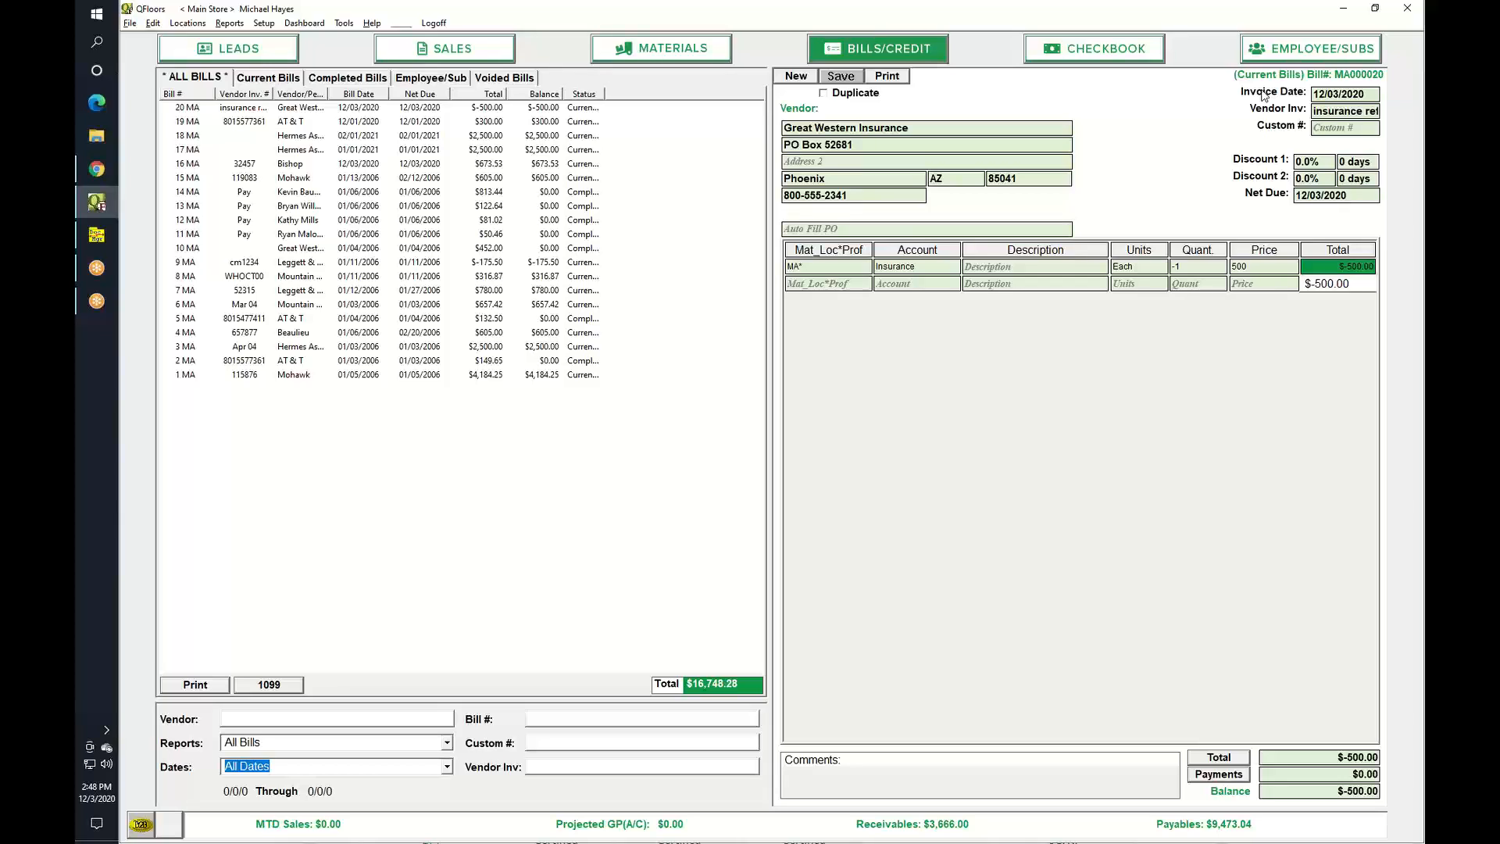
{"action": "left_click", "coordinate": [1311, 50]}
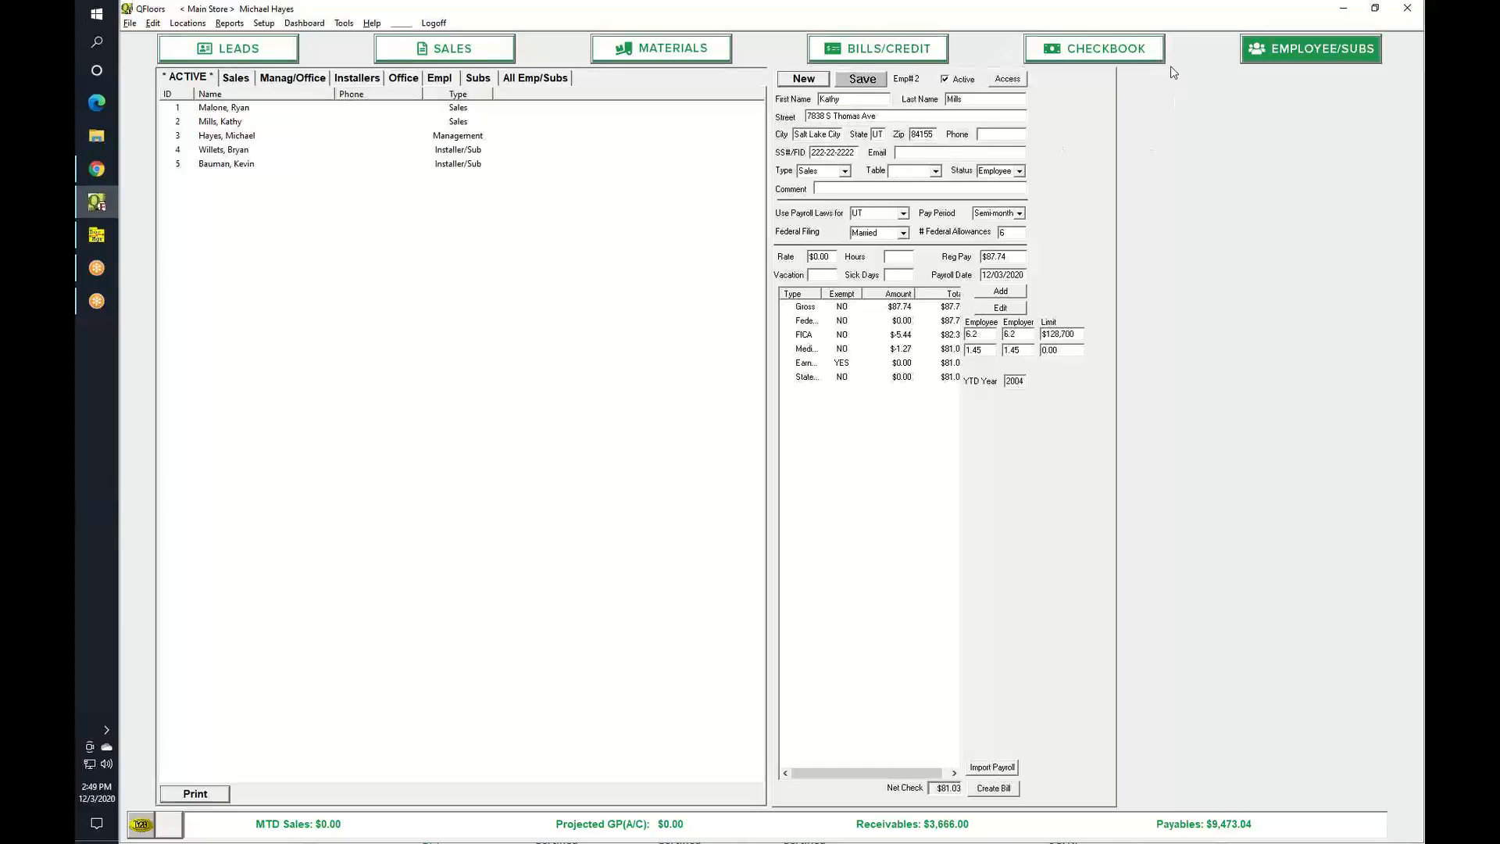
Step: Select the $500 Great Western refund, the $3,000 check, the AmFinancial finance item and the $166.93 cash item for a new checkbook deposit
{"action": "left_click", "coordinate": [1136, 54]}
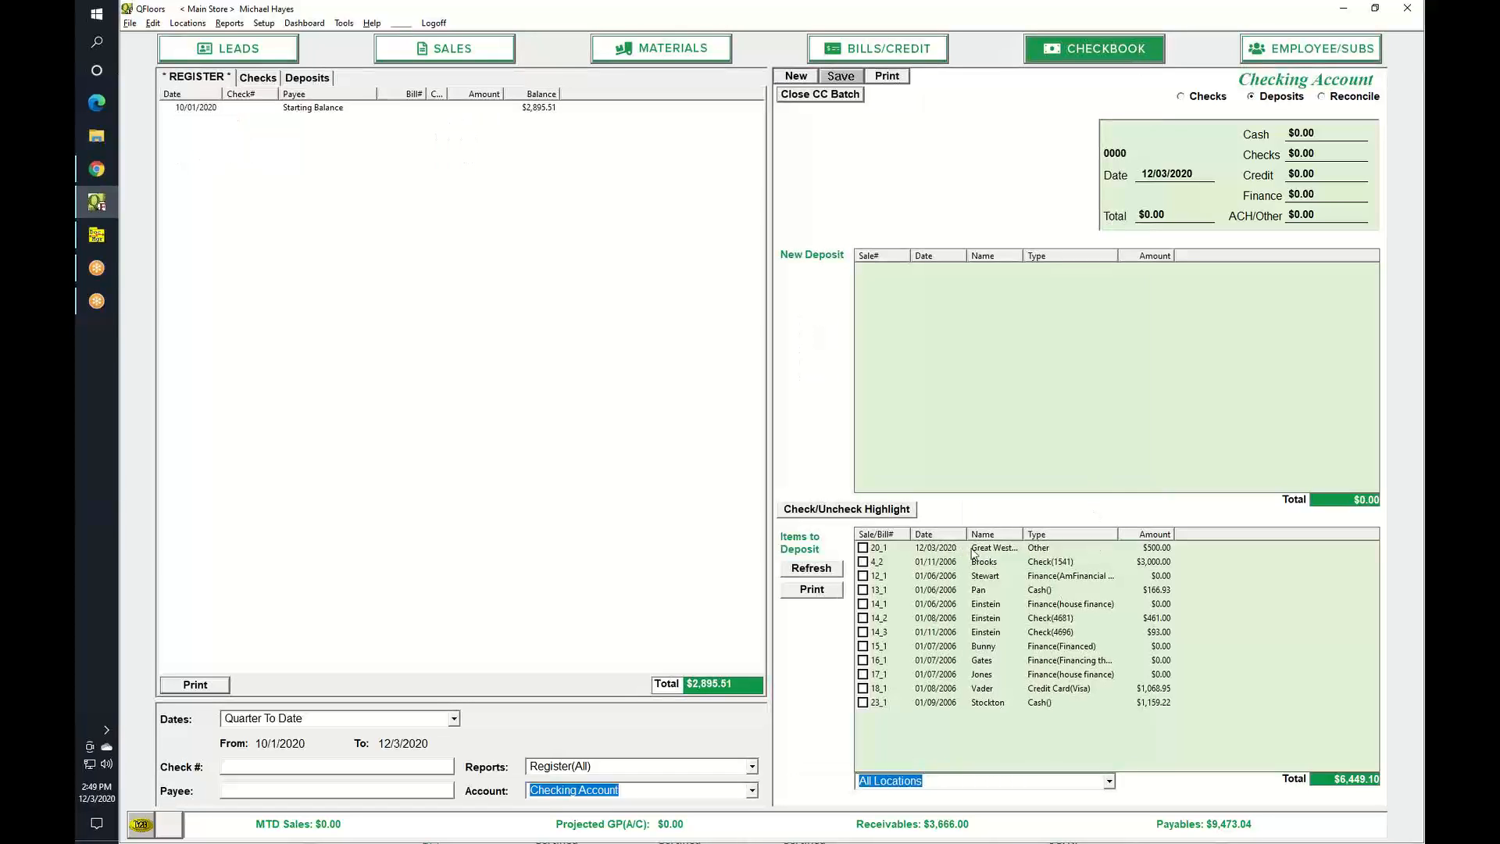
{"action": "left_click", "coordinate": [862, 549]}
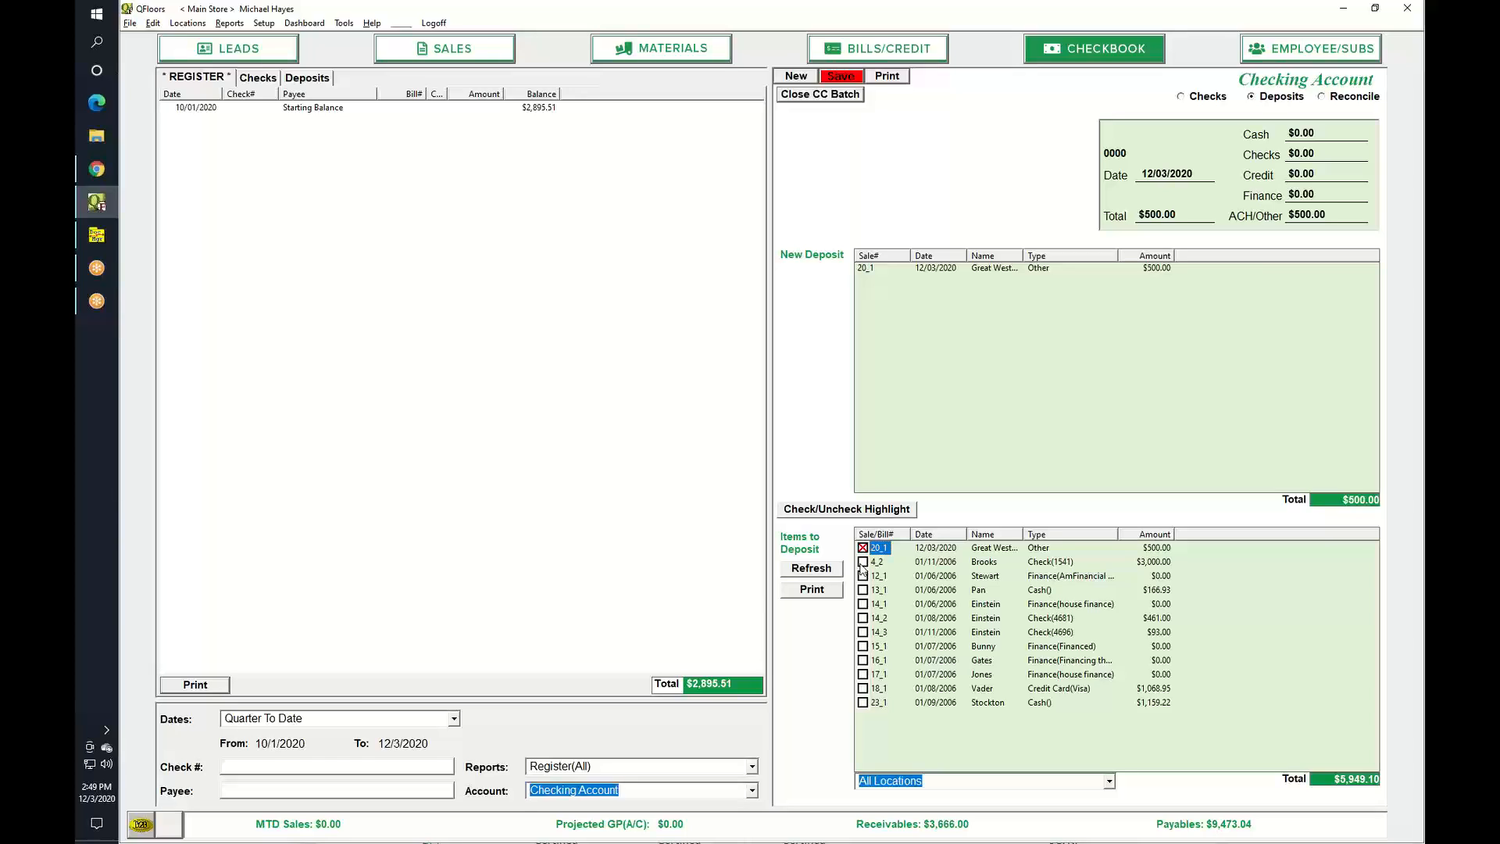
{"action": "left_click", "coordinate": [863, 563]}
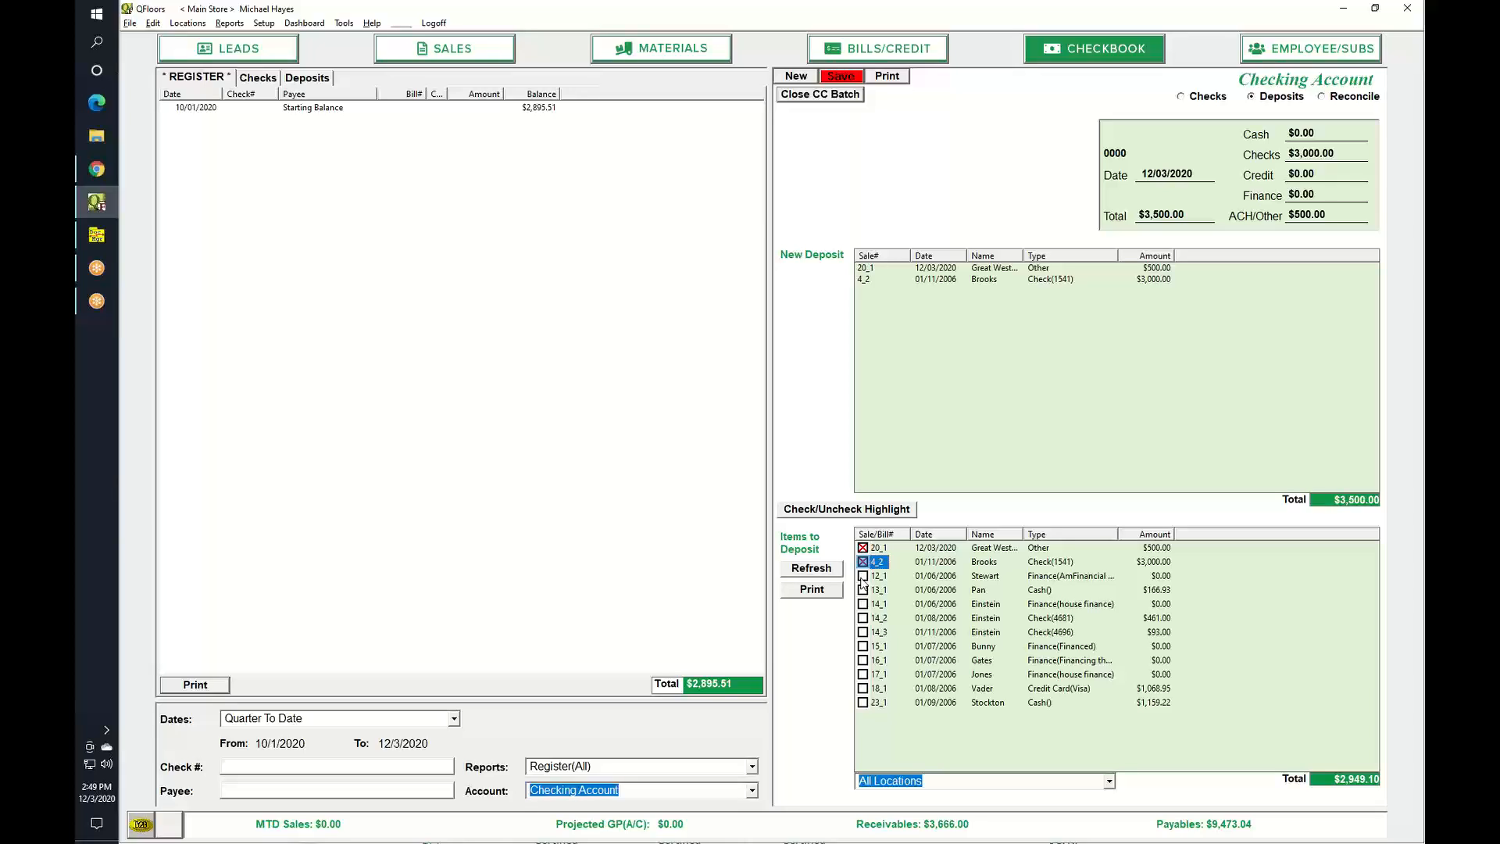
{"action": "left_click", "coordinate": [863, 577]}
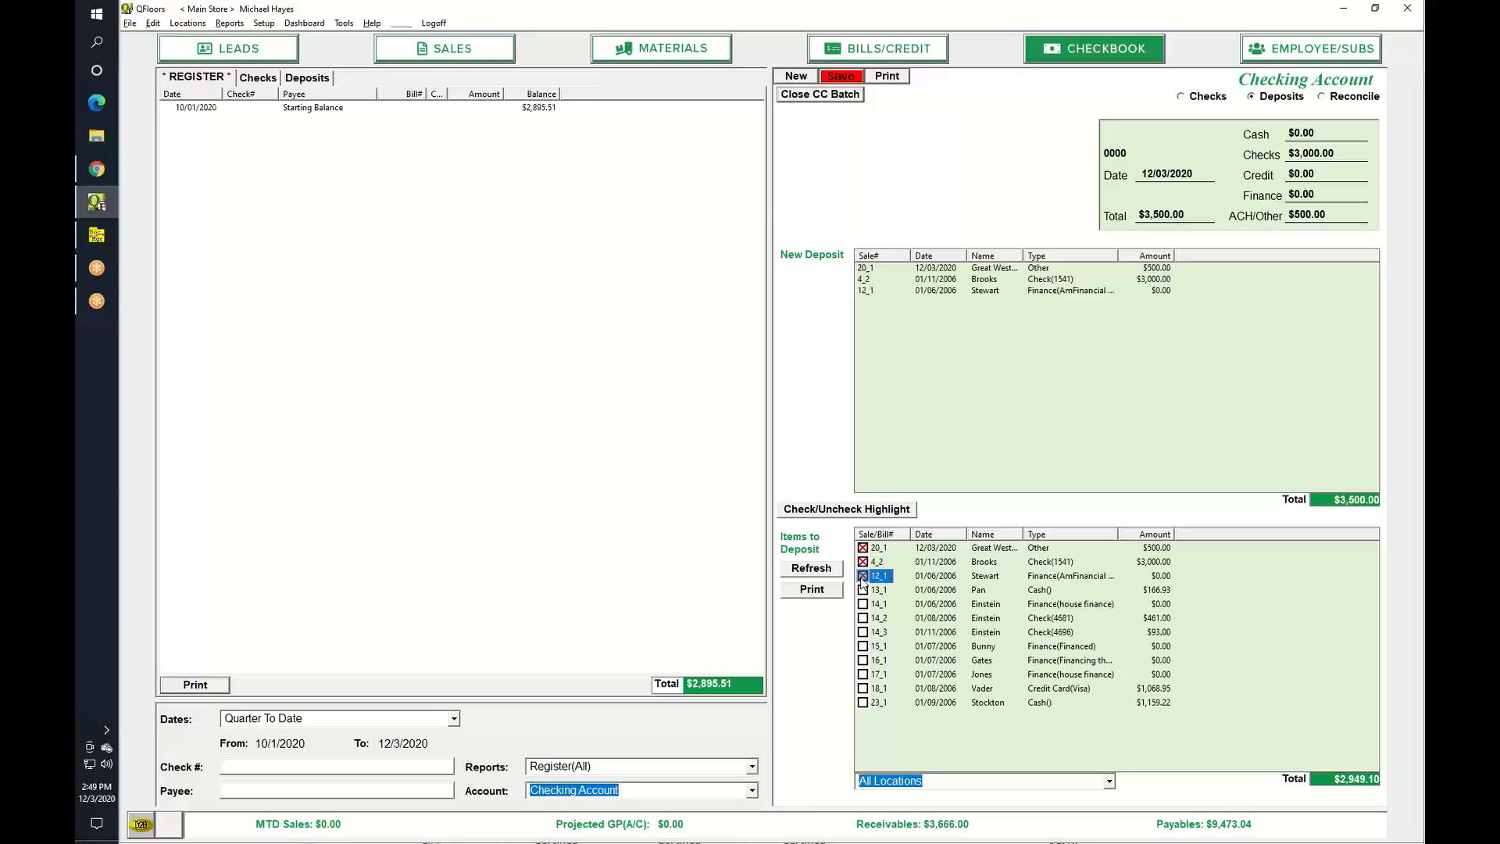
{"action": "left_click", "coordinate": [863, 591]}
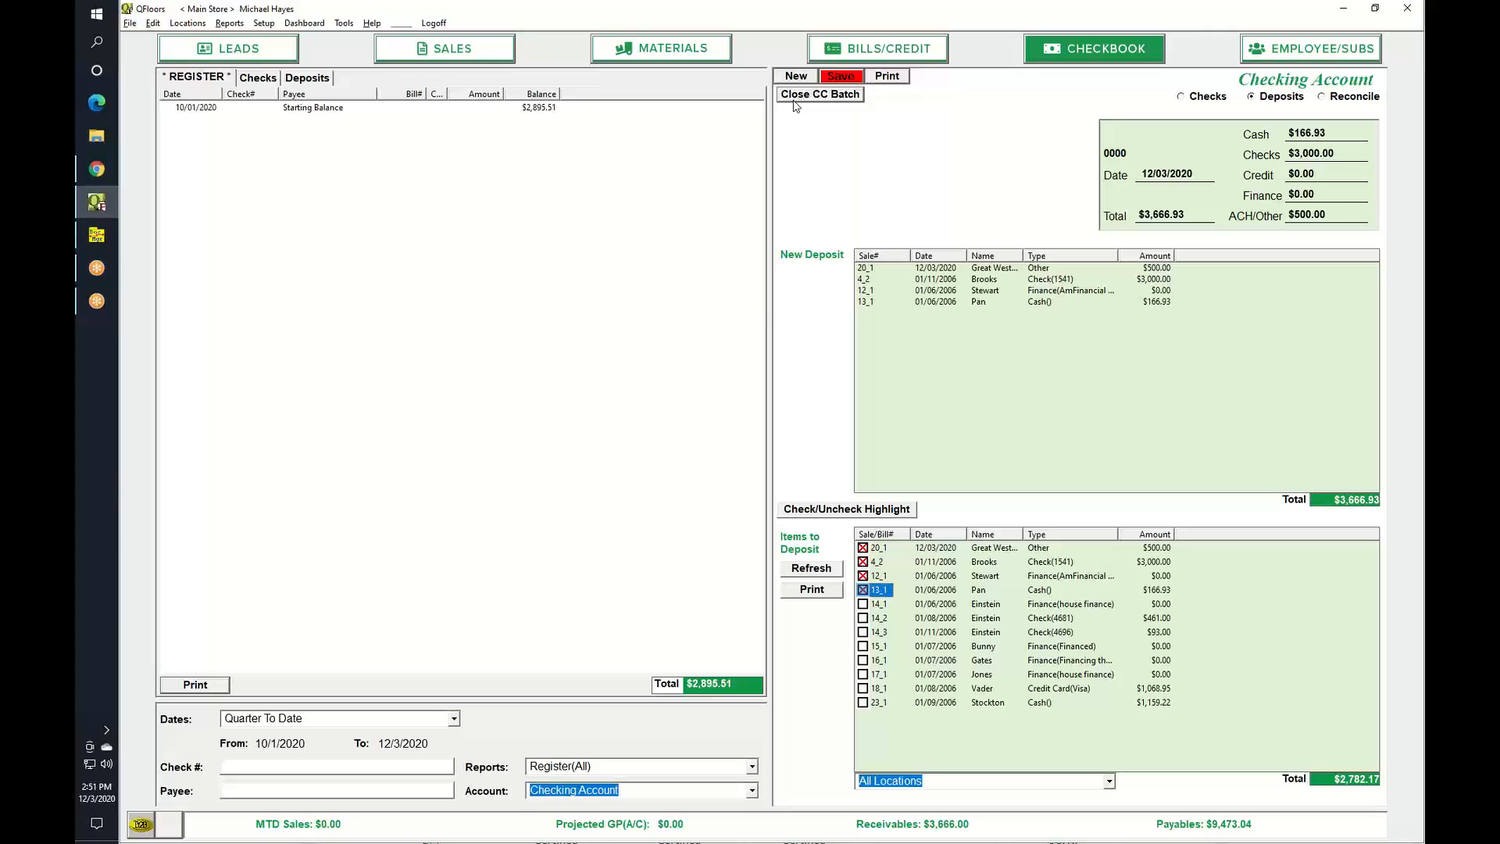
Step: Start a payment on the open sale order with "ck" as the description and Check as the type
{"action": "left_click", "coordinate": [483, 56]}
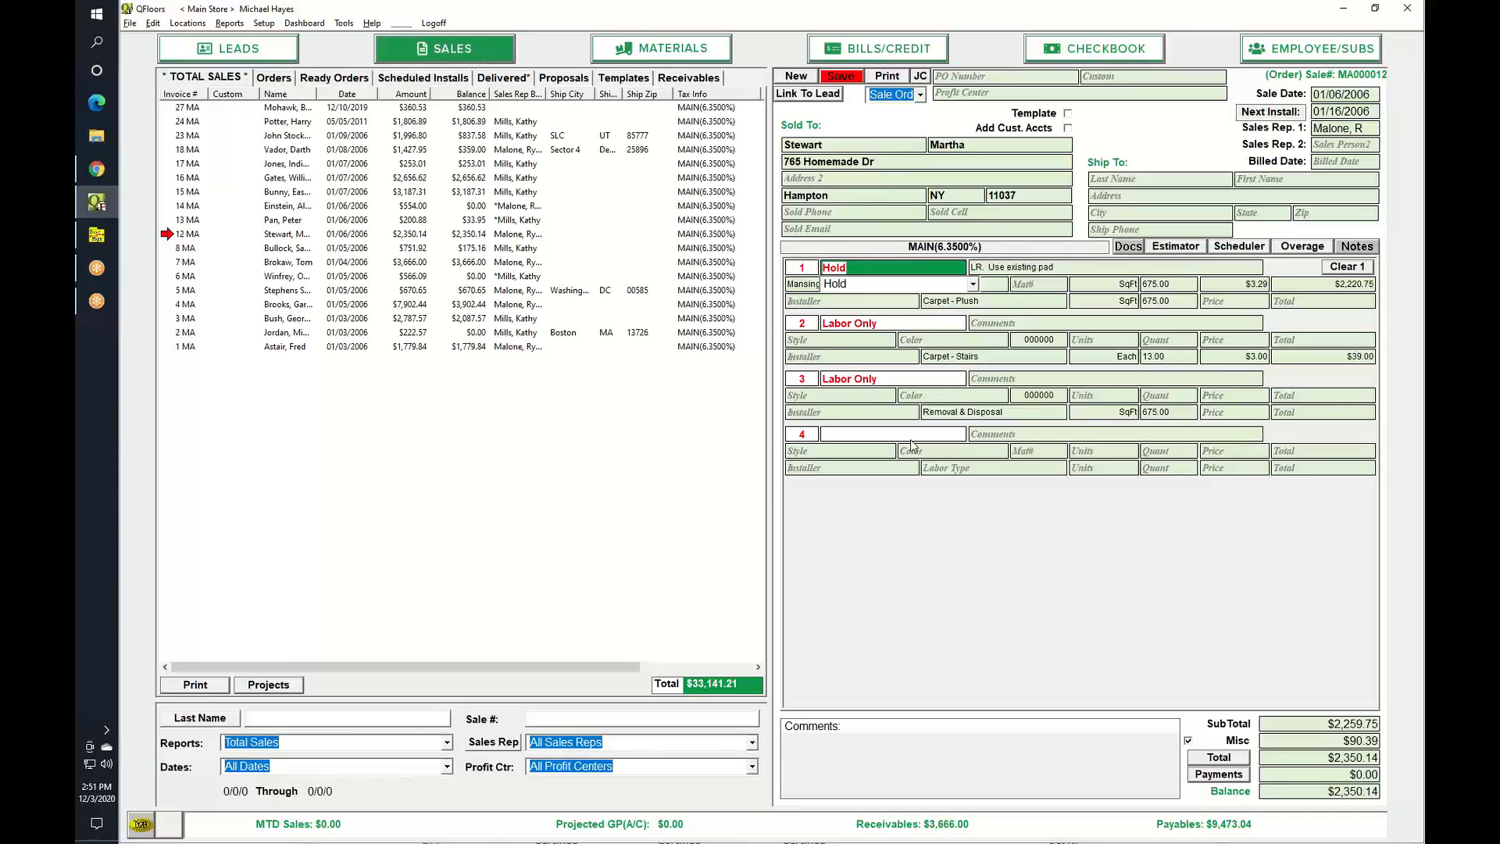
{"action": "left_click", "coordinate": [1219, 775]}
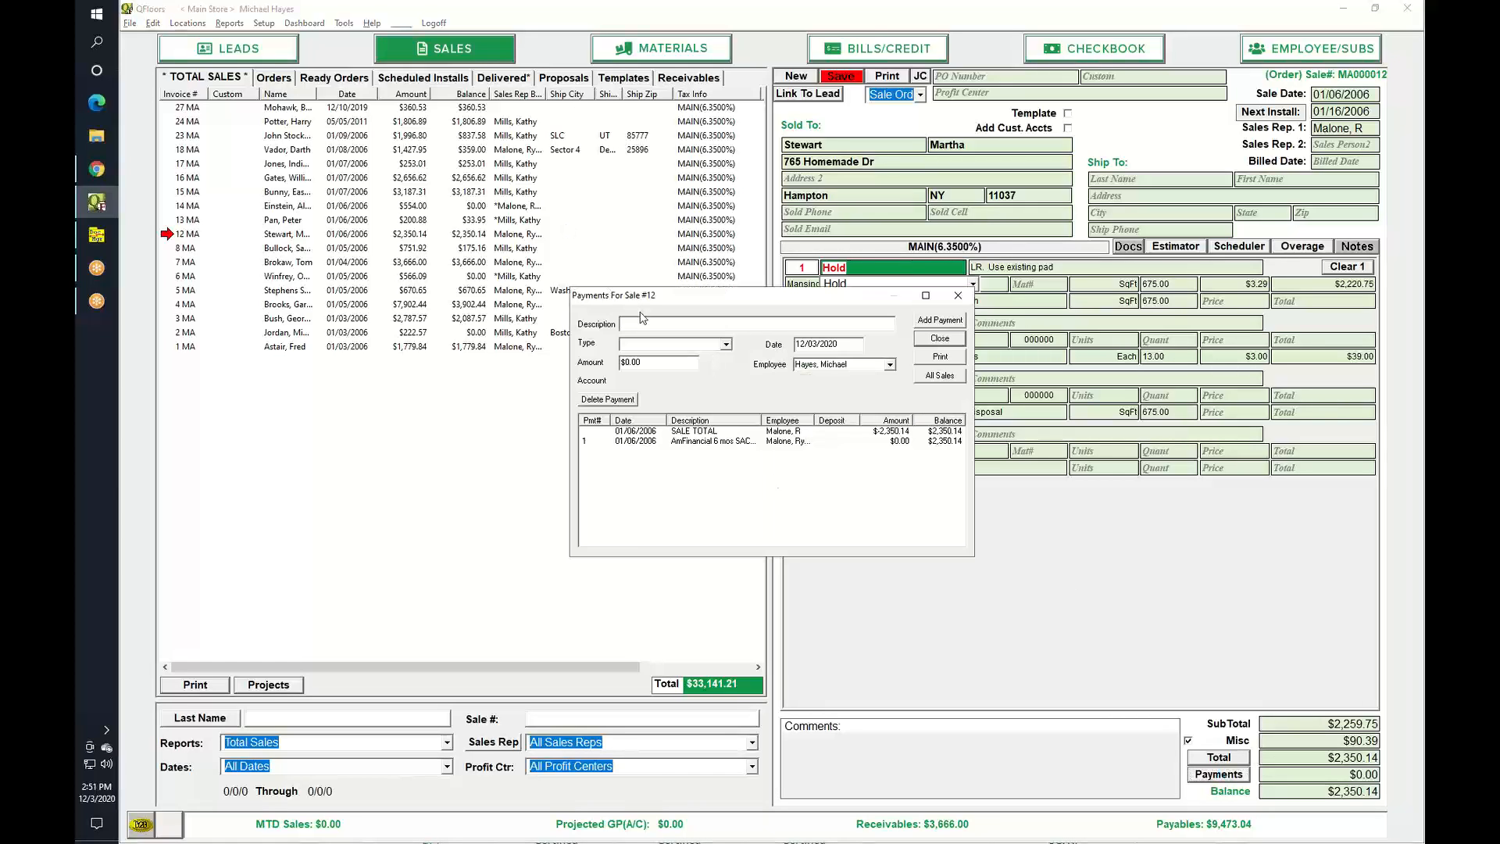
{"action": "type", "text": "d"}
{"action": "type", "text": "ck"}
{"action": "key", "text": "Tab"}
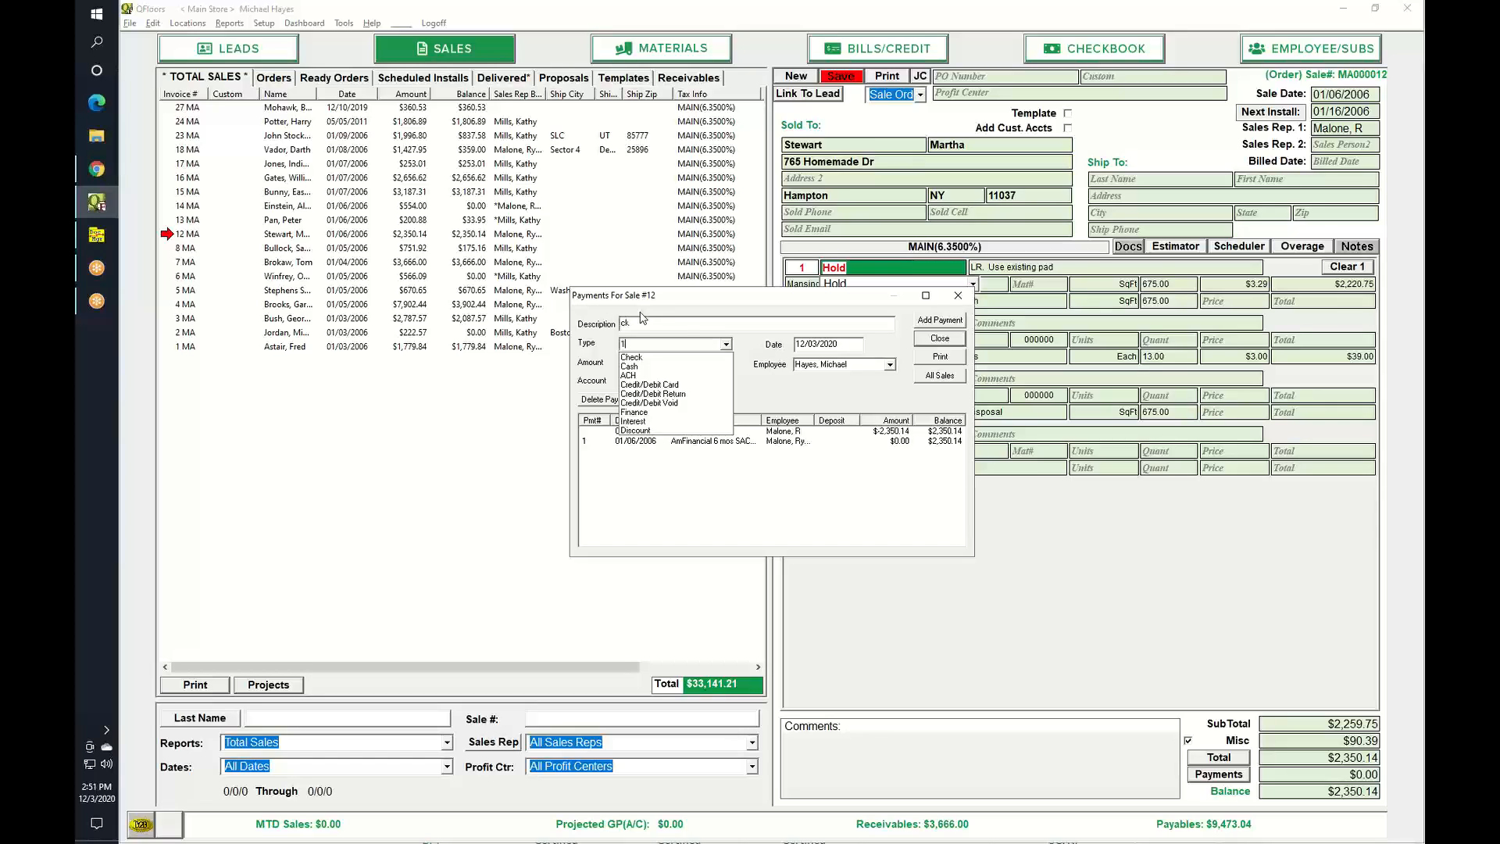
{"action": "type", "text": "100"}
{"action": "key", "text": "BackSpace"}
{"action": "key", "text": "BackSpace"}
{"action": "key", "text": "Down"}
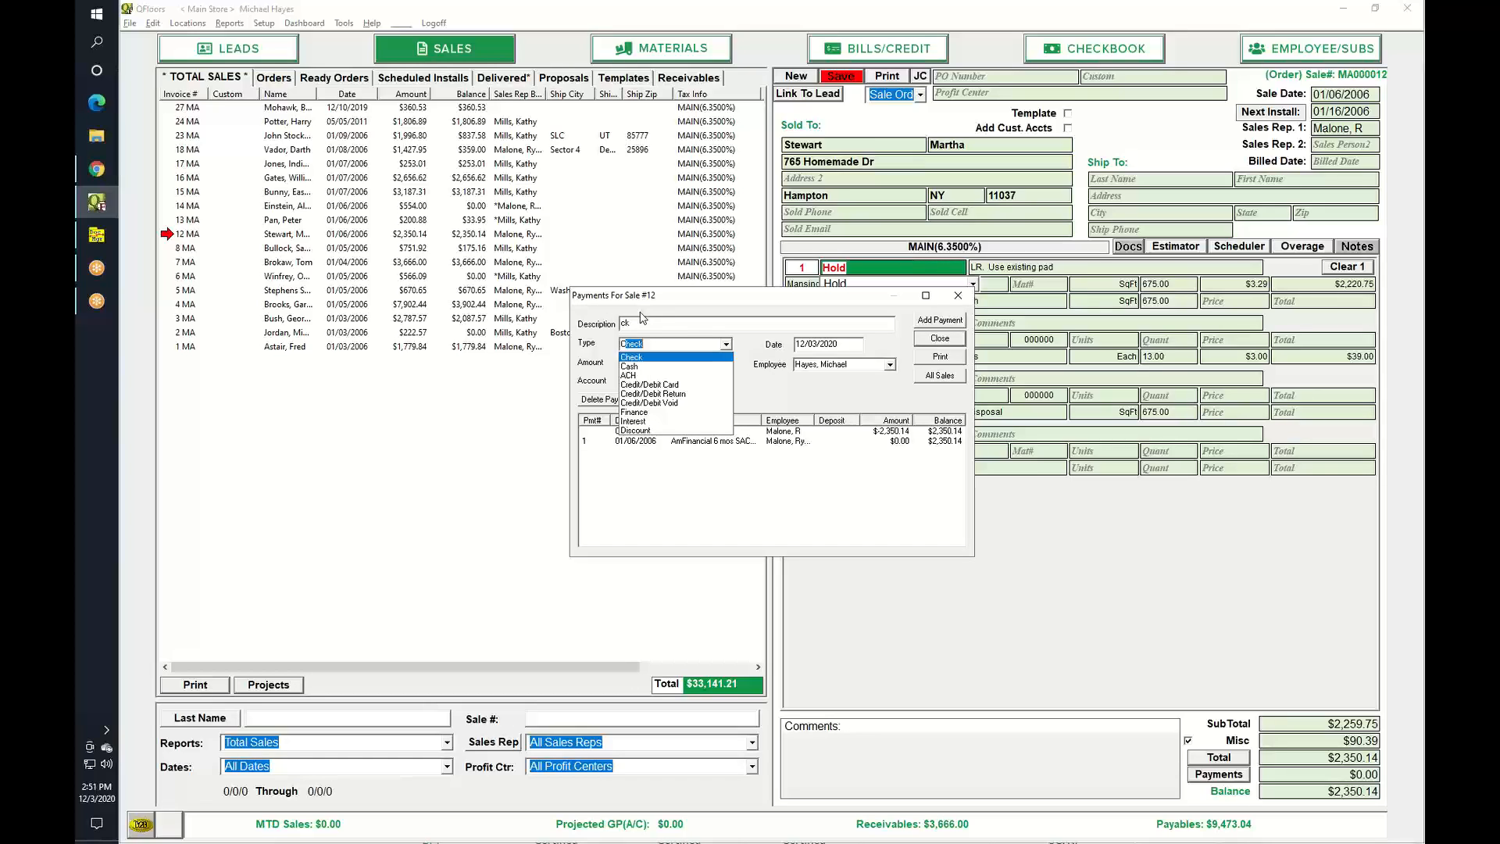
{"action": "key", "text": "Tab"}
{"action": "key", "text": "Tab"}
Step: Set the check payment's amount to $1,000, add it to the sale and close the payments
{"action": "type", "text": "100"}
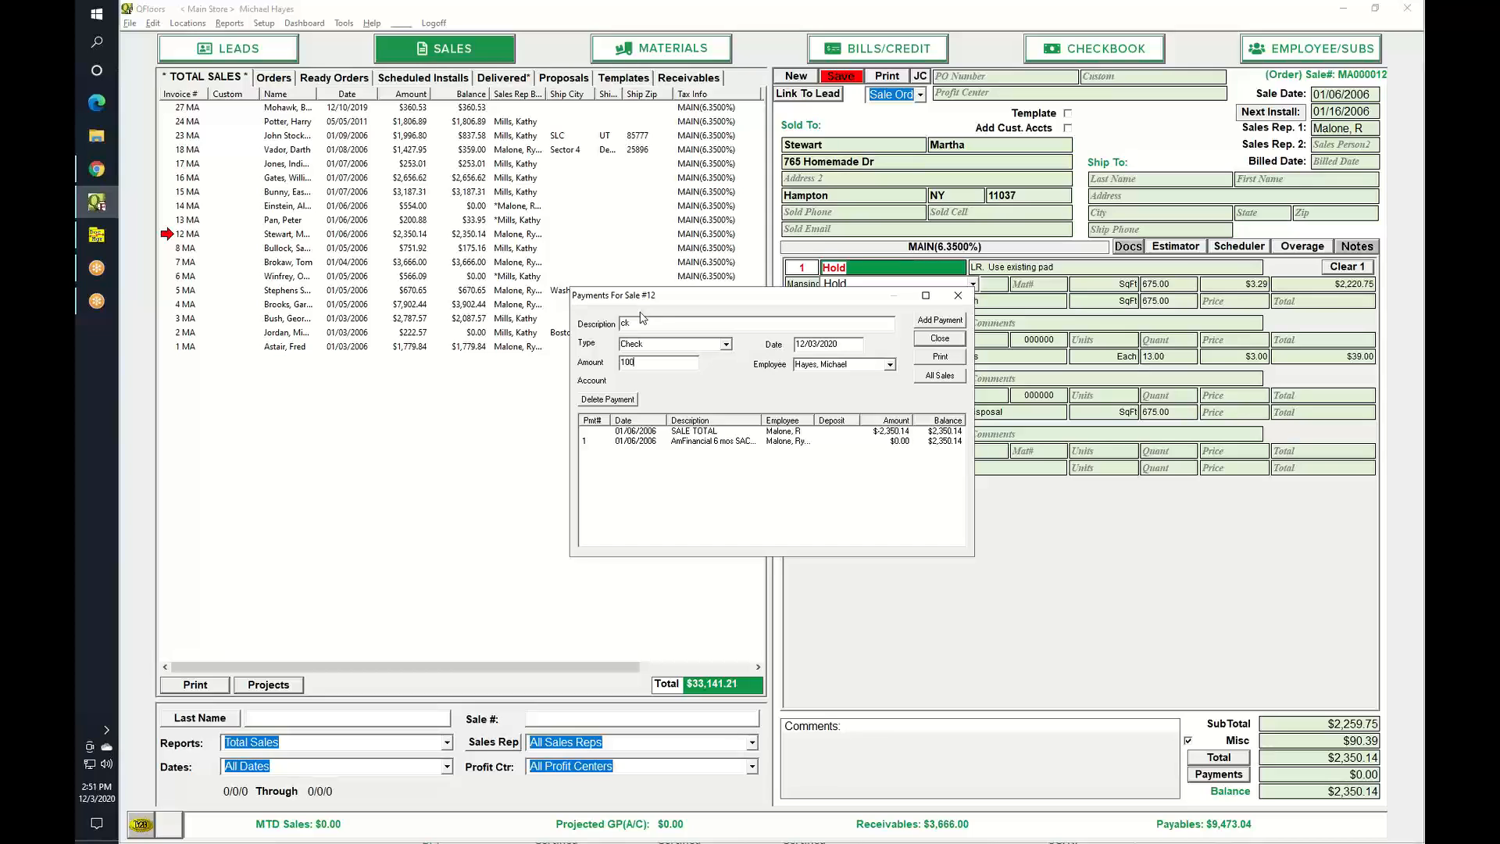
{"action": "type", "text": "0"}
{"action": "key", "text": "Tab"}
{"action": "left_click", "coordinate": [942, 320]}
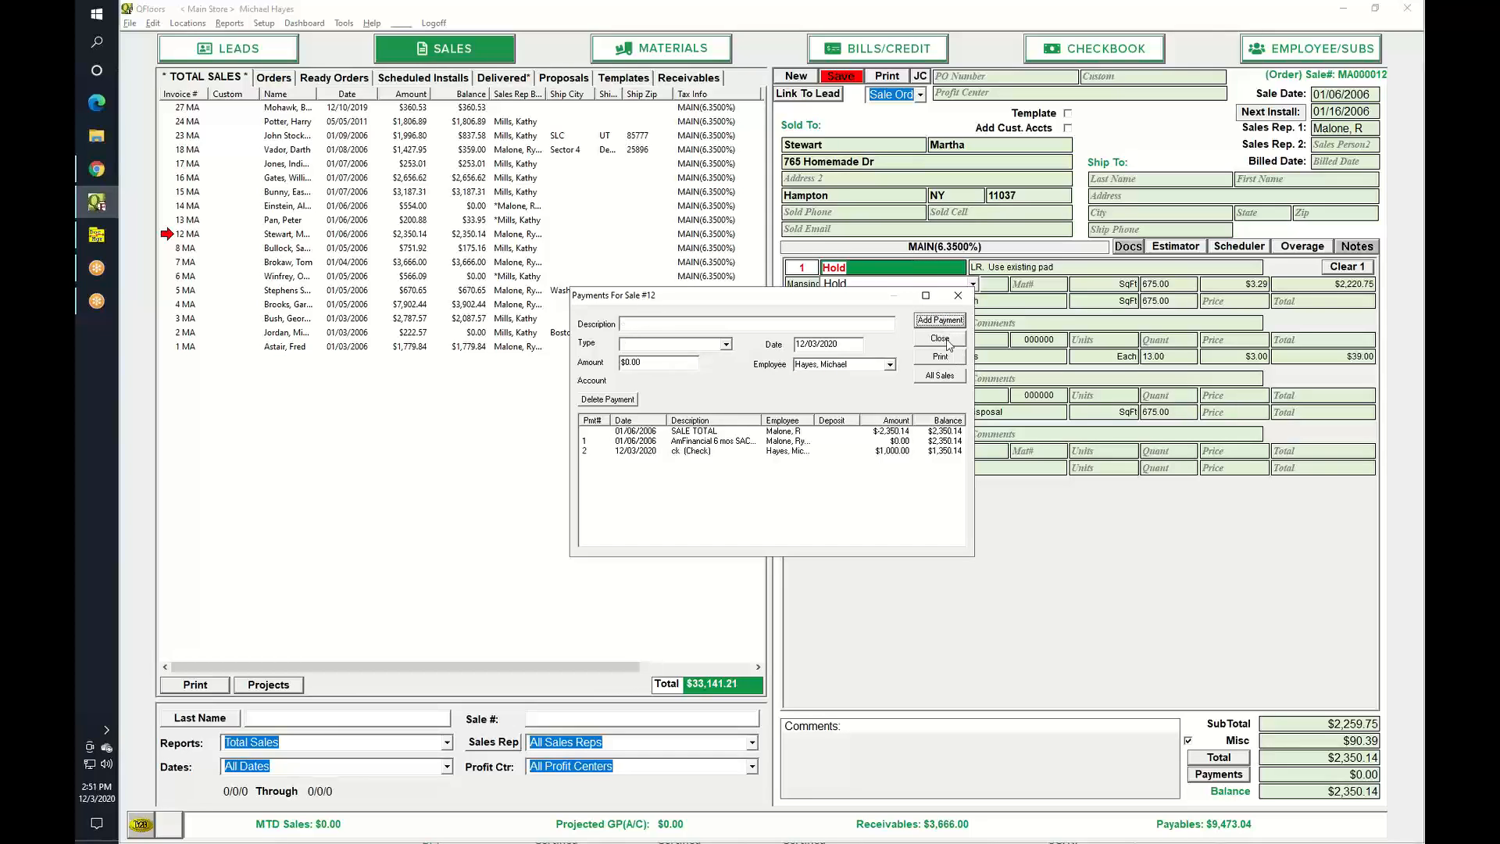
{"action": "left_click", "coordinate": [942, 338]}
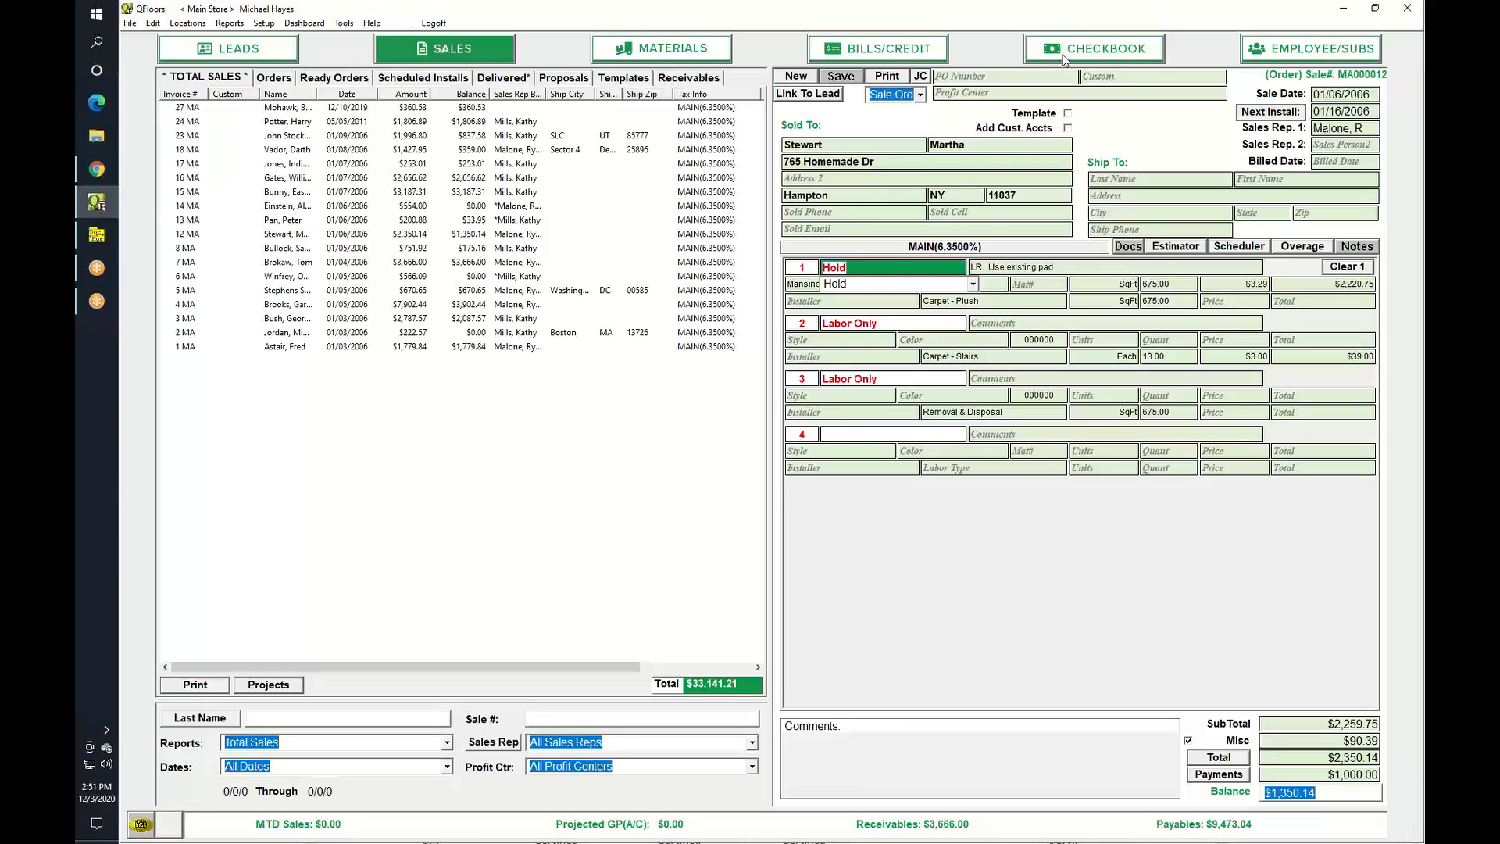
Step: Start another payment on the same sale with "nsf" as the description and Check as the type
{"action": "left_click", "coordinate": [1216, 774]}
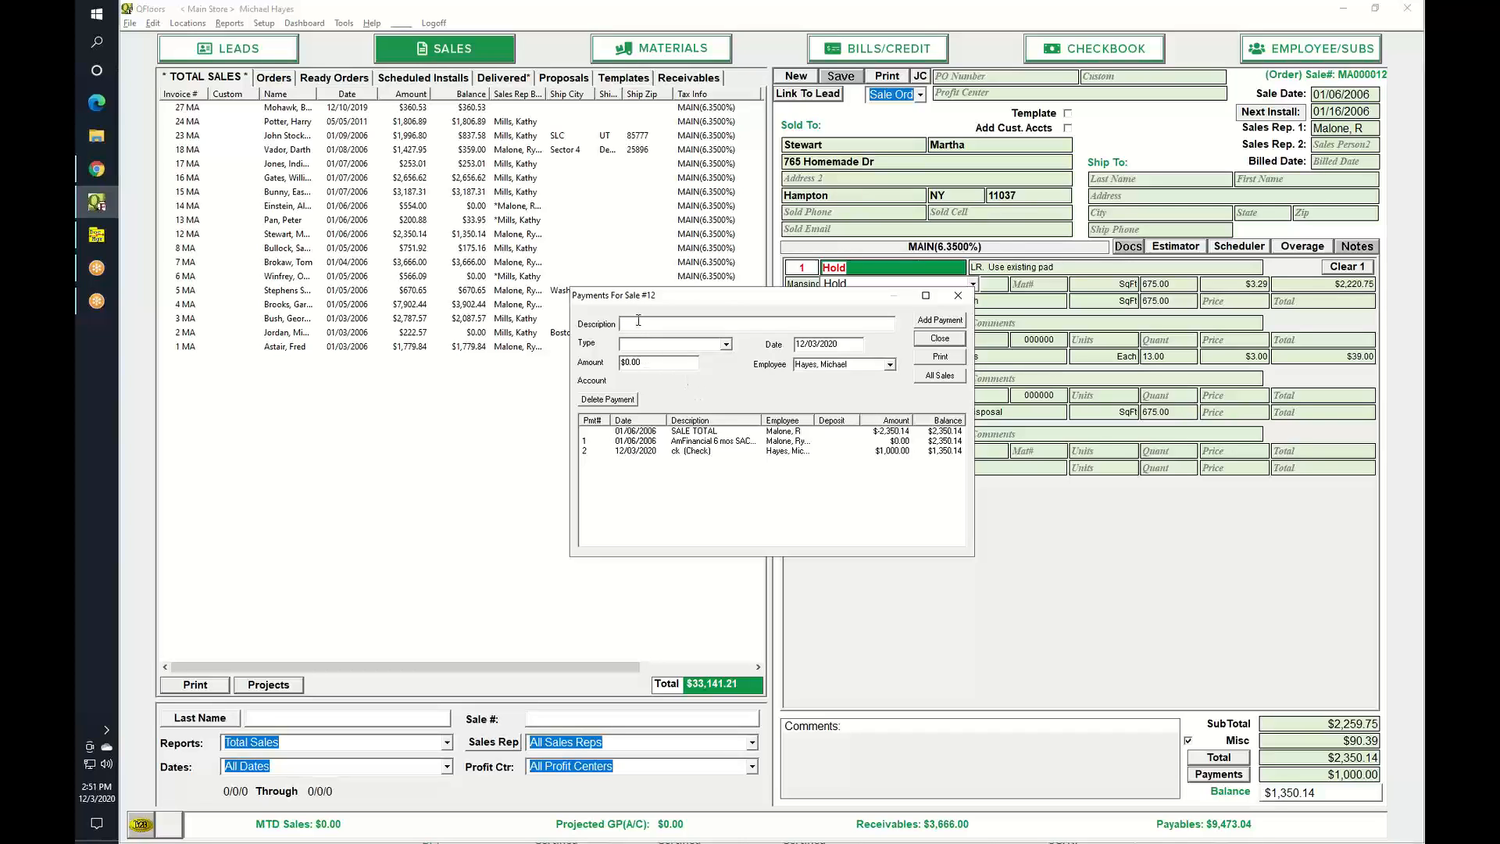
{"action": "left_click", "coordinate": [638, 320]}
{"action": "type", "text": "nsf"}
{"action": "key", "text": "Tab"}
{"action": "type", "text": "c"}
{"action": "key", "text": "Tab"}
{"action": "key", "text": "Tab"}
Step: Set the NSF payment's amount to -$1,000, add it to the sale and close the payments
{"action": "key", "text": "BackSpace"}
{"action": "type", "text": "-1000"}
{"action": "key", "text": "Tab"}
{"action": "left_click", "coordinate": [943, 318]}
{"action": "left_click", "coordinate": [941, 338]}
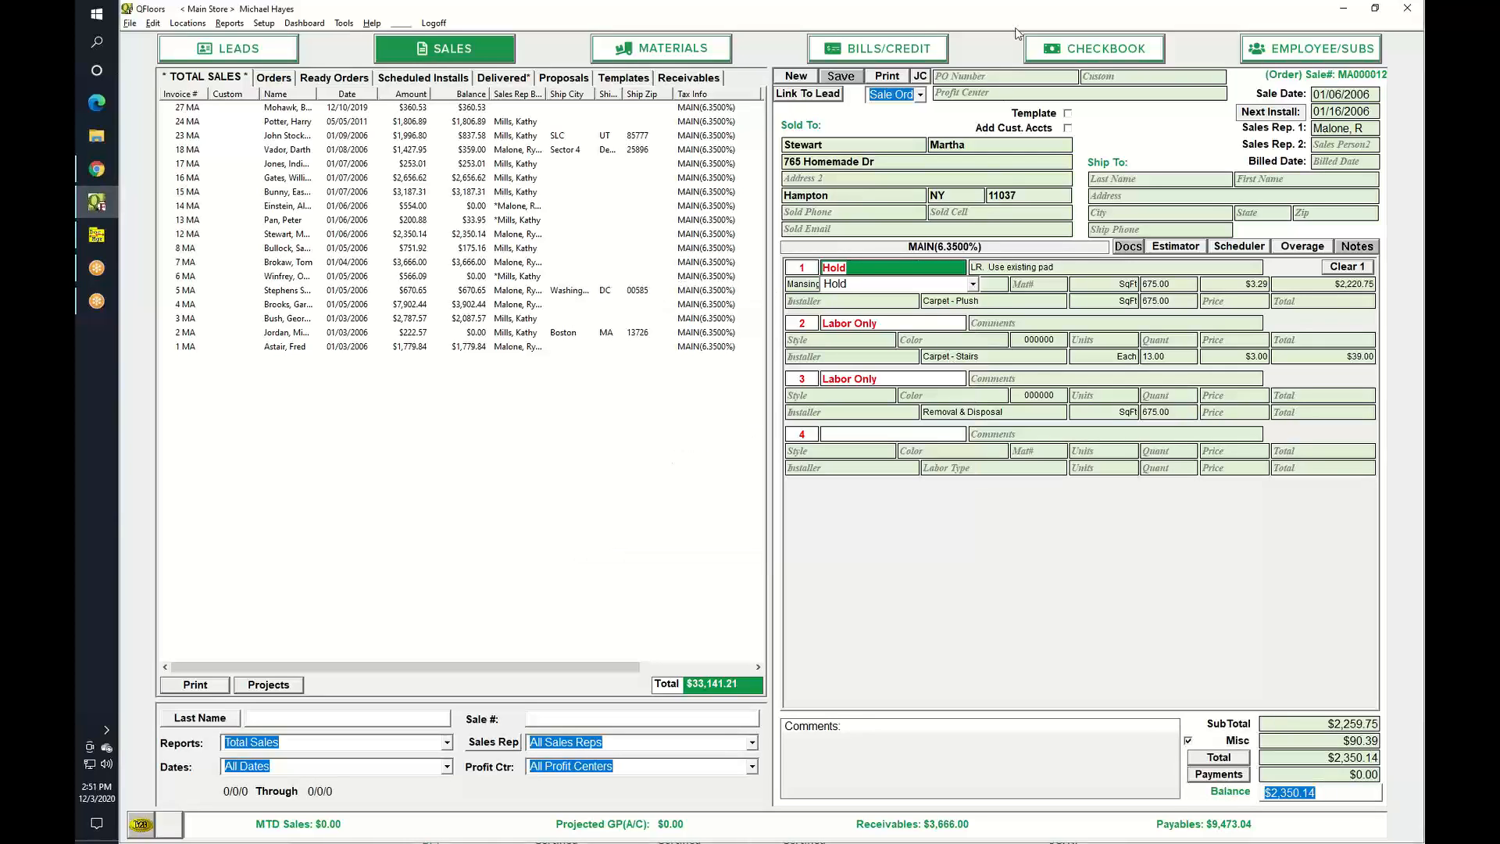
Step: Save the prepared four-item deposit in the checkbook without printing it
{"action": "left_click", "coordinate": [1075, 50]}
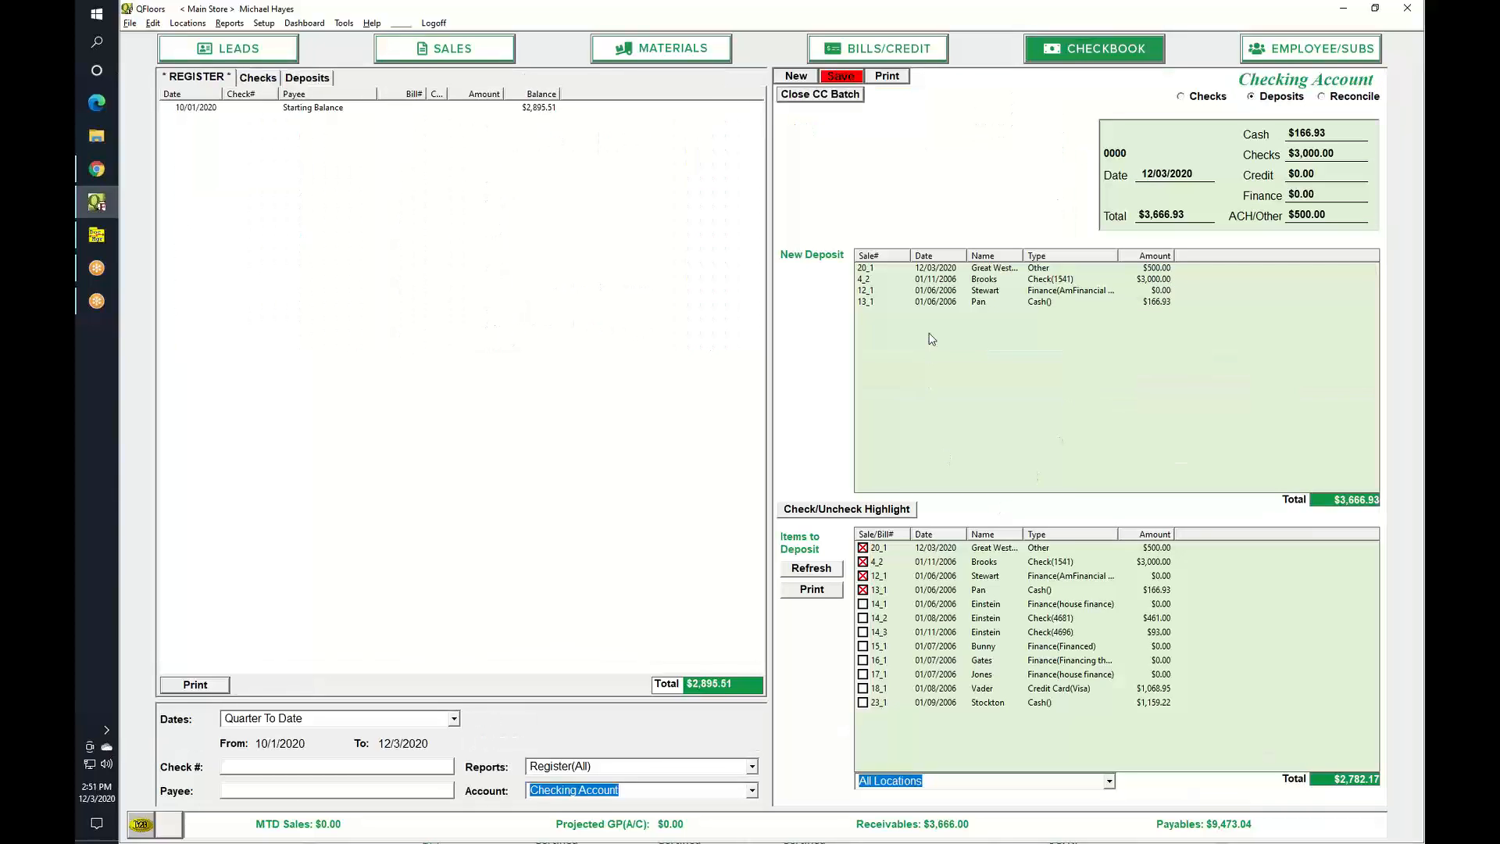
{"action": "left_click", "coordinate": [849, 78]}
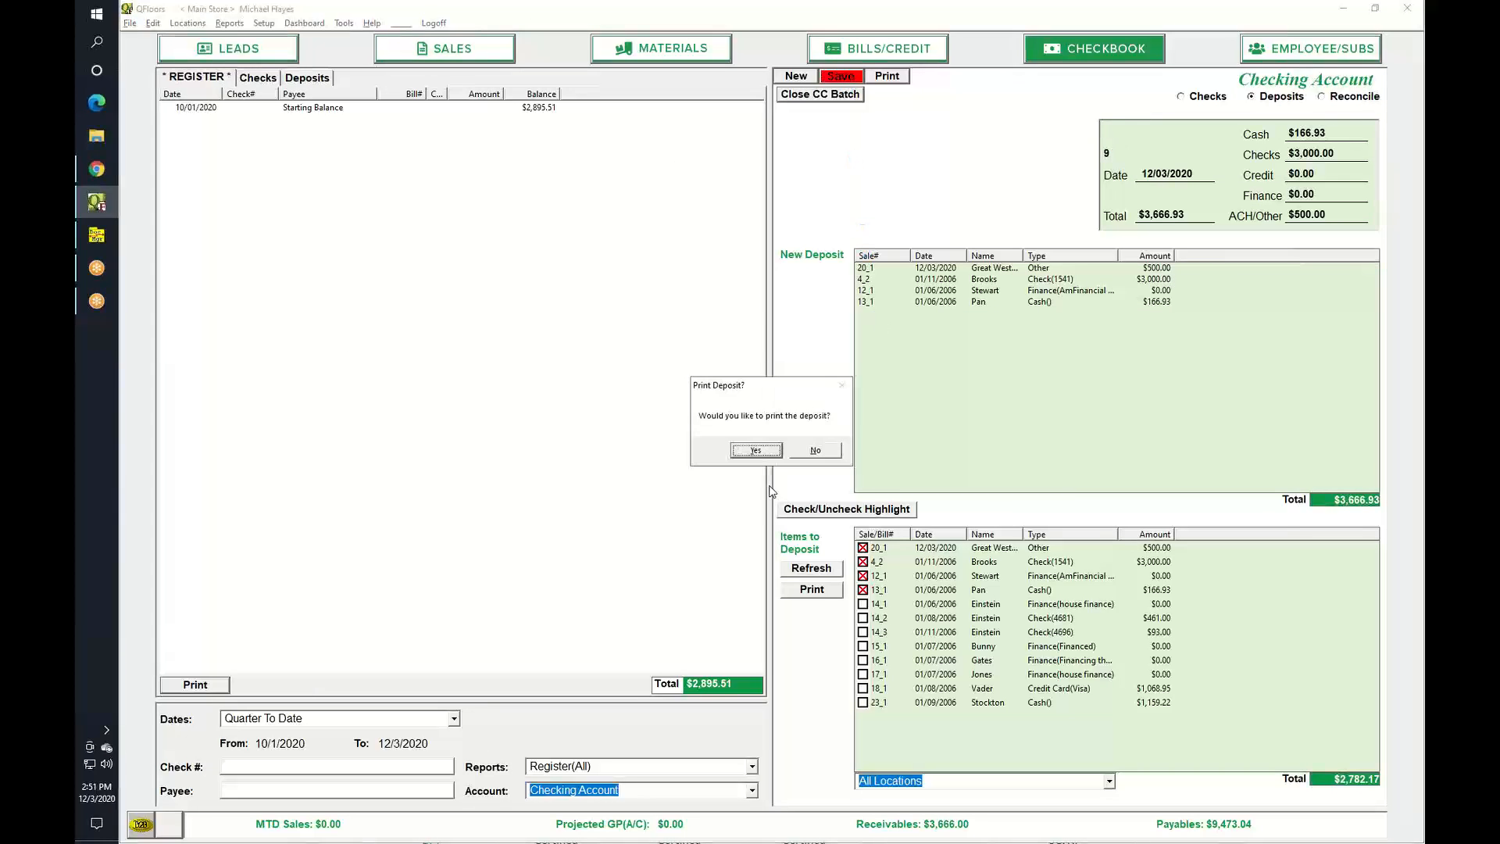
{"action": "left_click", "coordinate": [815, 451]}
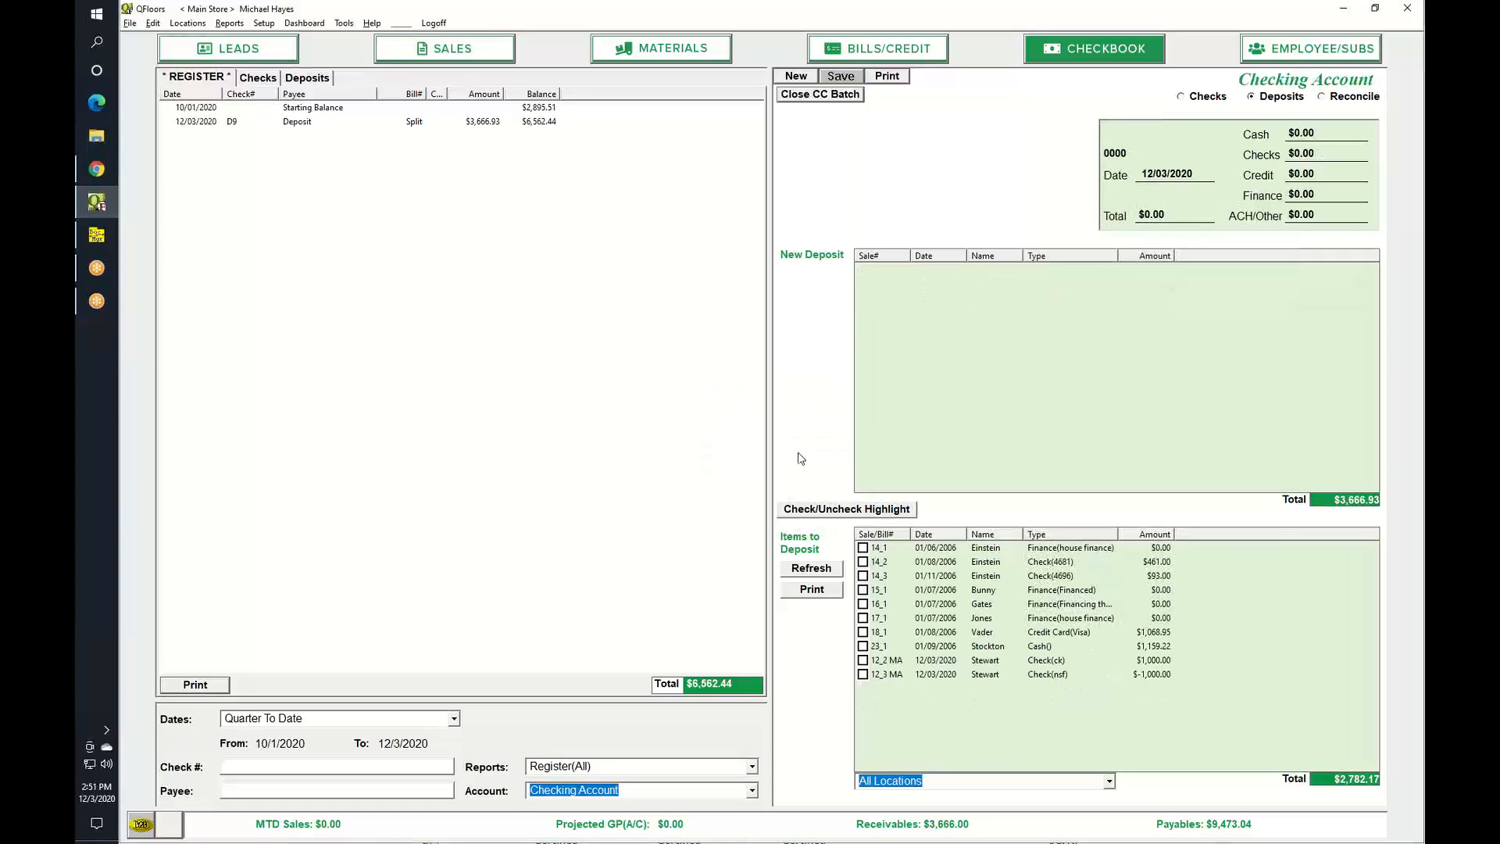
Step: Deposit the $1,000 "ck" check together with the $1,159.22 cash item, without printing the deposit
{"action": "left_click", "coordinate": [864, 661]}
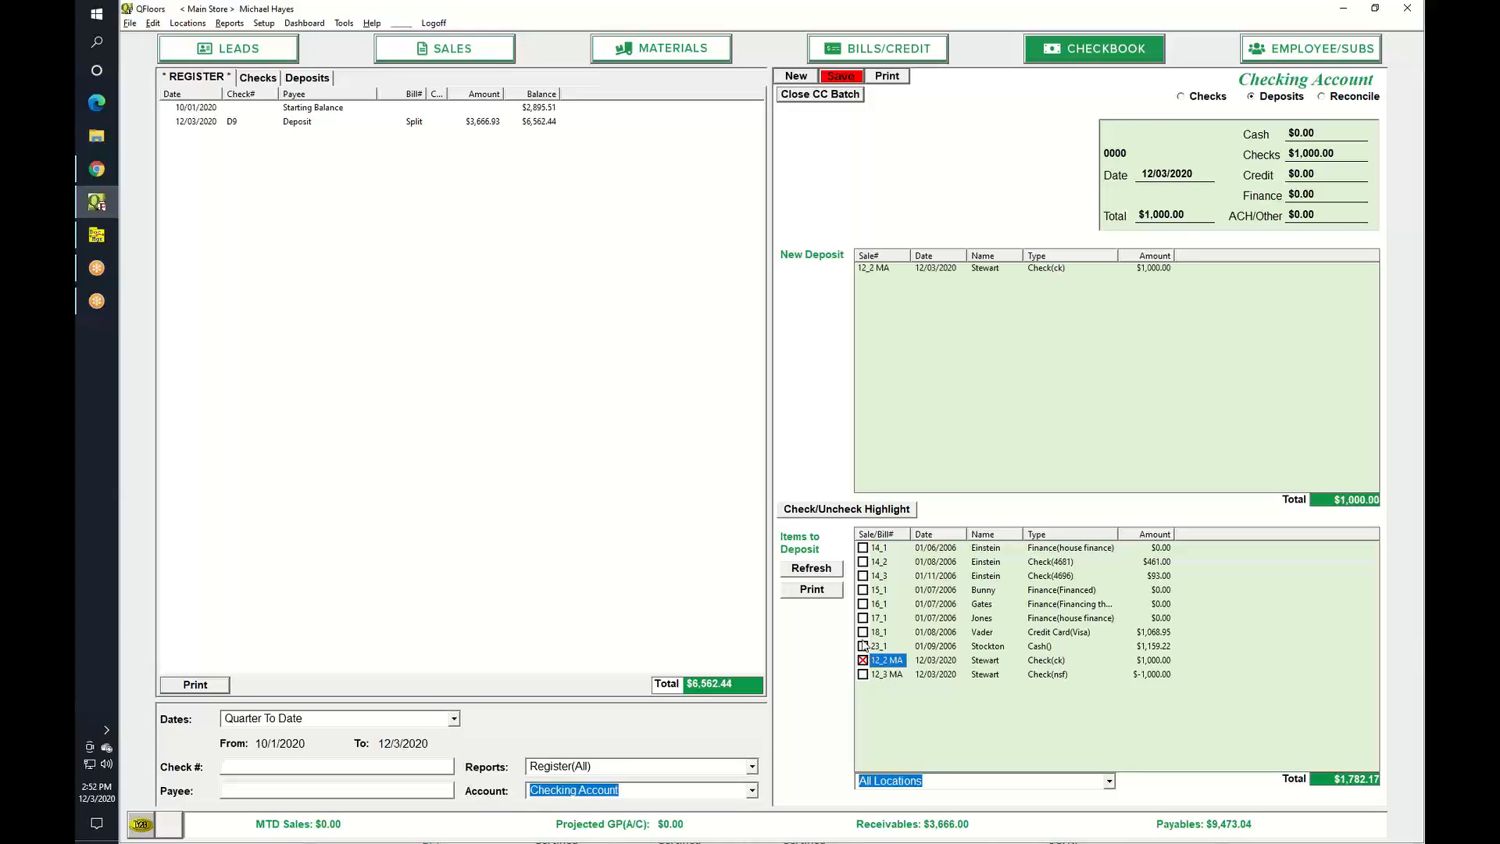
{"action": "left_click", "coordinate": [864, 647]}
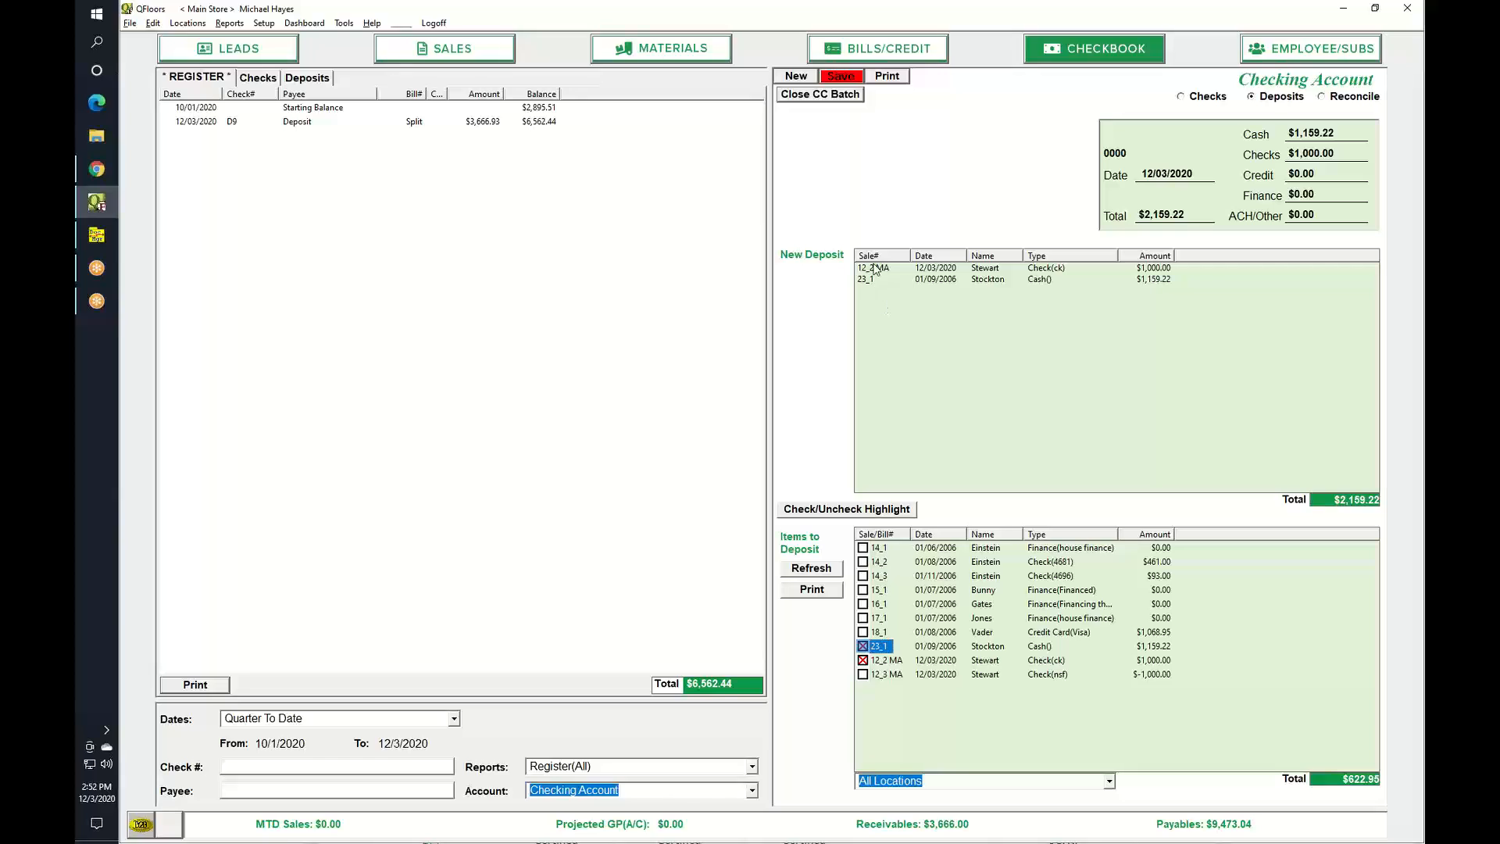
{"action": "left_click", "coordinate": [856, 80]}
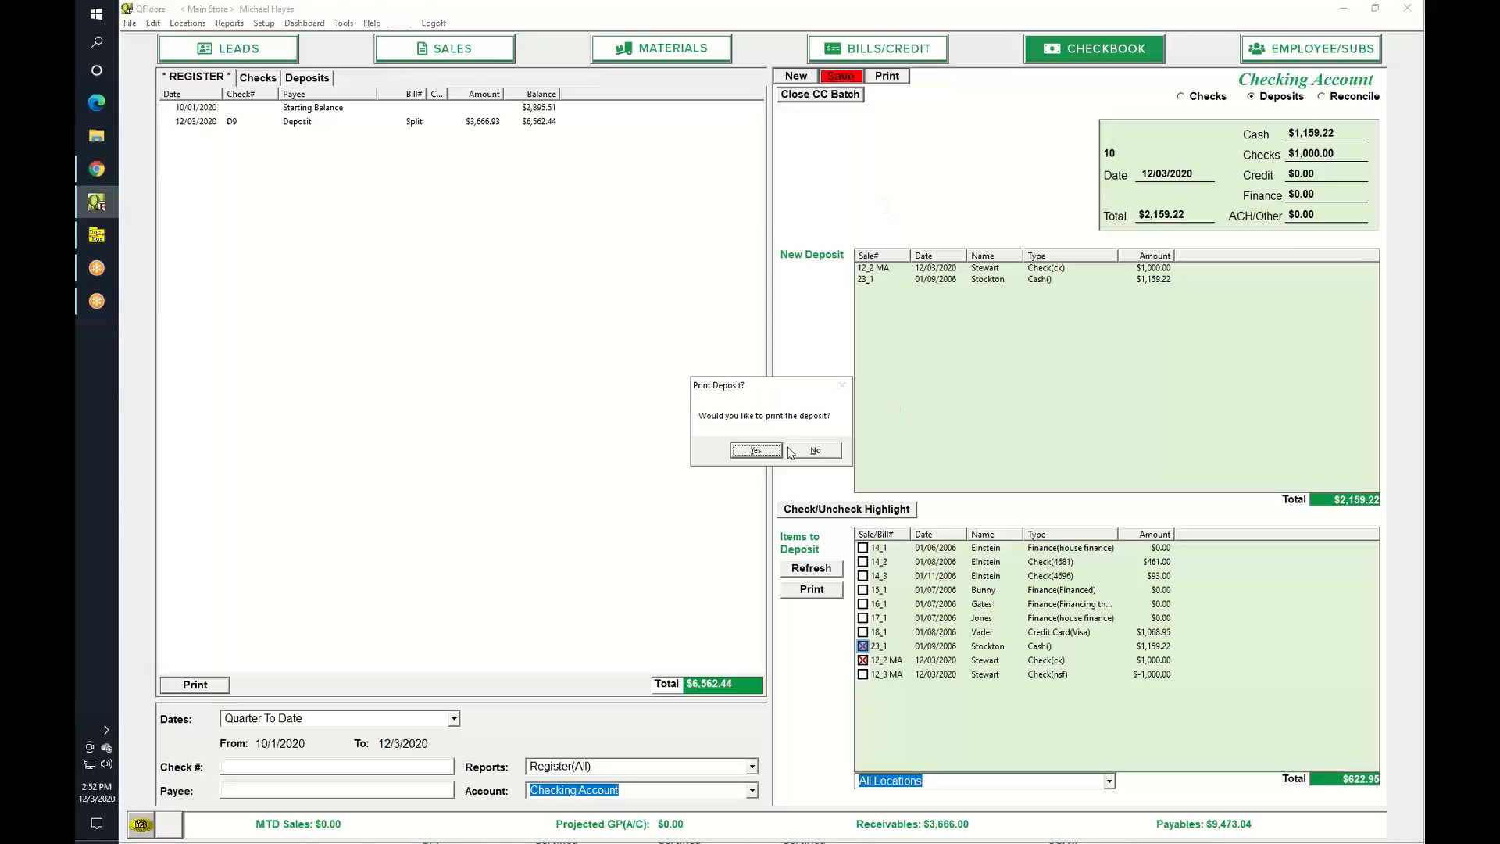
{"action": "left_click", "coordinate": [807, 451]}
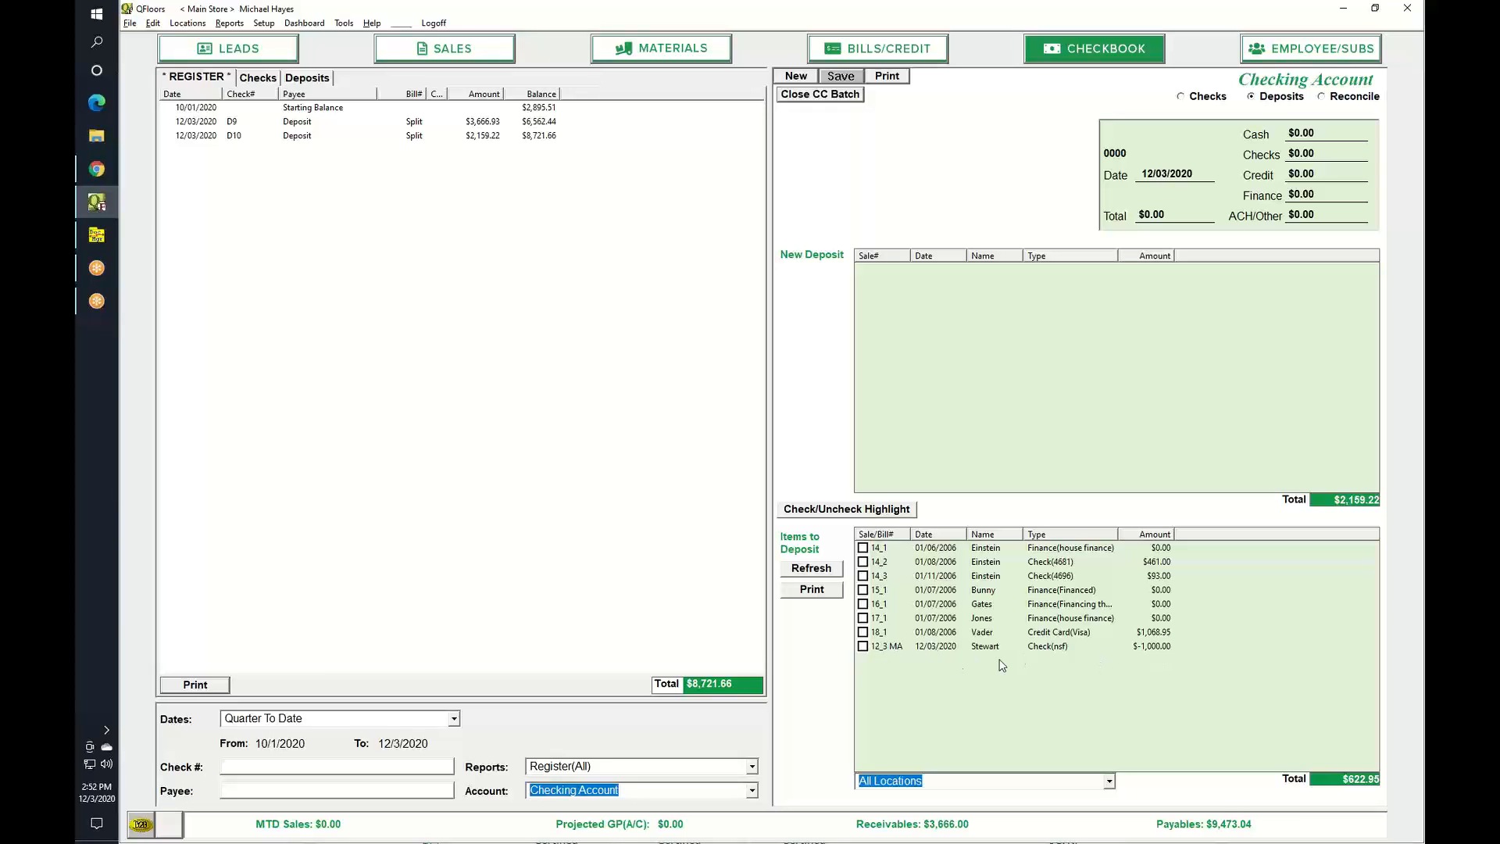
Step: Deposit the $-1,000 NSF check entry on its own without printing, and return to the sales list
{"action": "left_click", "coordinate": [864, 646]}
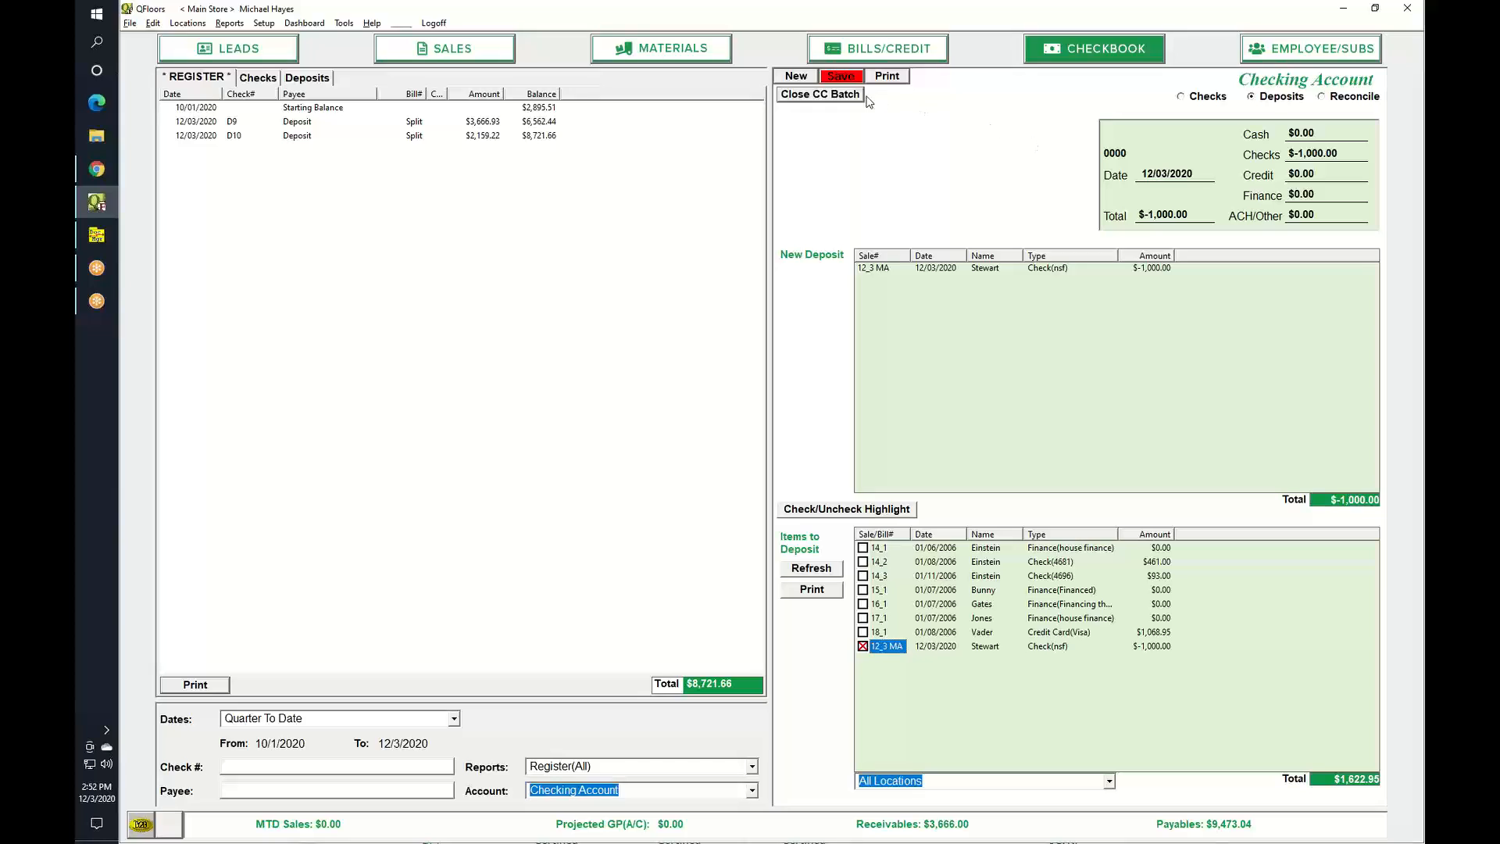
{"action": "left_click", "coordinate": [844, 78]}
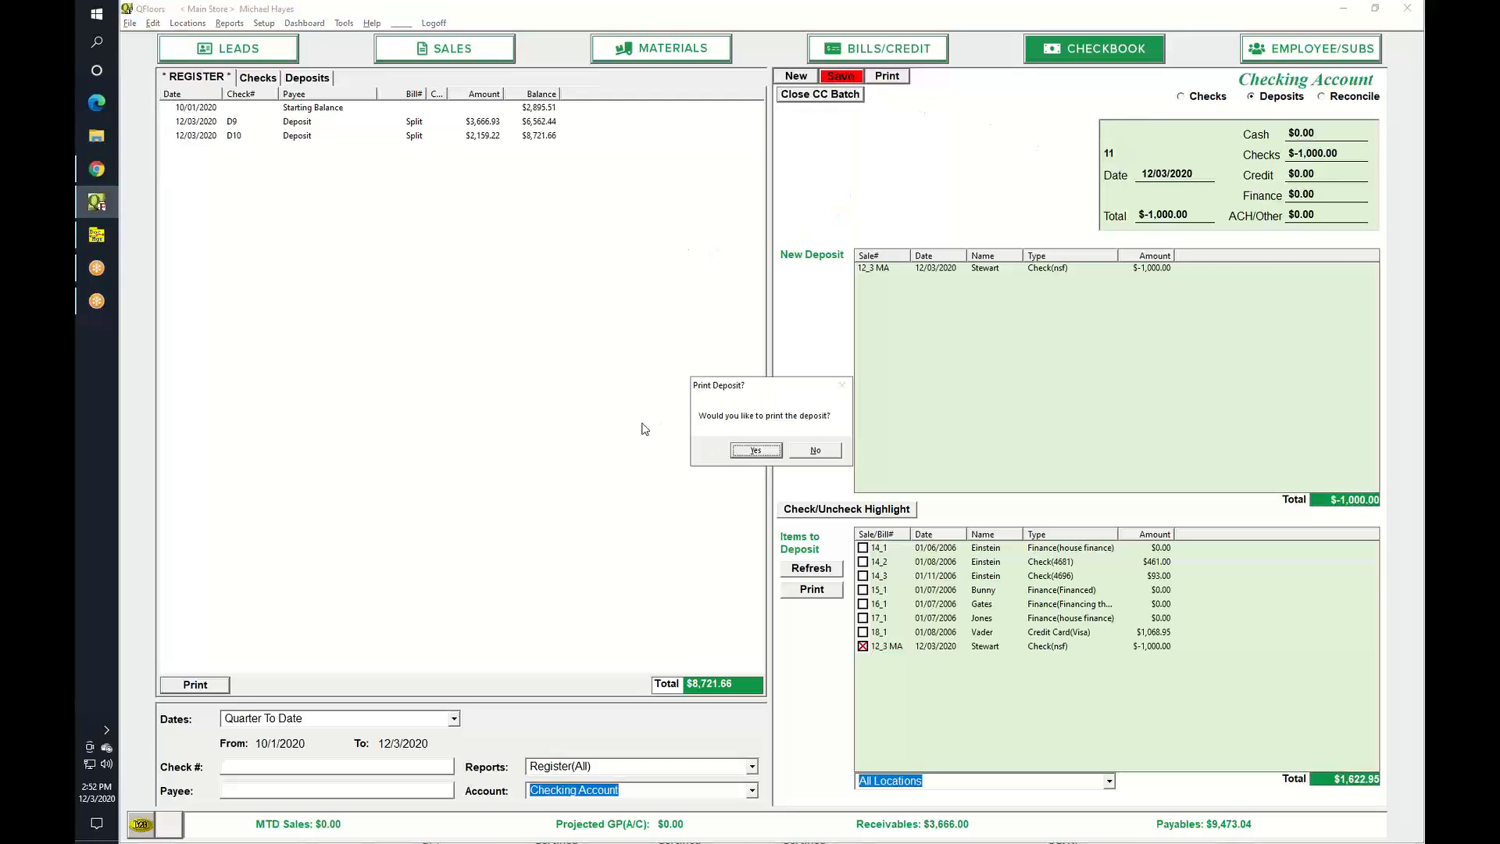
{"action": "left_click", "coordinate": [813, 449]}
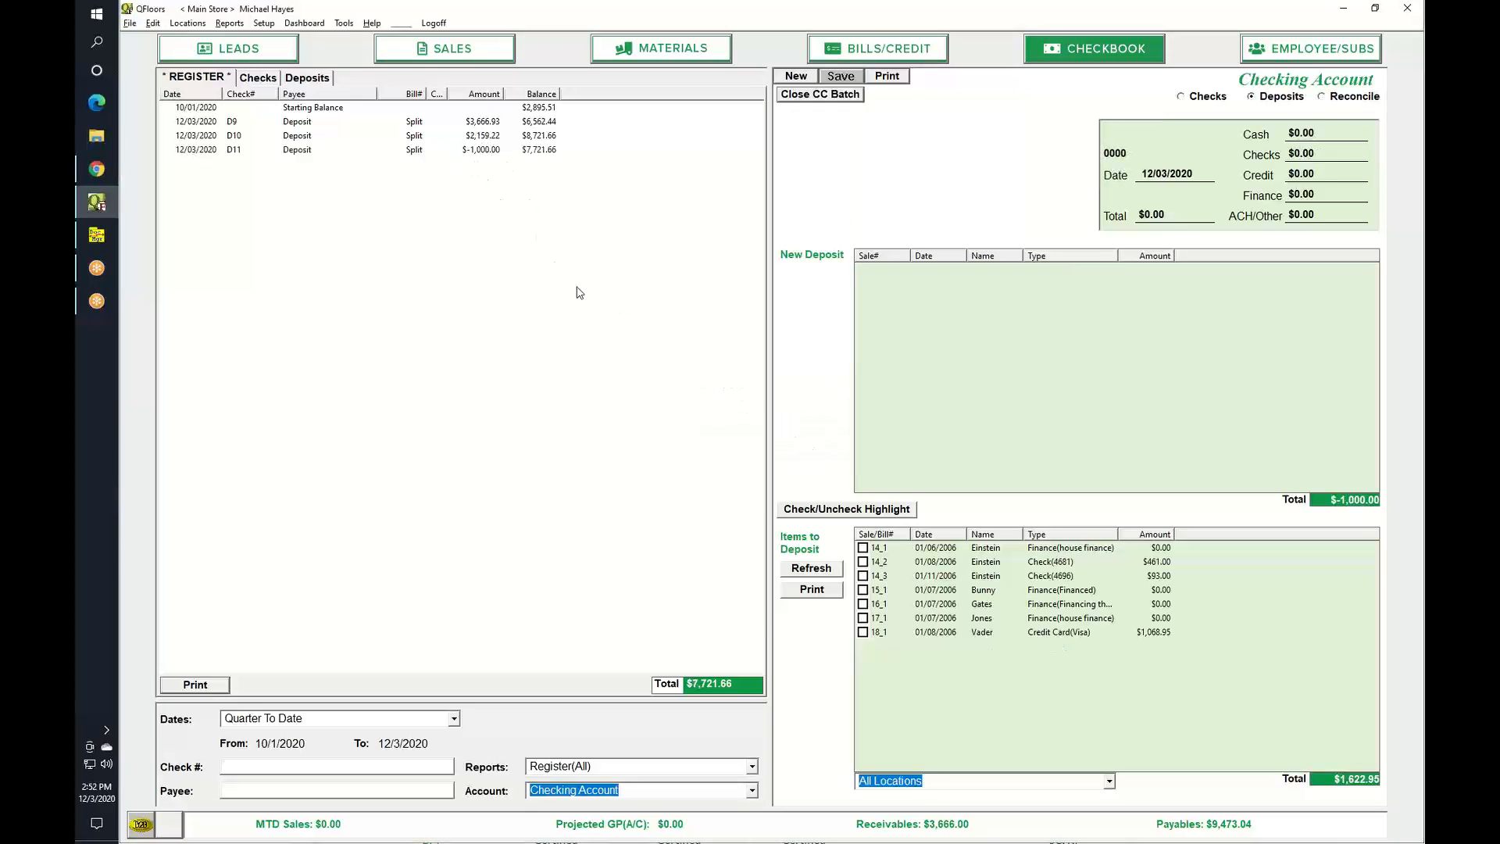
{"action": "left_click", "coordinate": [479, 57]}
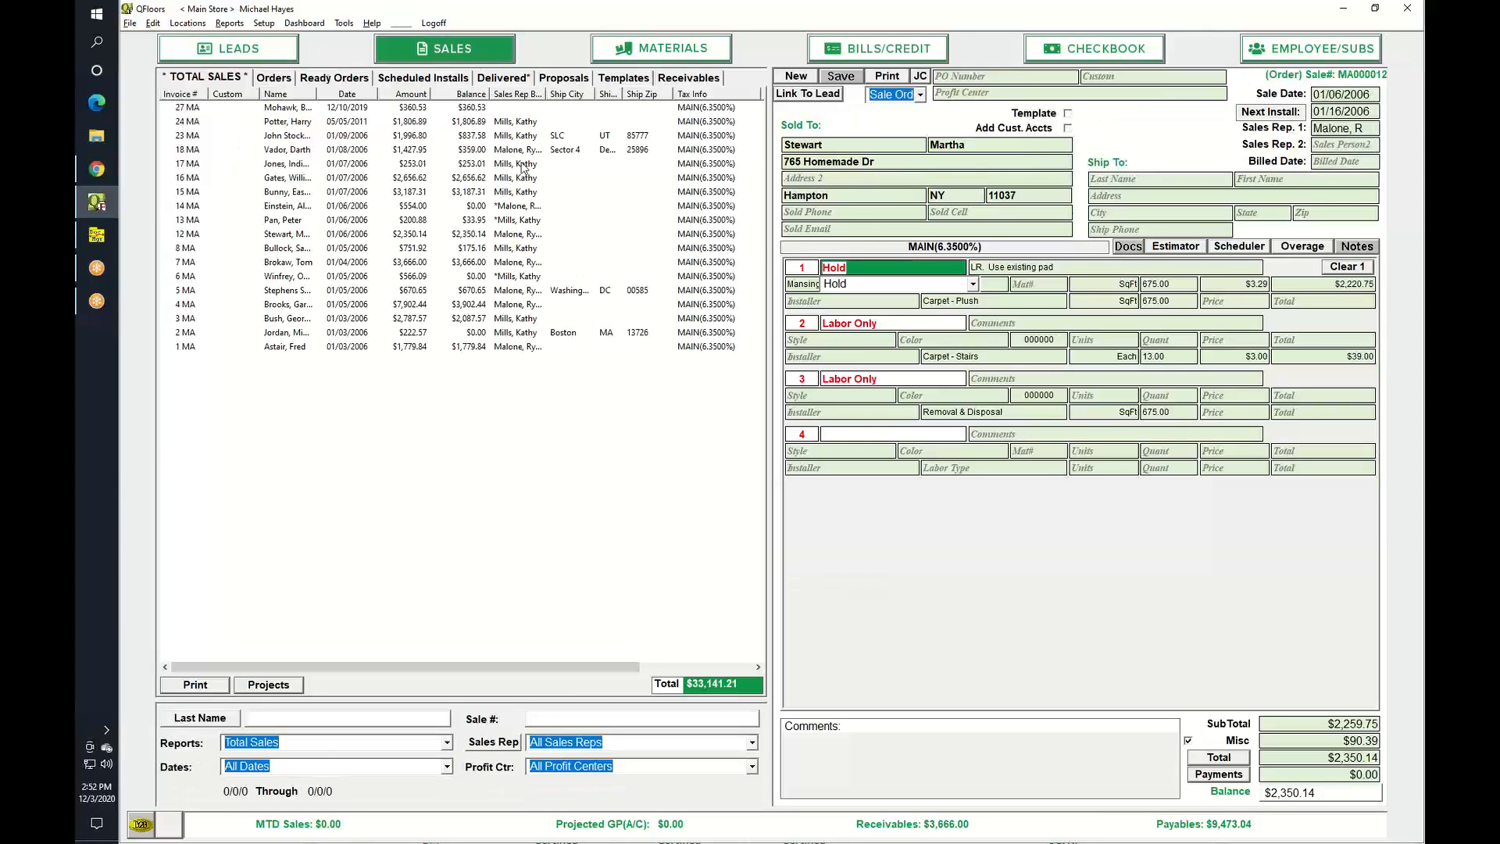
Step: Review the payments recorded on sale 12 and browse the accounts available for the insurance refund bill's line
{"action": "left_click", "coordinate": [1219, 774]}
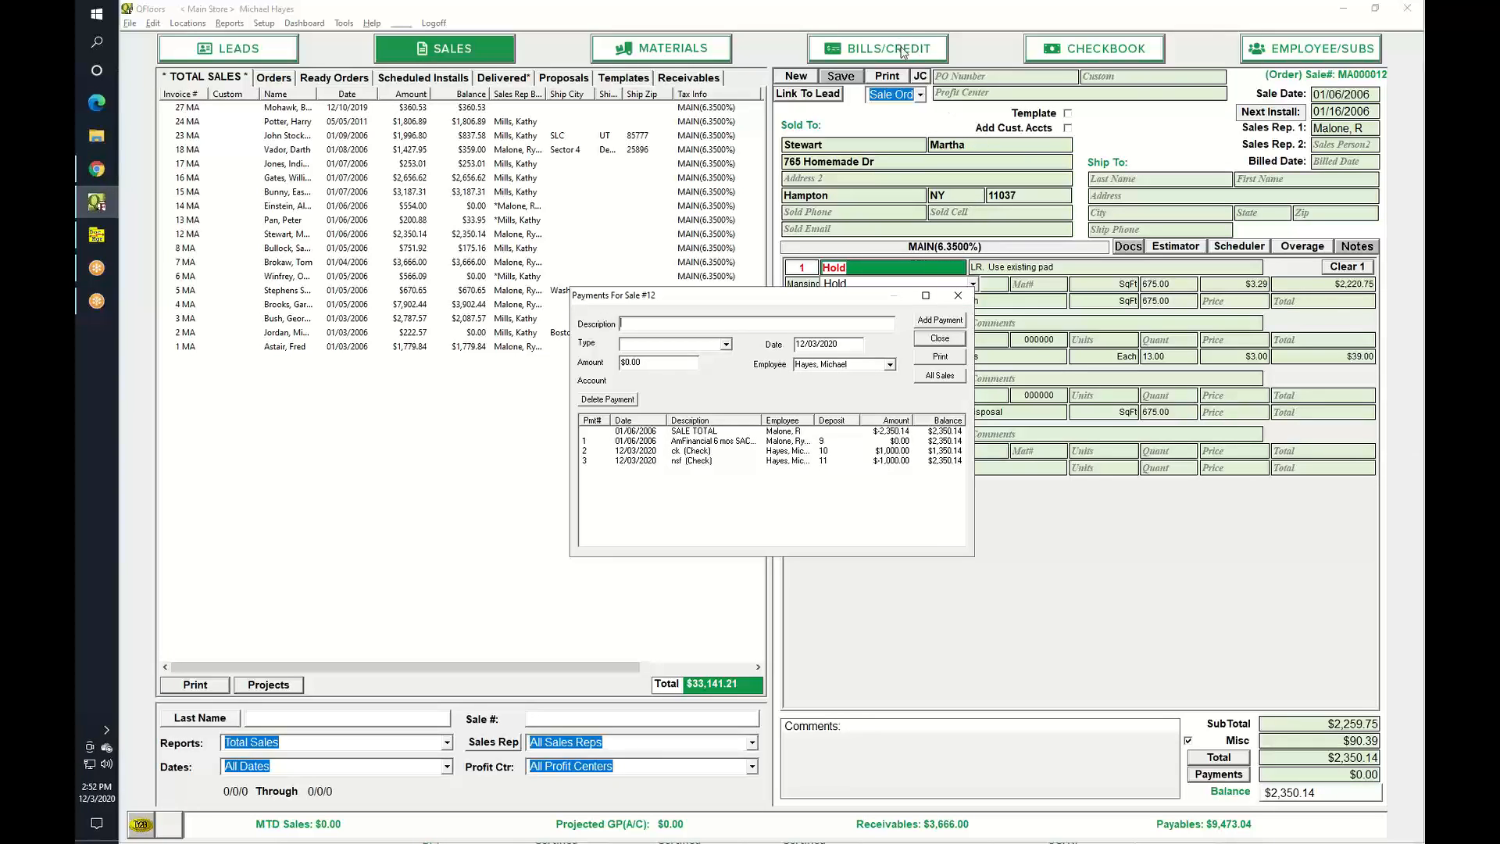
{"action": "left_click", "coordinate": [940, 339]}
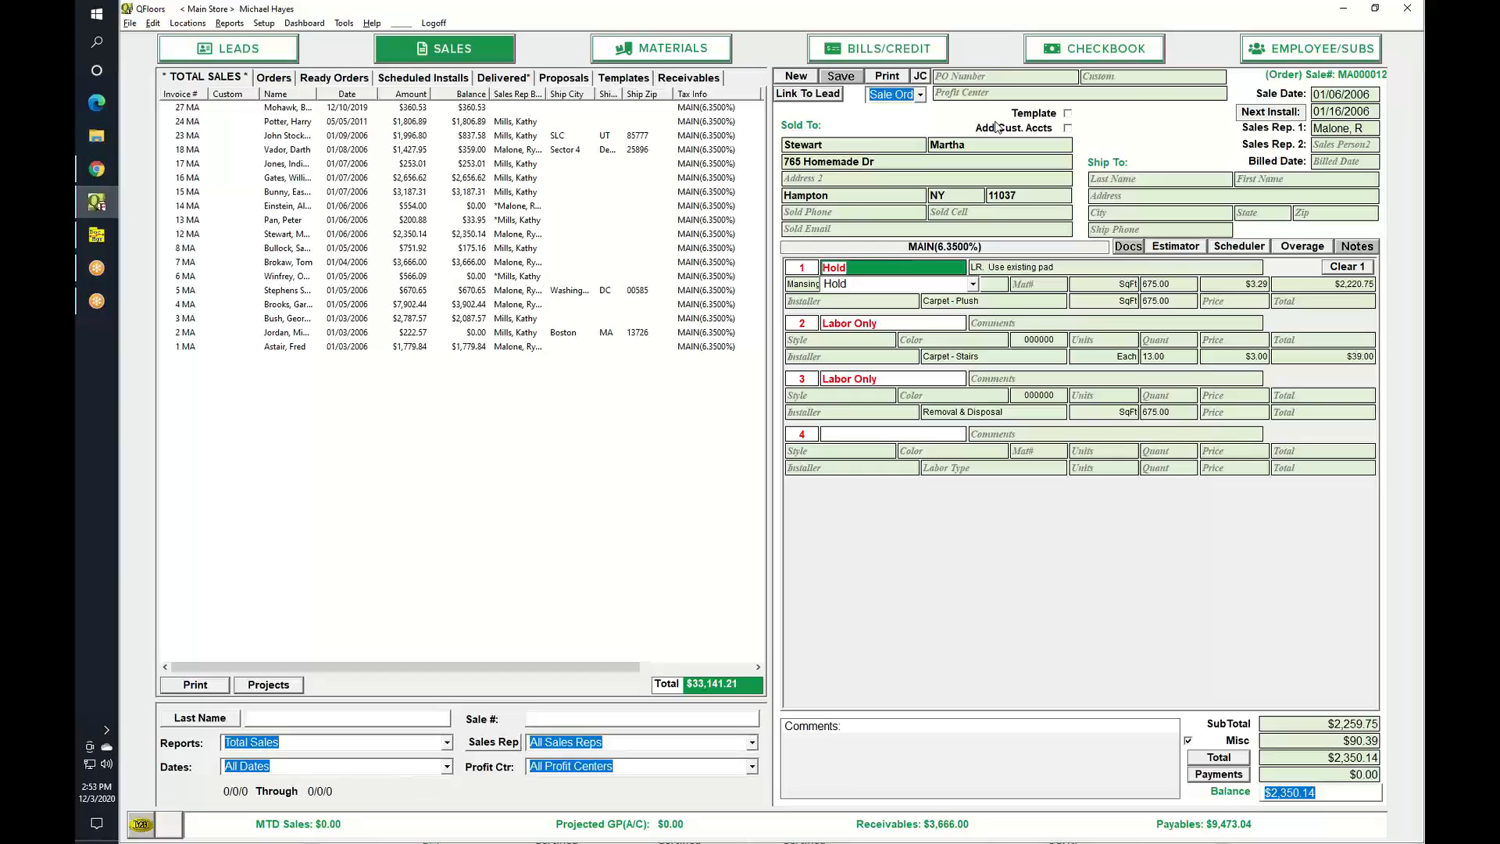
{"action": "left_click", "coordinate": [923, 57]}
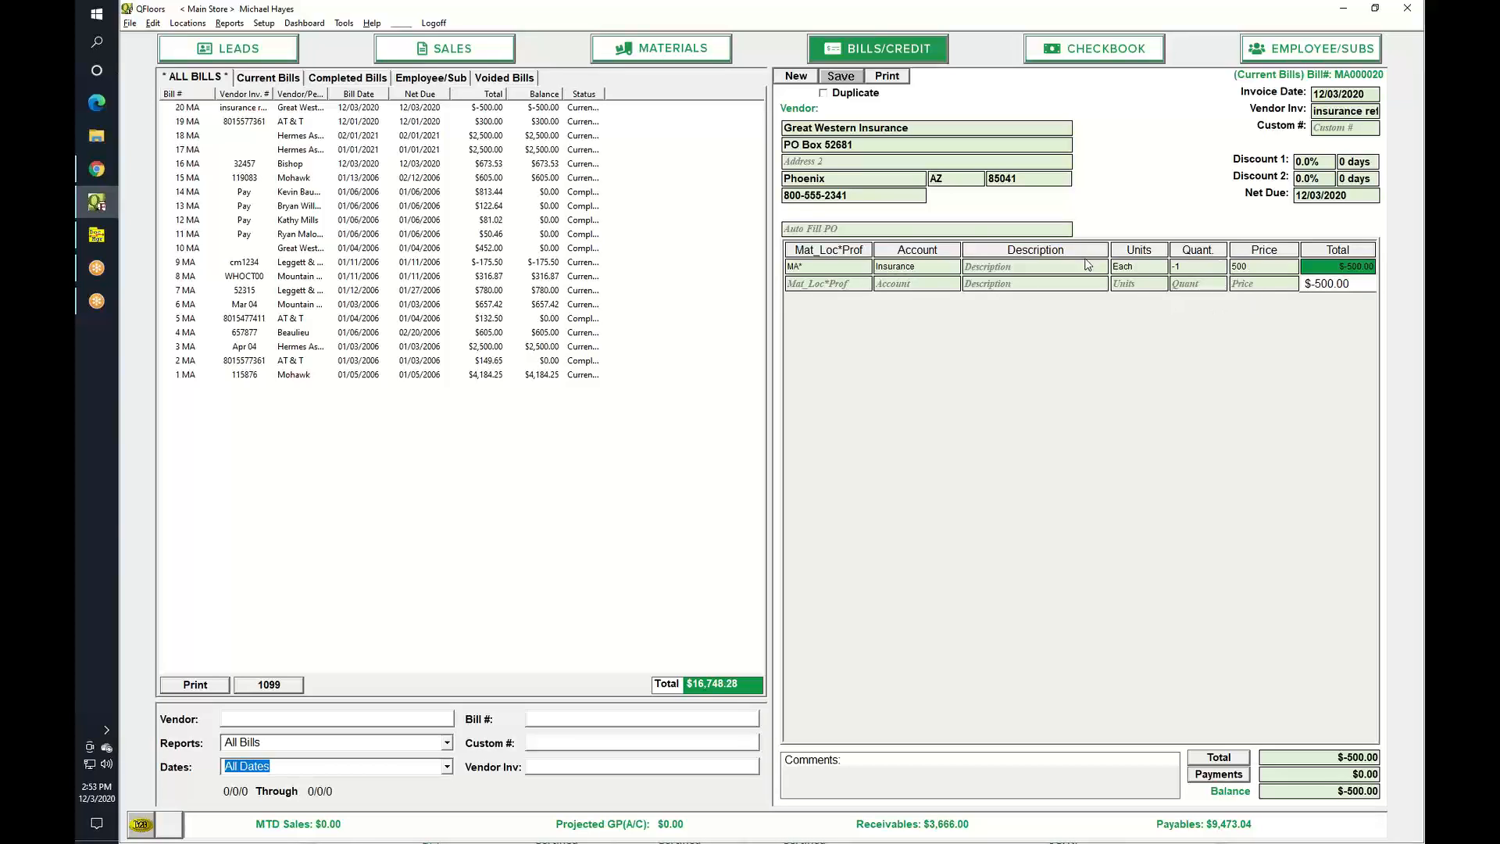
{"action": "left_click", "coordinate": [896, 273]}
{"action": "left_click", "coordinate": [1128, 284]}
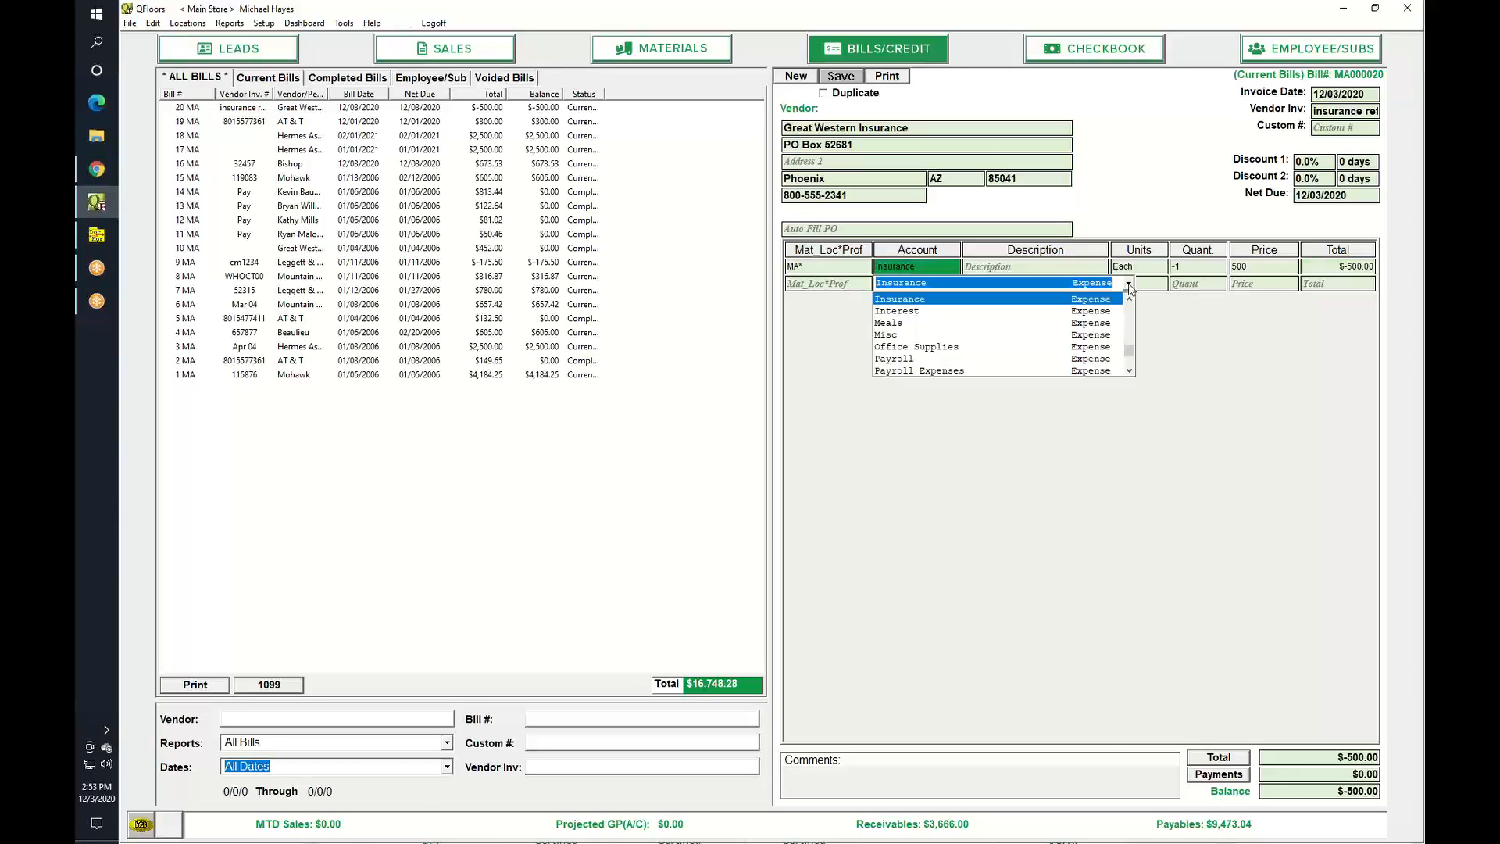
{"action": "scroll", "coordinate": [1133, 321], "scroll_direction": "up", "scroll_amount": 5}
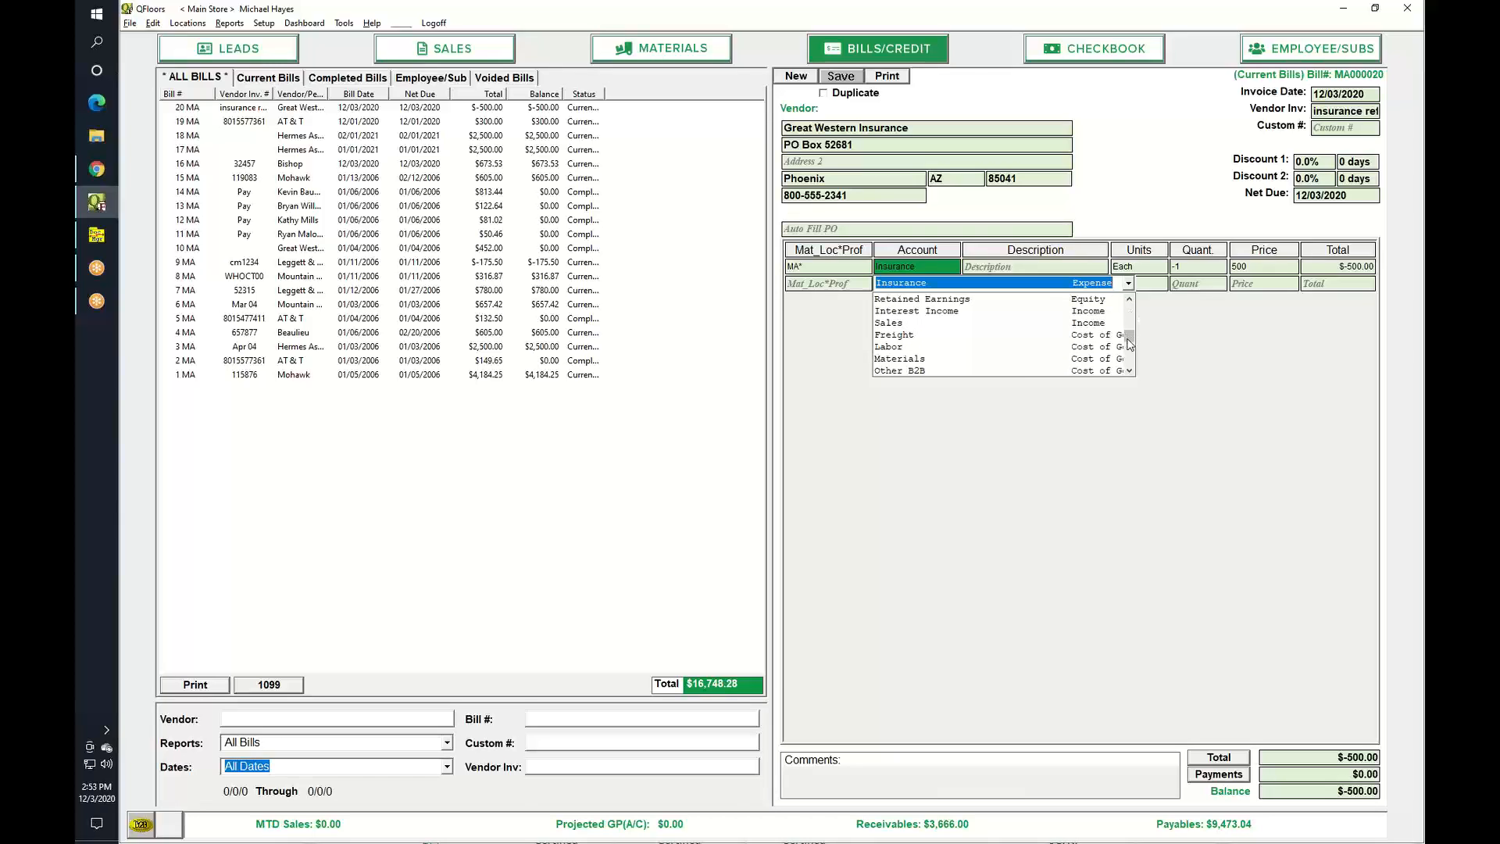
{"action": "scroll", "coordinate": [1125, 352], "scroll_direction": "down", "scroll_amount": 5}
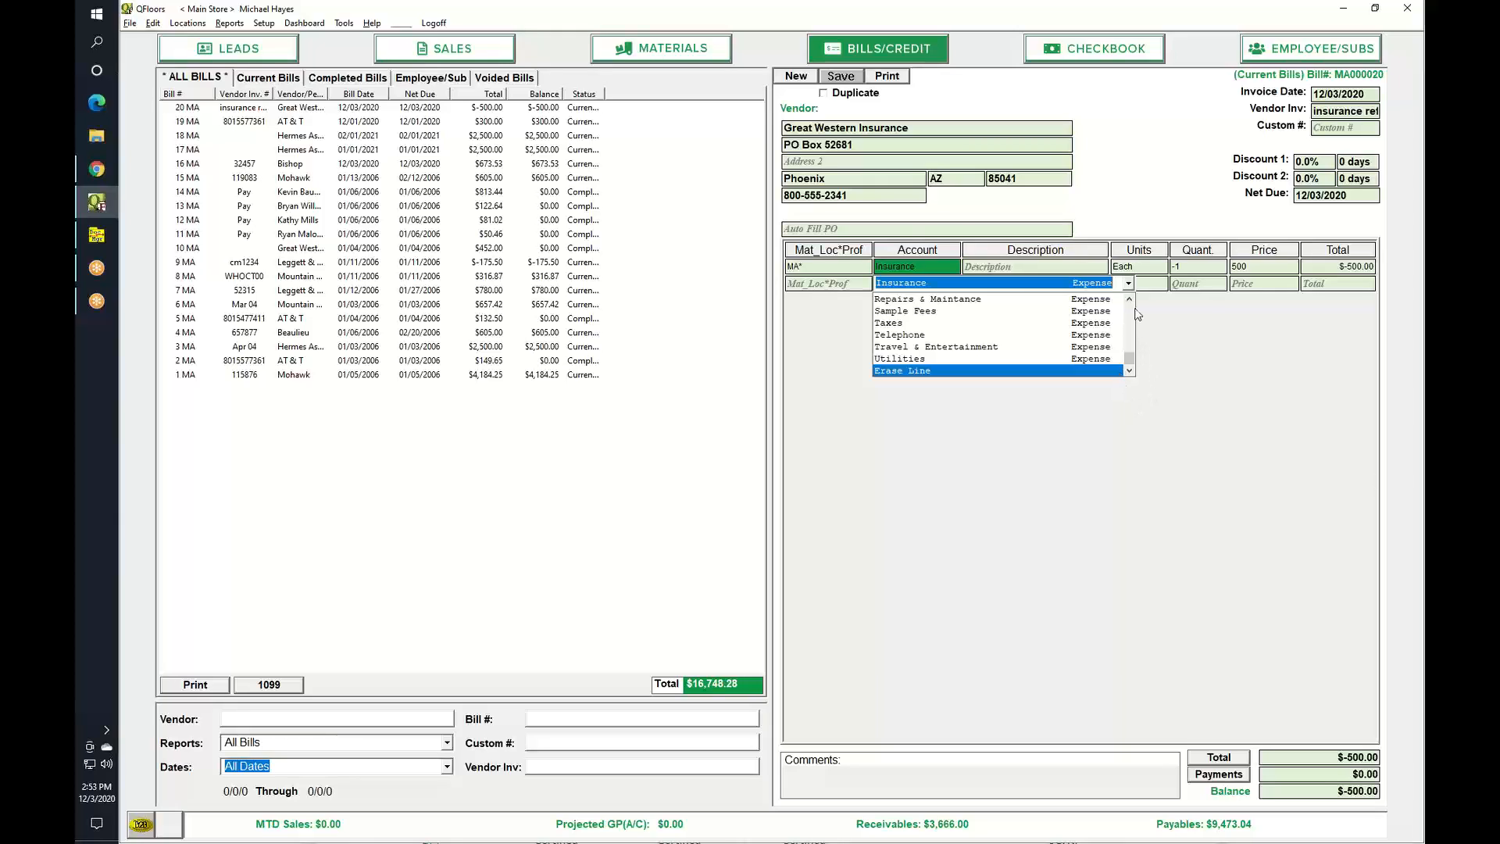
{"action": "left_click", "coordinate": [1166, 309]}
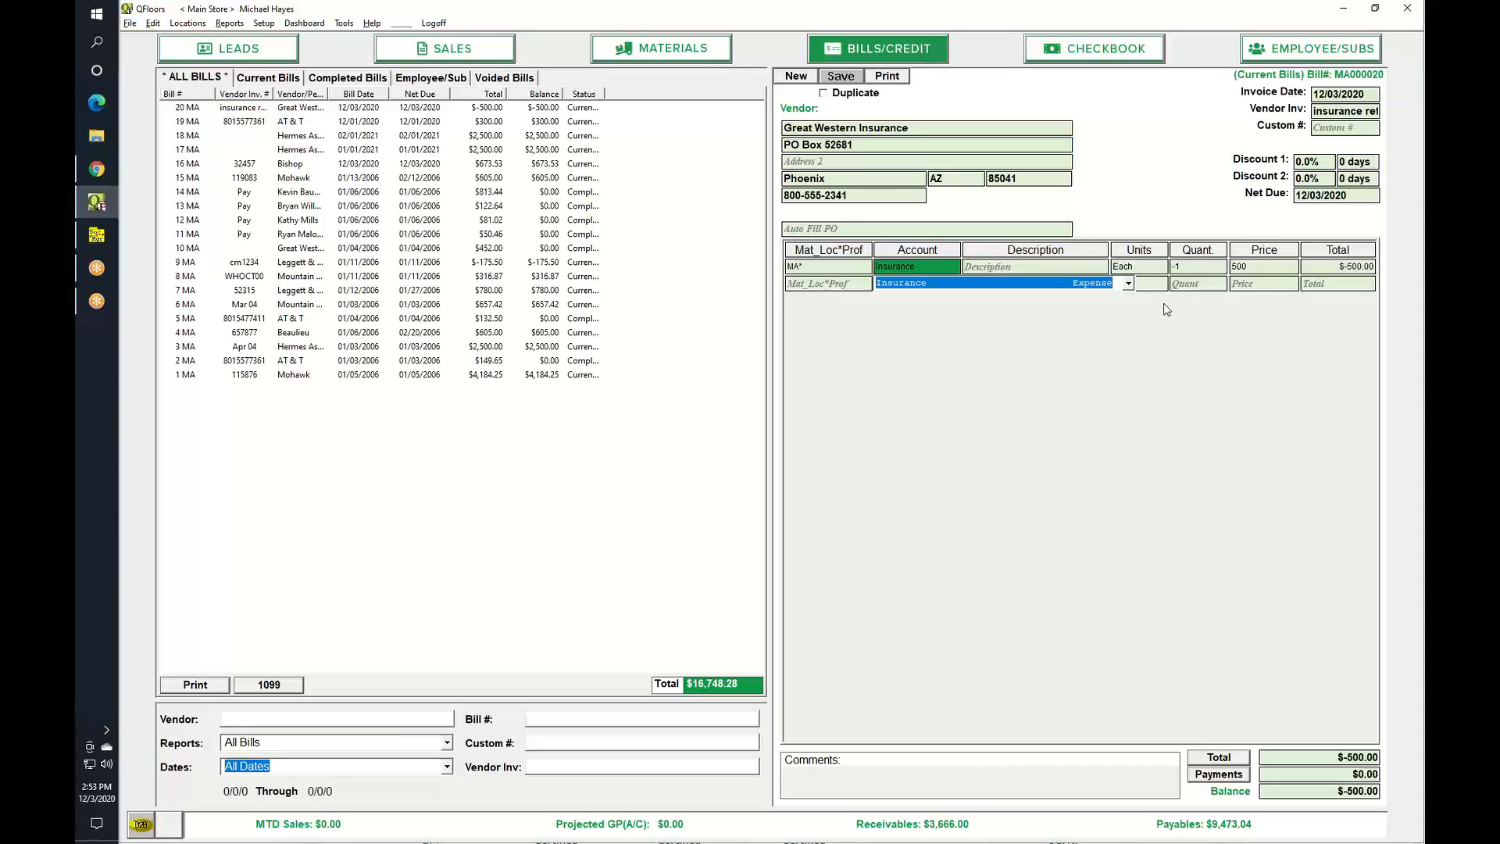
Step: Write a $25 check to Bank in the checkbook under the Bank Charges expense account and save it without printing
{"action": "left_click", "coordinate": [1067, 50]}
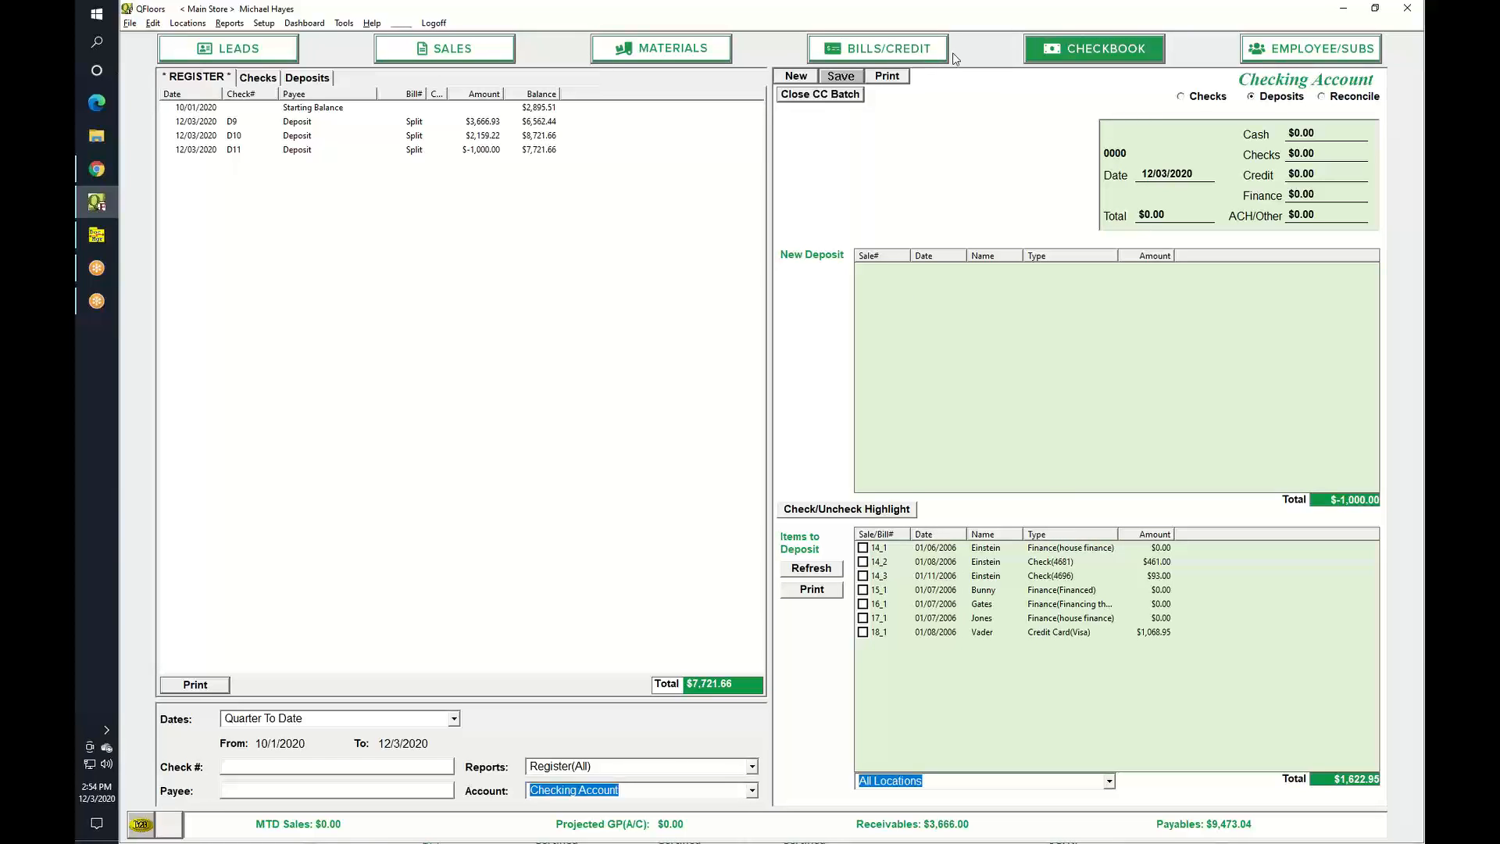
{"action": "left_click", "coordinate": [1180, 97]}
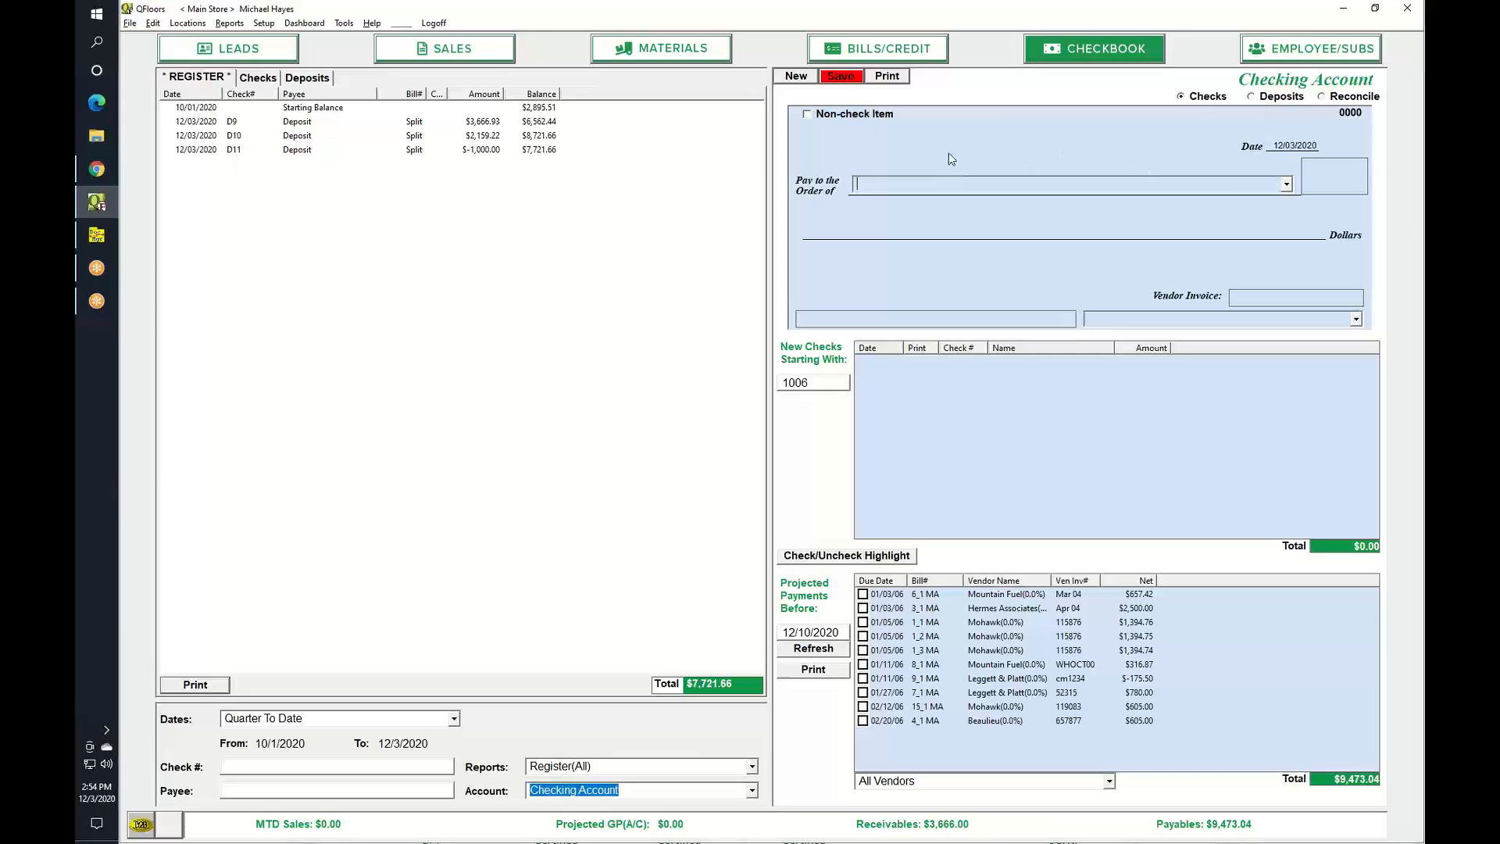
{"action": "type", "text": "Bank"}
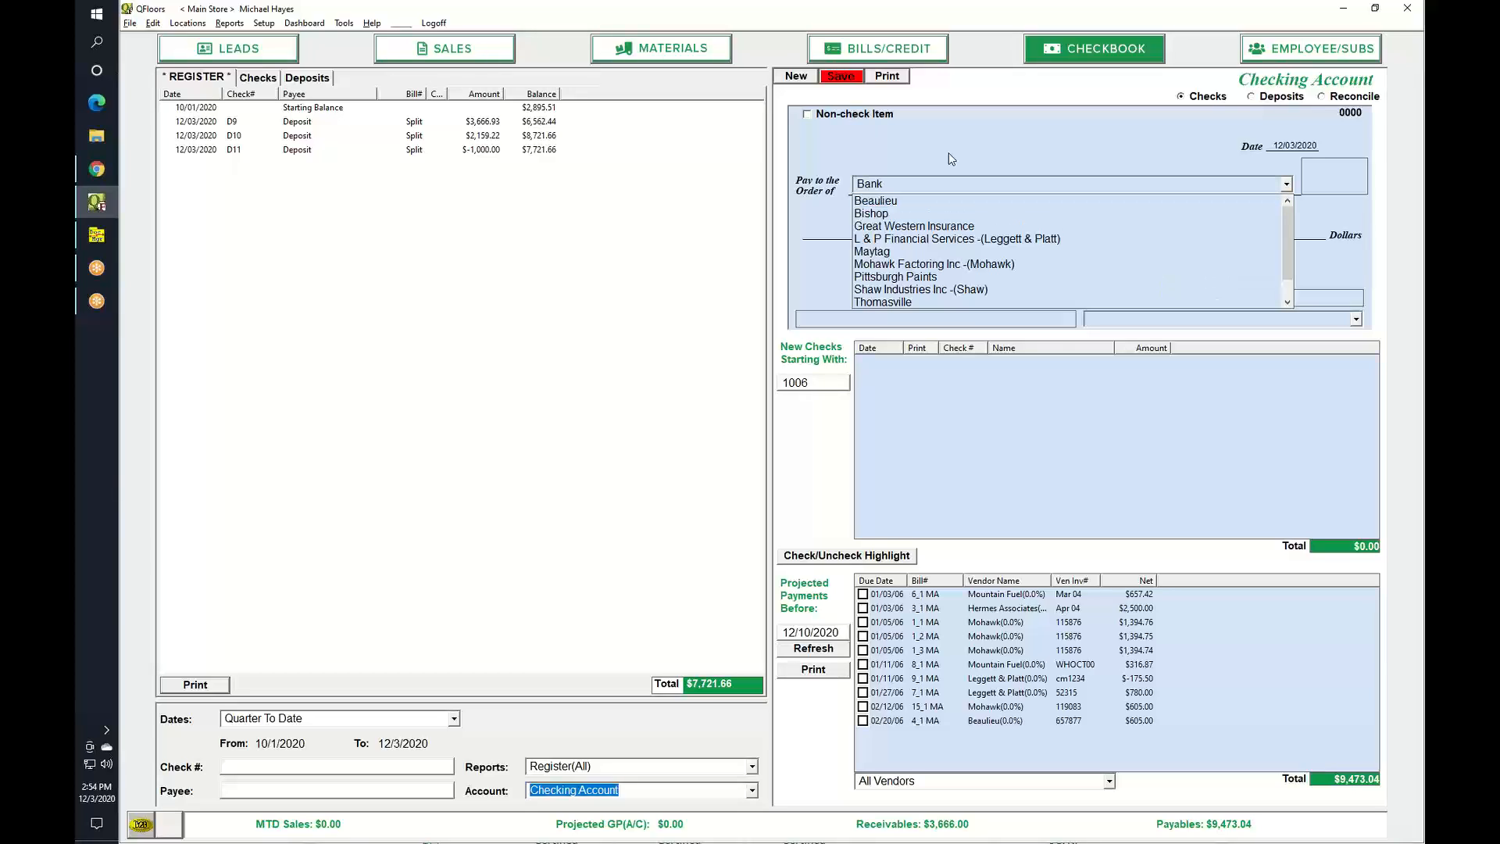
{"action": "key", "text": "Tab"}
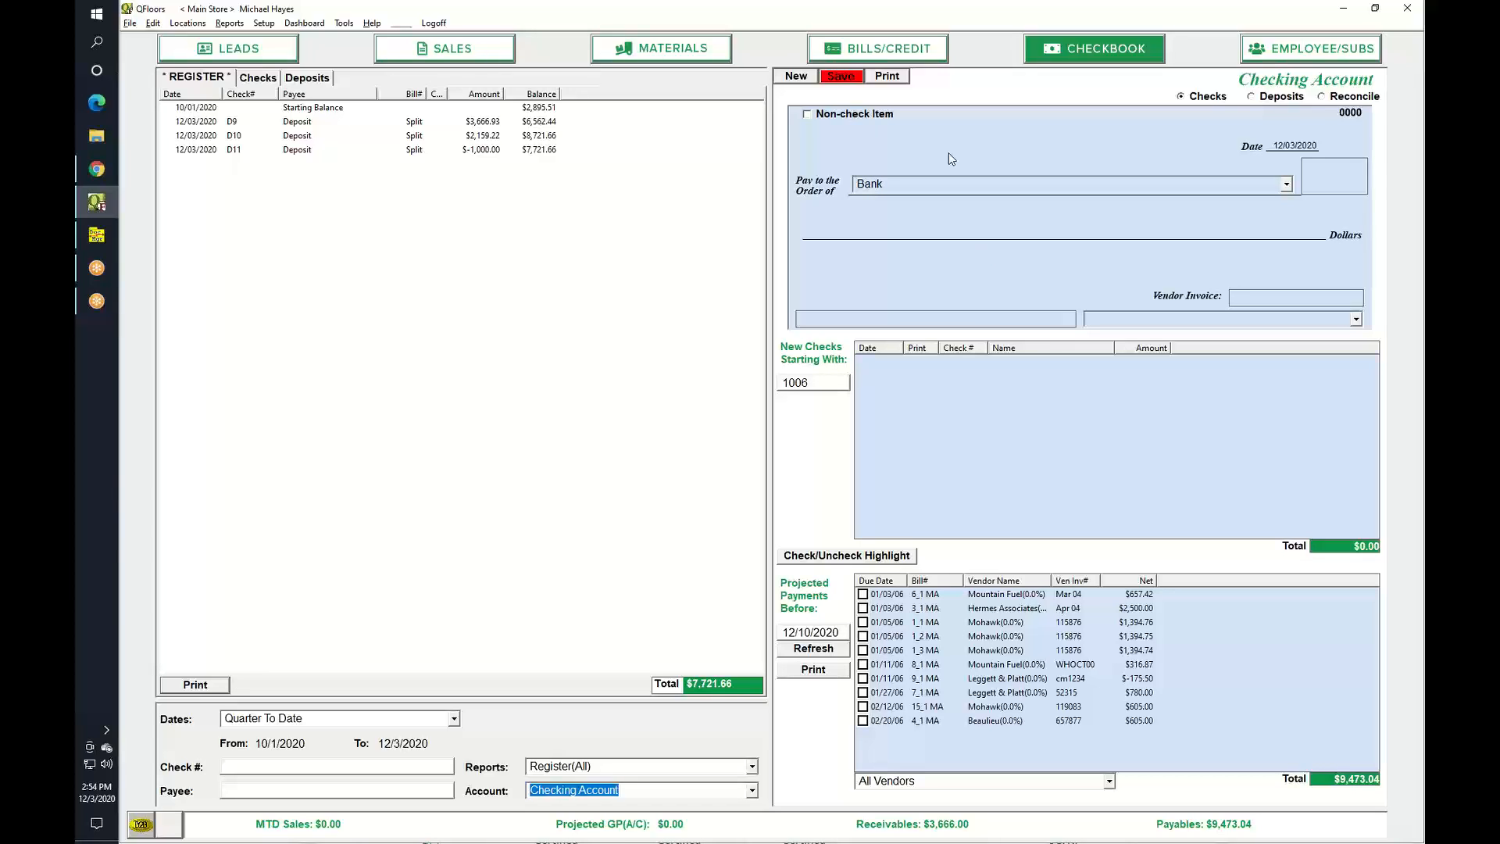
{"action": "type", "text": "25"}
{"action": "key", "text": "Tab"}
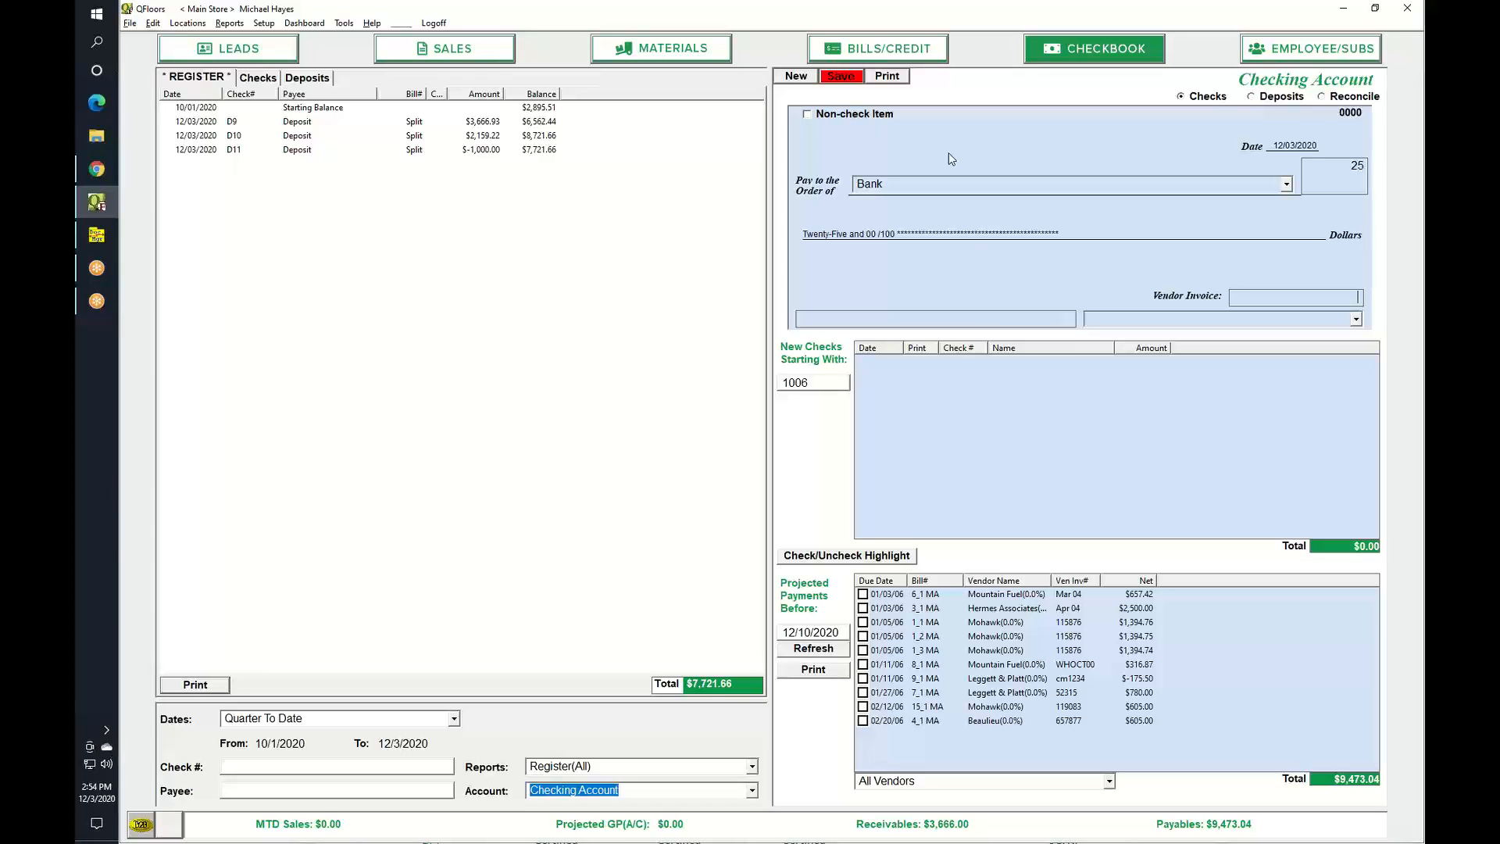
{"action": "type", "text": "Bank Charges"}
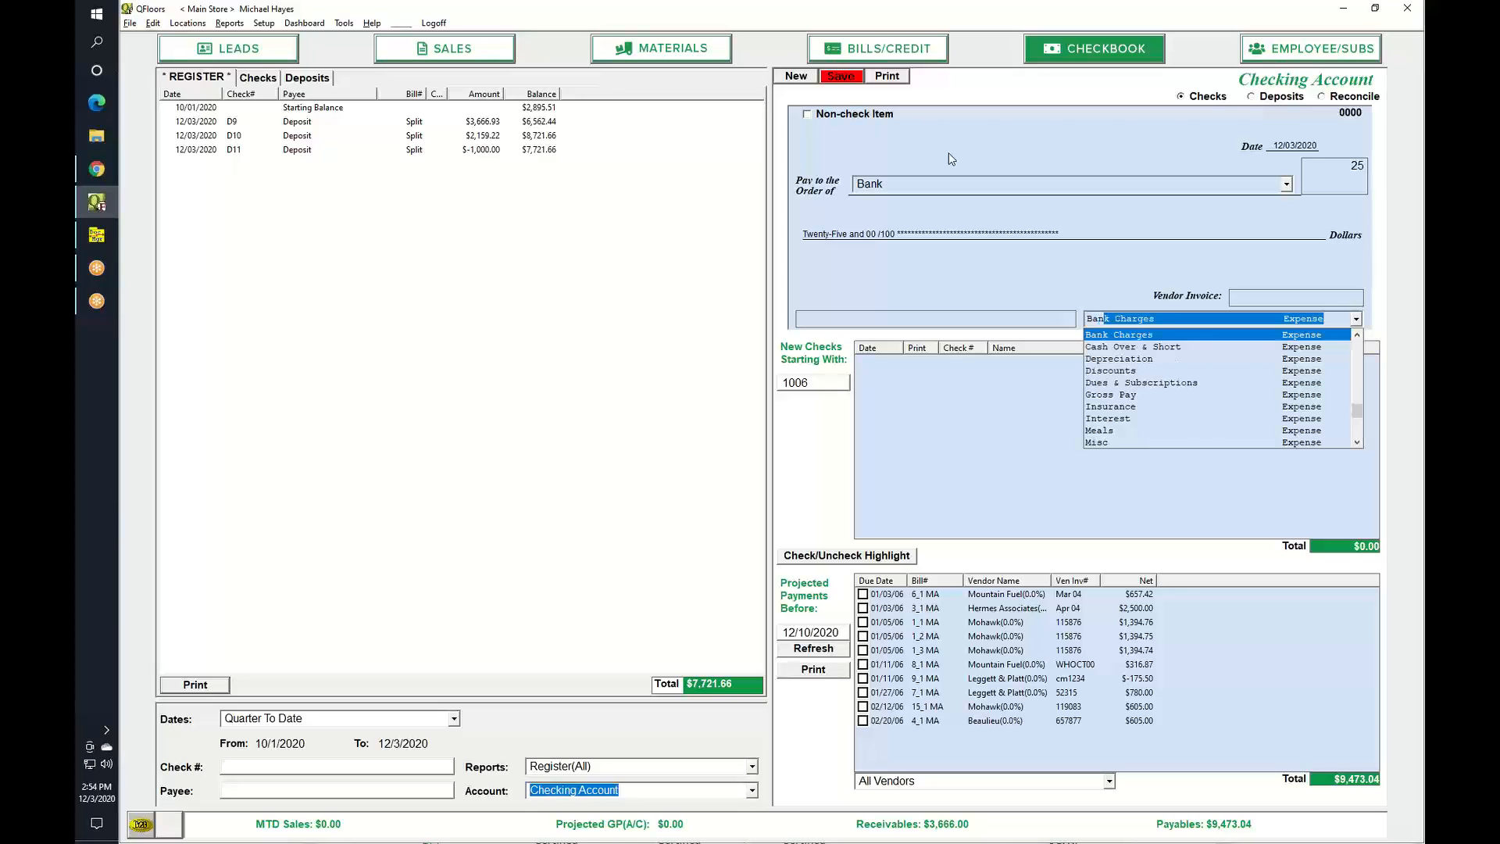
{"action": "key", "text": "Tab"}
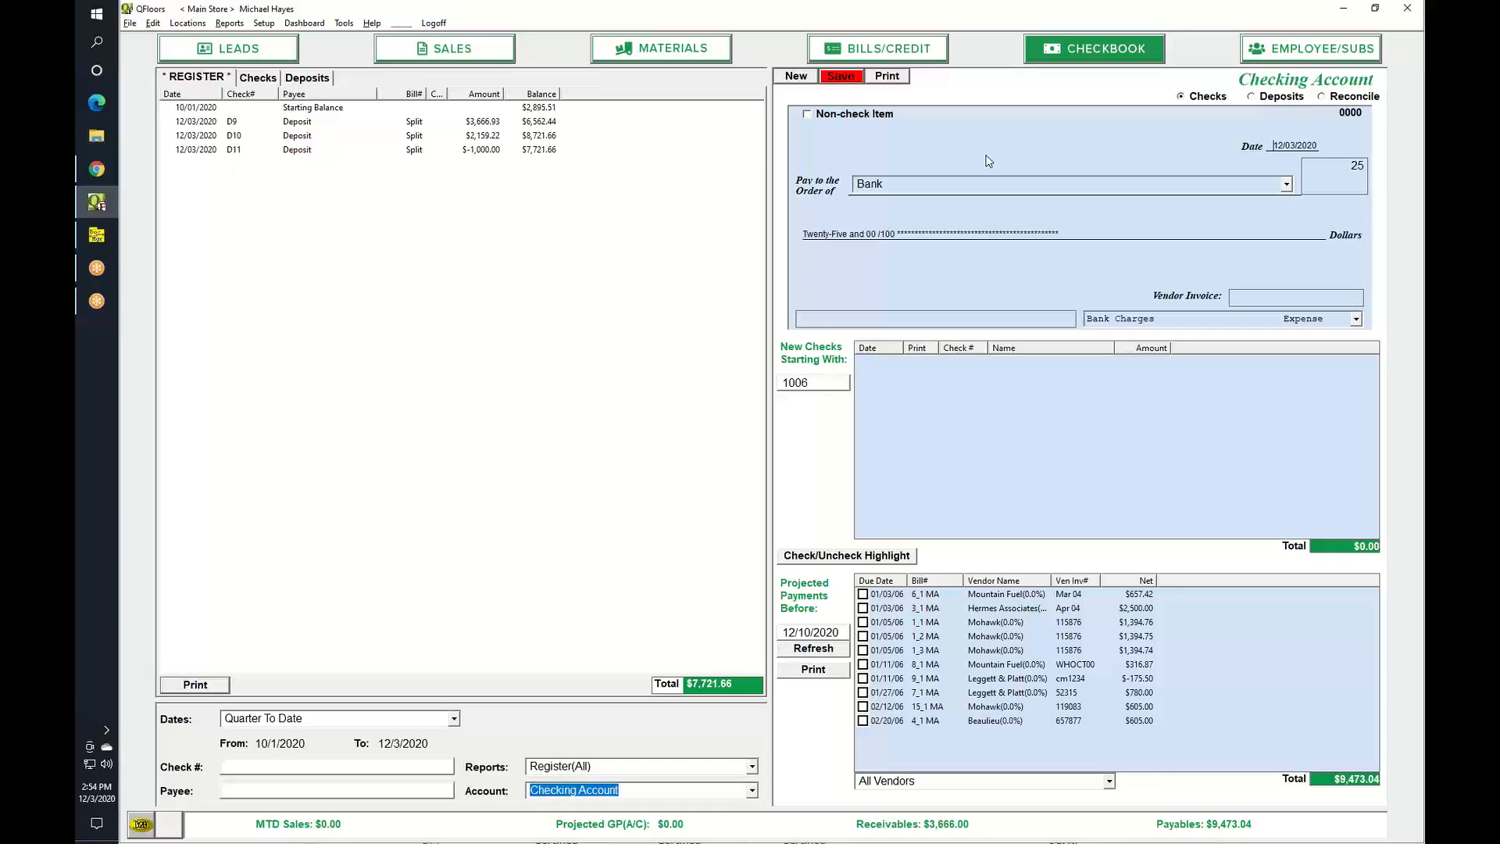
{"action": "left_click", "coordinate": [853, 77]}
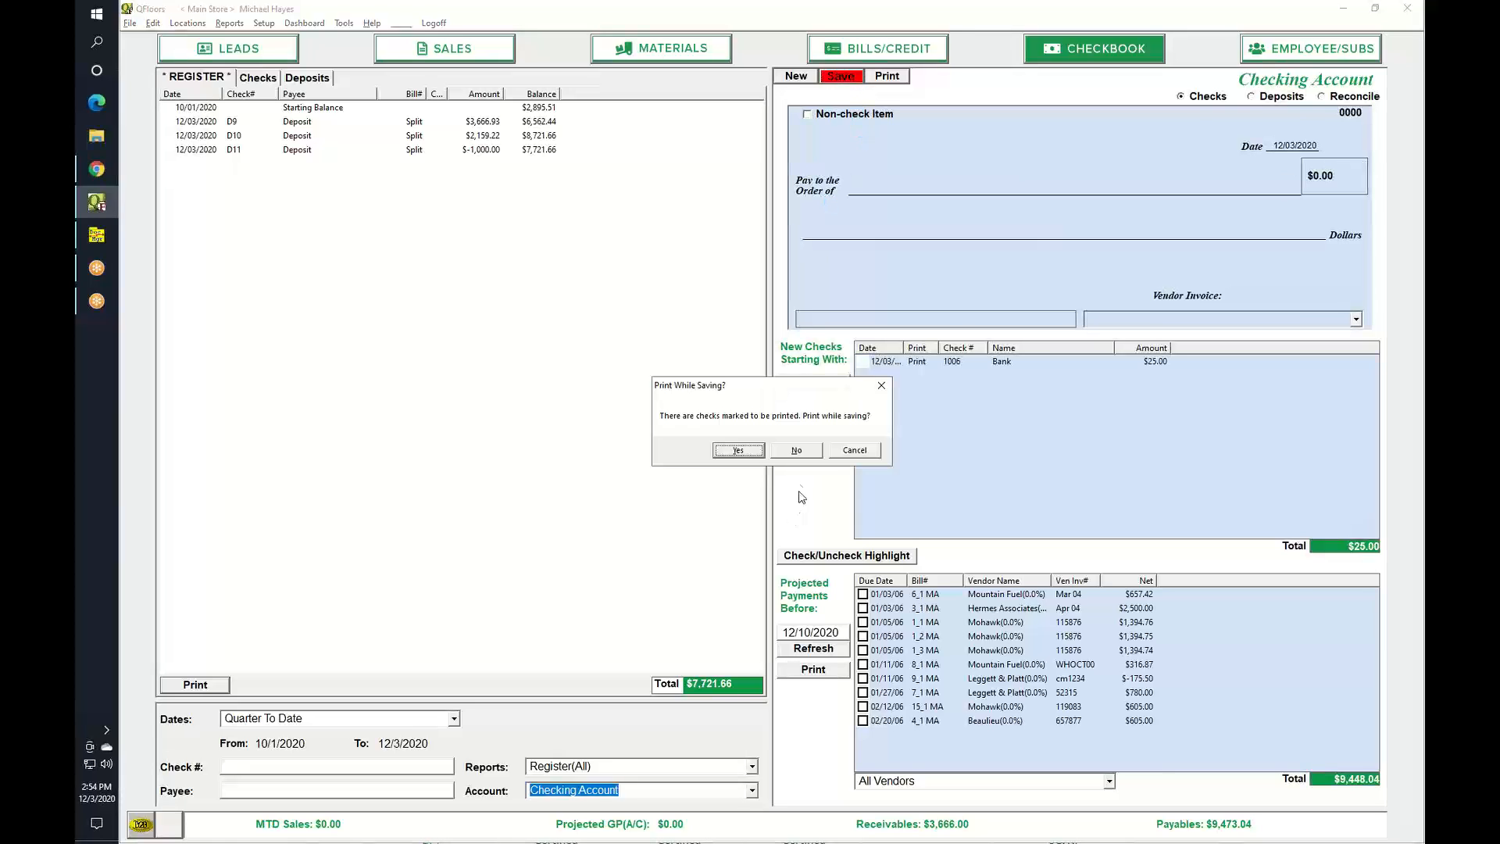
{"action": "left_click", "coordinate": [801, 453]}
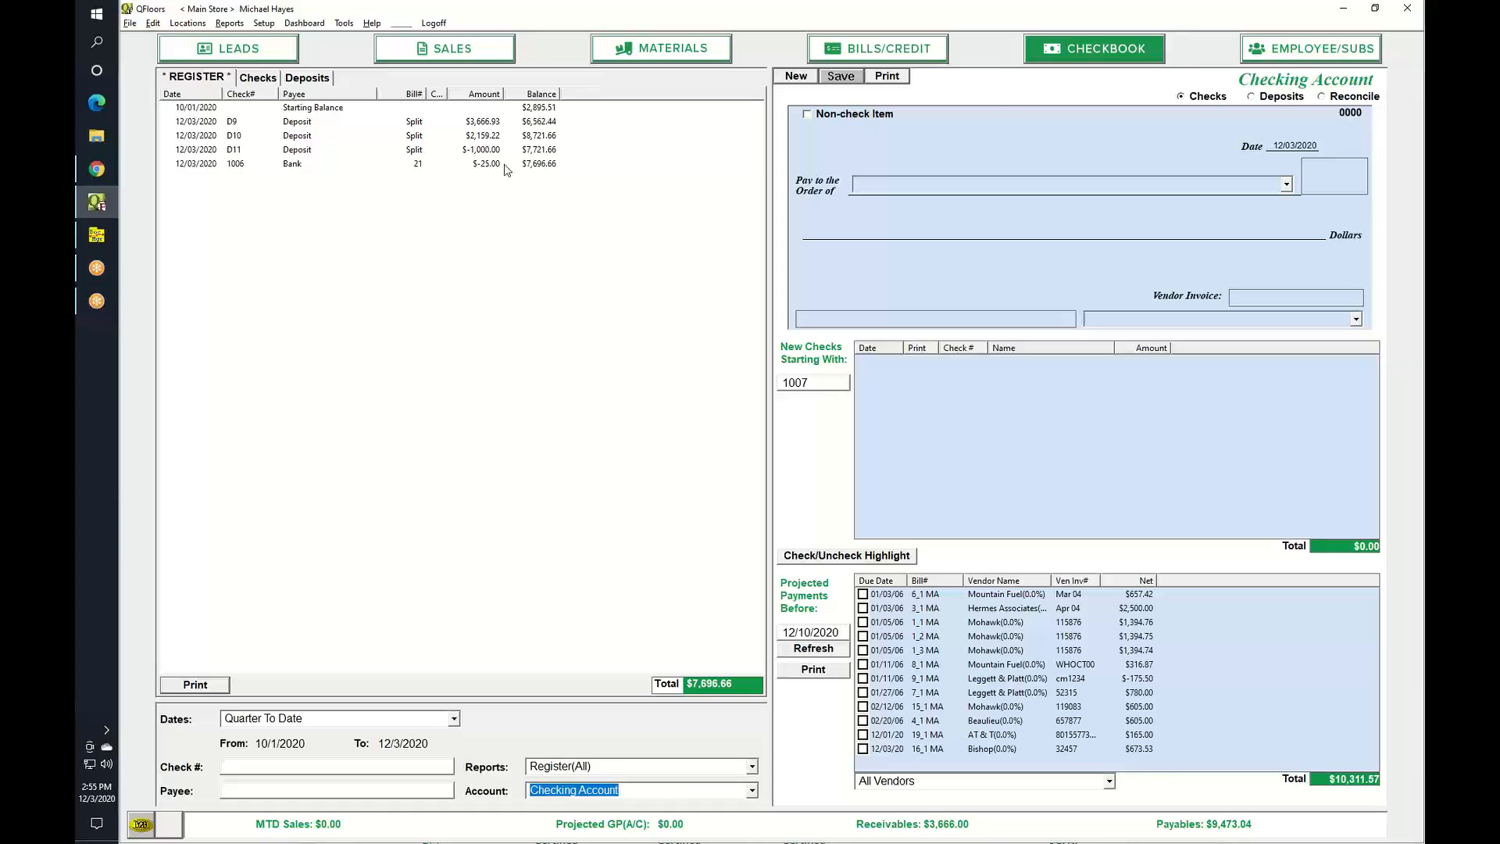
Step: Add a check payment of -$25 described as "bank fee" to sale 12 and close its payments
{"action": "left_click", "coordinate": [461, 49]}
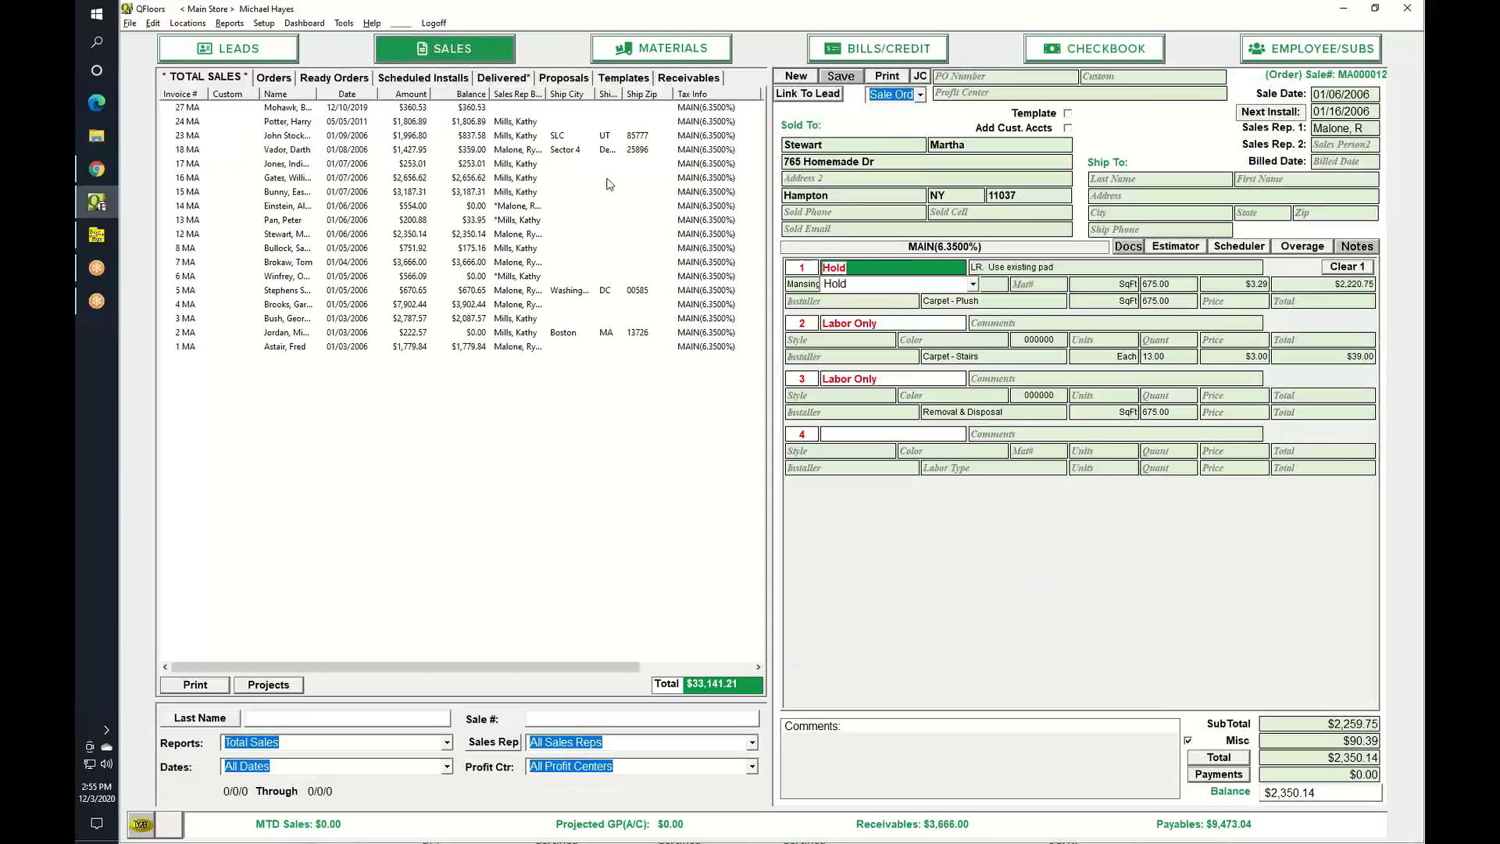
{"action": "left_click", "coordinate": [1224, 774]}
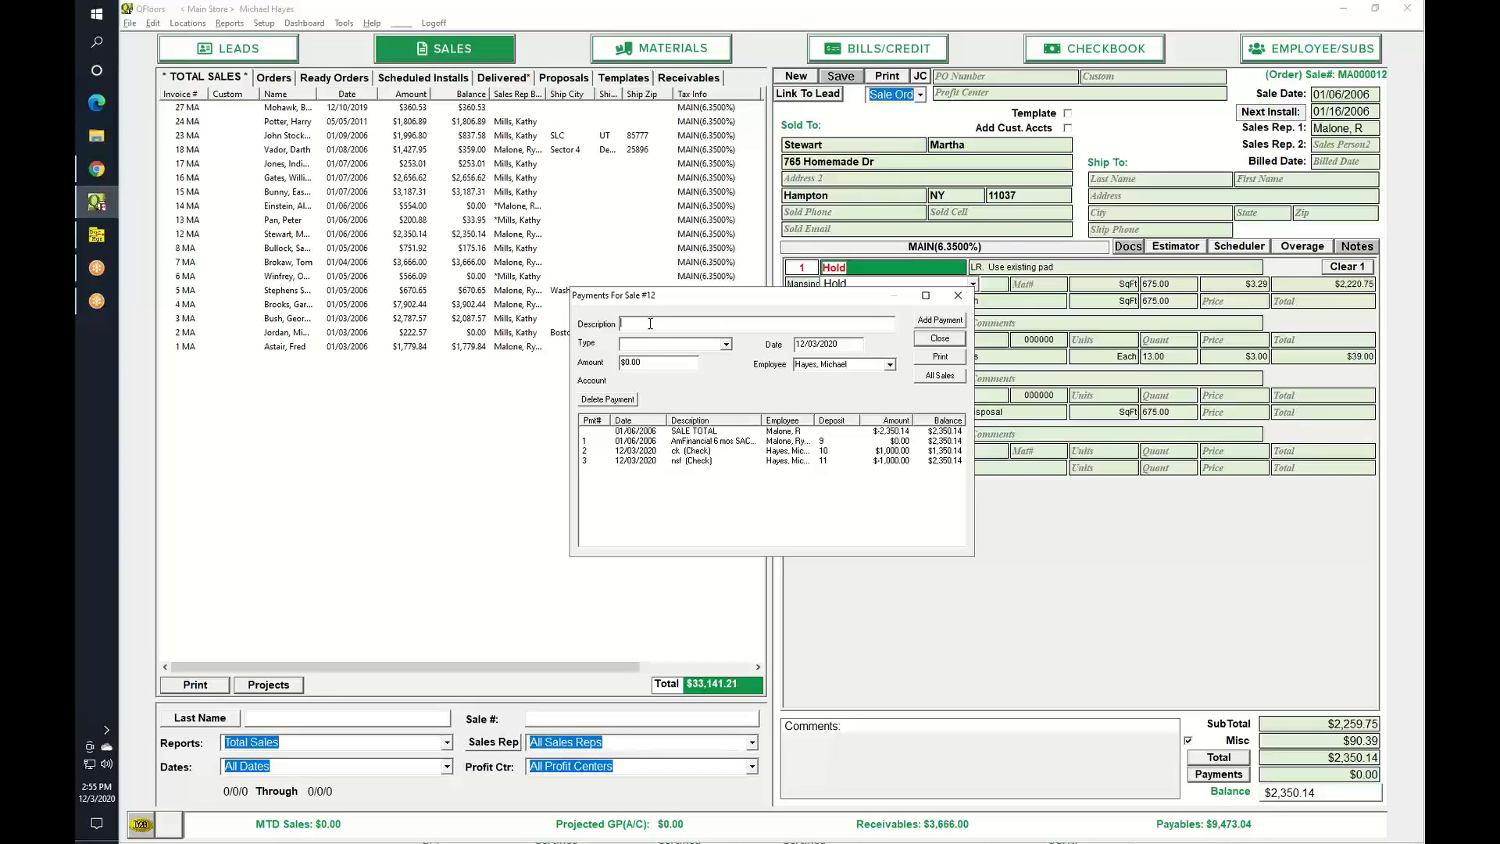
{"action": "type", "text": "bank fee"}
{"action": "key", "text": "Tab"}
{"action": "type", "text": "c"}
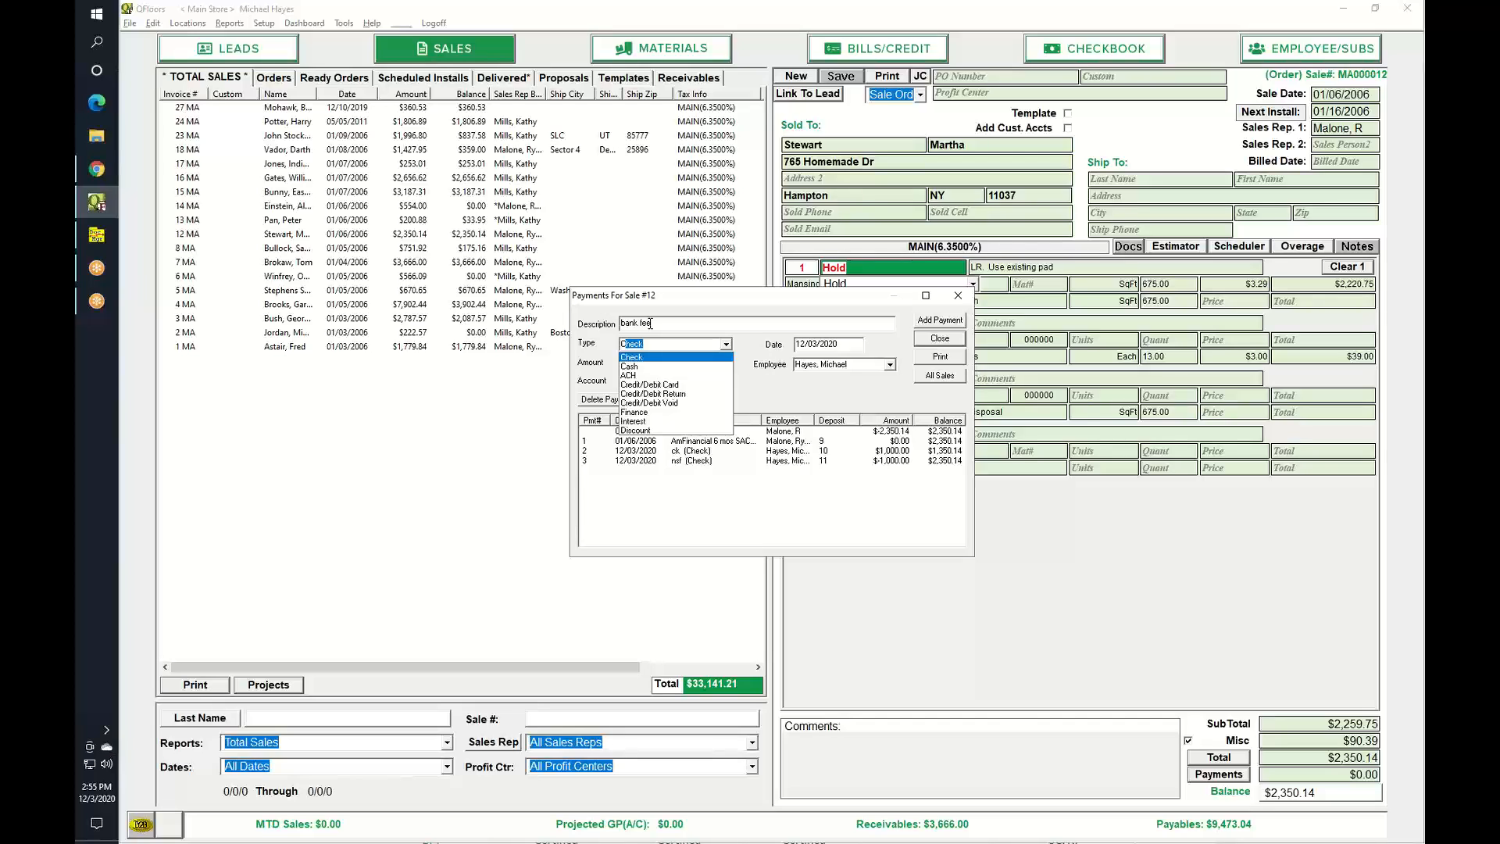
{"action": "key", "text": "Tab"}
{"action": "key", "text": "Tab"}
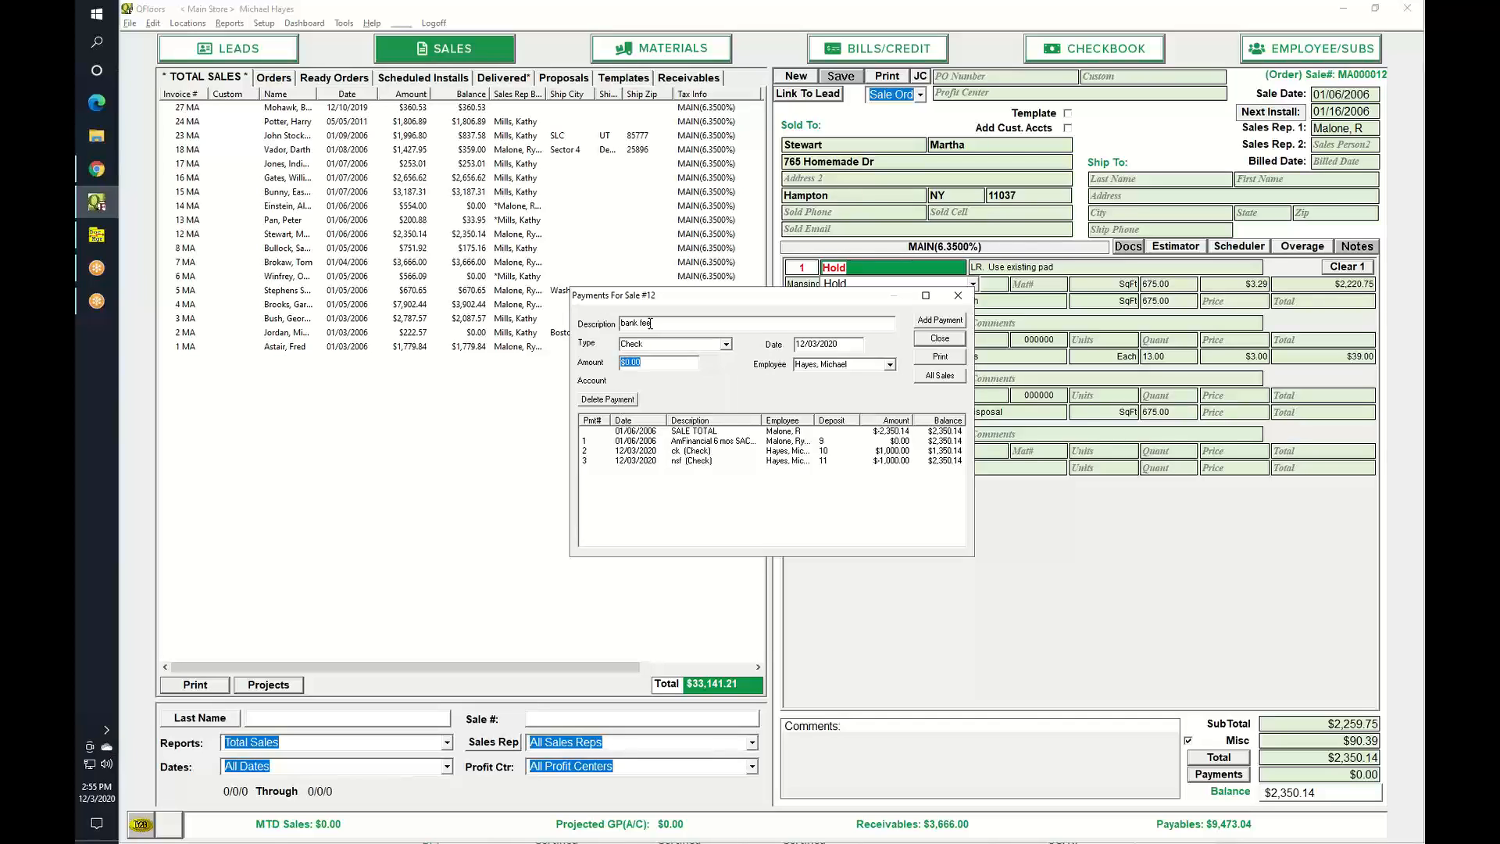
{"action": "type", "text": "-25"}
{"action": "key", "text": "Tab"}
{"action": "left_click", "coordinate": [650, 323]}
{"action": "key", "text": "Return"}
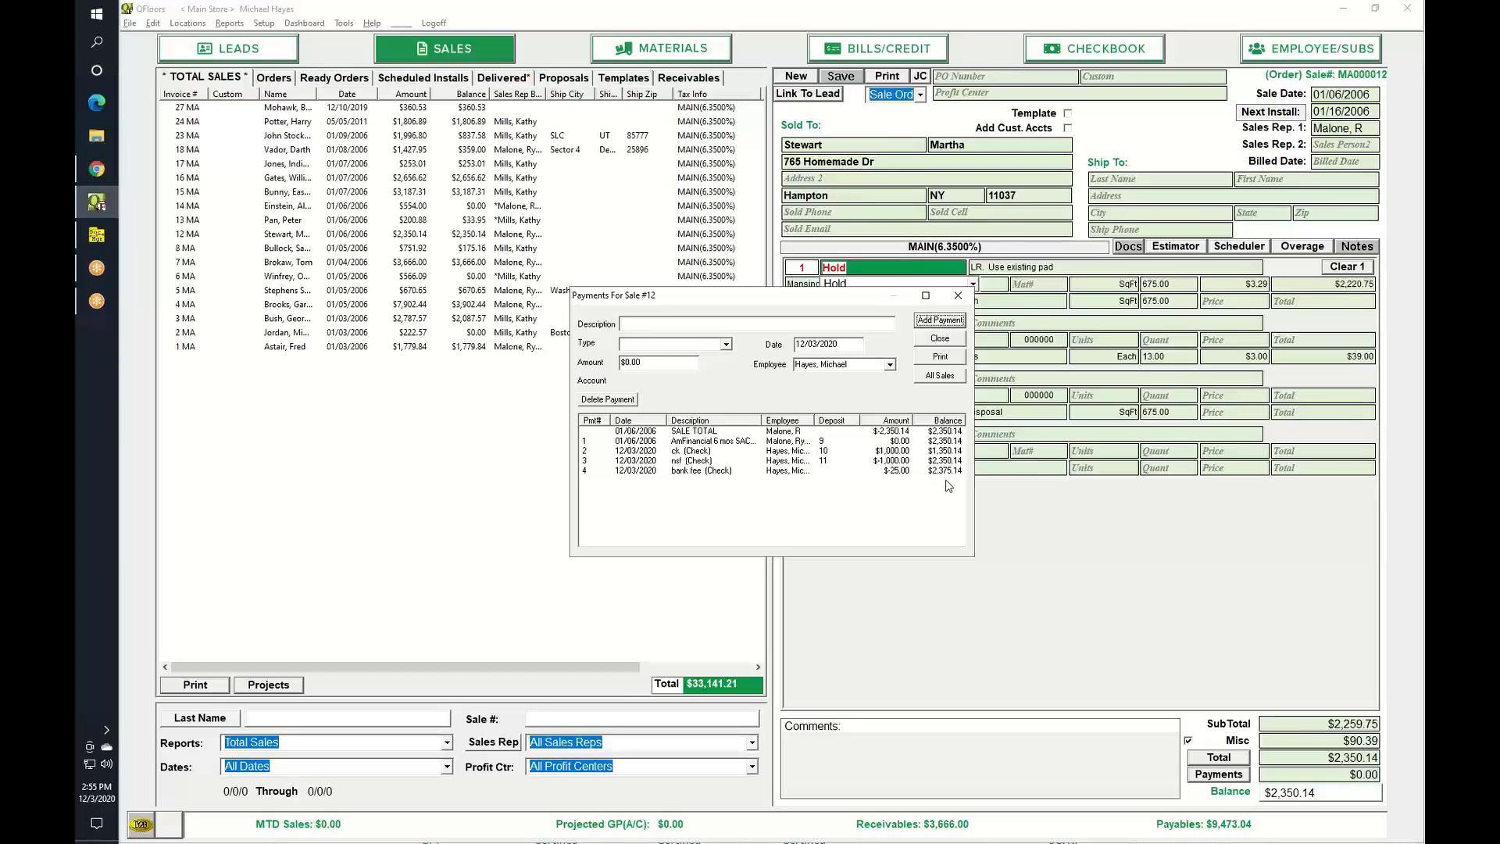
{"action": "left_click", "coordinate": [932, 343]}
Step: Refresh the checkbook's items to deposit and deposit the -$25 bank fee entry on its own without printing
{"action": "left_click", "coordinate": [1065, 47]}
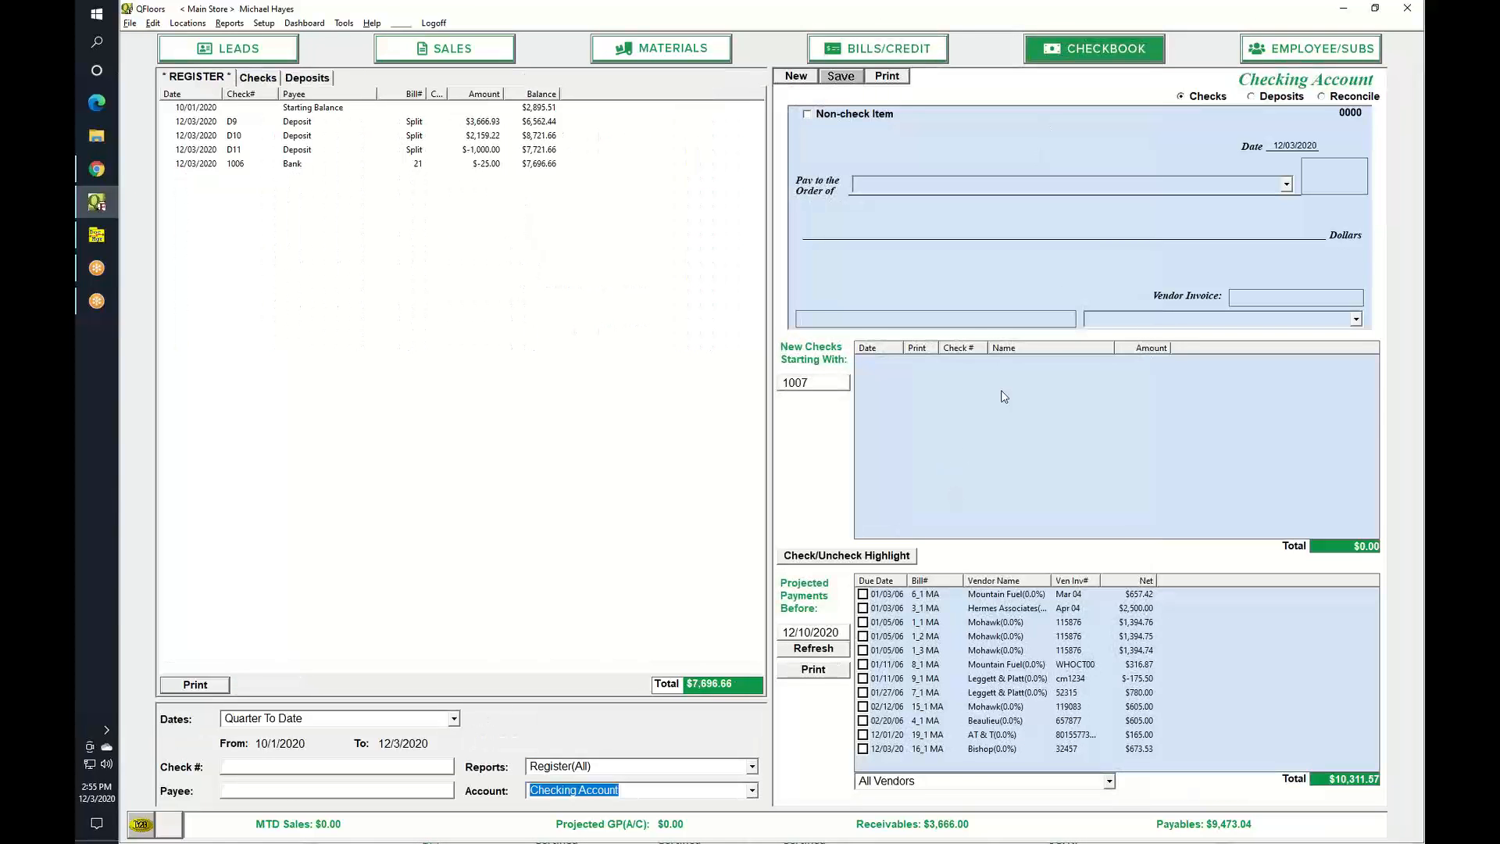
{"action": "left_click", "coordinate": [1252, 98]}
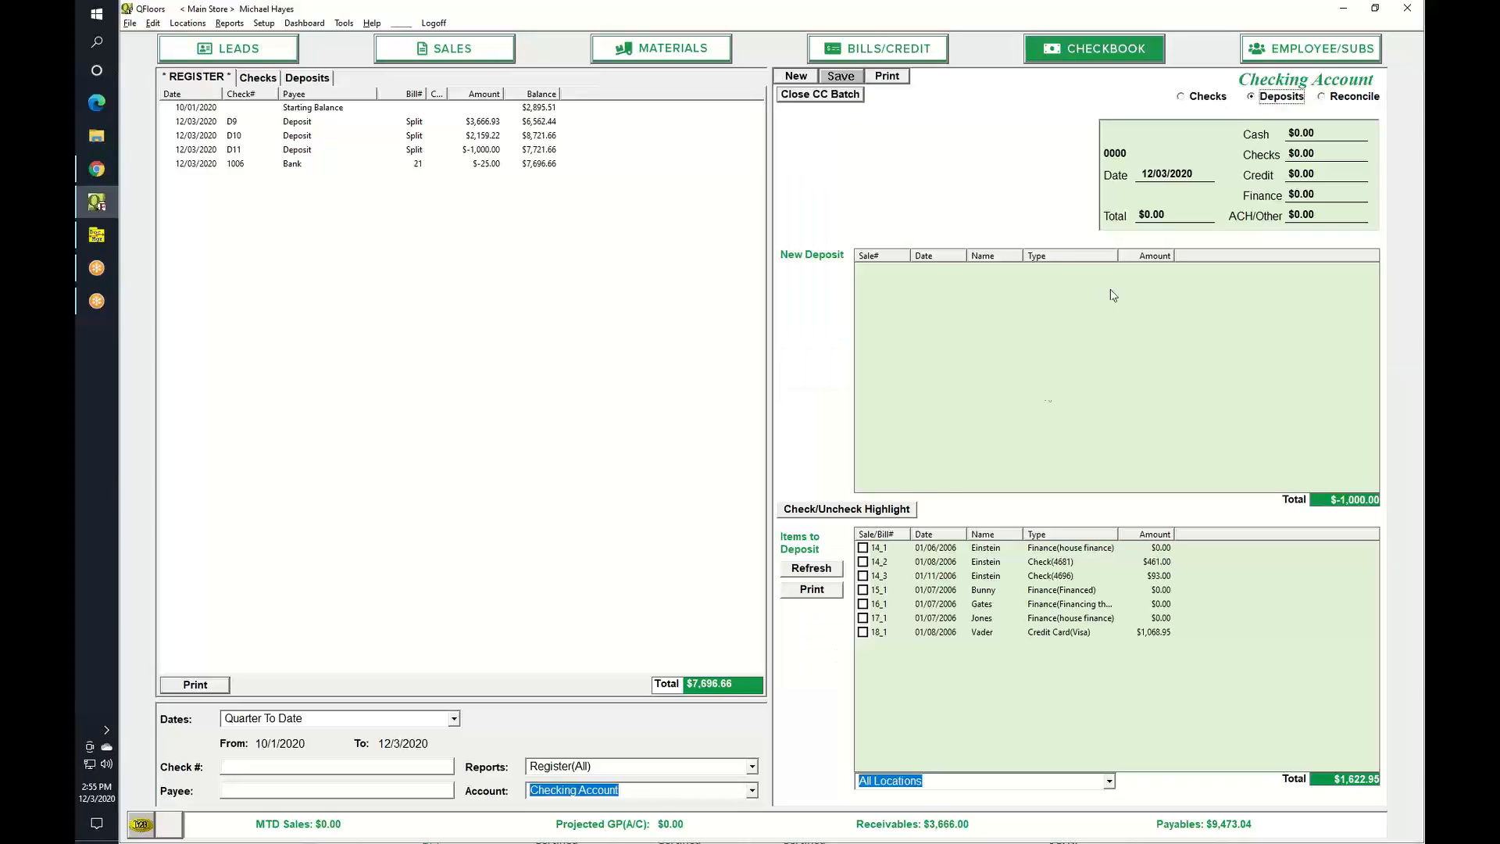
{"action": "left_click", "coordinate": [807, 573]}
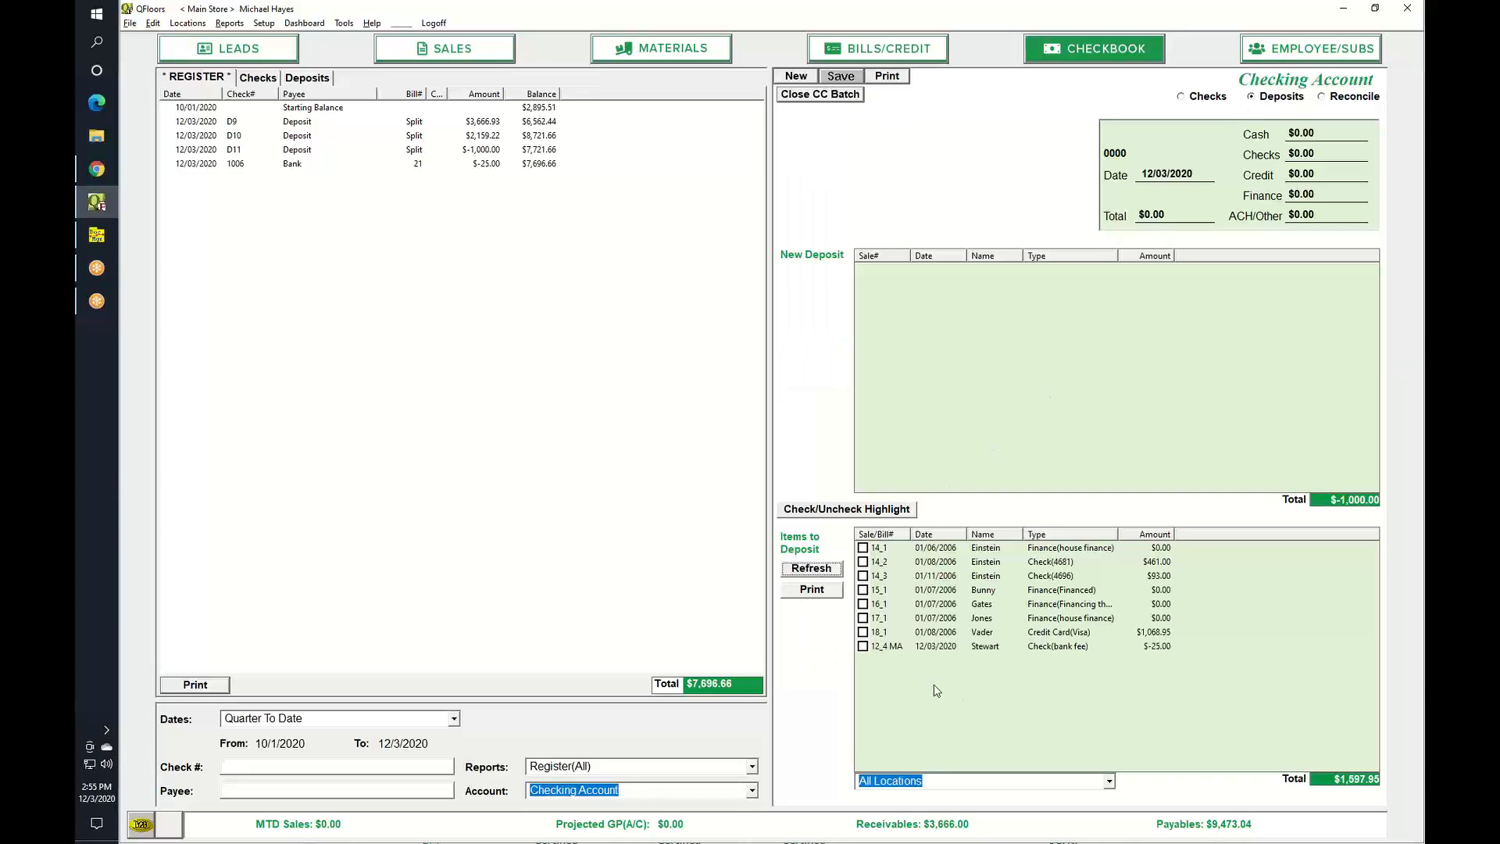
{"action": "left_click", "coordinate": [863, 647]}
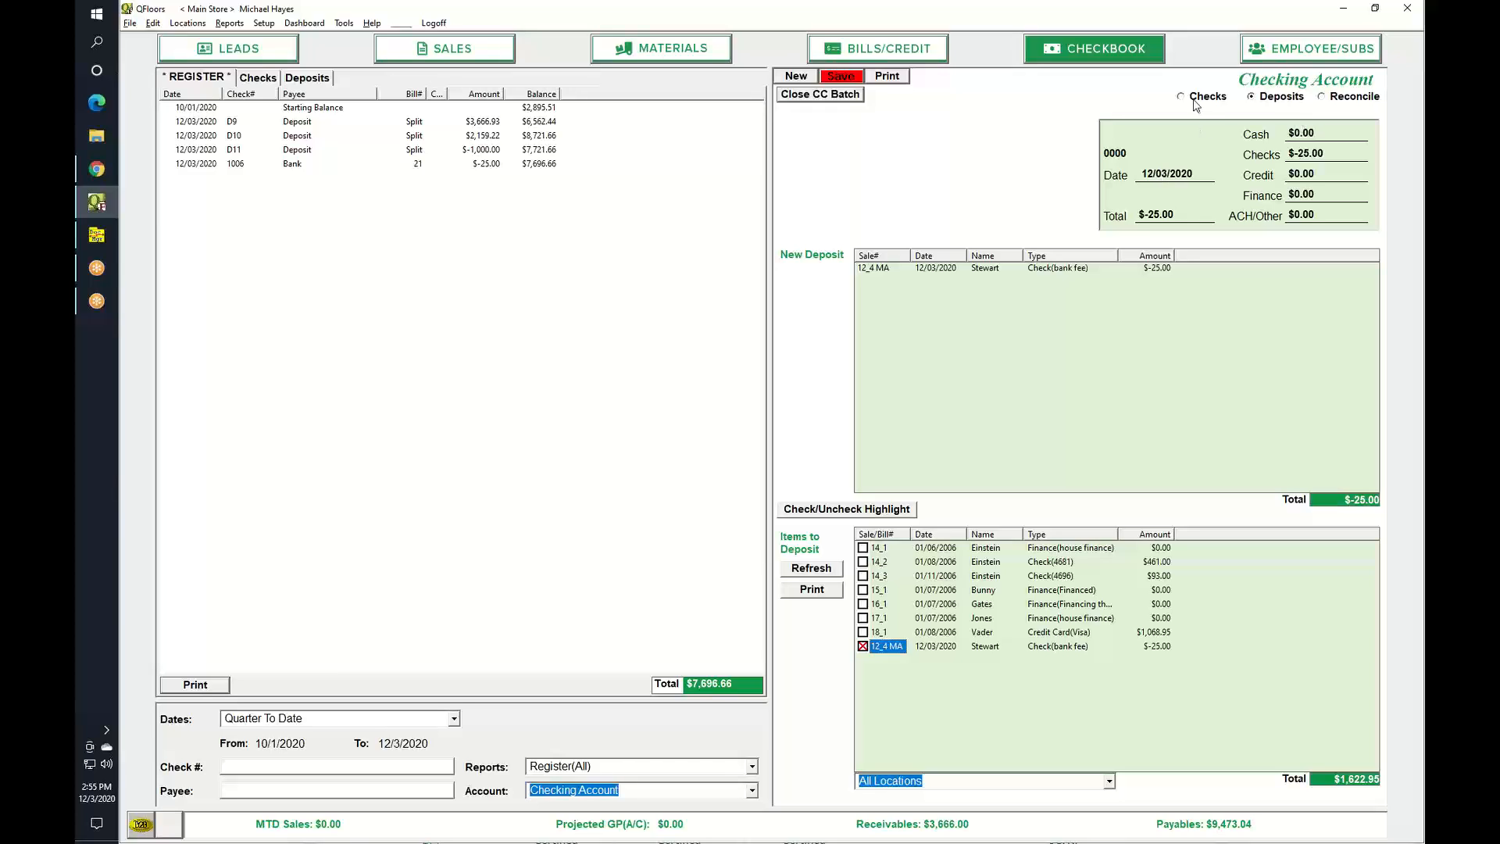
{"action": "left_click", "coordinate": [850, 78]}
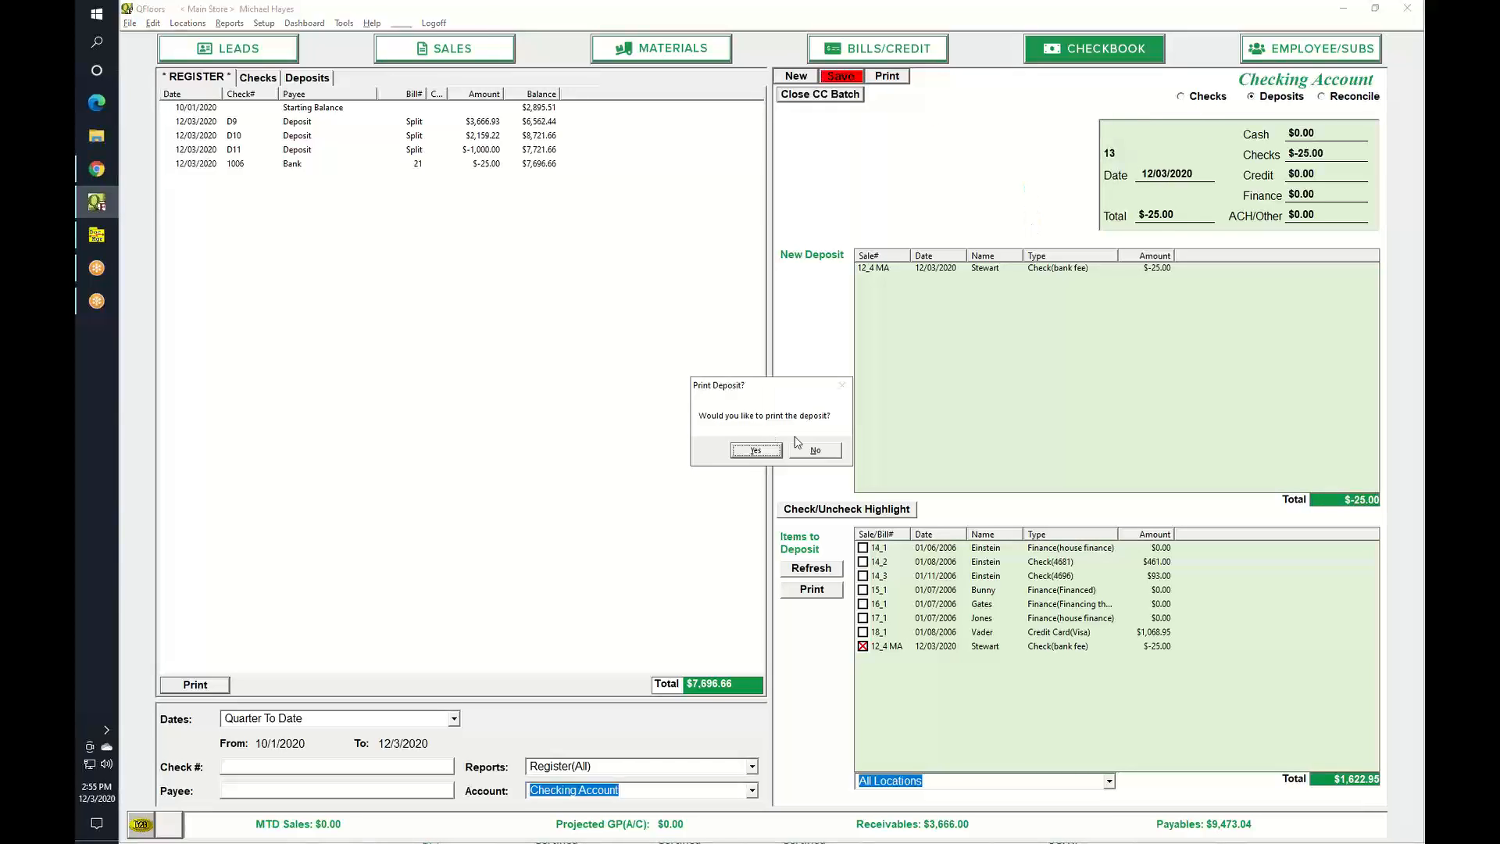
{"action": "left_click", "coordinate": [813, 451]}
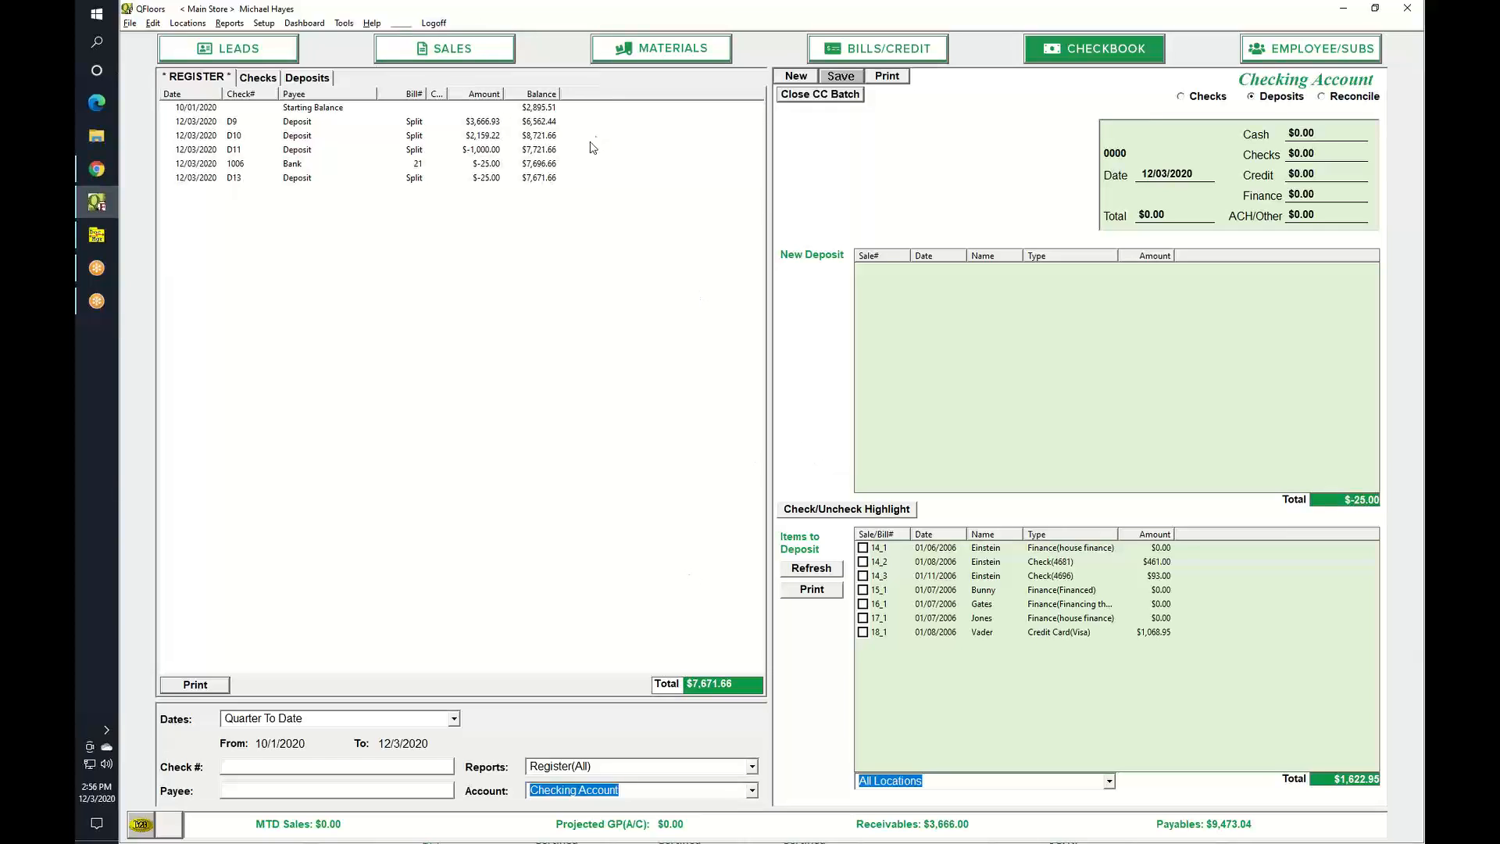
Step: Start another payment on sale 12 described as "nsf", with type Check and date 01/15/2021
{"action": "left_click", "coordinate": [390, 48]}
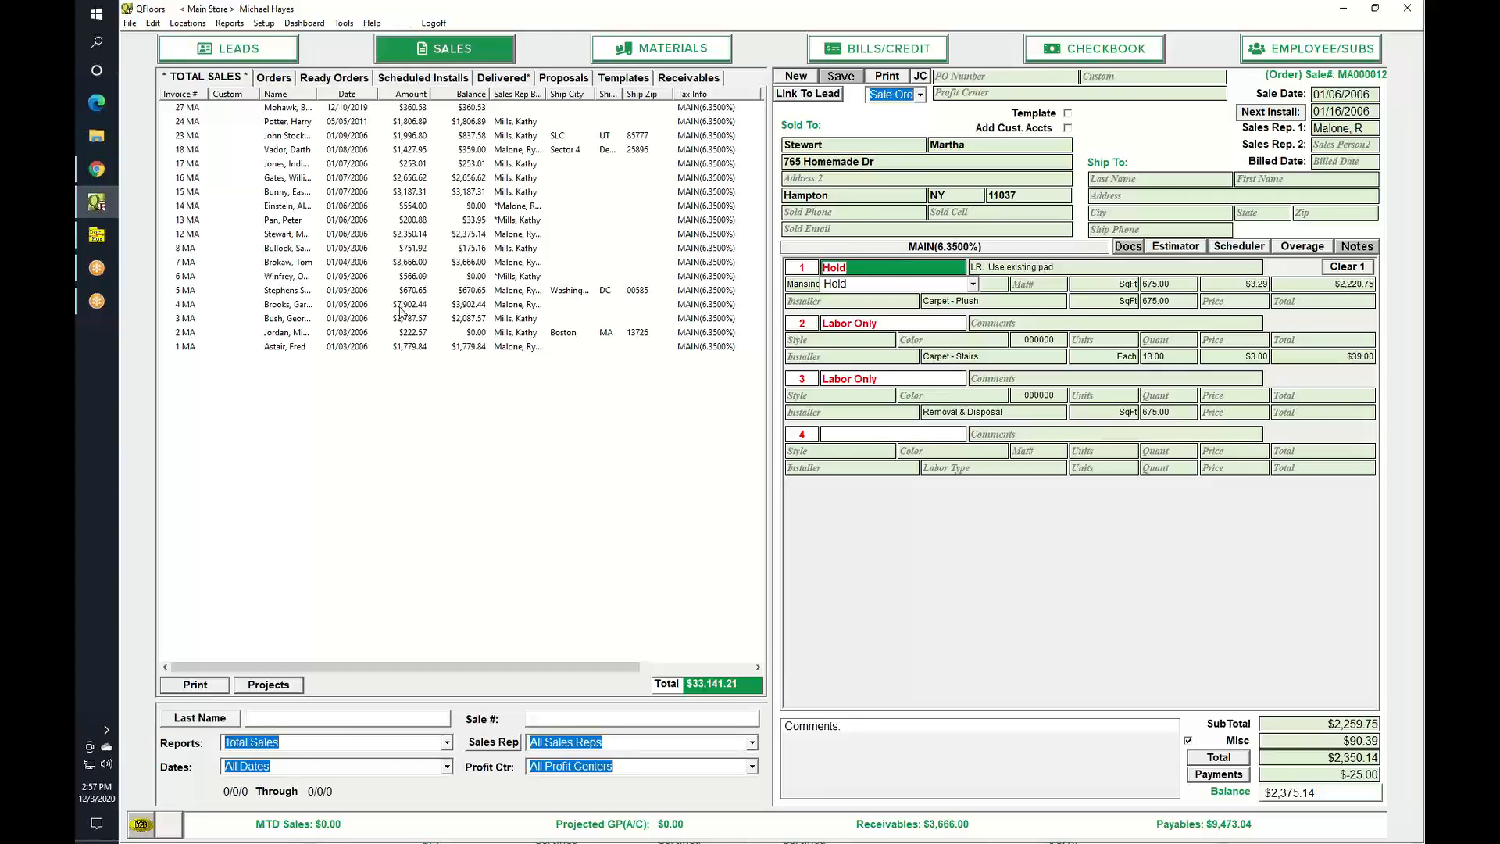
{"action": "left_click", "coordinate": [1220, 775]}
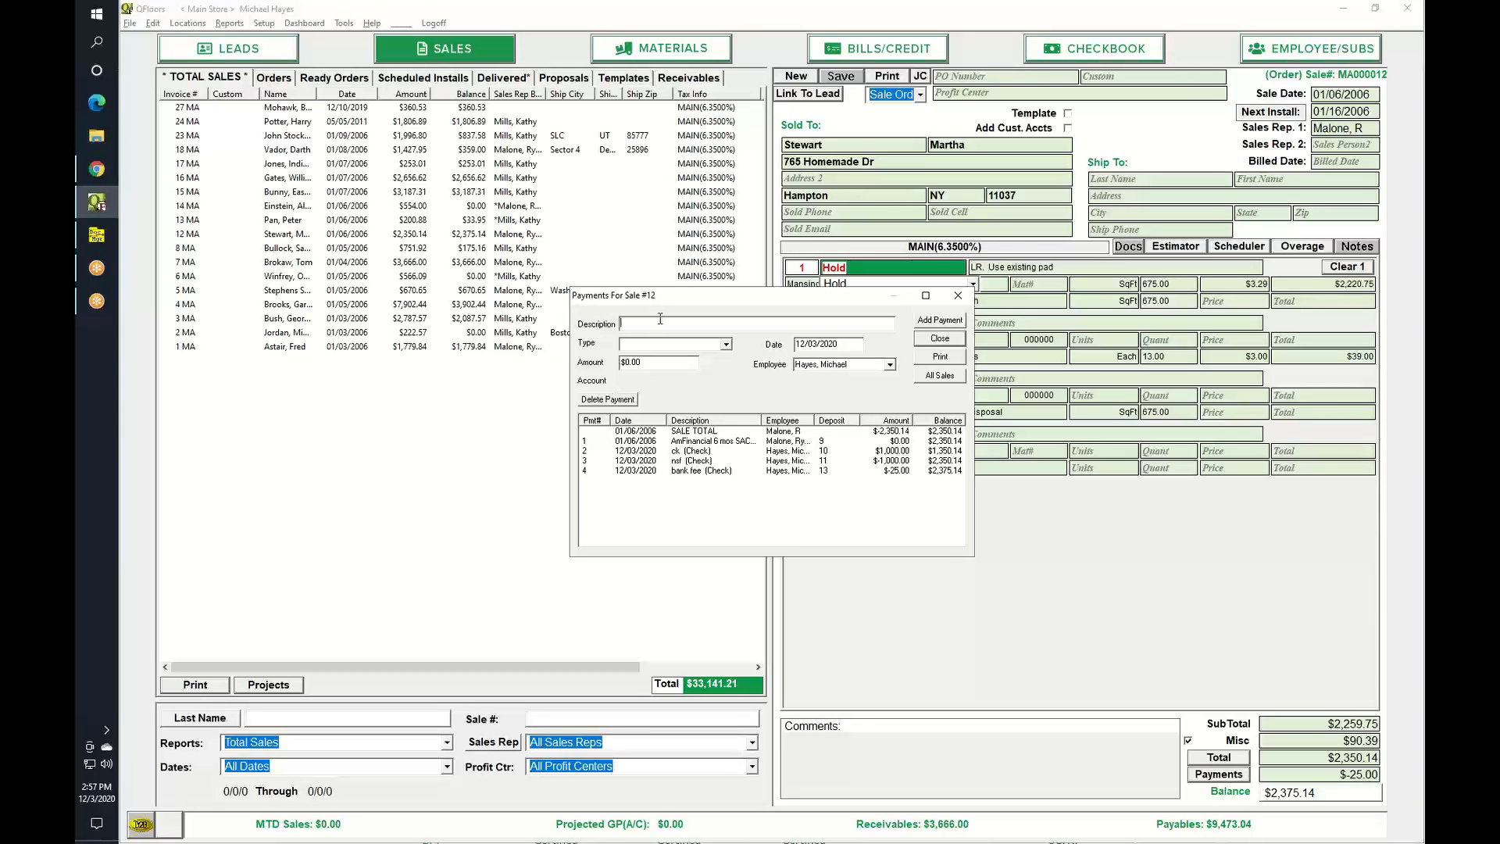
{"action": "type", "text": "nsf"}
{"action": "key", "text": "Tab"}
{"action": "type", "text": "c"}
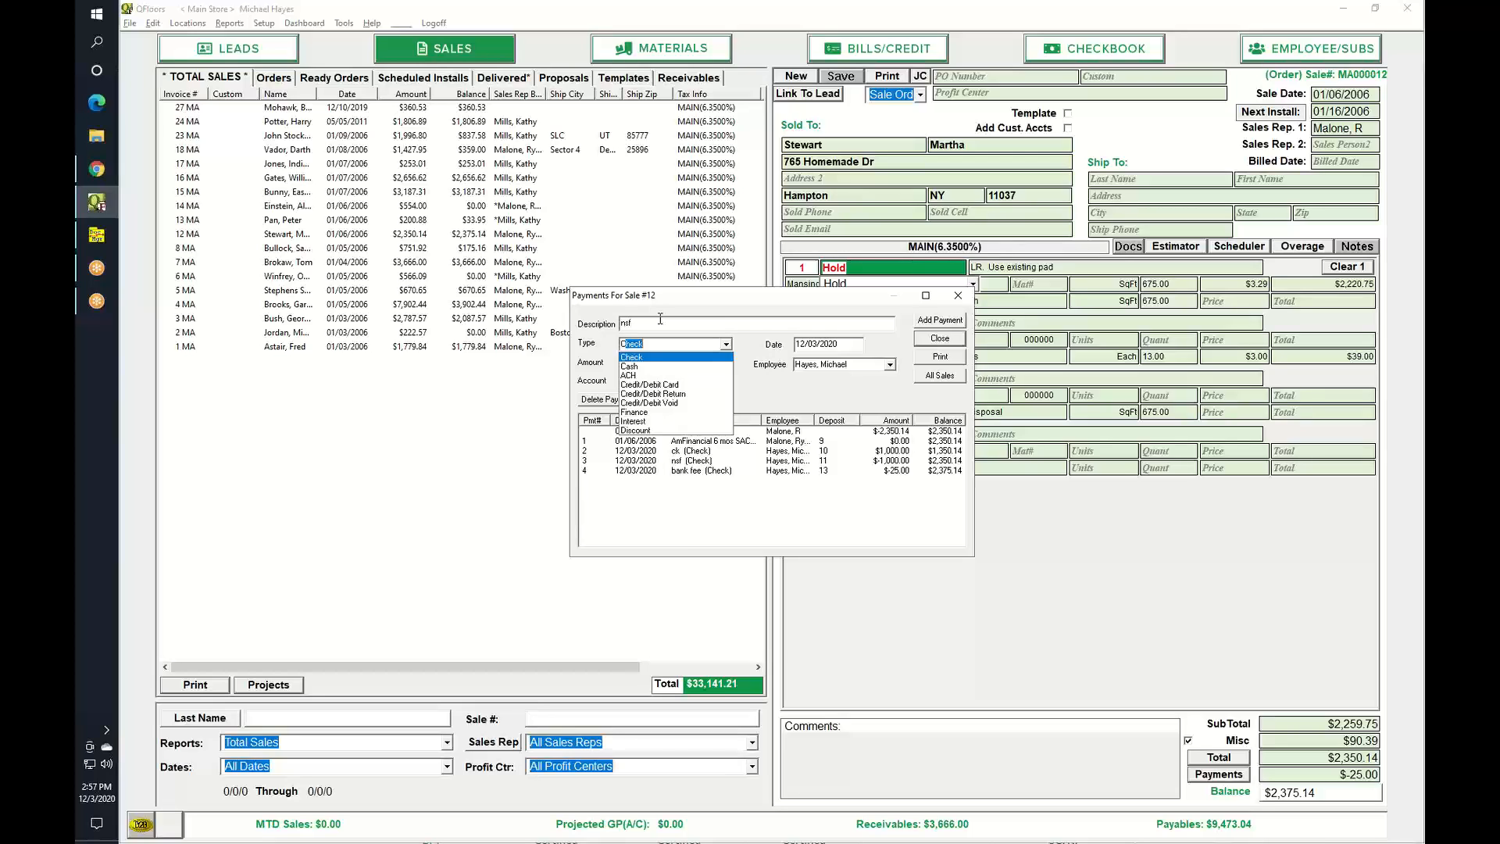
{"action": "key", "text": "Tab"}
{"action": "type", "text": "01"}
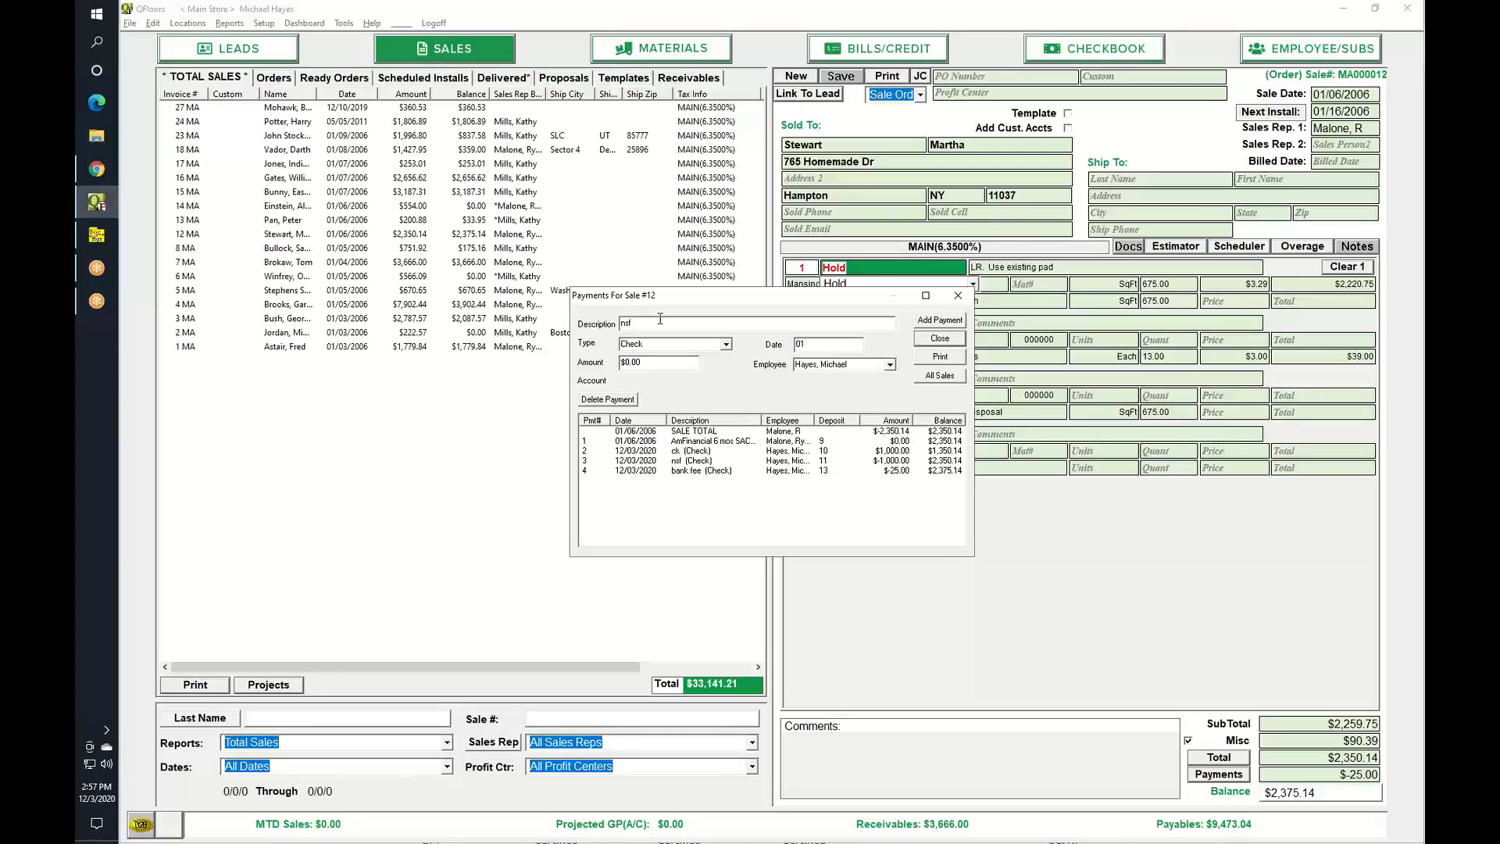
{"action": "type", "text": "1521"}
{"action": "key", "text": "Tab"}
Step: Set the future-dated NSF payment's amount to -$1,000, add it to the sale, and return to the checkbook's deposits
{"action": "type", "text": "-1000"}
{"action": "key", "text": "Tab"}
{"action": "key", "text": "Tab"}
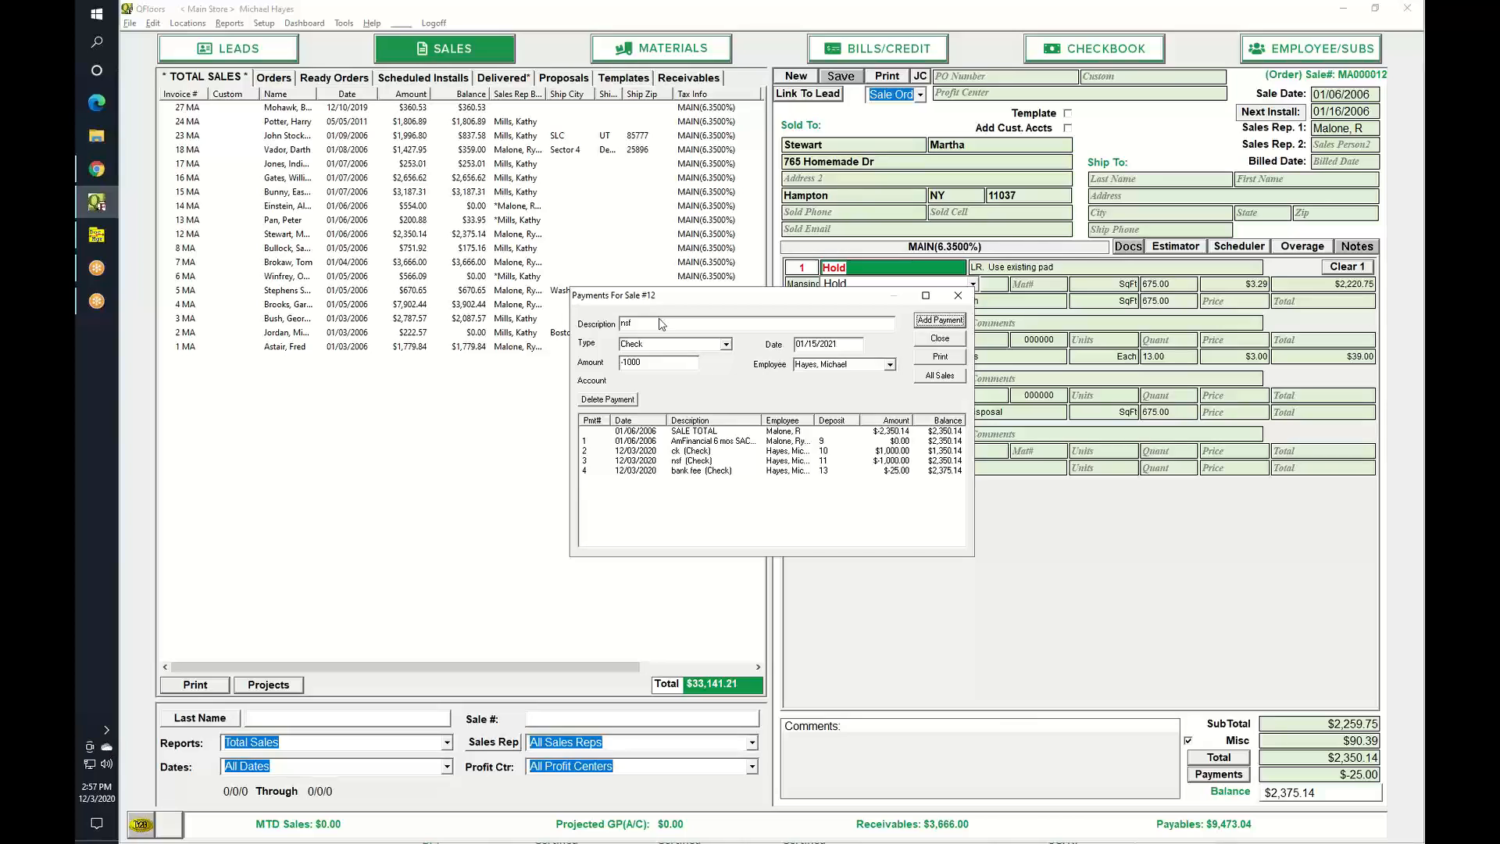
{"action": "key", "text": "Return"}
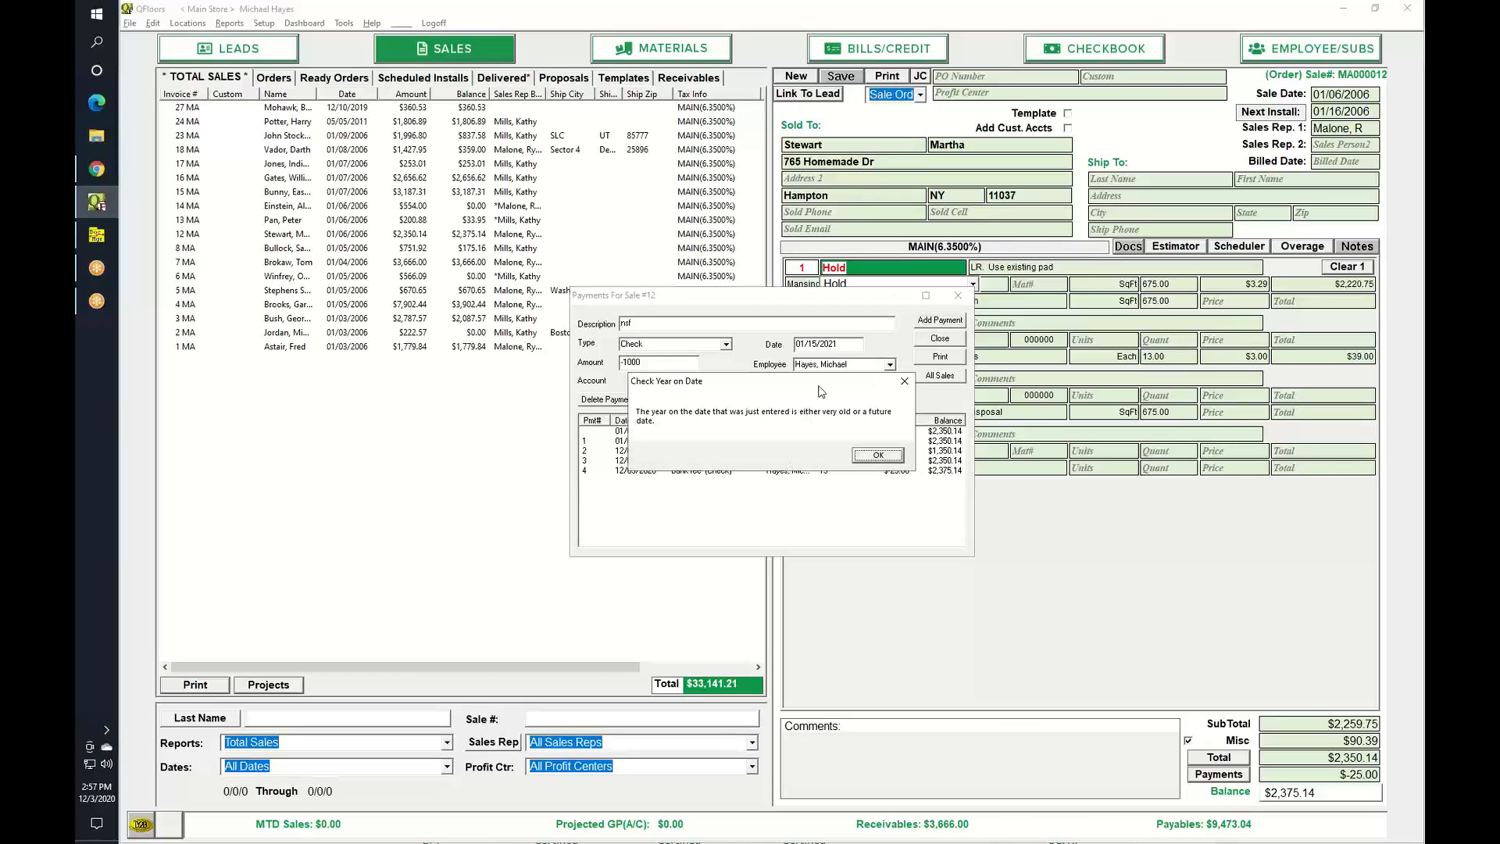
{"action": "left_click", "coordinate": [875, 455]}
{"action": "left_click", "coordinate": [950, 343]}
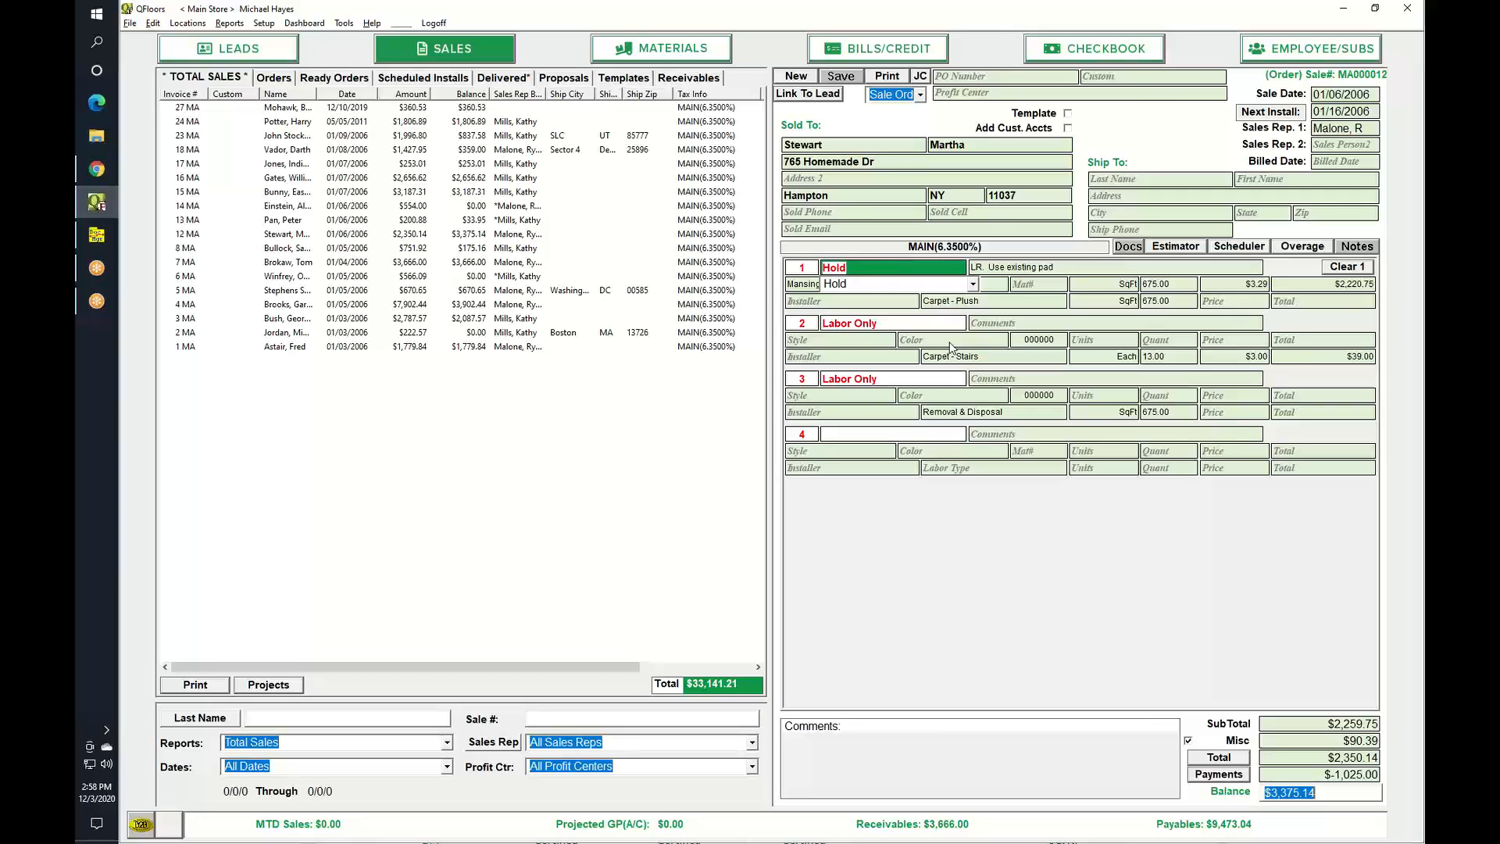
{"action": "left_click", "coordinate": [1075, 62]}
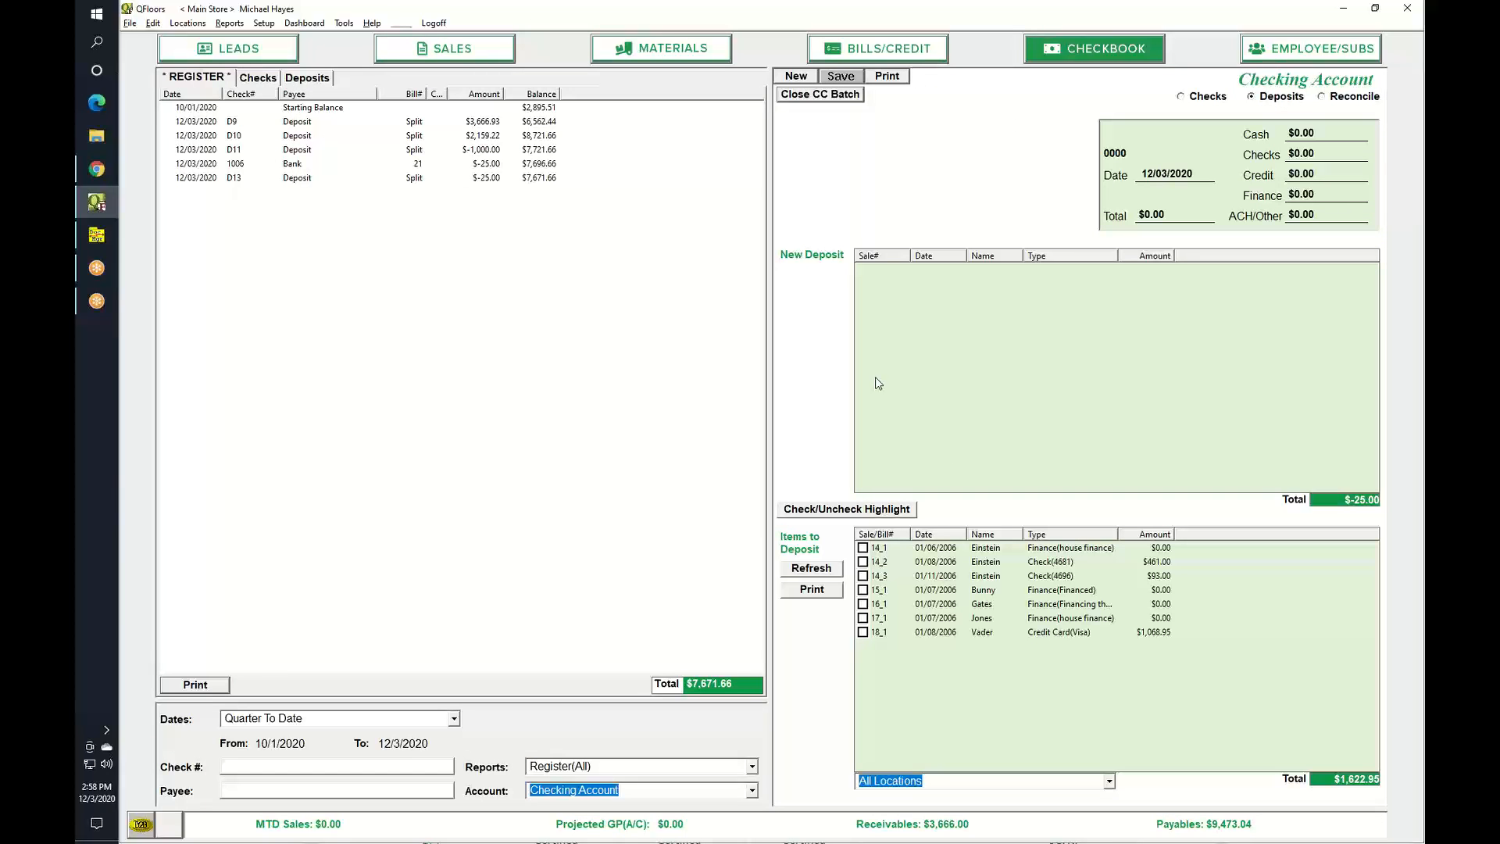
Step: Show the checkbook's reconcile view, bring up the CSV Clear file chooser, and close it without choosing a file
{"action": "left_click", "coordinate": [1322, 97]}
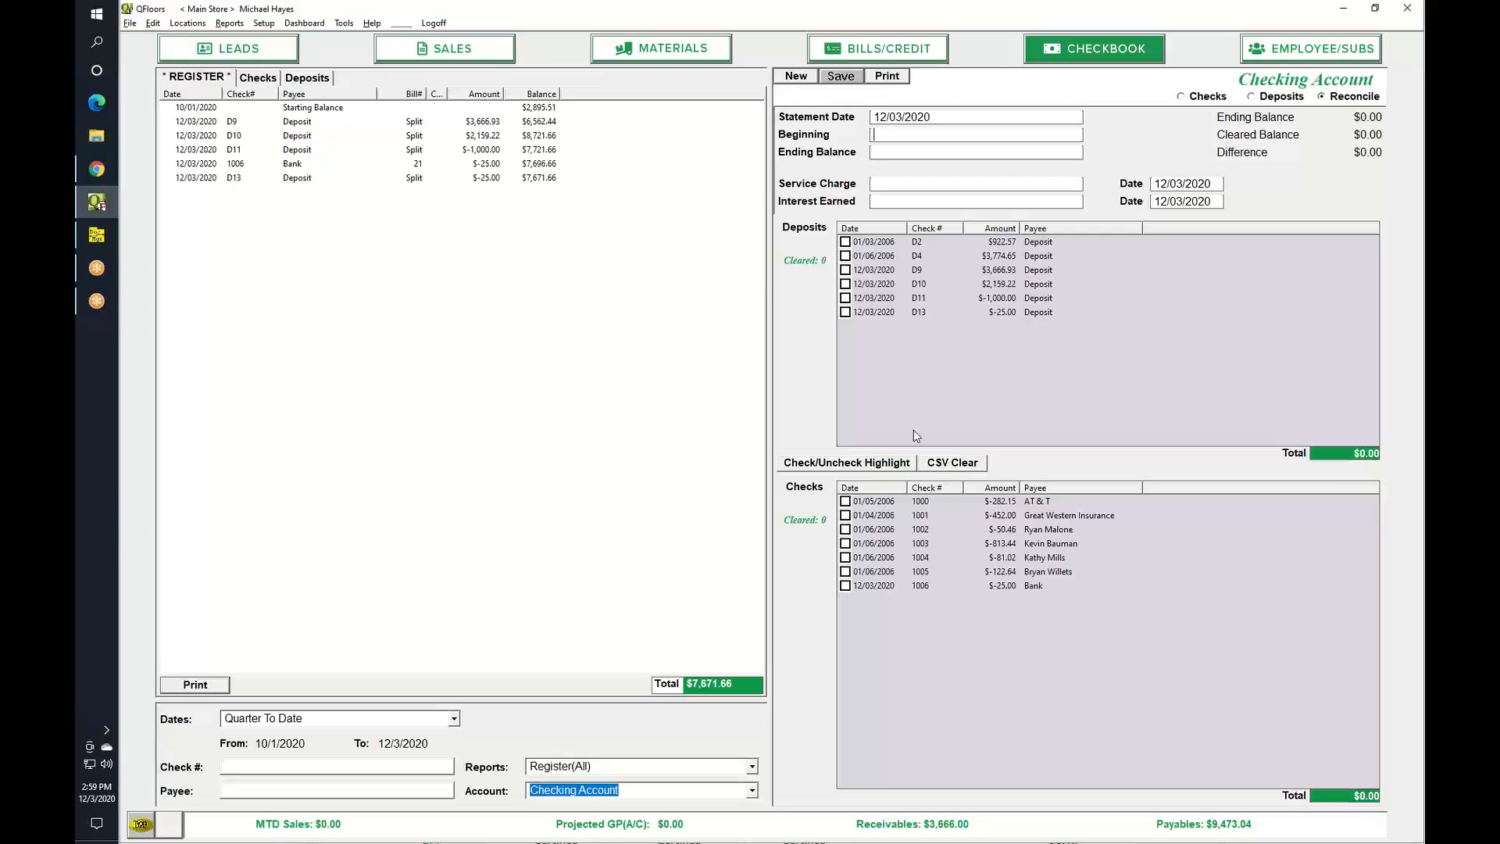
{"action": "left_click", "coordinate": [955, 464]}
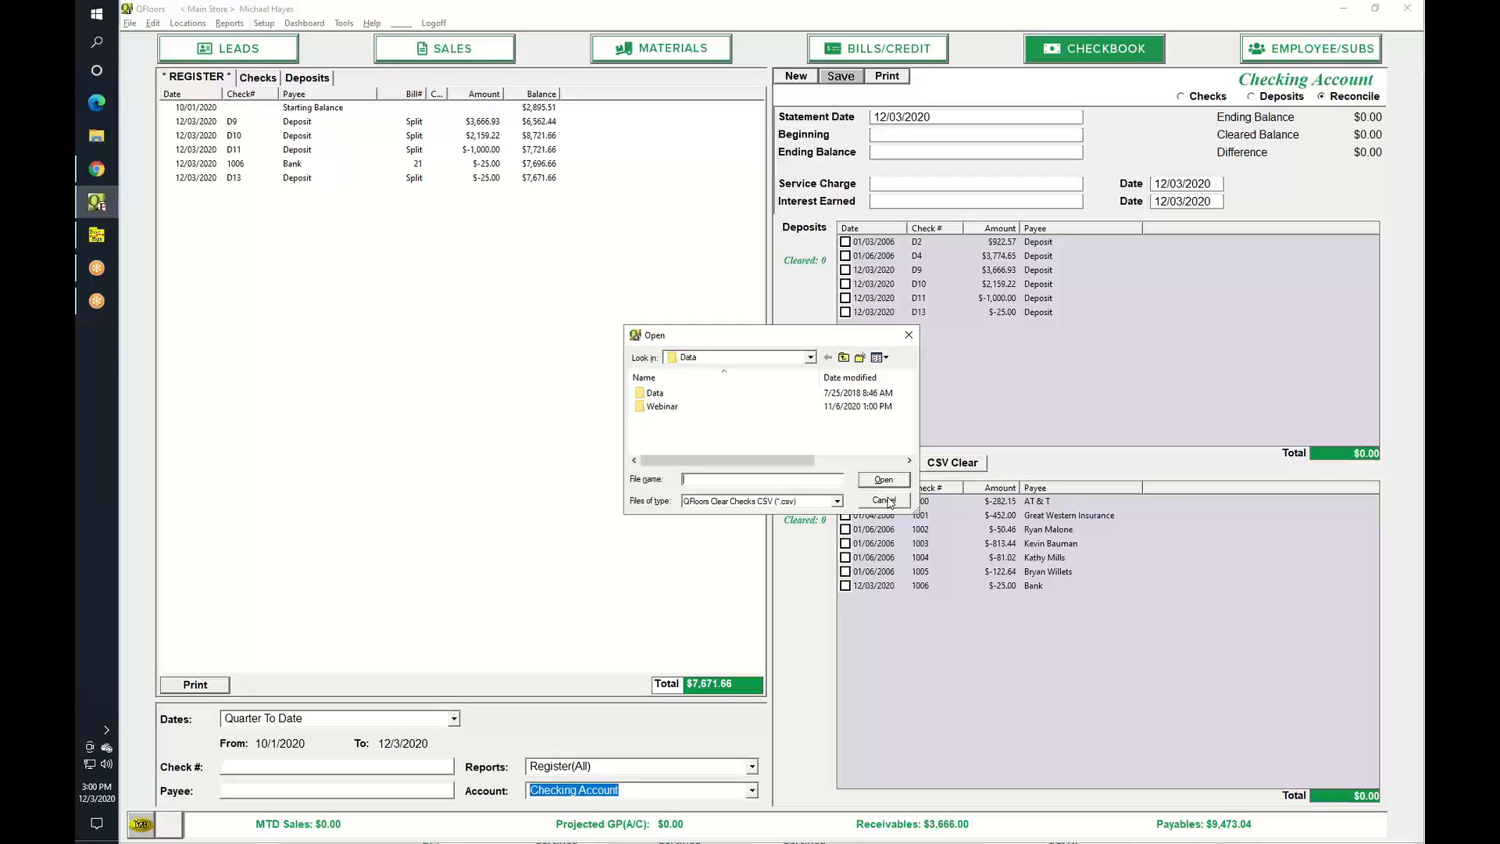
{"action": "left_click", "coordinate": [888, 500]}
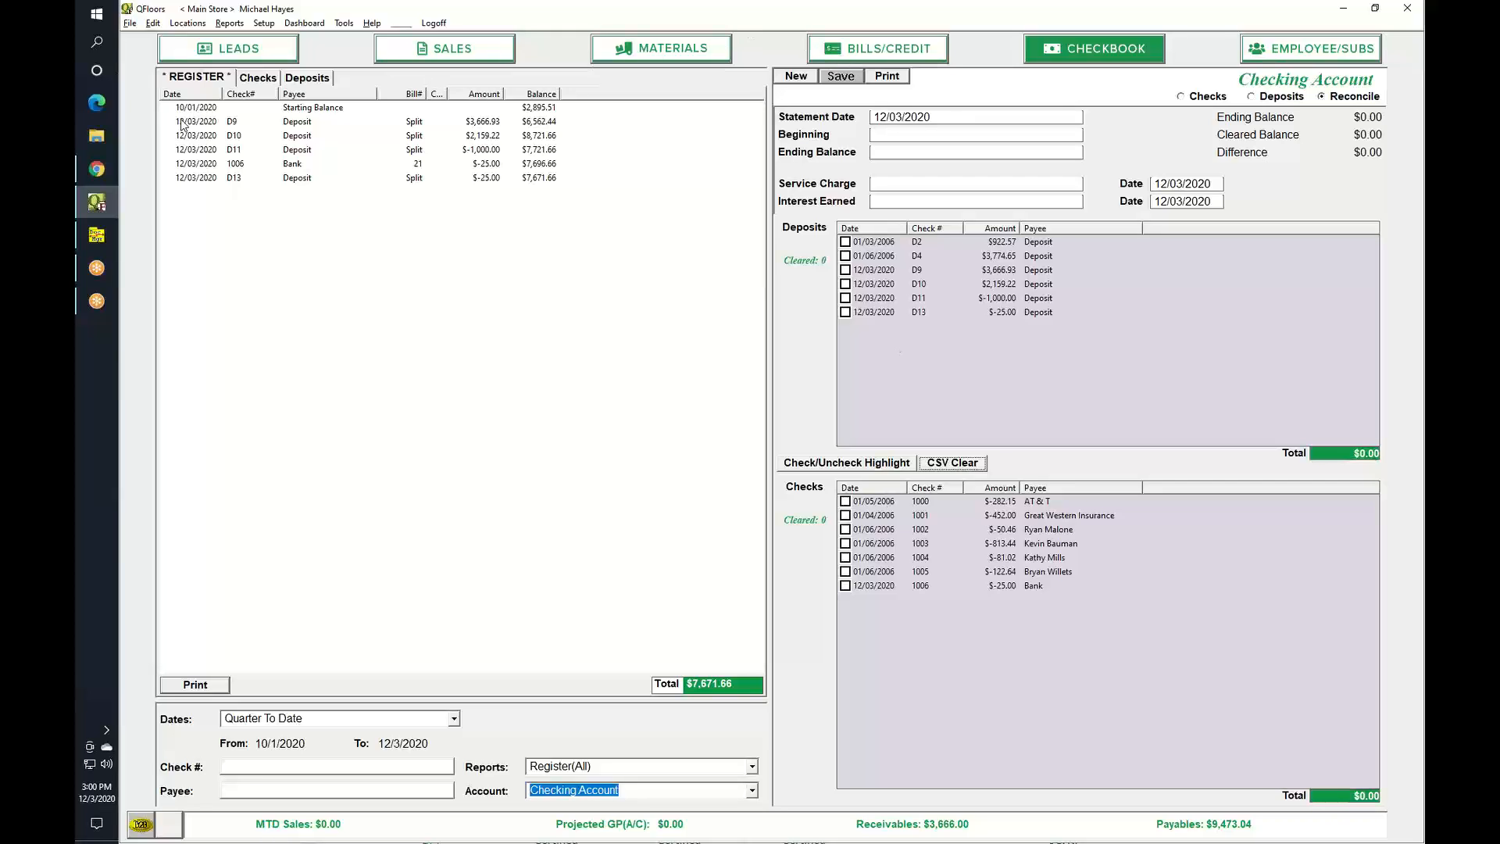
Step: Switch to the browser and read the file rules in the support site's Checkbook Reconcile CSV knowledge base article
{"action": "left_click", "coordinate": [96, 169]}
{"action": "mouse_move", "coordinate": [599, 272]}
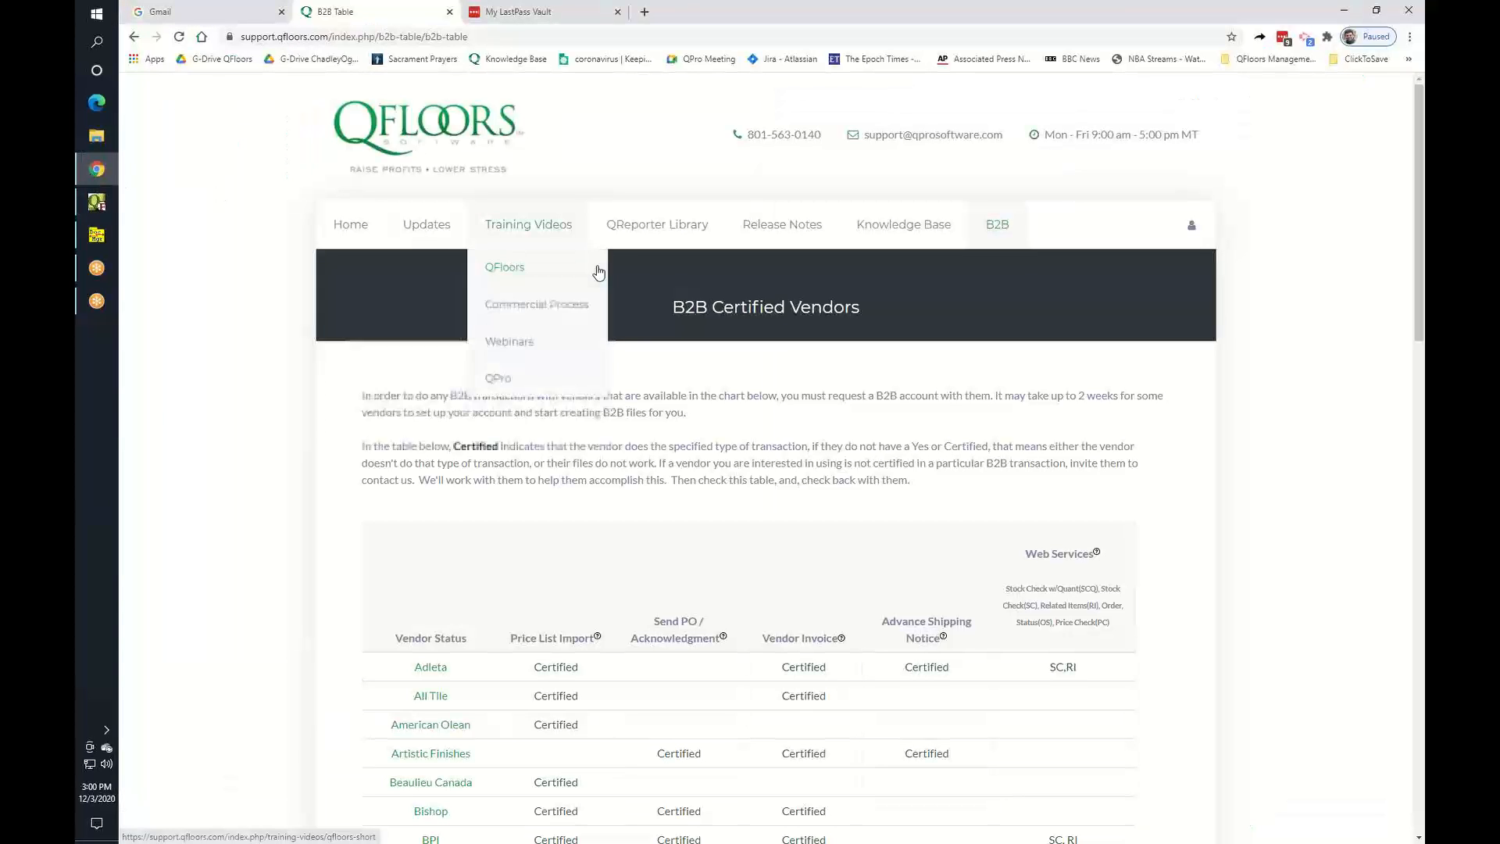
{"action": "mouse_move", "coordinate": [602, 229]}
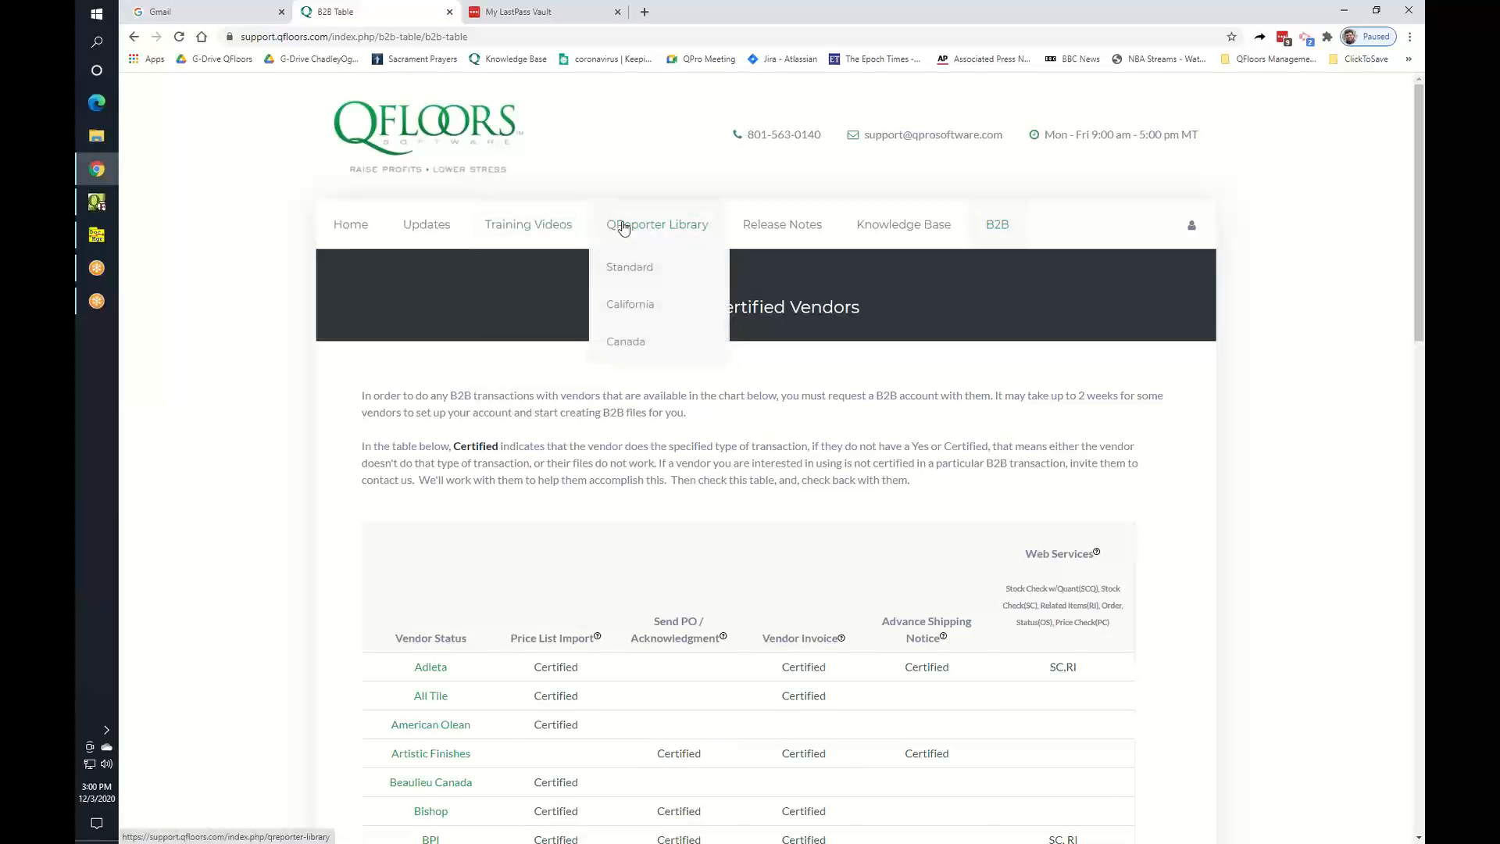
{"action": "left_click", "coordinate": [760, 228]}
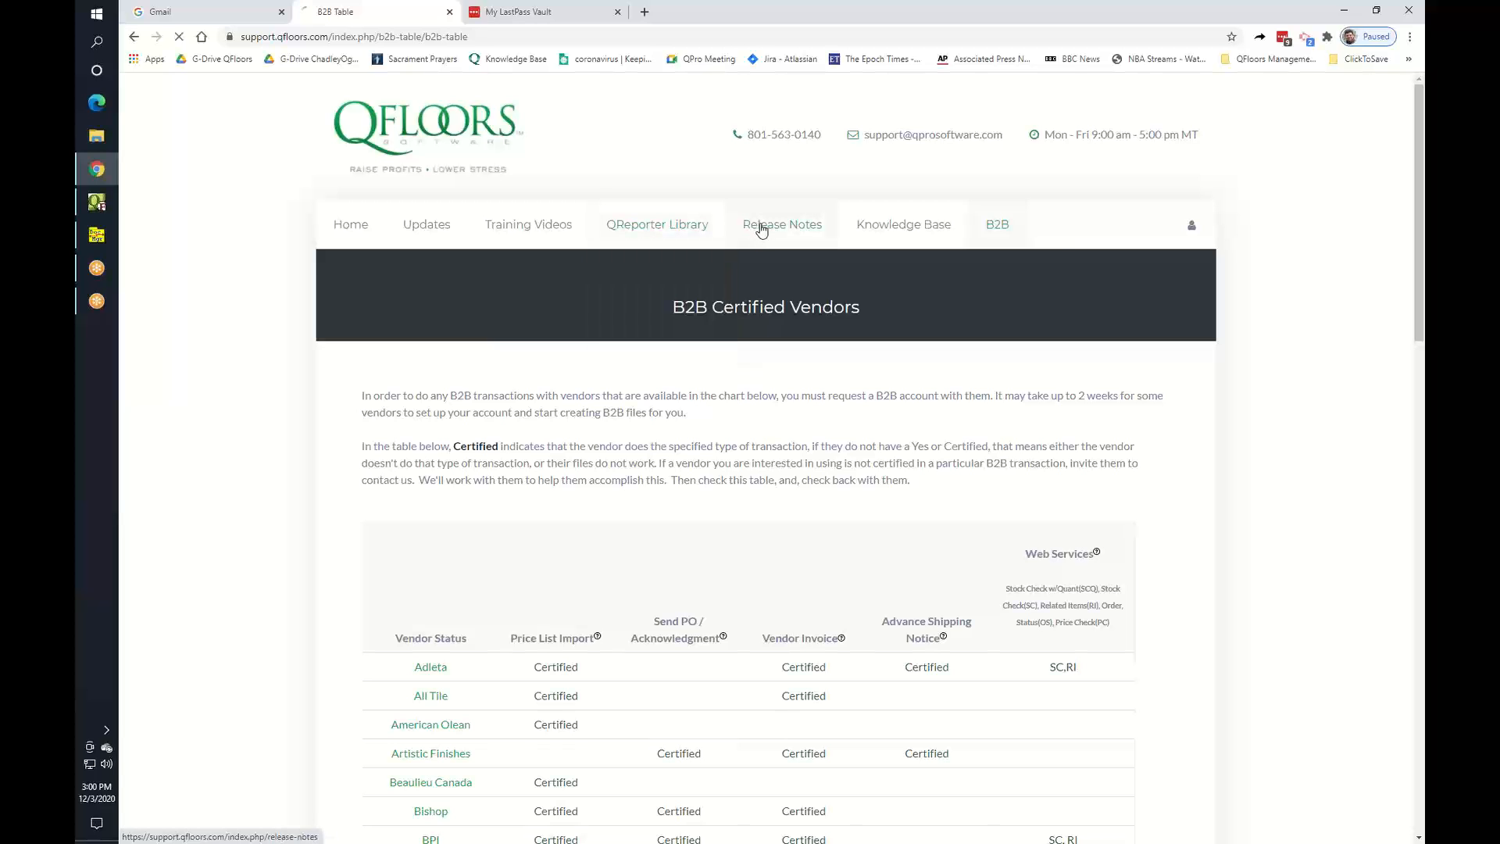
{"action": "left_click", "coordinate": [881, 240]}
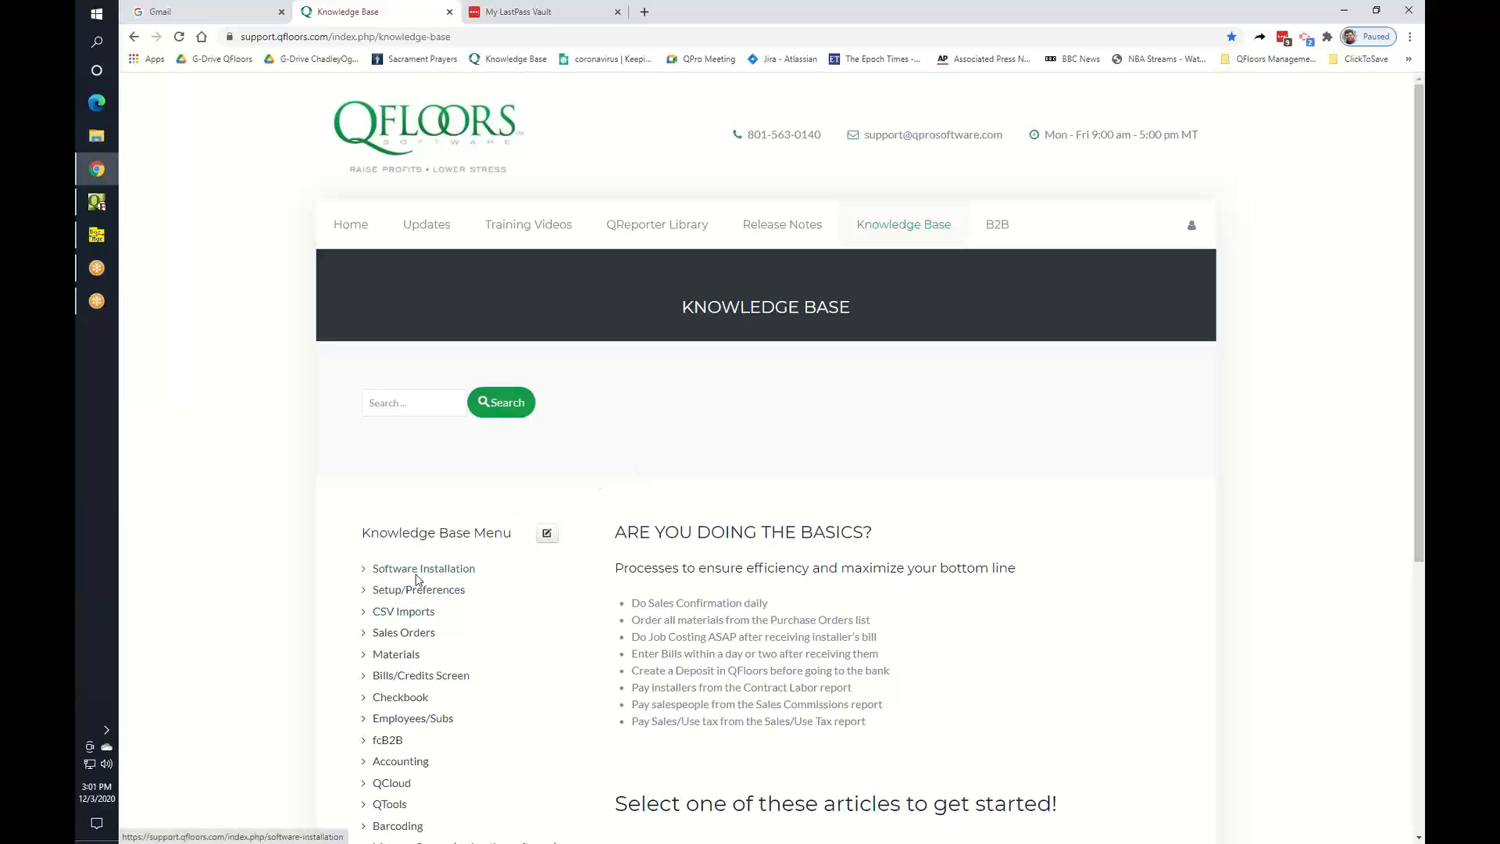
{"action": "left_click", "coordinate": [403, 616]}
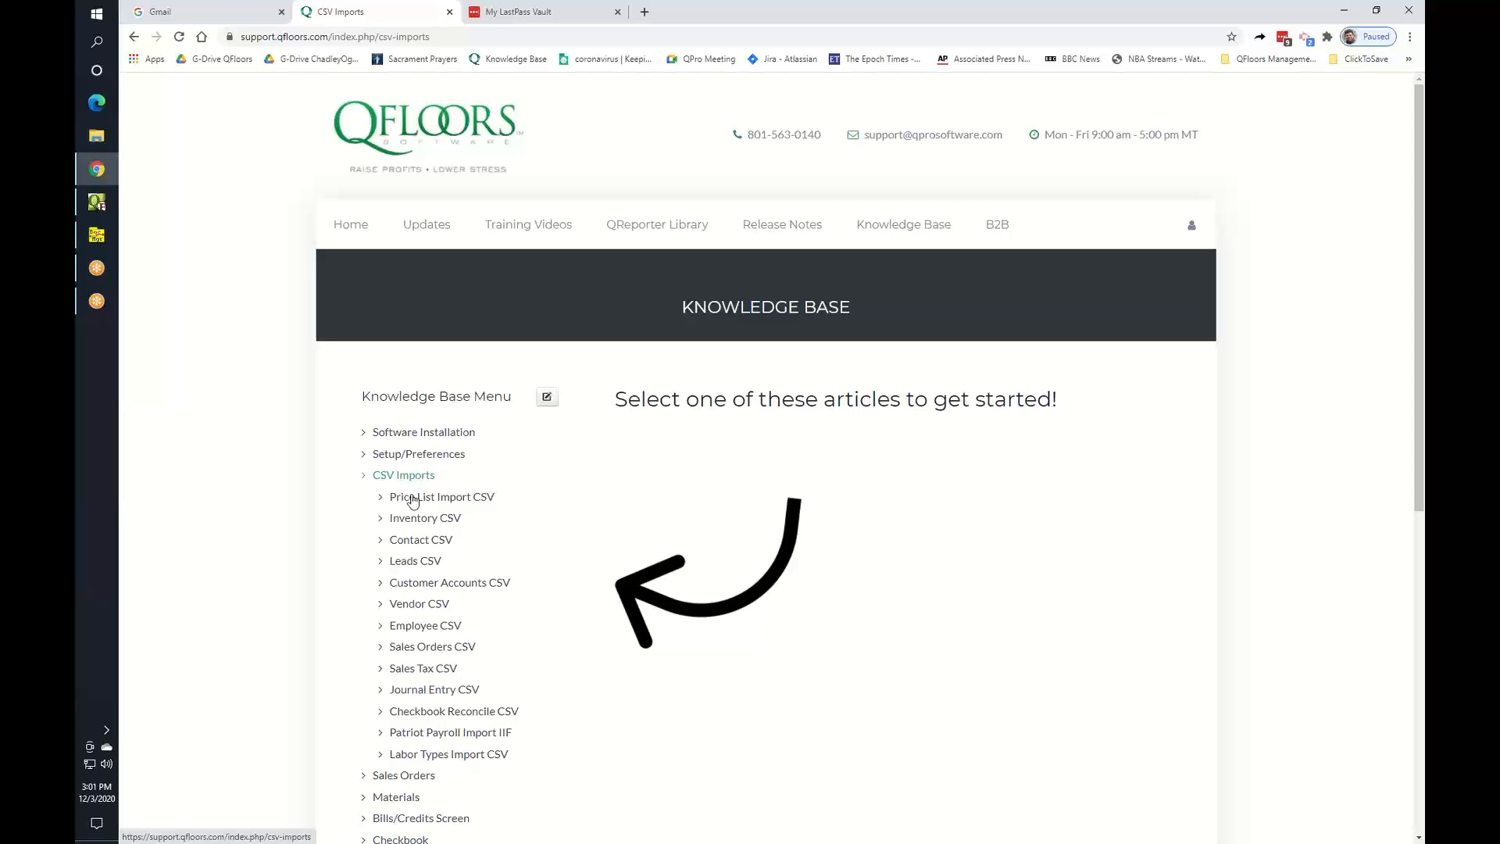
{"action": "left_click", "coordinate": [420, 719]}
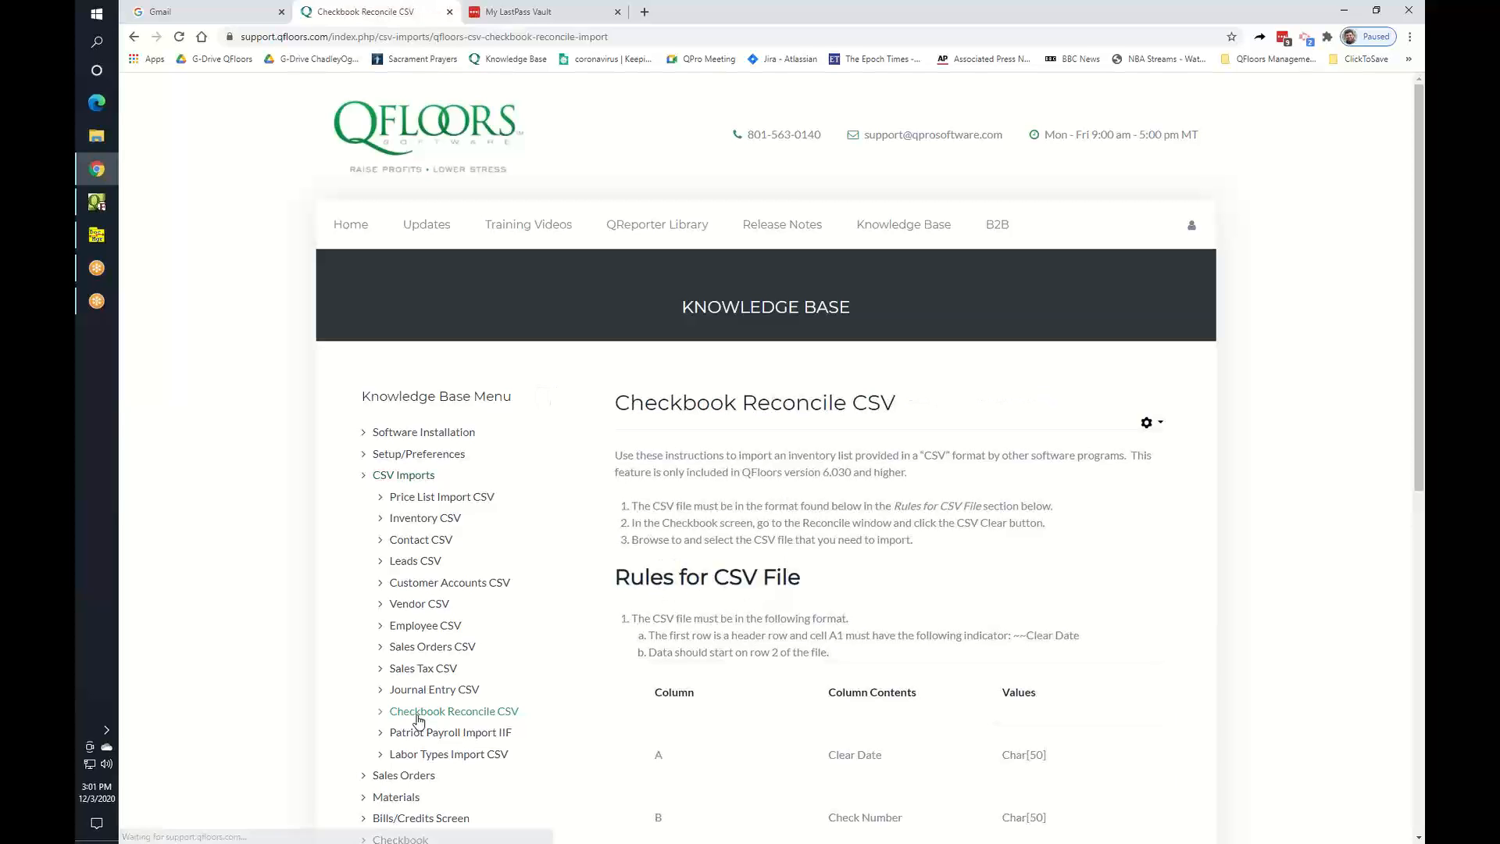
{"action": "scroll", "coordinate": [1020, 637], "scroll_direction": "down", "scroll_amount": 4}
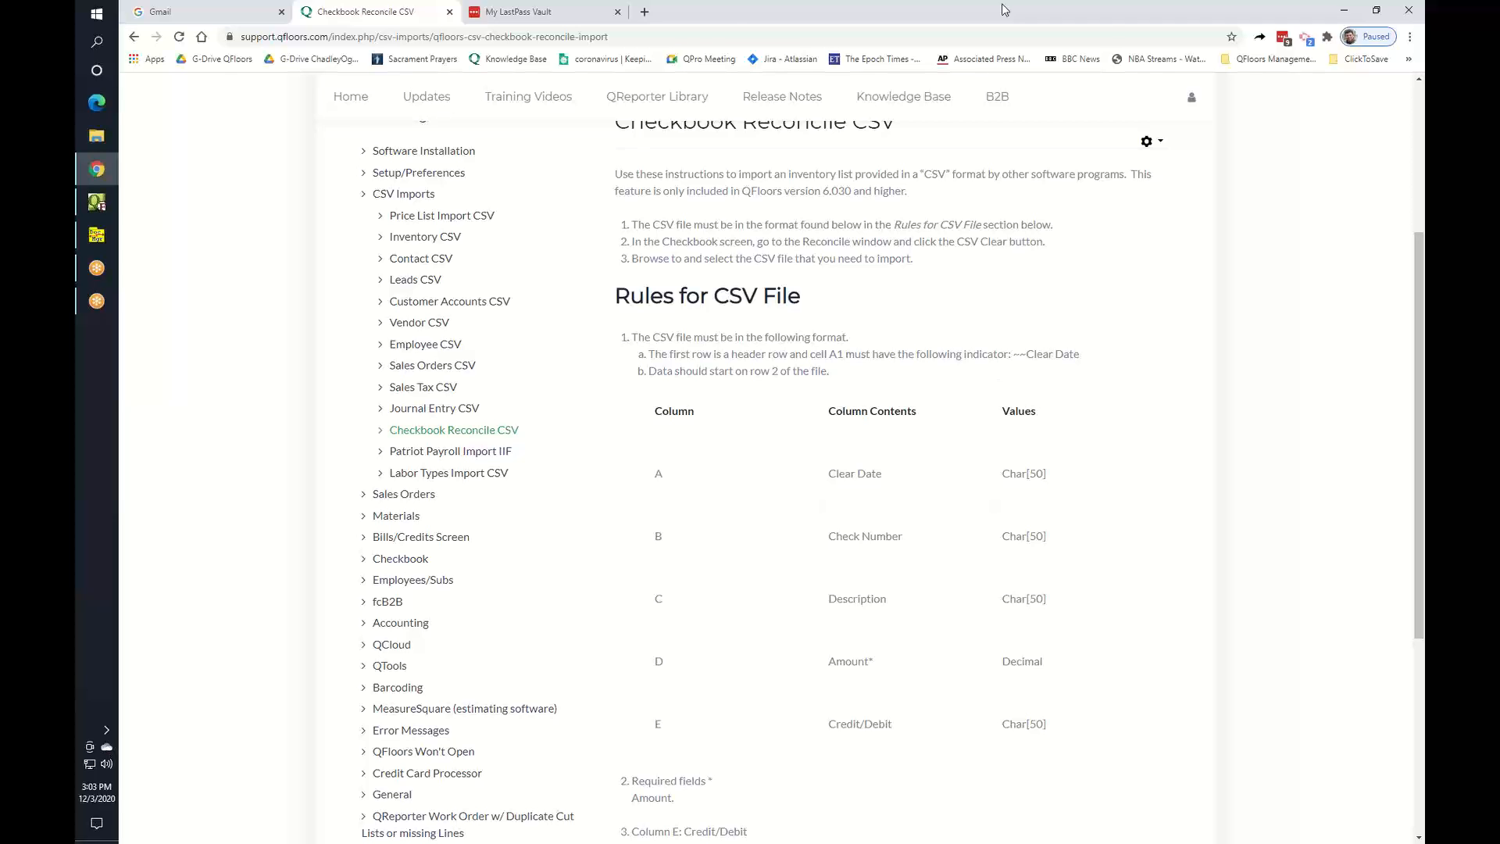
Step: Switch back to QFloors and look over the employee/subs screen and the Auto Fill PO entry on the Bank bill
{"action": "left_click", "coordinate": [97, 204]}
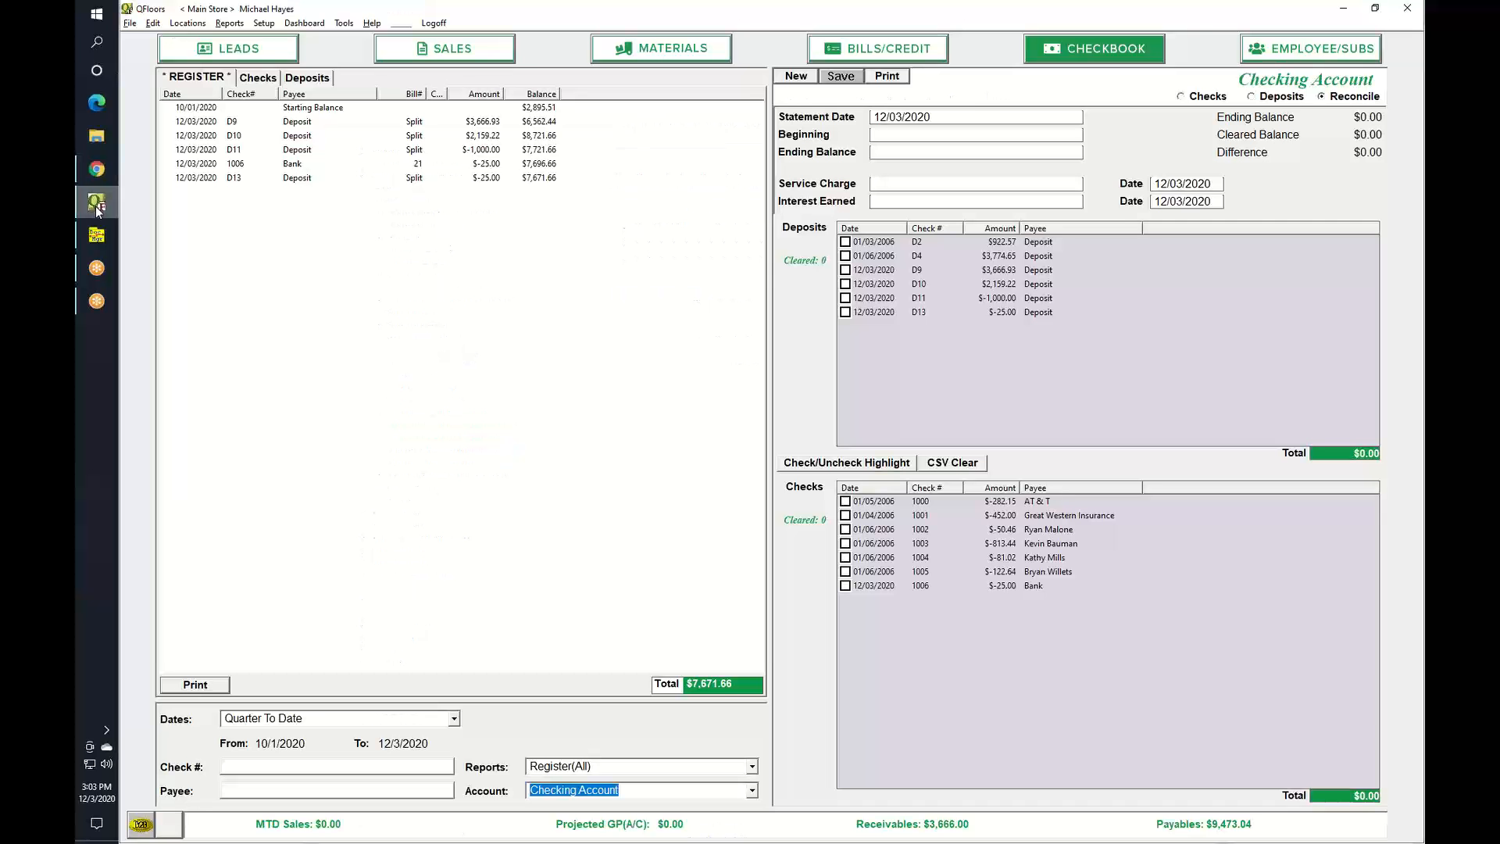
{"action": "left_click", "coordinate": [1353, 53]}
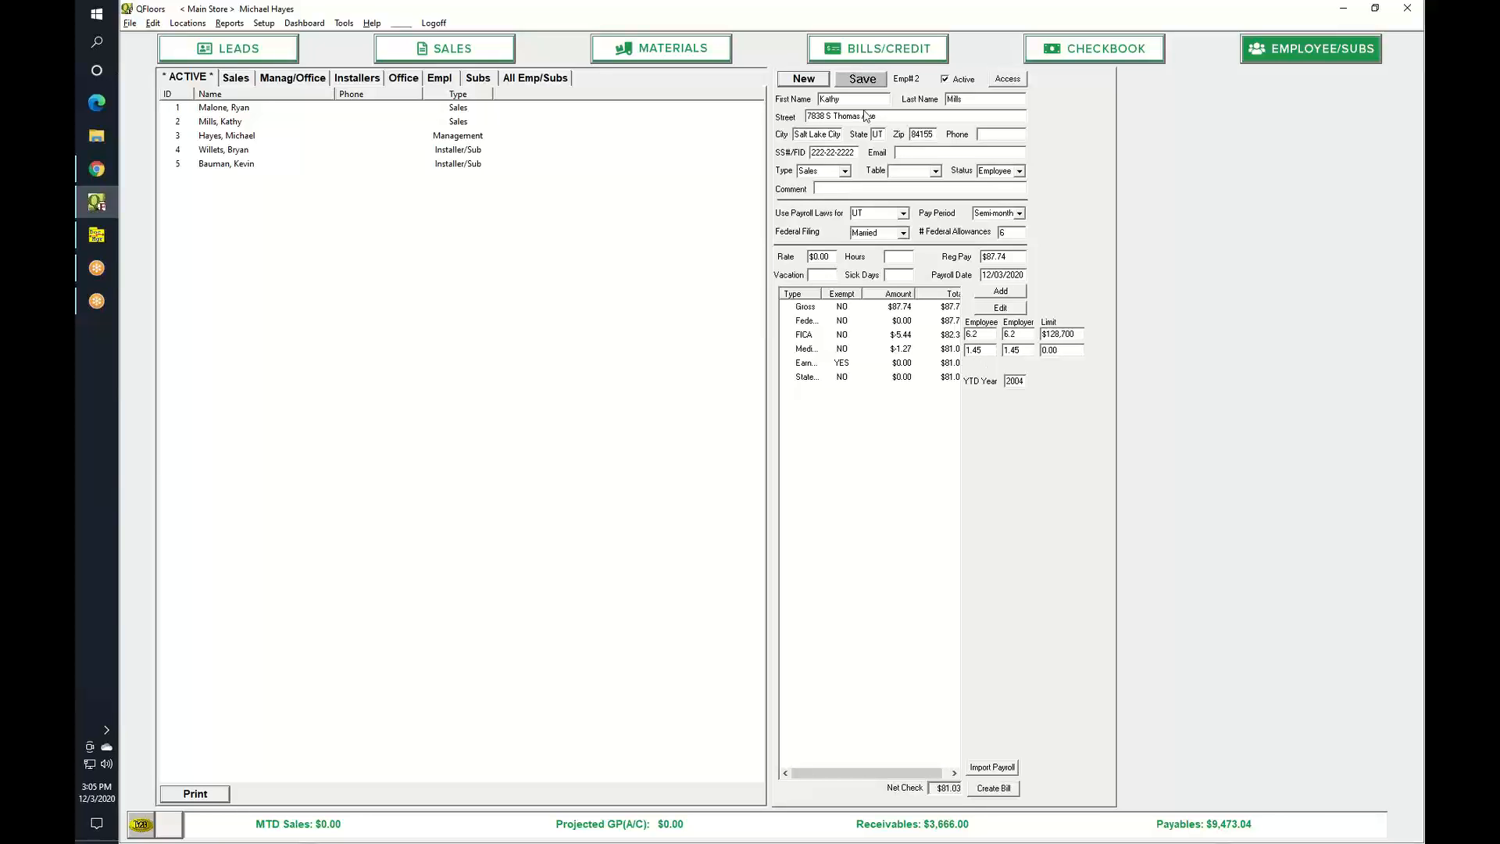
{"action": "left_click", "coordinate": [900, 53]}
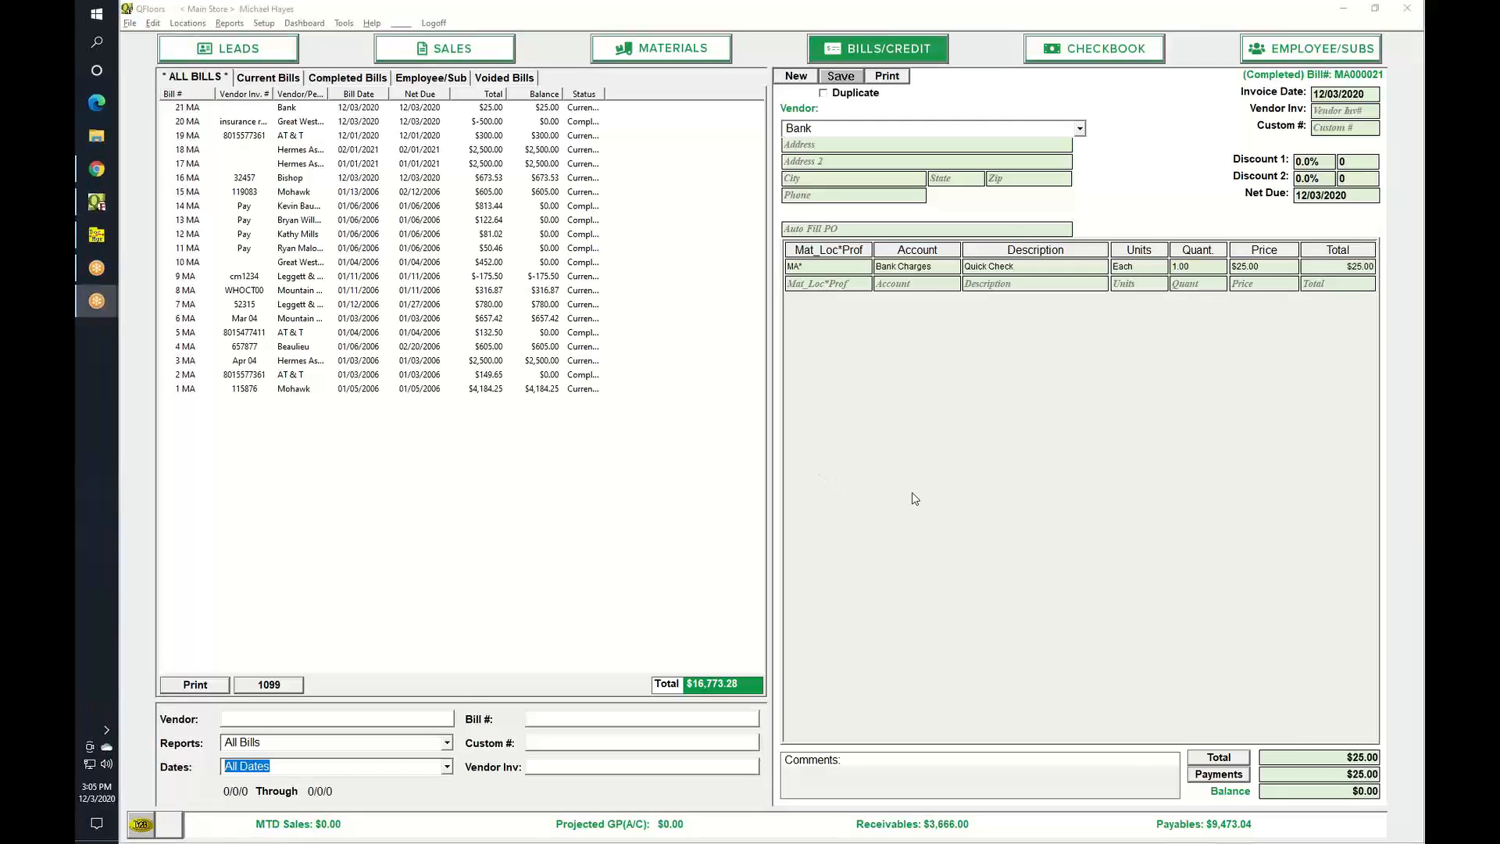
{"action": "left_click", "coordinate": [877, 274]}
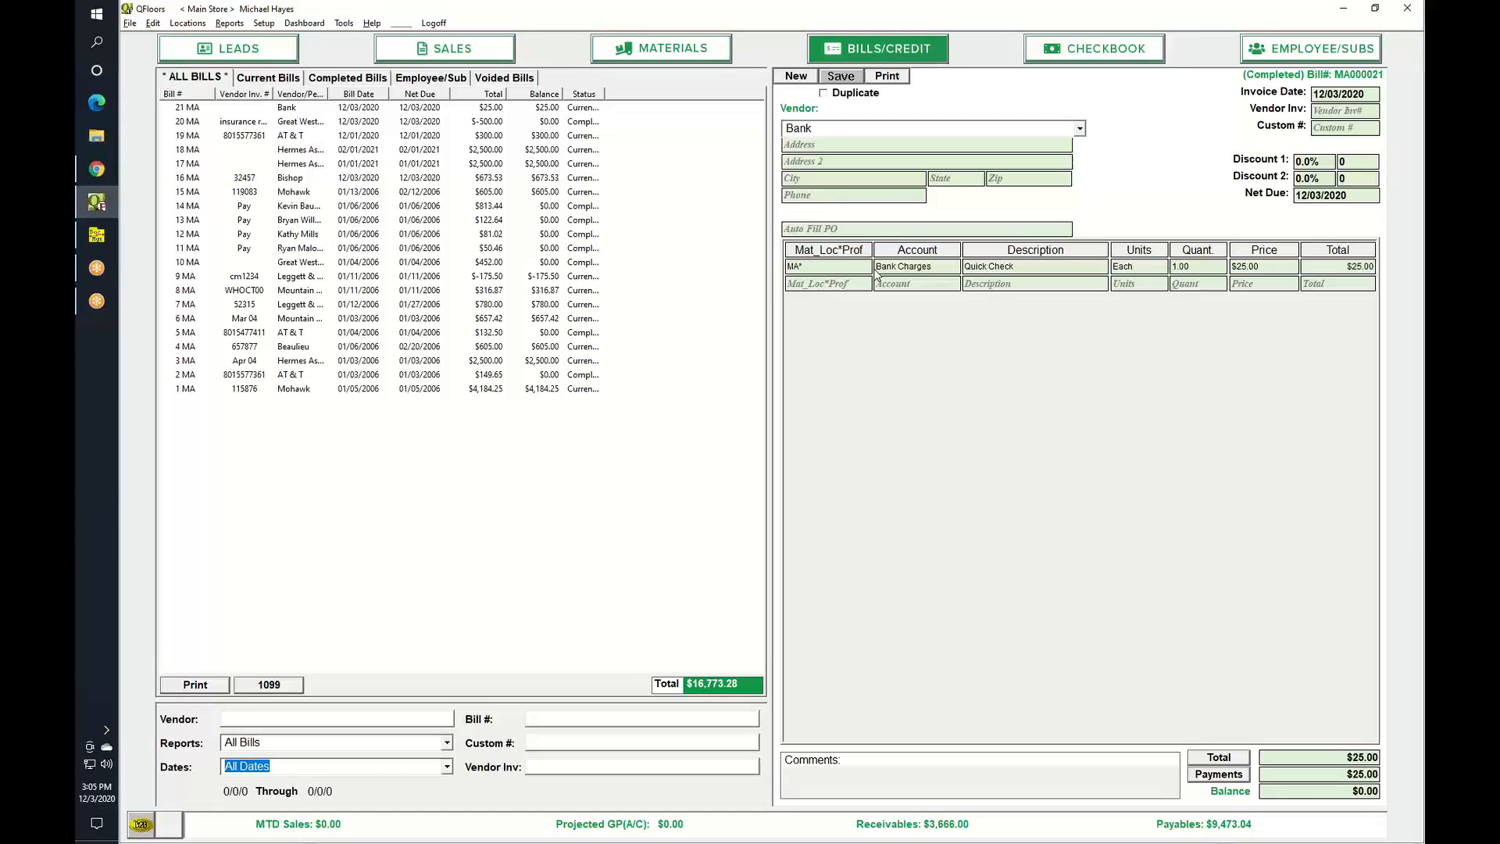
{"action": "left_click", "coordinate": [869, 230]}
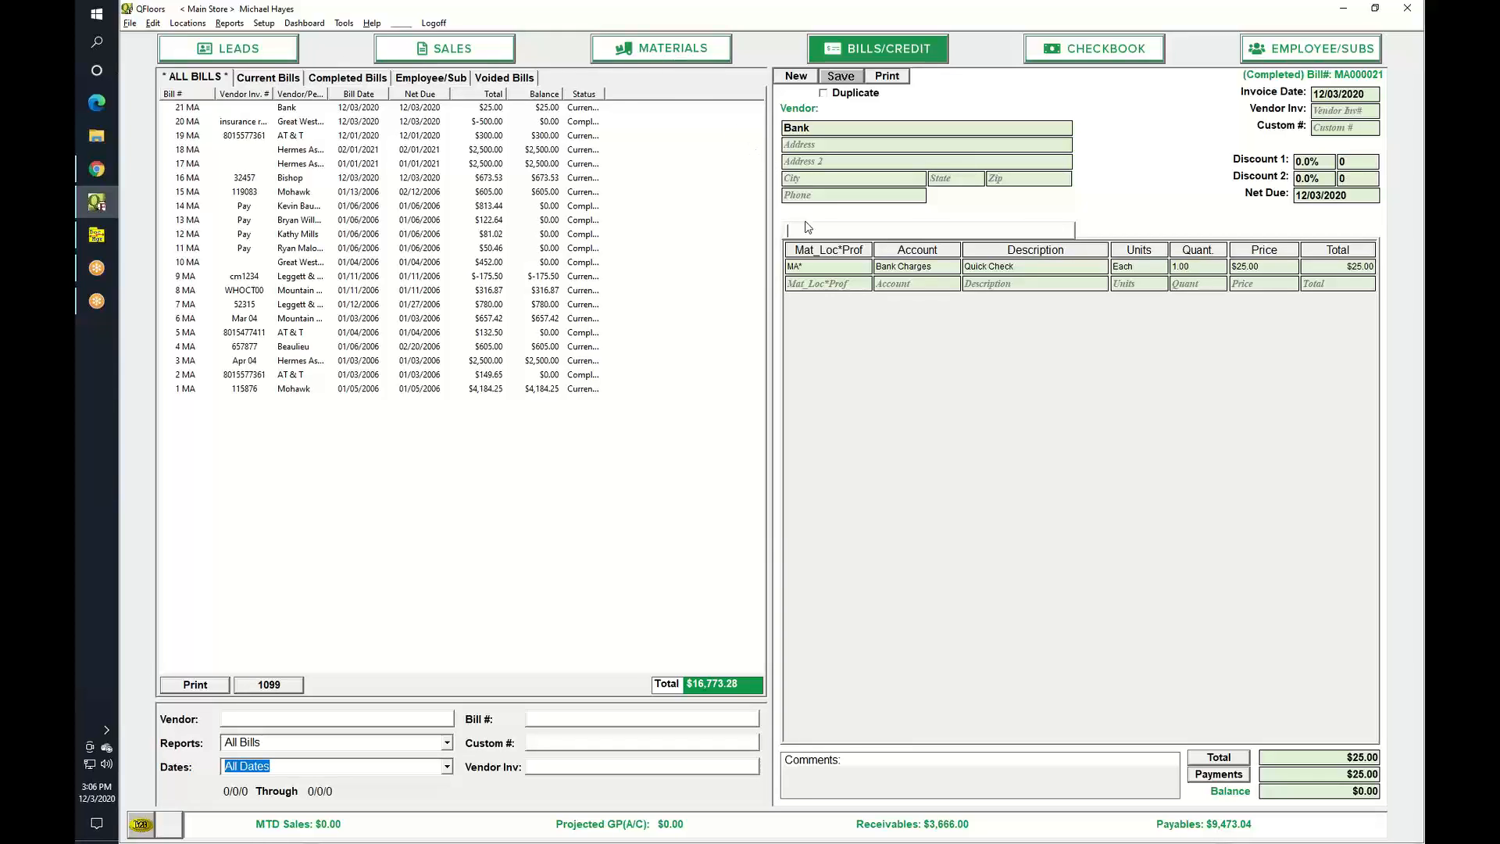
Step: View the on-order materials and open the record of employee 4, an installer/sub
{"action": "left_click", "coordinate": [672, 51]}
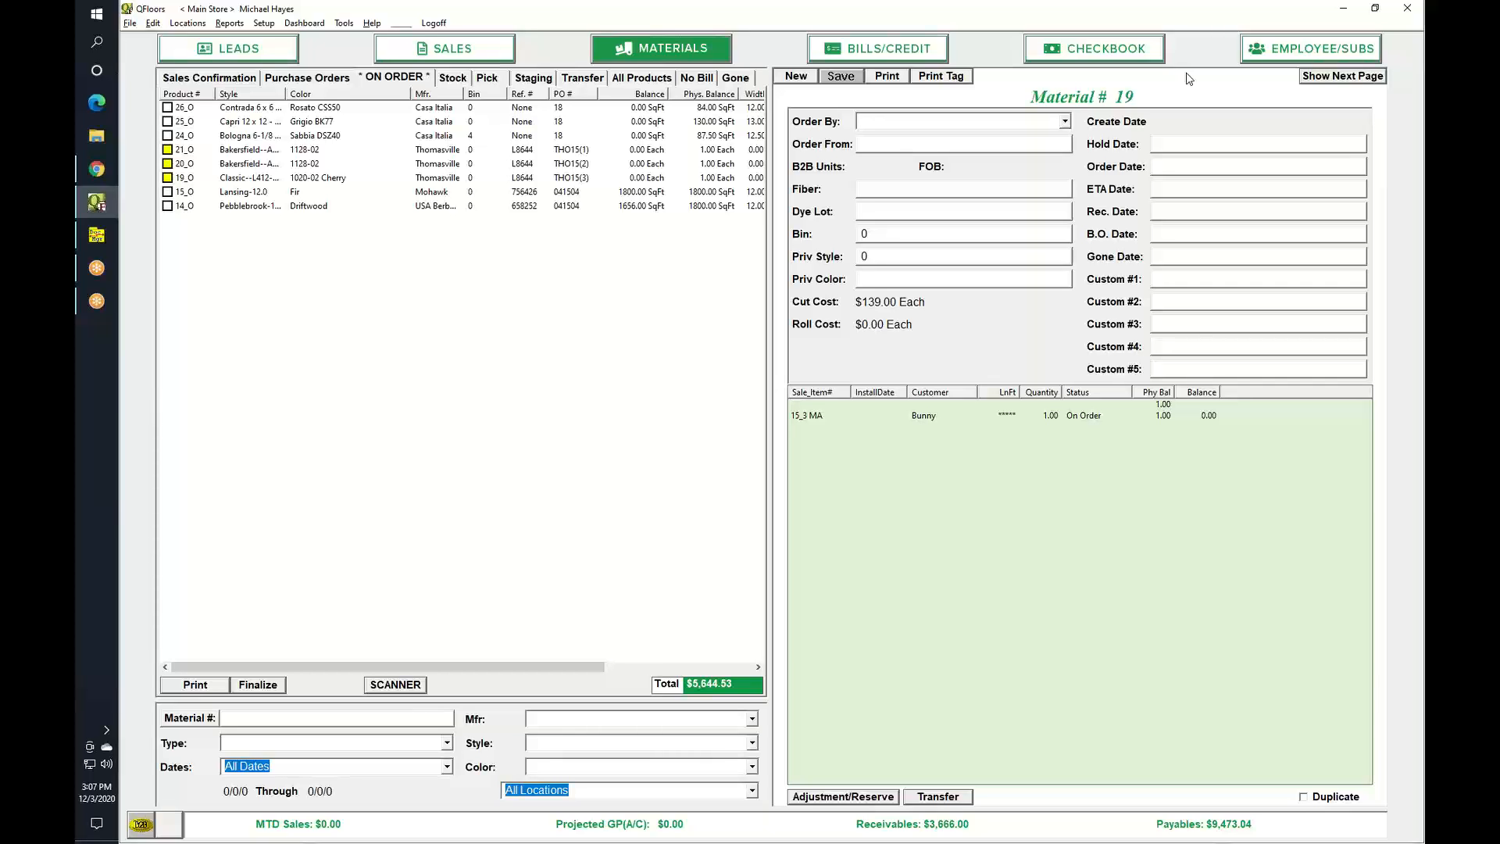
{"action": "left_click", "coordinate": [1276, 61]}
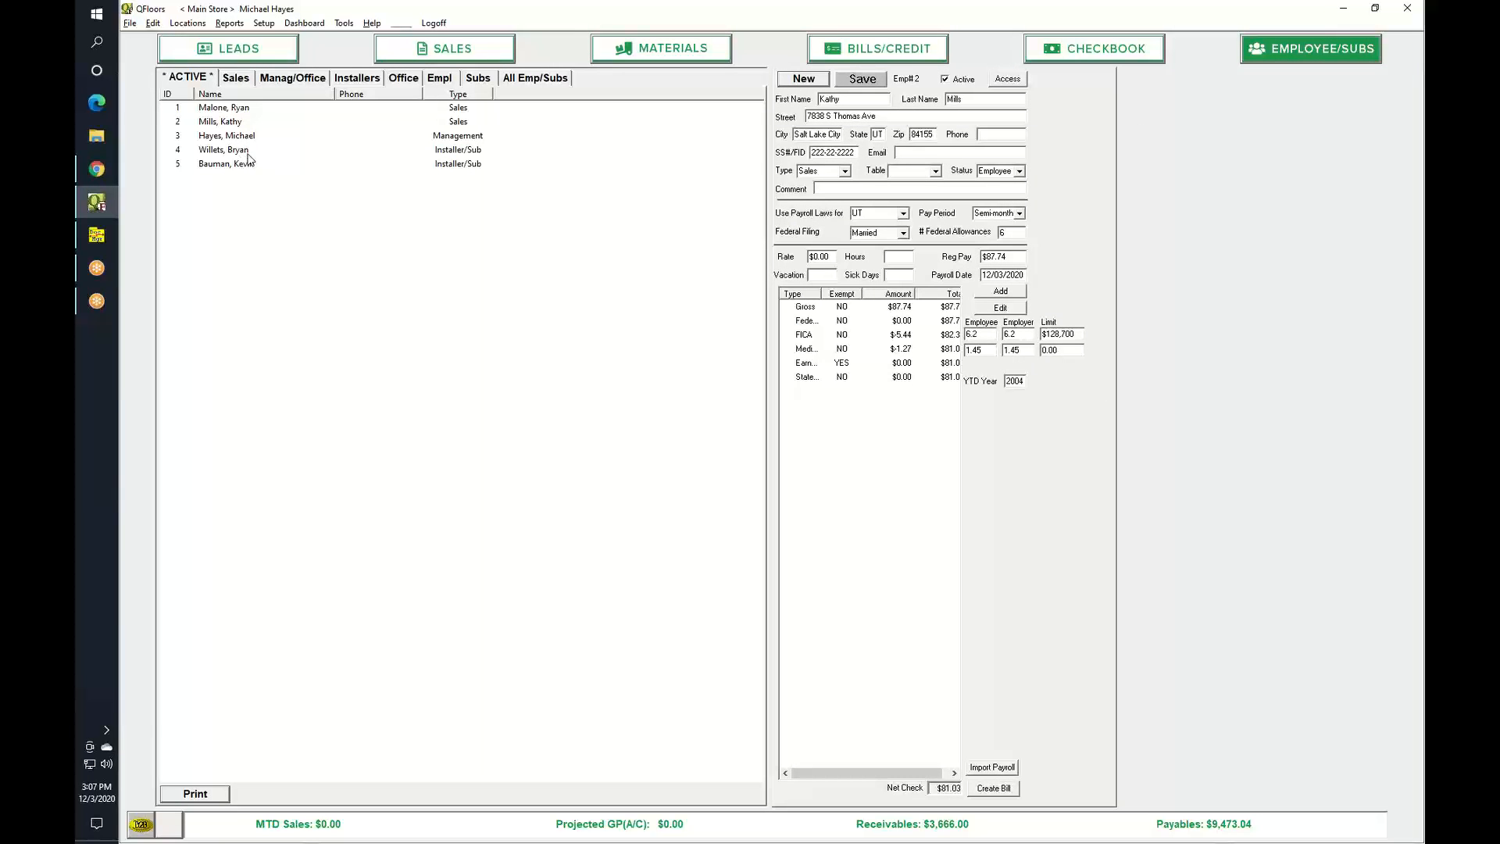
{"action": "left_click", "coordinate": [178, 150]}
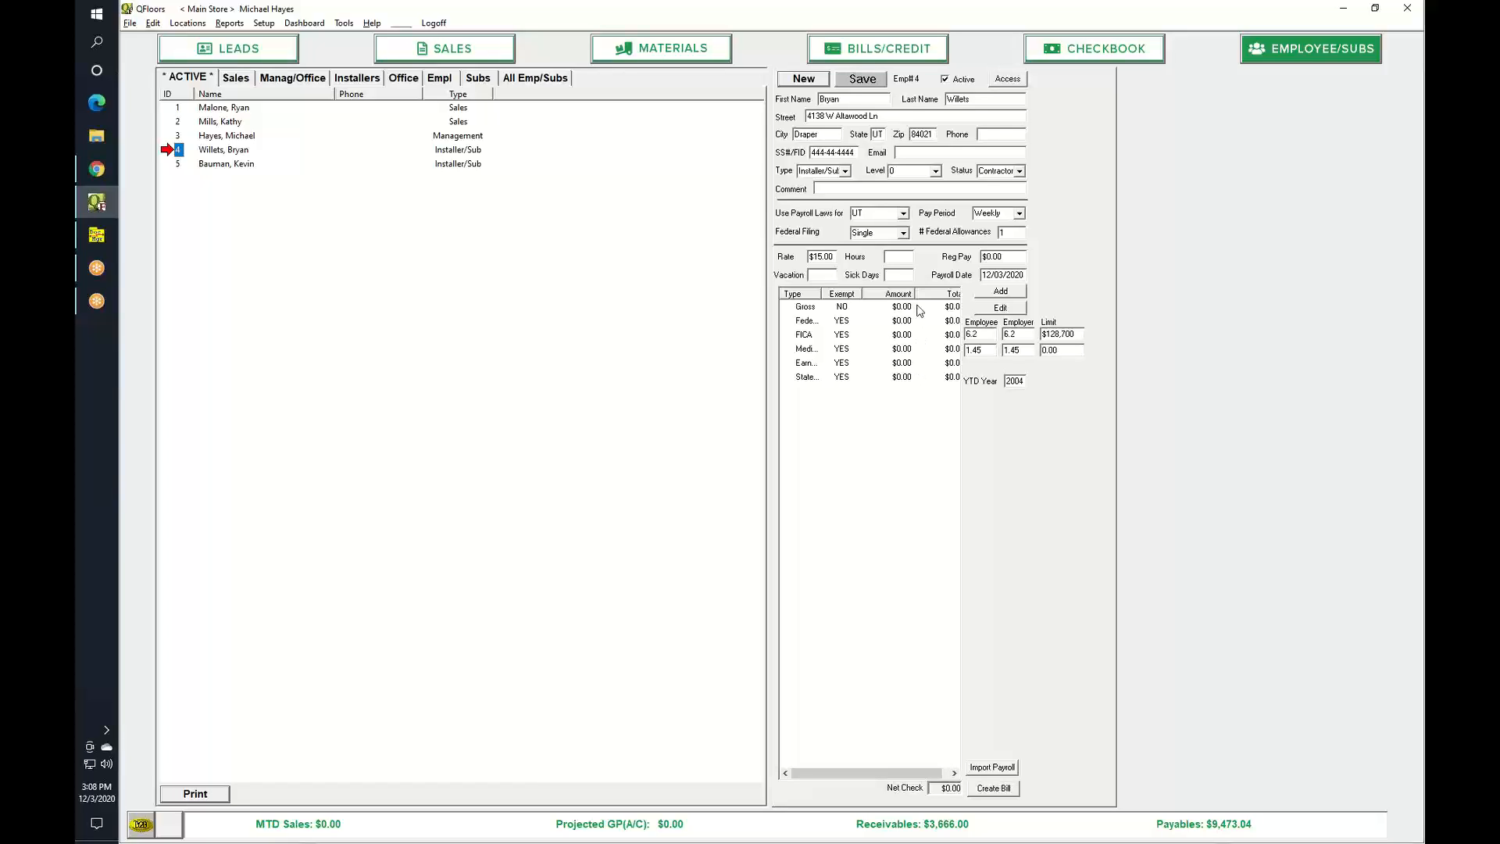
Step: Start a new bill without saving the previous blank one, and enter Payroll as the vendor
{"action": "left_click", "coordinate": [883, 51]}
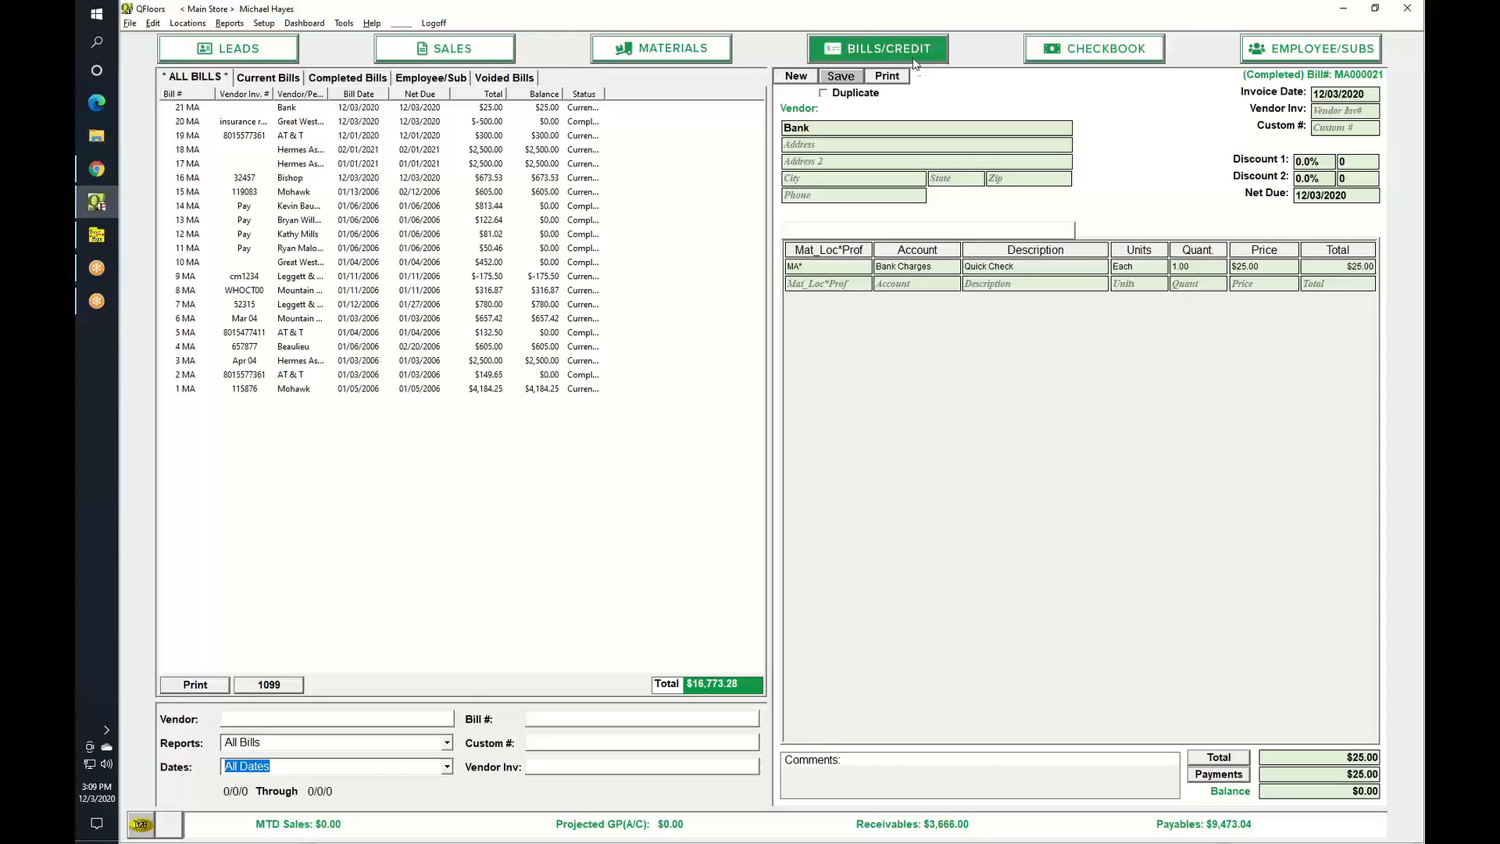
{"action": "left_click", "coordinate": [798, 77]}
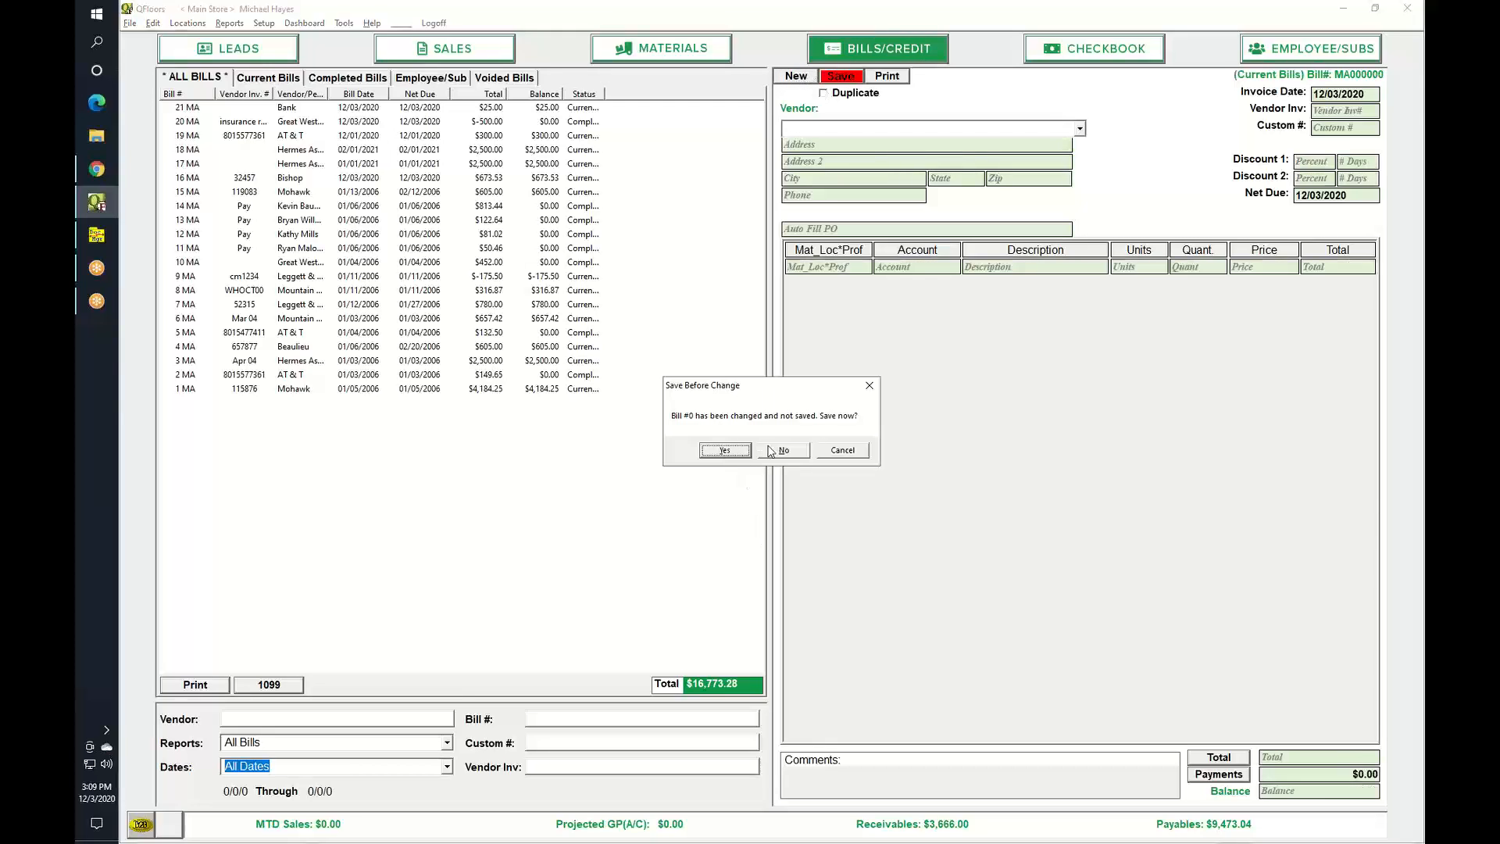
{"action": "left_click", "coordinate": [770, 450]}
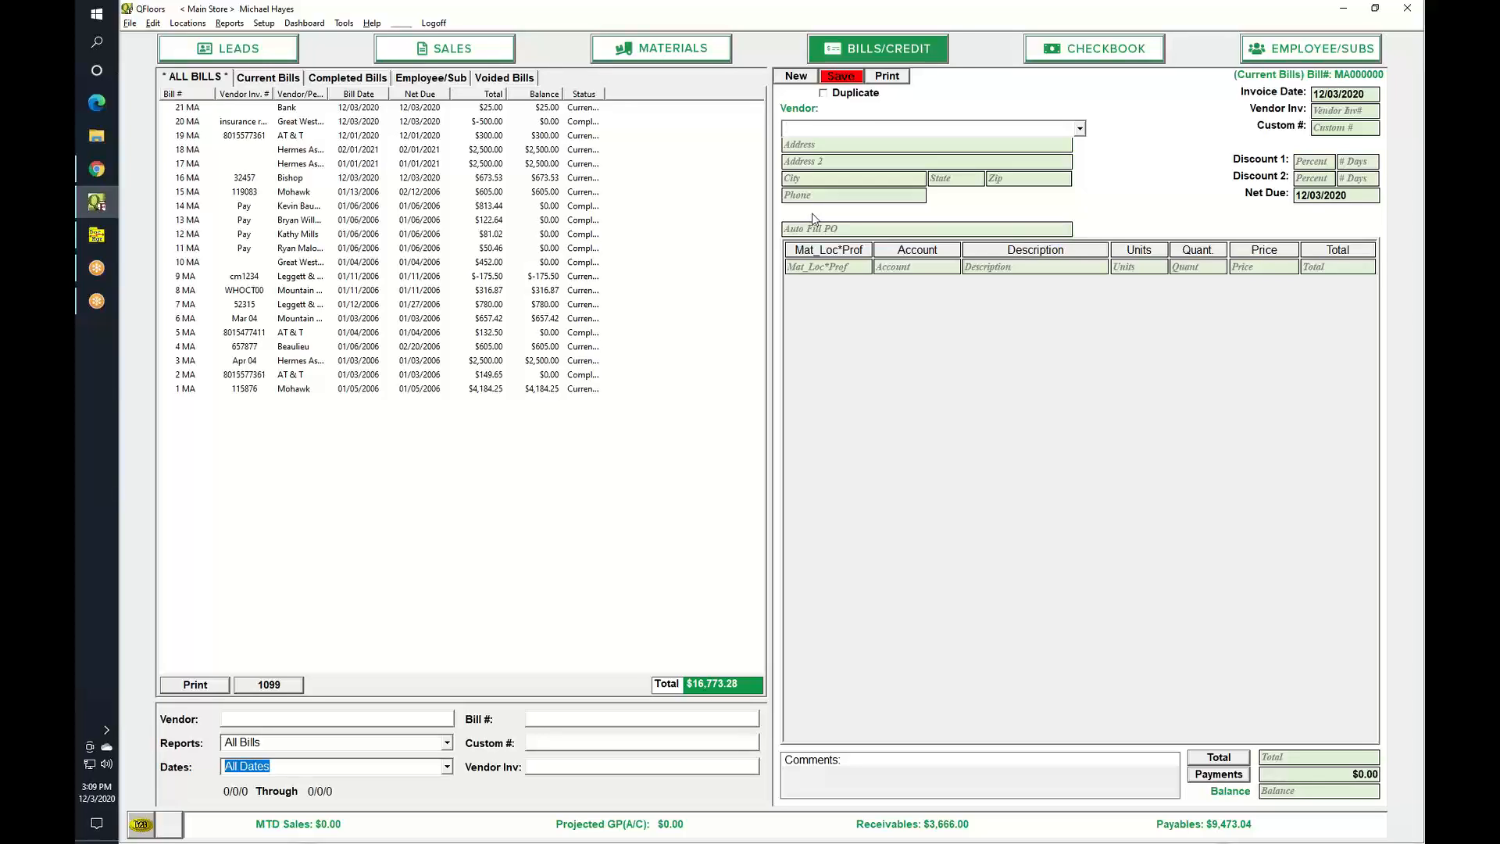
{"action": "type", "text": "Payroll"}
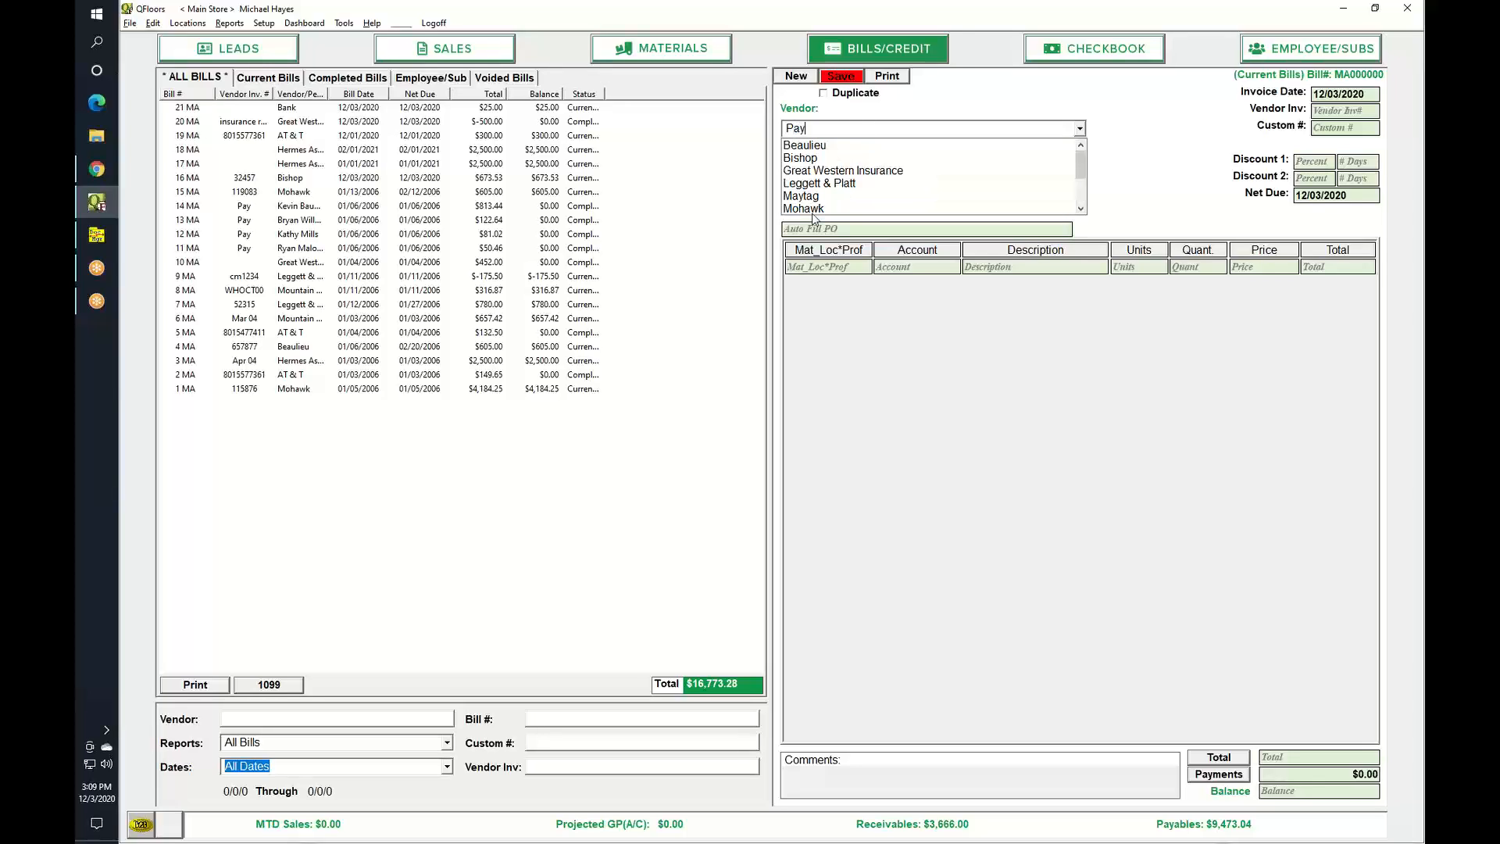
{"action": "key", "text": "Tab"}
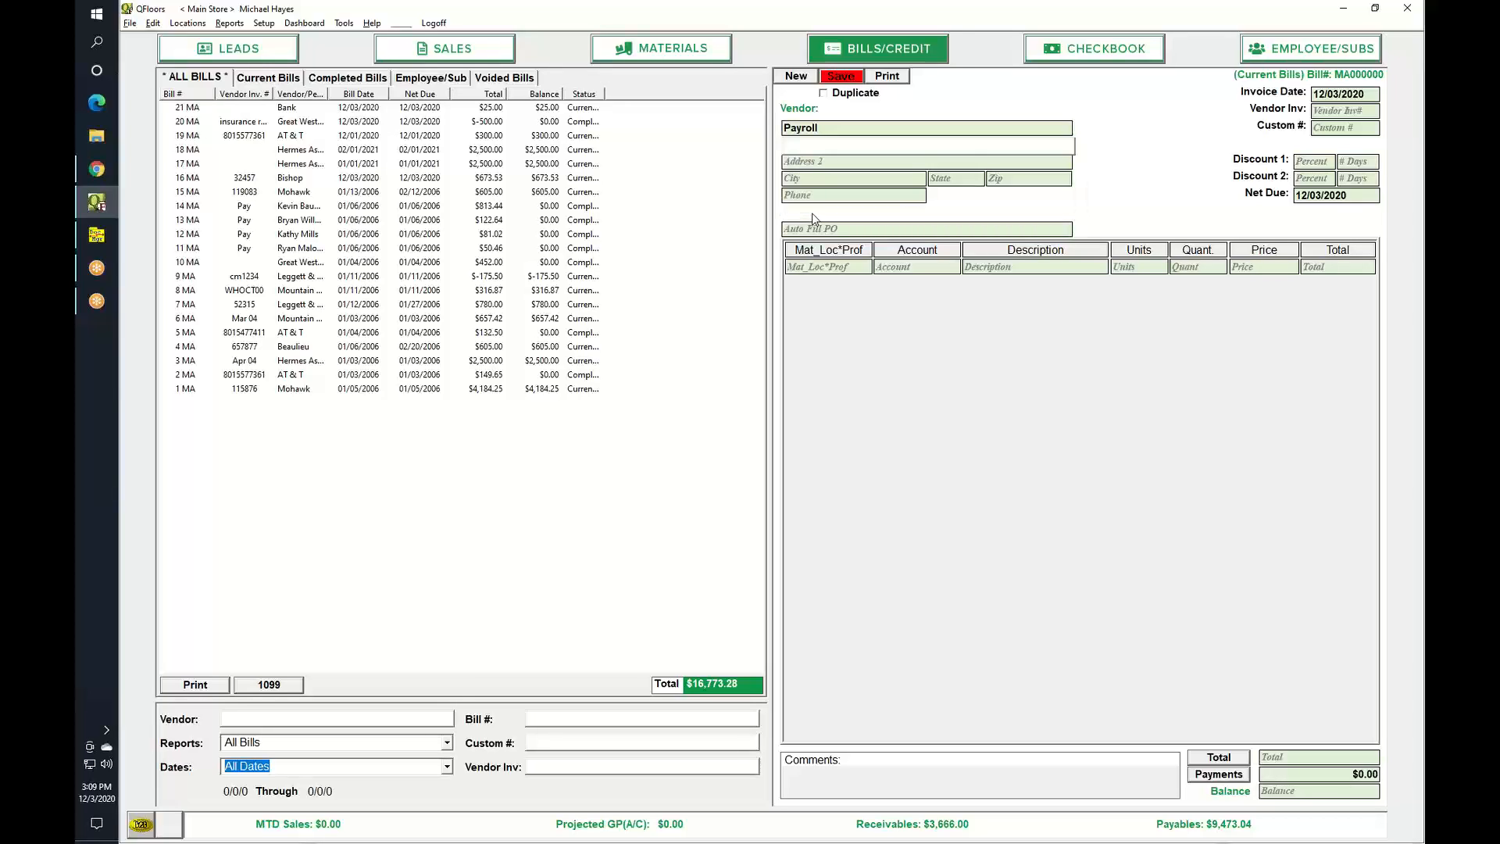
Step: Assign the Payroll bill's first line to the Main Store location and the Gross Pay account, keeping the default dates
{"action": "key", "text": "Tab"}
{"action": "key", "text": "Tab"}
{"action": "key", "text": "Tab"}
{"action": "key", "text": "Tab"}
{"action": "key", "text": "Tab"}
{"action": "key", "text": "Tab"}
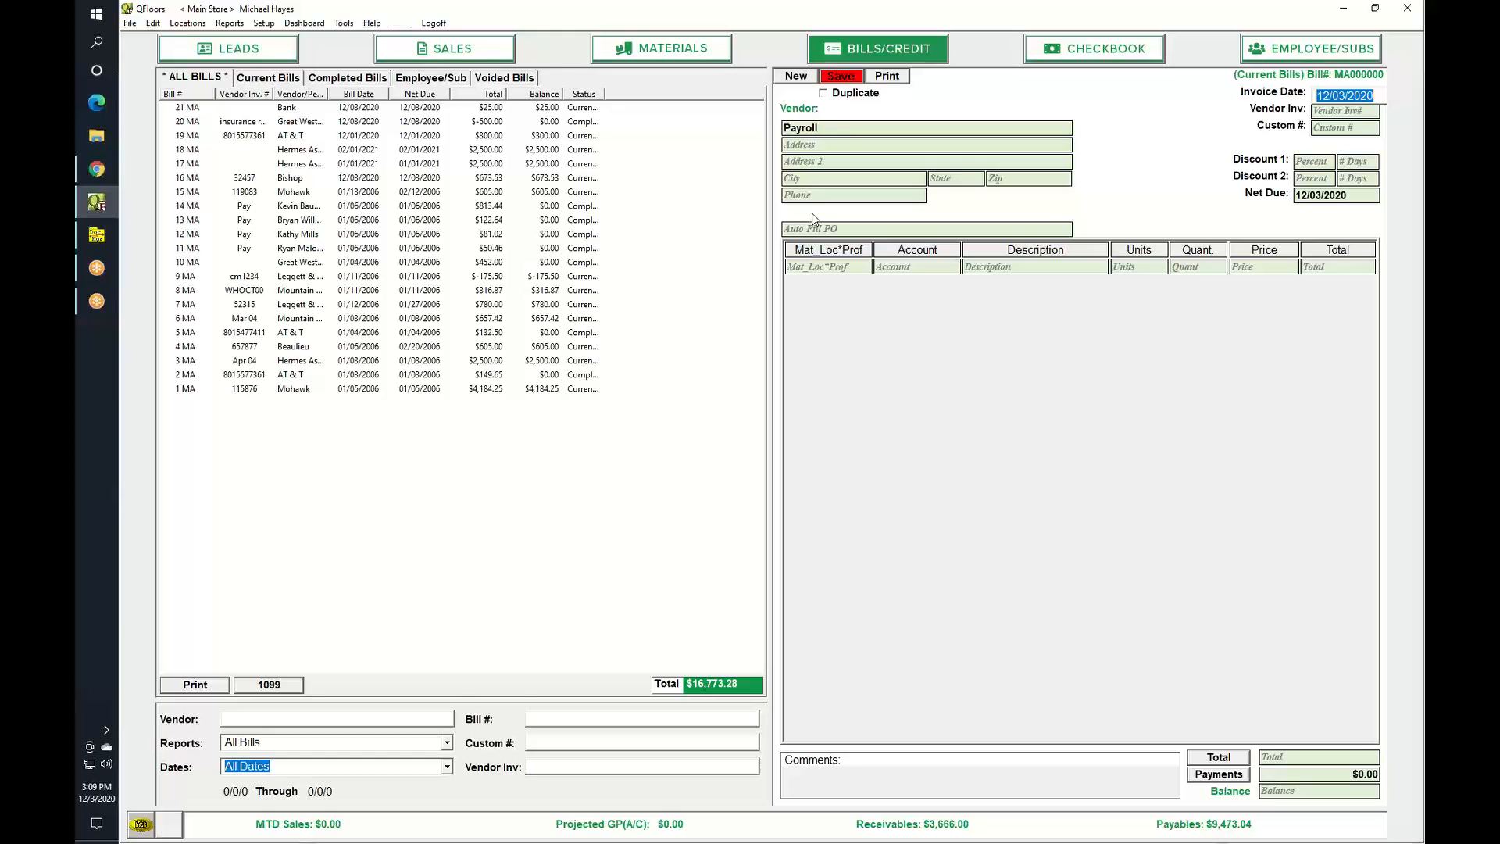
{"action": "key", "text": "Tab"}
{"action": "key", "text": "Tab"}
{"action": "key", "text": "Tab"}
{"action": "key", "text": "Tab"}
{"action": "key", "text": "Tab"}
{"action": "key", "text": "Tab"}
{"action": "key", "text": "Tab"}
{"action": "key", "text": "Tab"}
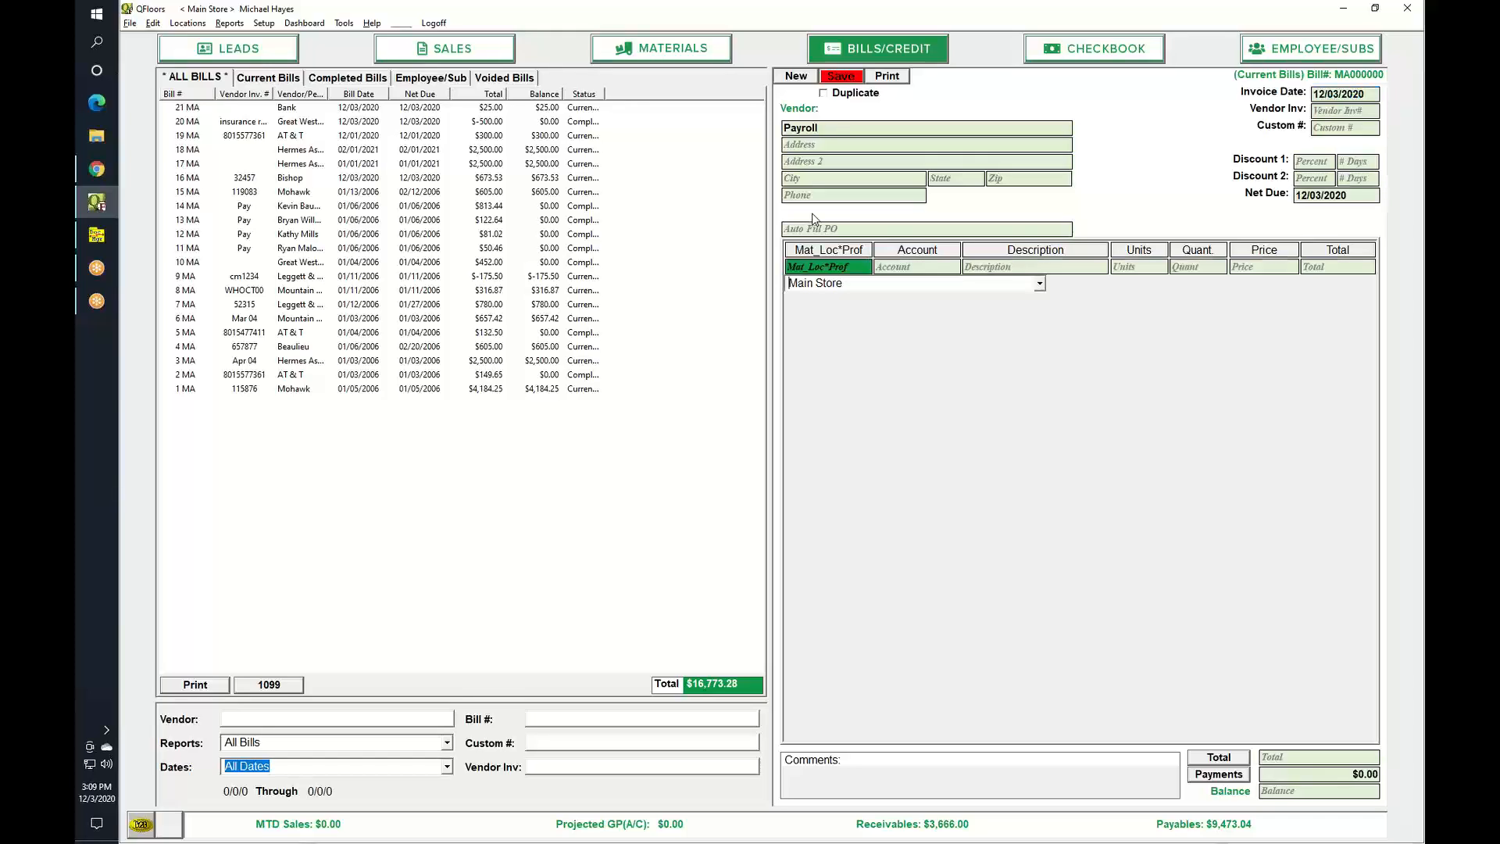
{"action": "key", "text": "Tab"}
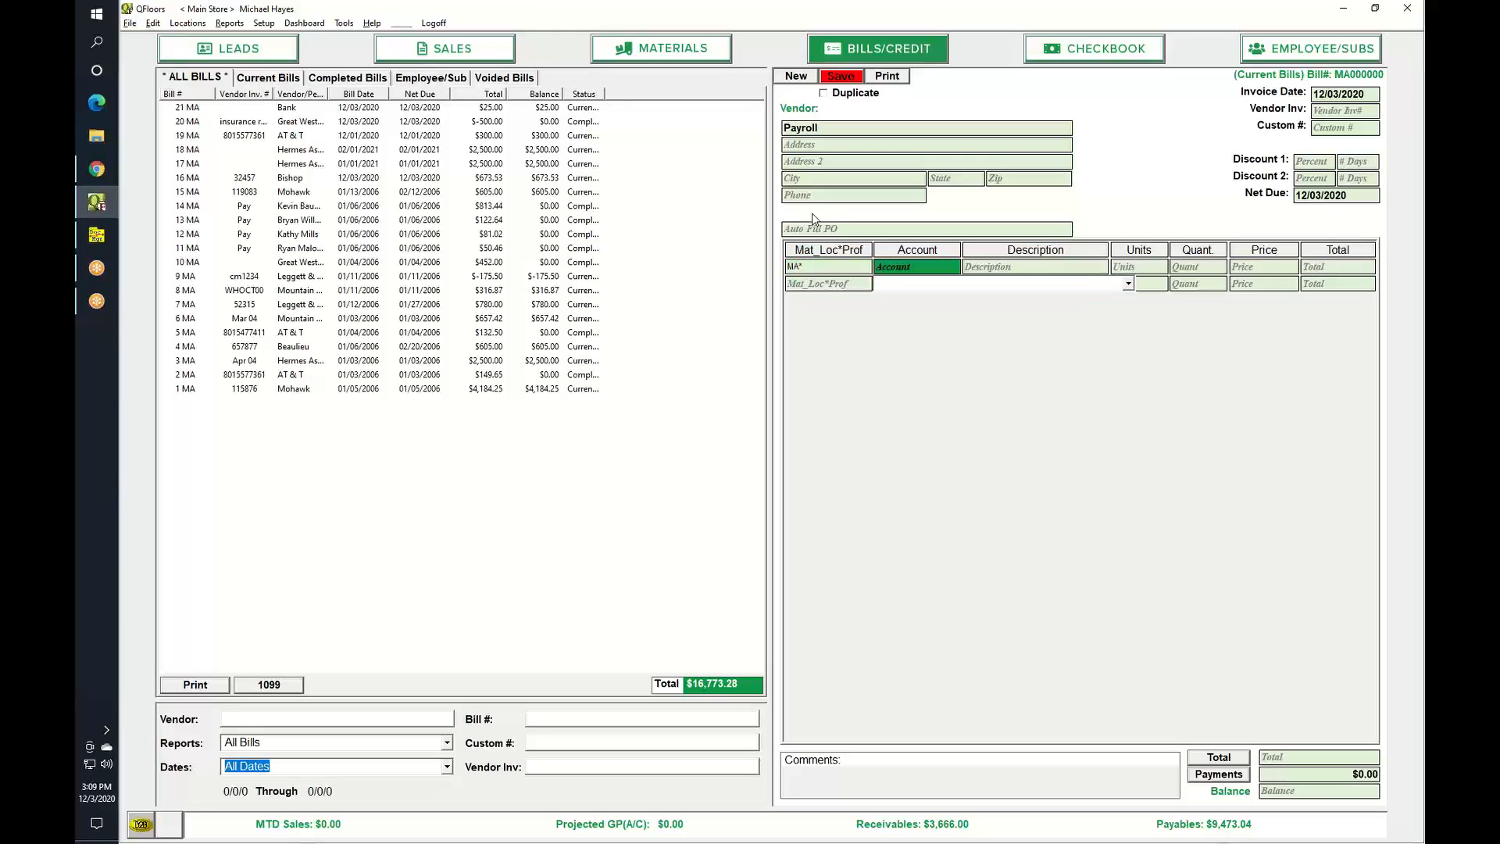
{"action": "type", "text": "t"}
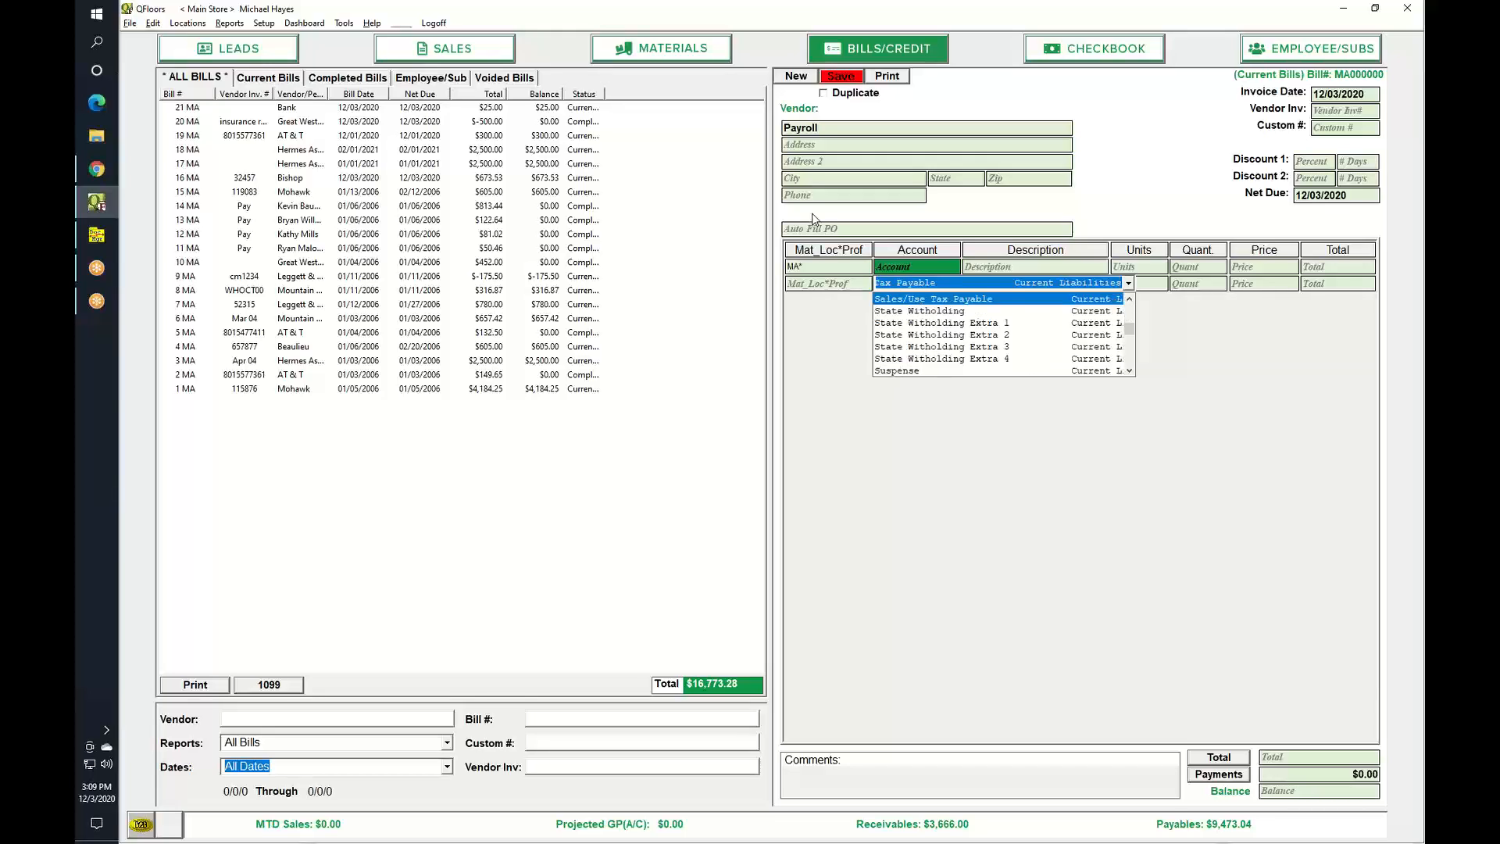
{"action": "type", "text": "a"}
{"action": "key", "text": "BackSpace"}
{"action": "key", "text": "BackSpace"}
{"action": "key", "text": "BackSpace"}
{"action": "key", "text": "BackSpace"}
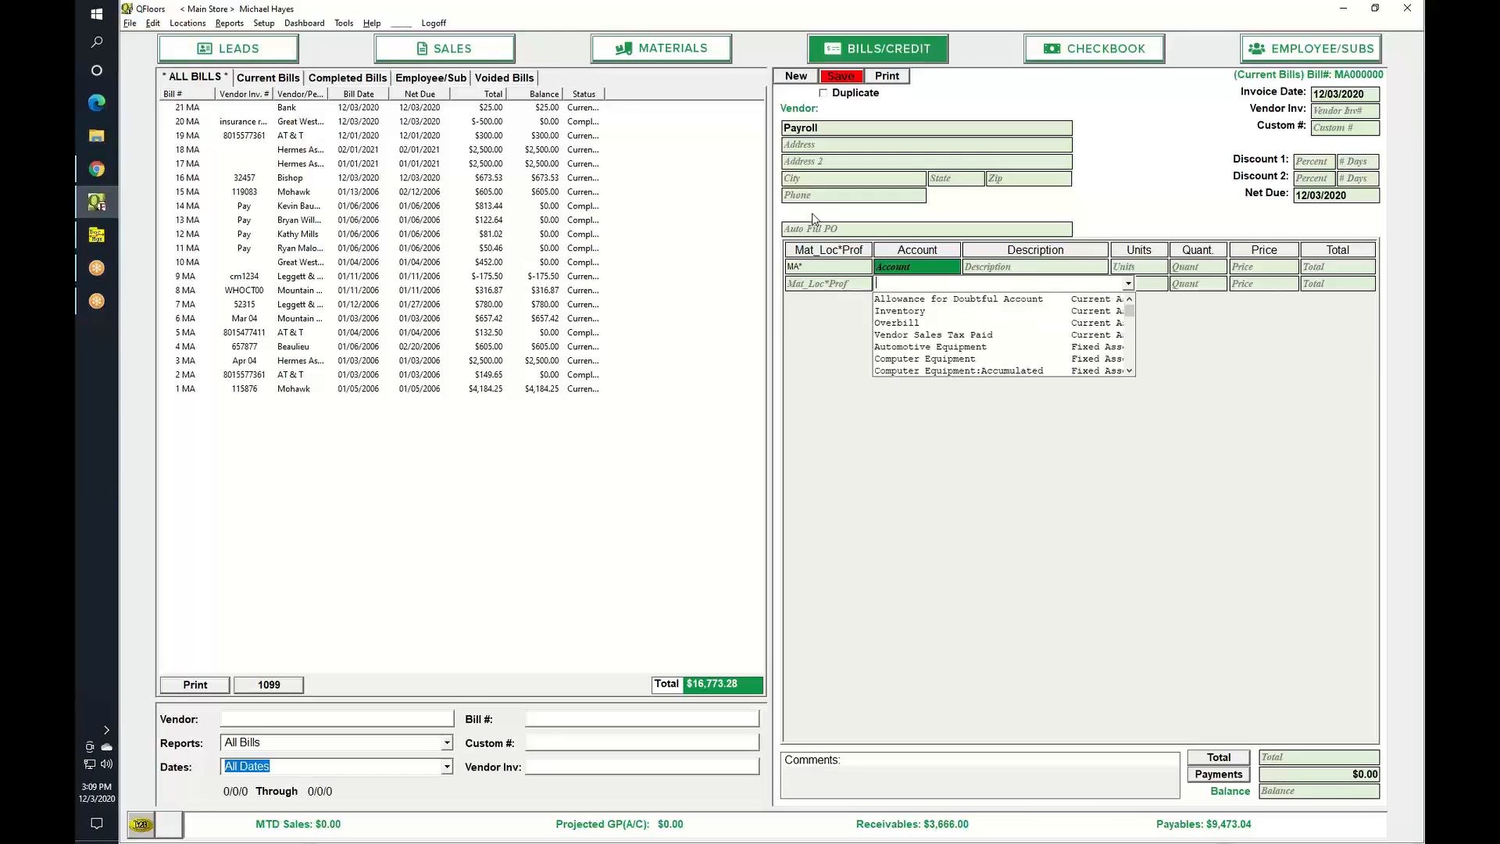
{"action": "type", "text": "g"}
{"action": "key", "text": "Tab"}
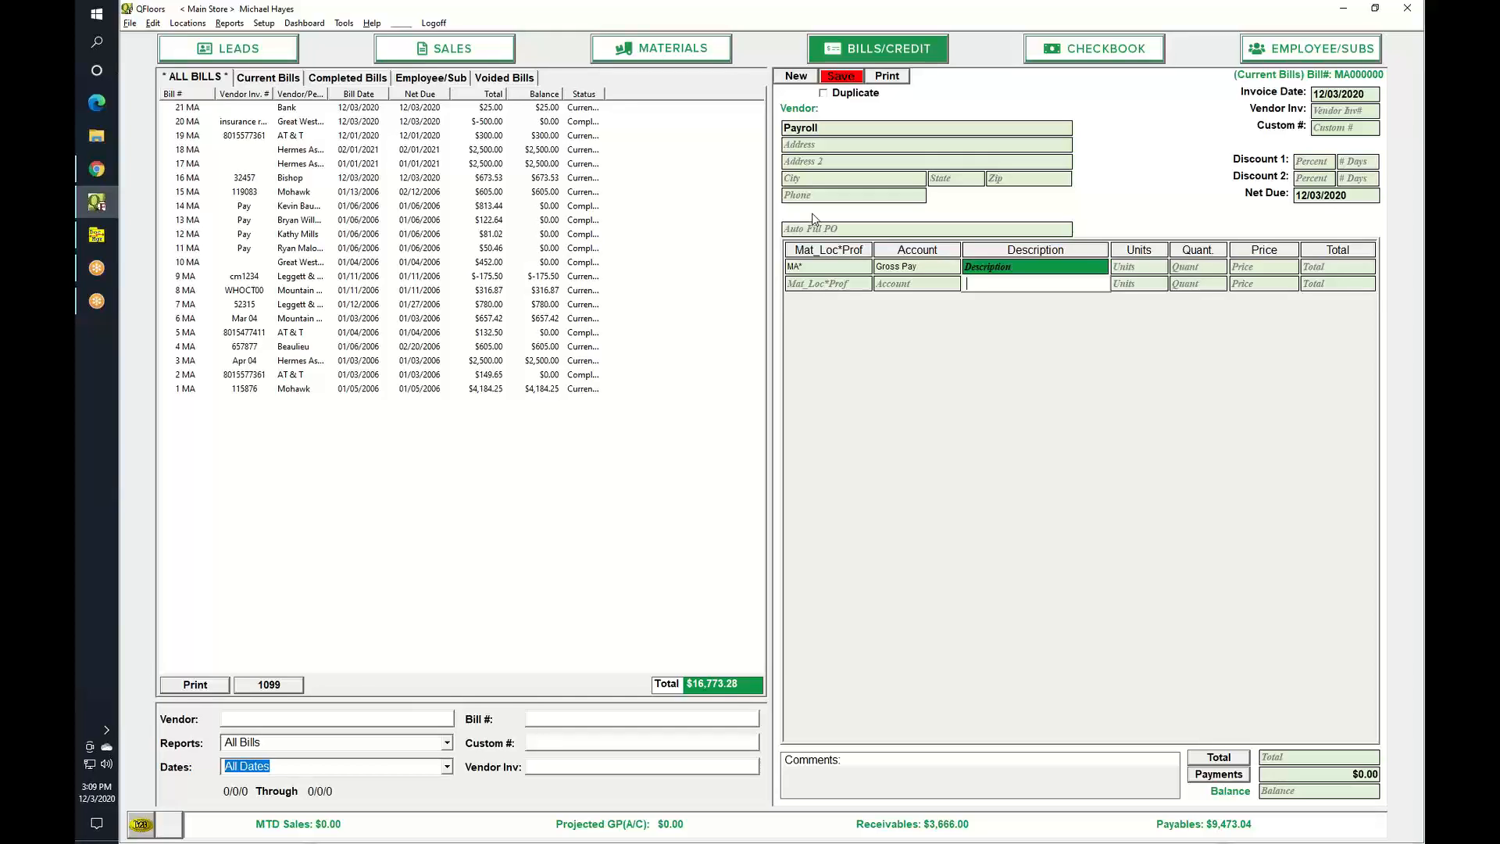
Step: Complete the Gross Pay line with unit Each, quantity 1 and price 15000, leaving the description blank
{"action": "key", "text": "Tab"}
{"action": "type", "text": "Each"}
{"action": "key", "text": "Tab"}
{"action": "type", "text": "1"}
{"action": "key", "text": "Tab"}
{"action": "type", "text": "1"}
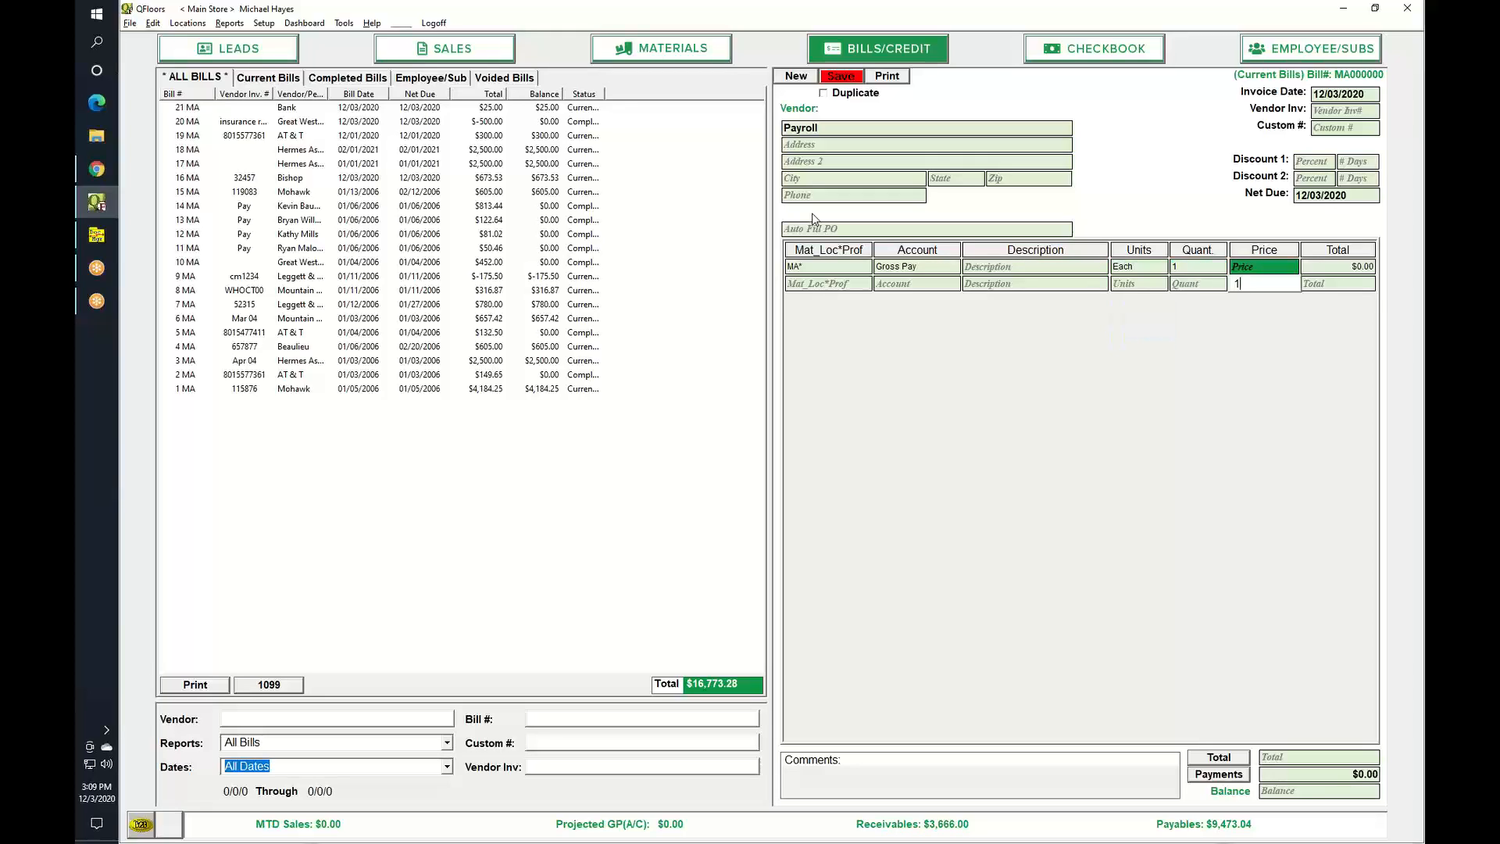
{"action": "type", "text": "5000"}
{"action": "key", "text": "Tab"}
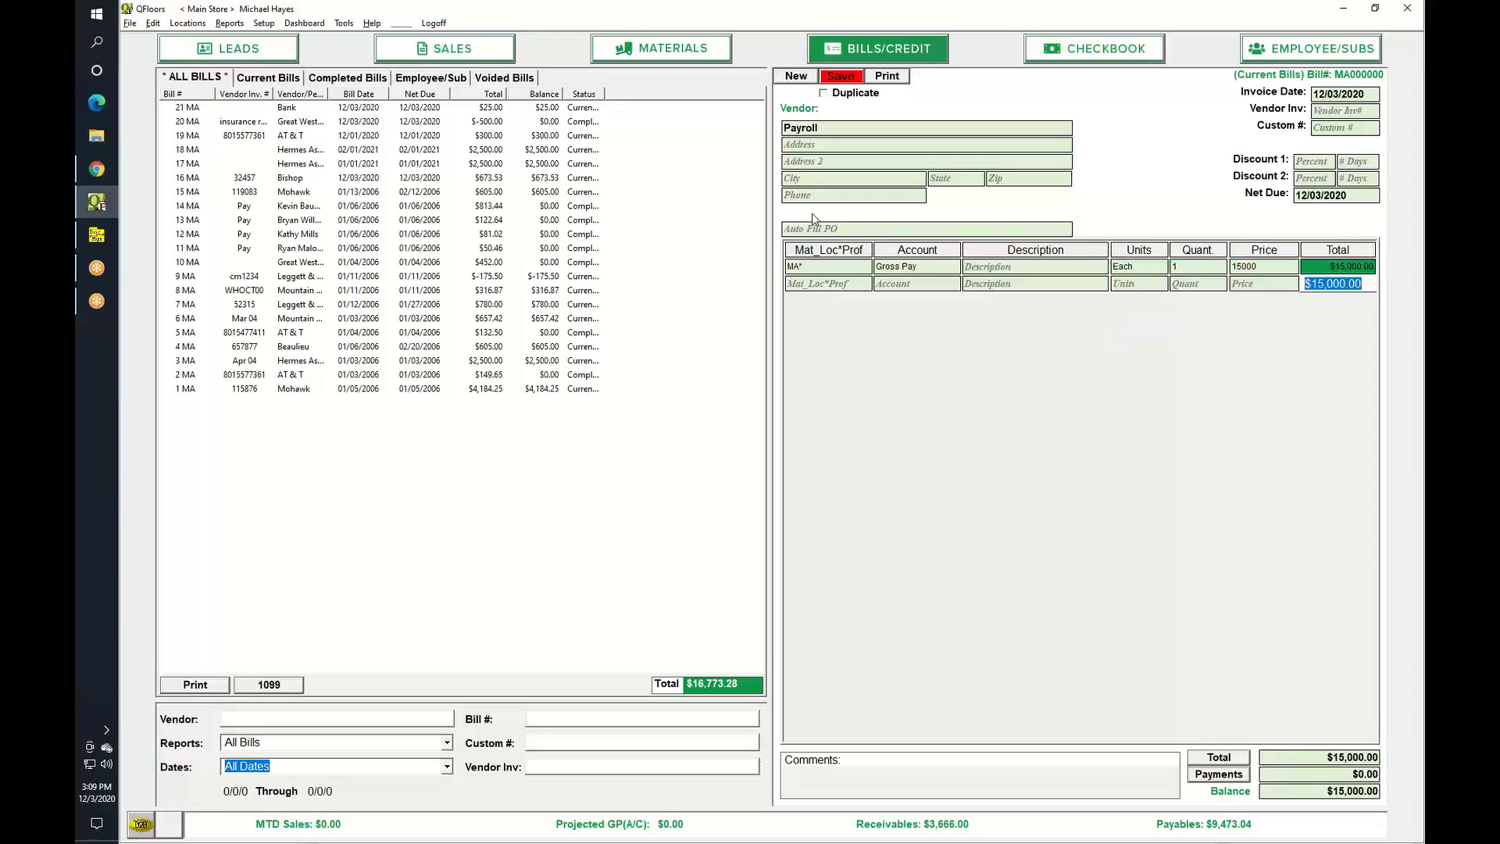
Step: Start the Payroll bill's second line with the Main Store location and the Payroll Expenses account
{"action": "key", "text": "Tab"}
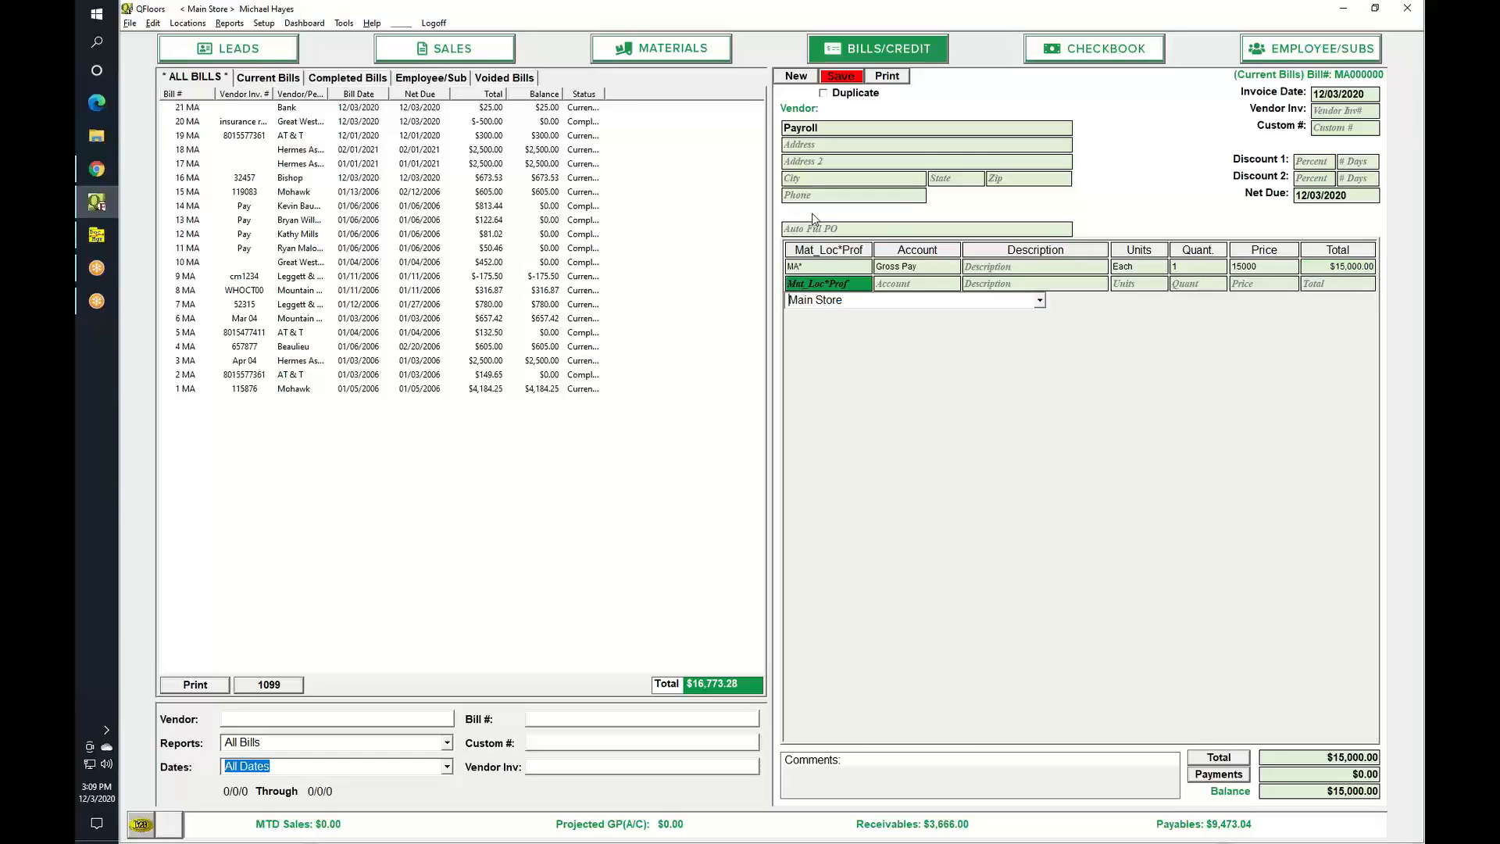
{"action": "key", "text": "Tab"}
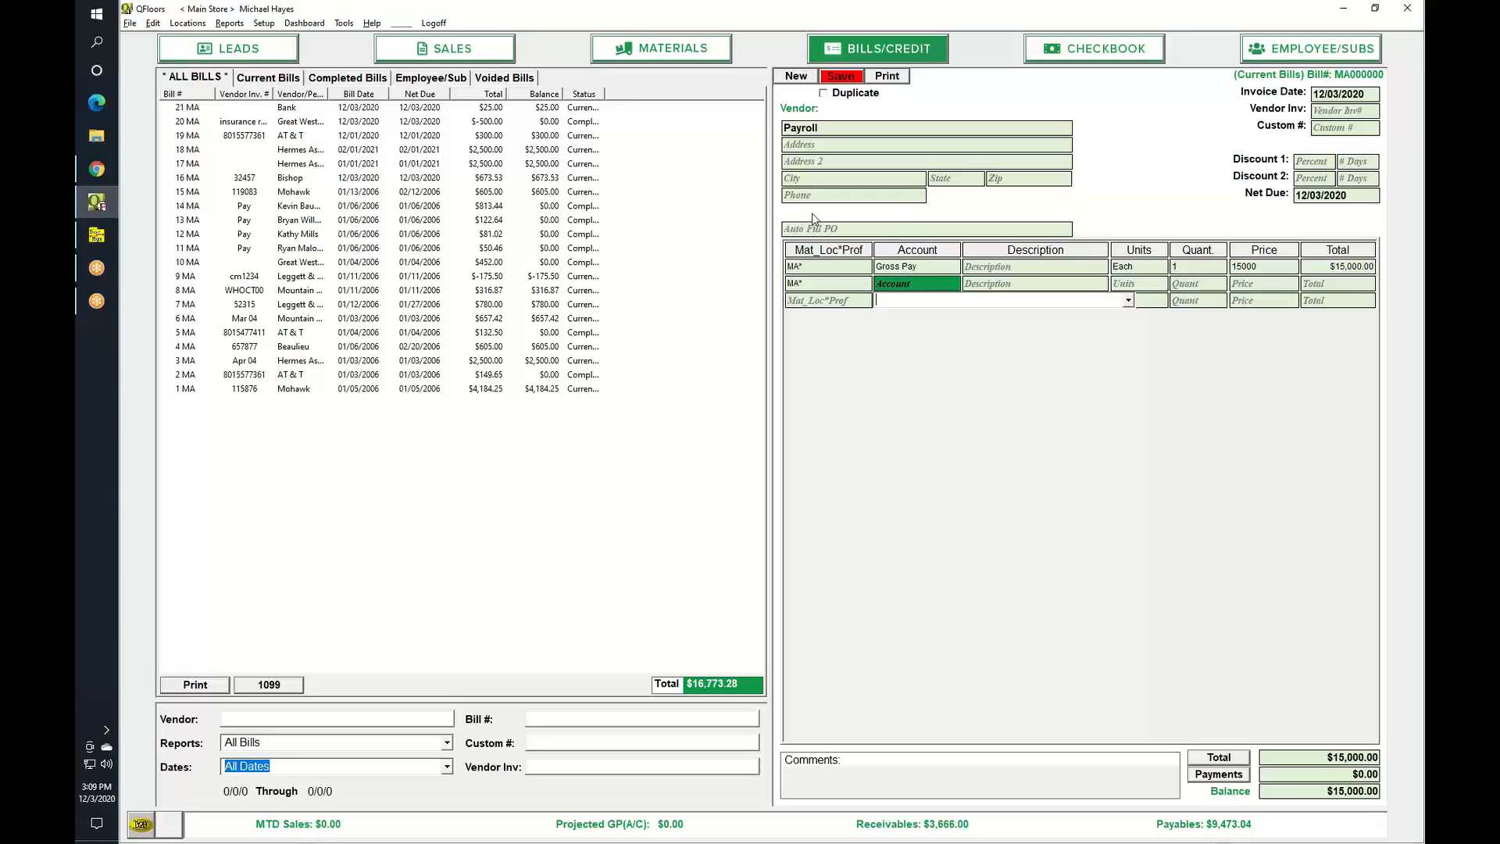
{"action": "type", "text": "Pa"}
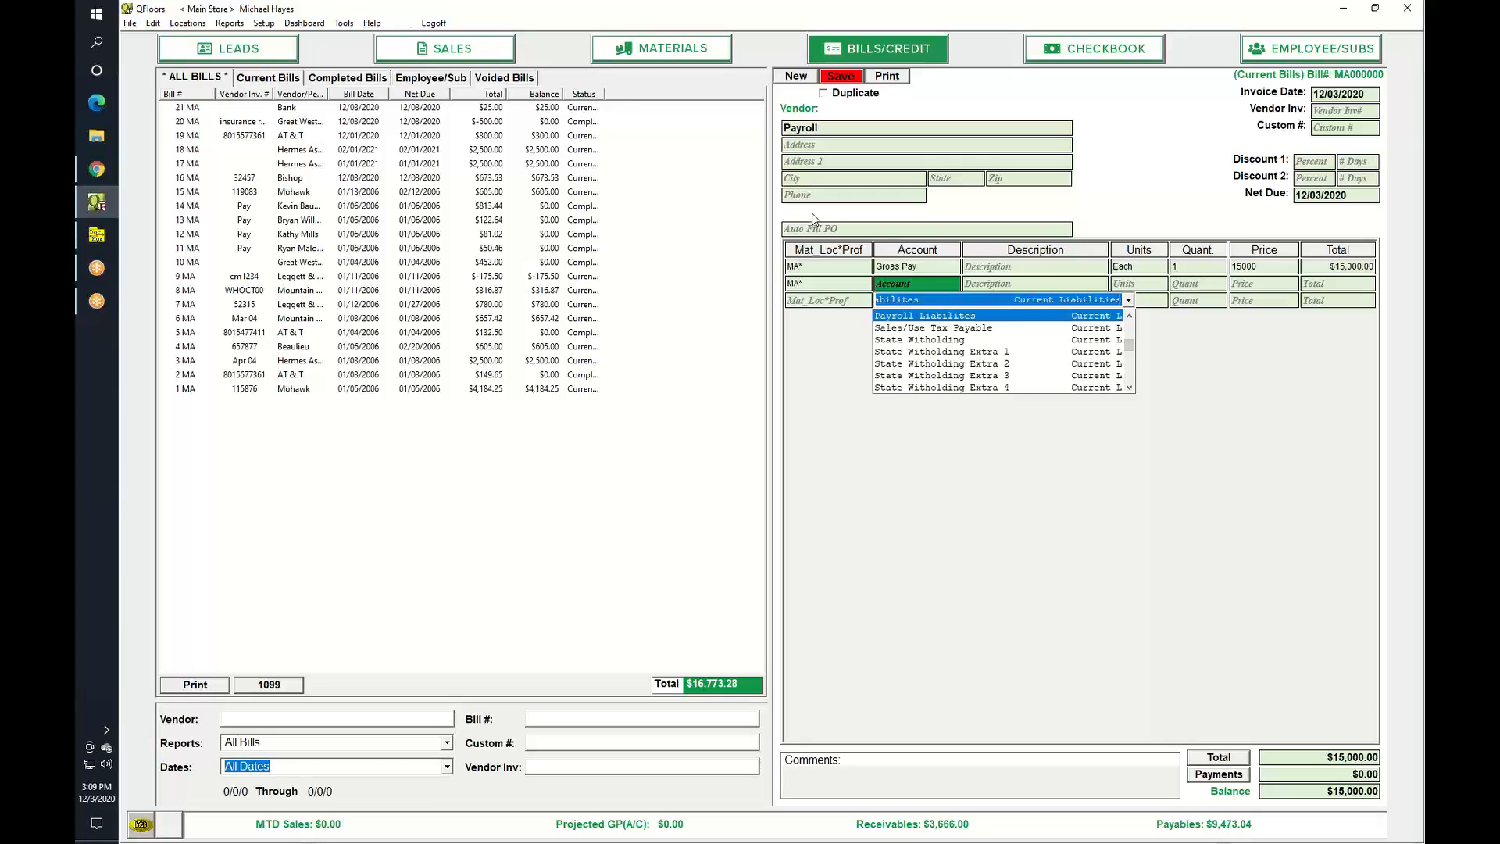
{"action": "key", "text": "Down"}
{"action": "type", "text": "Payroll E"}
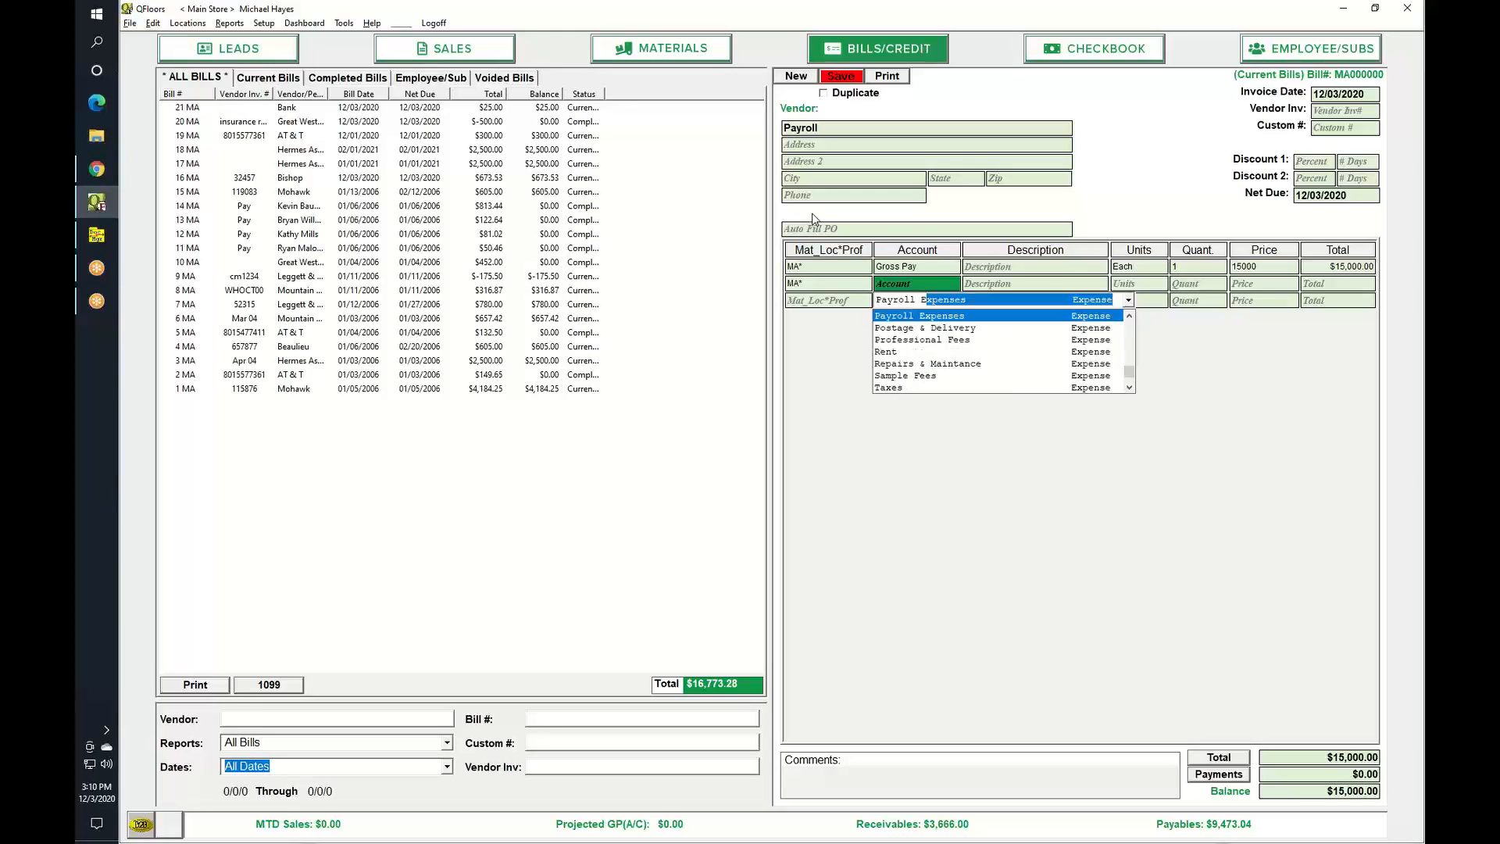
{"action": "key", "text": "Tab"}
Step: Complete the Payroll Expenses line with description "employer portion", unit Each, quantity 1 and price 1290
{"action": "type", "text": "employr"}
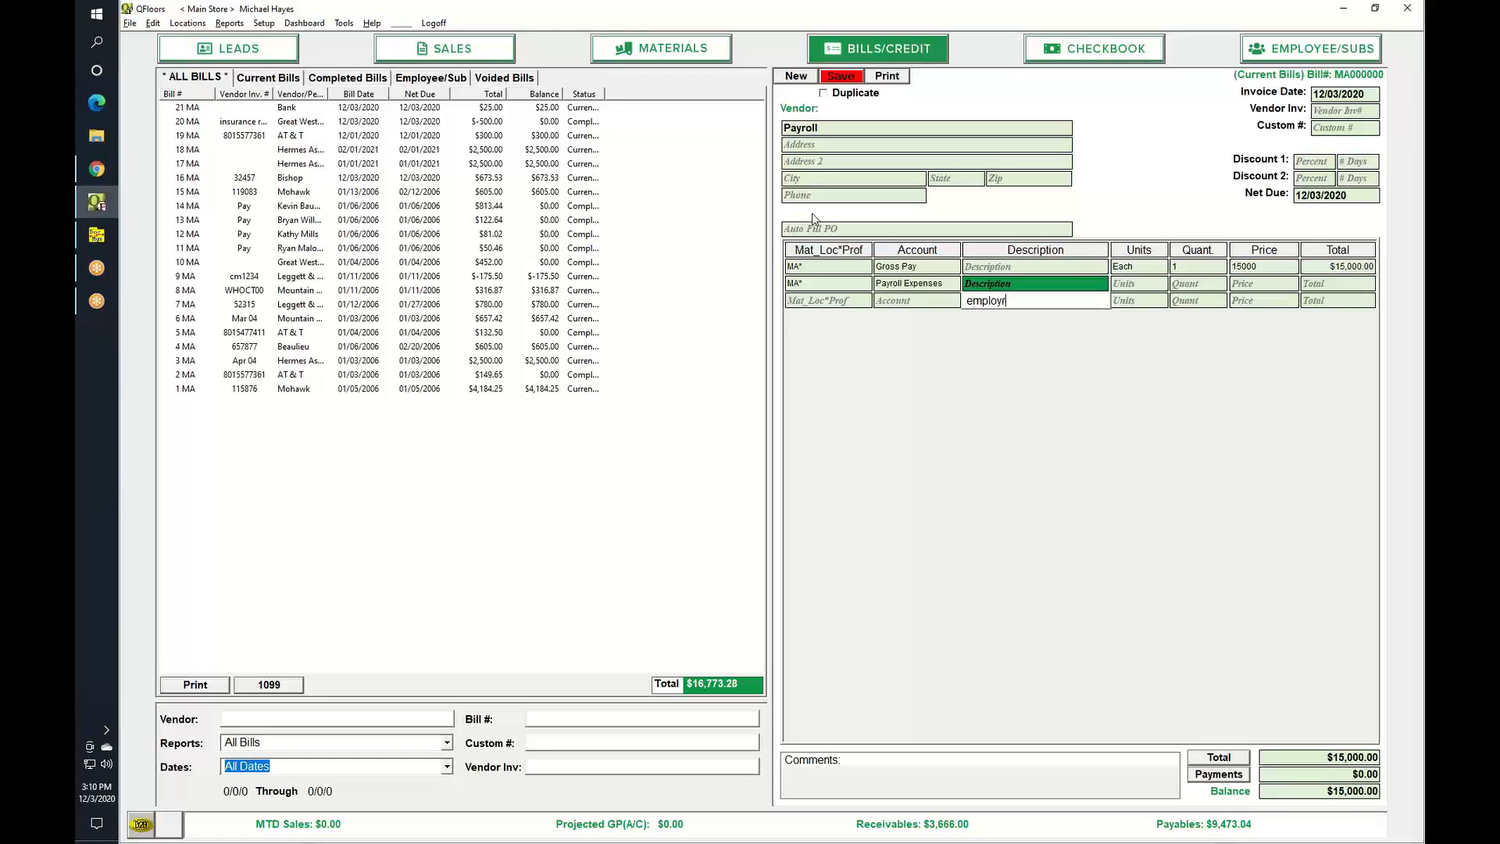
{"action": "key", "text": "BackSpace"}
{"action": "type", "text": "er portion"}
{"action": "key", "text": "Tab"}
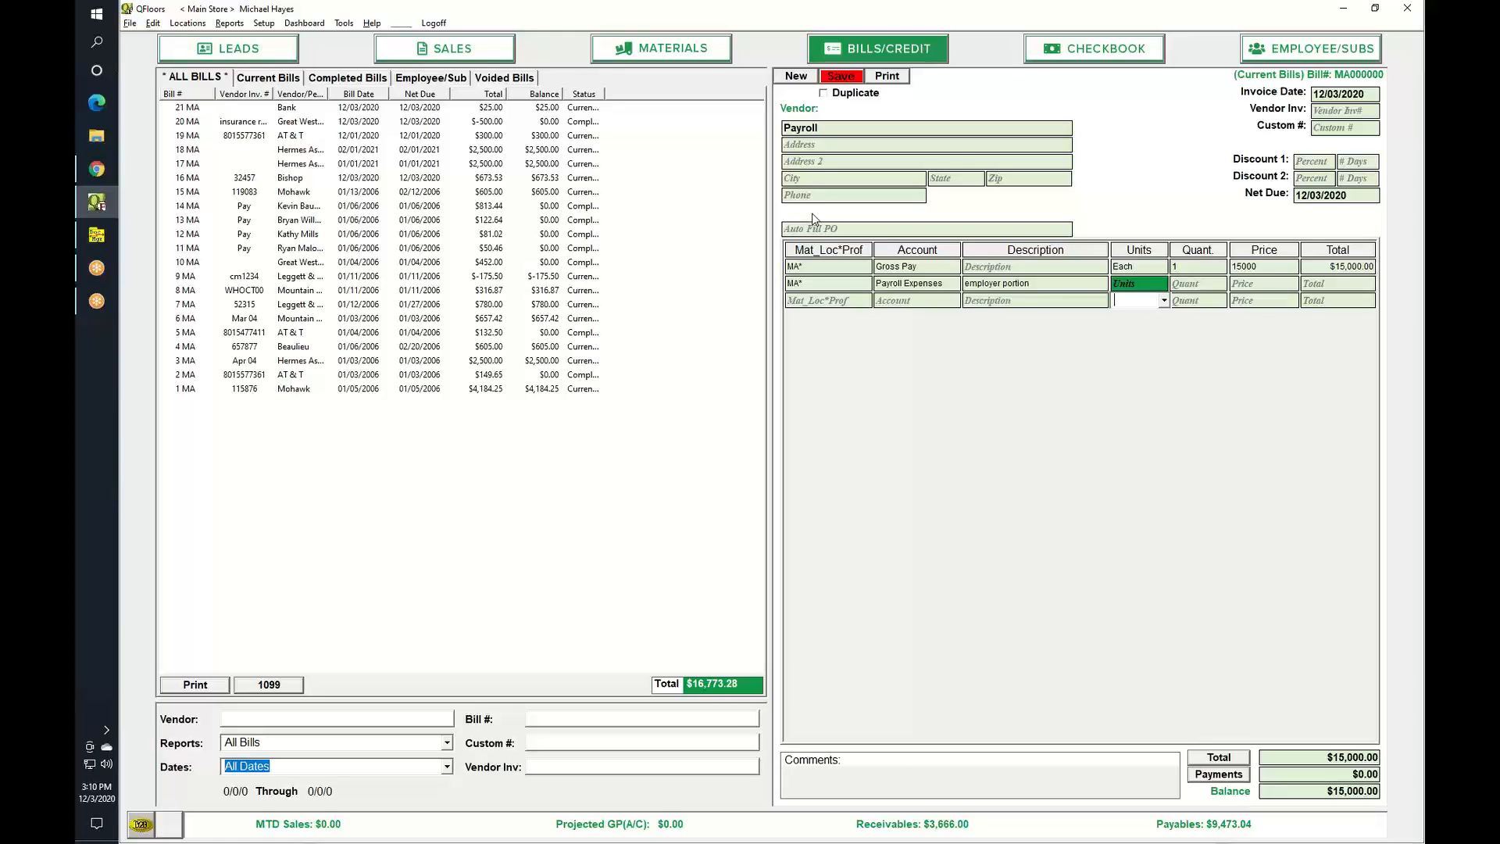
{"action": "key", "text": "Tab"}
{"action": "key", "text": "Tab"}
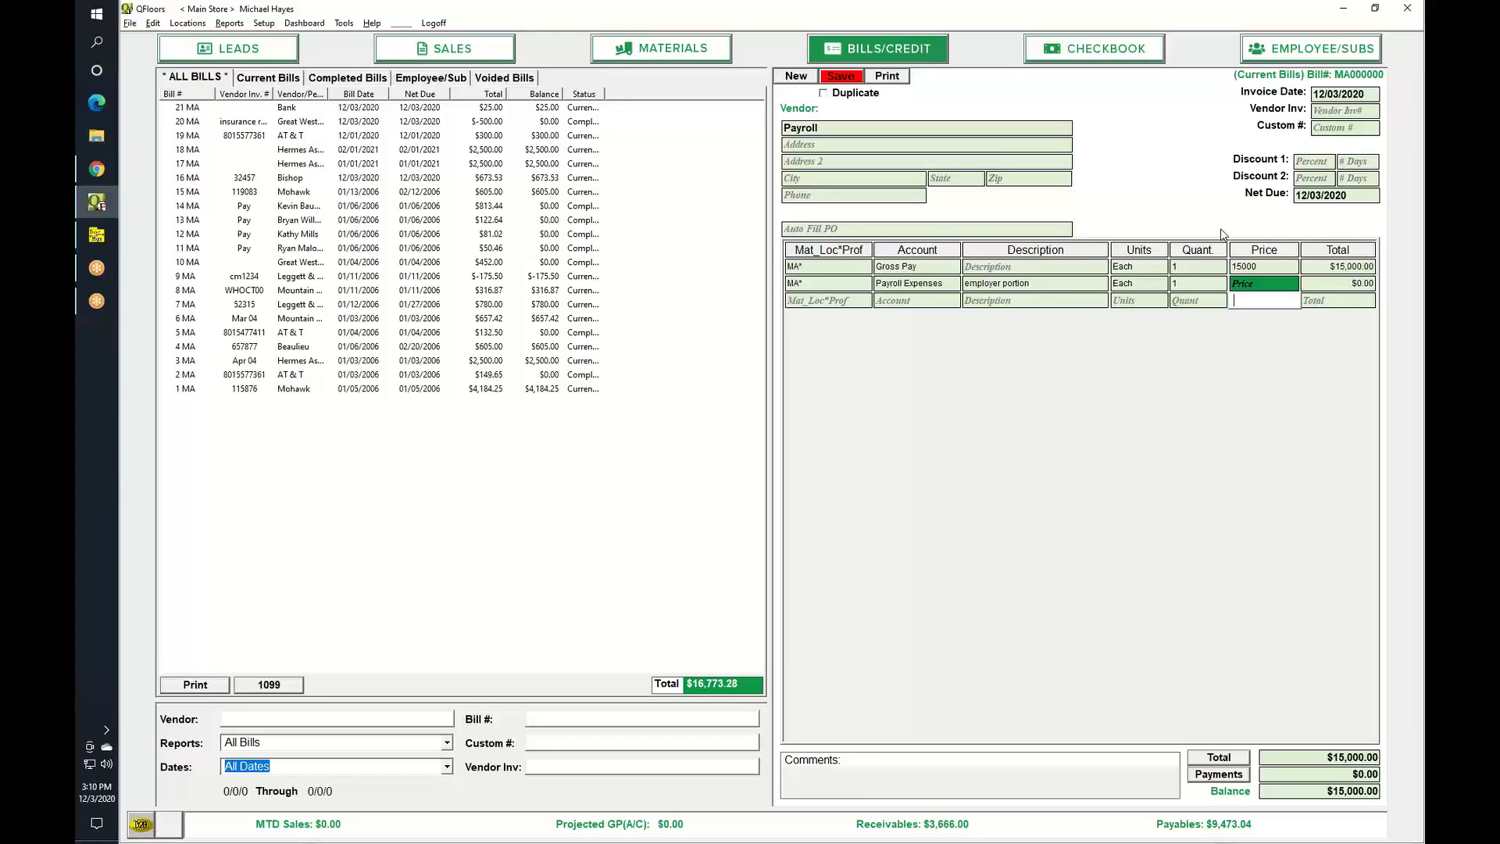
{"action": "type", "text": "12."}
{"action": "type", "text": "90"}
{"action": "key", "text": "Tab"}
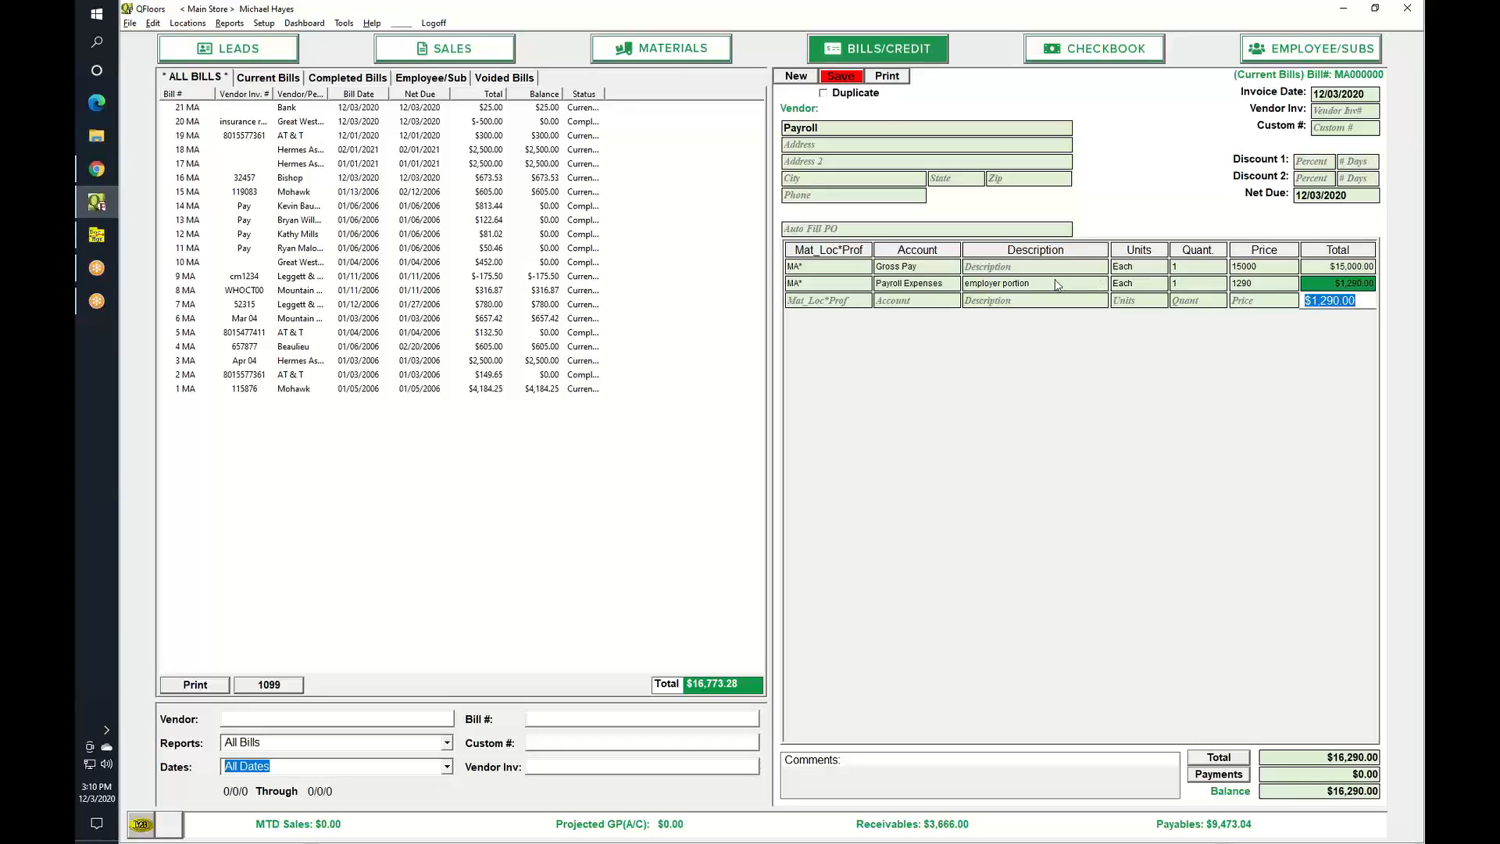
Step: Save the Payroll bill and schedule its first payment with a non-discounted amount of 12000, keeping the default date and description
{"action": "left_click", "coordinate": [852, 77]}
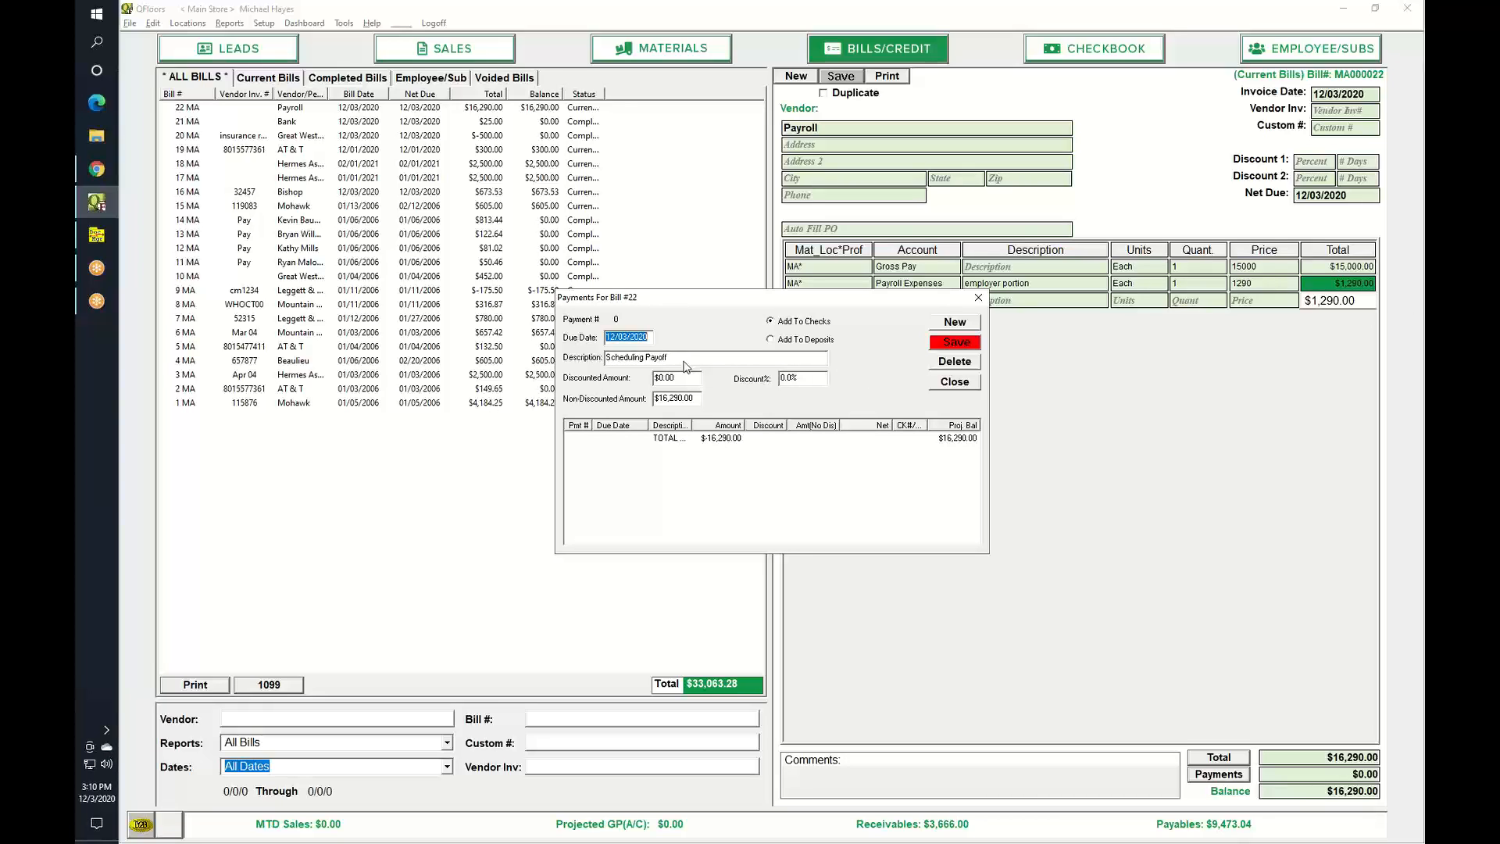
{"action": "left_click", "coordinate": [695, 398]}
{"action": "type", "text": "12000"}
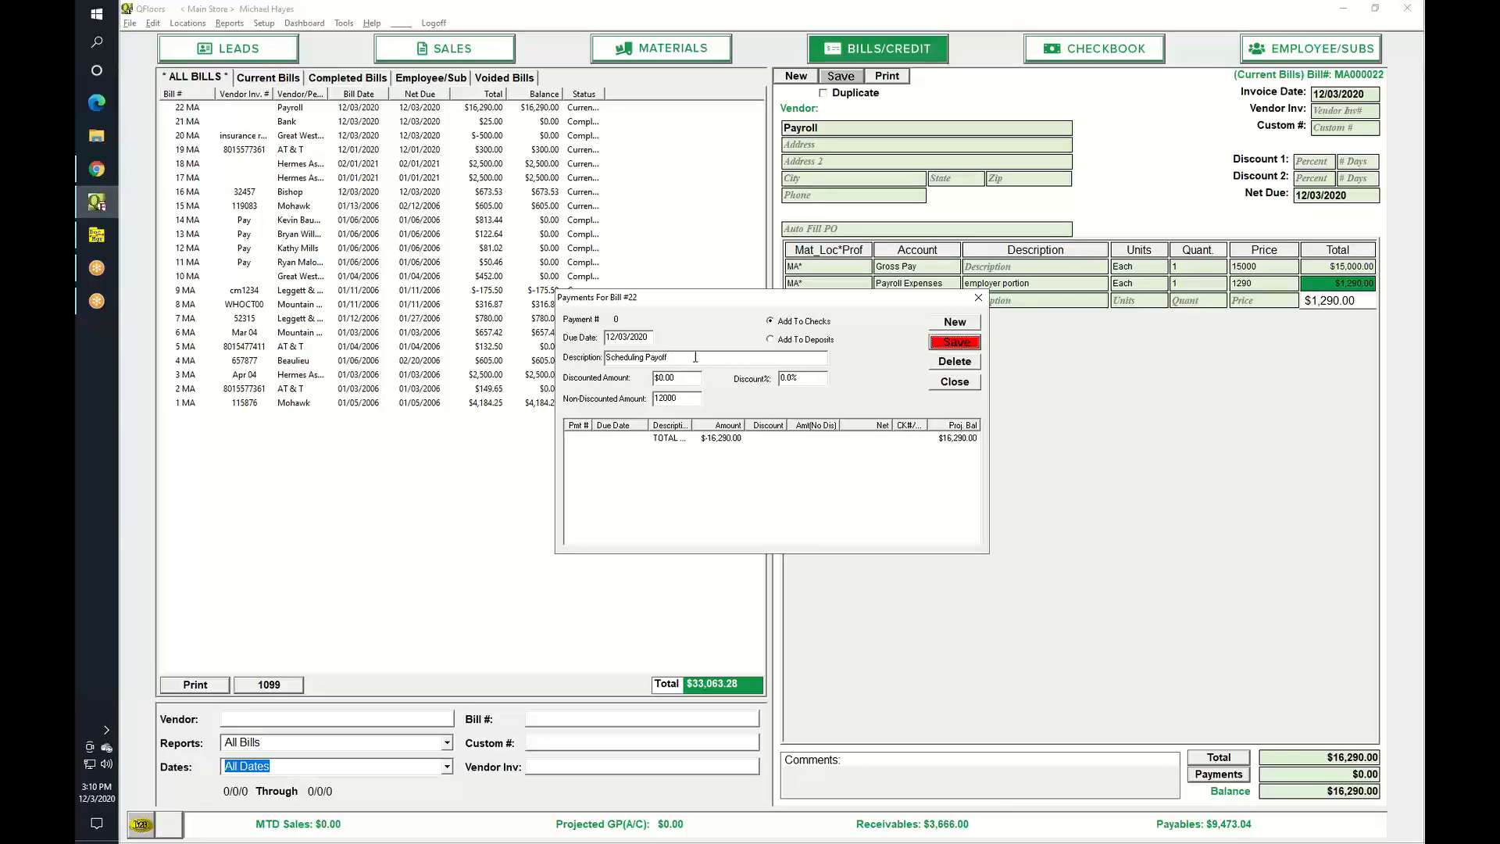
{"action": "left_click", "coordinate": [938, 345]}
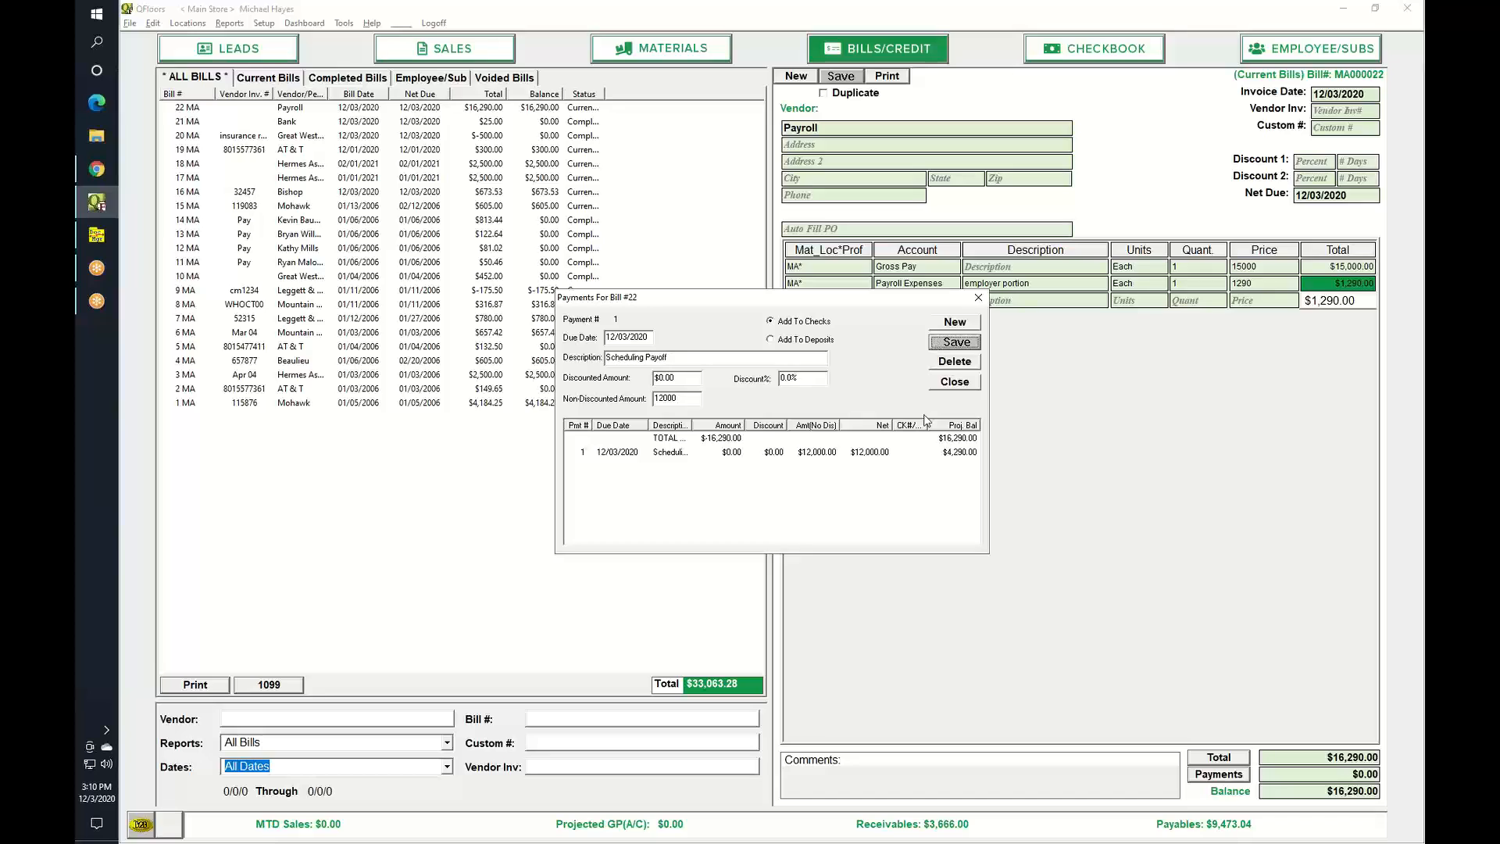
Step: Add a second payment to the Payroll bill described as "taxes" with a non-discounted amount of 4290, and finish the payment schedule
{"action": "left_click", "coordinate": [944, 327]}
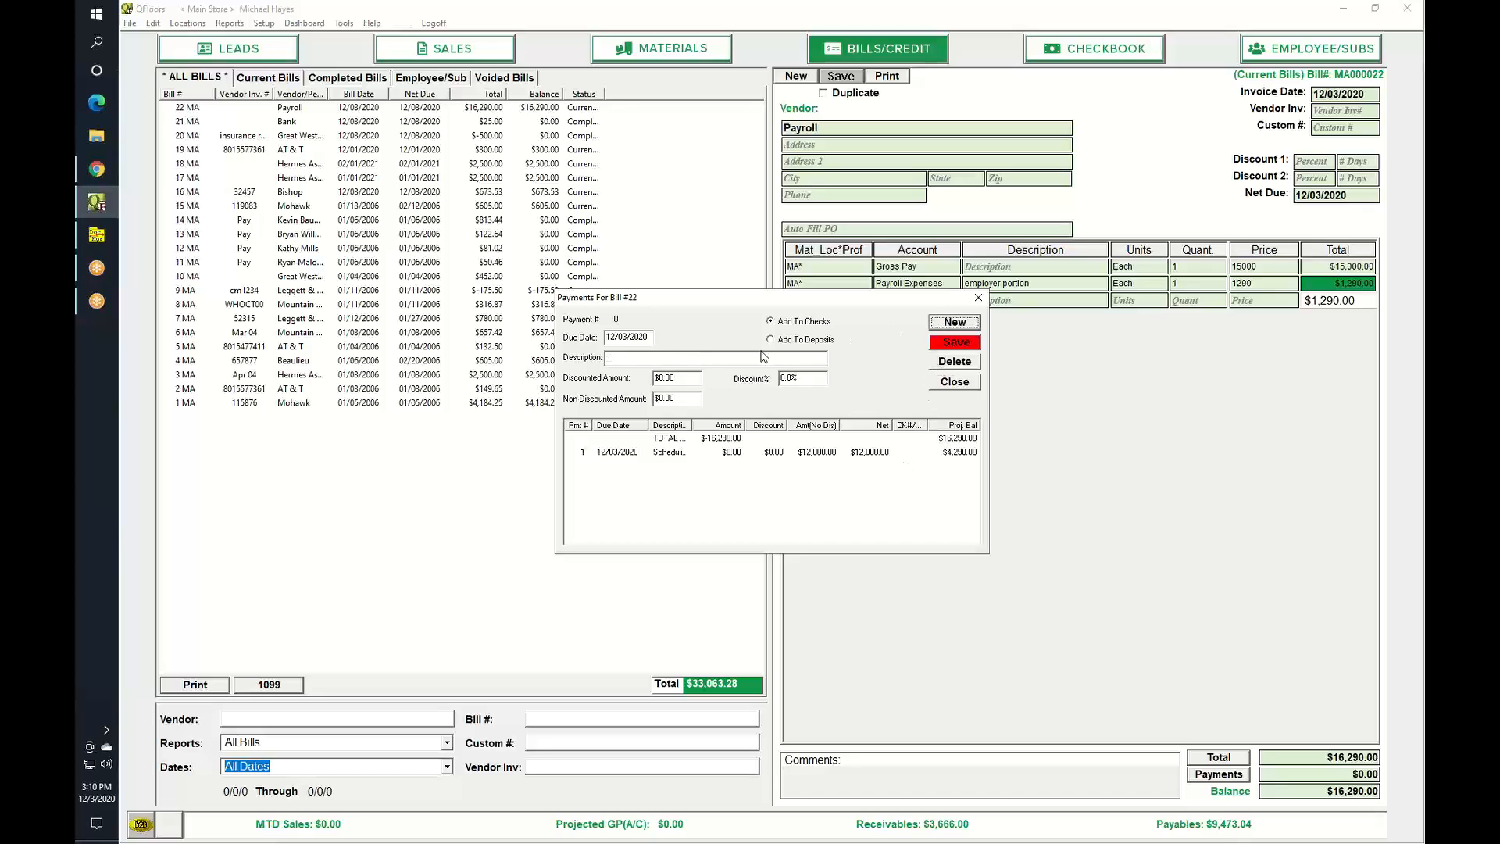
{"action": "left_click", "coordinate": [672, 362]}
{"action": "type", "text": "taxes"}
{"action": "key", "text": "Tab"}
{"action": "key", "text": "Tab"}
{"action": "key", "text": "Tab"}
{"action": "type", "text": "4290"}
{"action": "key", "text": "Tab"}
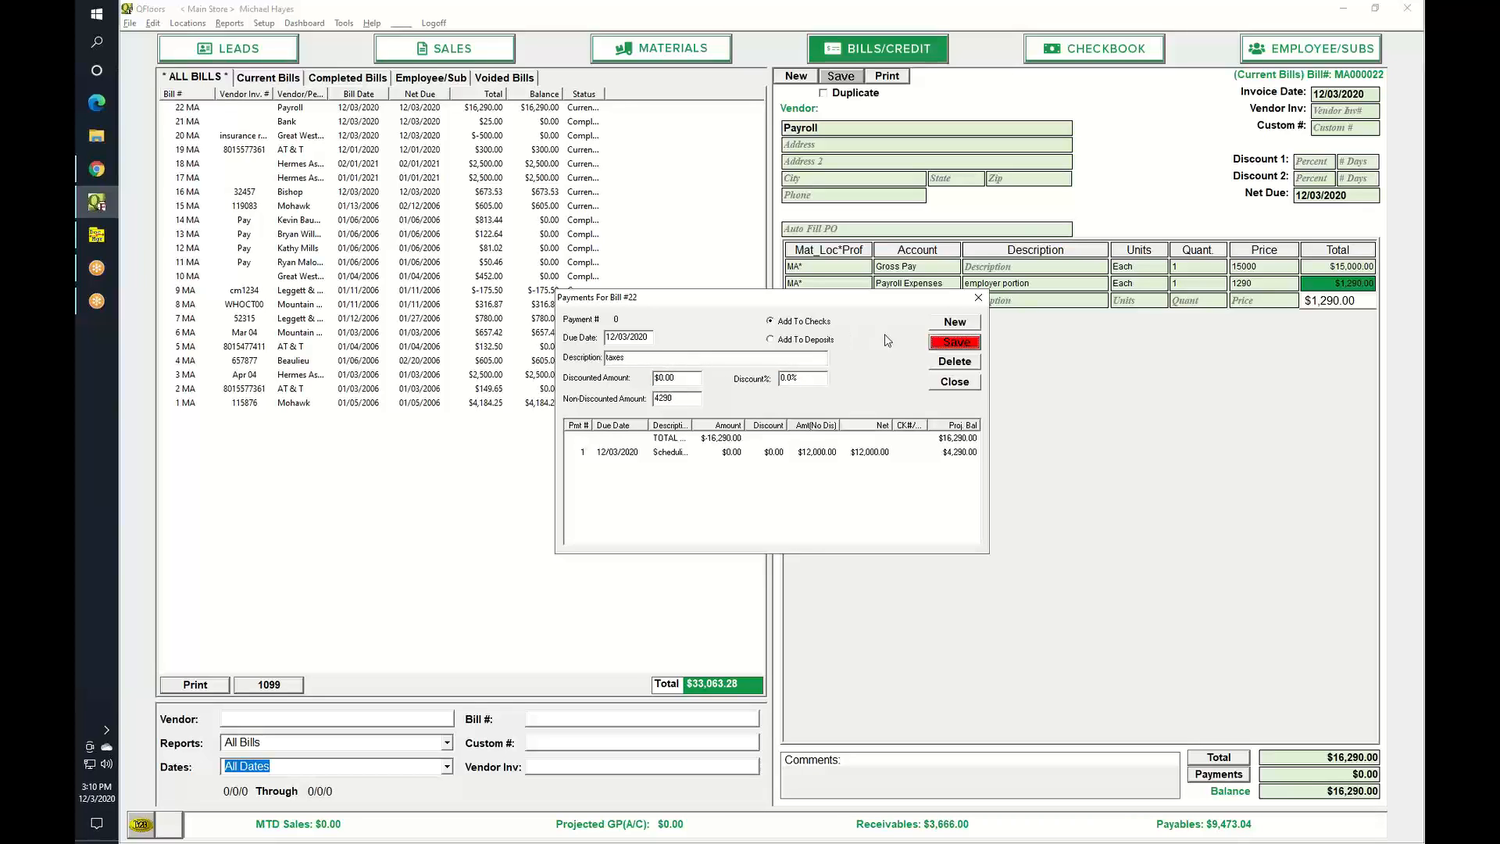
{"action": "left_click", "coordinate": [955, 342]}
{"action": "left_click", "coordinate": [949, 382]}
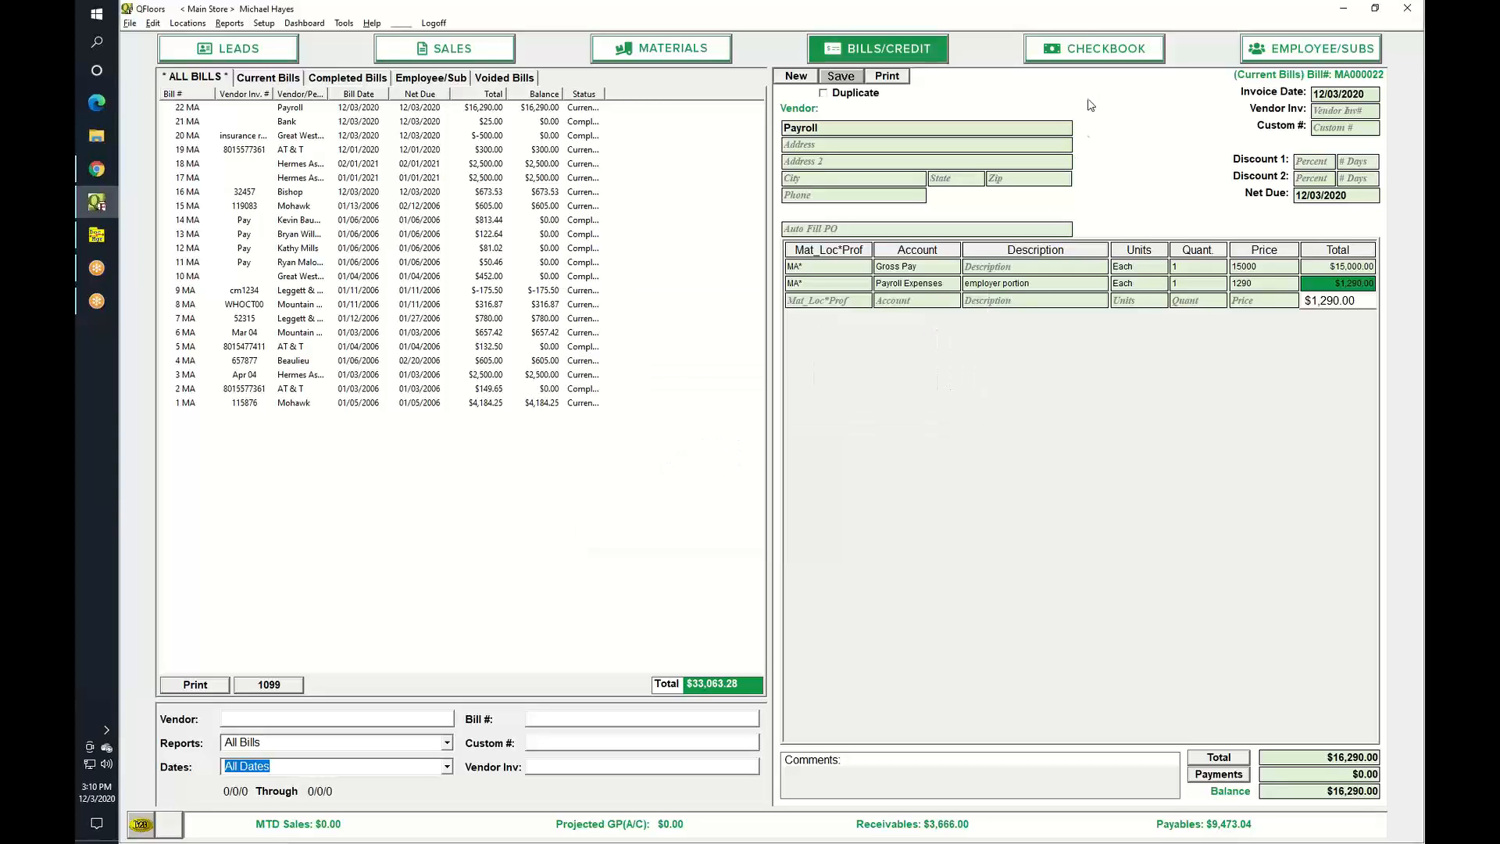
Step: Open the checkbook's check writing view and refresh the projected payments due before 12/10/2020
{"action": "left_click", "coordinate": [1088, 54]}
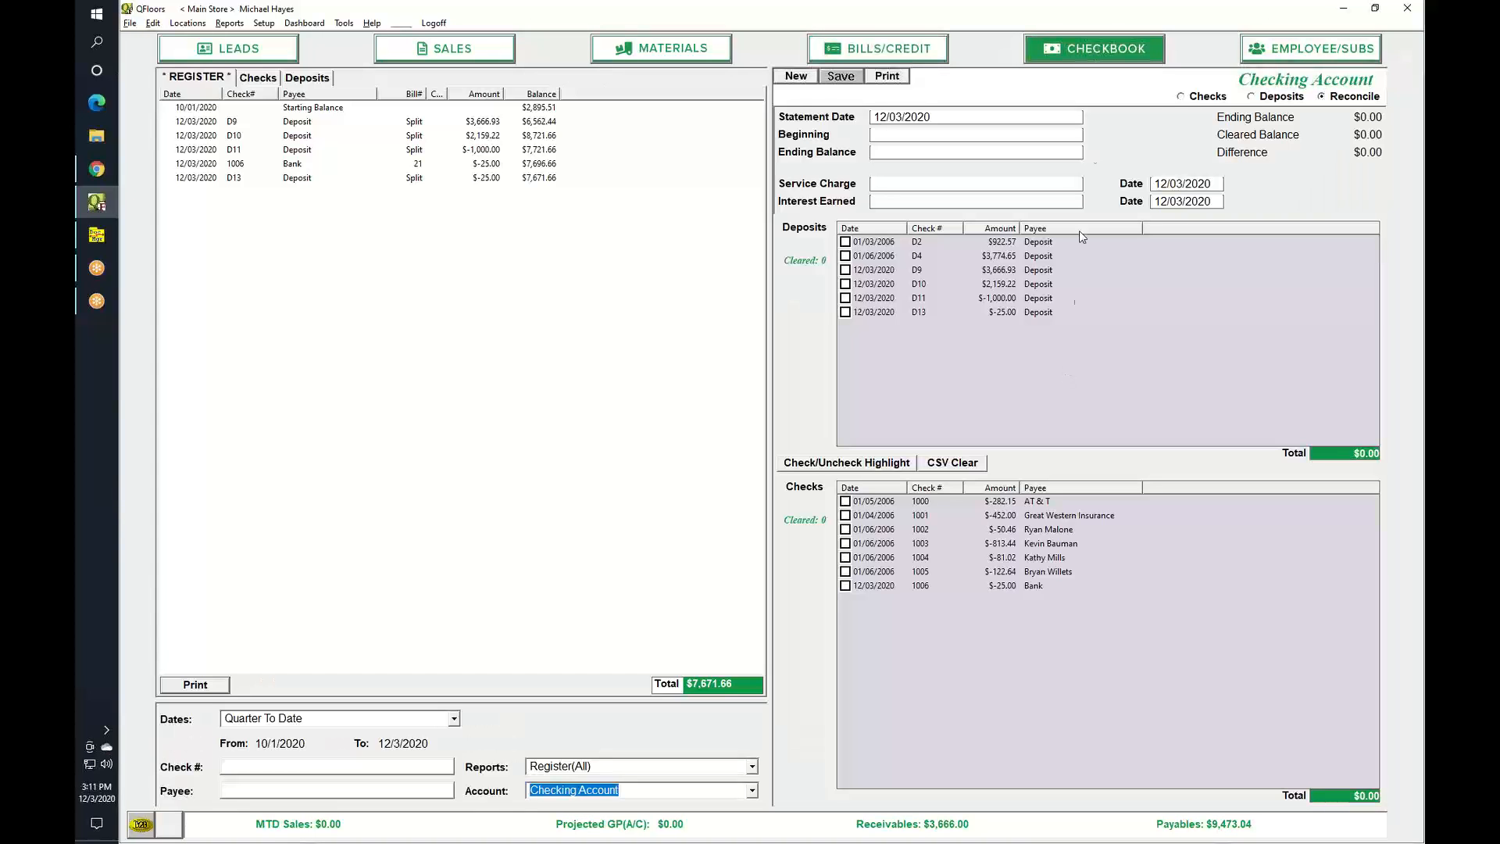
{"action": "left_click", "coordinate": [1179, 96]}
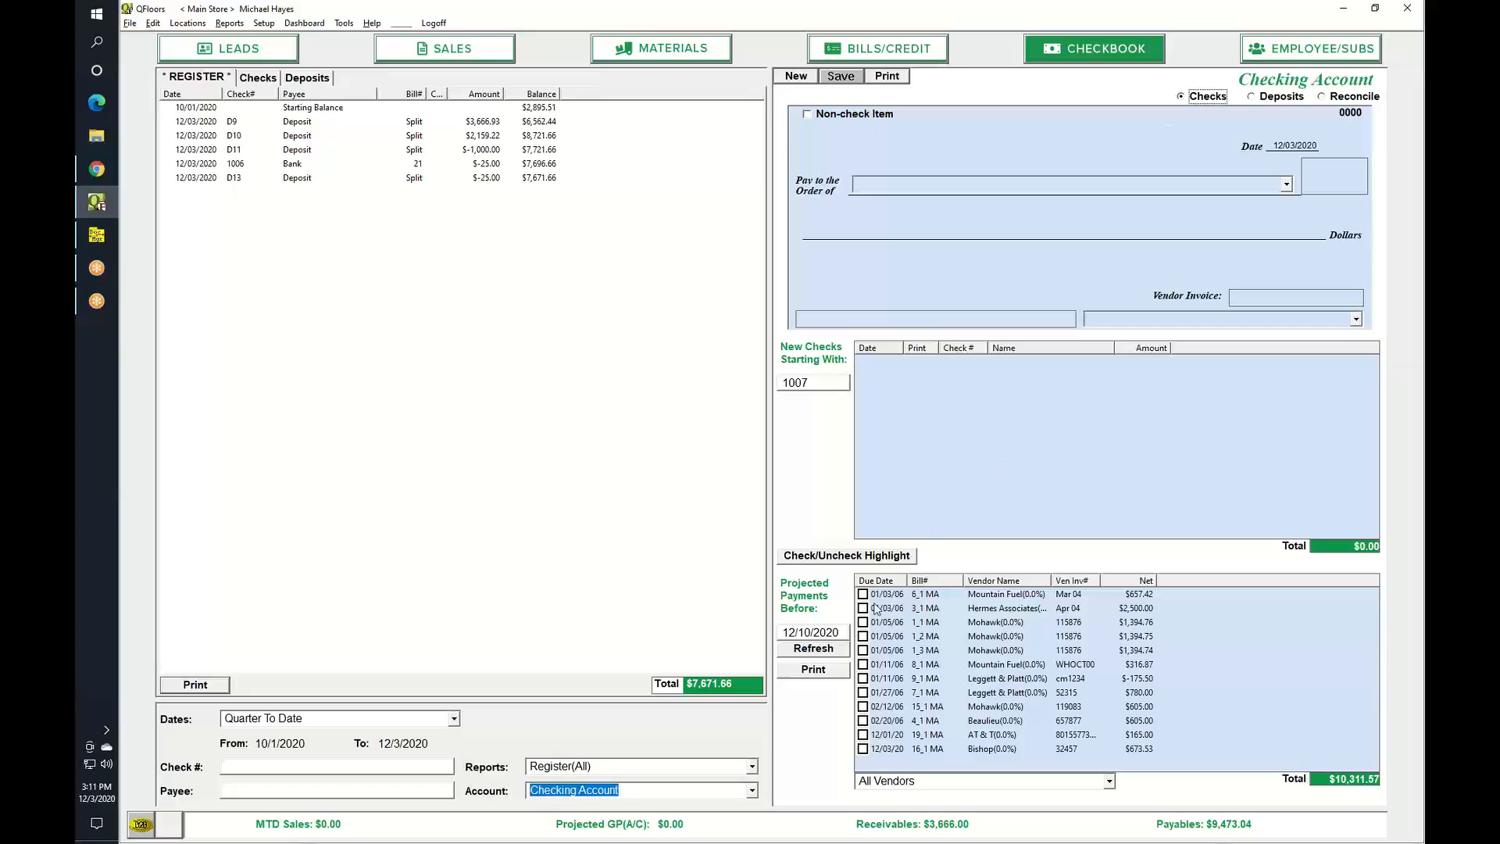
{"action": "left_click", "coordinate": [829, 649]}
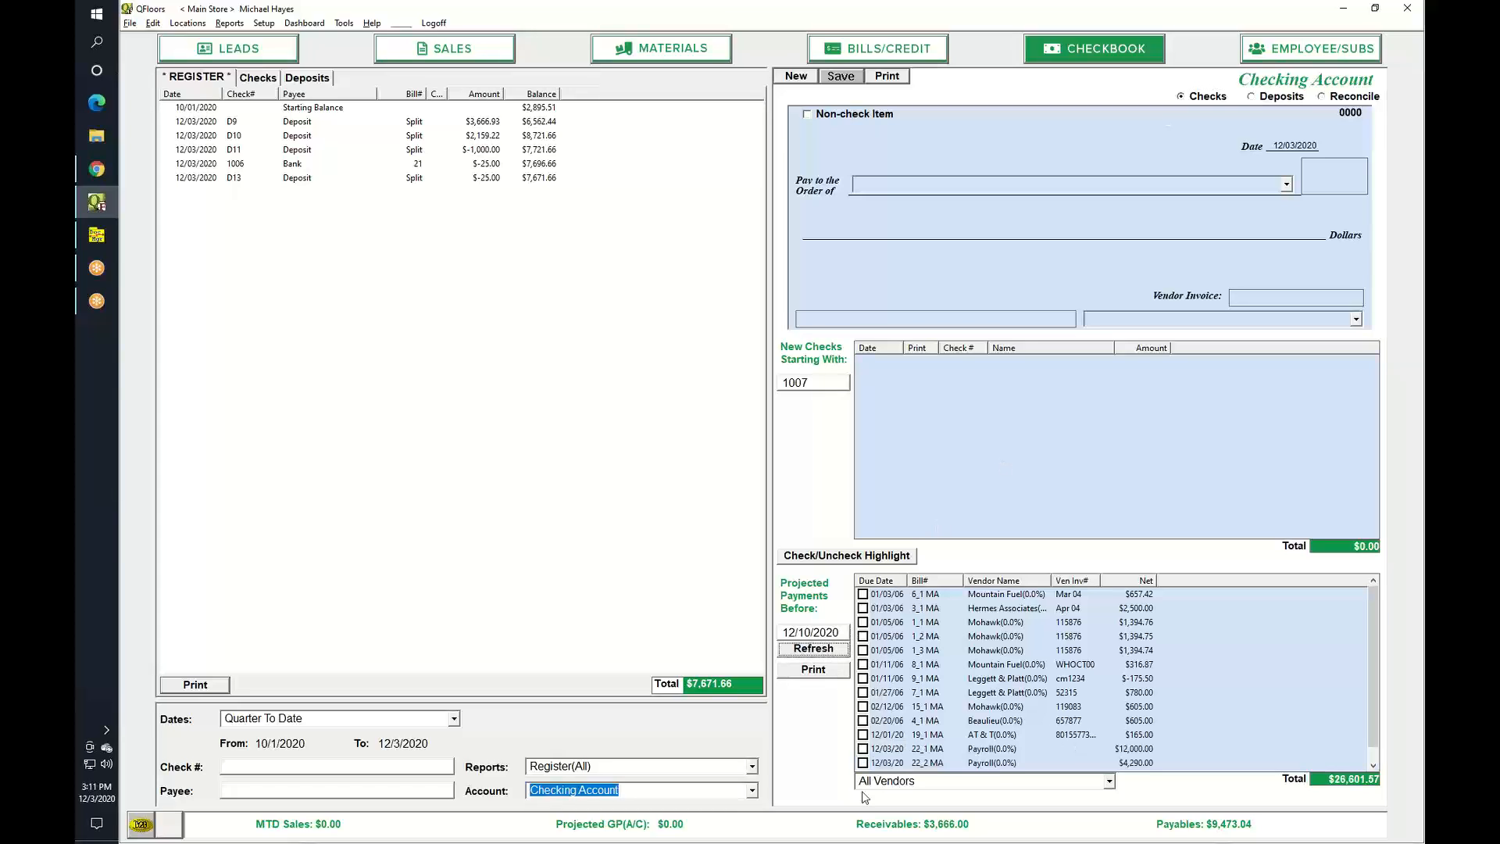
Step: Pay the $12,000.00 Payroll installment of bill 22 as a non-check item and save it to the register
{"action": "left_click", "coordinate": [863, 750]}
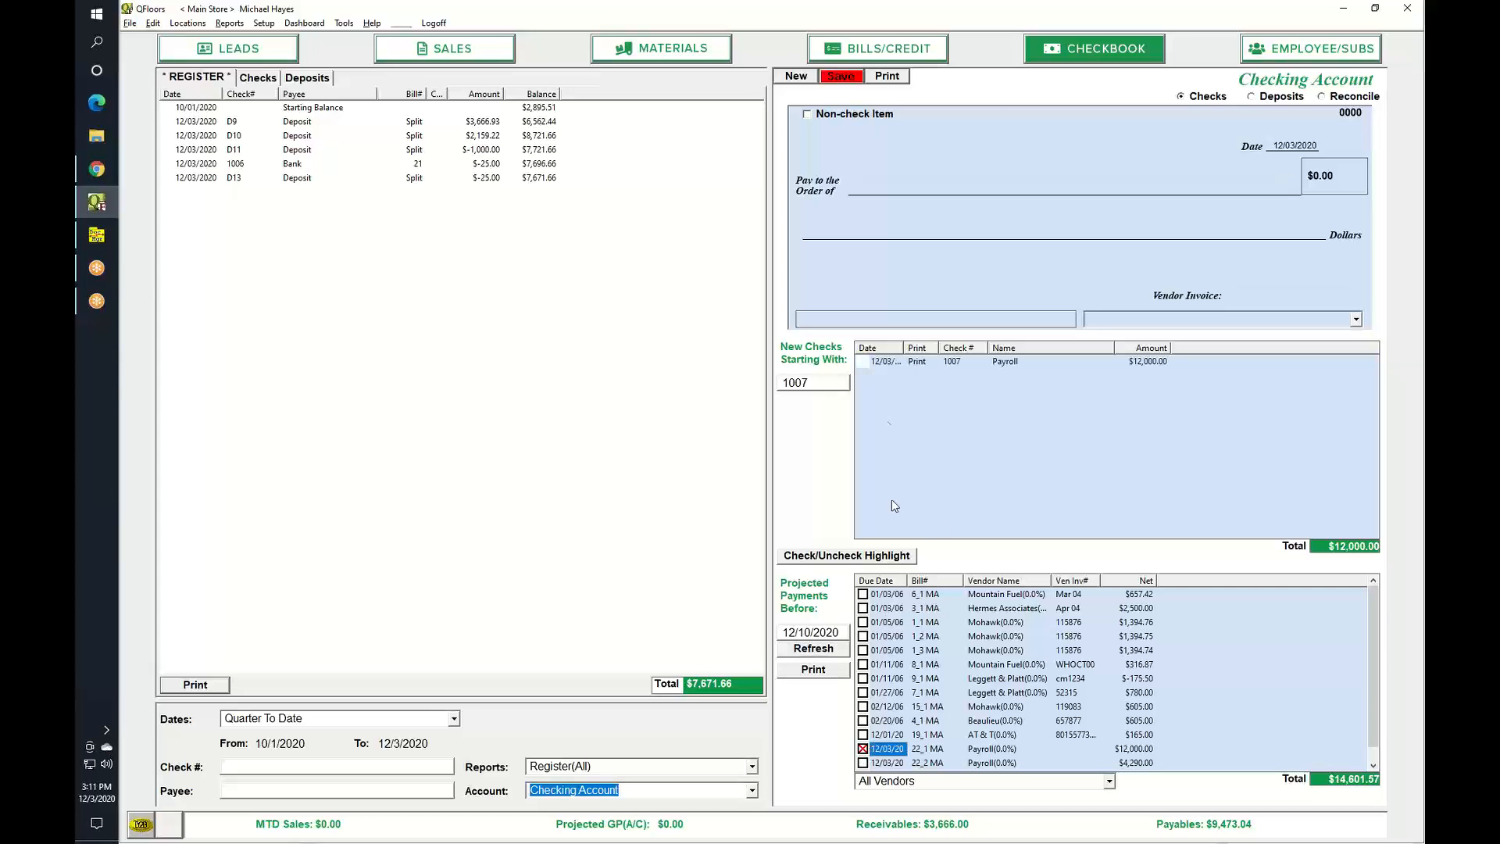
{"action": "left_click", "coordinate": [870, 364]}
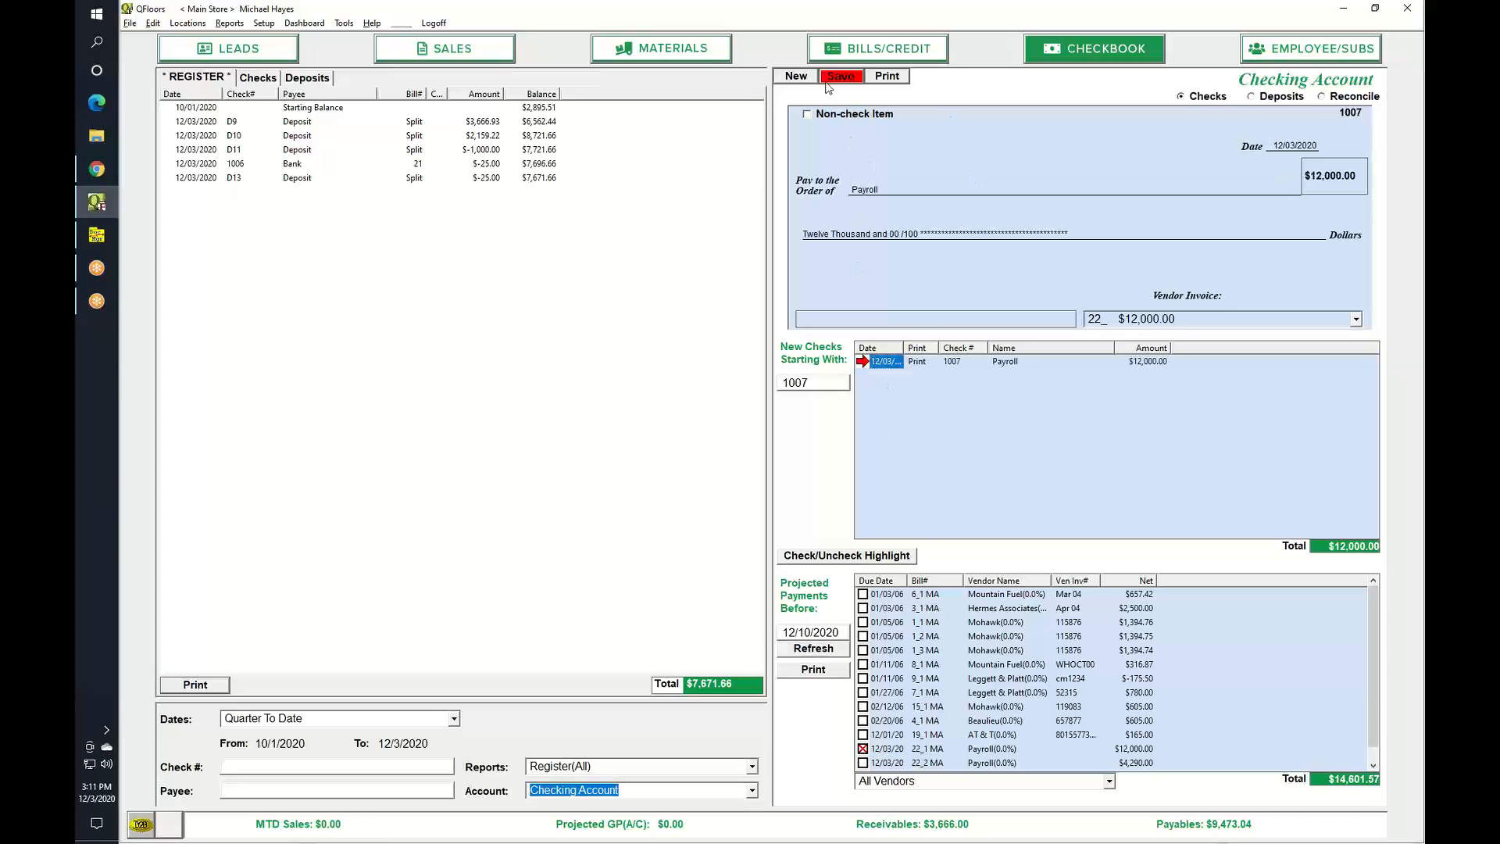
{"action": "left_click", "coordinate": [808, 114]}
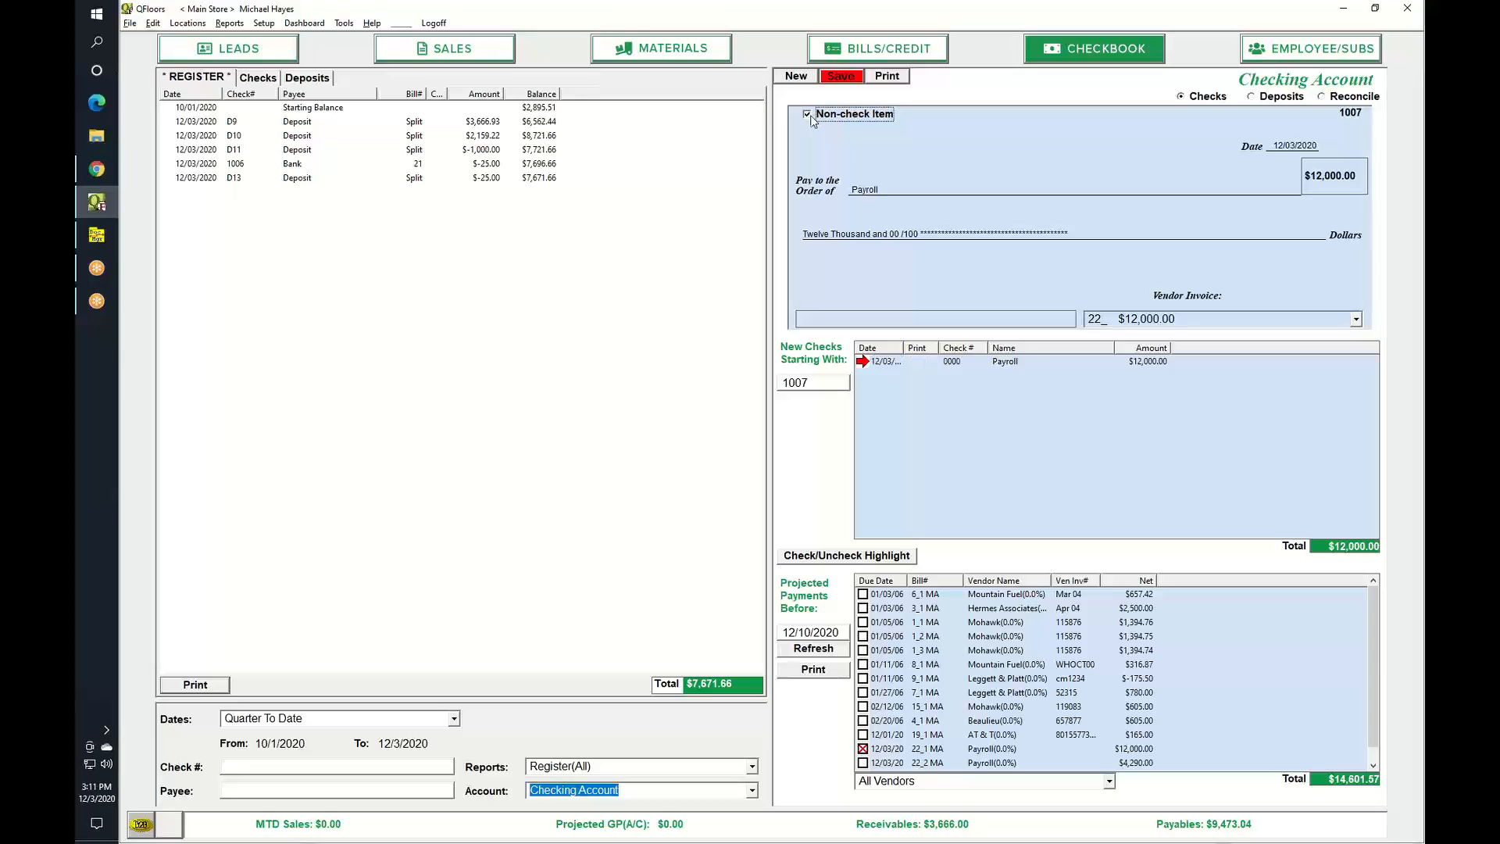
{"action": "left_click", "coordinate": [842, 76]}
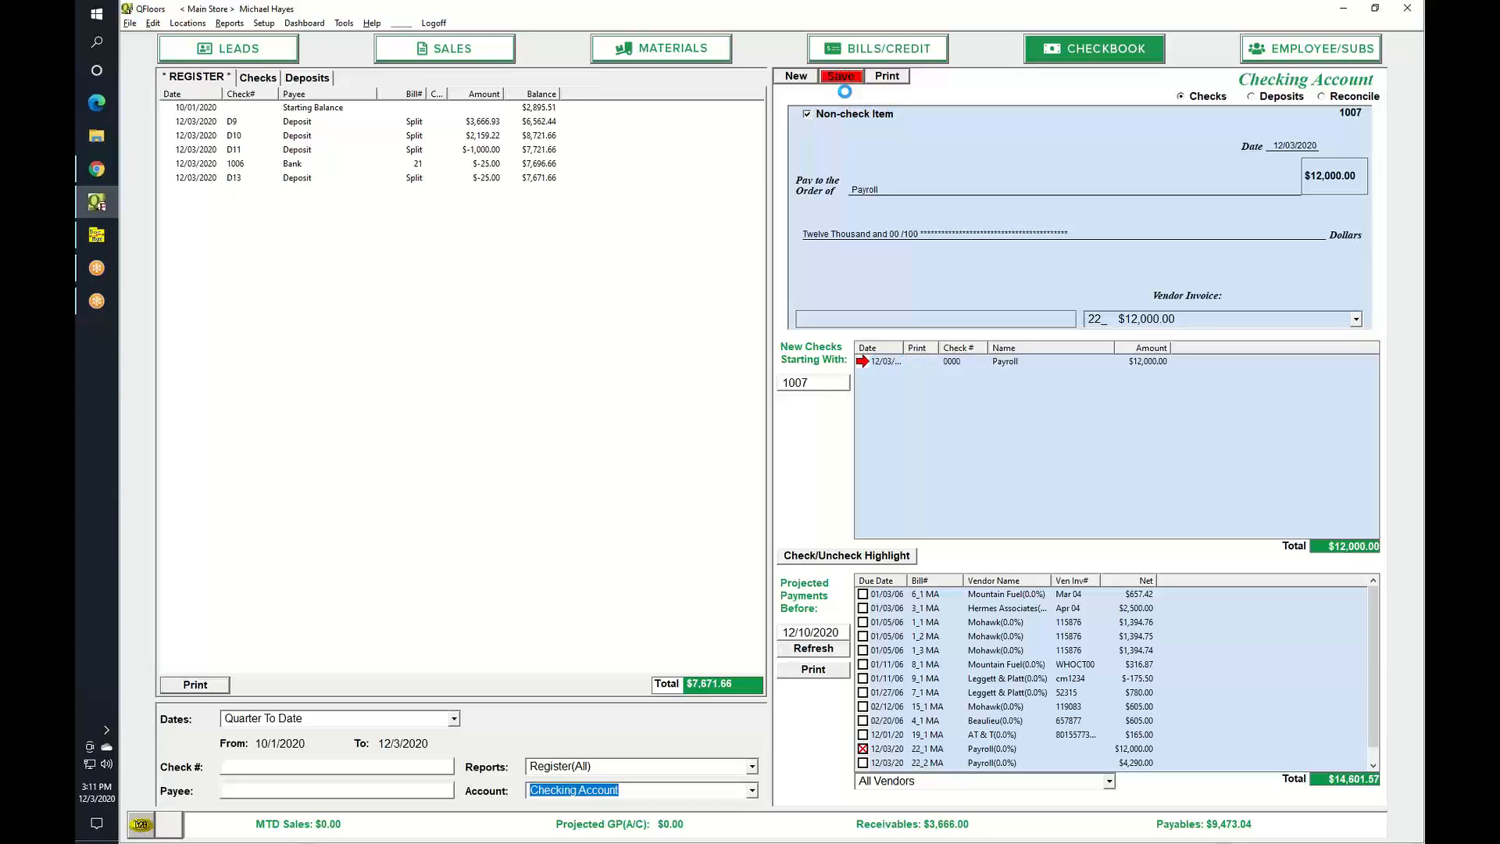
Step: Pay the remaining $4,290.00 Payroll installment of bill 22 as a non-check item and save it
{"action": "left_click", "coordinate": [864, 748]}
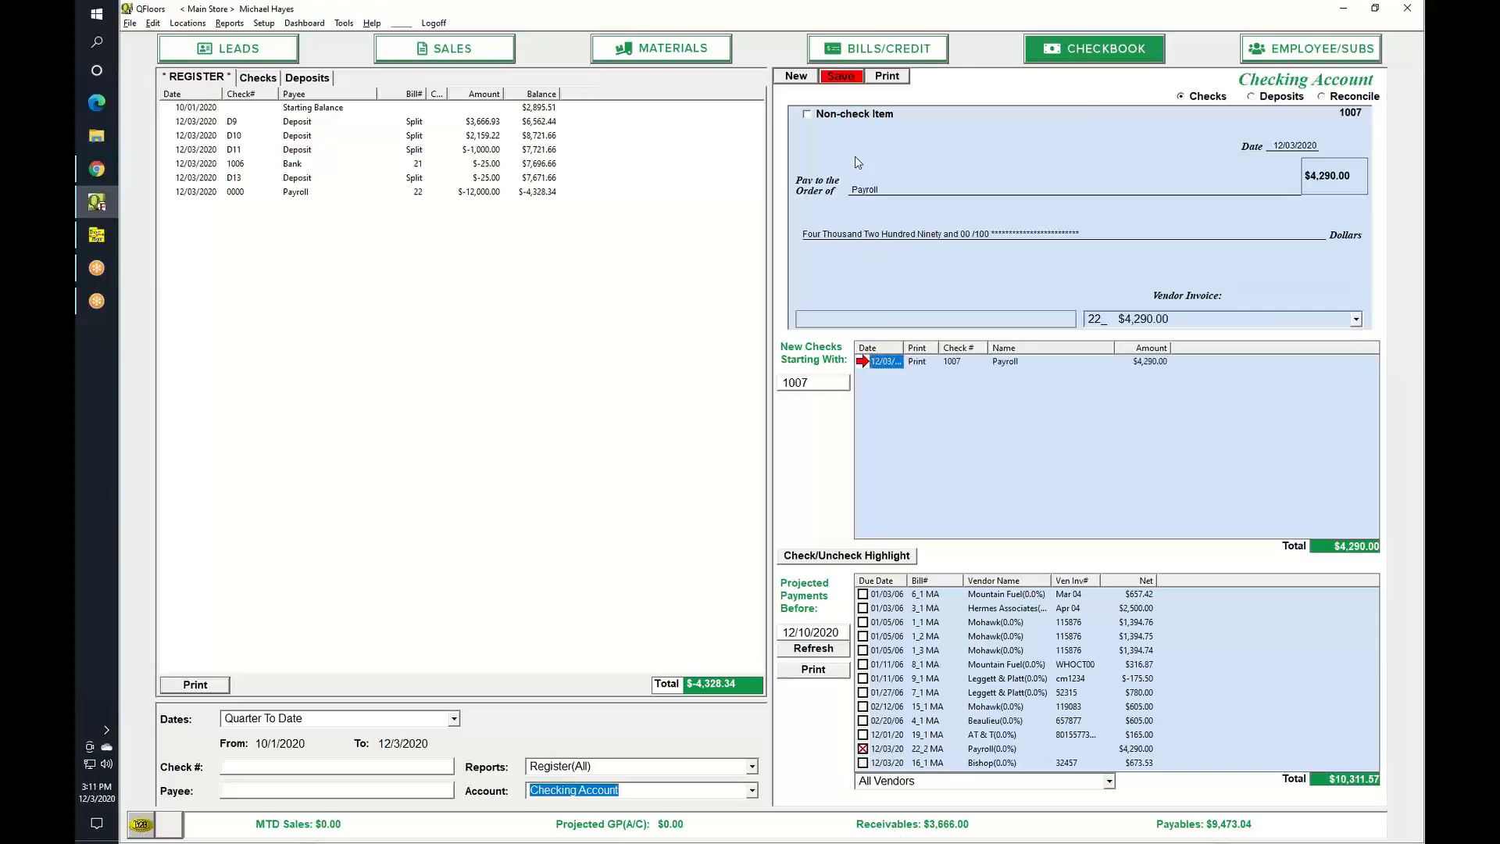
{"action": "left_click", "coordinate": [808, 115]}
{"action": "left_click", "coordinate": [842, 76]}
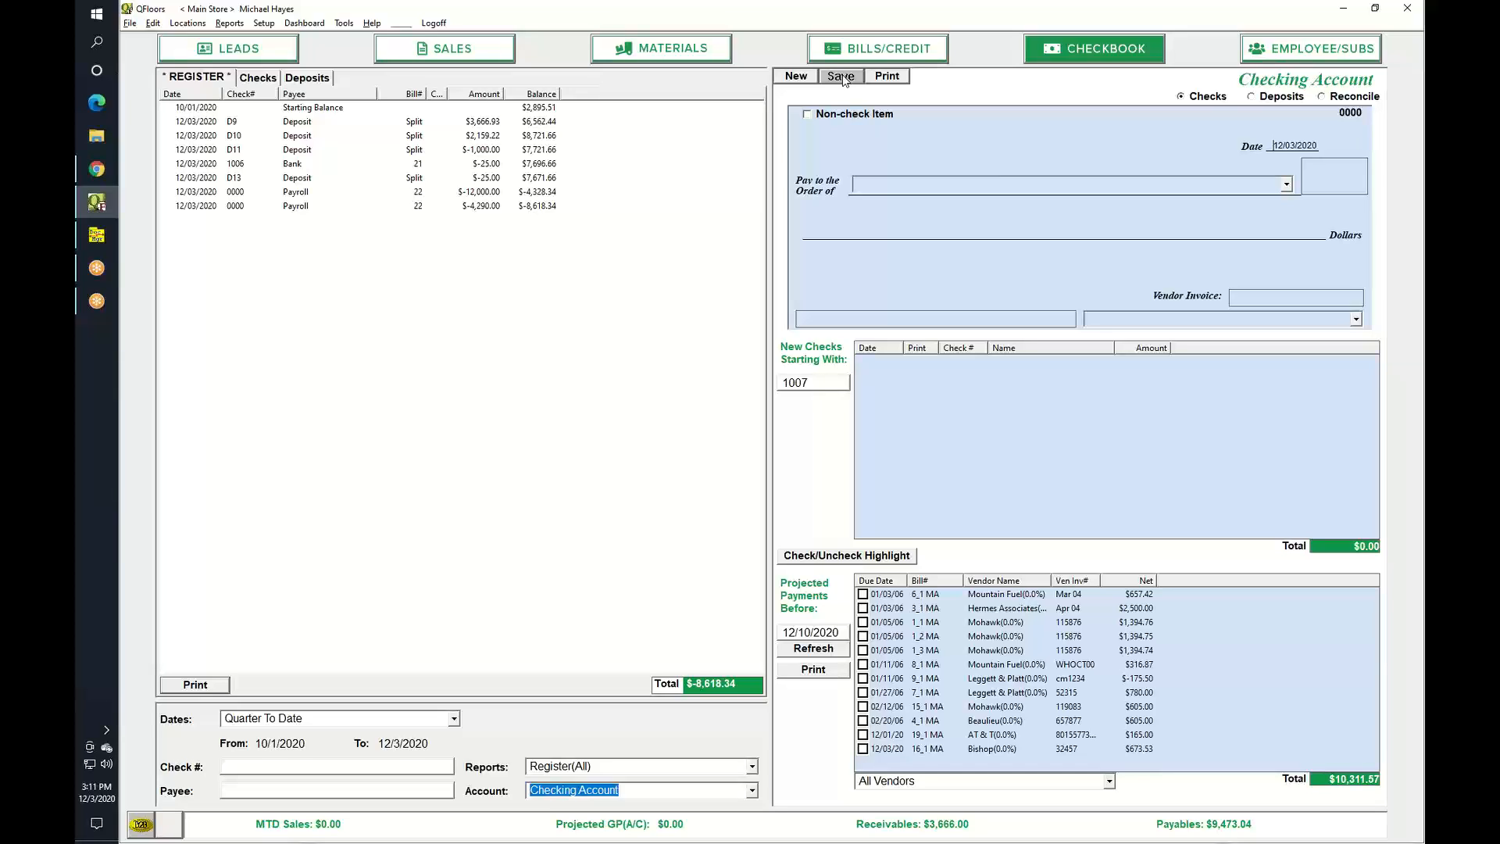
Step: Open the employee and subcontractor records
{"action": "left_click", "coordinate": [1277, 50]}
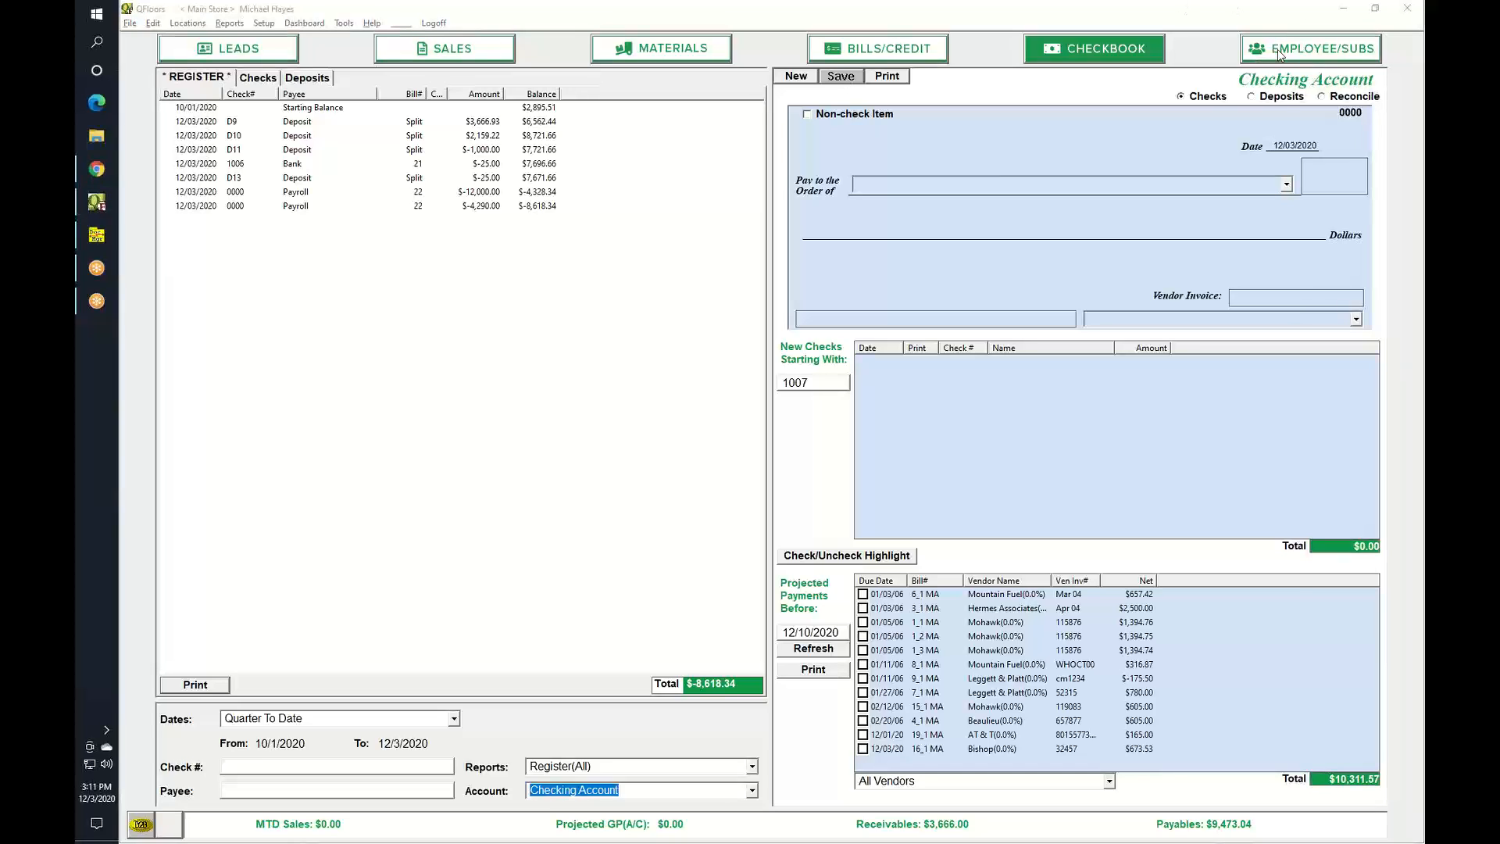